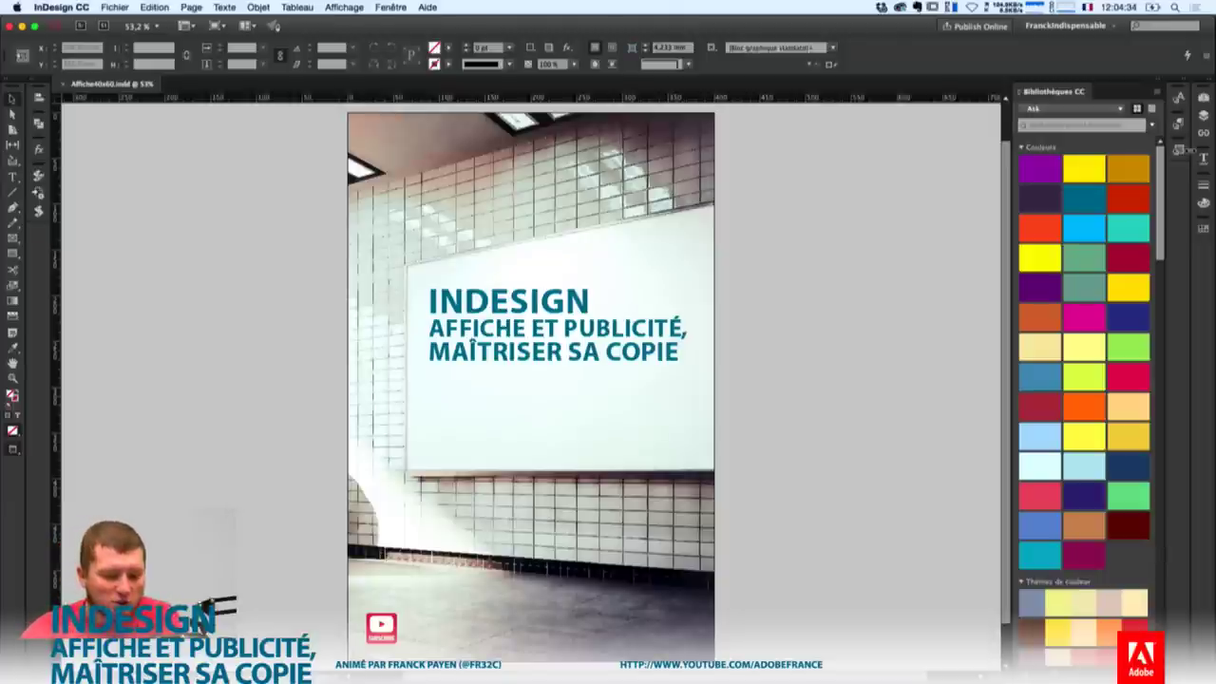
# Select the billboard photo, fold away the Ask library's colours and collapse then reopen CC Libraries.
pyautogui.click(532, 386)
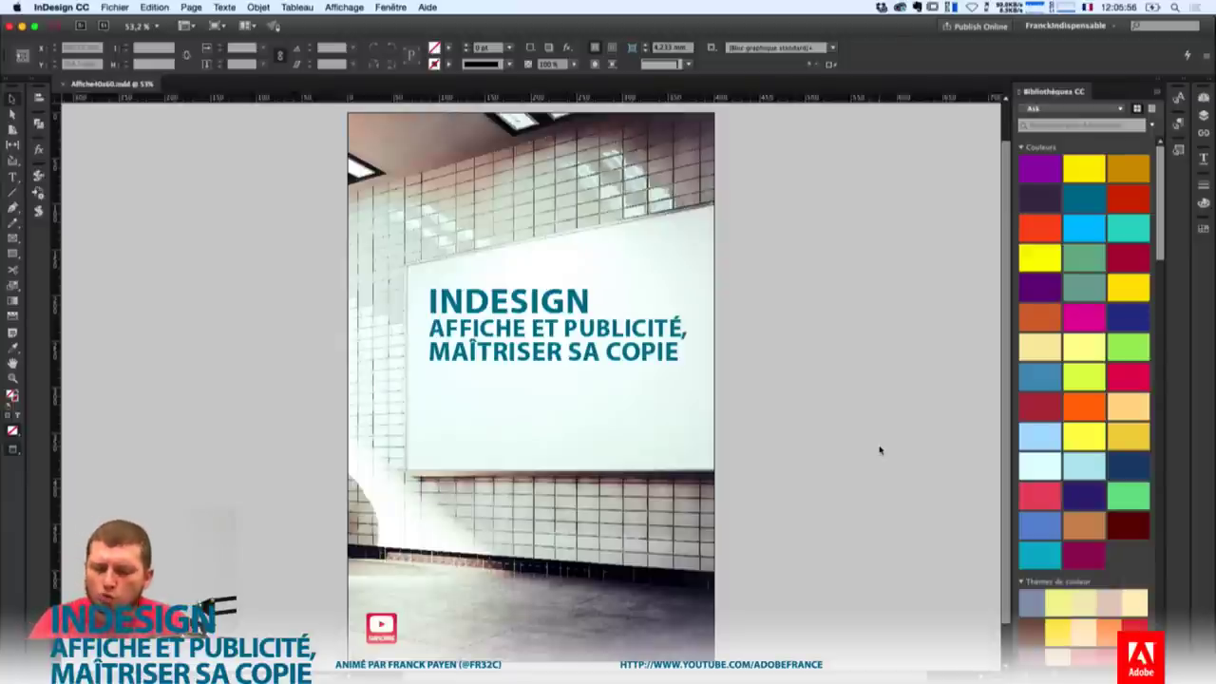
pyautogui.click(1023, 147)
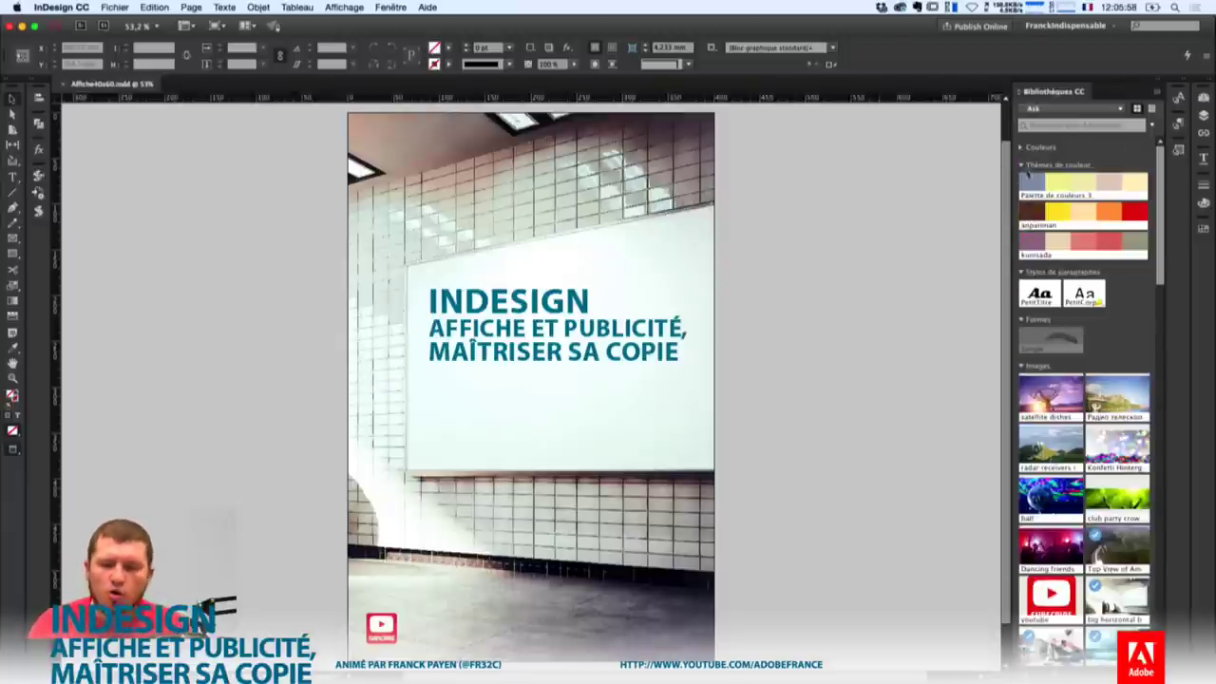
pyautogui.click(1160, 85)
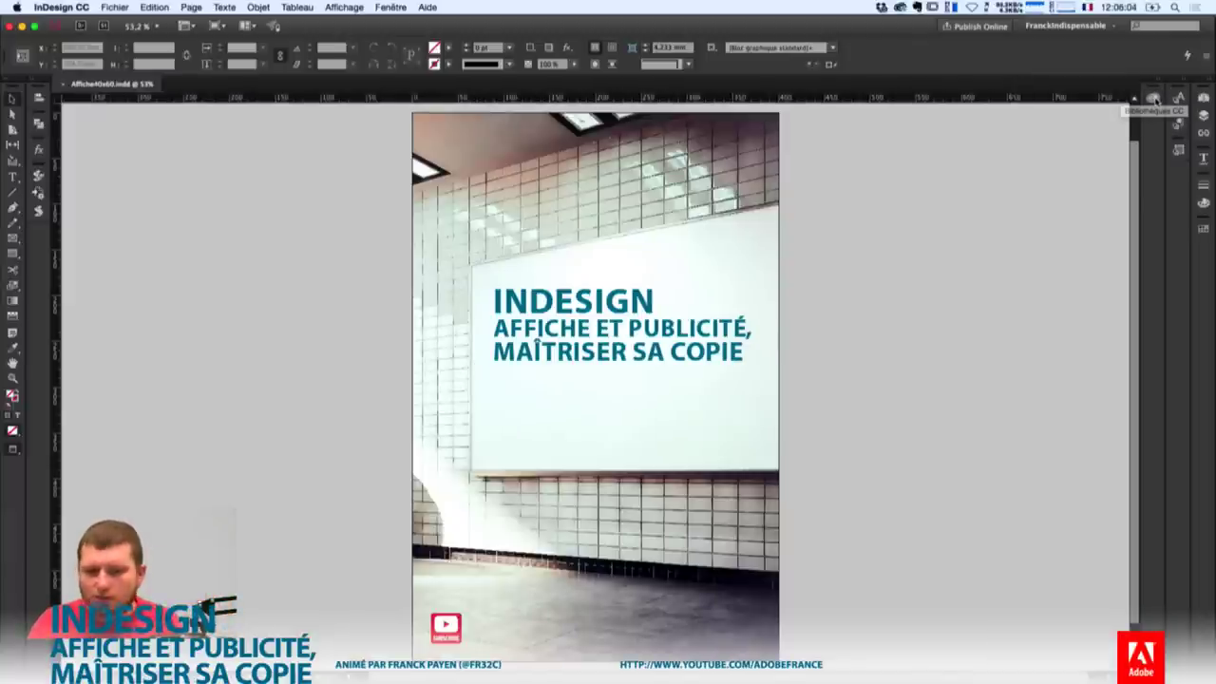
pyautogui.click(1154, 99)
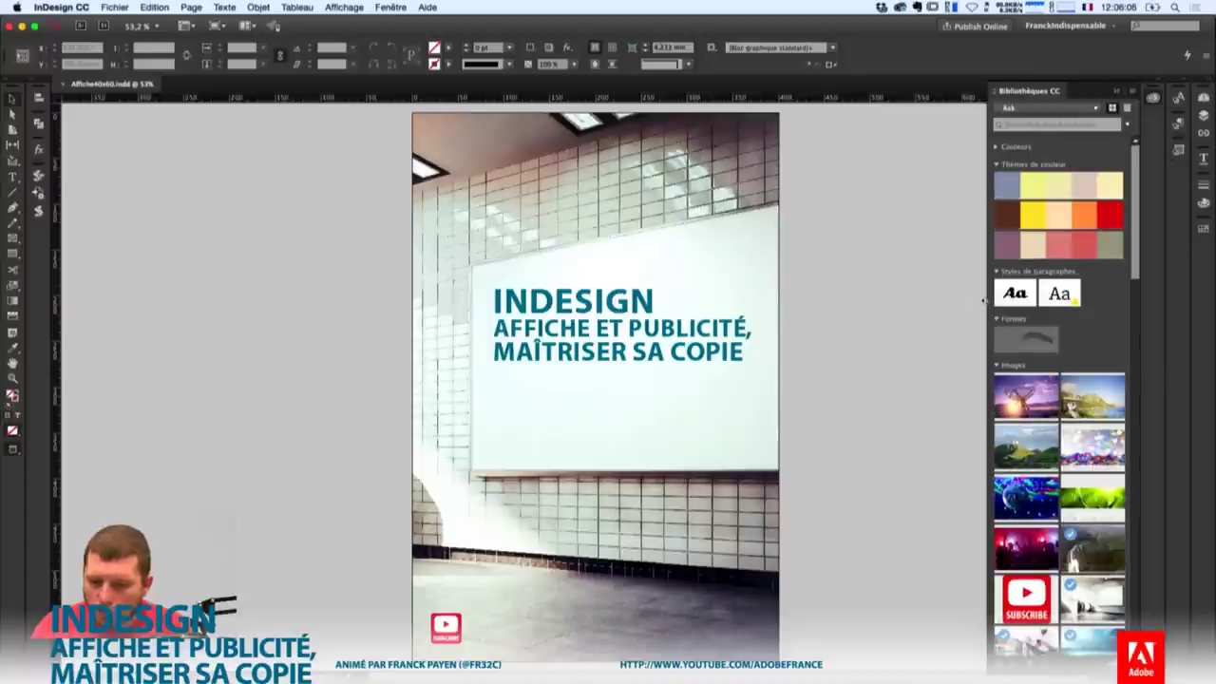
# Browse the library list, keep Ask selected, and bring up the library options menu.
pyautogui.click(1081, 109)
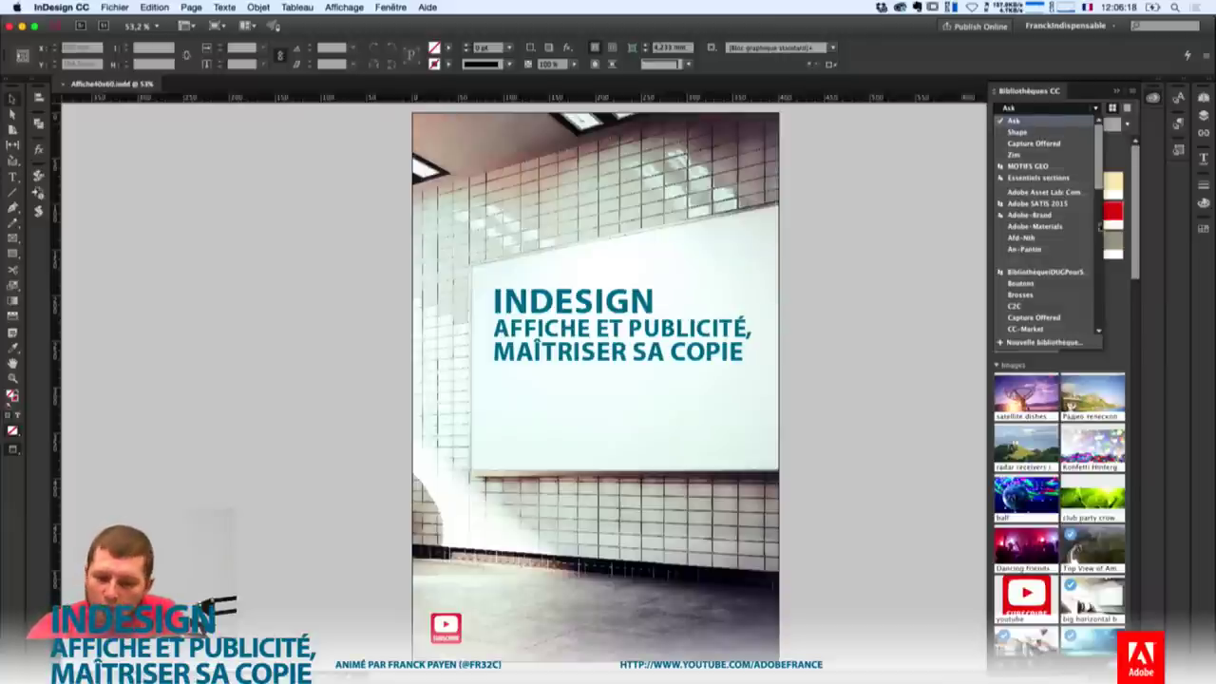
pyautogui.moveTo(1100, 174); pyautogui.dragTo(1114, 316)
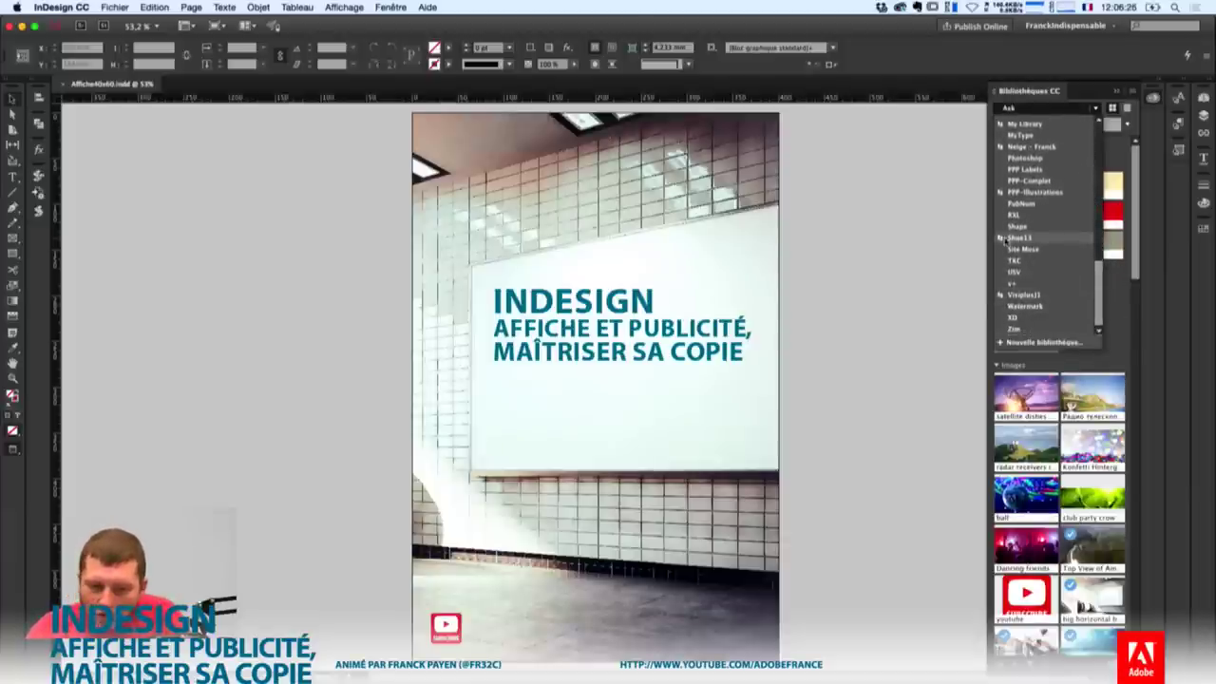
pyautogui.moveTo(1098, 292); pyautogui.dragTo(1095, 144)
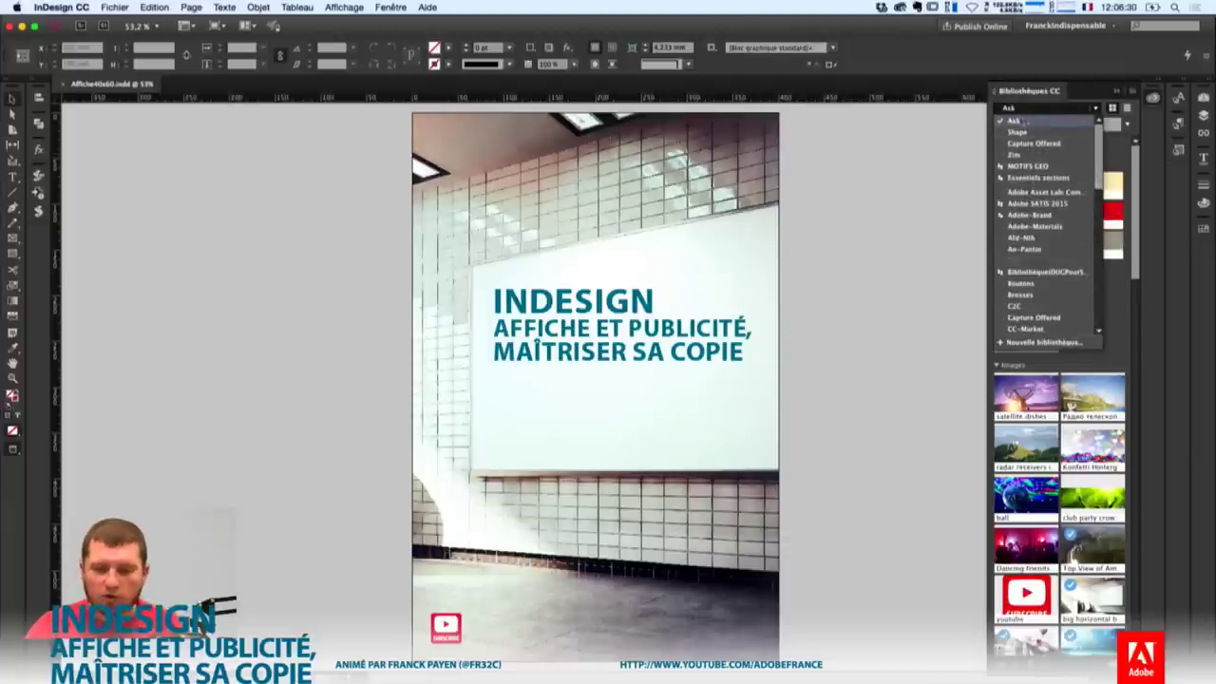
pyautogui.click(1128, 111)
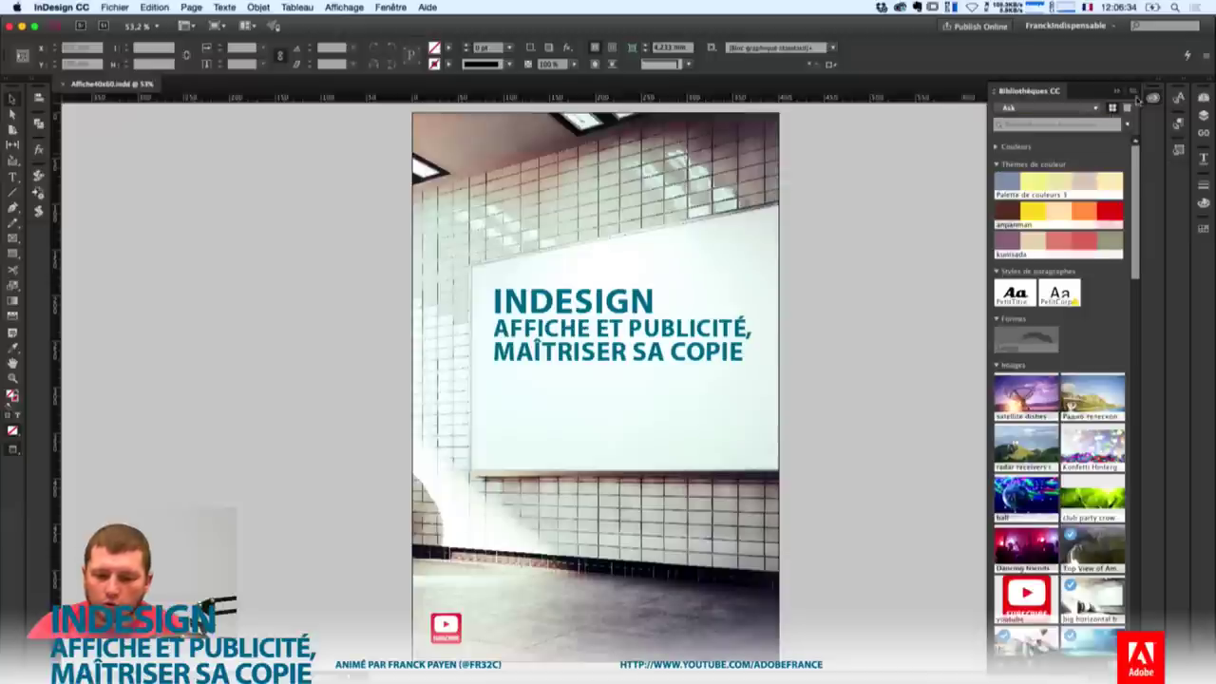
pyautogui.click(1113, 108)
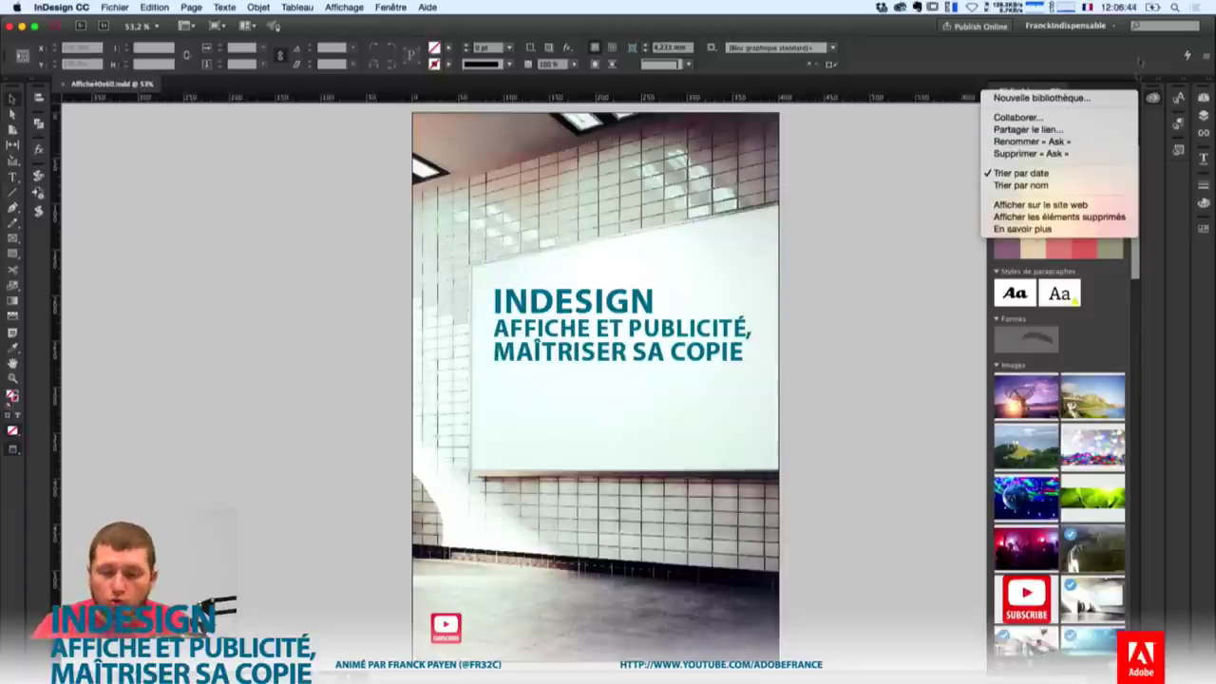
# Create a new CC library named AskAPro-Pub, then deselect everything on the poster.
pyautogui.click(1058, 117)
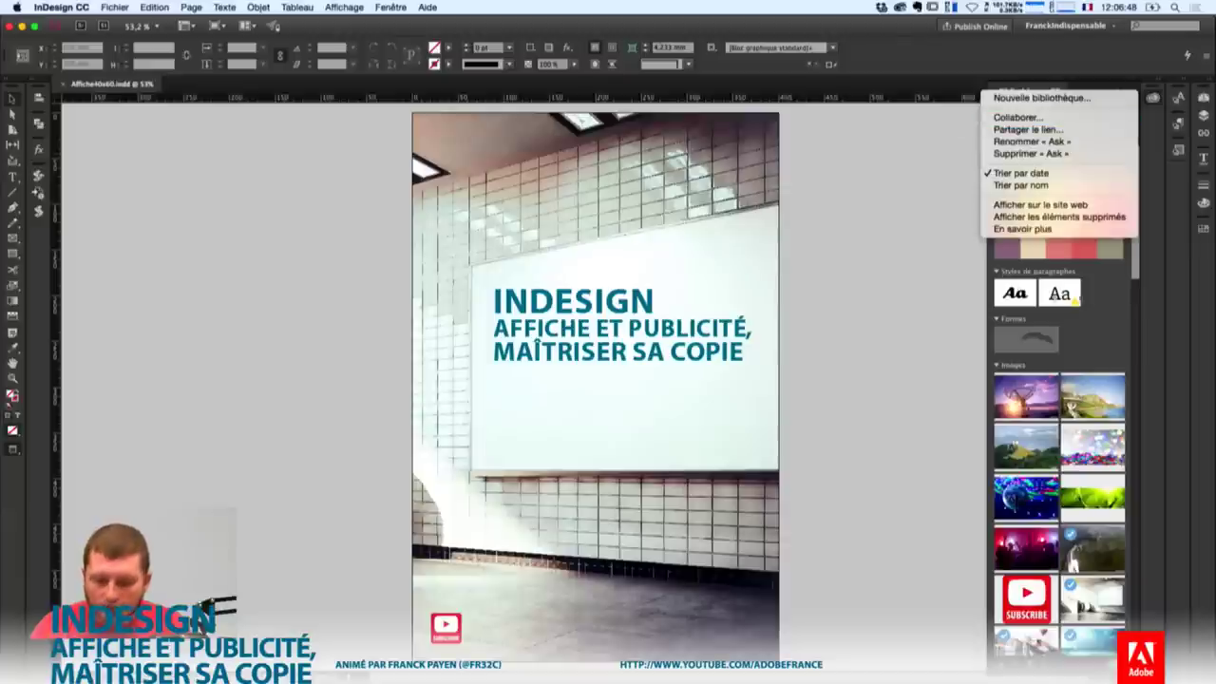
pyautogui.click(1045, 107)
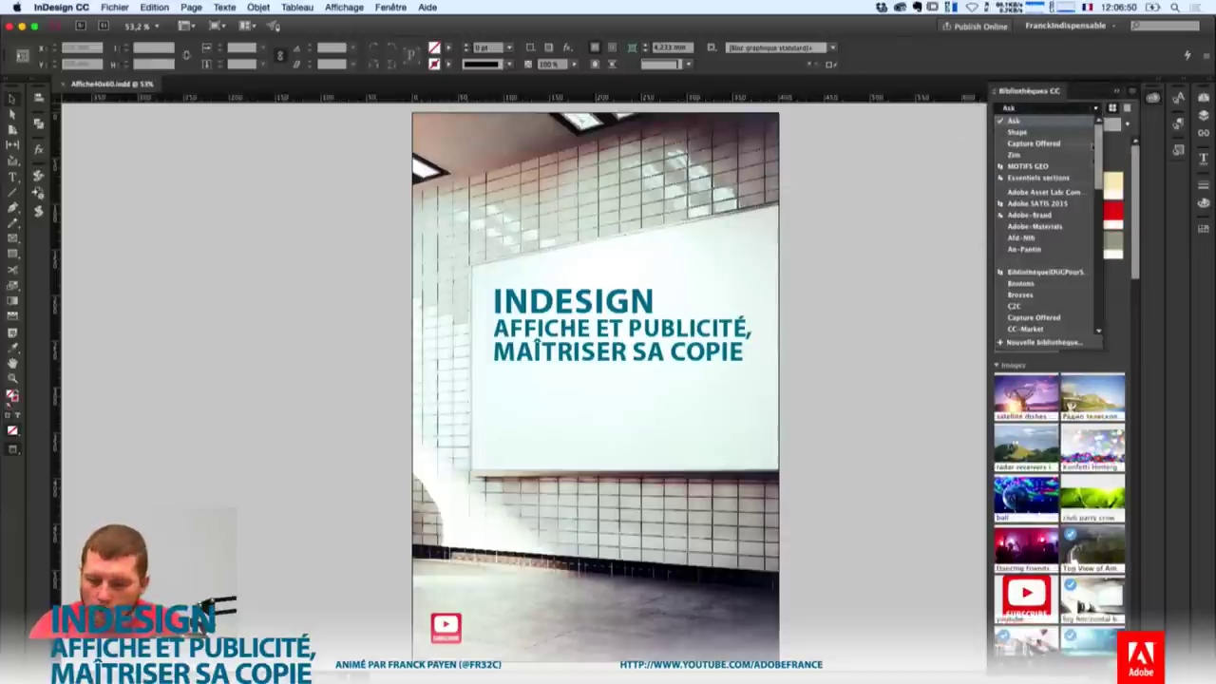
pyautogui.click(1048, 346)
pyautogui.write('A')
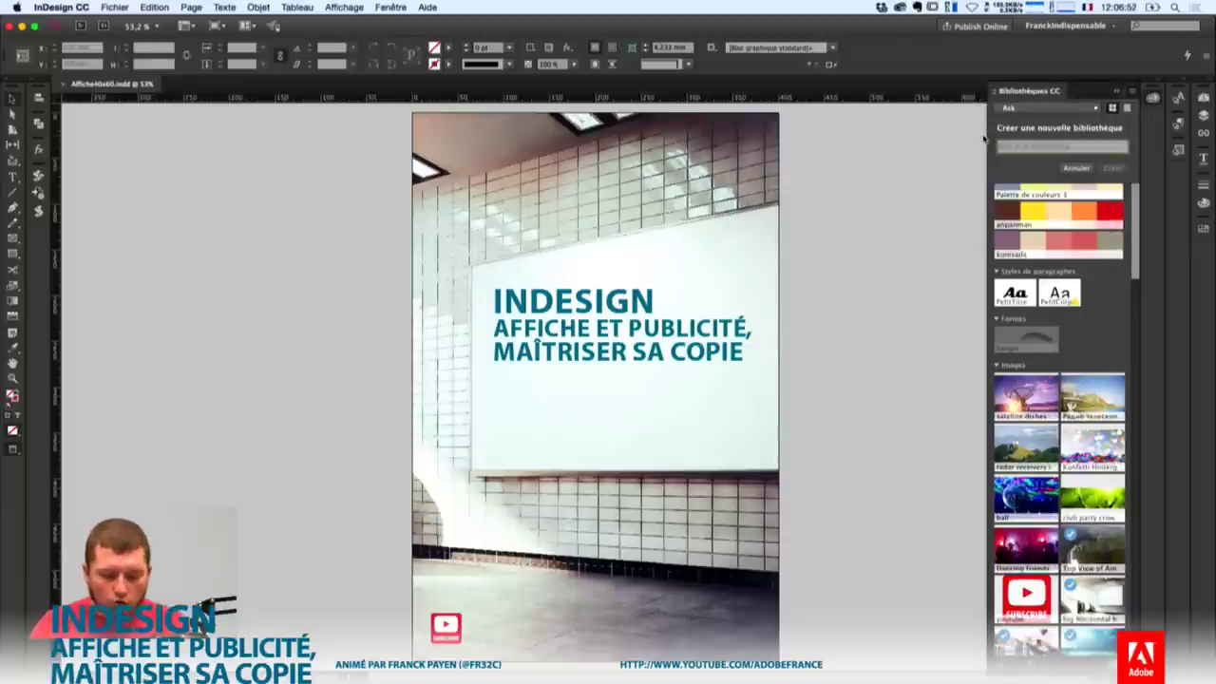
pyautogui.write('skAffiche-Pu')
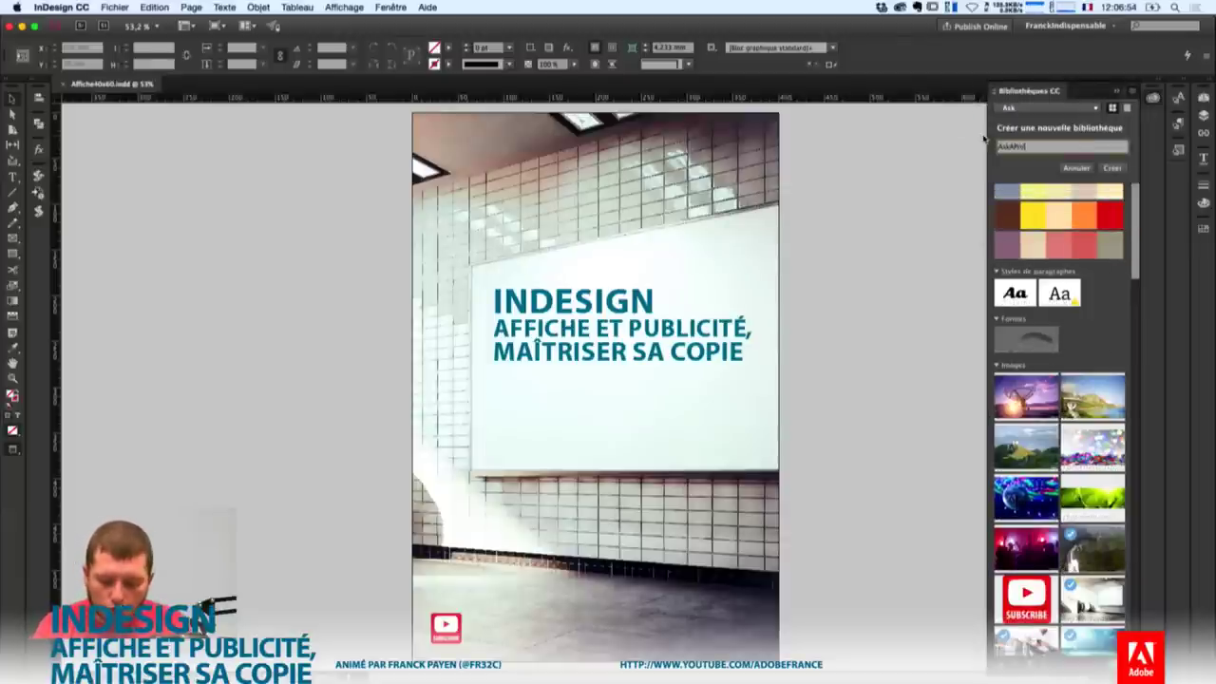
pyautogui.write('b')
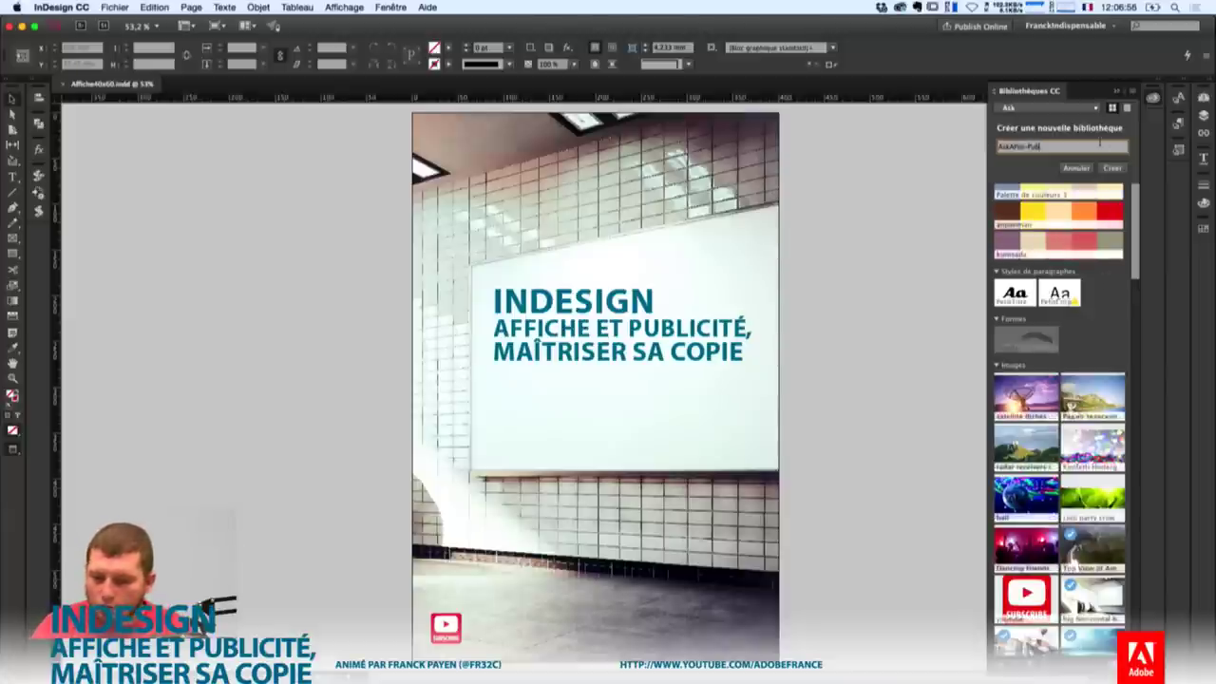
pyautogui.click(1112, 168)
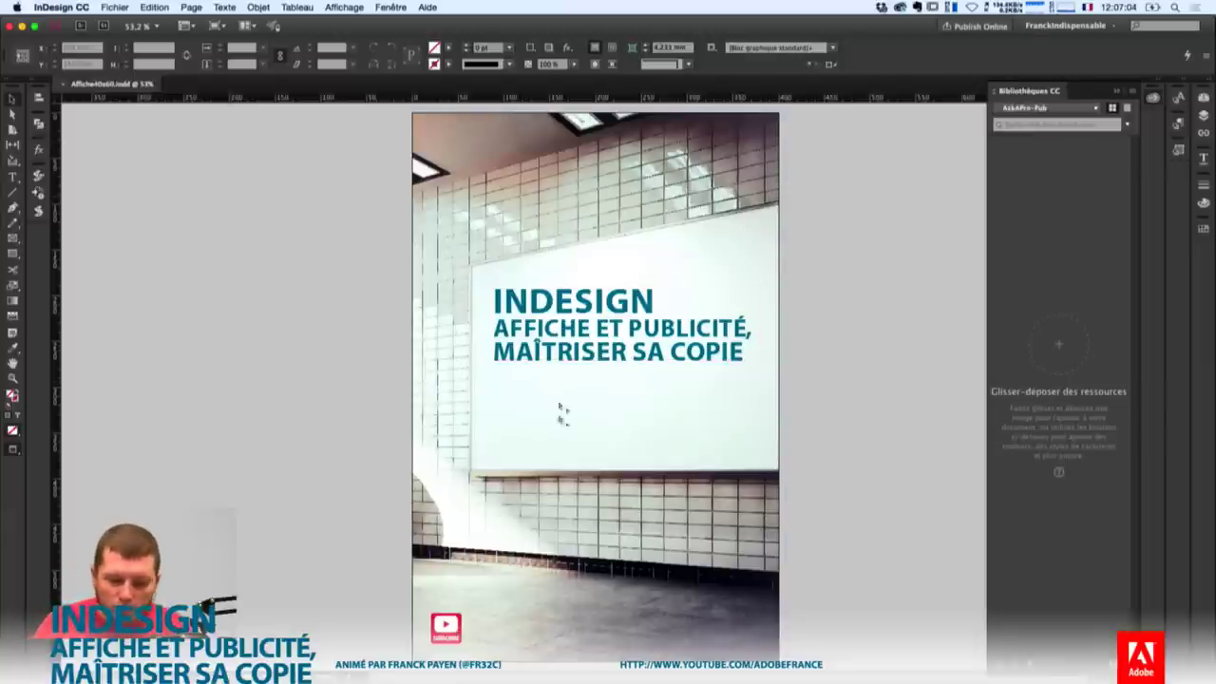
pyautogui.click(596, 387)
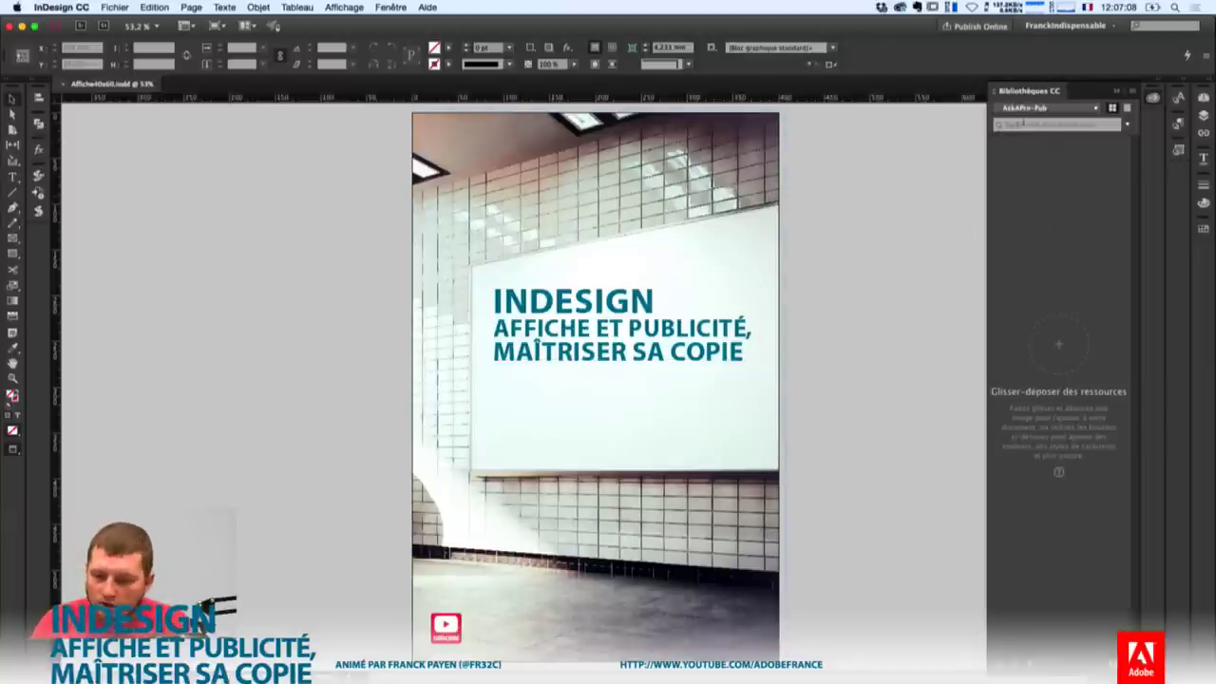
pyautogui.click(1073, 124)
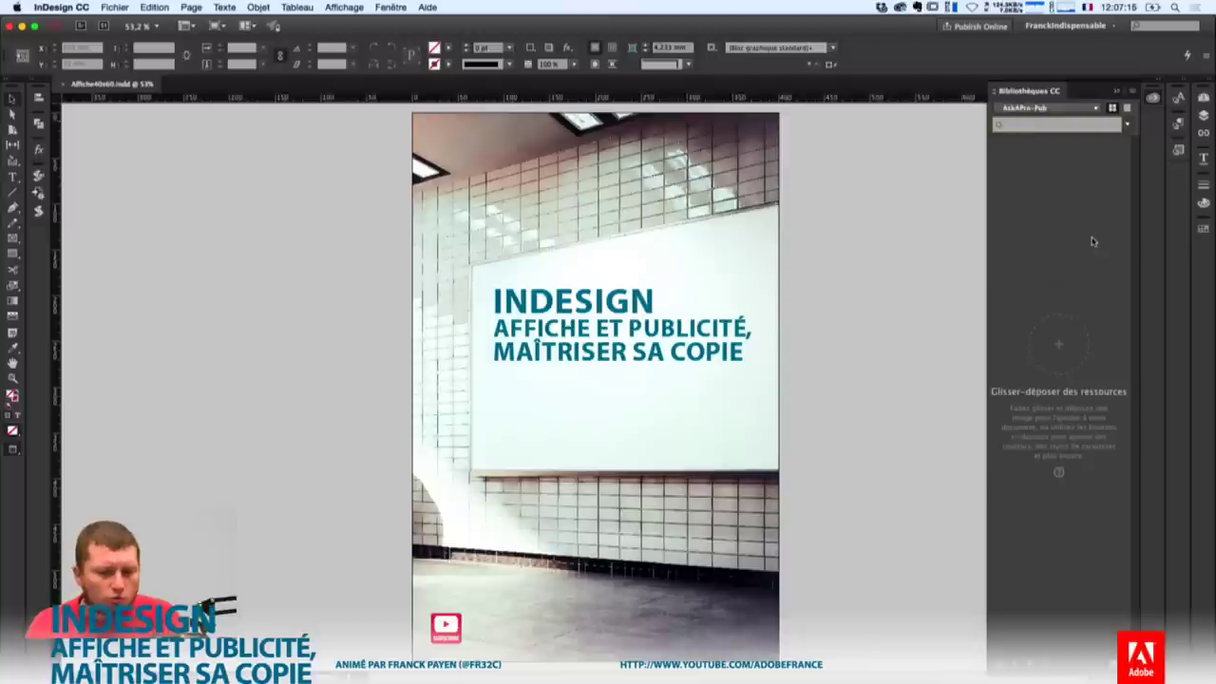
# Search Adobe Stock for 'affiche' and scroll through the blank billboard photo results.
pyautogui.write('affiche')
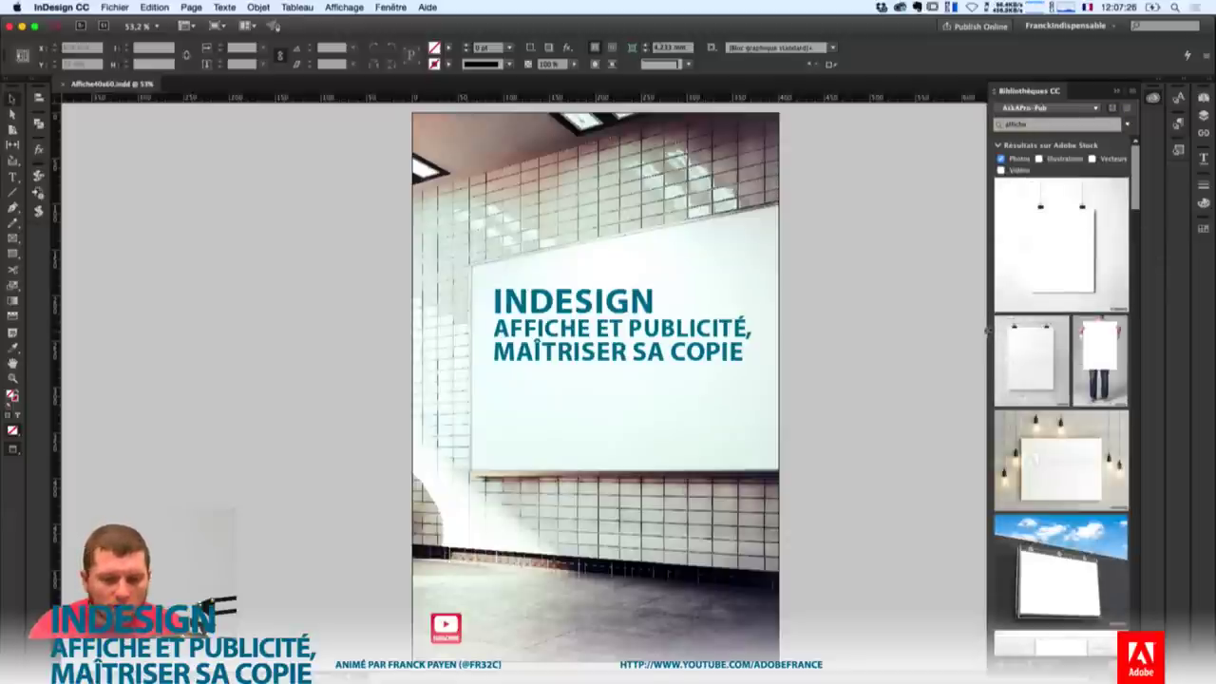
pyautogui.moveTo(1055, 252)
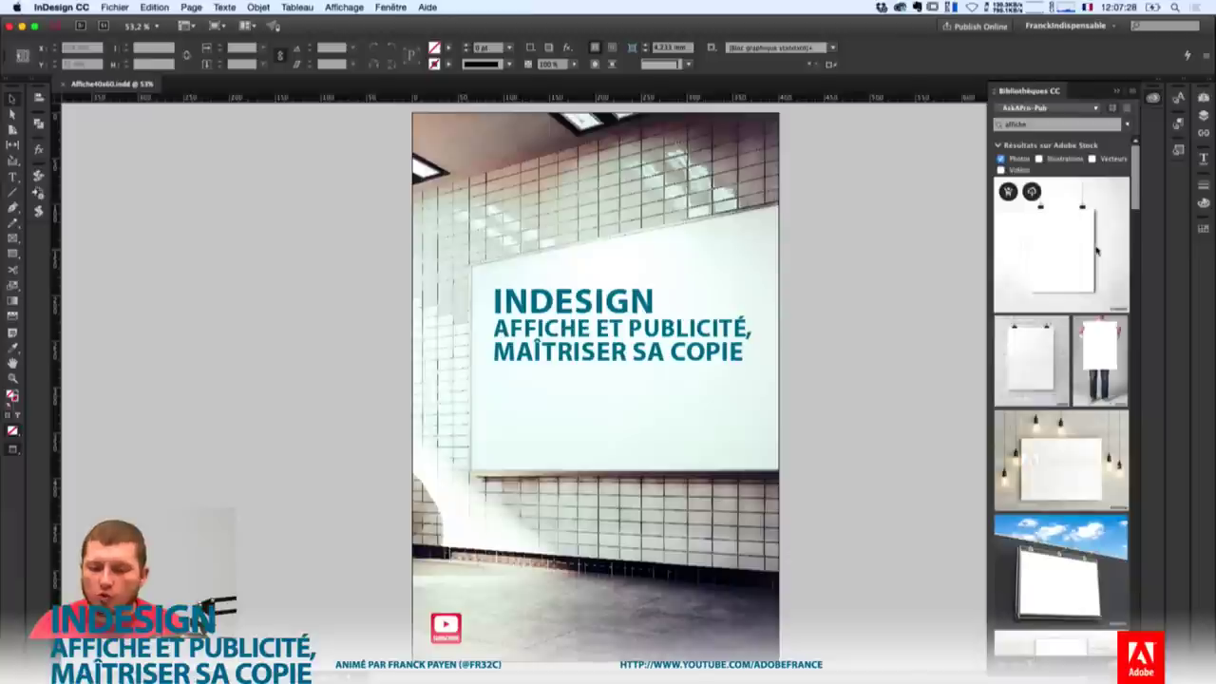
pyautogui.scroll(-10, 1127, 221)
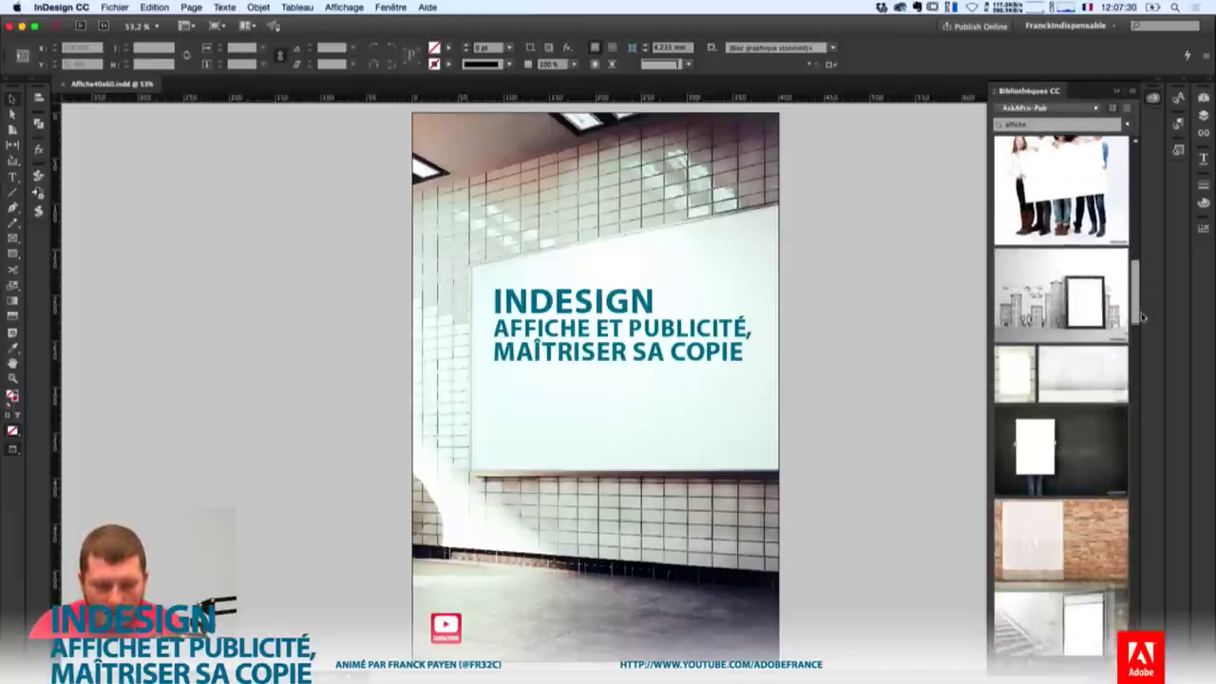
pyautogui.scroll(-2, 1093, 399)
pyautogui.moveTo(1066, 455)
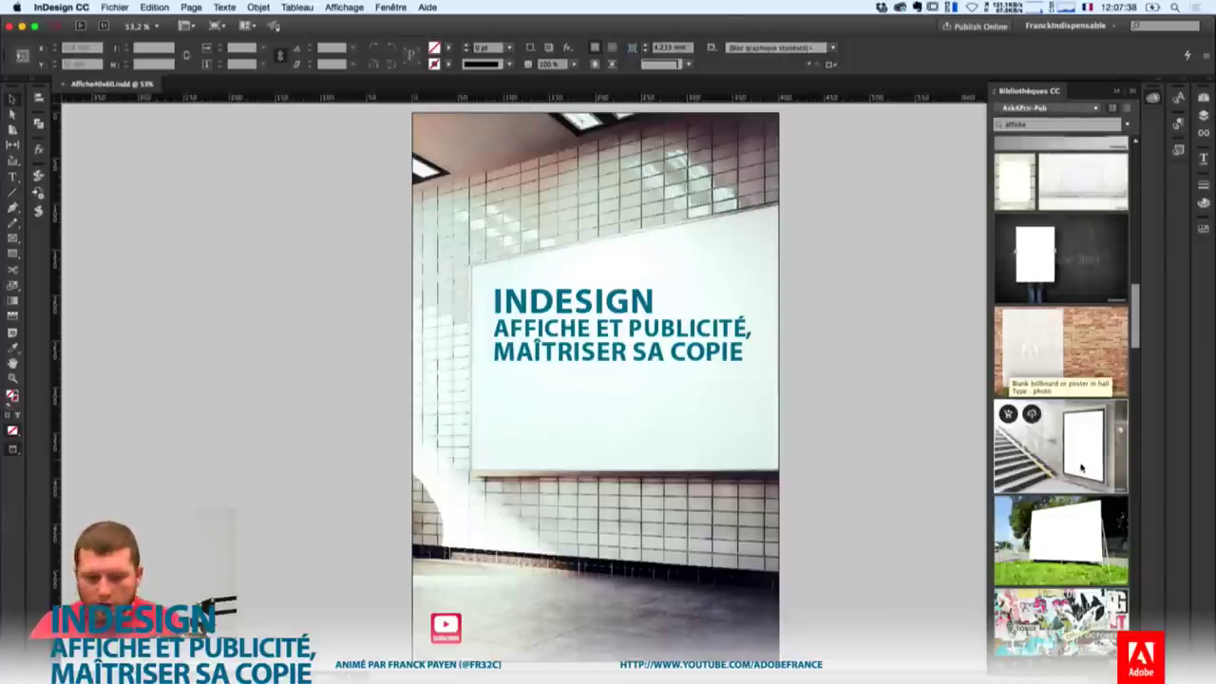
# Place the stairway billboard stock photo on the poster, enlarge it, set it below the headline, and widen it.
pyautogui.moveTo(922, 449); pyautogui.dragTo(439, 488)
pyautogui.moveTo(492, 524); pyautogui.dragTo(817, 556)
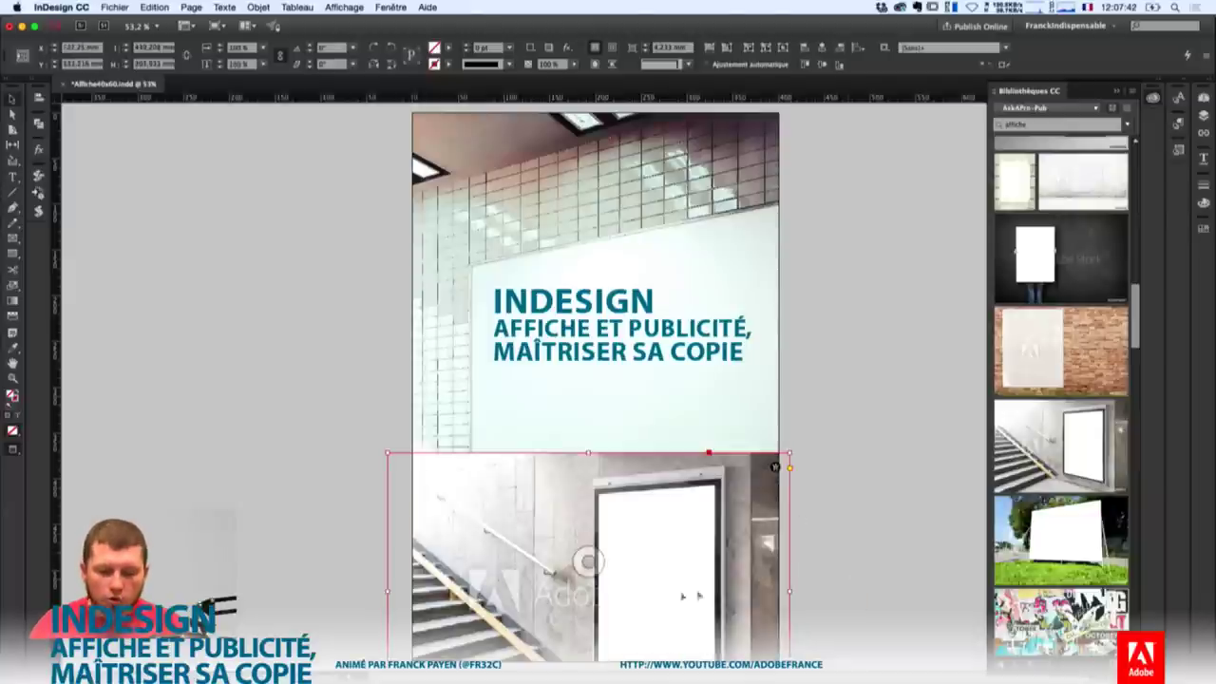
pyautogui.moveTo(712, 566); pyautogui.dragTo(719, 408)
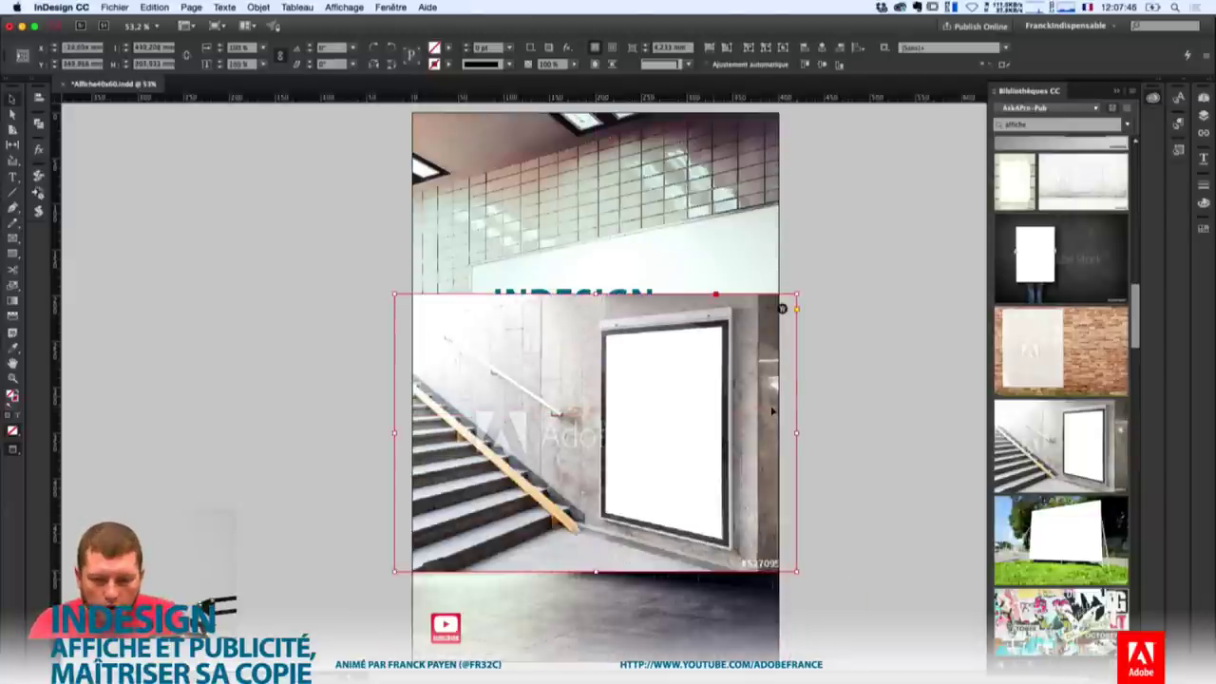
pyautogui.click(1117, 124)
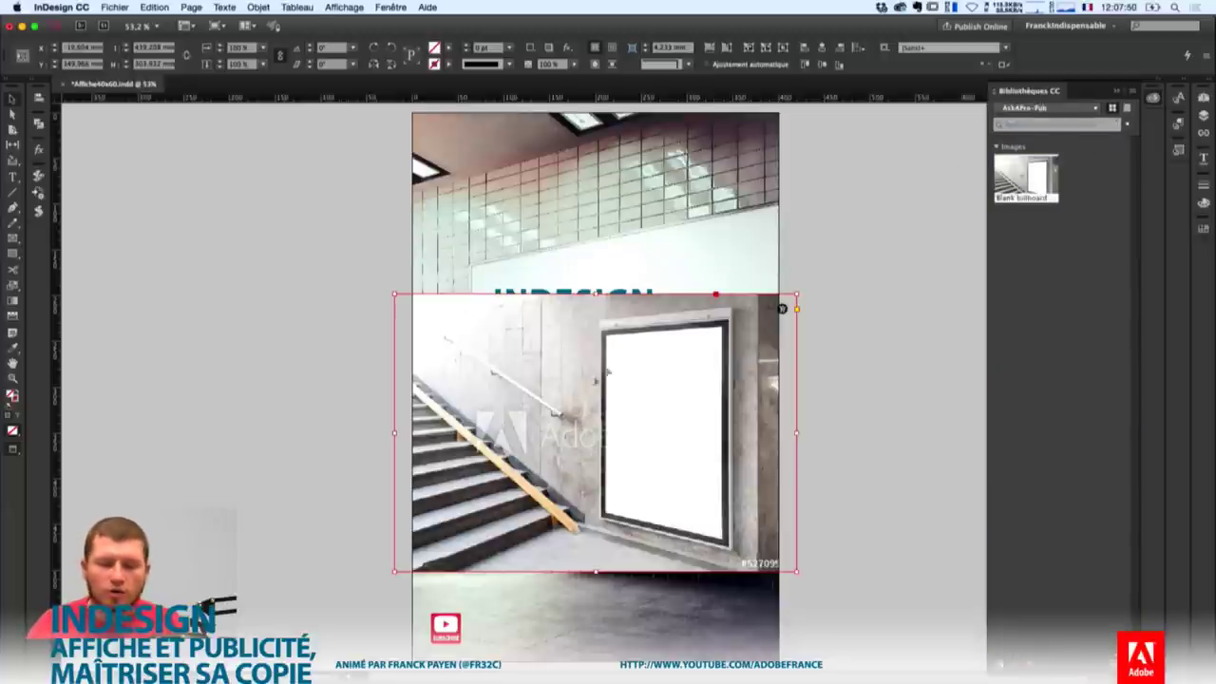
pyautogui.moveTo(698, 415); pyautogui.dragTo(695, 479)
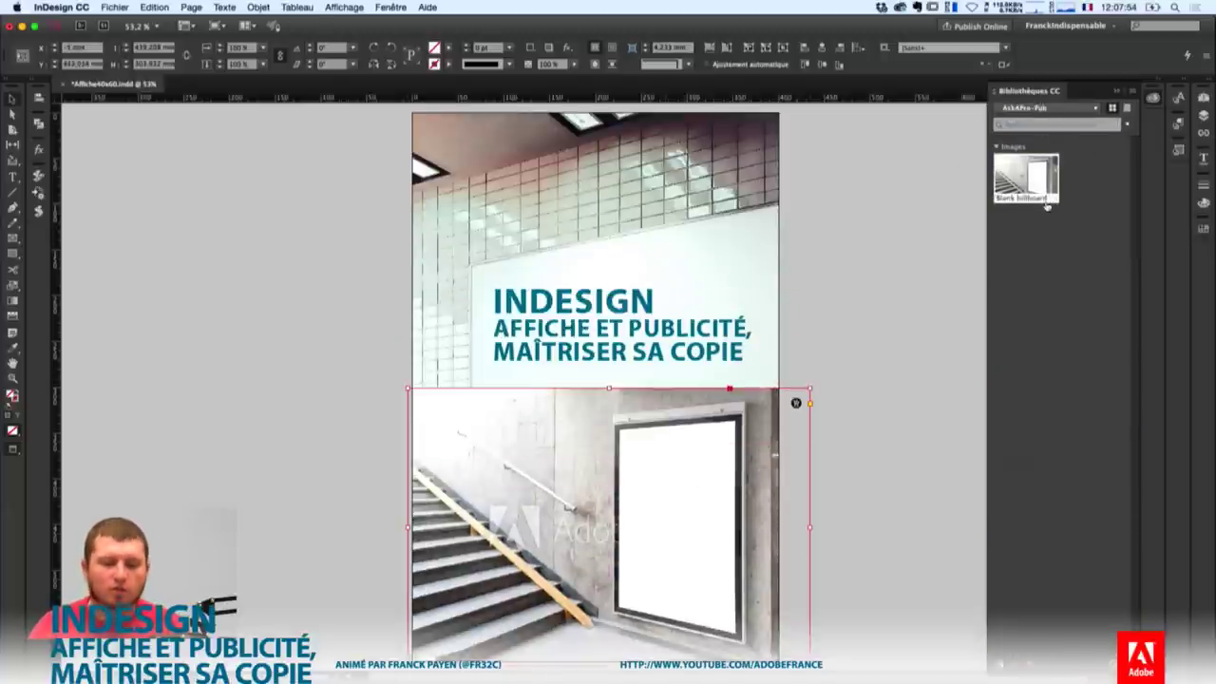
pyautogui.moveTo(1046, 205); pyautogui.dragTo(608, 527)
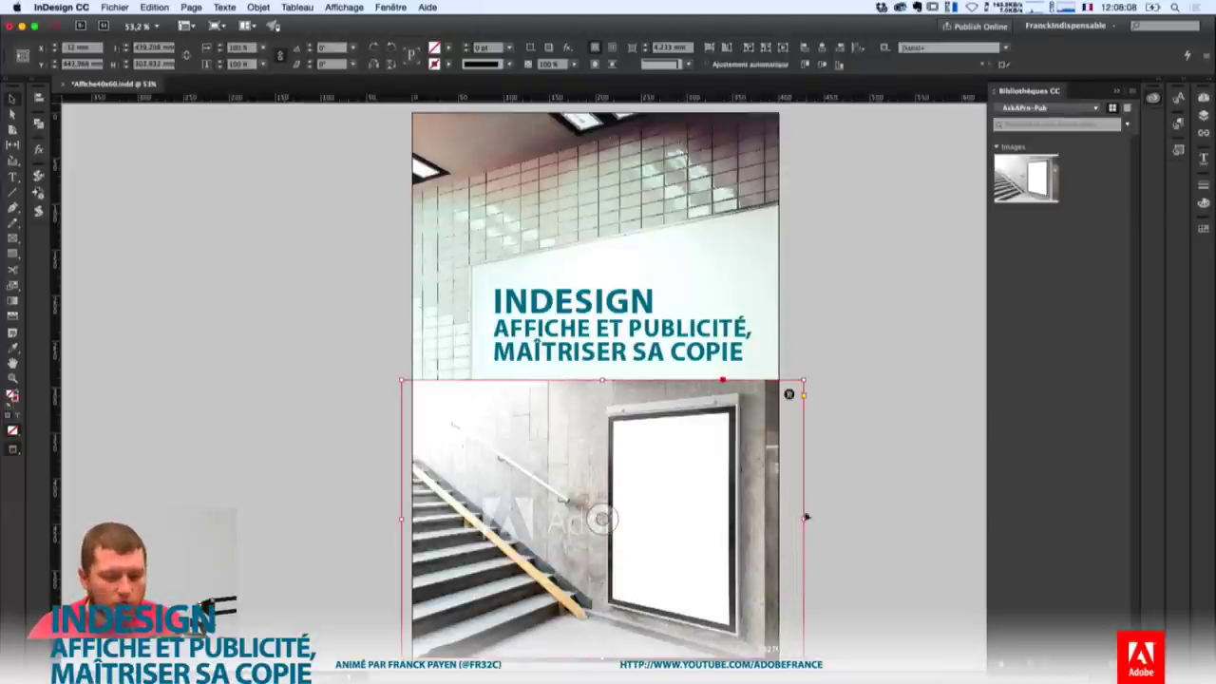
pyautogui.moveTo(803, 518); pyautogui.dragTo(822, 519)
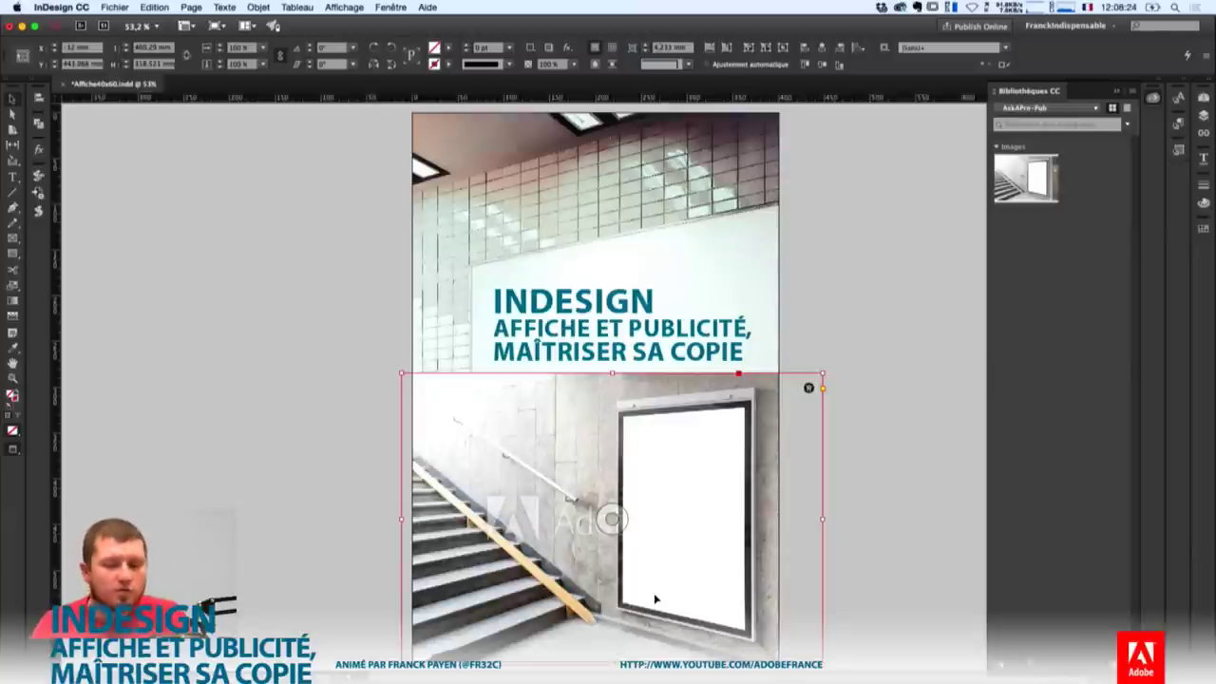
# Choose Collaborate from the library options to invite collaborators to AskAPro-Pub.
pyautogui.click(1132, 91)
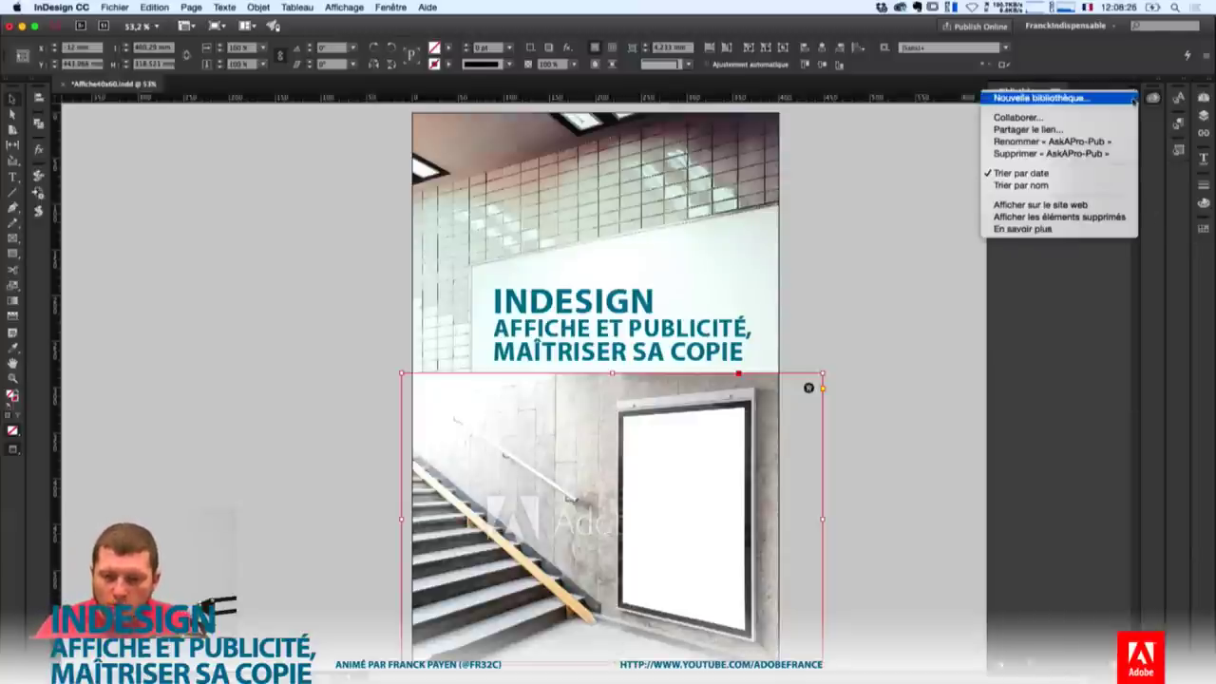
pyautogui.click(1076, 118)
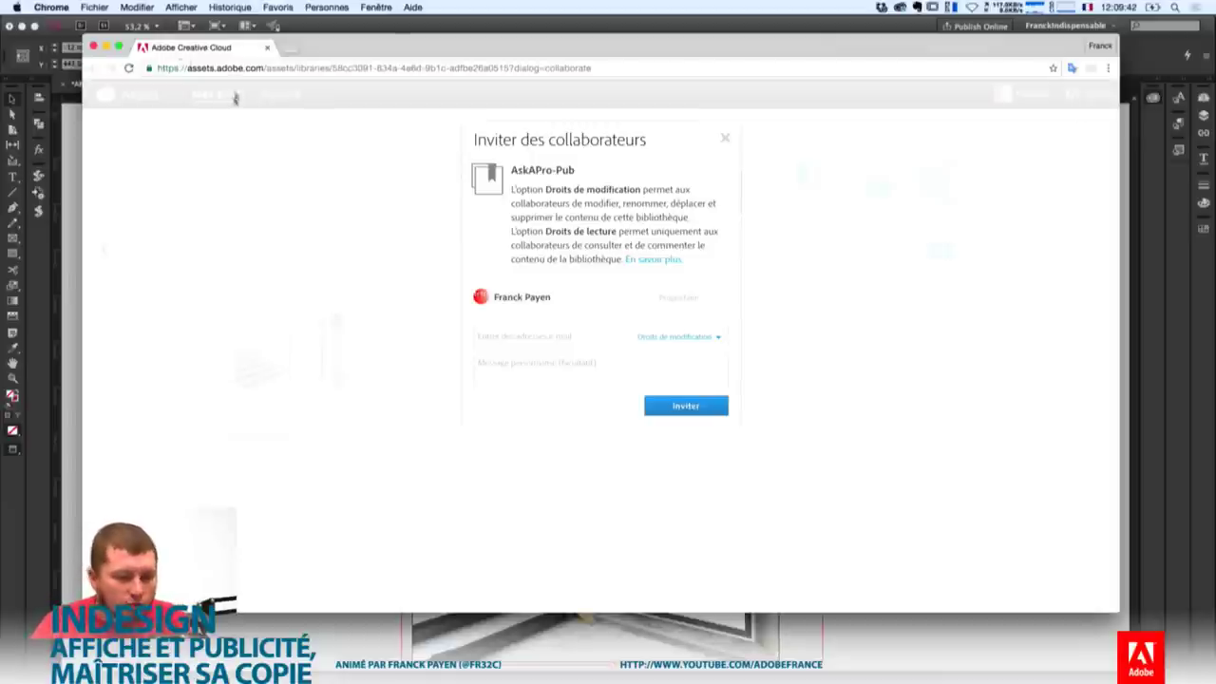
# Invite the collaborator by e-mail address with Droits de modification (edit) rights.
pyautogui.moveTo(186, 68); pyautogui.dragTo(252, 70)
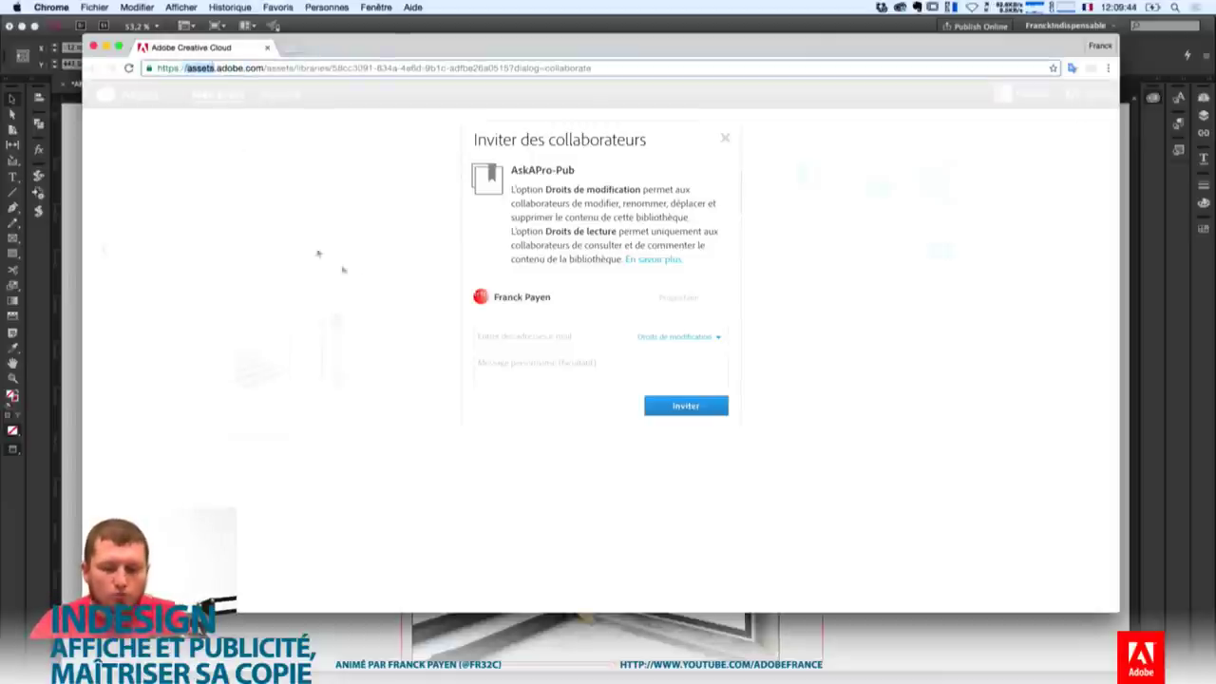
pyautogui.click(575, 332)
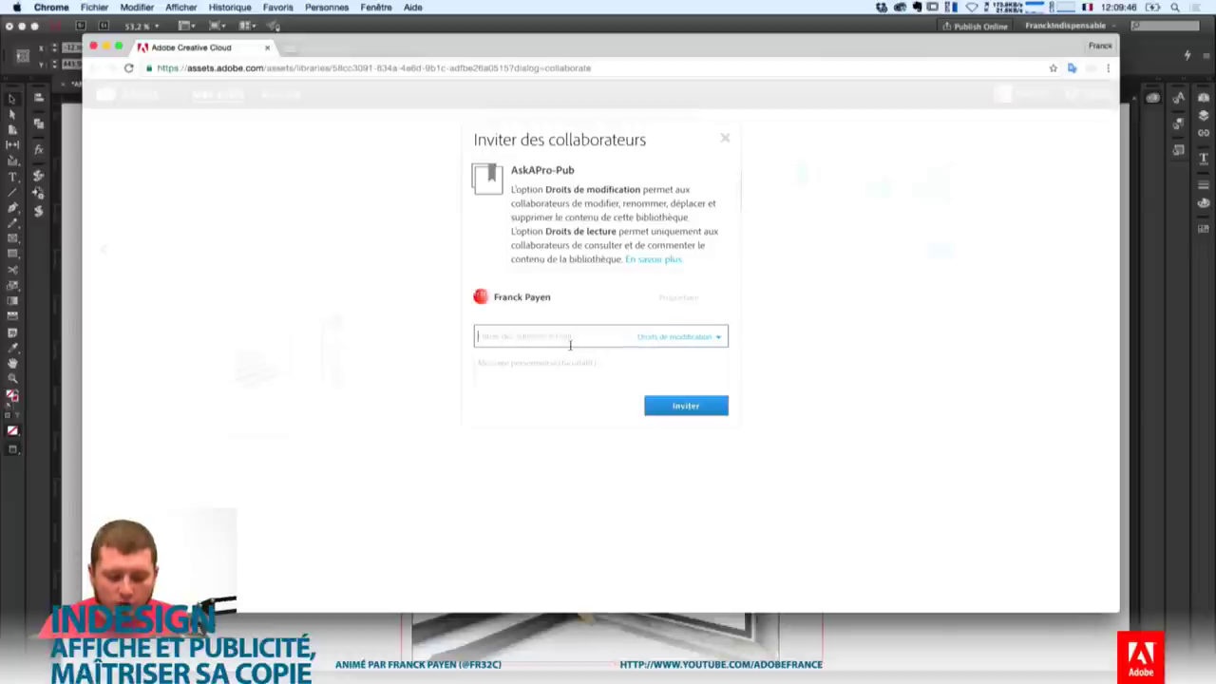
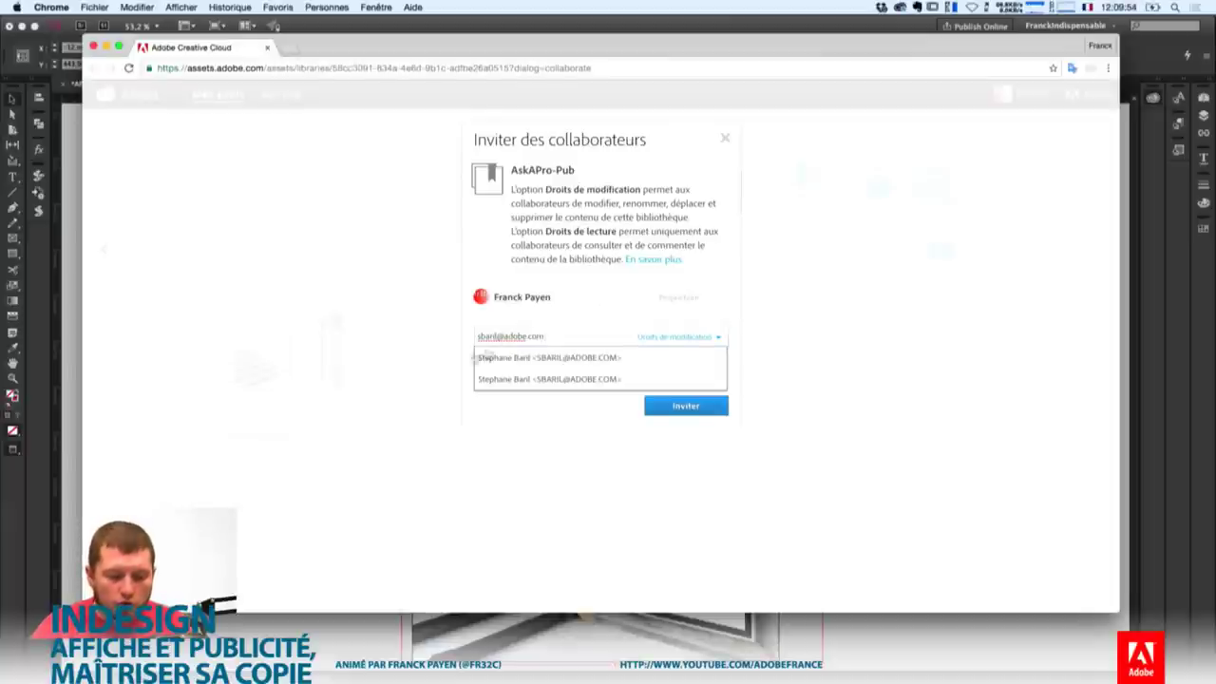
pyautogui.click(524, 357)
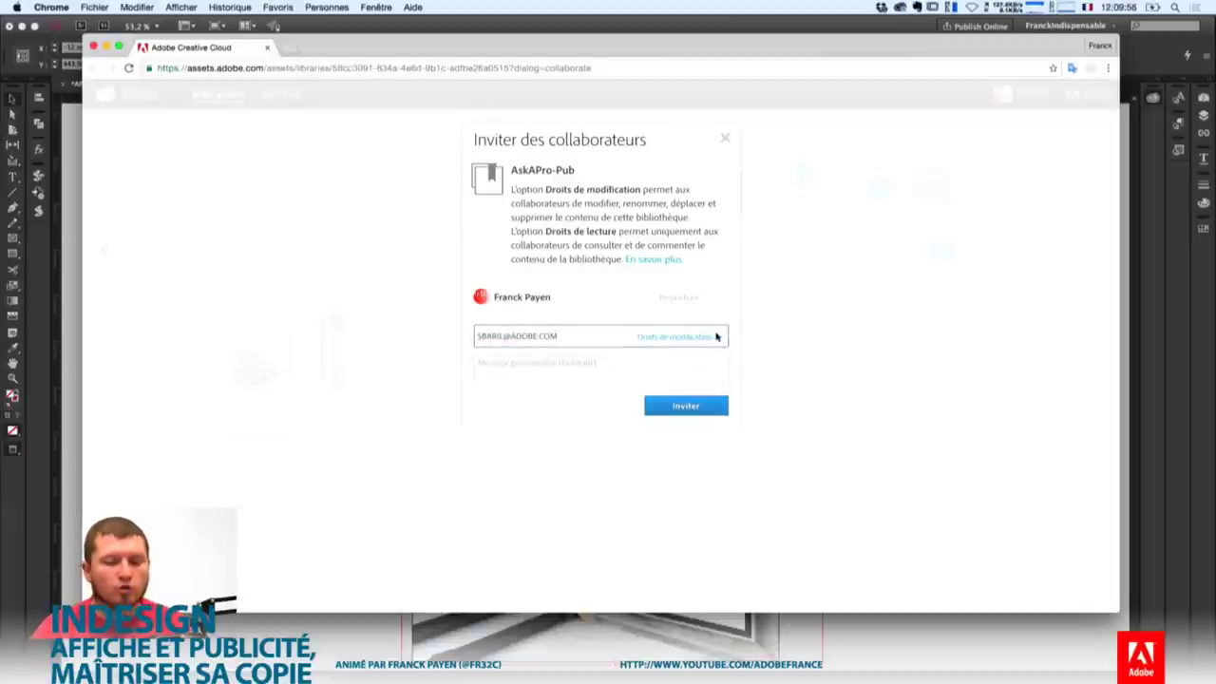
pyautogui.click(713, 339)
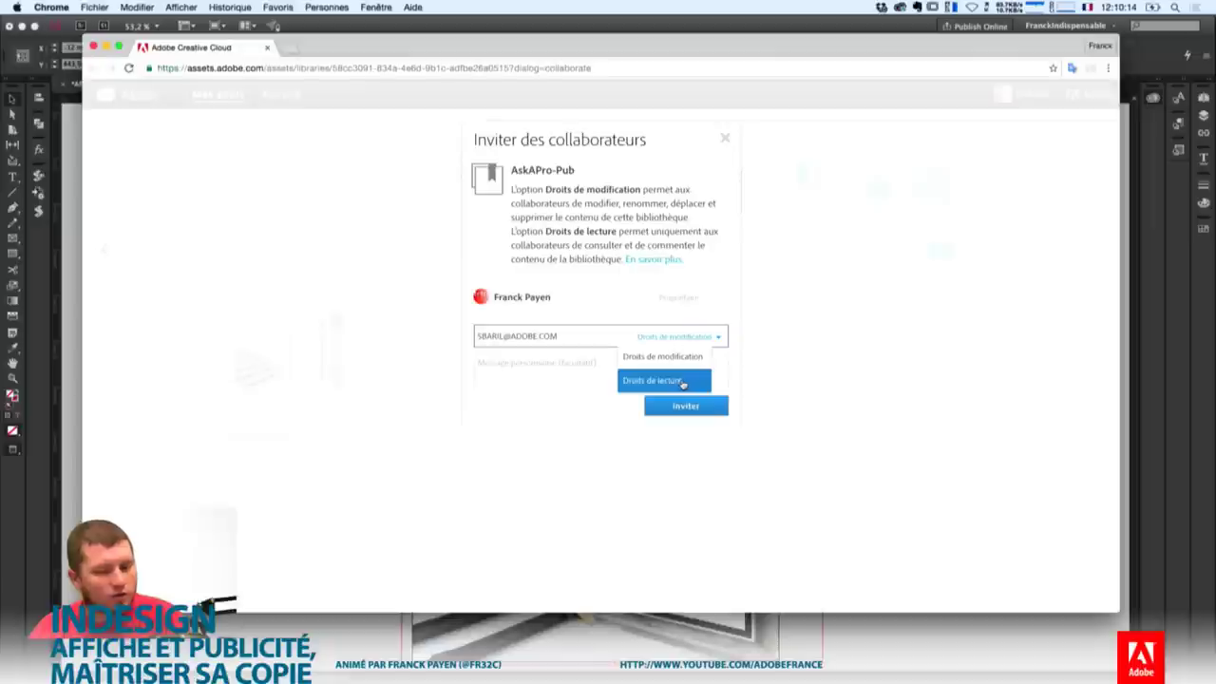
pyautogui.click(679, 357)
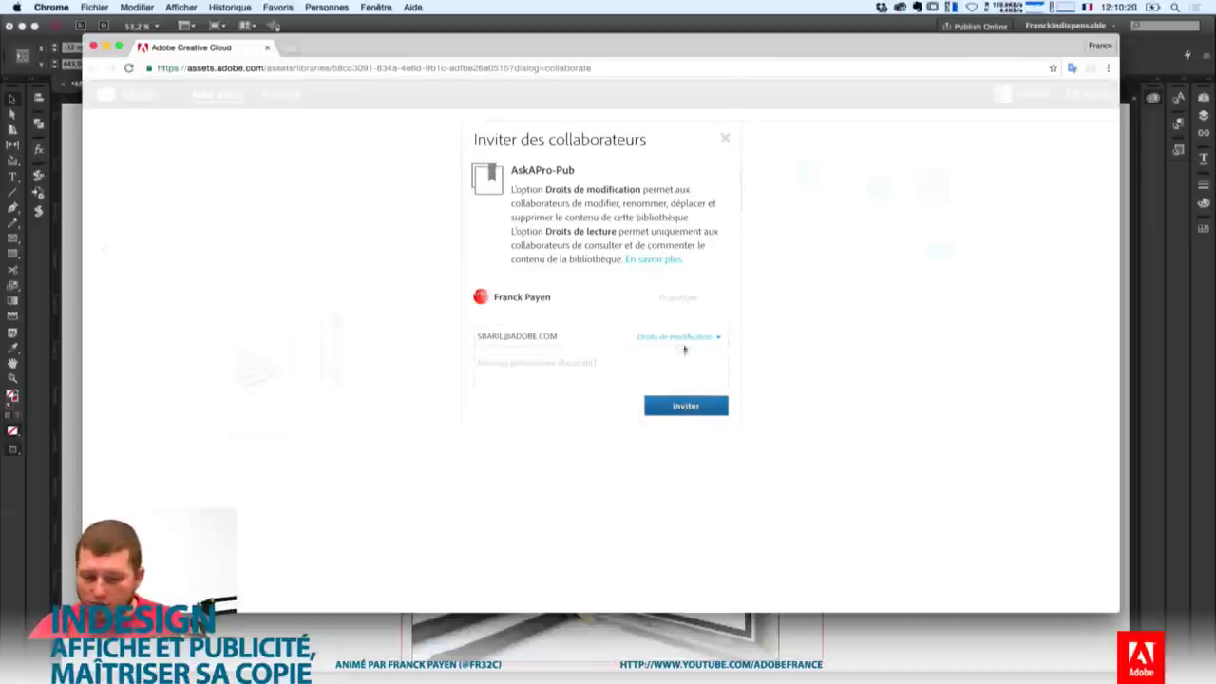
pyautogui.click(697, 405)
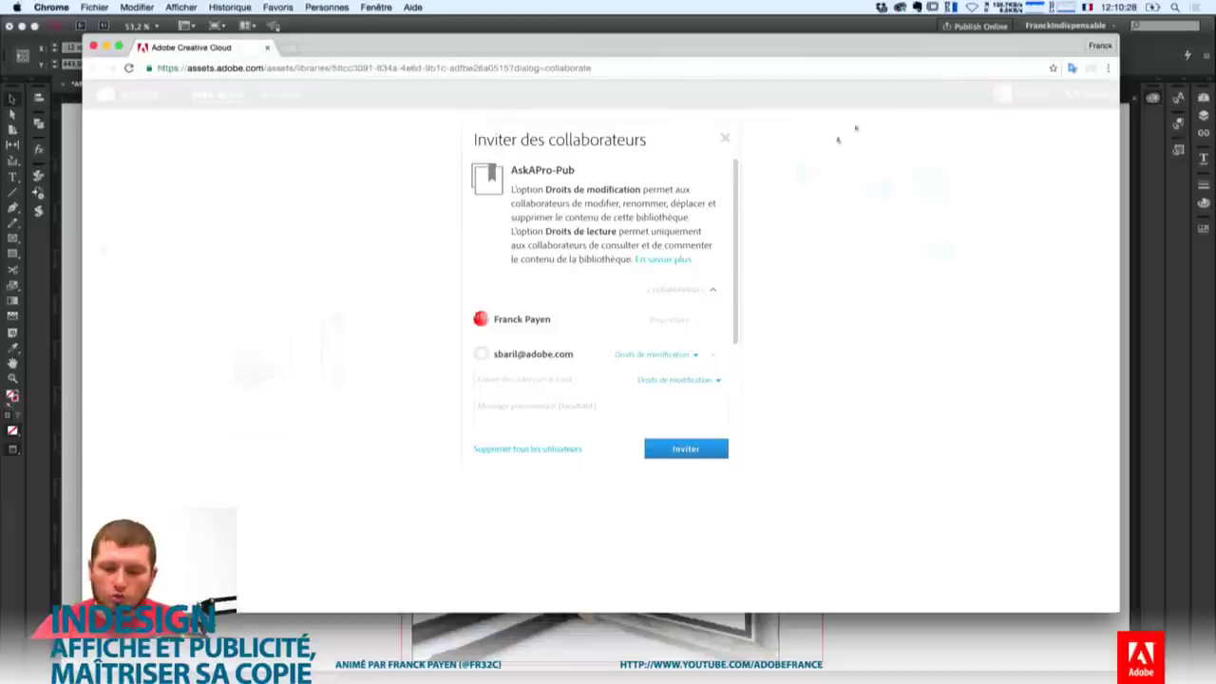
# Check the Creative Cloud sync status and activity feed.
pyautogui.click(900, 7)
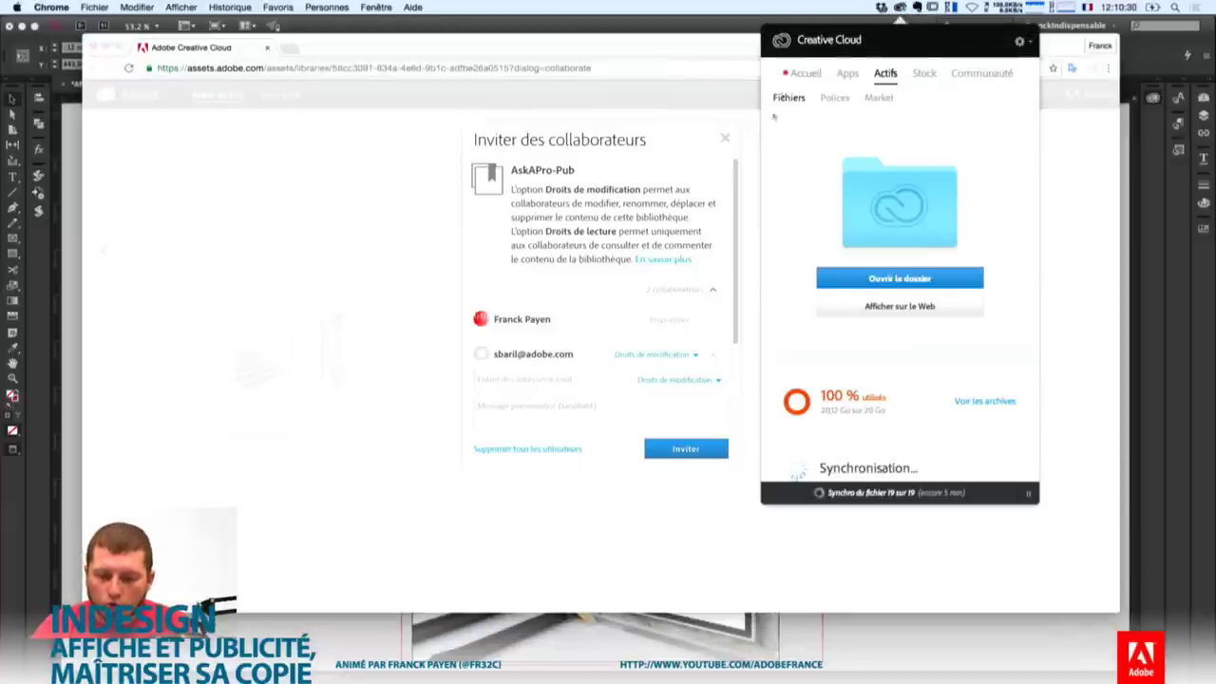
pyautogui.click(805, 73)
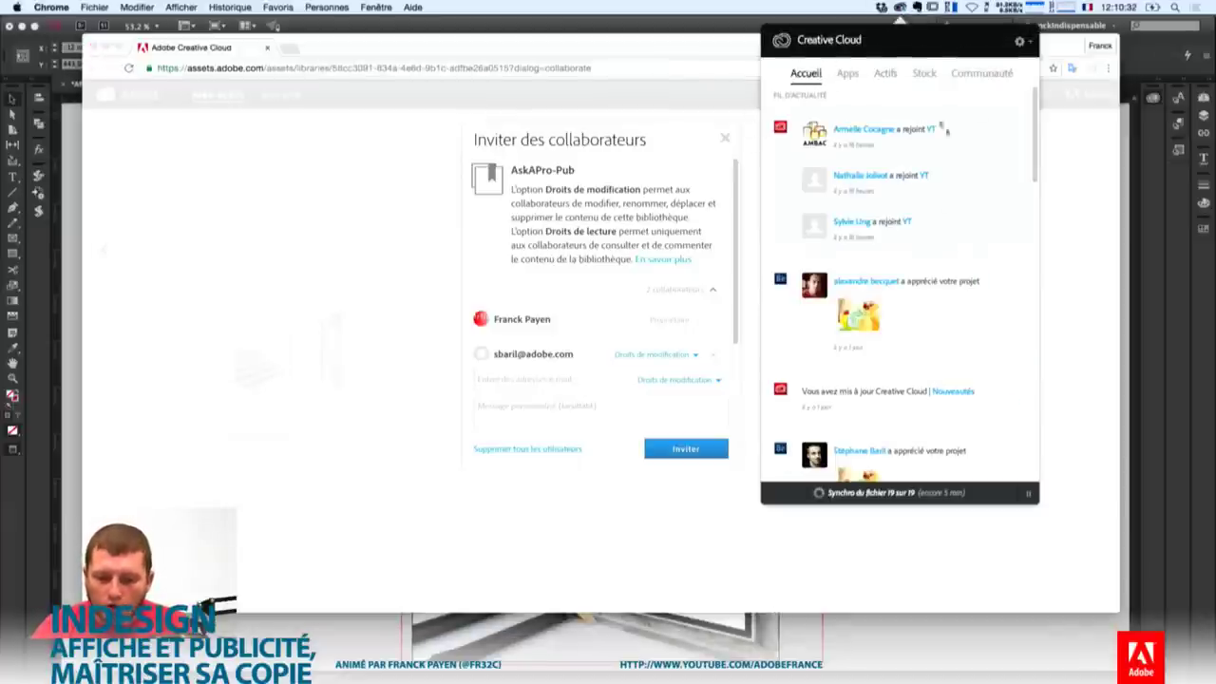
pyautogui.click(899, 8)
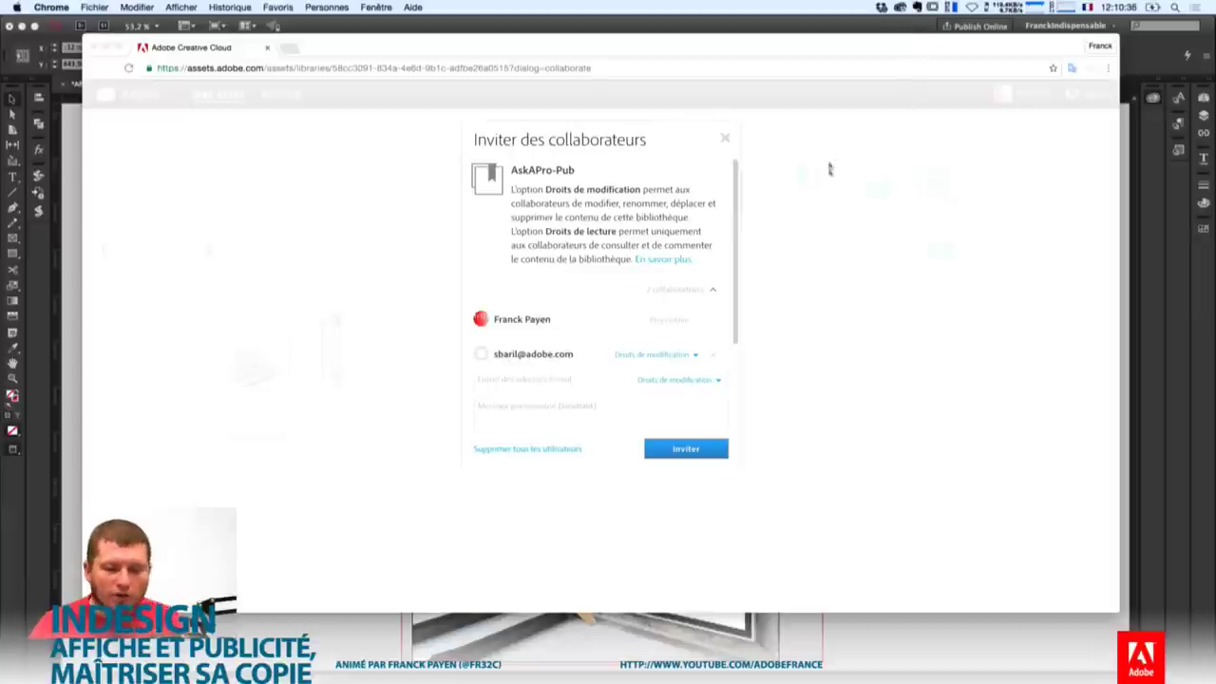
# Return to the browser and dismiss the invitation dialog to view the AskAPro-Pub library page.
pyautogui.click(737, 285)
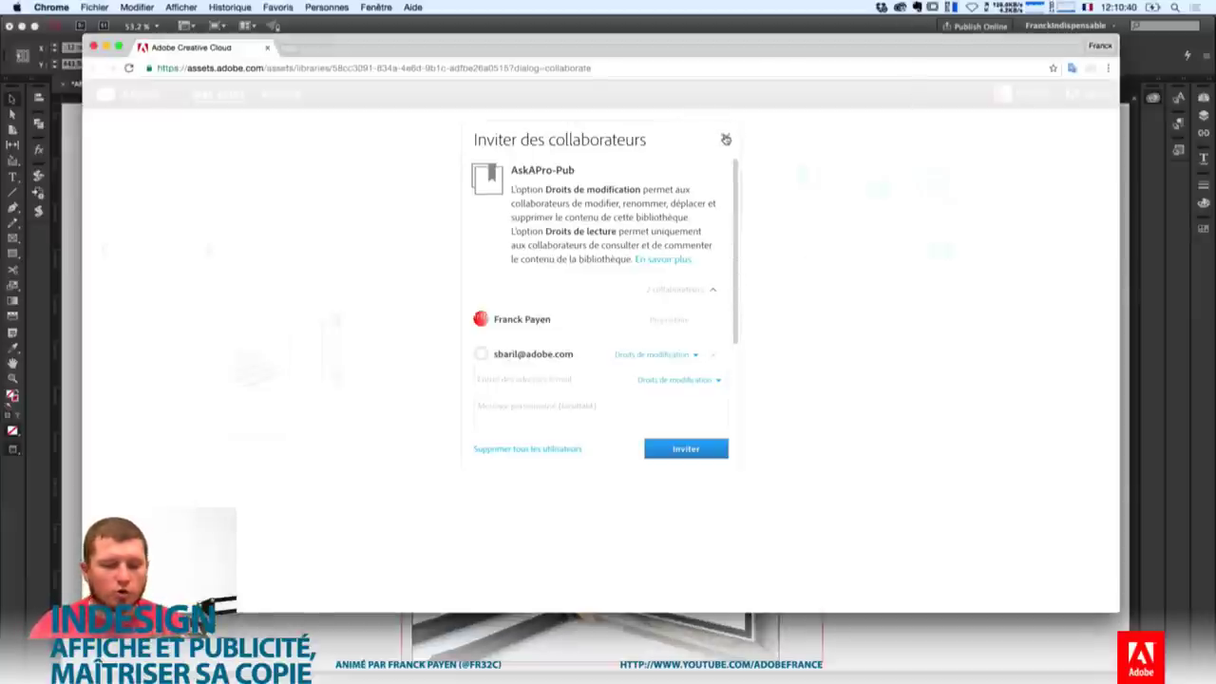
pyautogui.click(726, 140)
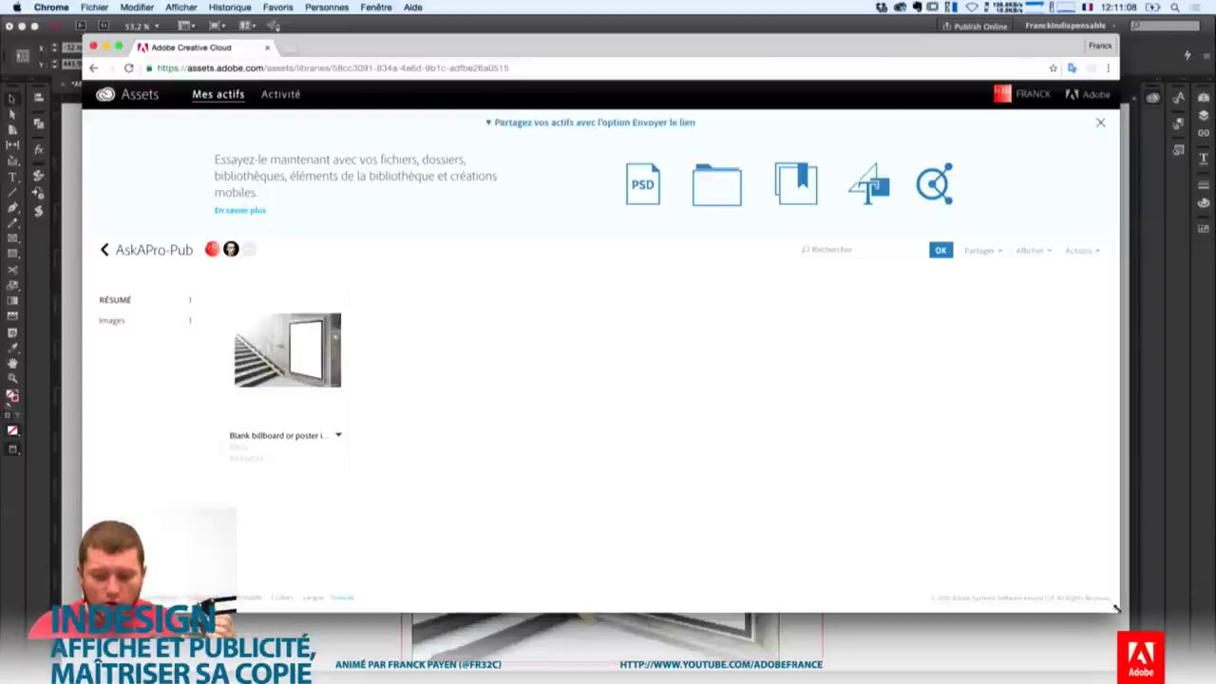
# Shrink the Chrome window, move it aside, and bring the InDesign poster to the front.
pyautogui.press('super+w')
pyautogui.moveTo(1079, 620); pyautogui.dragTo(769, 636)
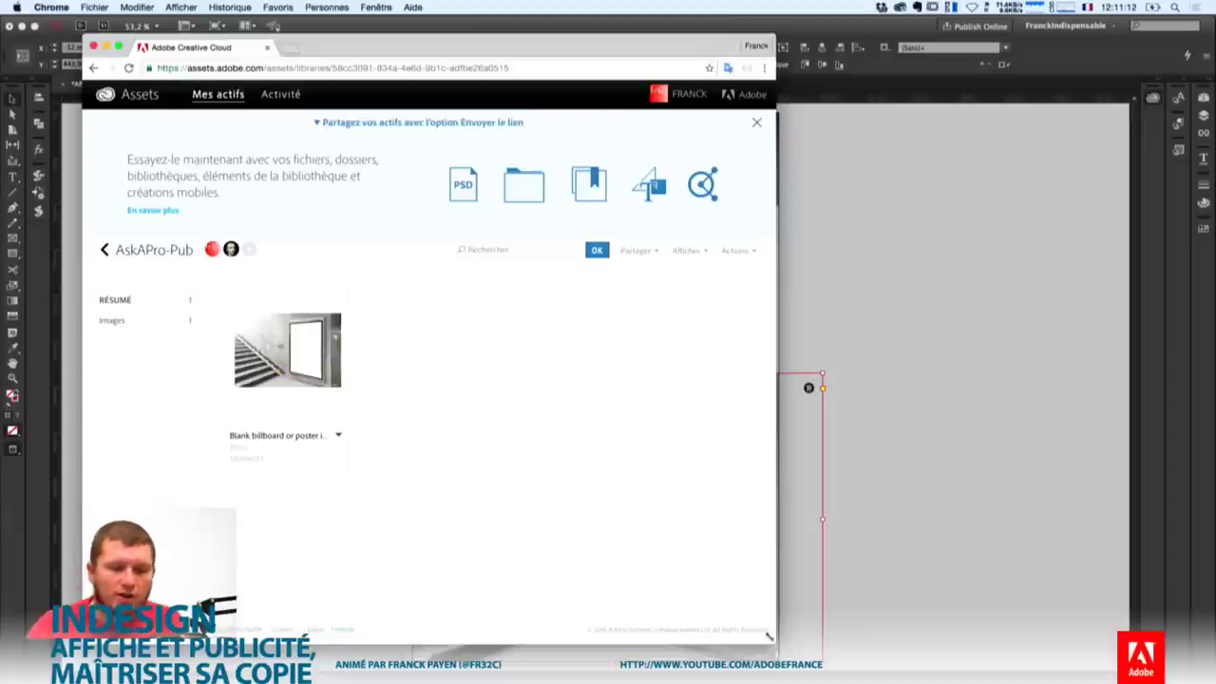
pyautogui.moveTo(625, 54); pyautogui.dragTo(612, 27)
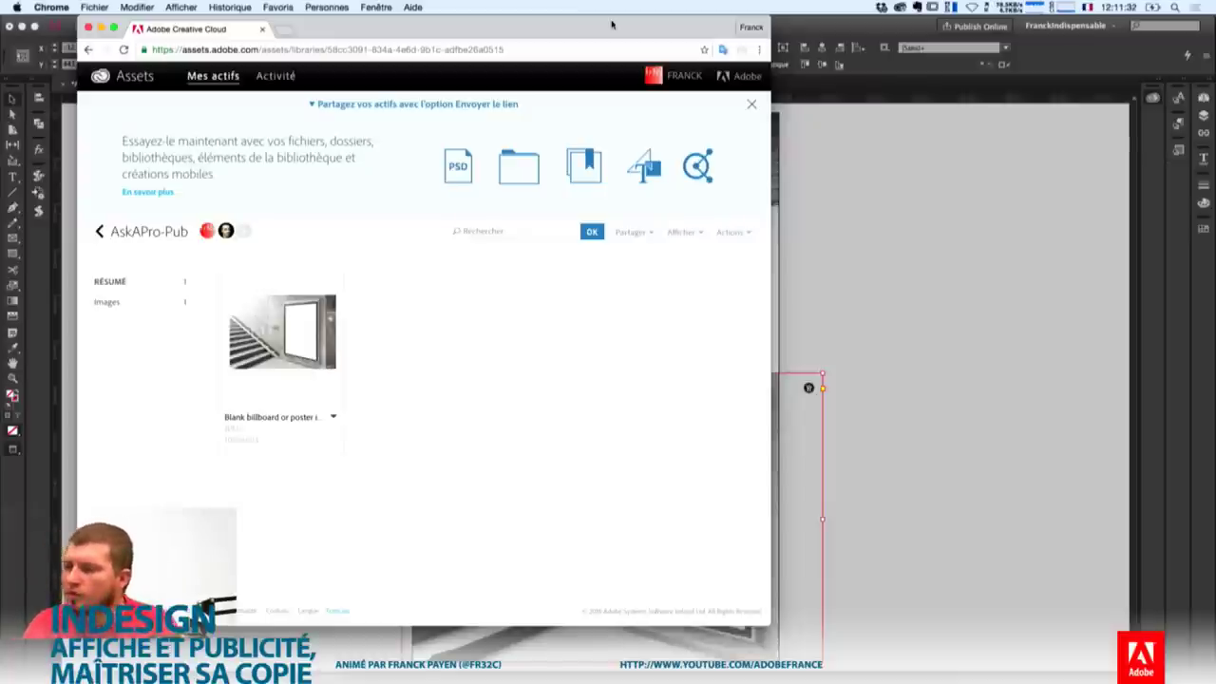
pyautogui.click(876, 367)
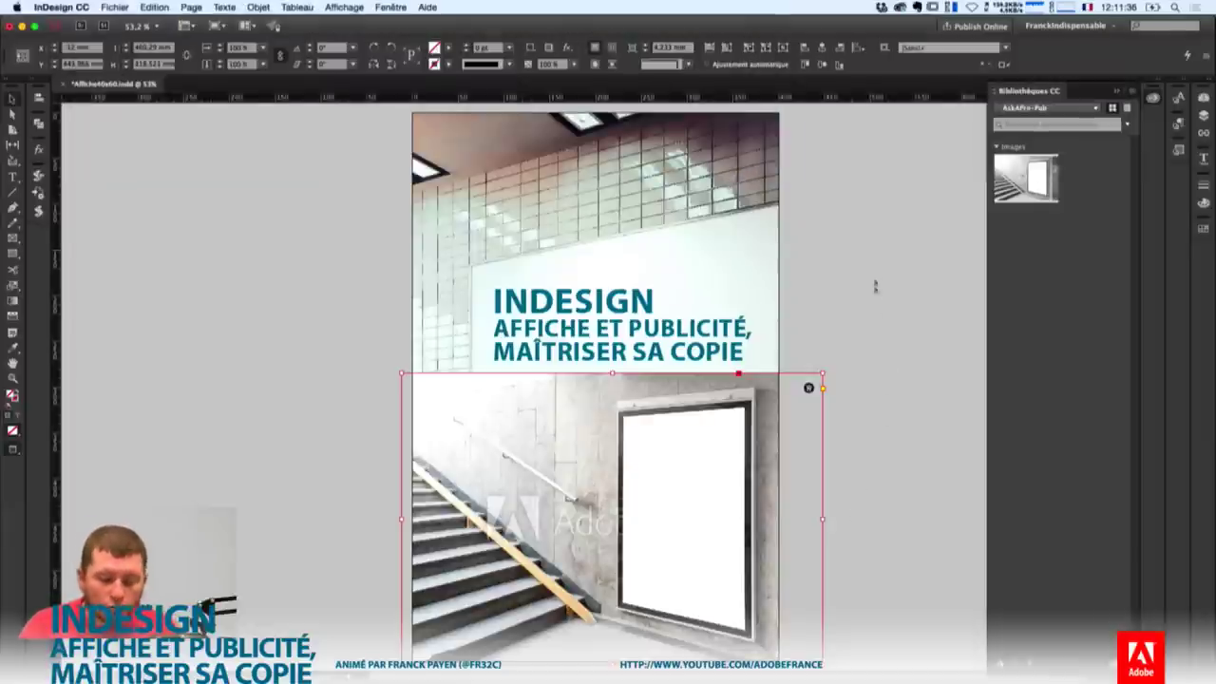
# Show frame edges and guides, zoom to 75% on the billboard photo, and start licensing the Stock image.
pyautogui.moveTo(1026, 181); pyautogui.dragTo(612, 519)
pyautogui.moveTo(722, 646)
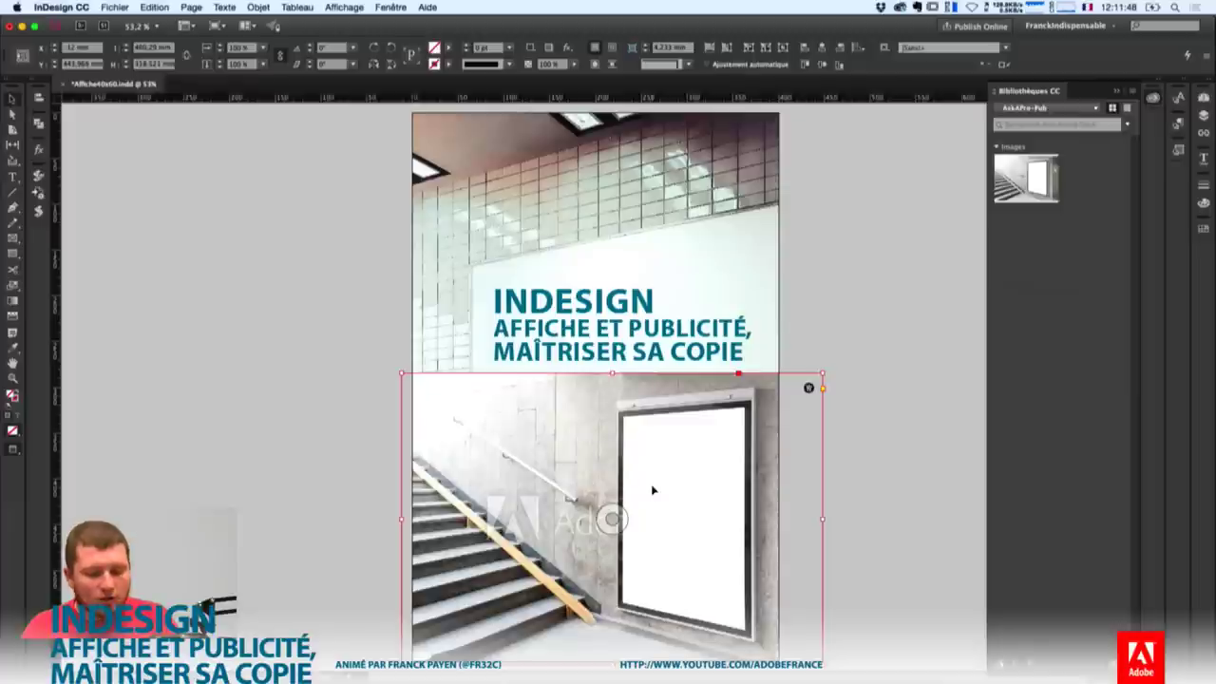
pyautogui.press('w')
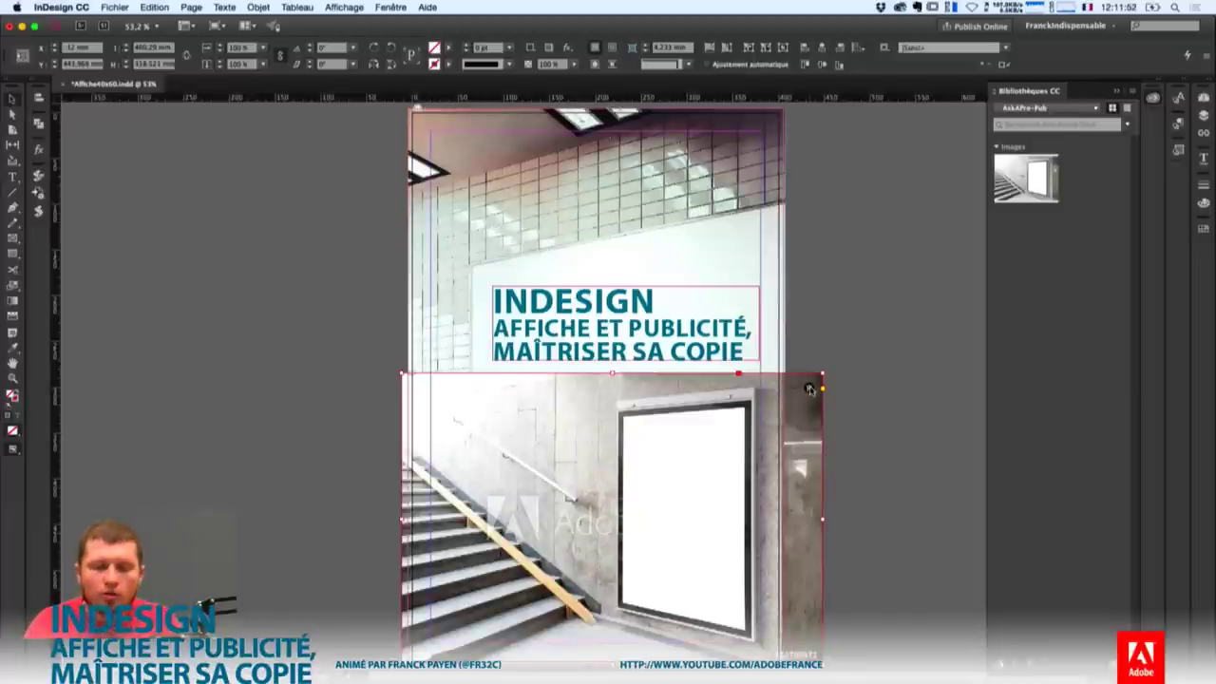
pyautogui.press('super+equal')
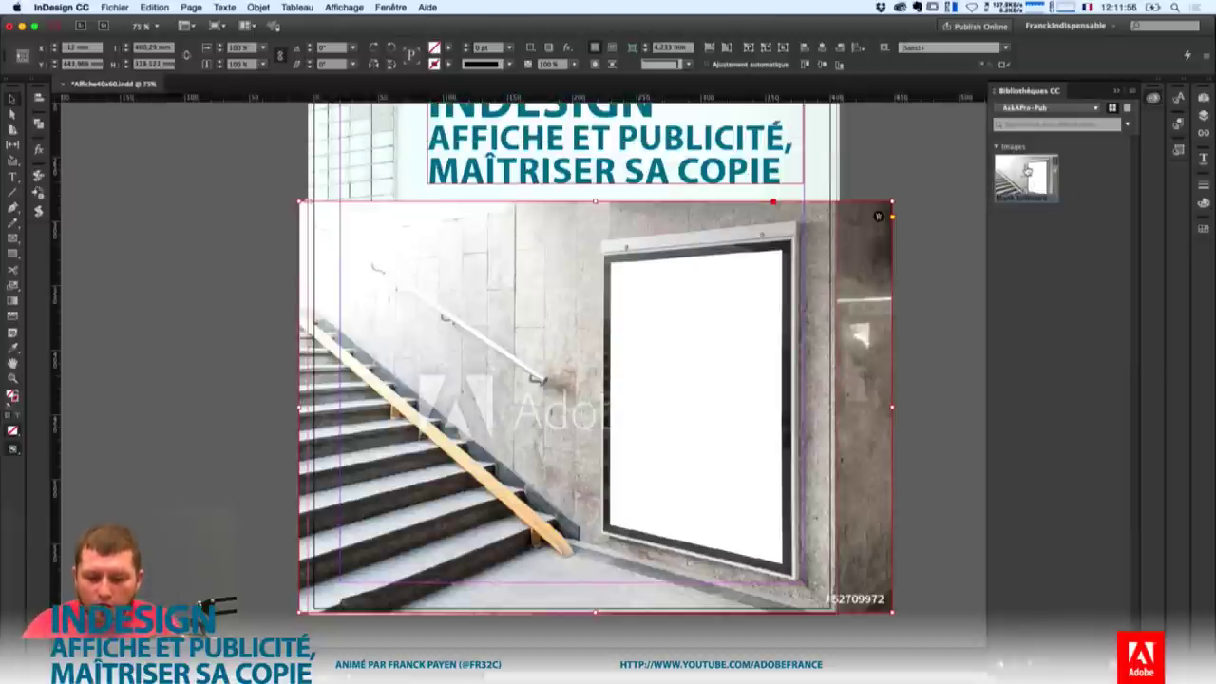
pyautogui.moveTo(1019, 176)
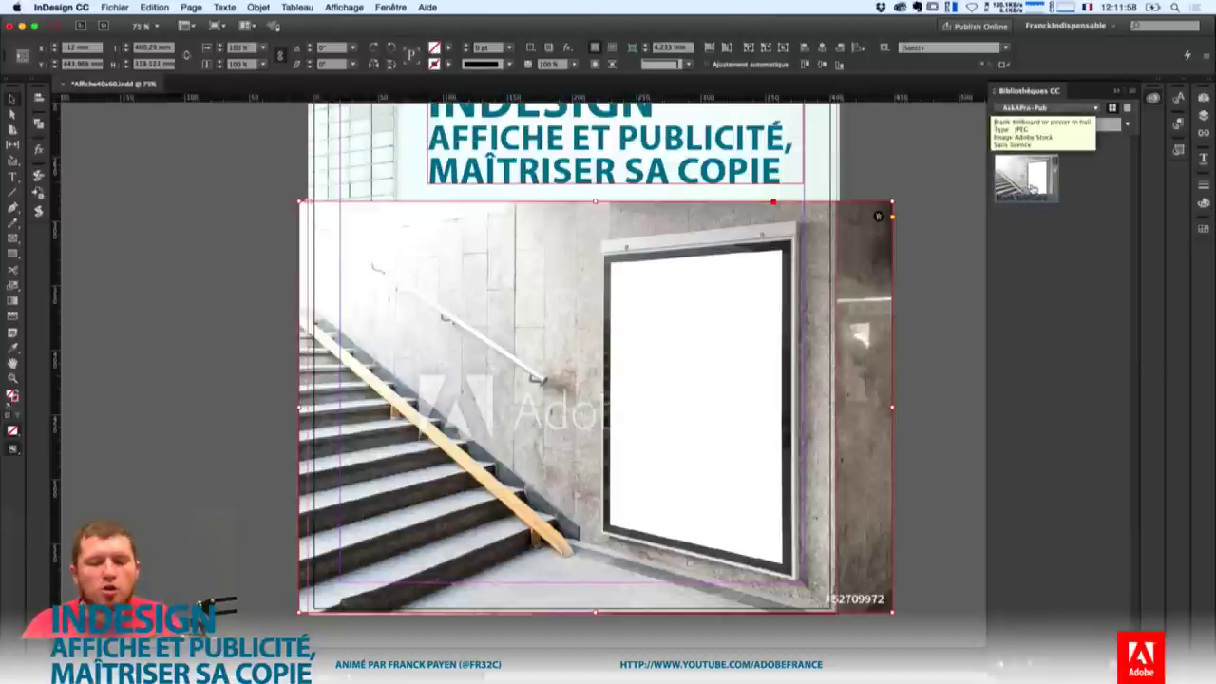
pyautogui.rightClick(840, 242)
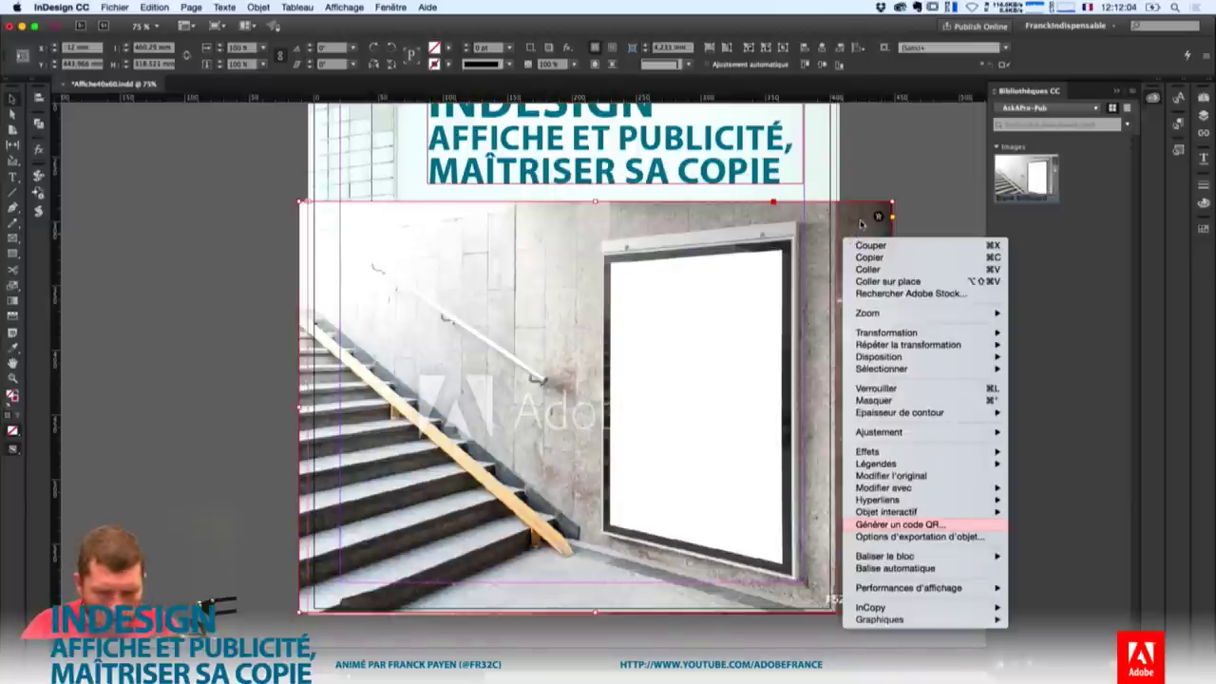
pyautogui.click(877, 217)
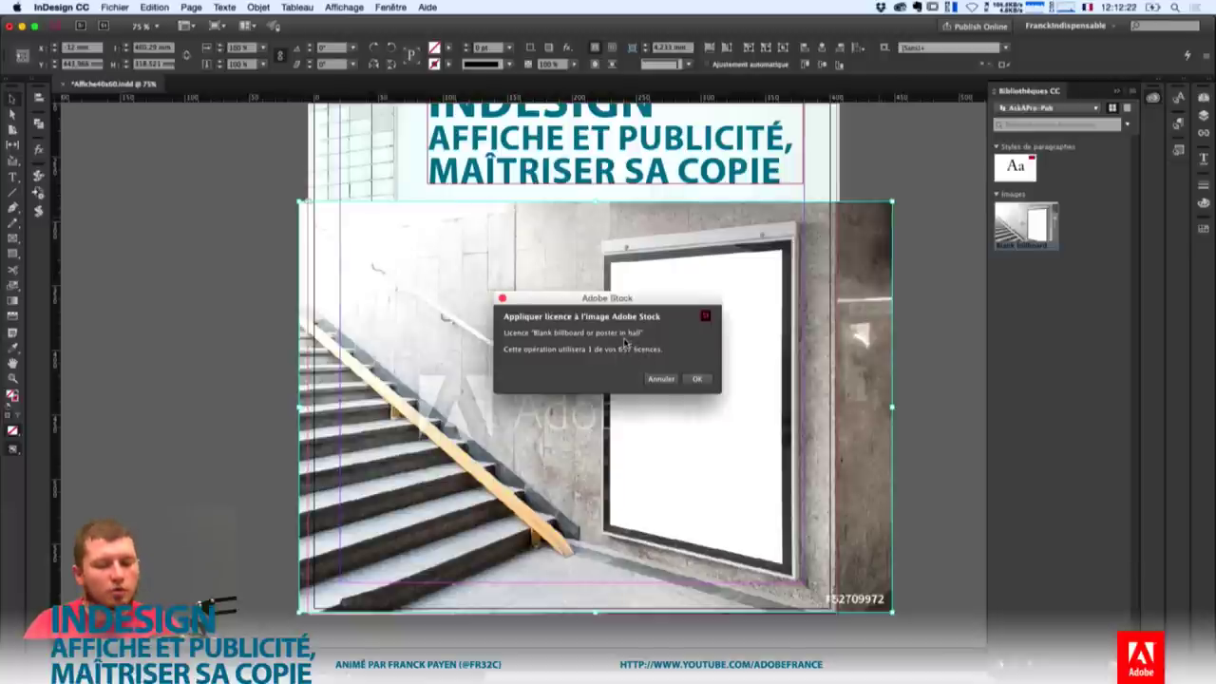
# Approve one Adobe Stock licence so the billboard photo's watermark is removed.
pyautogui.click(697, 380)
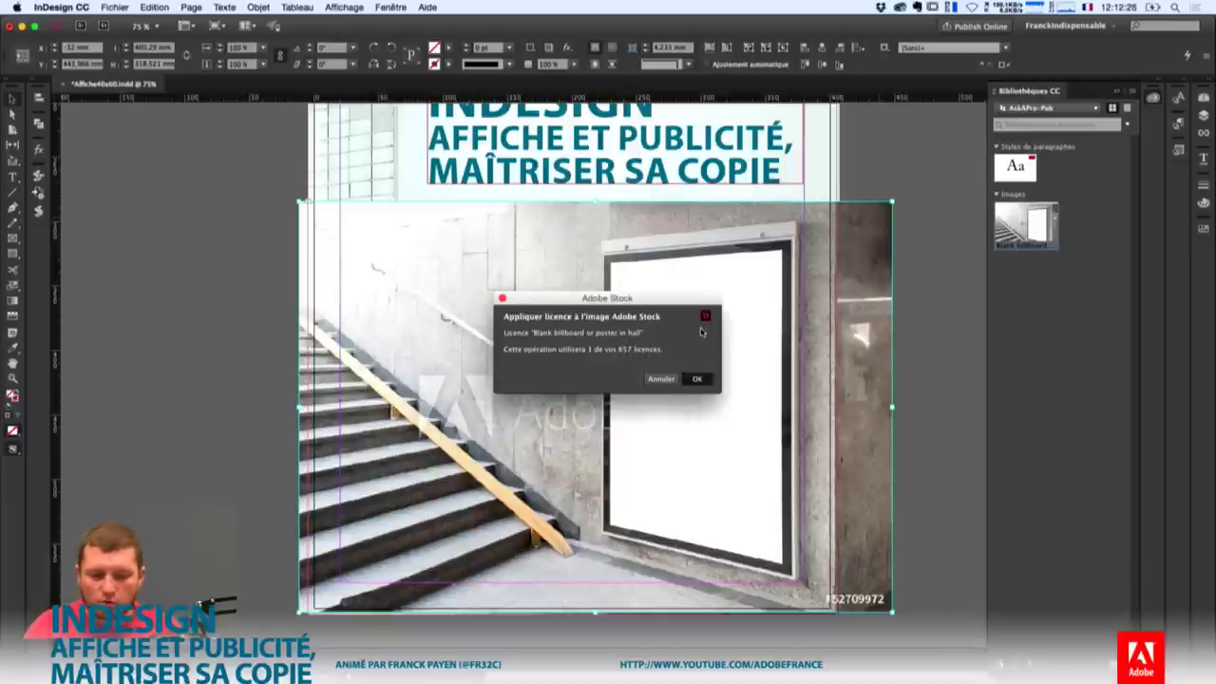
pyautogui.click(698, 380)
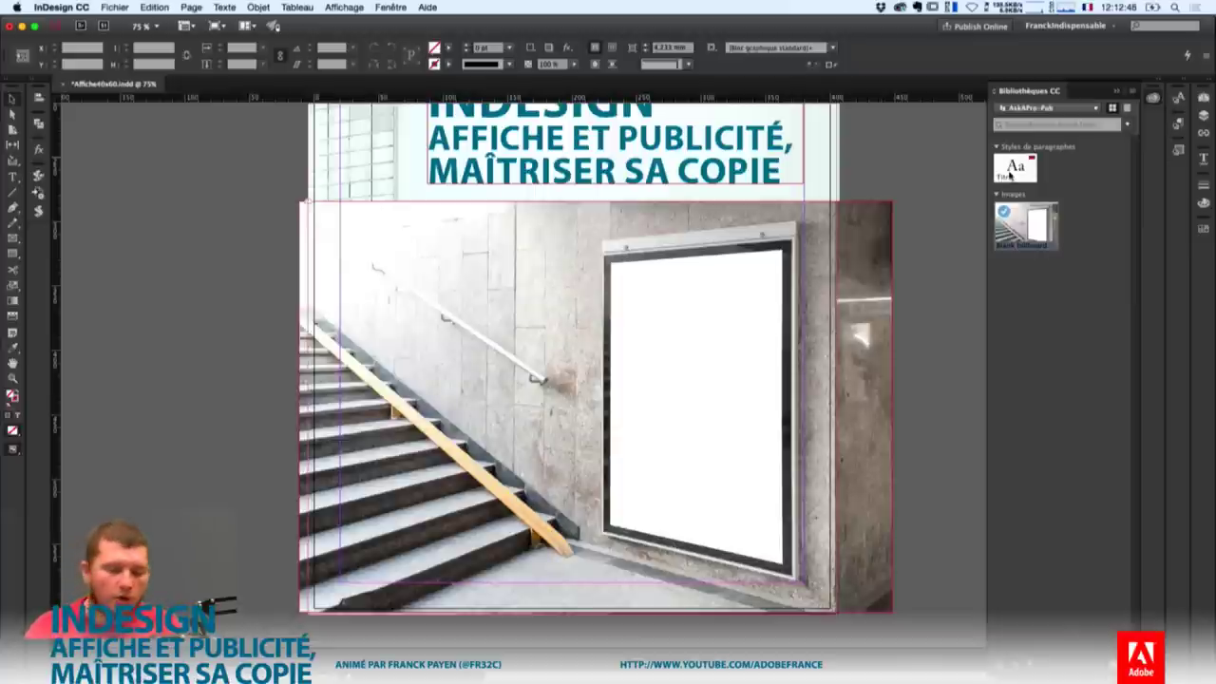
# Add the teal headline frame to the AskAPro-Pub library as Illustration 1.
pyautogui.scroll(5, 864, 195)
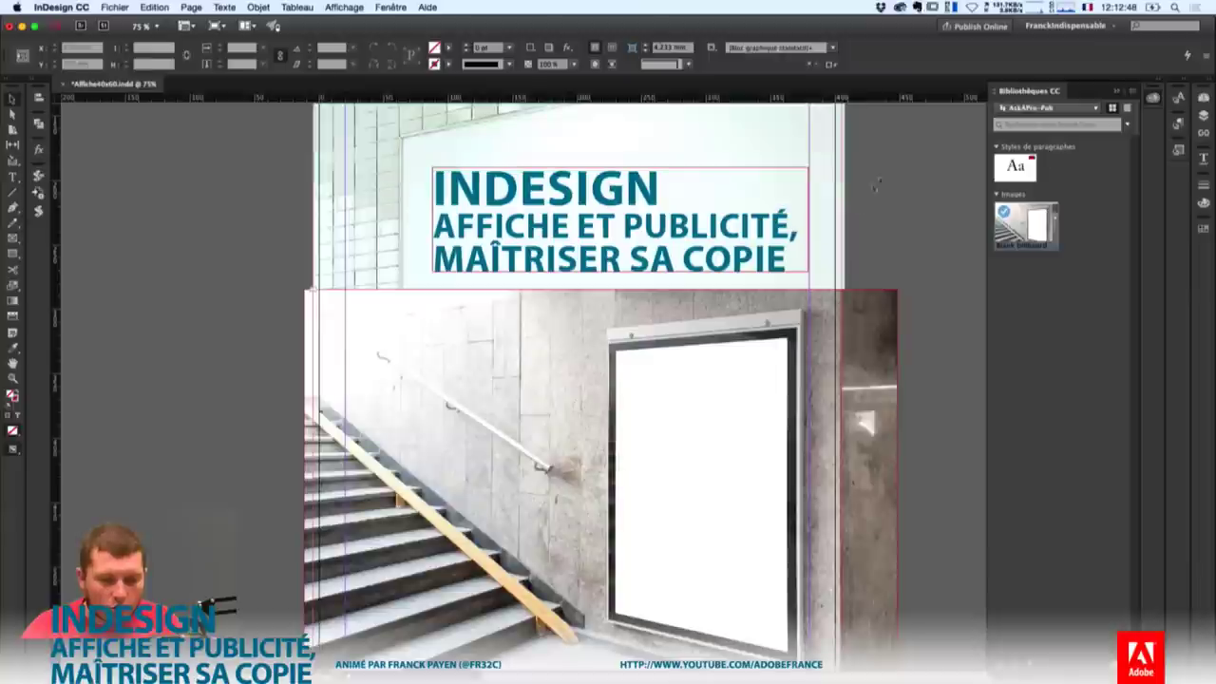
pyautogui.click(646, 232)
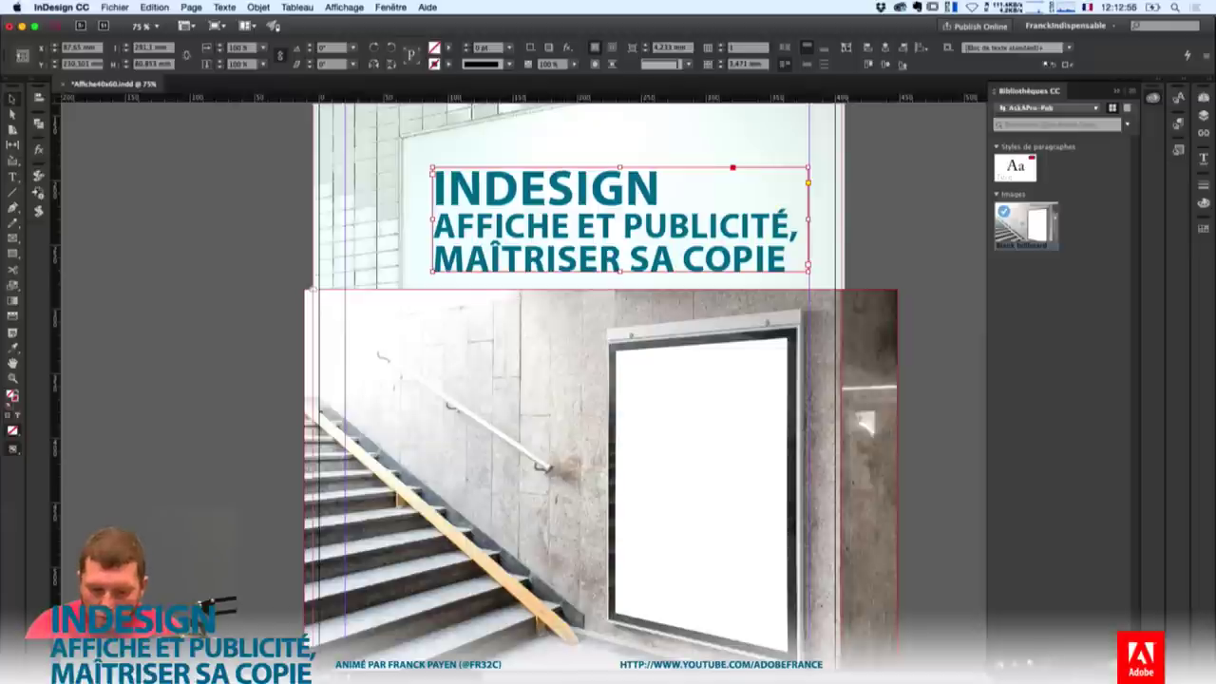
pyautogui.moveTo(1010, 665); pyautogui.dragTo(1010, 497)
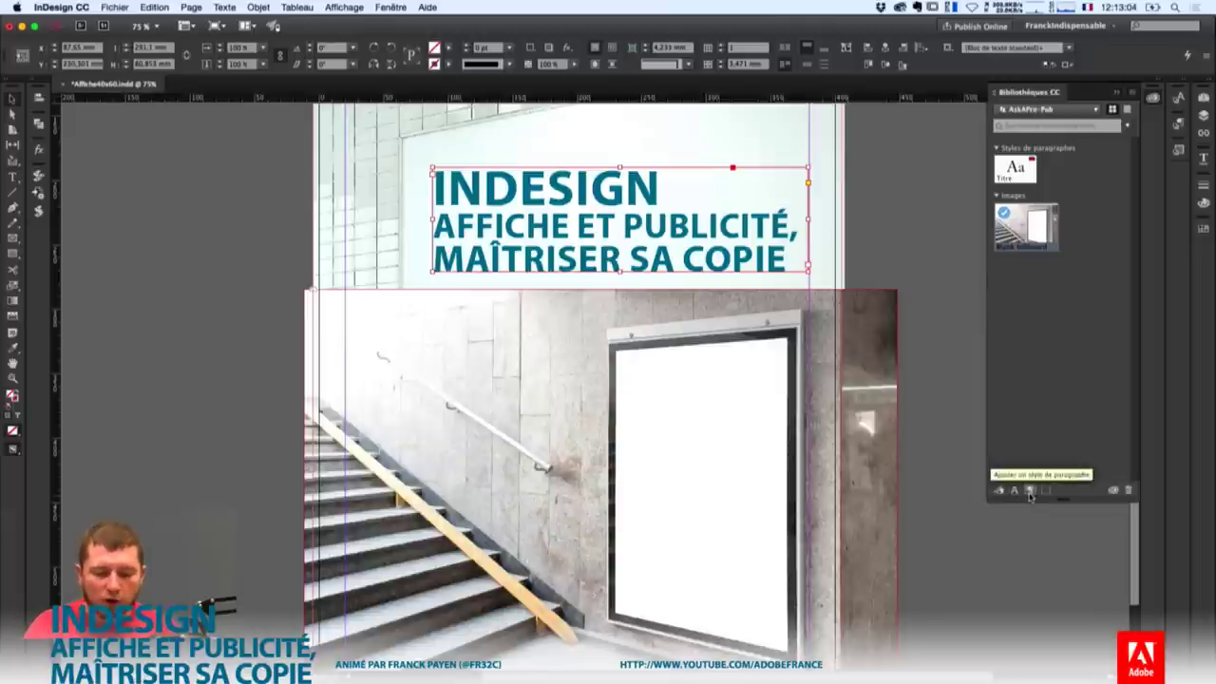
pyautogui.click(1002, 489)
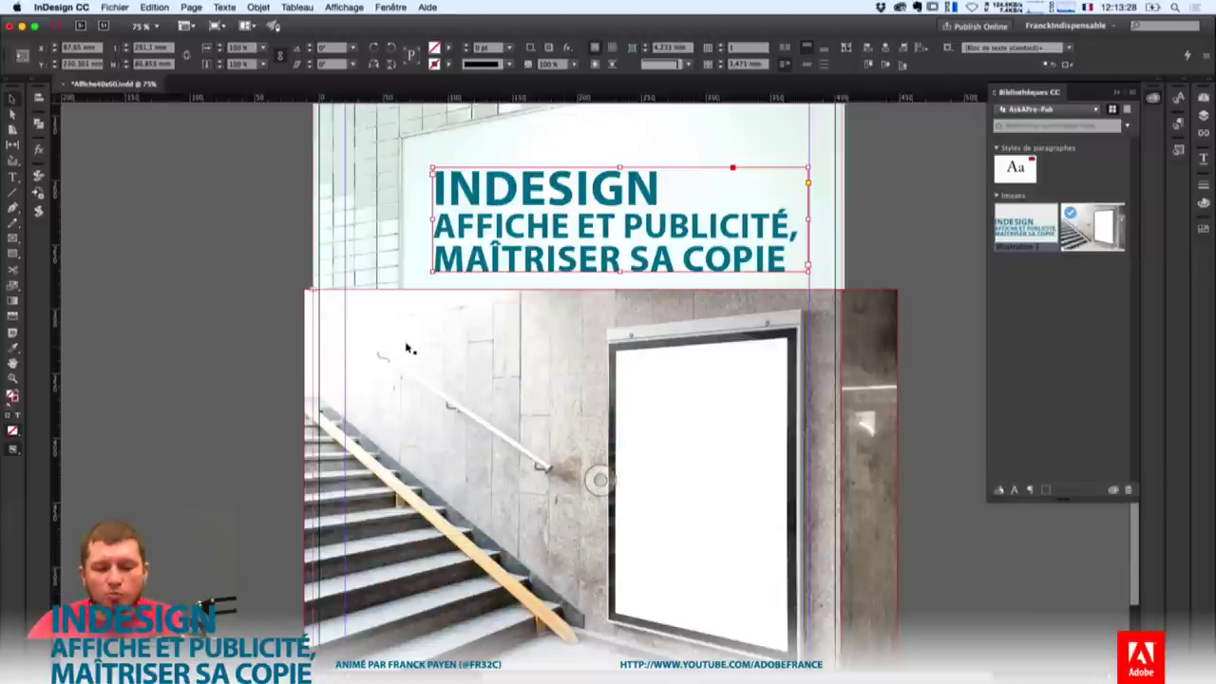
# Shift the billboard photo right and down, scale it down proportionally, then bring Photoshop forward.
pyautogui.moveTo(429, 352); pyautogui.dragTo(506, 371)
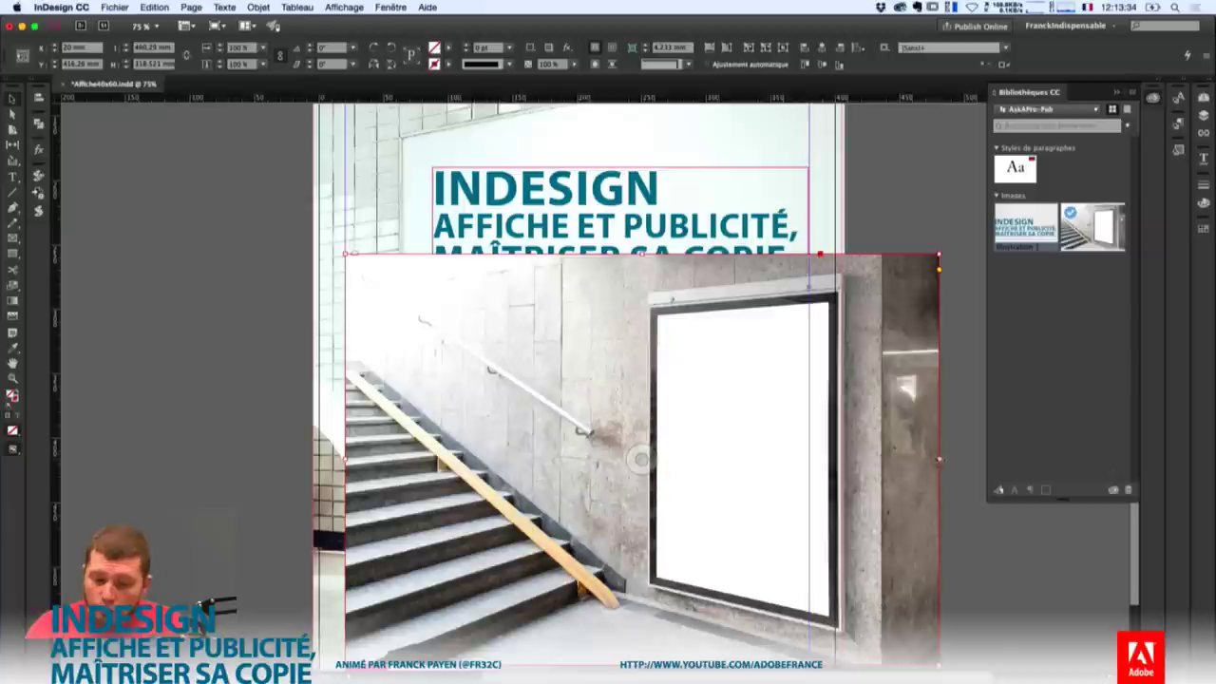
pyautogui.moveTo(939, 460); pyautogui.dragTo(810, 460)
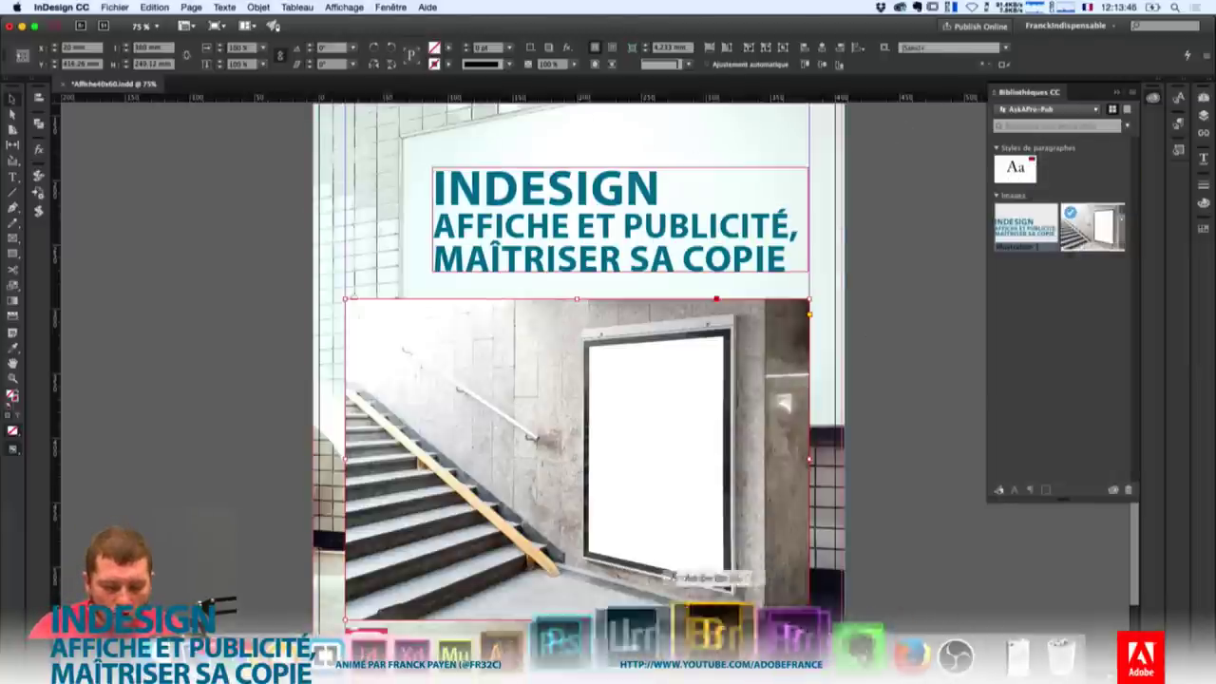
pyautogui.click(619, 649)
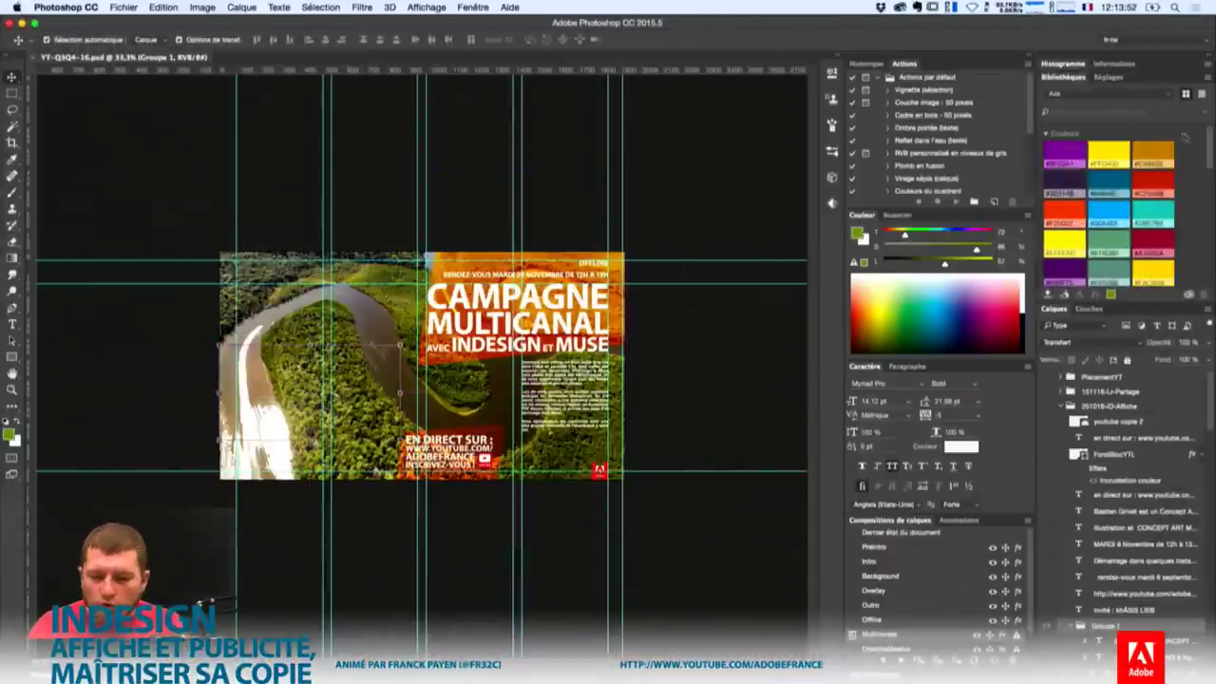
# Show AskAPro-Pub in the Les indispensables workspace and open the billboard photo as a document.
pyautogui.click(1062, 94)
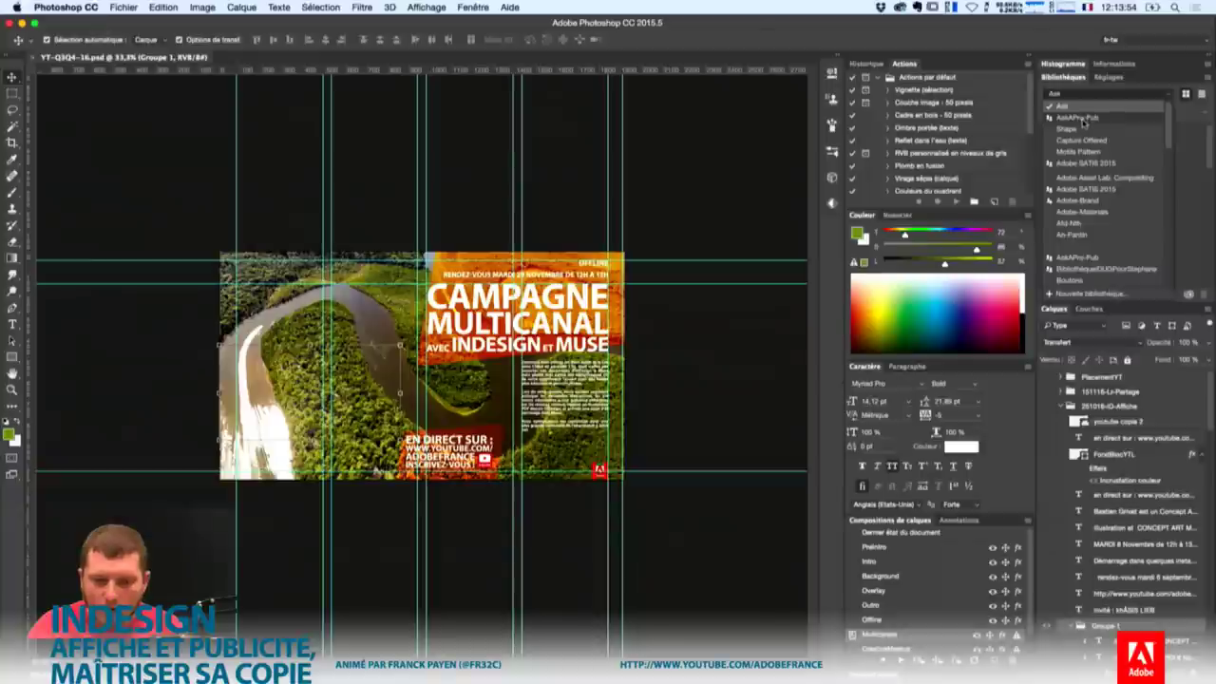
pyautogui.click(1077, 117)
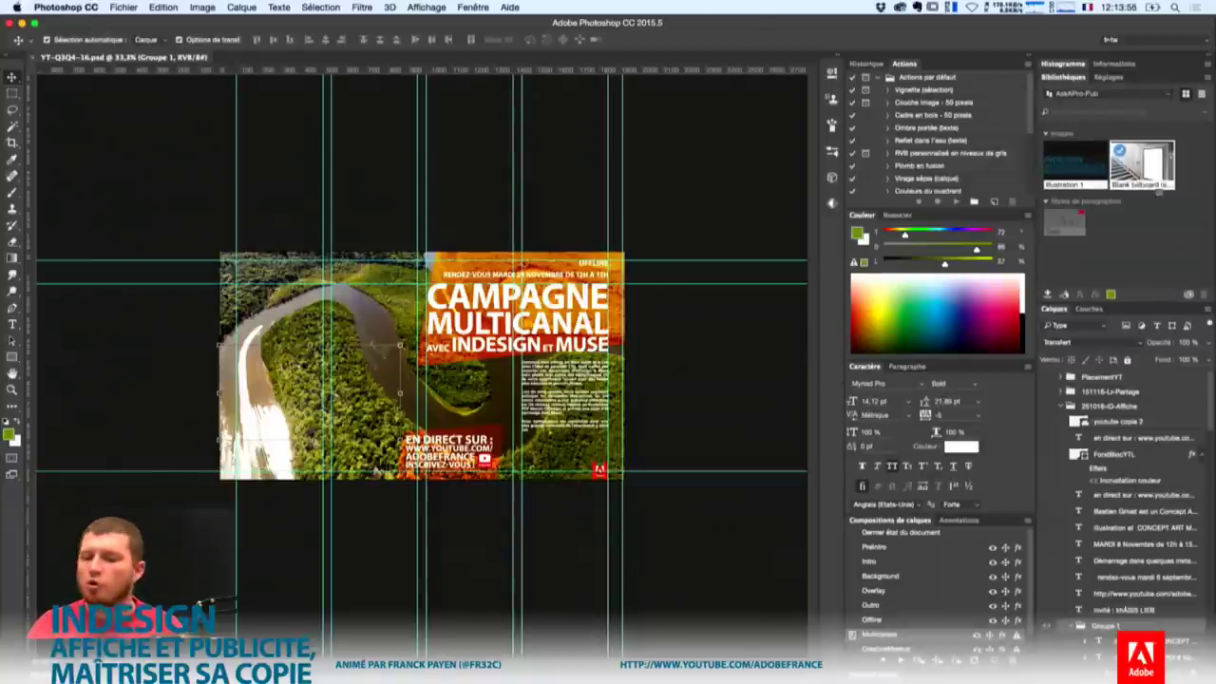
pyautogui.click(1110, 38)
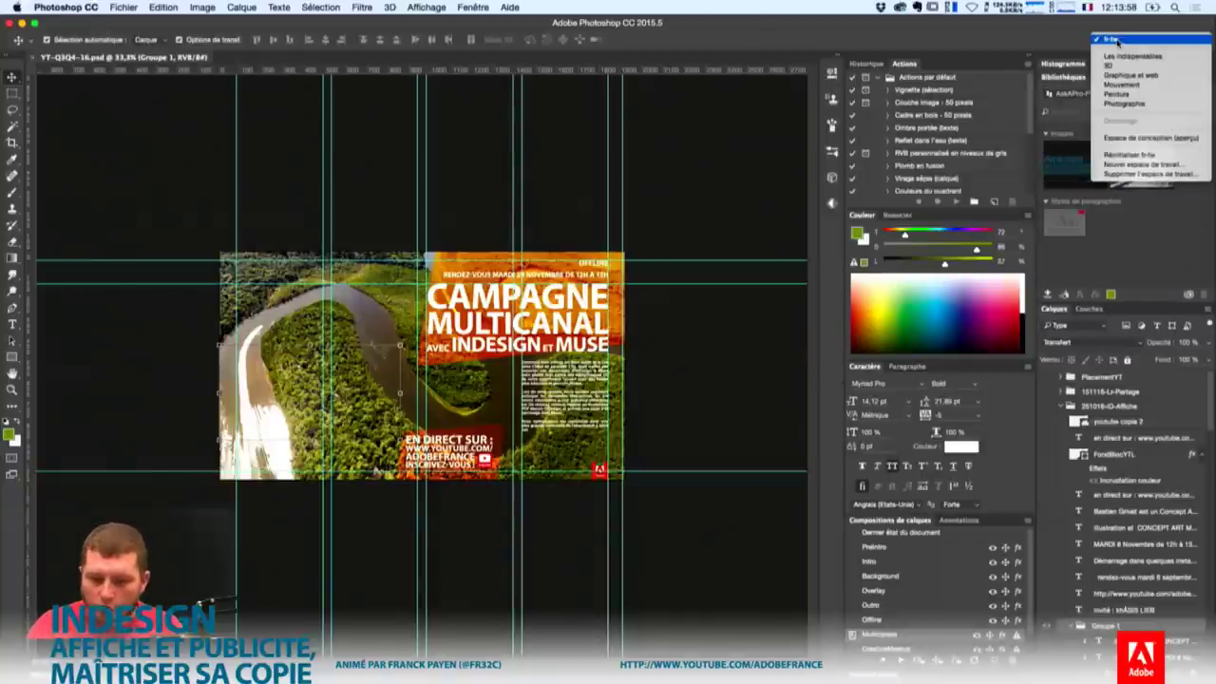
pyautogui.click(1127, 59)
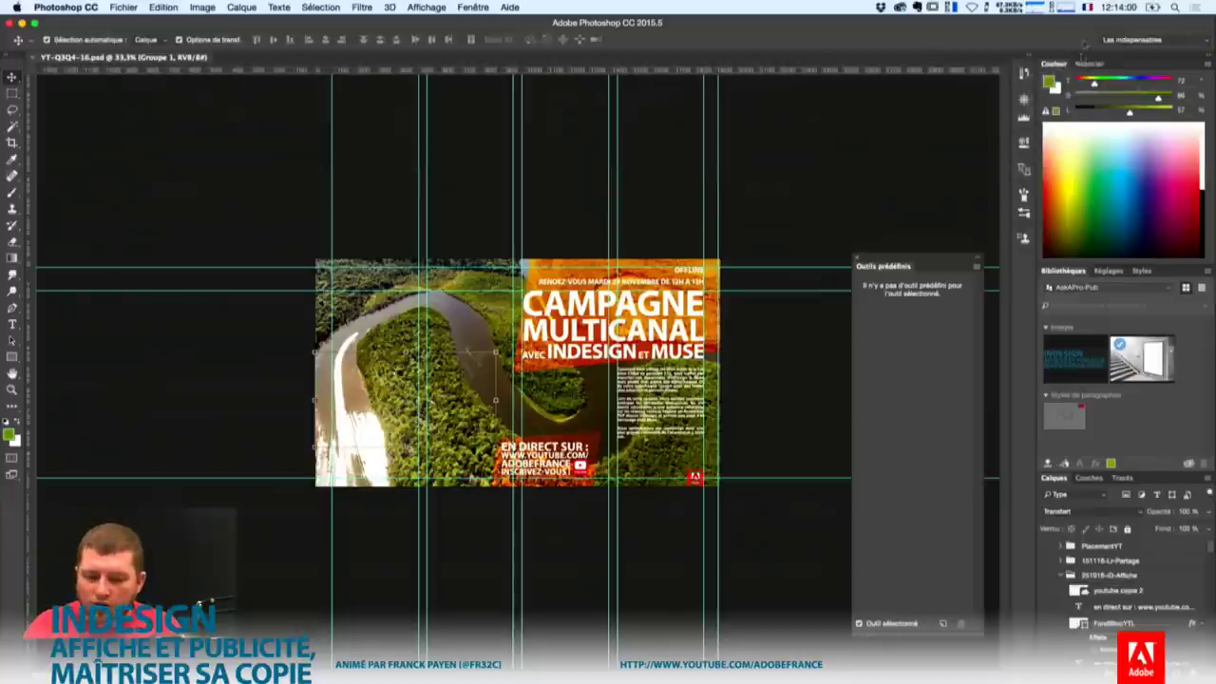
pyautogui.click(858, 261)
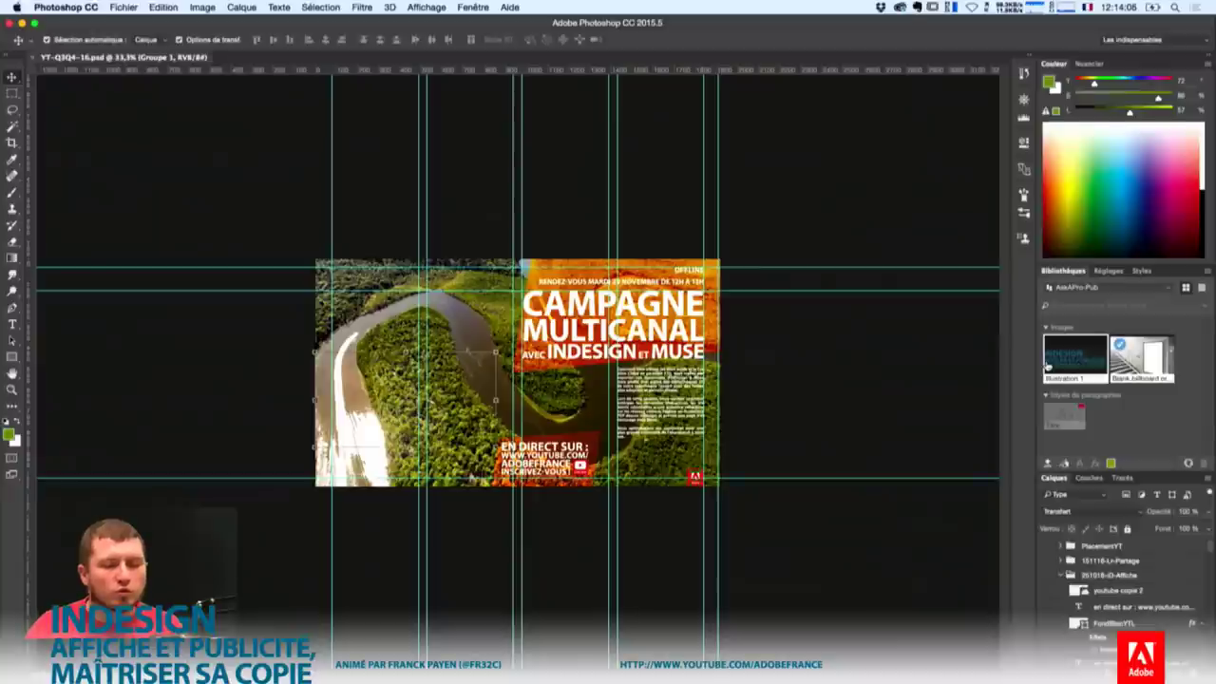
pyautogui.doubleClick(1113, 377)
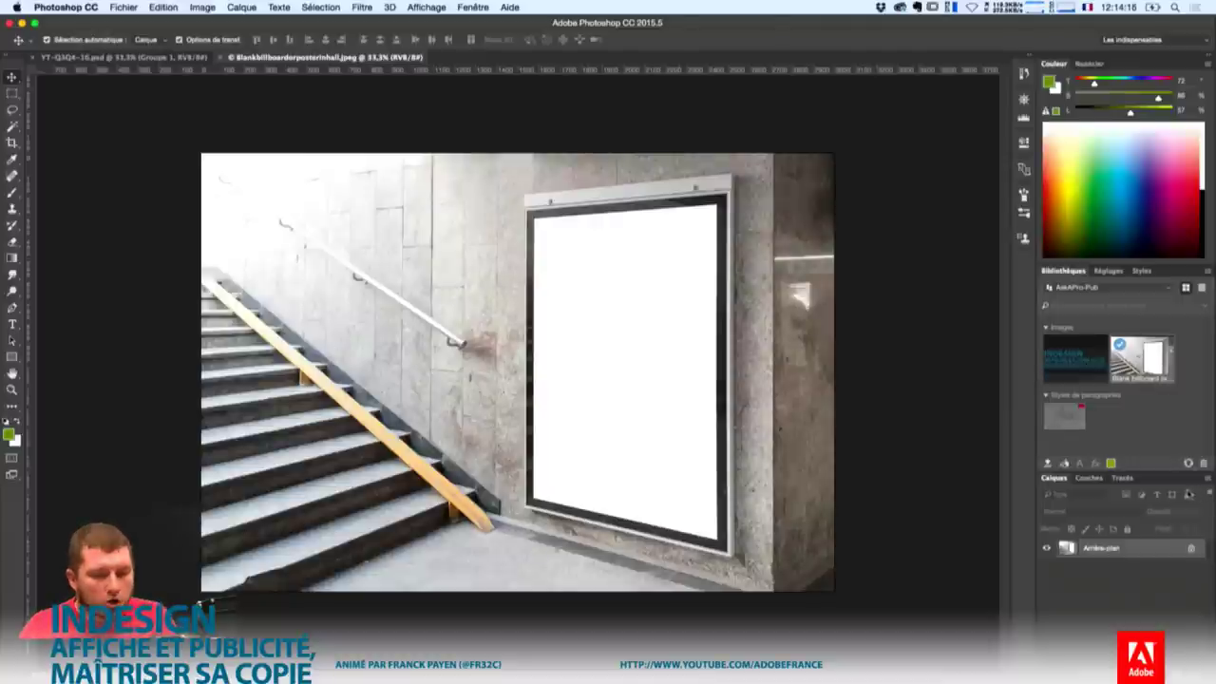
# Inspect the billboard photo at 200% zoom and enlarge the Libraries panel to list more assets.
pyautogui.press('super+plus')
pyautogui.press('super+plus')
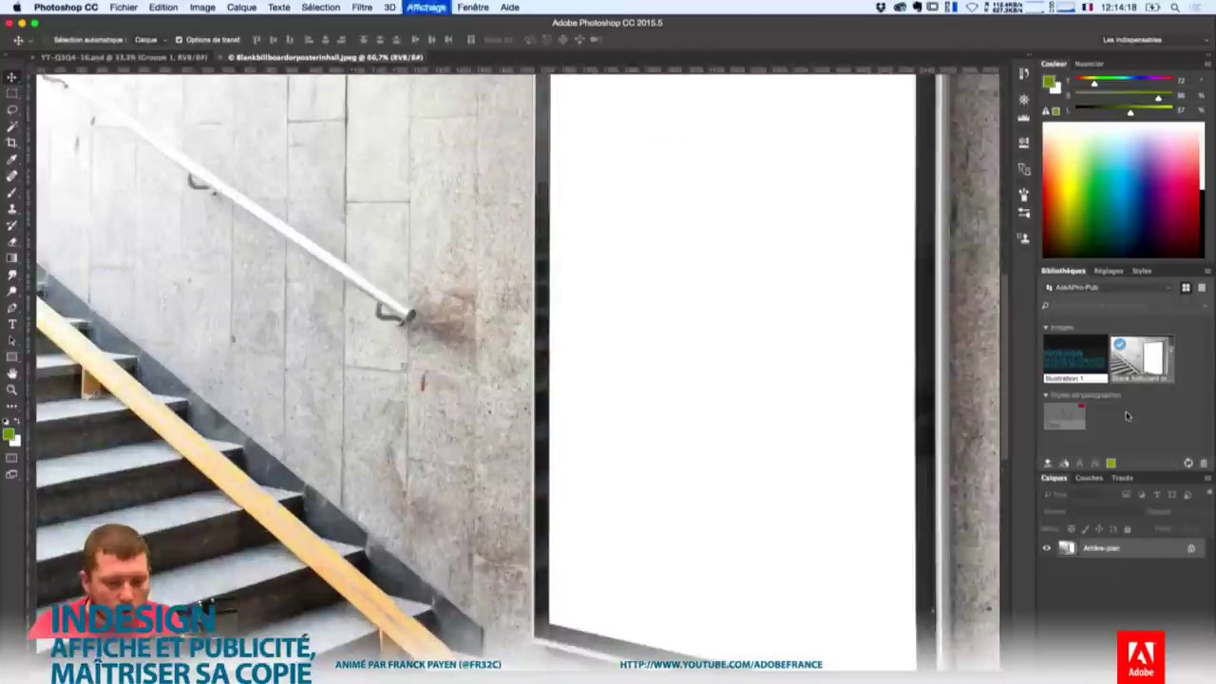
pyautogui.press('super+plus')
pyautogui.press('super+plus')
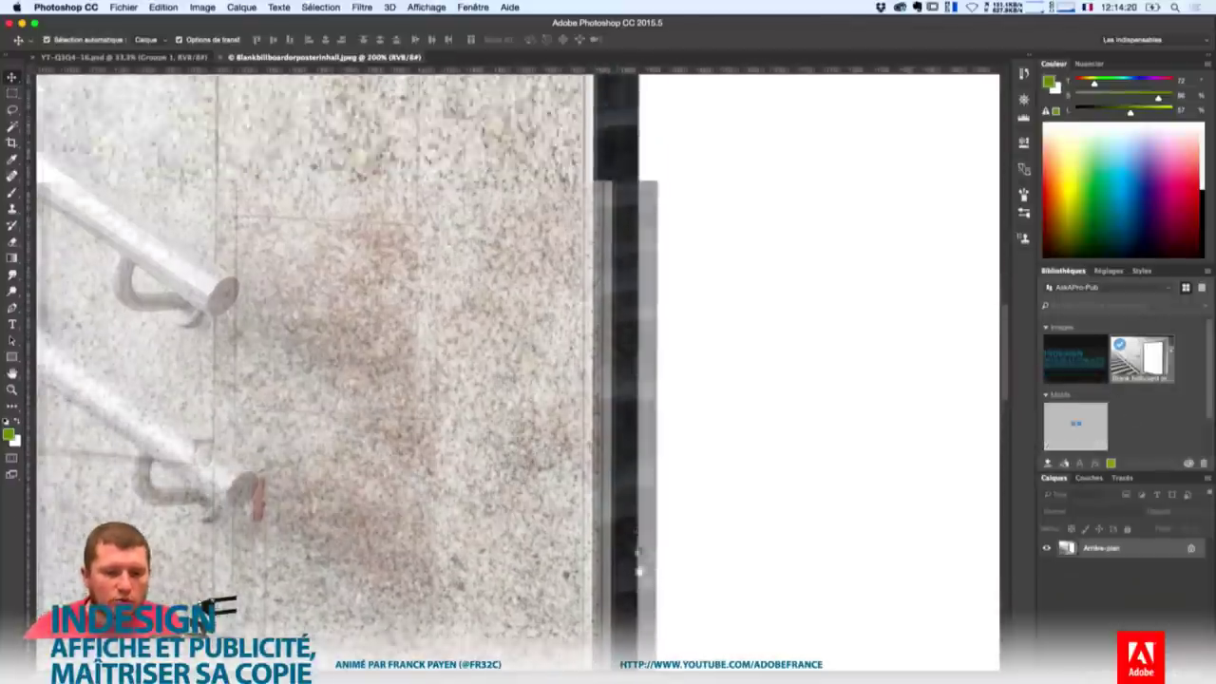
pyautogui.scroll(5, 813, 468)
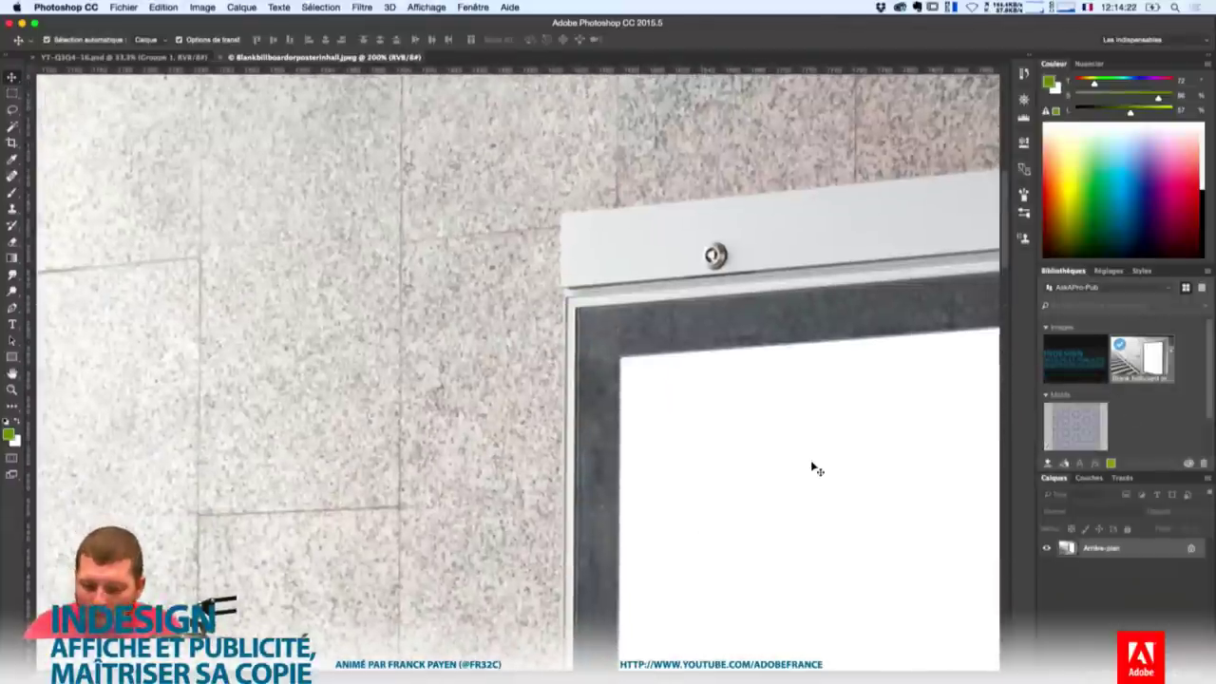
pyautogui.press('super+minus')
pyautogui.press('super+minus')
pyautogui.press('super+minus')
pyautogui.press('super+minus')
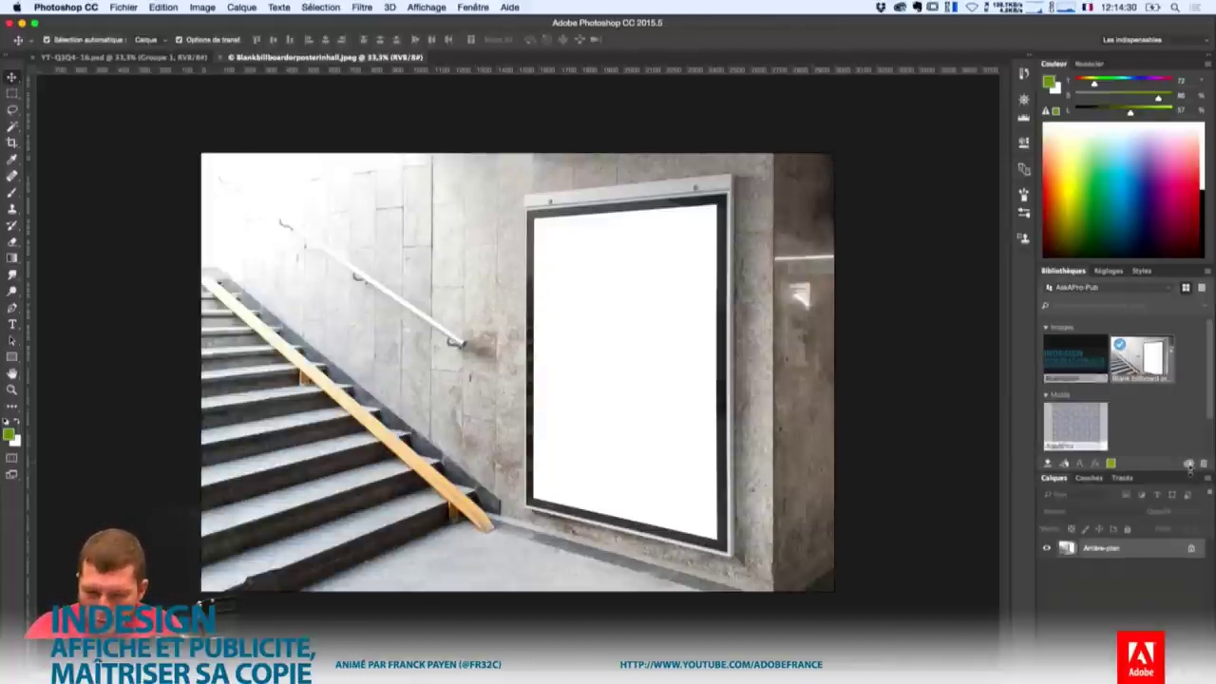
pyautogui.moveTo(1191, 472); pyautogui.dragTo(1149, 550)
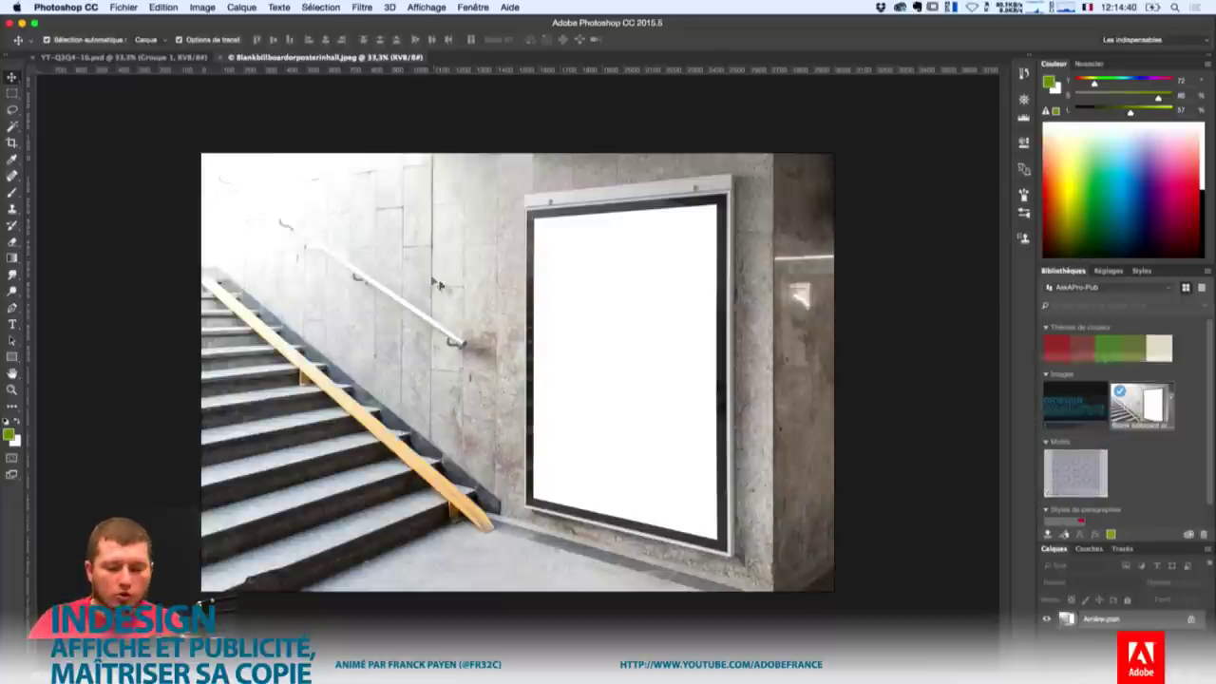
pyautogui.press('super+n')
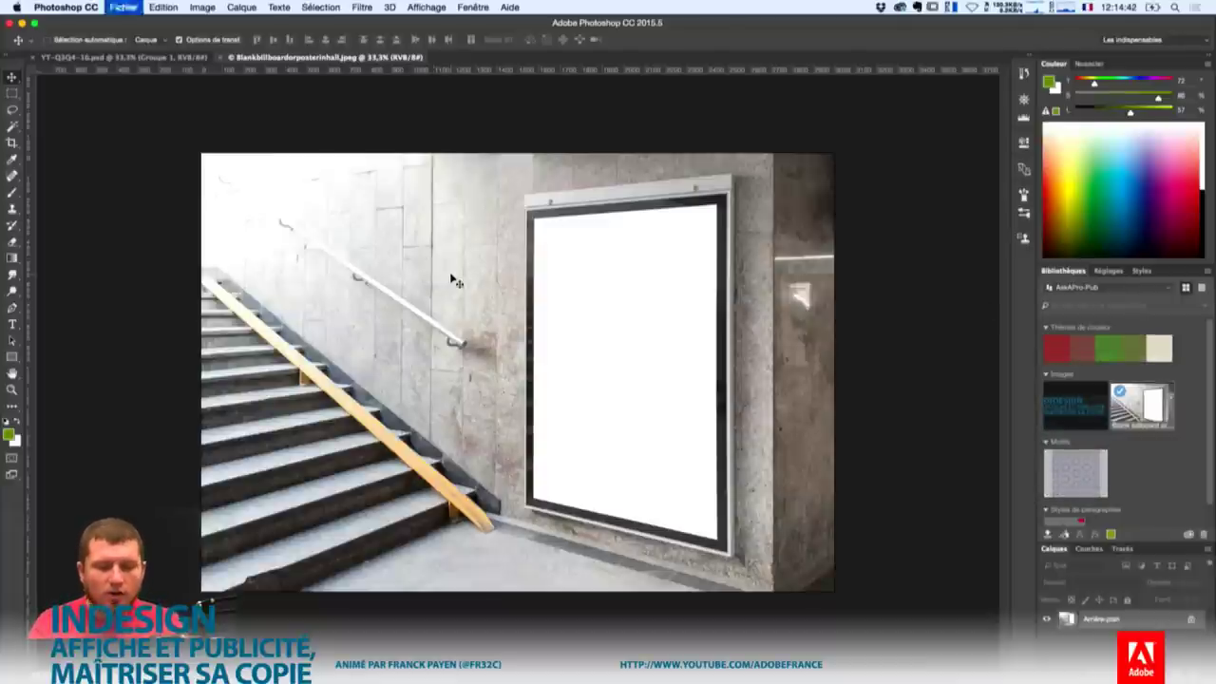
# Choose the Web document type, name it CampagneWeb, and keep the 1366 × 768 size.
pyautogui.click(230, 145)
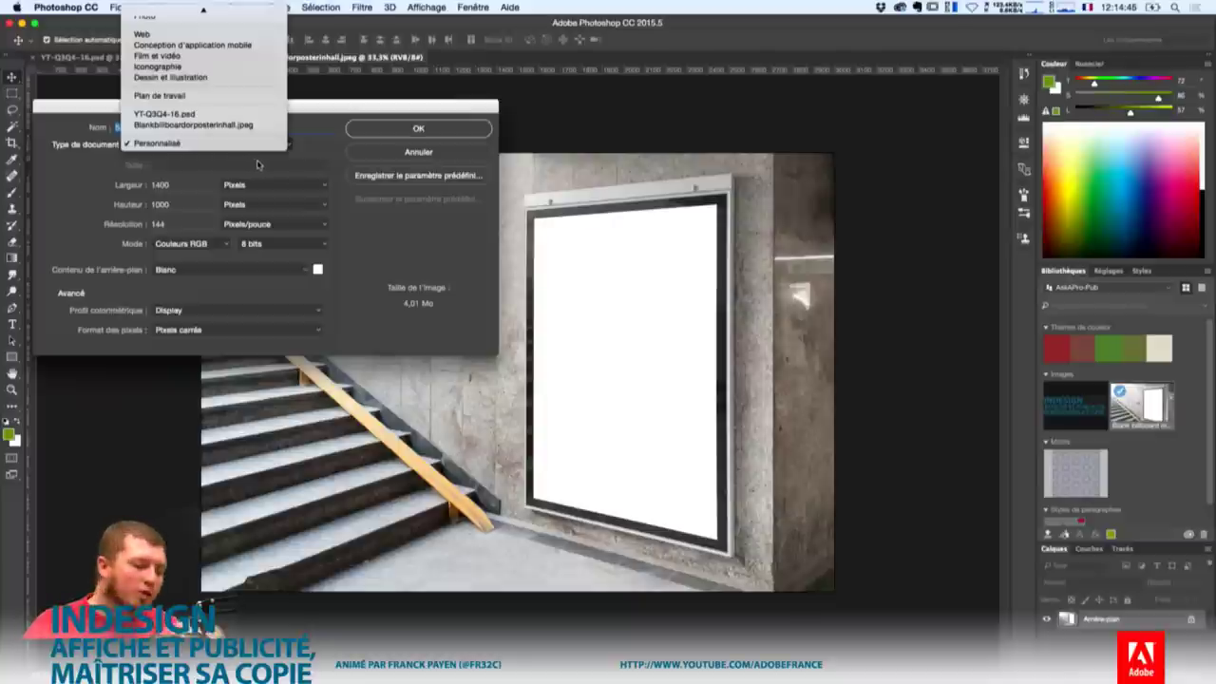
pyautogui.scroll(3, 238, 57)
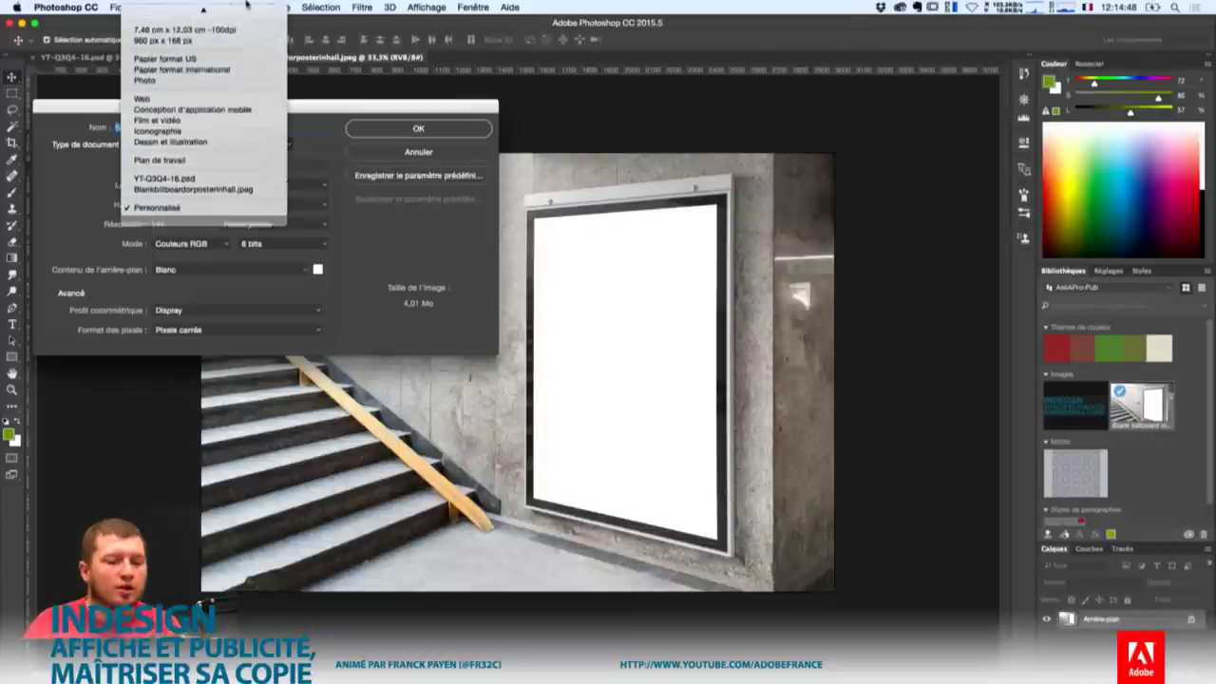
pyautogui.click(223, 112)
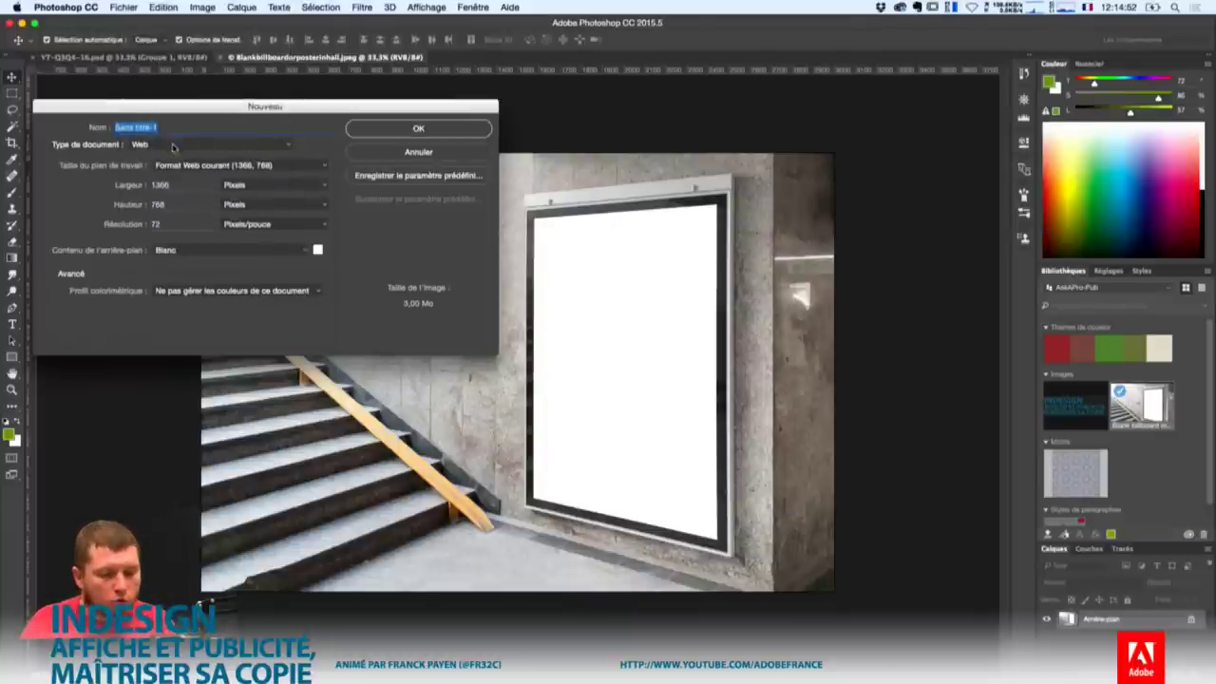
pyautogui.write('CampagneWe')
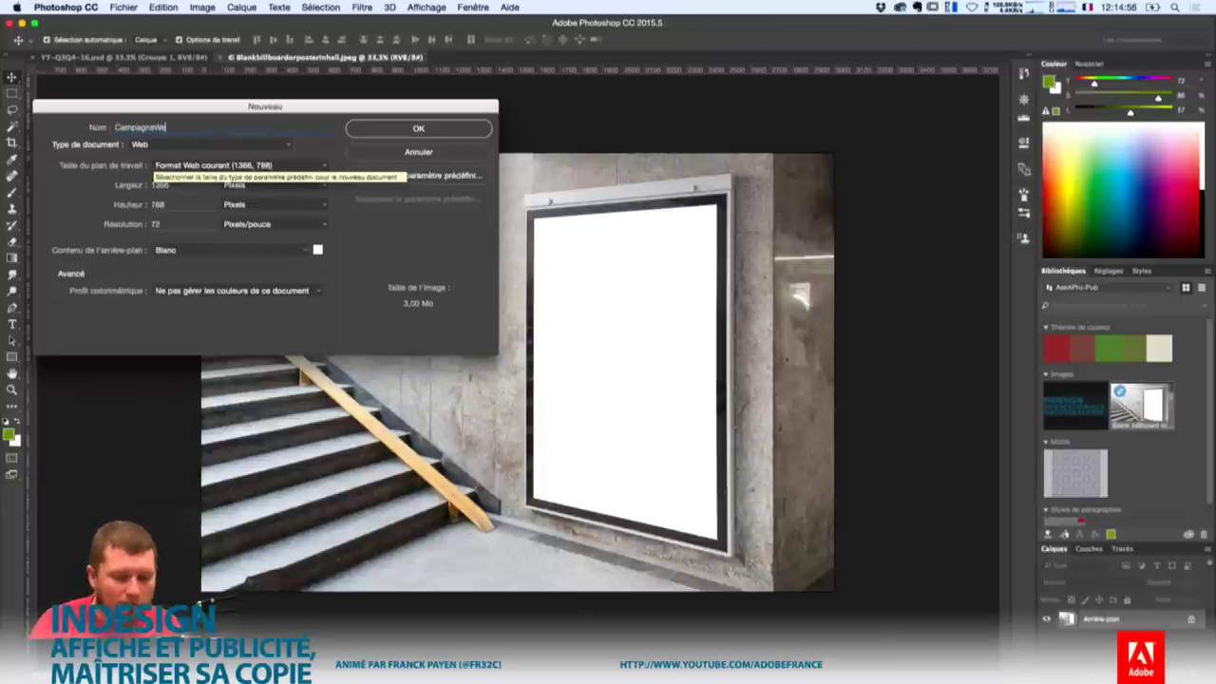
pyautogui.write('b')
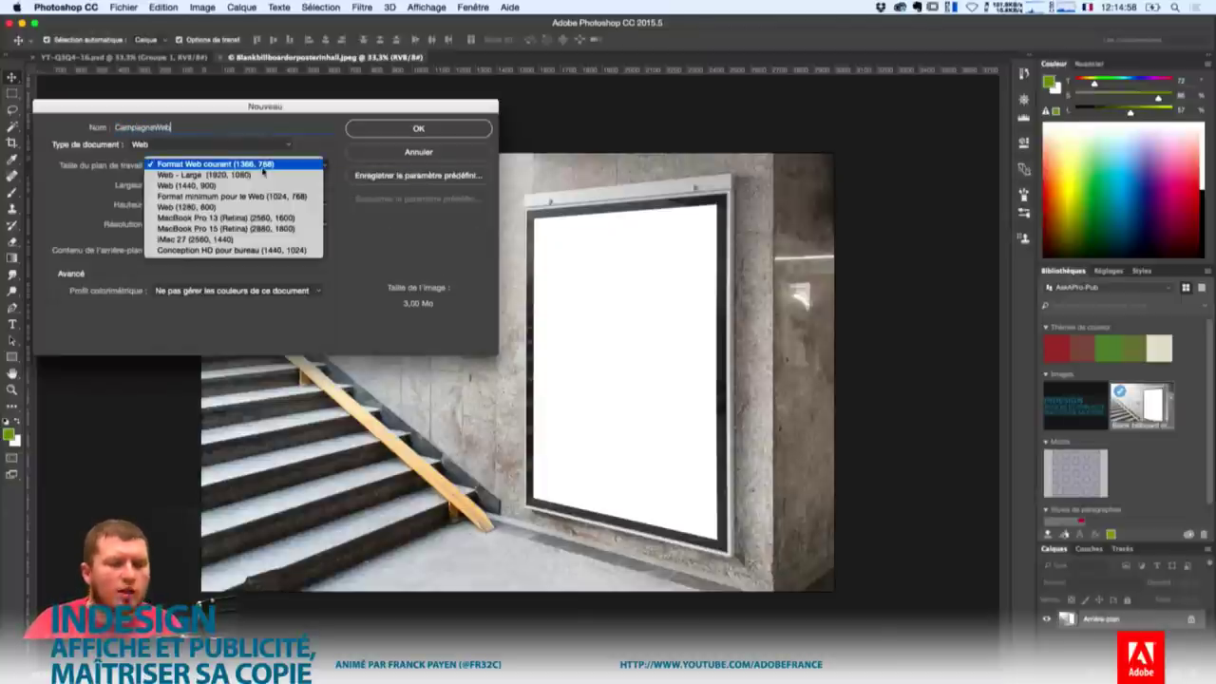
pyautogui.click(265, 167)
pyautogui.click(268, 196)
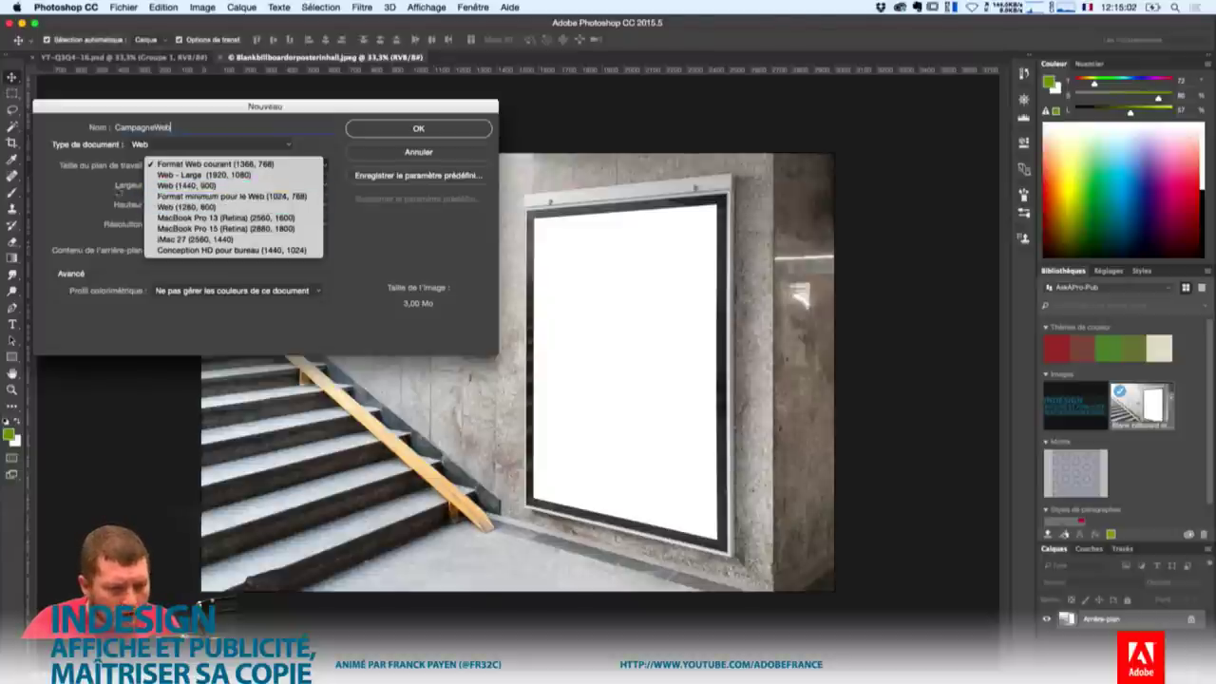
pyautogui.click(110, 188)
pyautogui.click(190, 166)
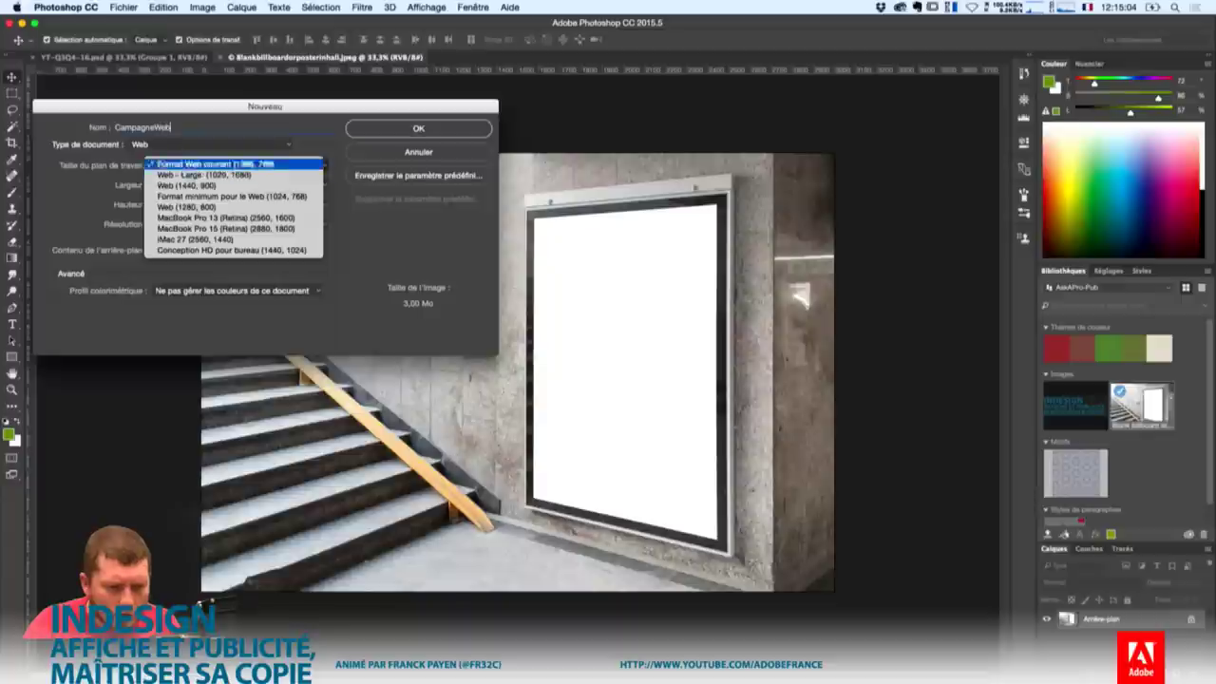
pyautogui.click(190, 160)
# Briefly try the Iconographie type, return to Web, and create the CampagneWeb document.
pyautogui.click(141, 144)
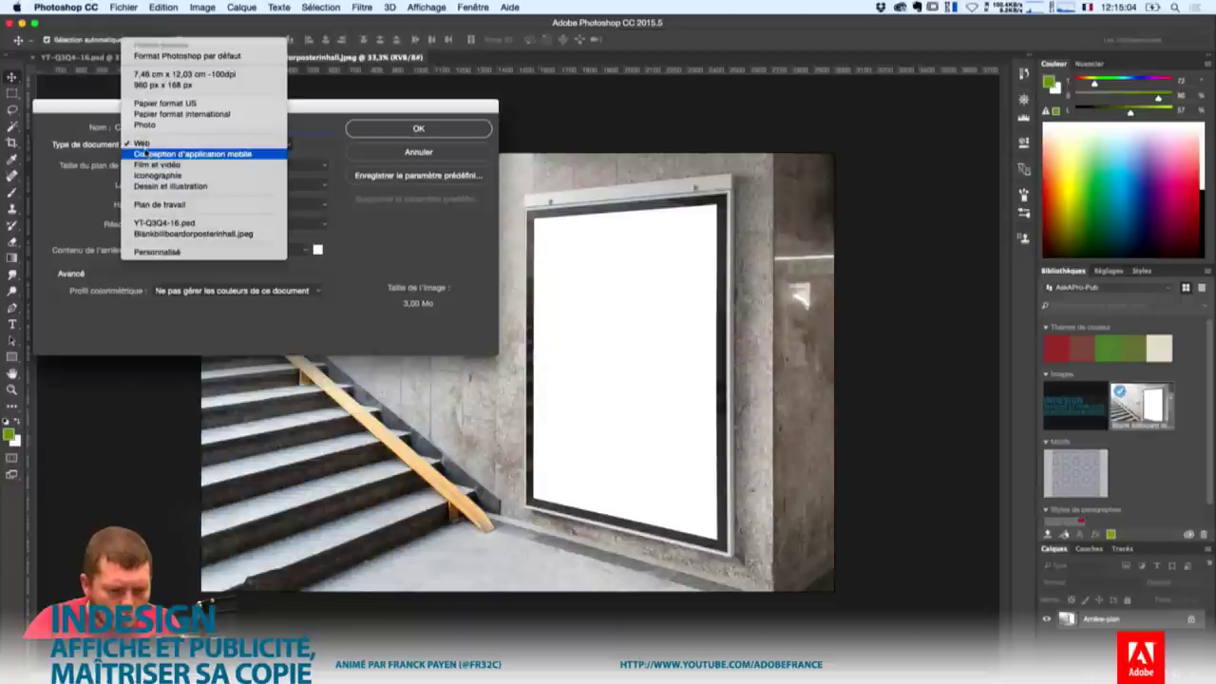
pyautogui.click(209, 177)
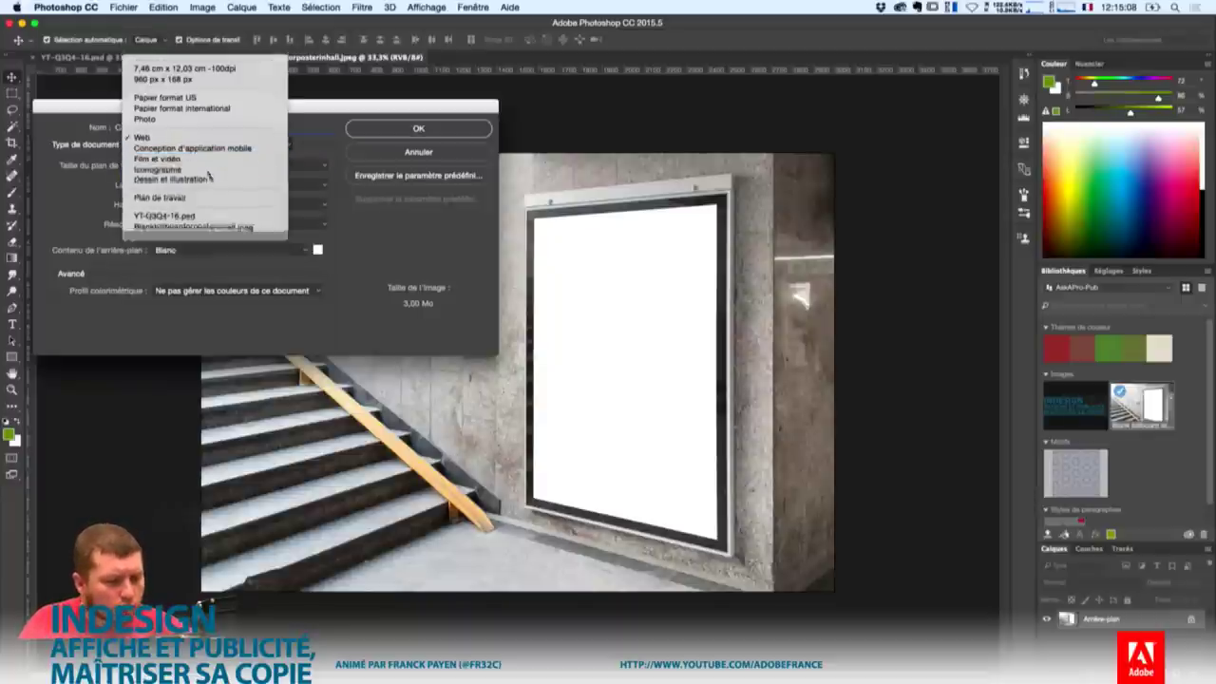
pyautogui.click(203, 165)
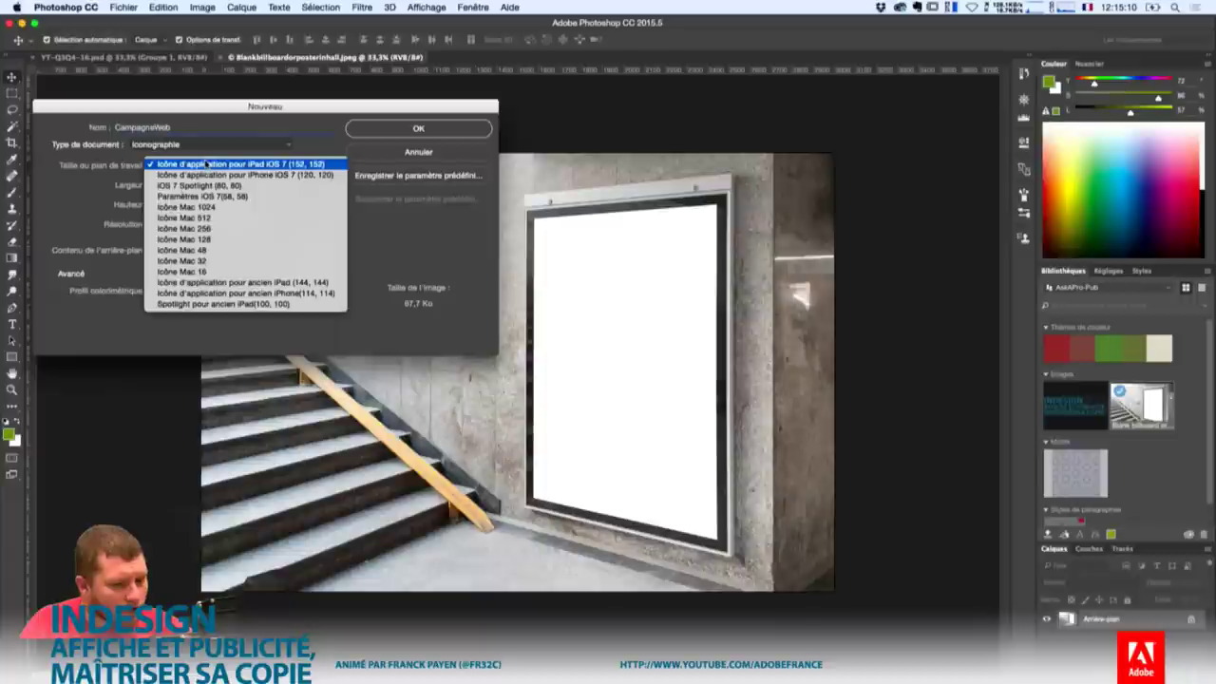
pyautogui.click(205, 164)
pyautogui.click(170, 144)
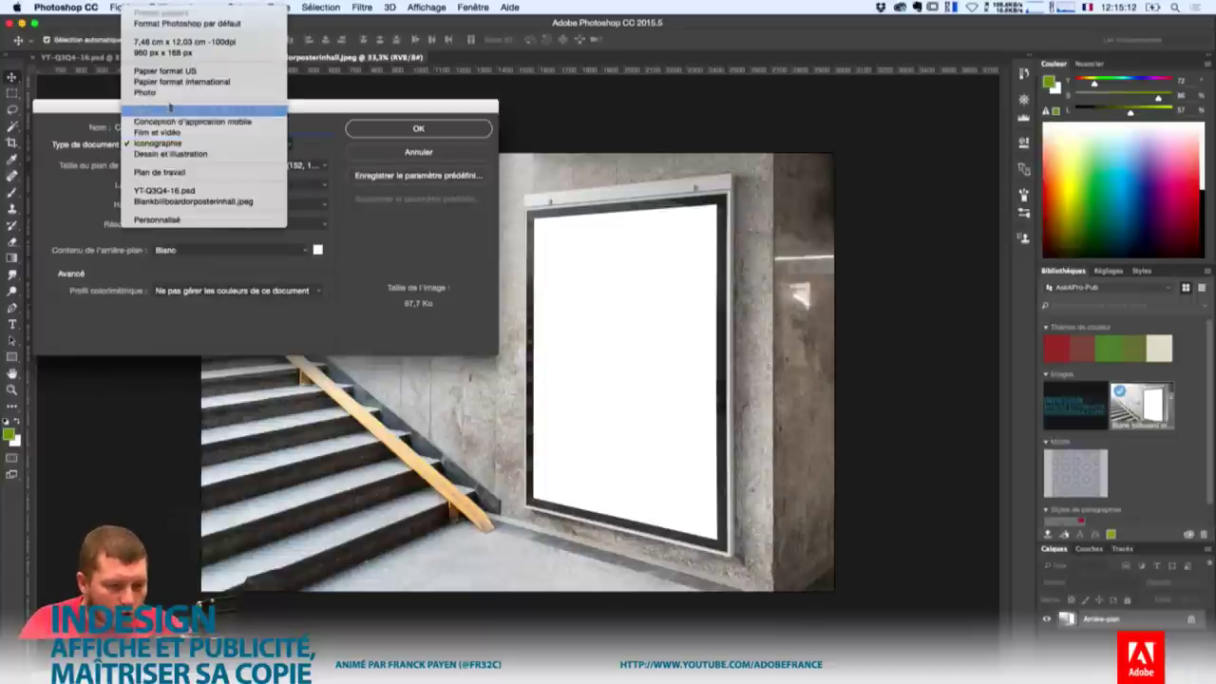
pyautogui.click(176, 112)
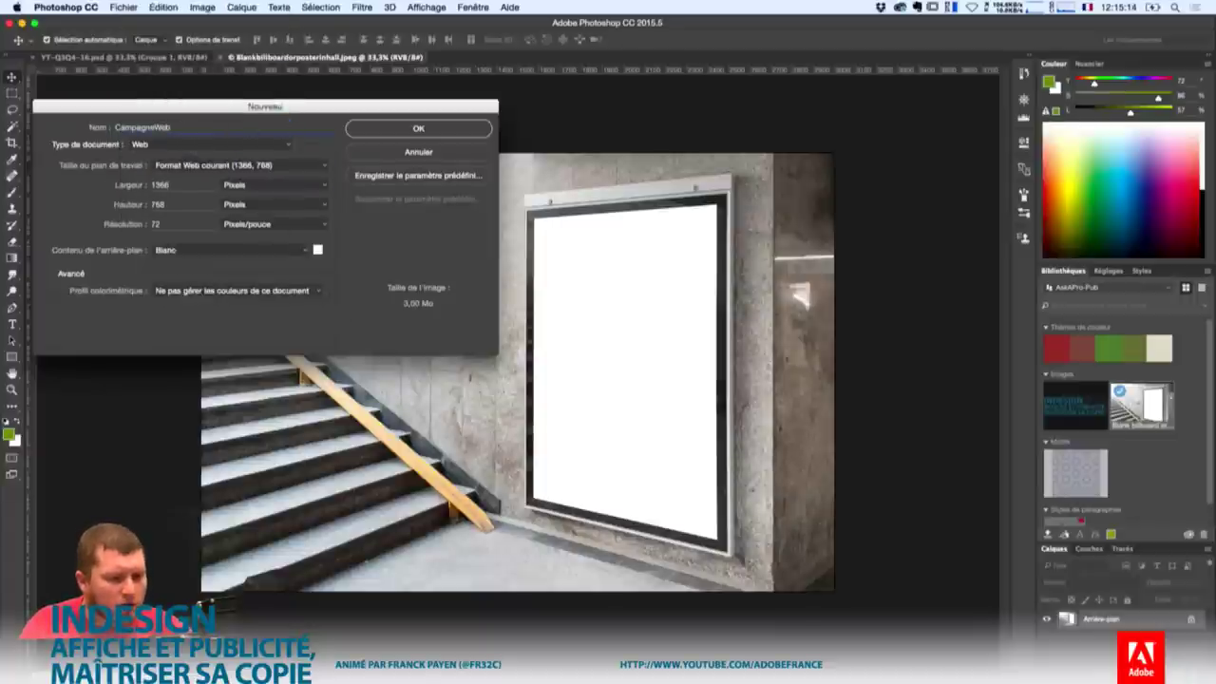
pyautogui.click(418, 130)
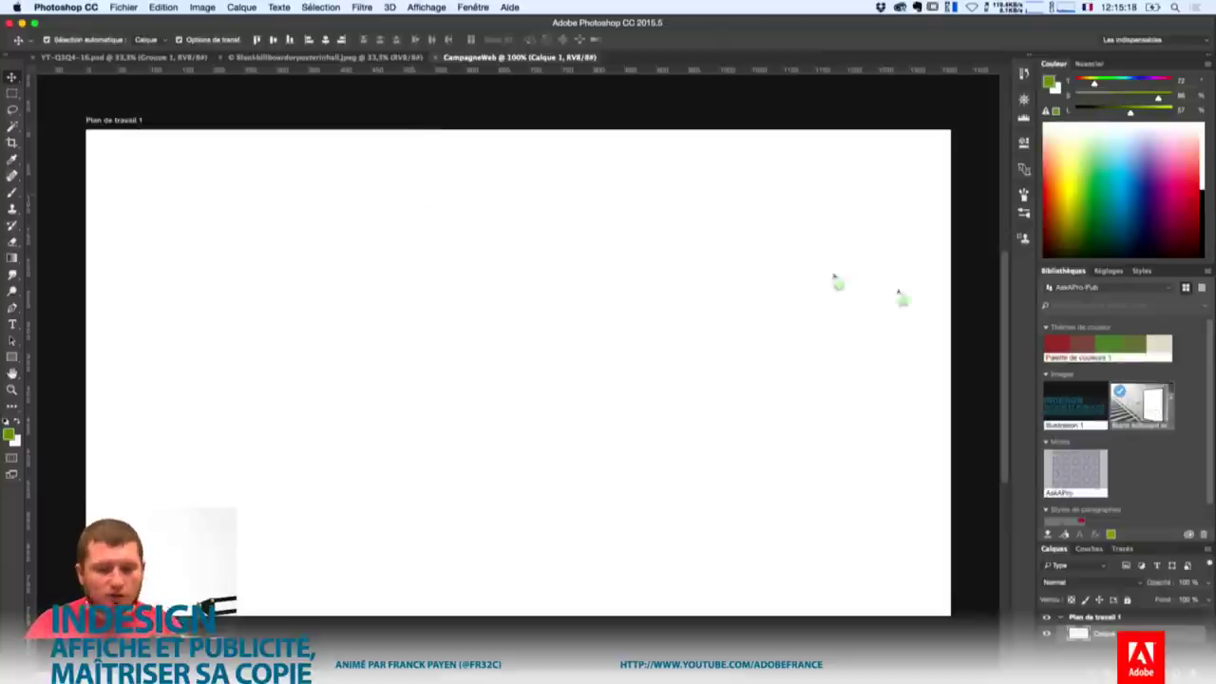
# Place and enlarge the billboard photo on the artboard, then cover it with the AskAPro pattern fill.
pyautogui.moveTo(244, 185); pyautogui.dragTo(257, 229)
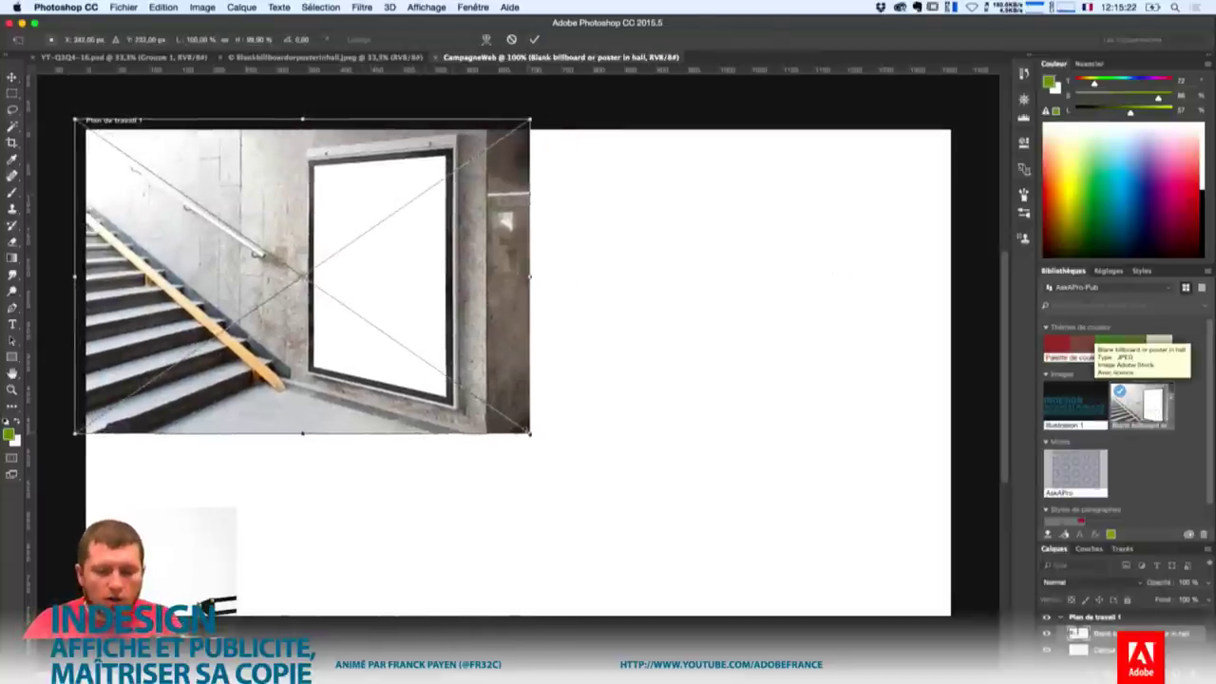
pyautogui.moveTo(529, 434); pyautogui.dragTo(836, 570)
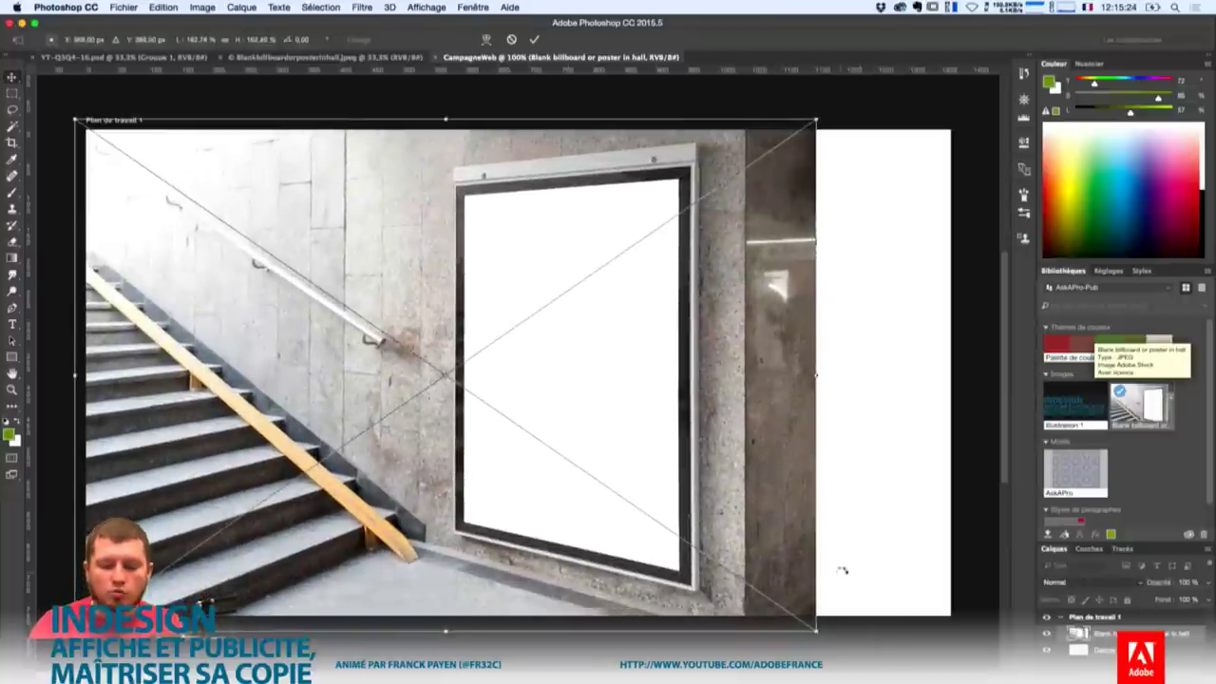
pyautogui.press('Return')
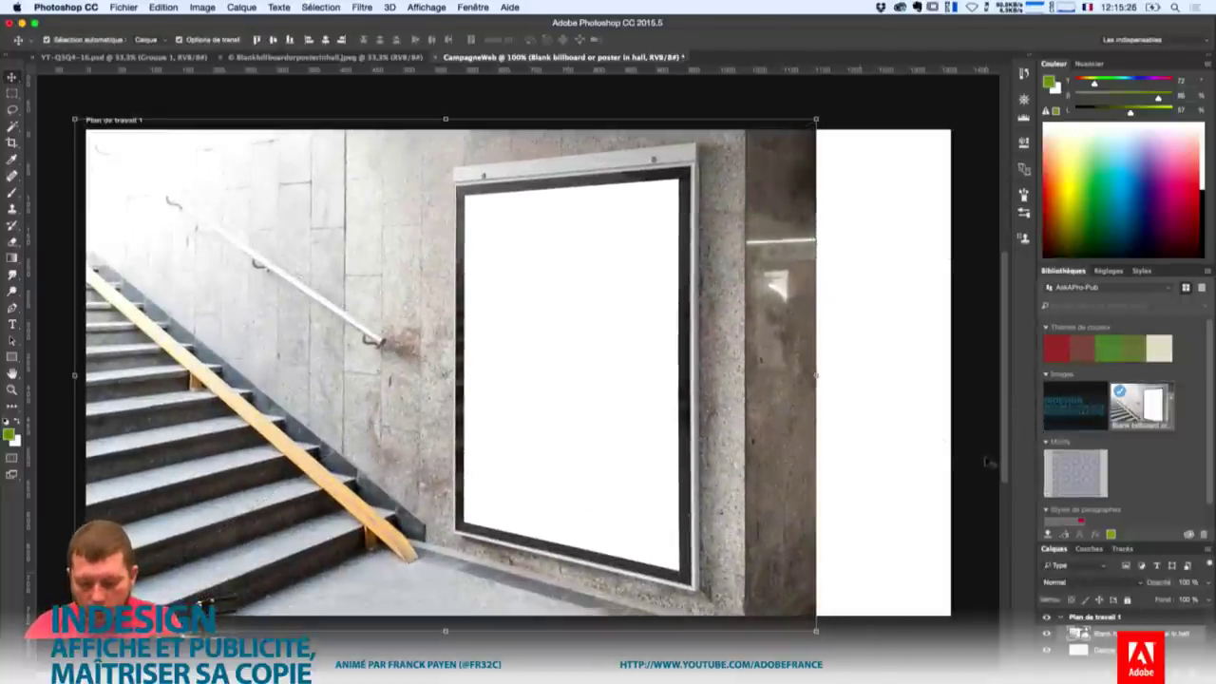
pyautogui.moveTo(1052, 479); pyautogui.dragTo(855, 380)
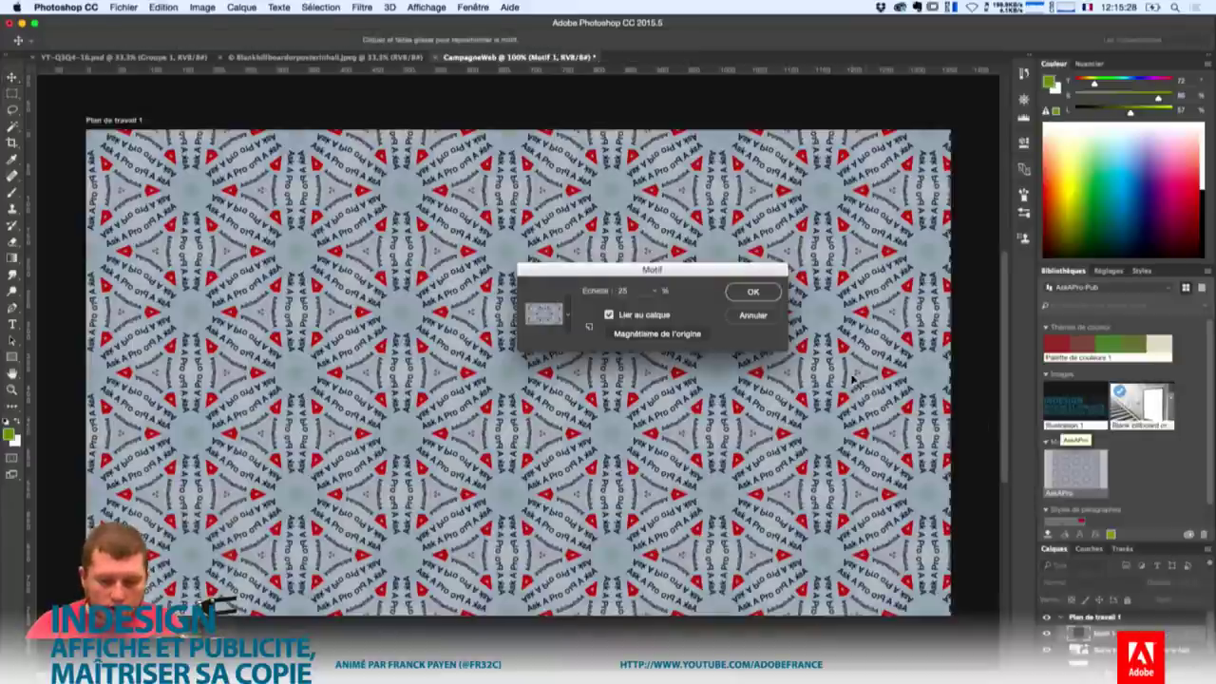
# Confirm the Motif 1 fill and draw a tall 252 × 488 px rectangle at the artboard's right.
pyautogui.click(766, 294)
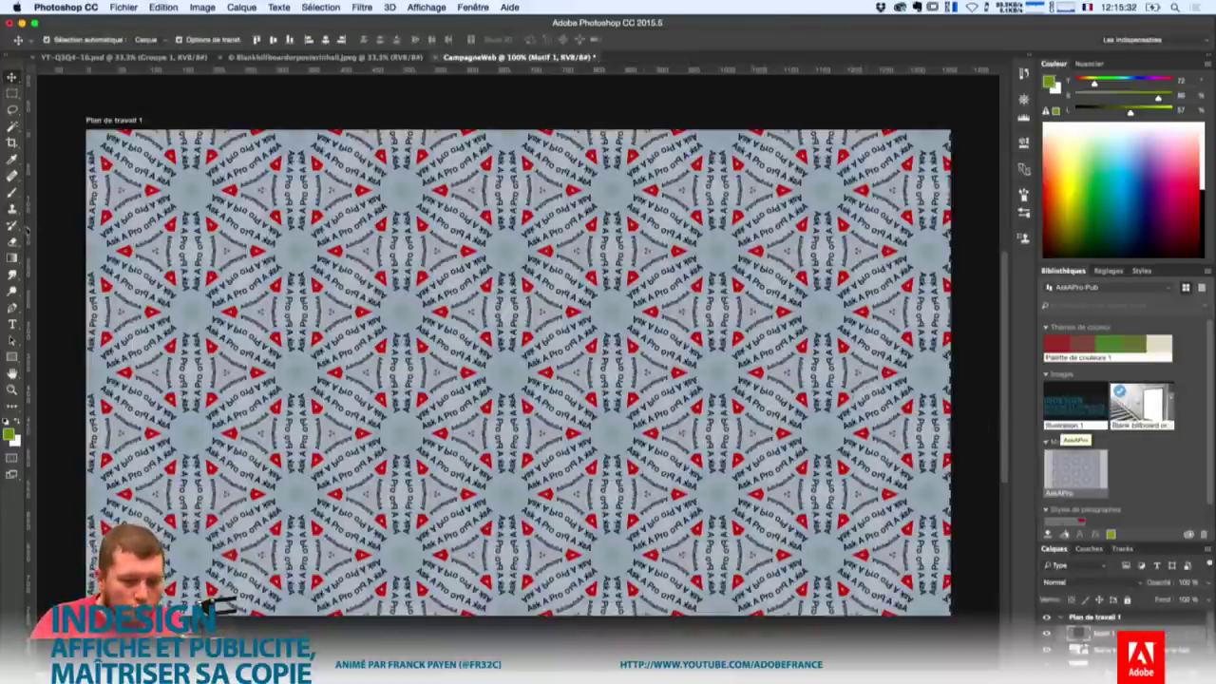
pyautogui.click(12, 358)
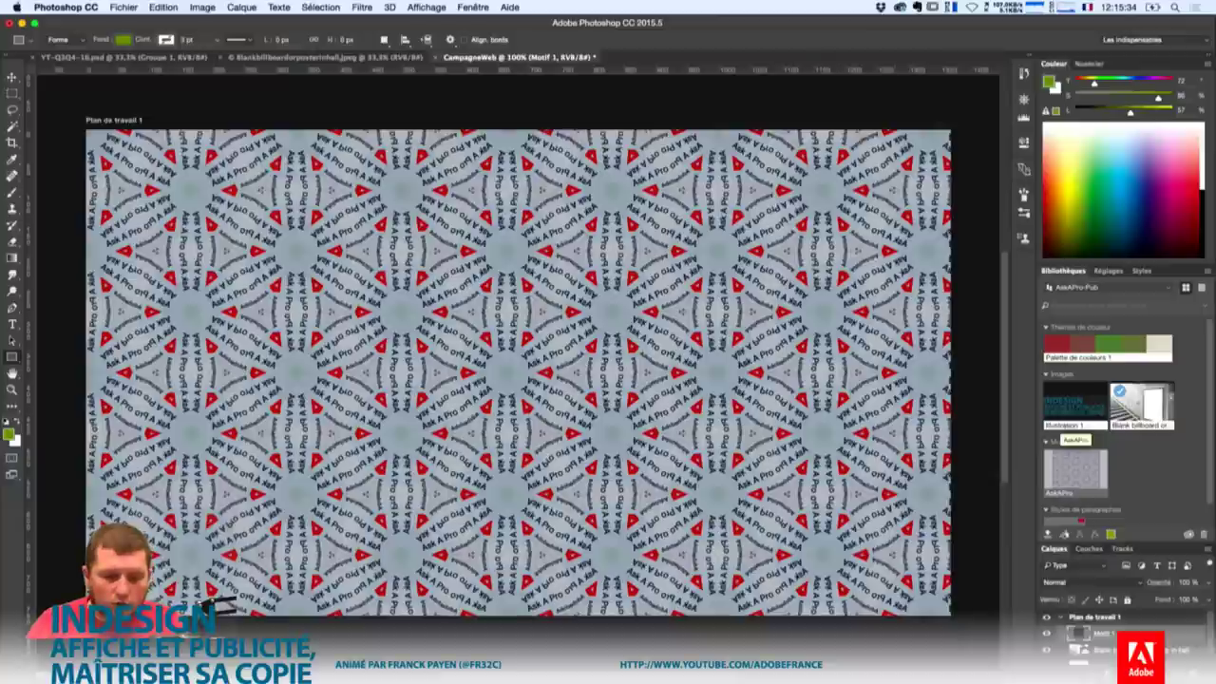
pyautogui.moveTo(760, 236)
pyautogui.mouseDown()
pyautogui.moveTo(907, 466)
pyautogui.moveTo(919, 547)
pyautogui.mouseUp()
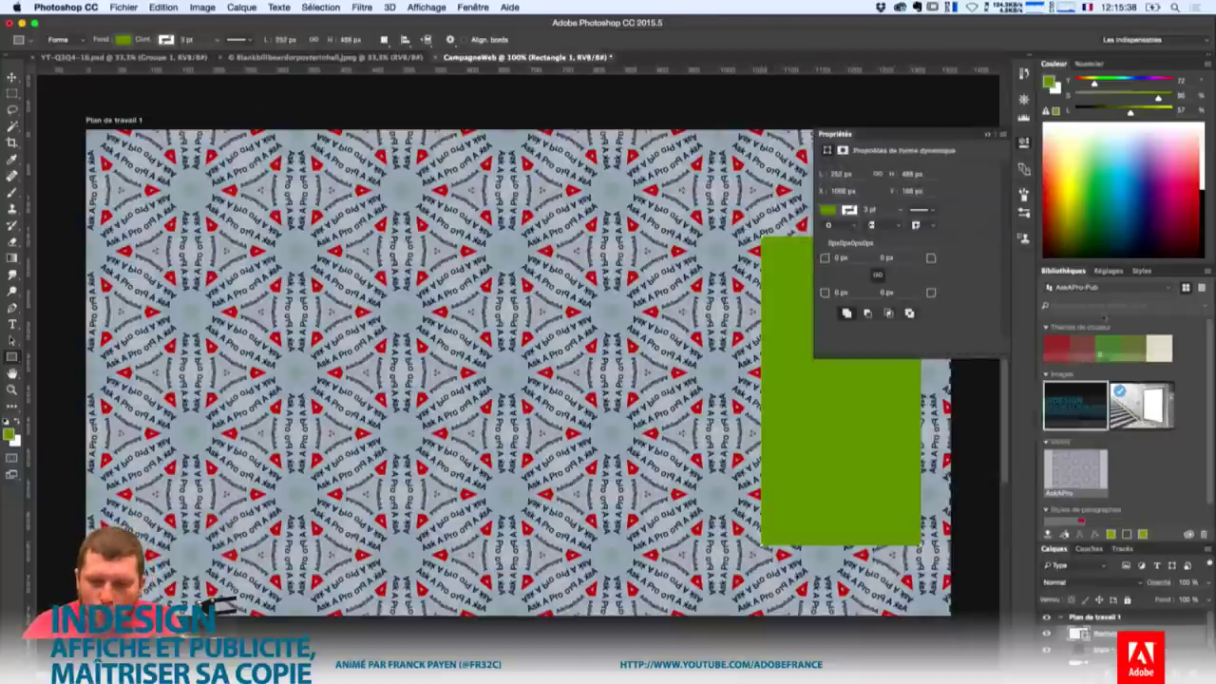
pyautogui.click(1051, 66)
pyautogui.doubleClick(1052, 65)
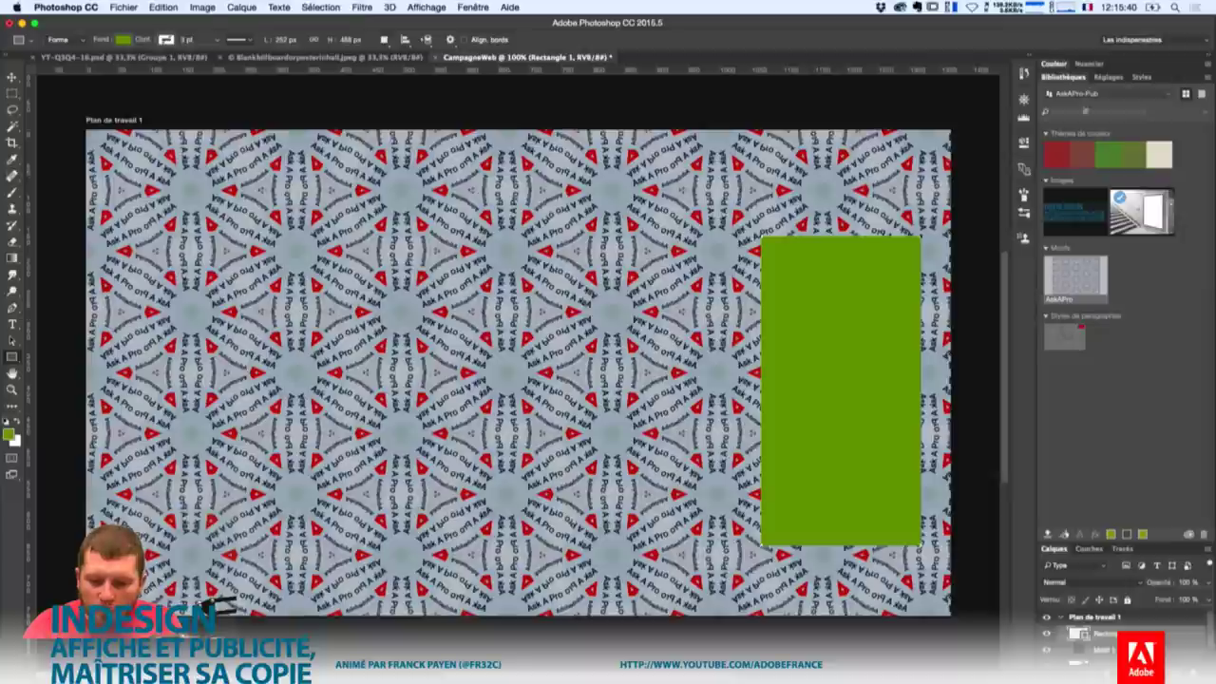
pyautogui.moveTo(1099, 539); pyautogui.dragTo(1099, 320)
# Clip the pattern to the rectangle, hide Rectangle 1, and move the pattern strip up about 112 px.
pyautogui.moveTo(1083, 416); pyautogui.dragTo(1093, 433)
pyautogui.click(1047, 414)
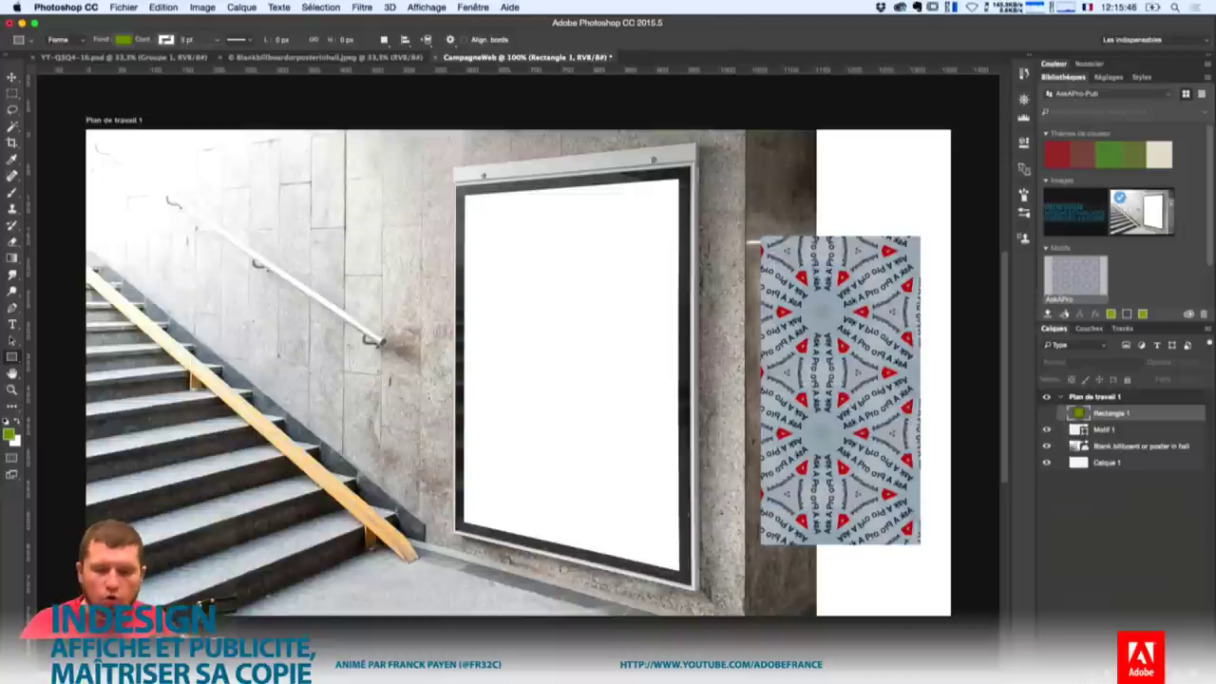
pyautogui.press('v')
pyautogui.moveTo(867, 323); pyautogui.dragTo(859, 216)
pyautogui.moveTo(856, 173); pyautogui.dragTo(851, 175)
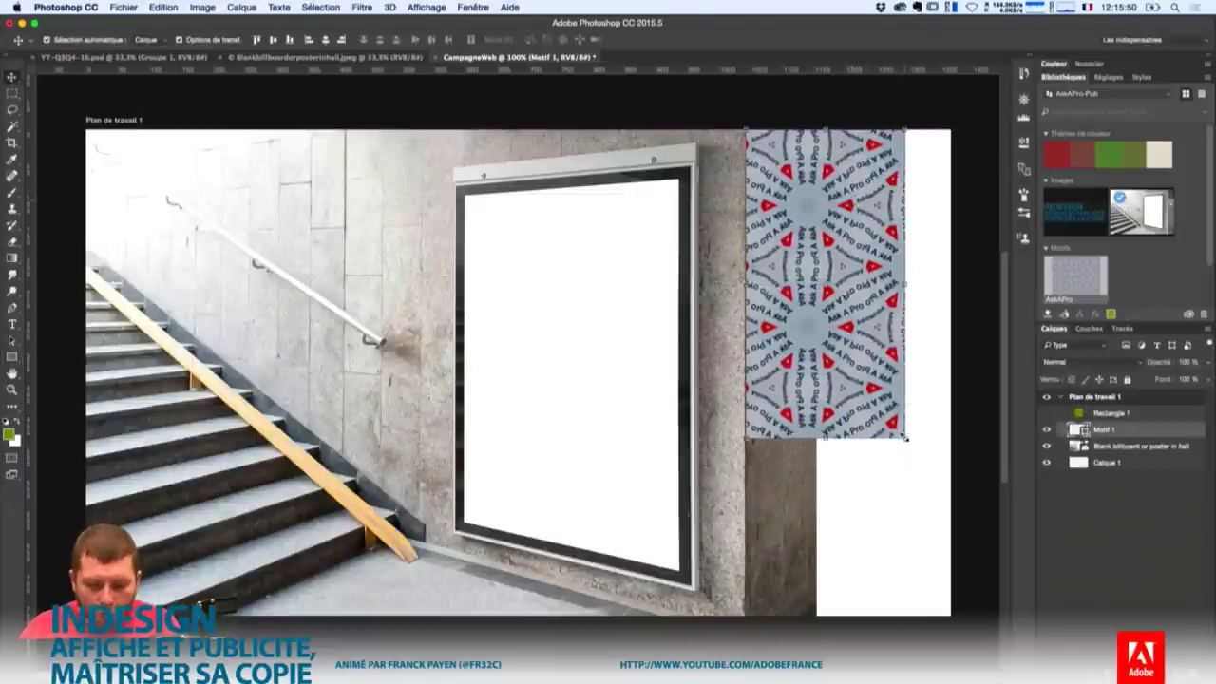
# Enlarge the Motif 1 pattern strip to span the full height of the artboard's right edge.
pyautogui.hotkey('ctrl', 't')
pyautogui.moveTo(905, 440); pyautogui.dragTo(950, 615)
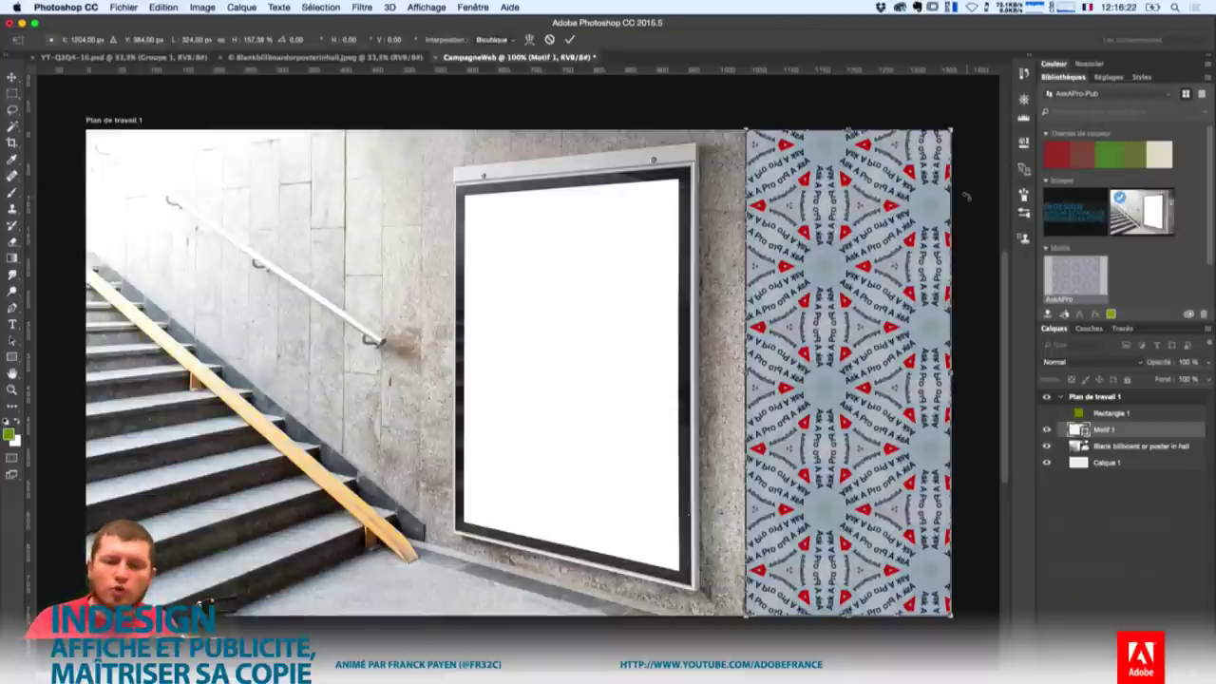
pyautogui.press('Return')
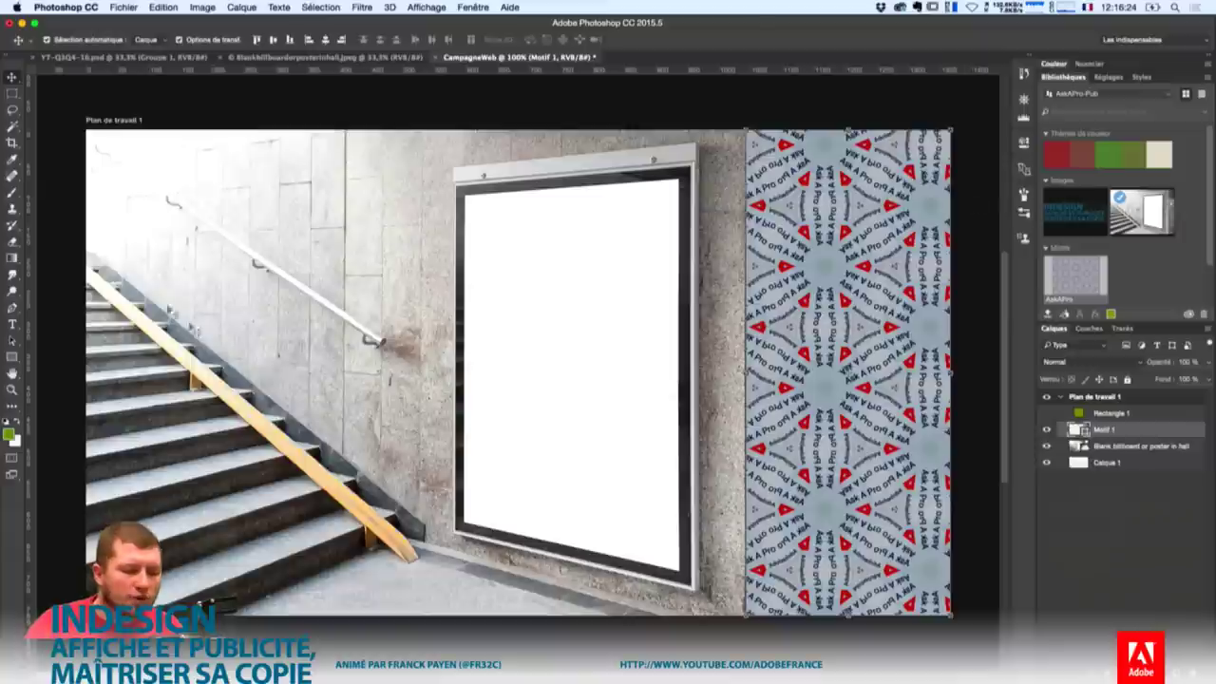
pyautogui.press('m')
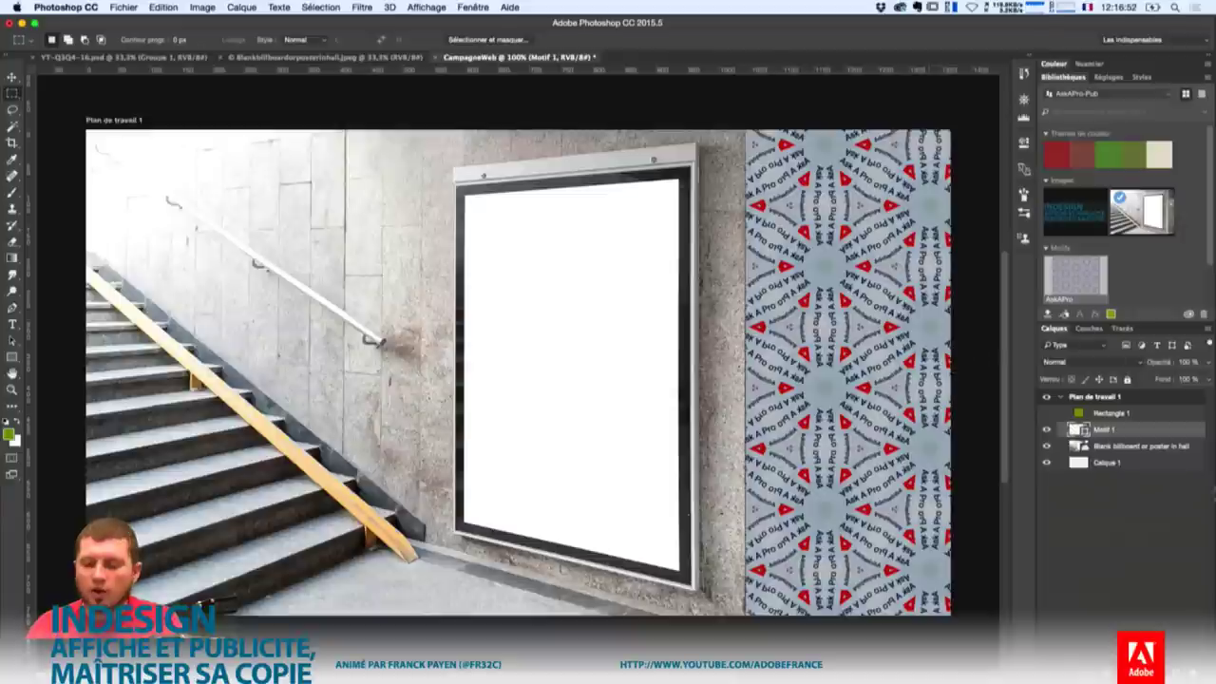
# Select the billboard photo layer and open the Camera Raw filter.
pyautogui.click(1136, 670)
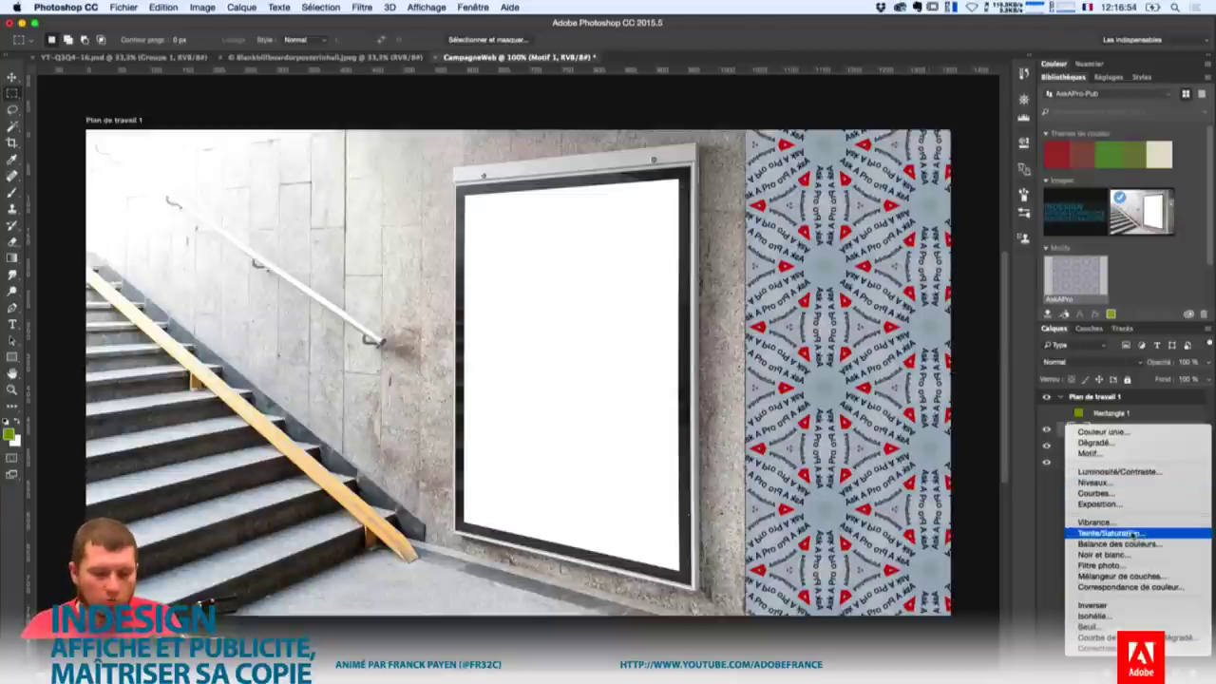
pyautogui.click(1049, 513)
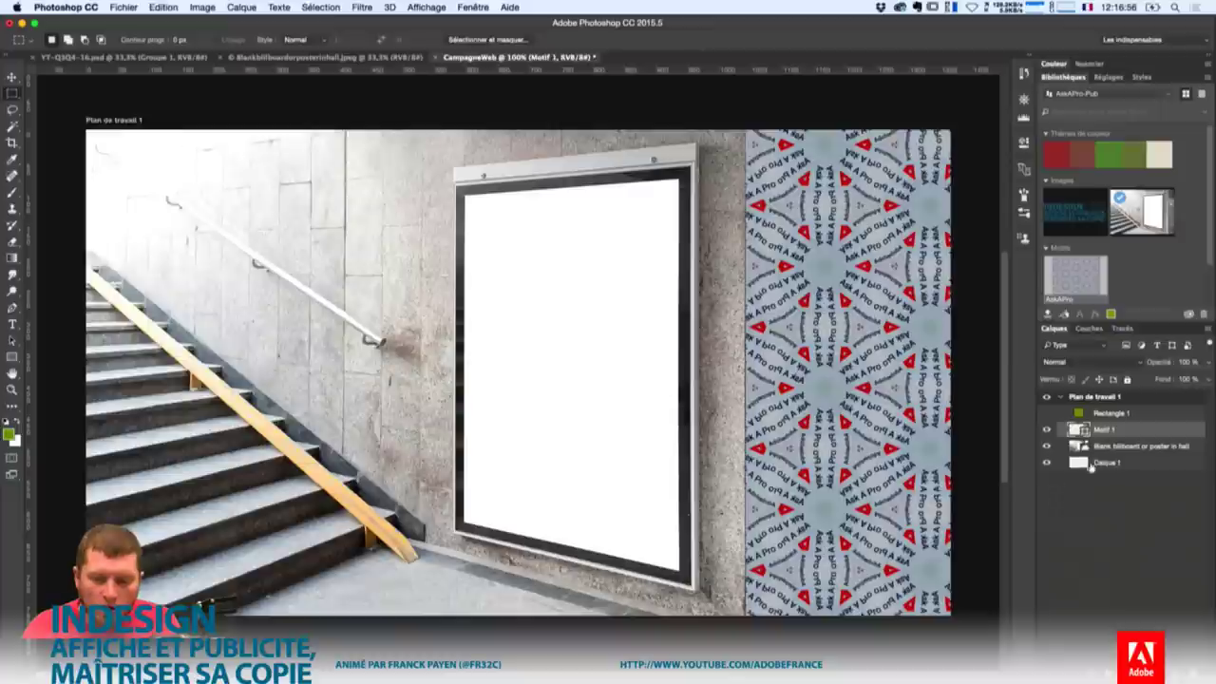
pyautogui.click(1102, 449)
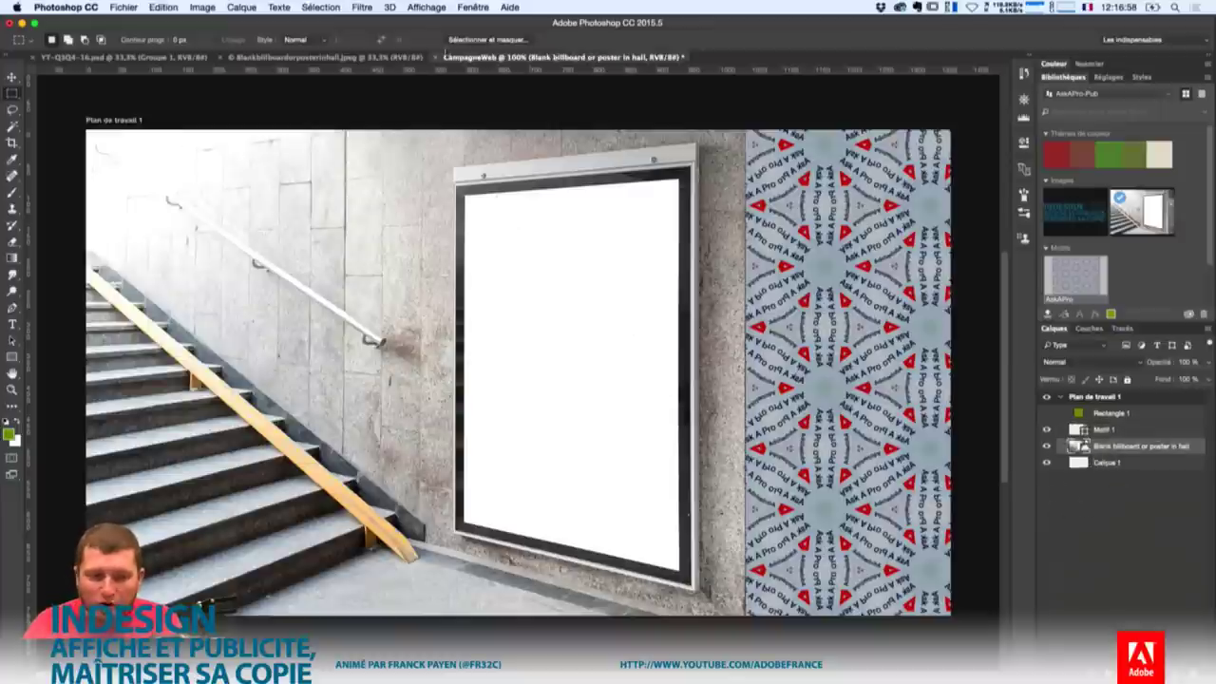
pyautogui.click(381, 6)
pyautogui.click(380, 7)
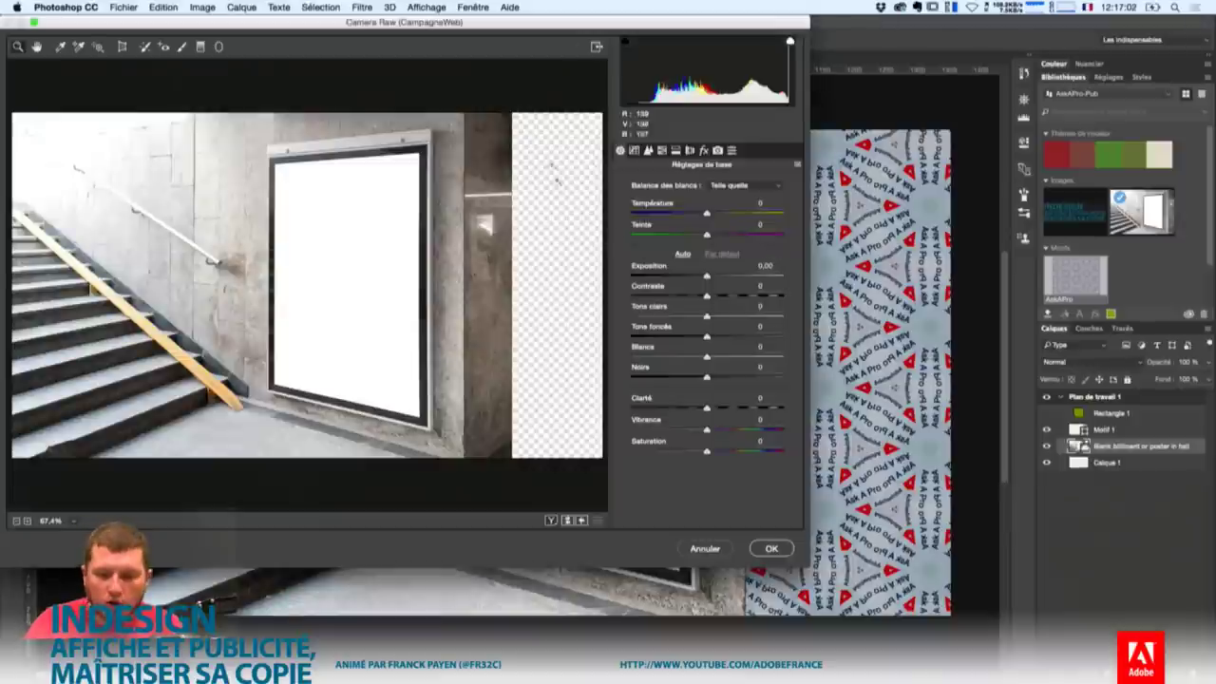
# Apply Camera Raw with Auto white balance, warmer temperature, contrast +37, highlights −100 and more vibrance.
pyautogui.click(736, 185)
pyautogui.click(726, 198)
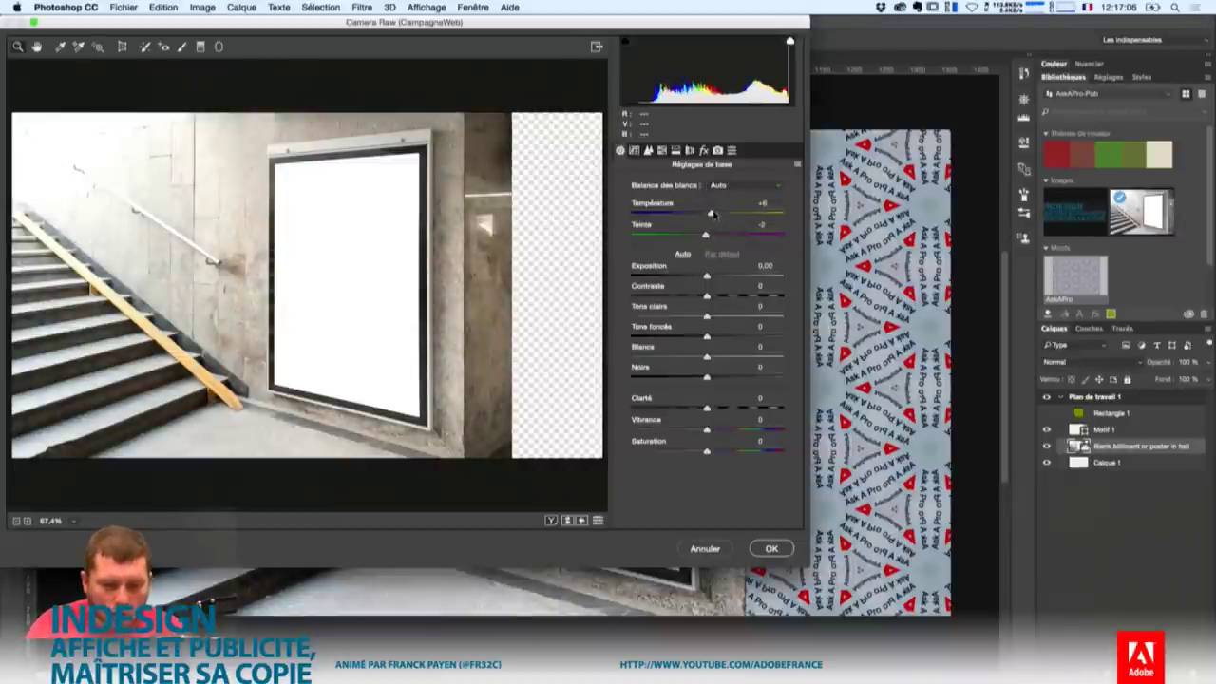
pyautogui.moveTo(712, 214); pyautogui.dragTo(721, 235)
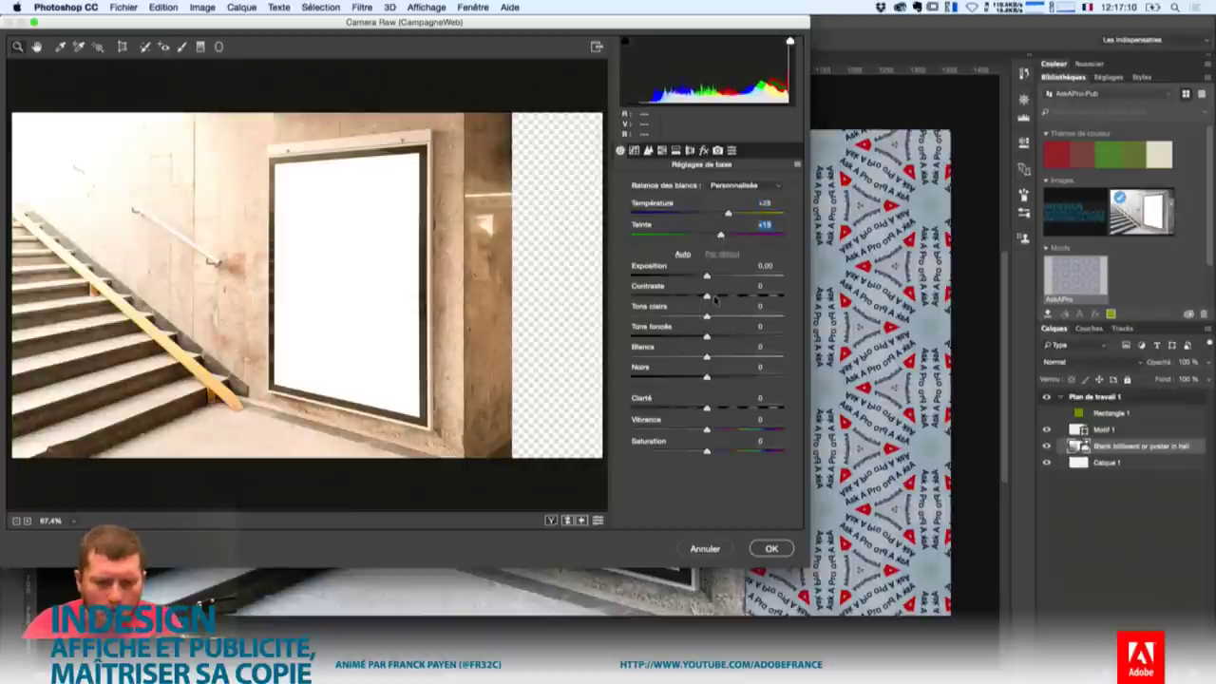
pyautogui.moveTo(706, 295); pyautogui.dragTo(630, 317)
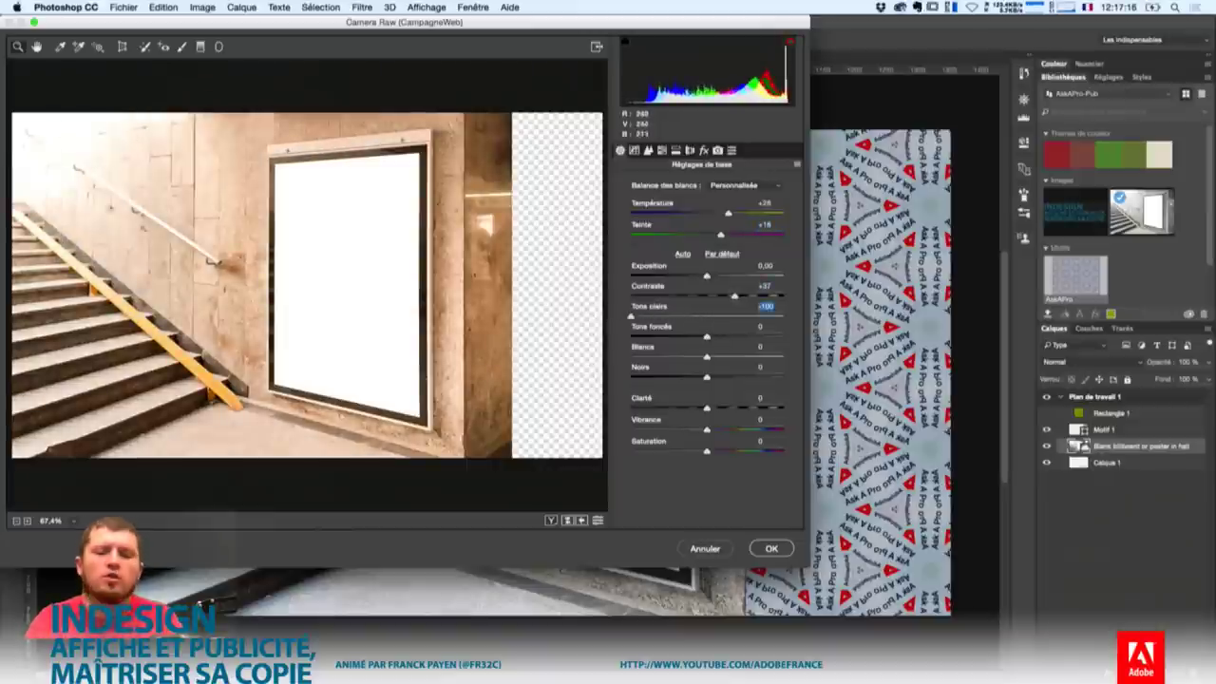
pyautogui.moveTo(707, 336); pyautogui.dragTo(662, 338)
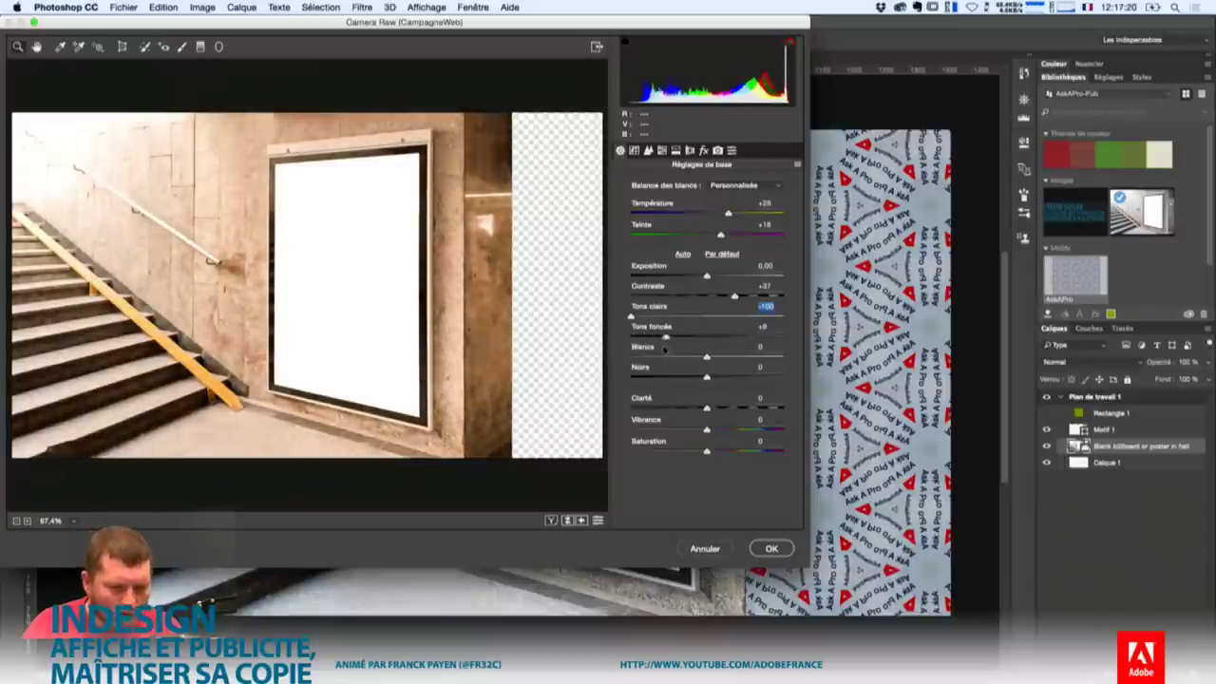
pyautogui.moveTo(707, 430); pyautogui.dragTo(745, 430)
pyautogui.click(771, 548)
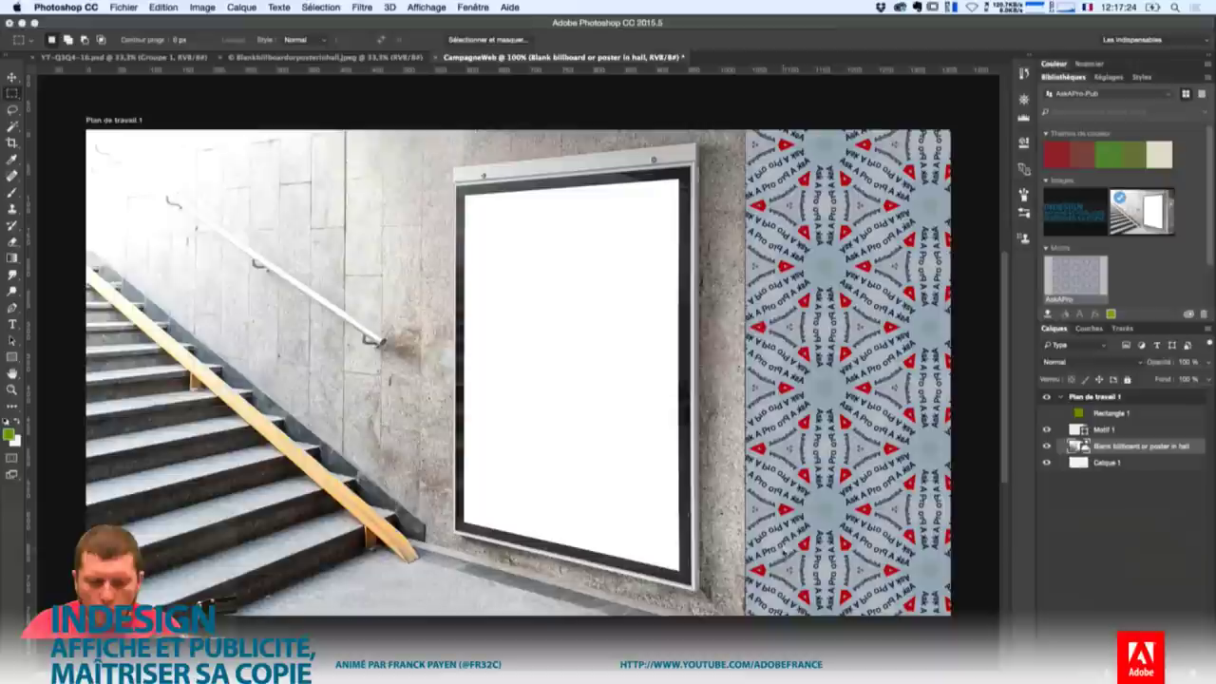
# Add the Motif 1 pattern layer to the AskAPro-Pub library and return to the InDesign poster.
pyautogui.click(1121, 431)
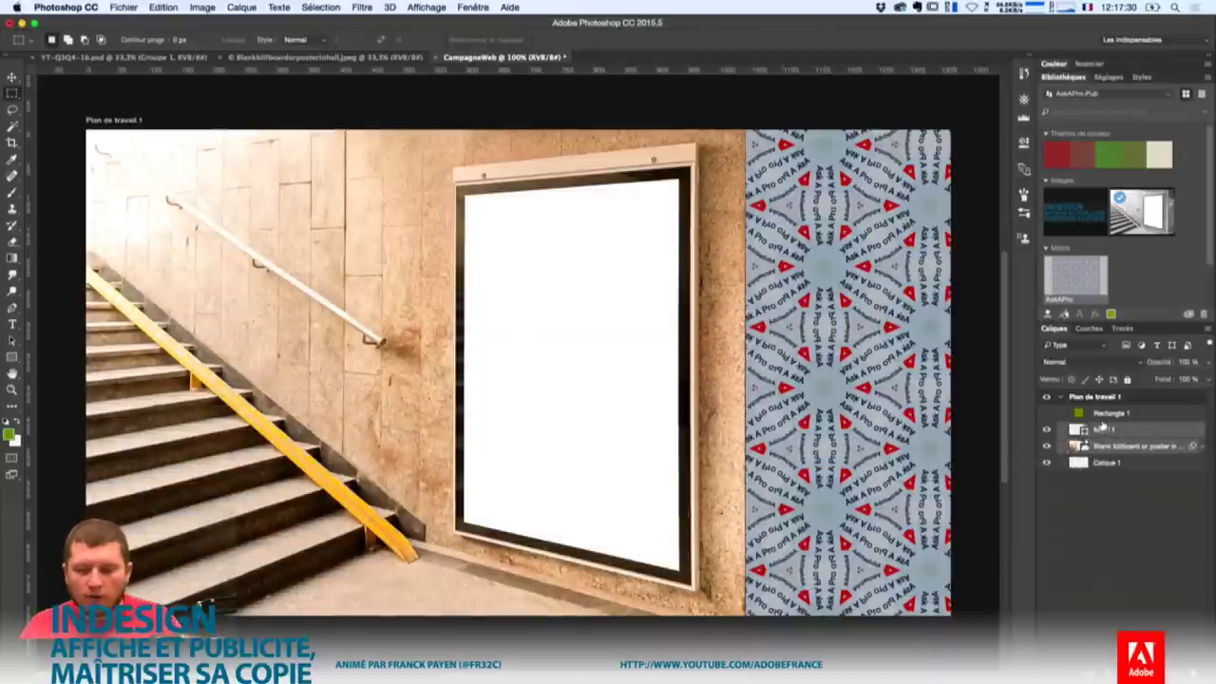
pyautogui.moveTo(1125, 431); pyautogui.dragTo(1140, 243)
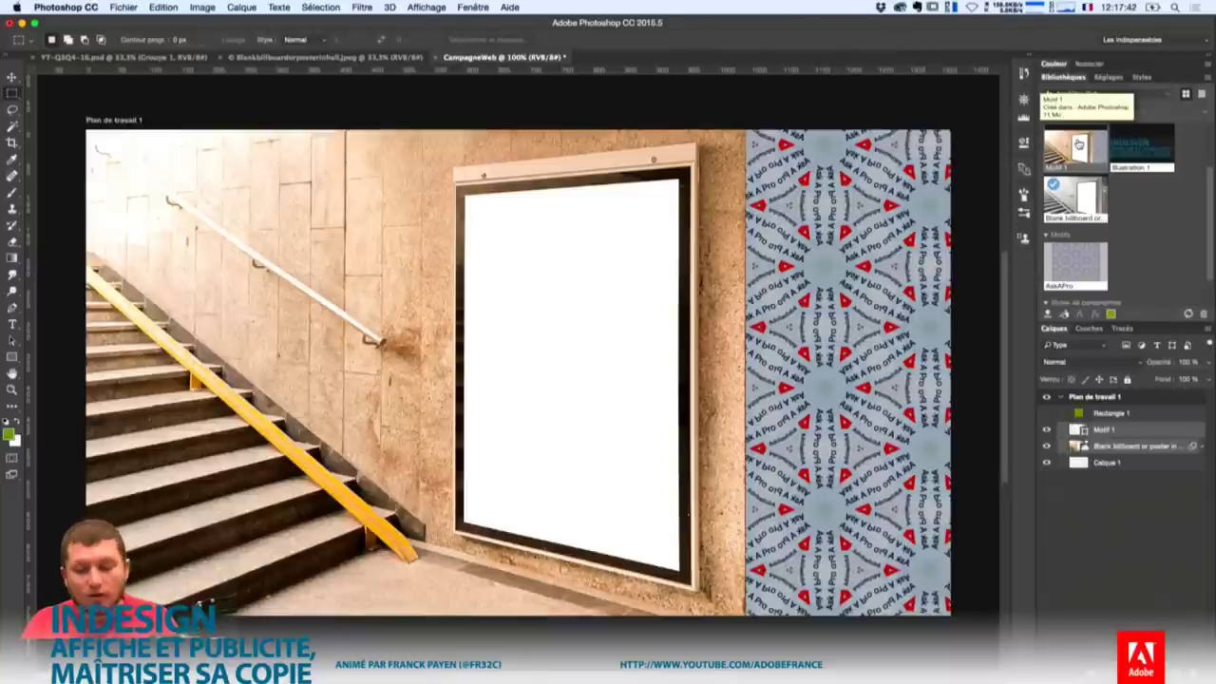
pyautogui.press('super+Tab')
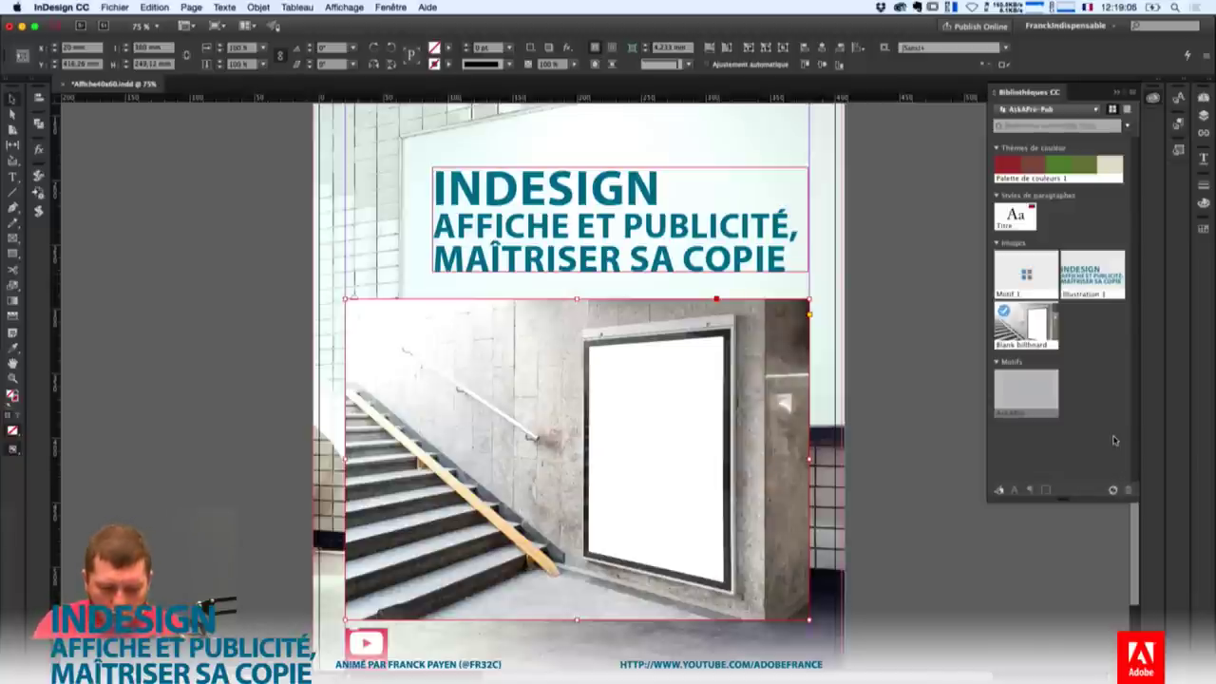
# Launch QuickTime Player via Spotlight and start a new video recording.
pyautogui.press('super+space')
pyautogui.write('qui')
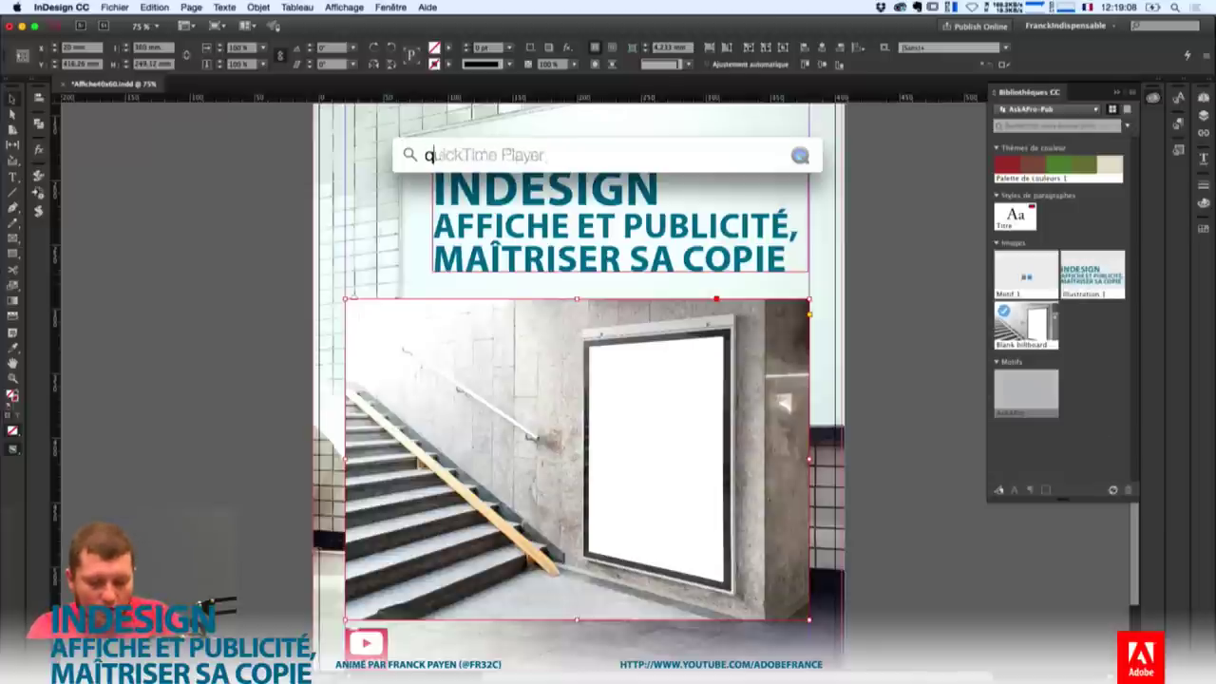
pyautogui.press('Return')
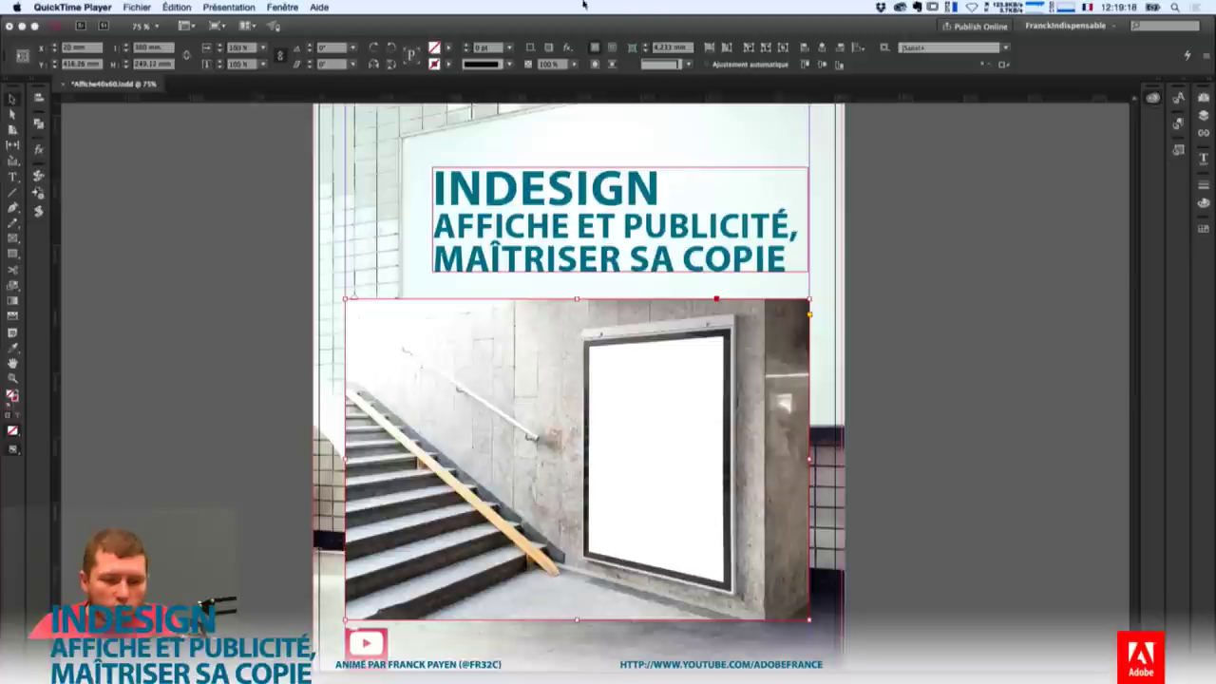
pyautogui.click(137, 7)
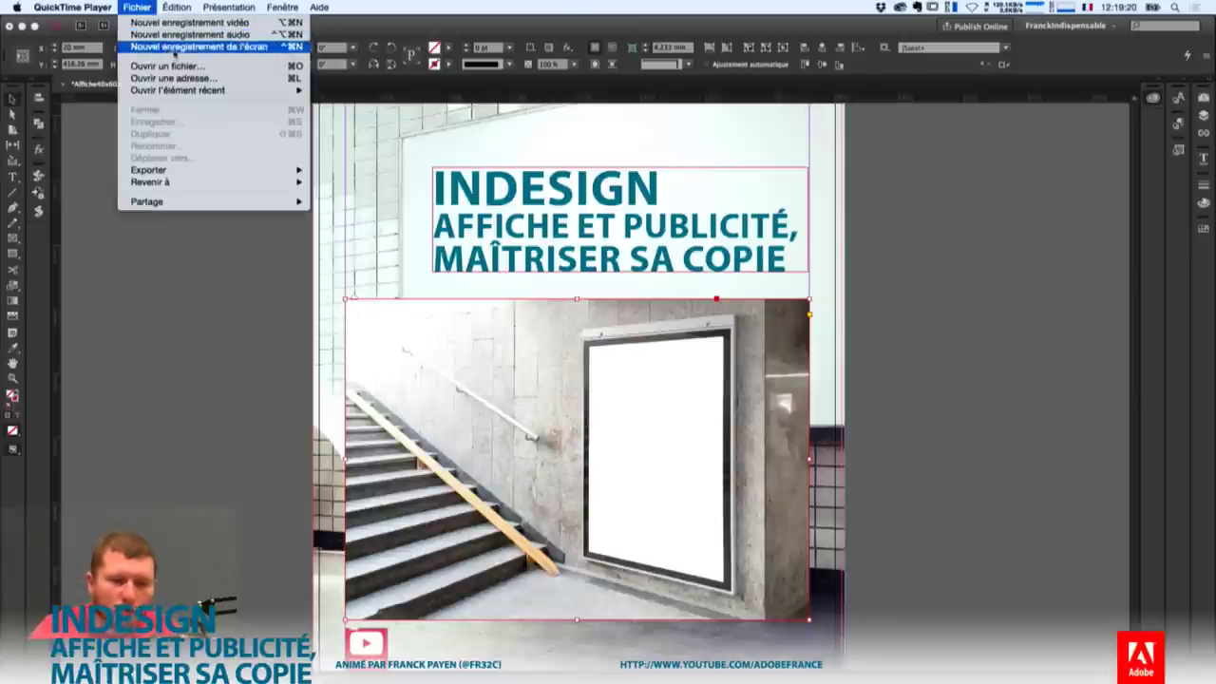
pyautogui.moveTo(201, 90)
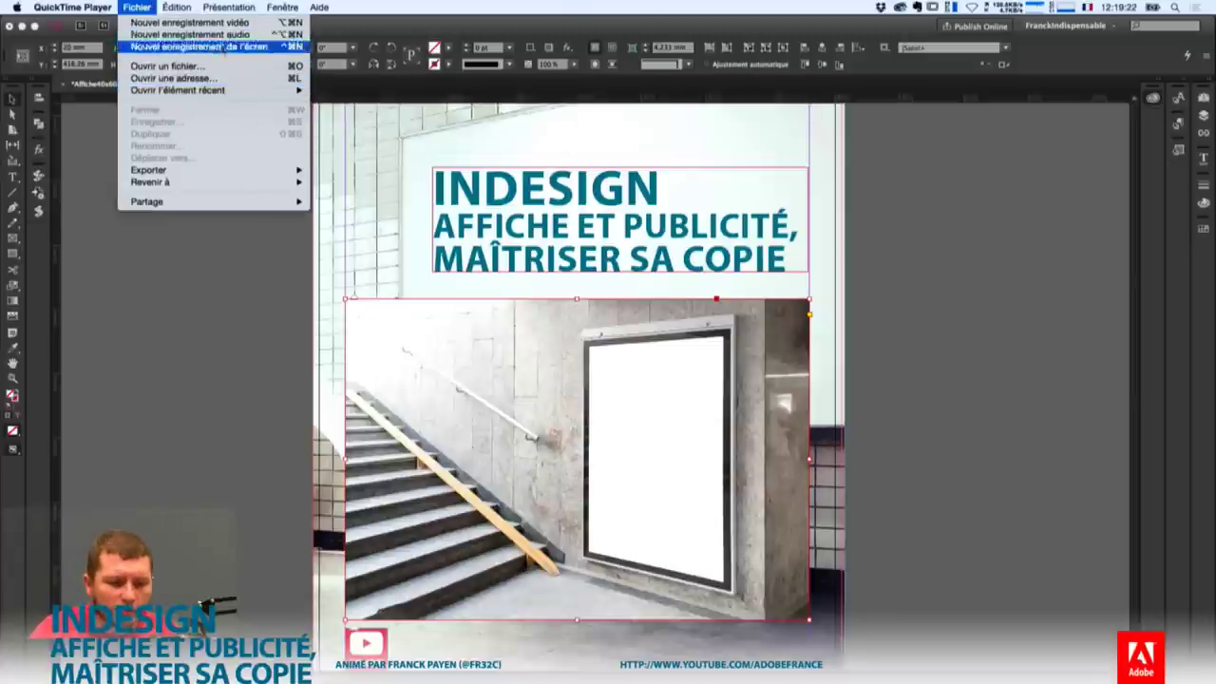
pyautogui.click(219, 23)
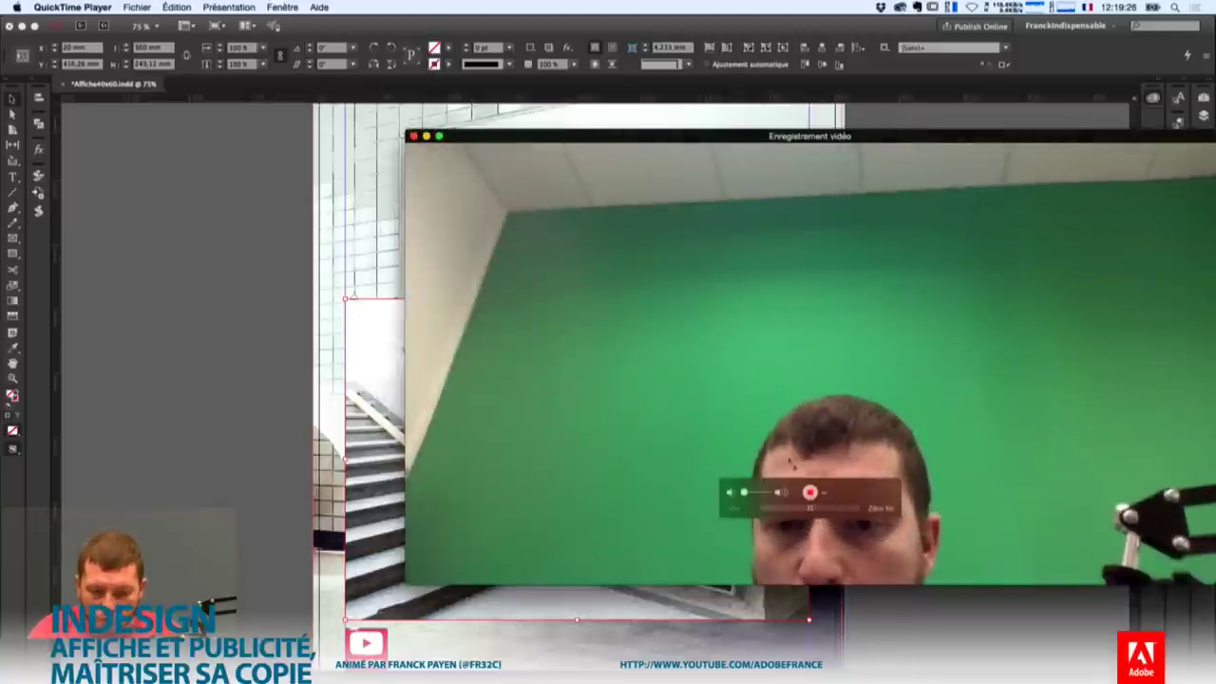
# Set the QuickTime recording source to the iPad to mirror its screen.
pyautogui.click(824, 492)
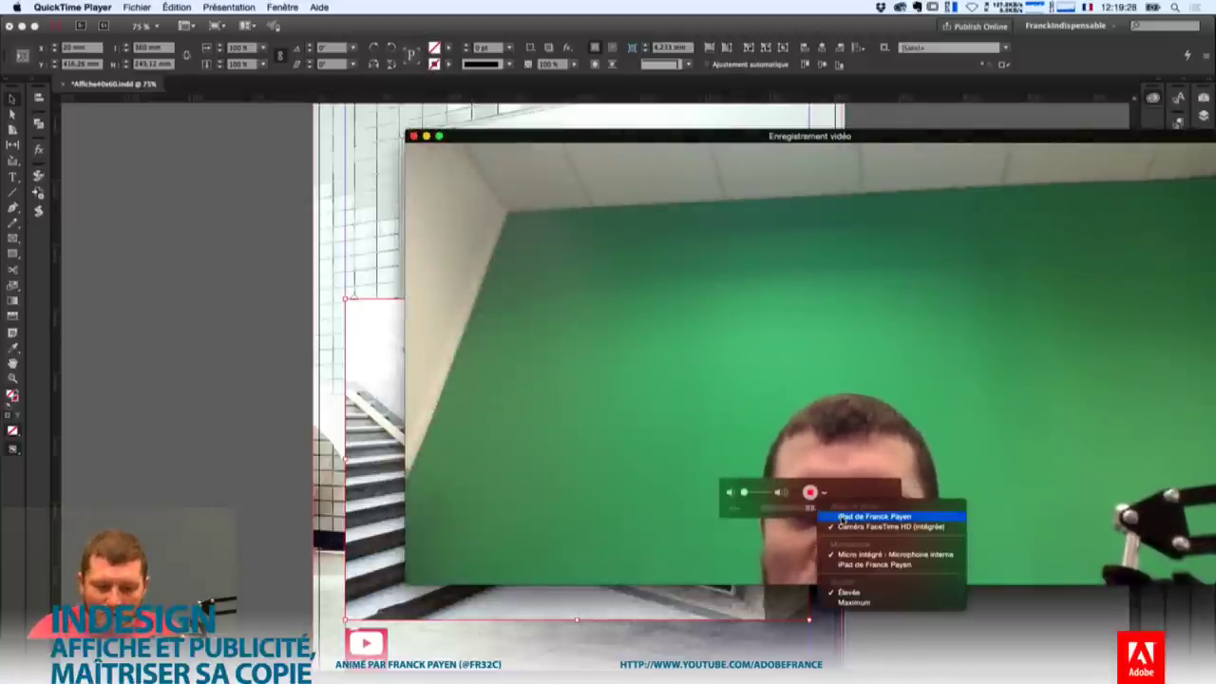
pyautogui.click(842, 520)
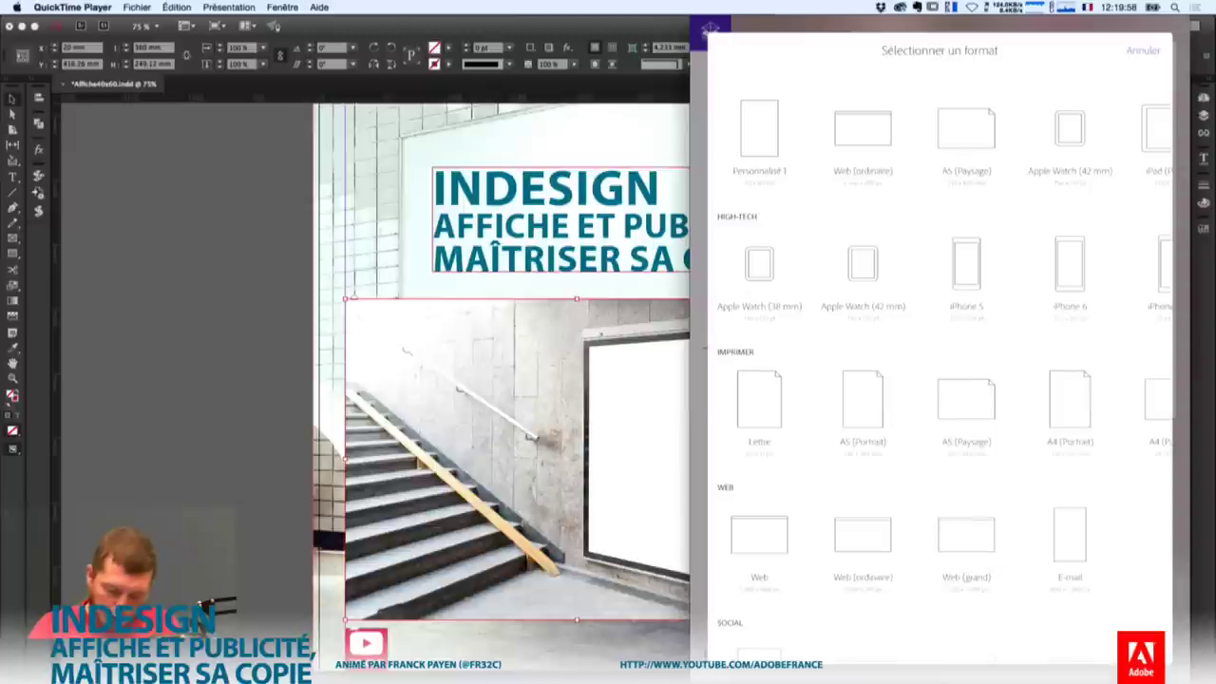
# Choose the A5 landscape format and browse the Ask library's images and import sources.
pyautogui.hscroll(5, 940, 404)
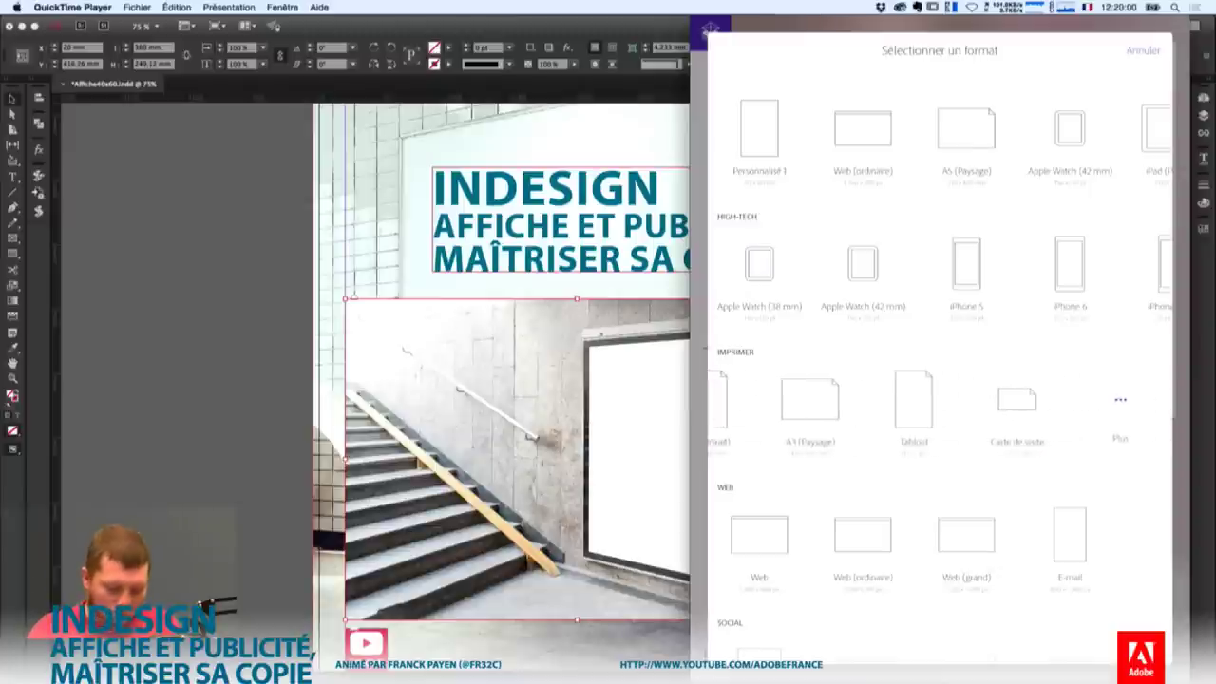
pyautogui.hscroll(-5, 940, 404)
pyautogui.click(966, 399)
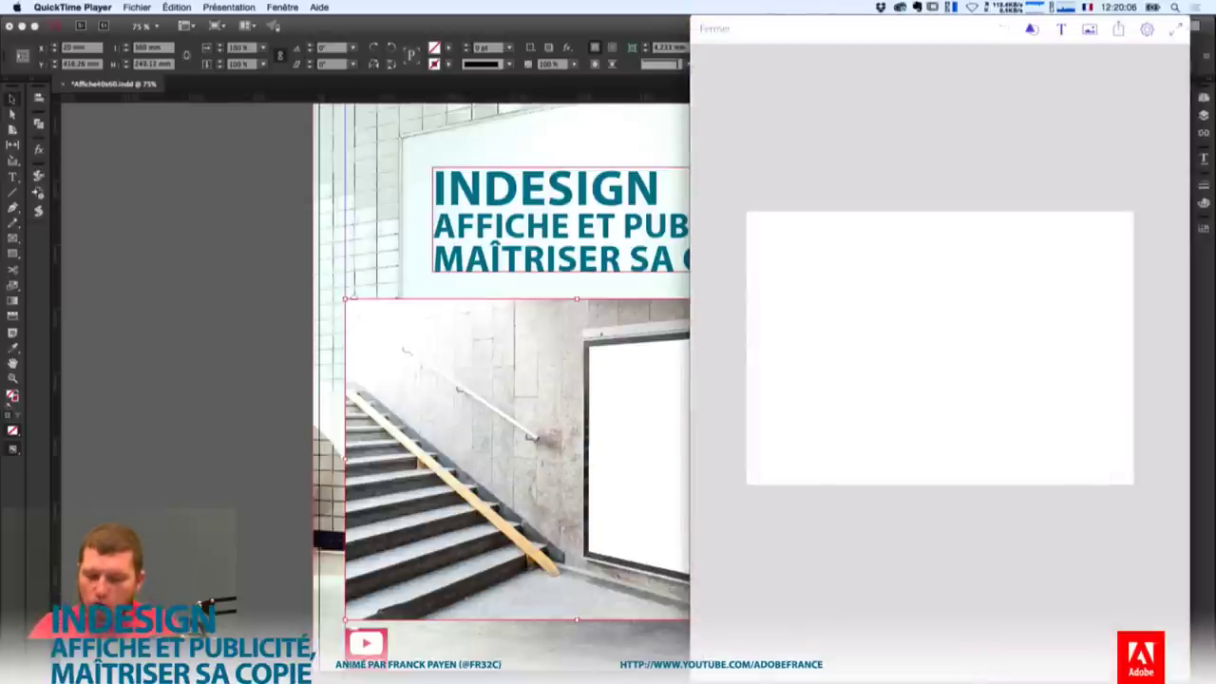
pyautogui.click(1090, 28)
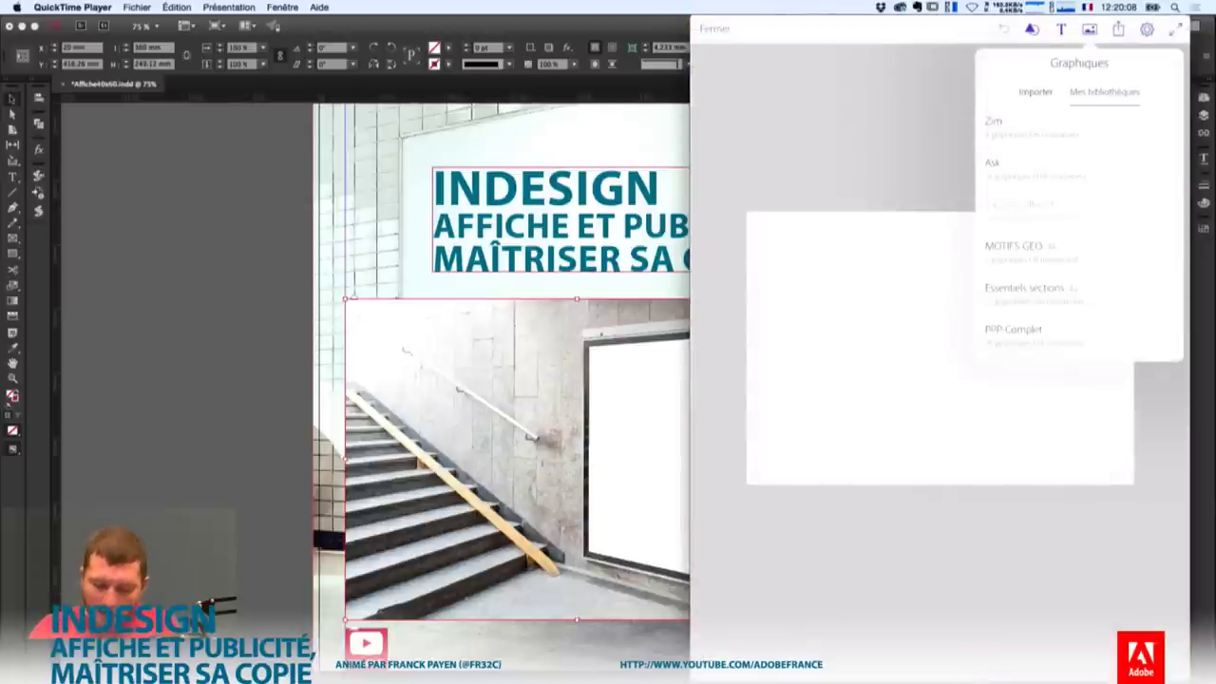
pyautogui.click(1026, 169)
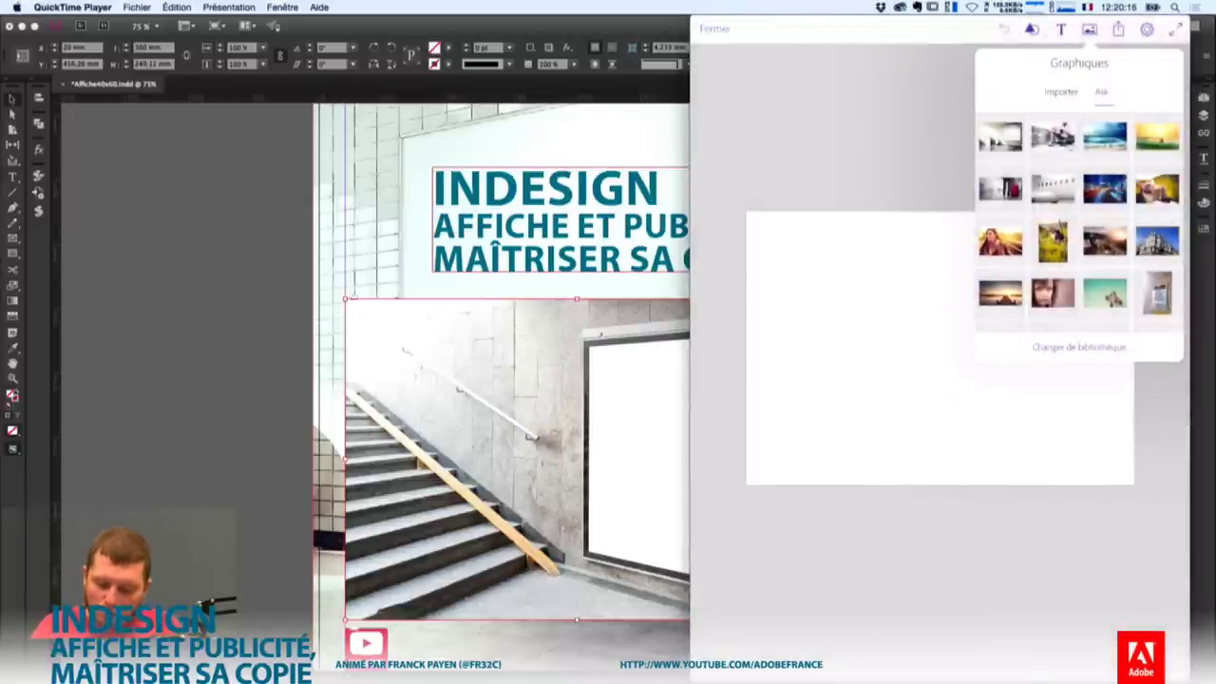
pyautogui.click(1061, 91)
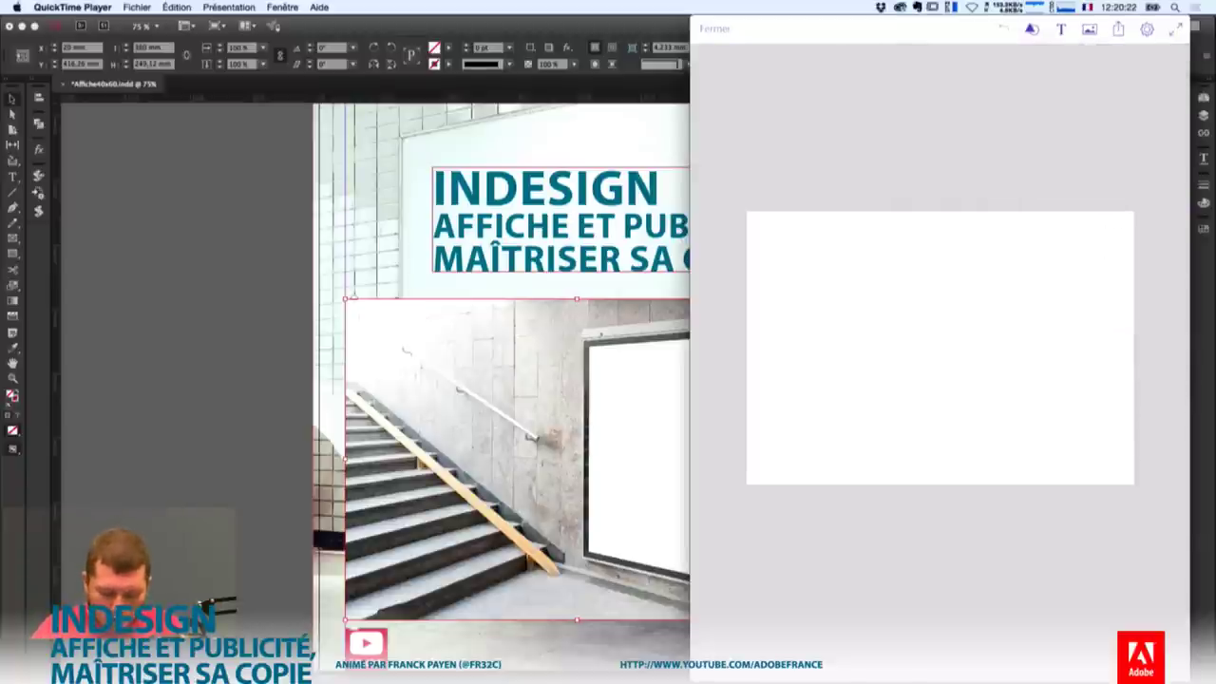
# Sketch a crossed image placeholder, a heading line and a lined body-text box.
pyautogui.moveTo(807, 244)
pyautogui.mouseDown()
pyautogui.moveTo(941, 439)
pyautogui.moveTo(879, 361)
pyautogui.moveTo(924, 432)
pyautogui.mouseUp()
pyautogui.moveTo(926, 265); pyautogui.dragTo(822, 437)
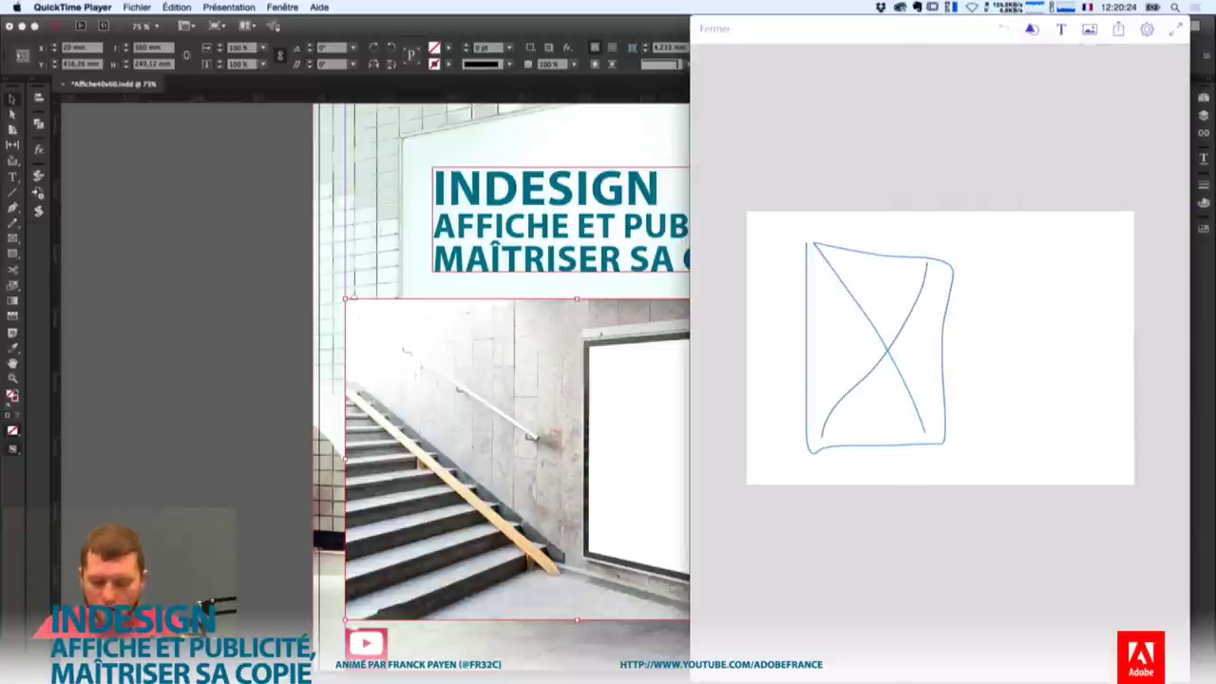
pyautogui.moveTo(980, 257); pyautogui.dragTo(1122, 257)
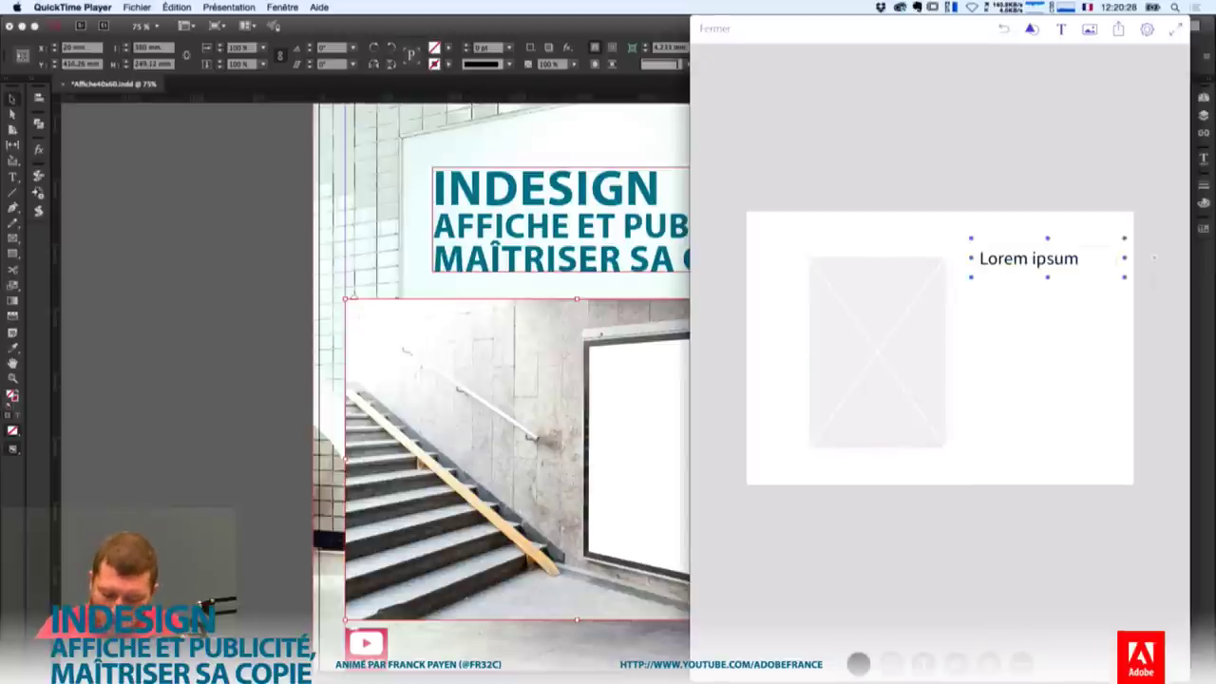
pyautogui.moveTo(988, 295)
pyautogui.mouseDown()
pyautogui.moveTo(985, 458)
pyautogui.moveTo(1081, 306)
pyautogui.moveTo(988, 293)
pyautogui.moveTo(1075, 318)
pyautogui.mouseUp()
pyautogui.moveTo(1002, 357); pyautogui.dragTo(1063, 354)
pyautogui.moveTo(1003, 389); pyautogui.dragTo(1064, 388)
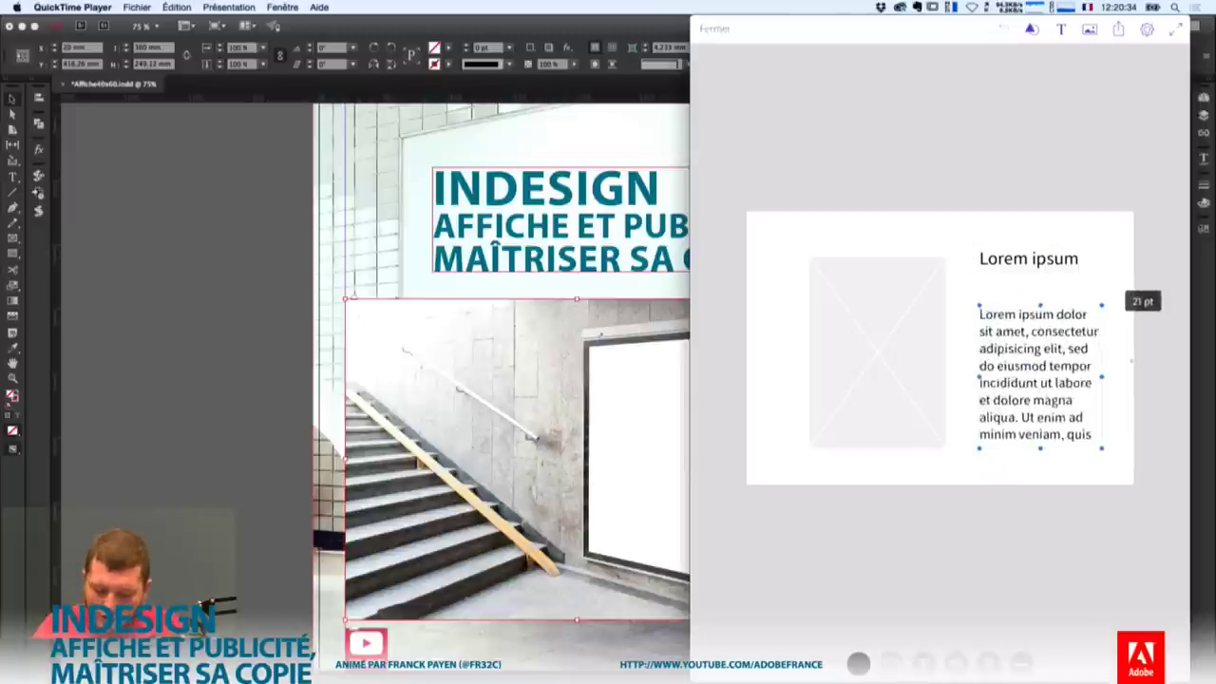
# Stretch the image placeholder to the card's top-left corner and bottom edge.
pyautogui.click(877, 352)
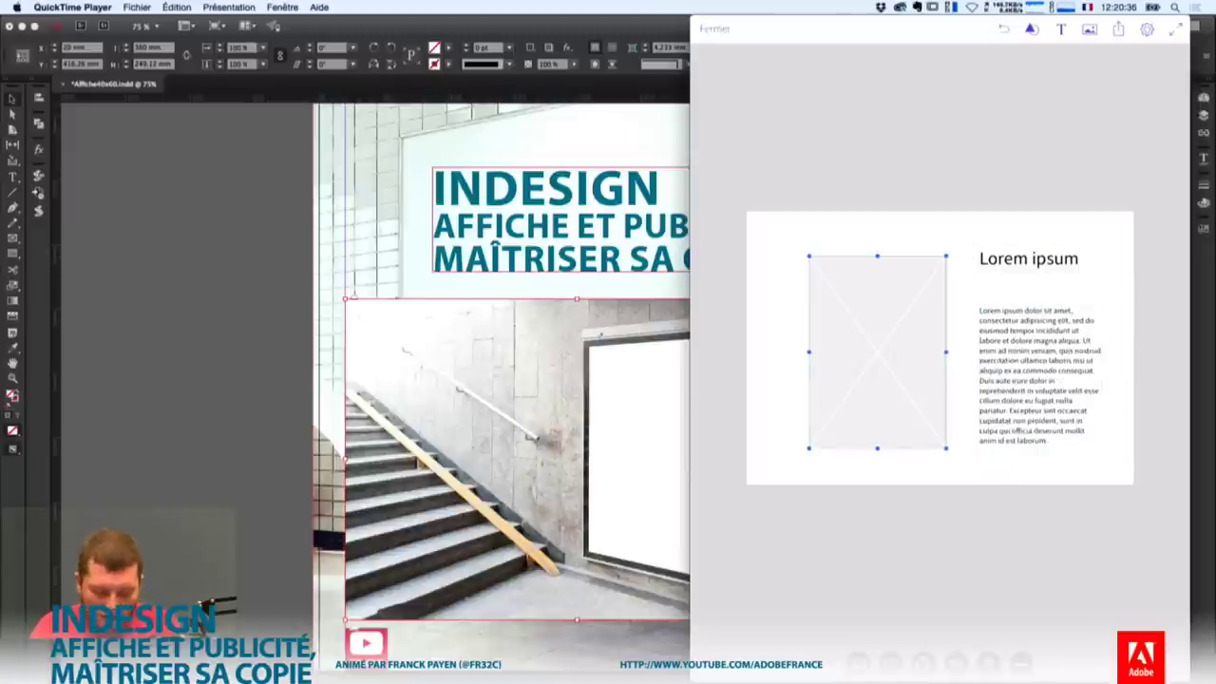
pyautogui.moveTo(808, 256); pyautogui.dragTo(750, 211)
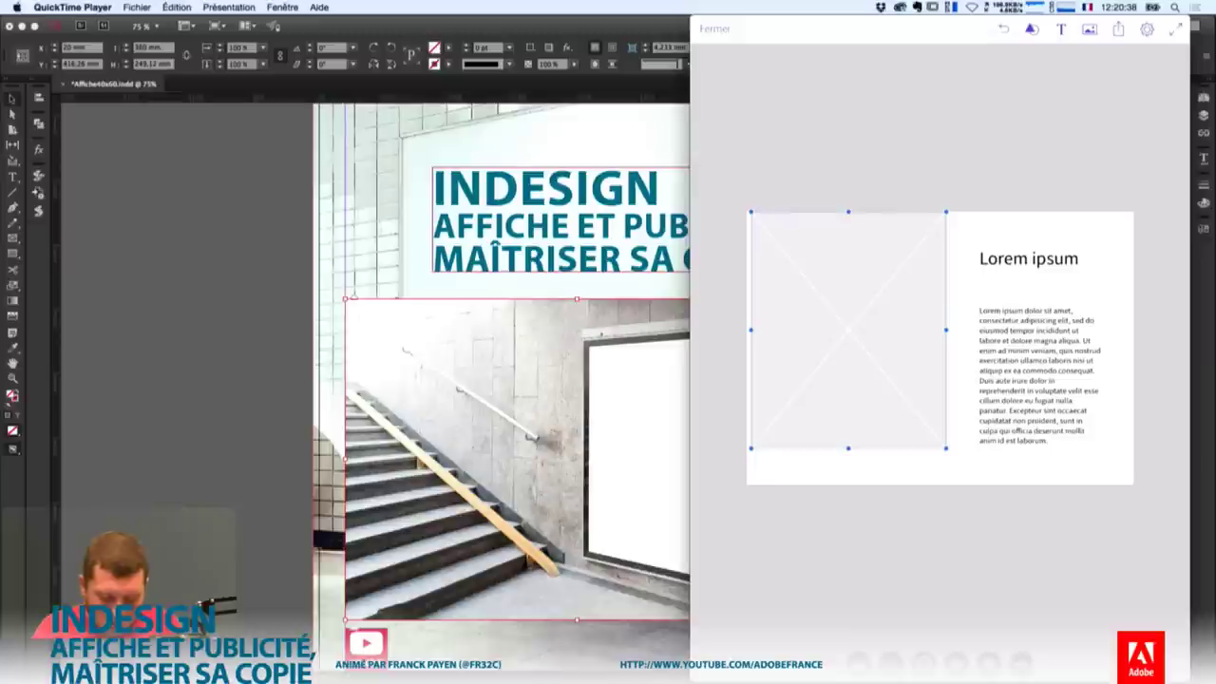
pyautogui.moveTo(849, 448); pyautogui.dragTo(848, 482)
pyautogui.click(848, 348)
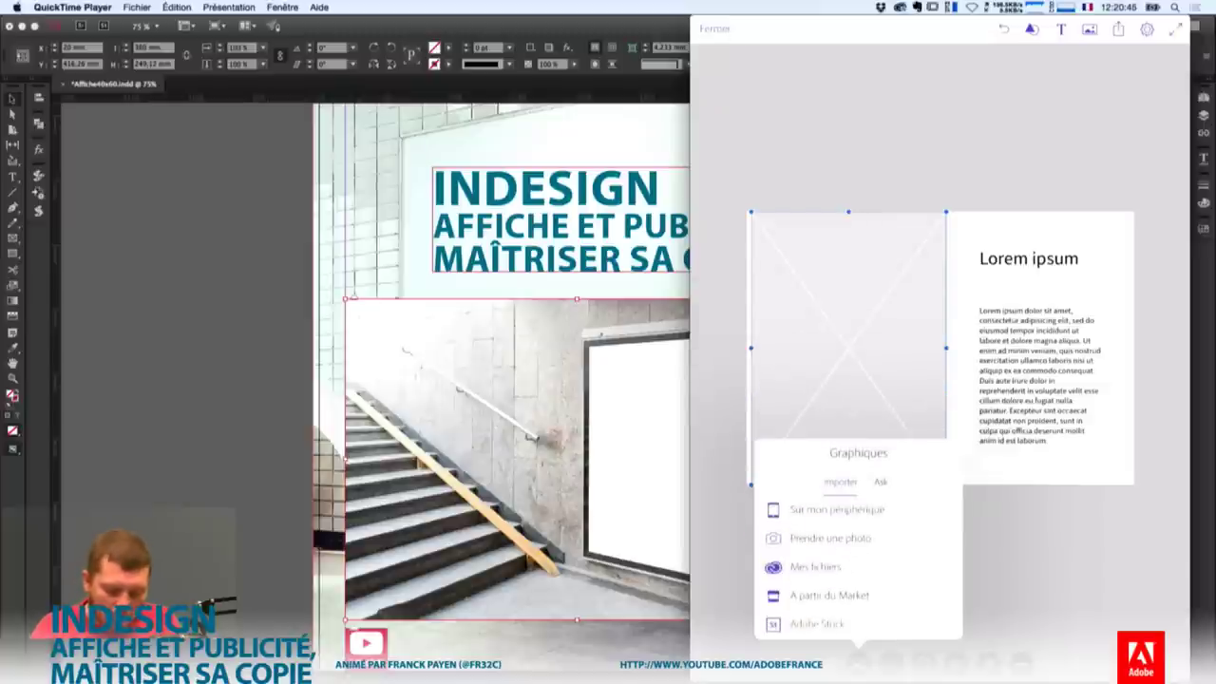
# Fill the placeholder with a photo from the device's Moments album and narrow it slightly.
pyautogui.click(836, 509)
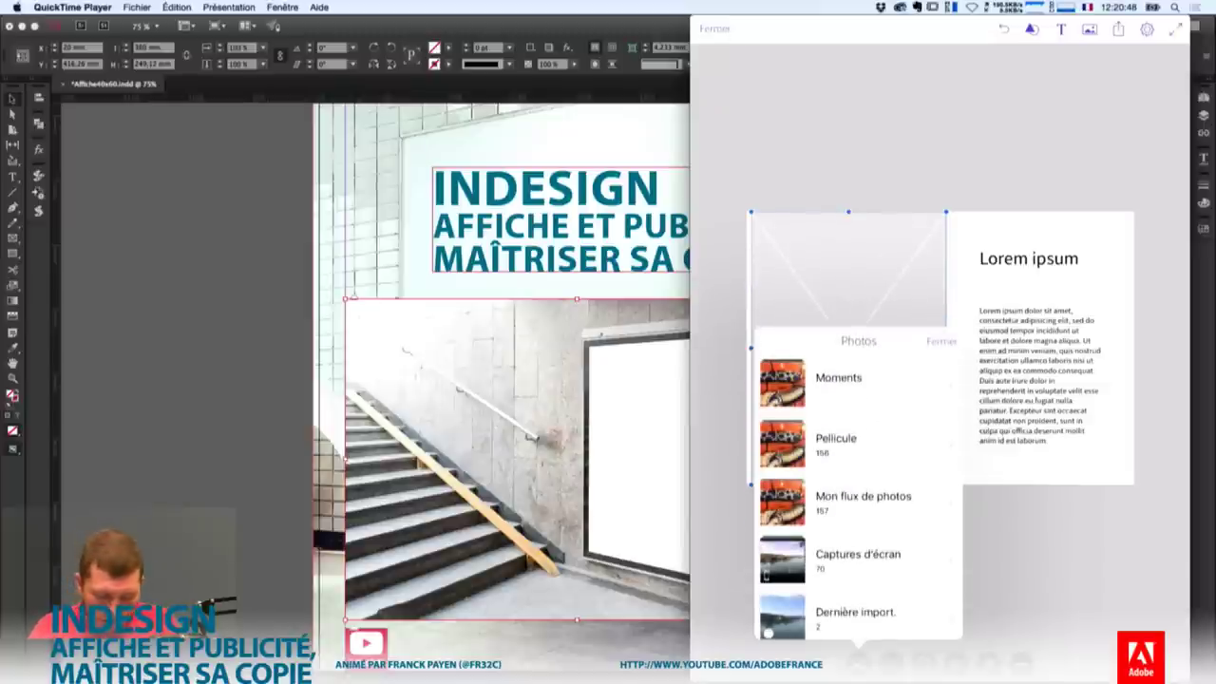
pyautogui.click(838, 377)
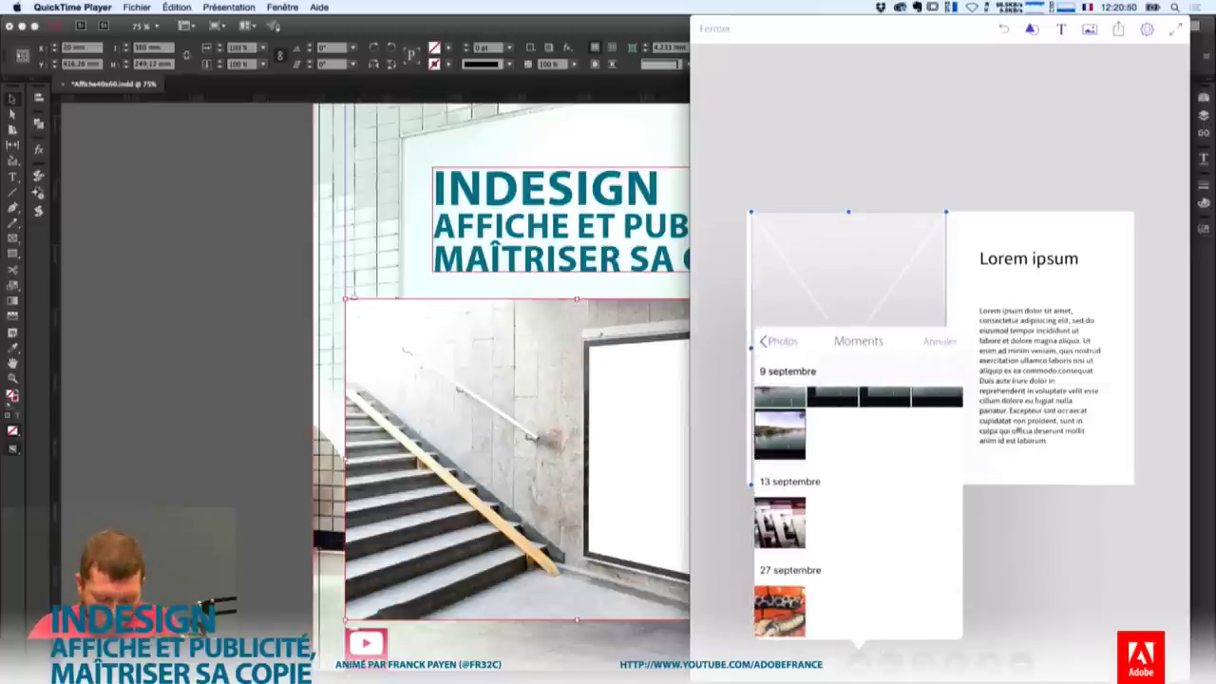
pyautogui.click(779, 400)
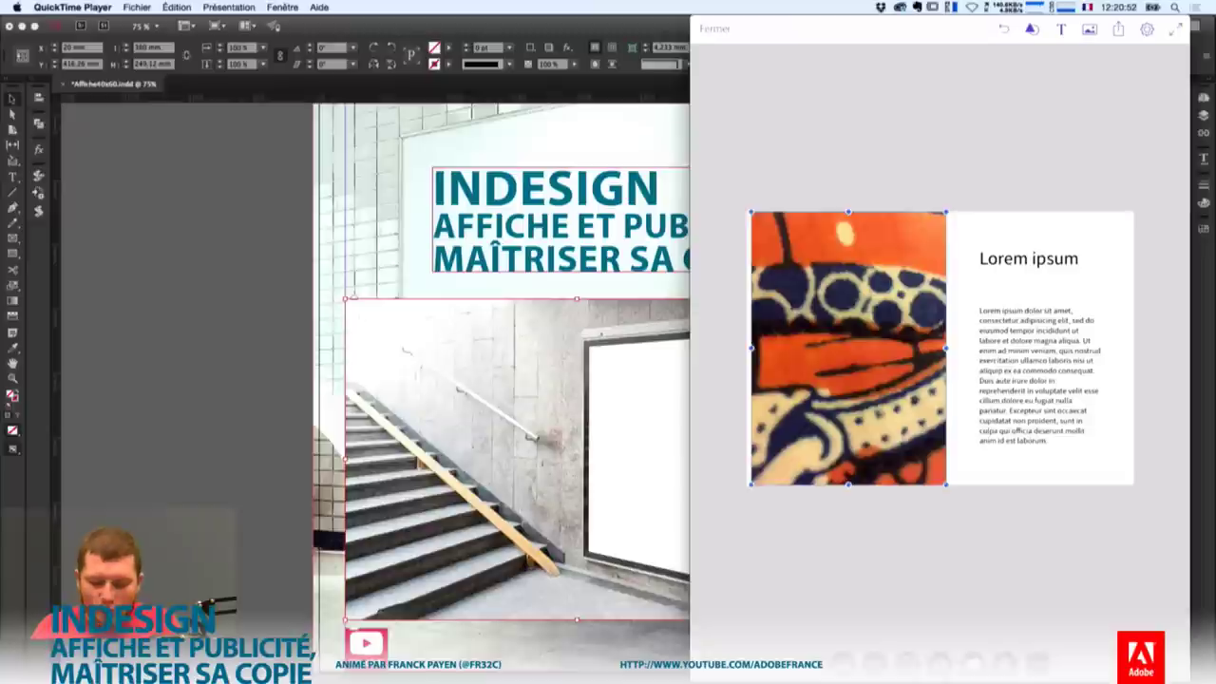
pyautogui.moveTo(945, 348); pyautogui.dragTo(921, 348)
pyautogui.click(1029, 259)
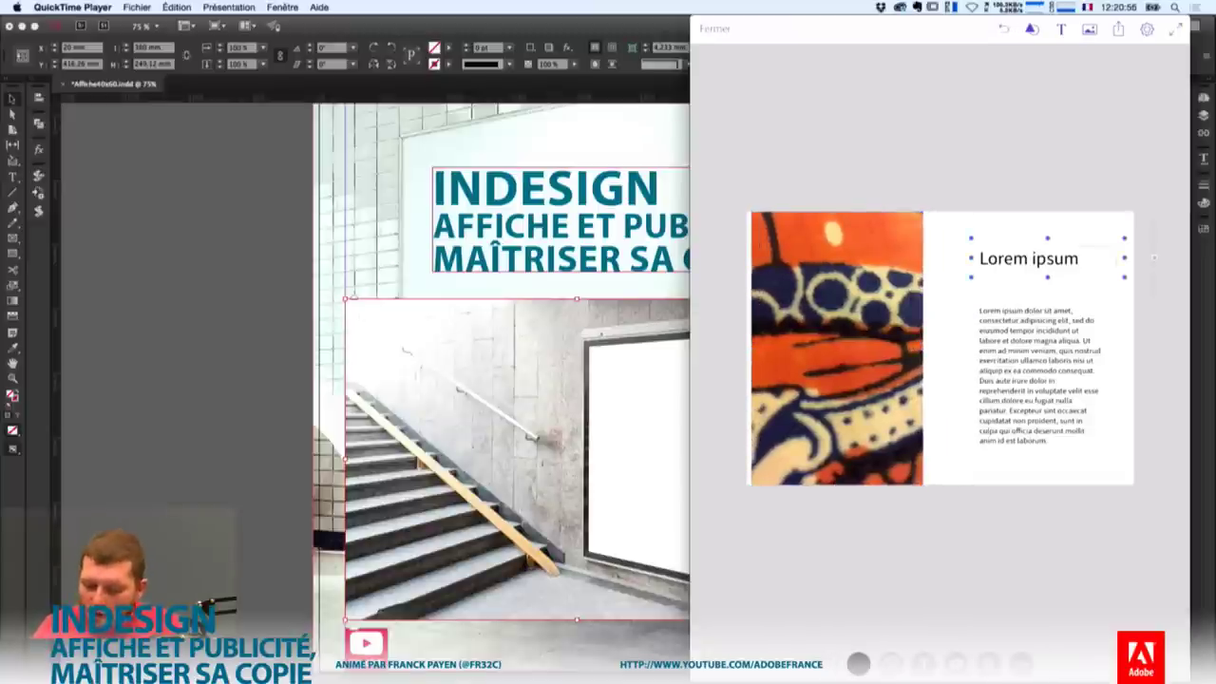
pyautogui.click(1118, 28)
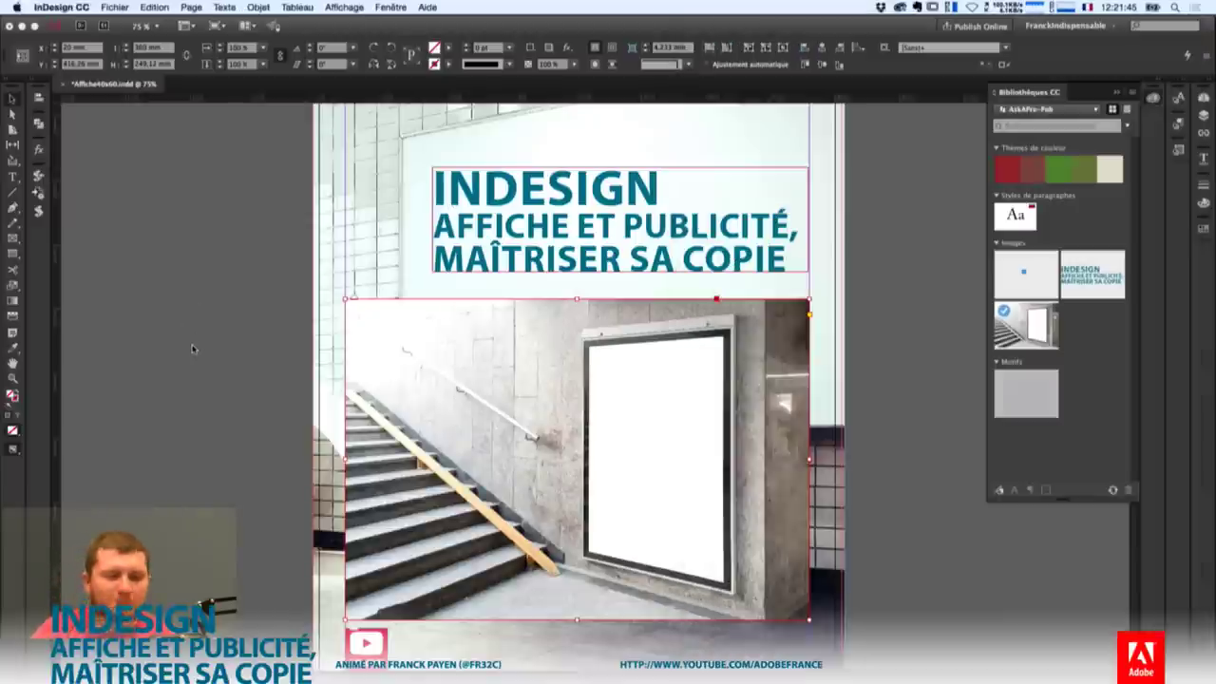
# Bring the InDesign poster window back in front of the QuickTime mirror.
pyautogui.click(191, 344)
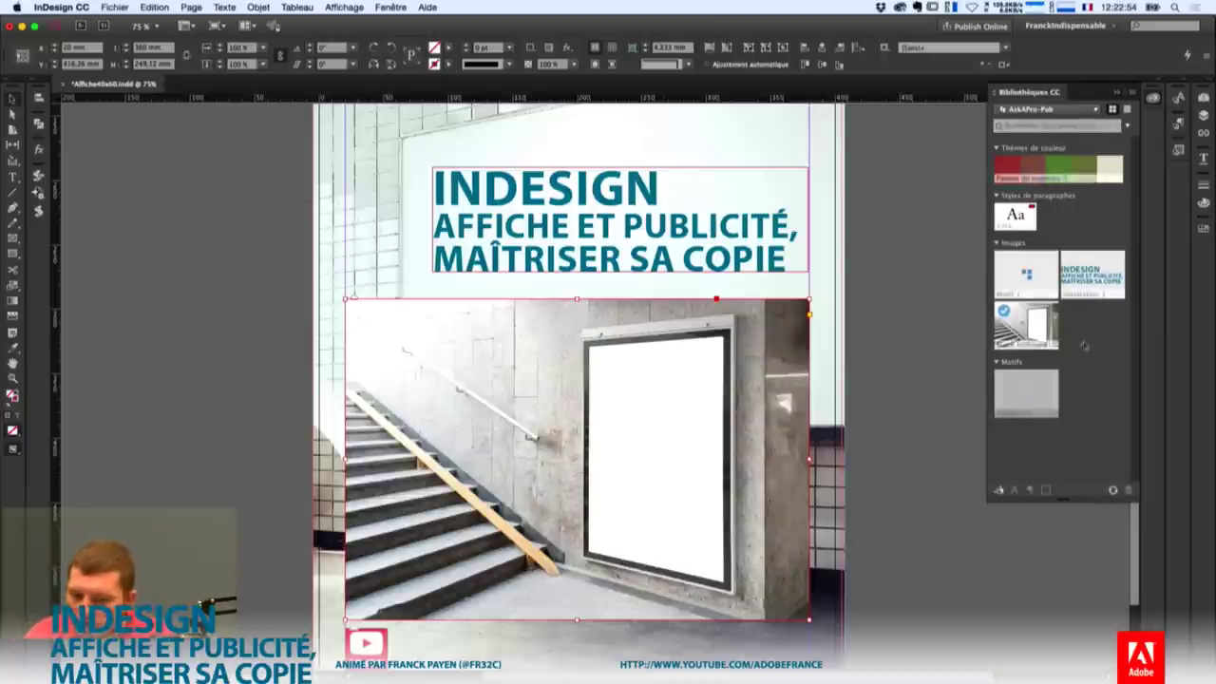
# Switch the CC Libraries panel to the Ask library and scroll through its items.
pyautogui.click(1045, 109)
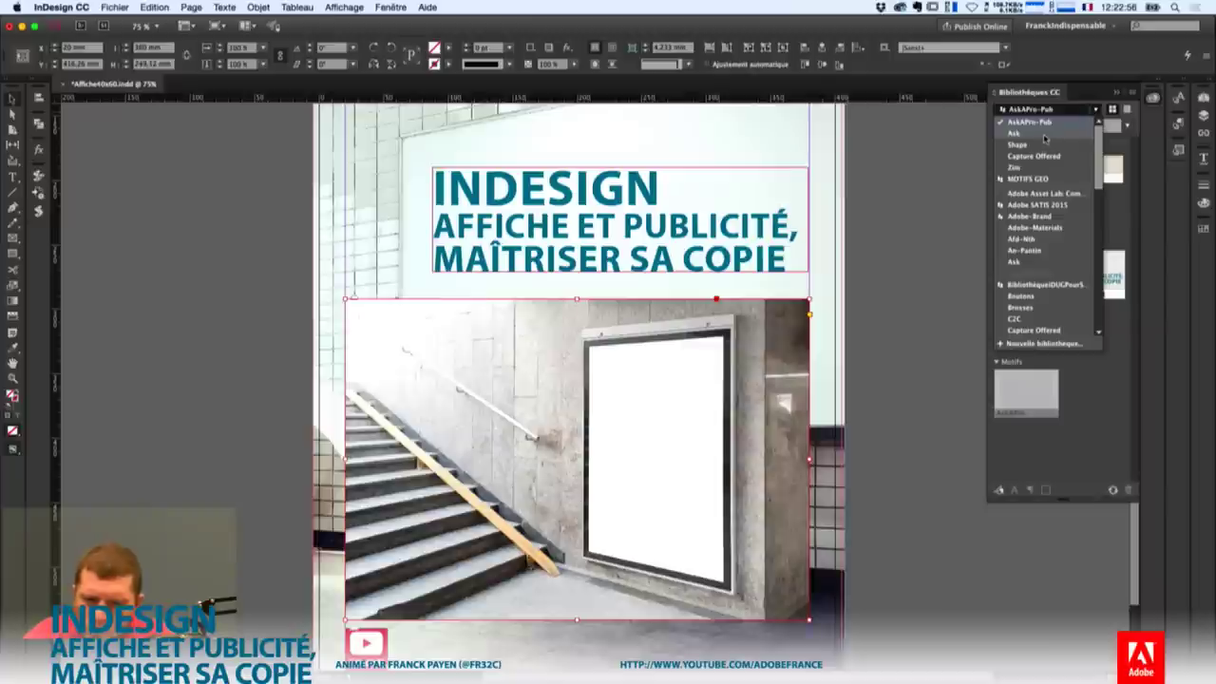
pyautogui.click(1045, 135)
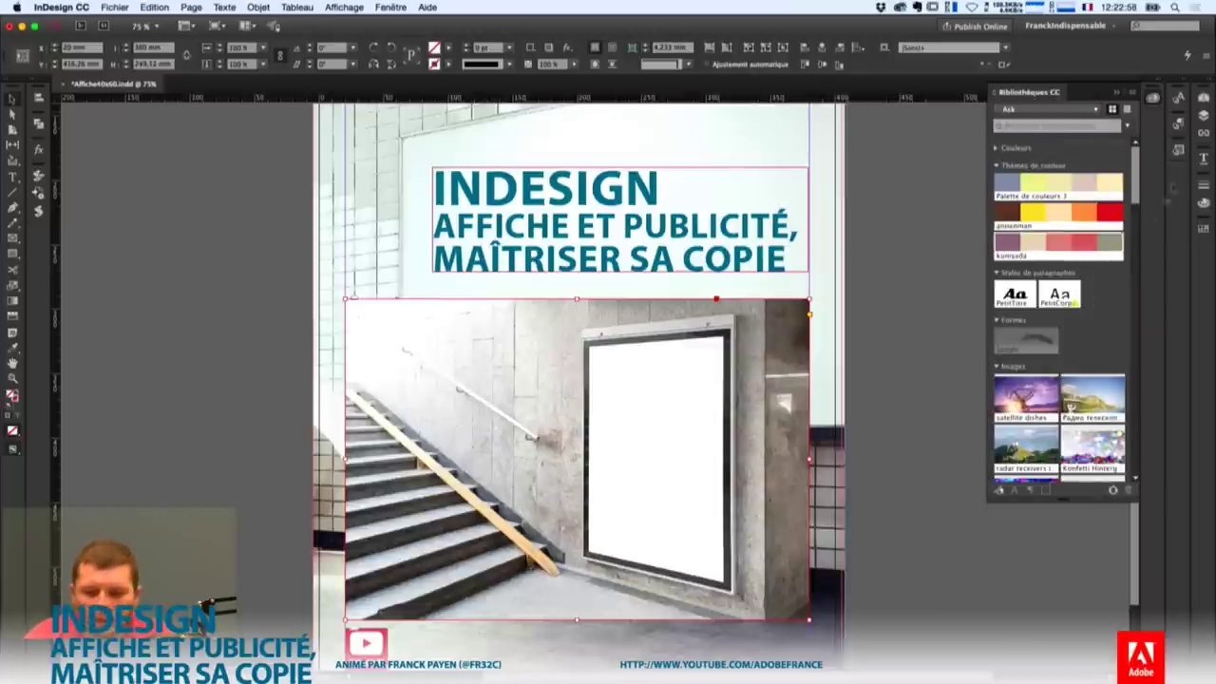
pyautogui.scroll(-3, 1132, 226)
pyautogui.scroll(-5, 1133, 226)
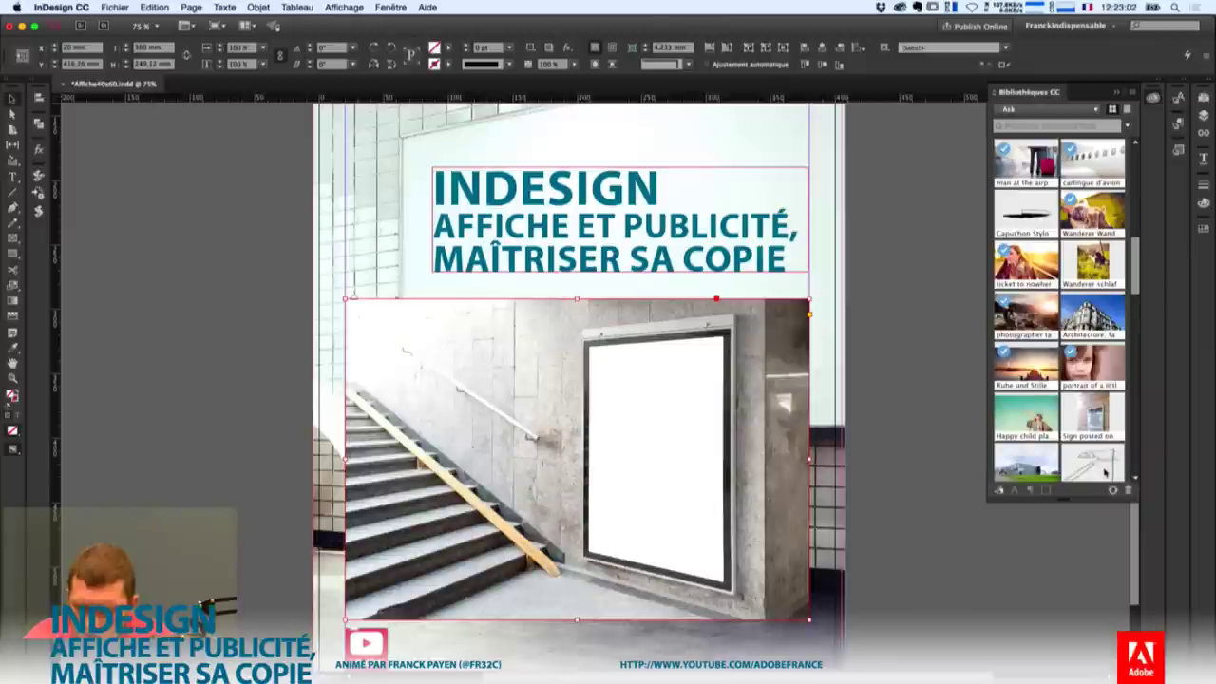
pyautogui.scroll(-3, 1135, 244)
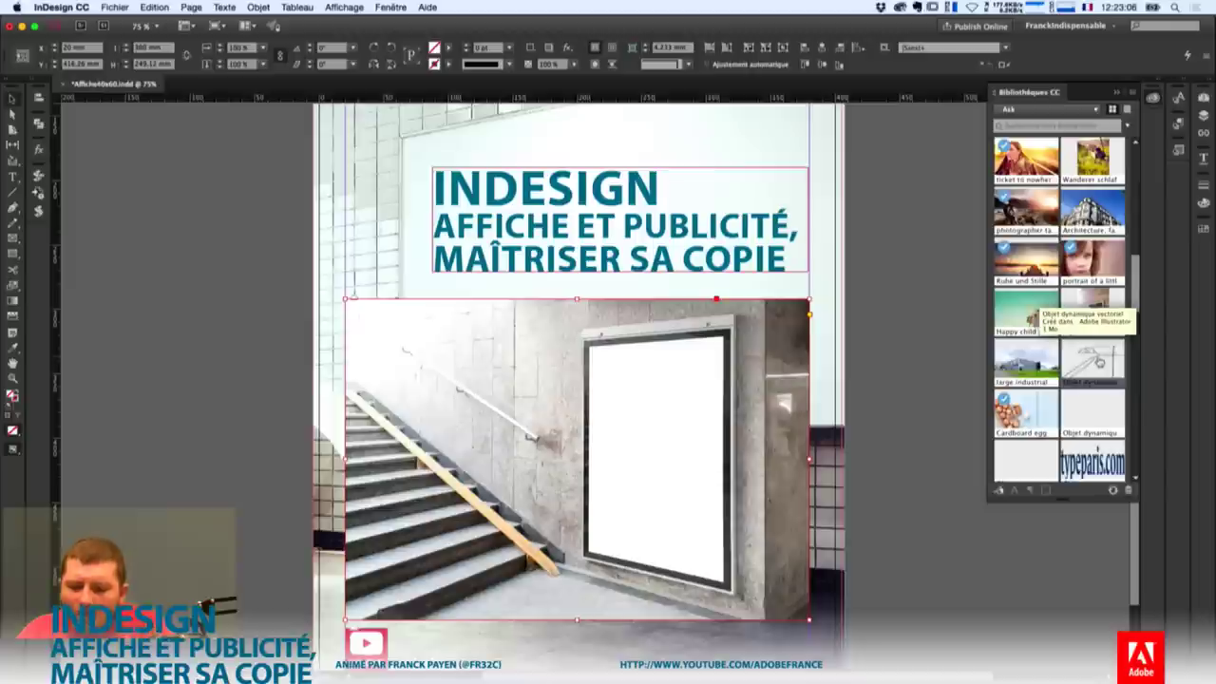
# Place and remove the Objet dynamique drawing, then delete the stairway photo frame.
pyautogui.moveTo(1093, 365); pyautogui.dragTo(628, 445)
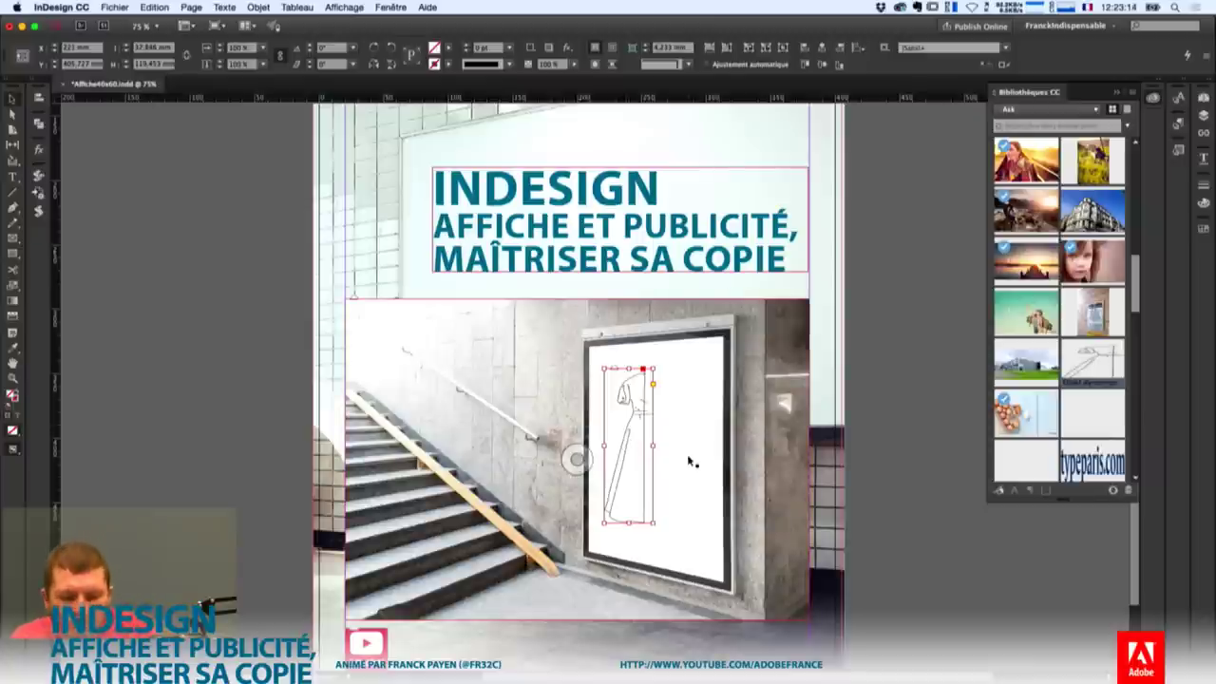
pyautogui.press('Delete')
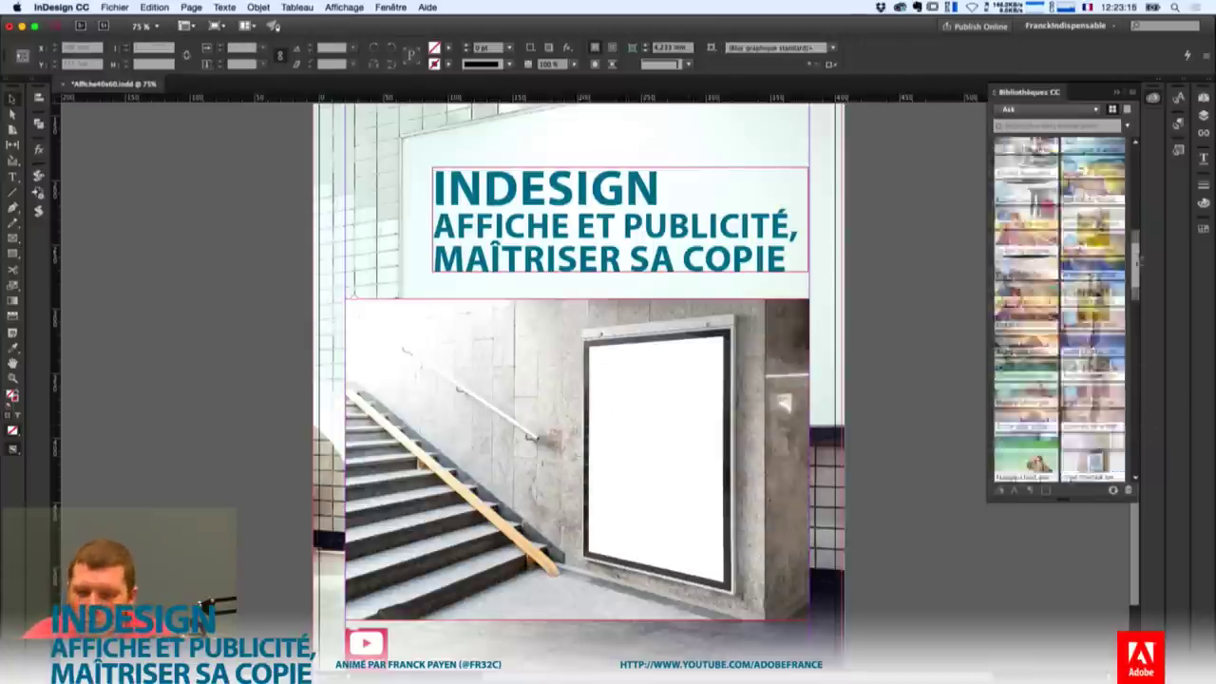
pyautogui.click(1126, 111)
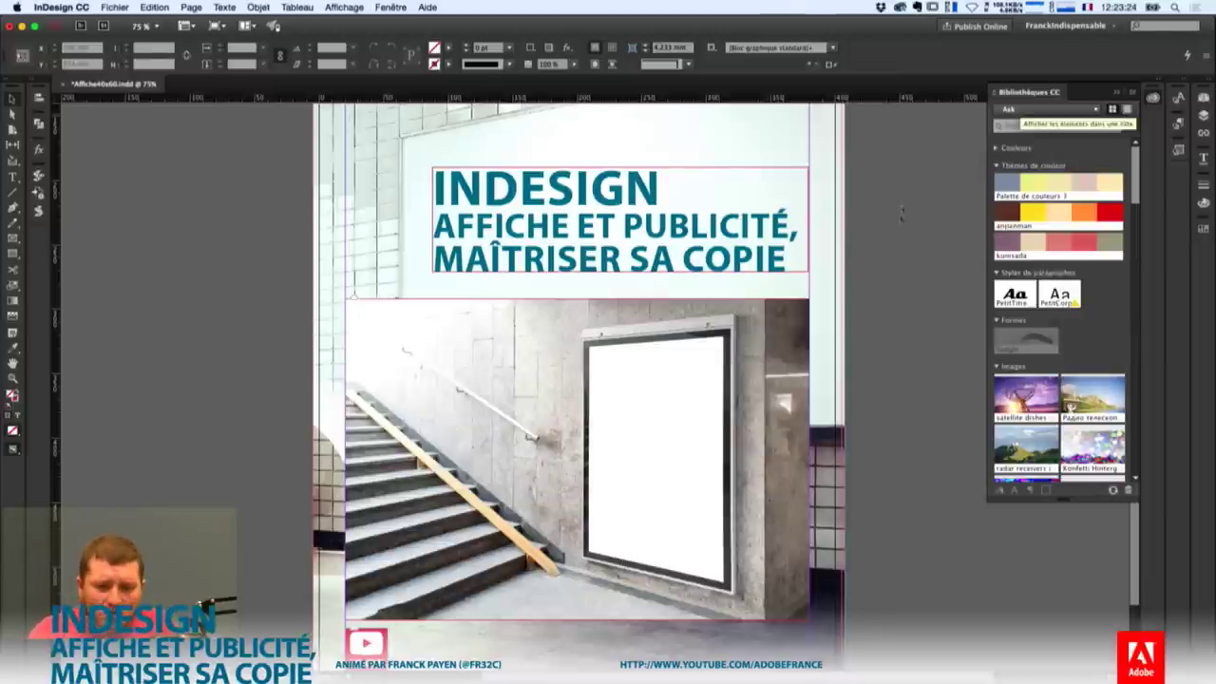
pyautogui.click(708, 450)
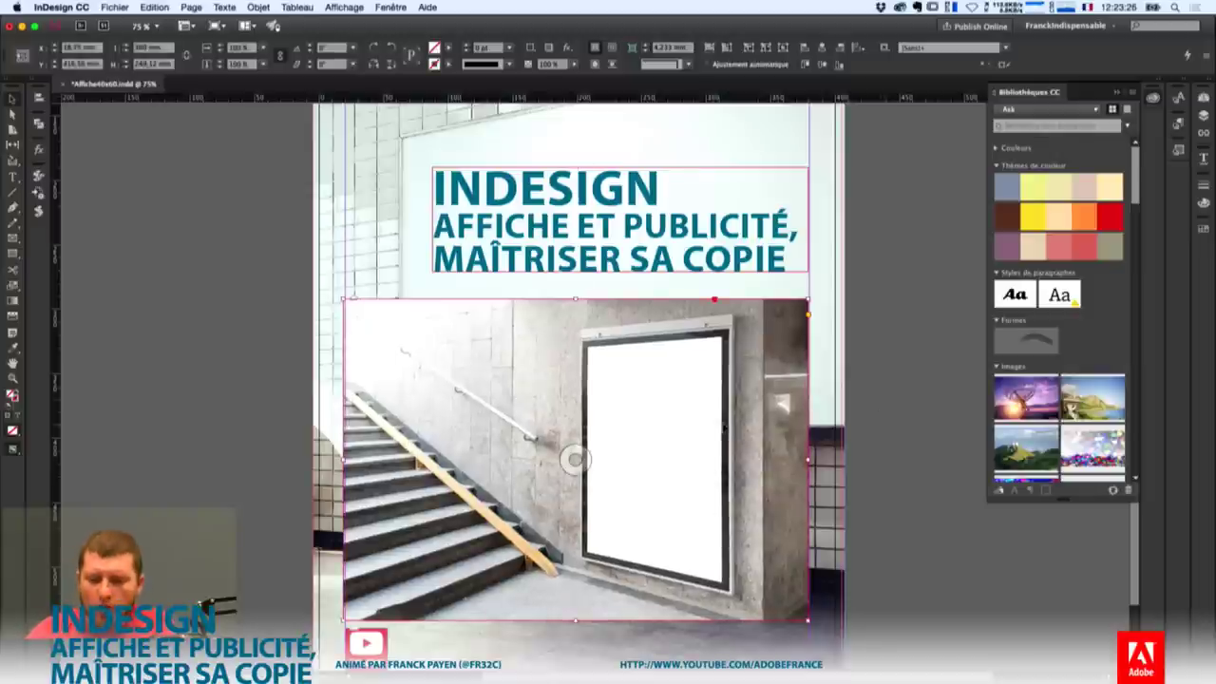
pyautogui.press('Delete')
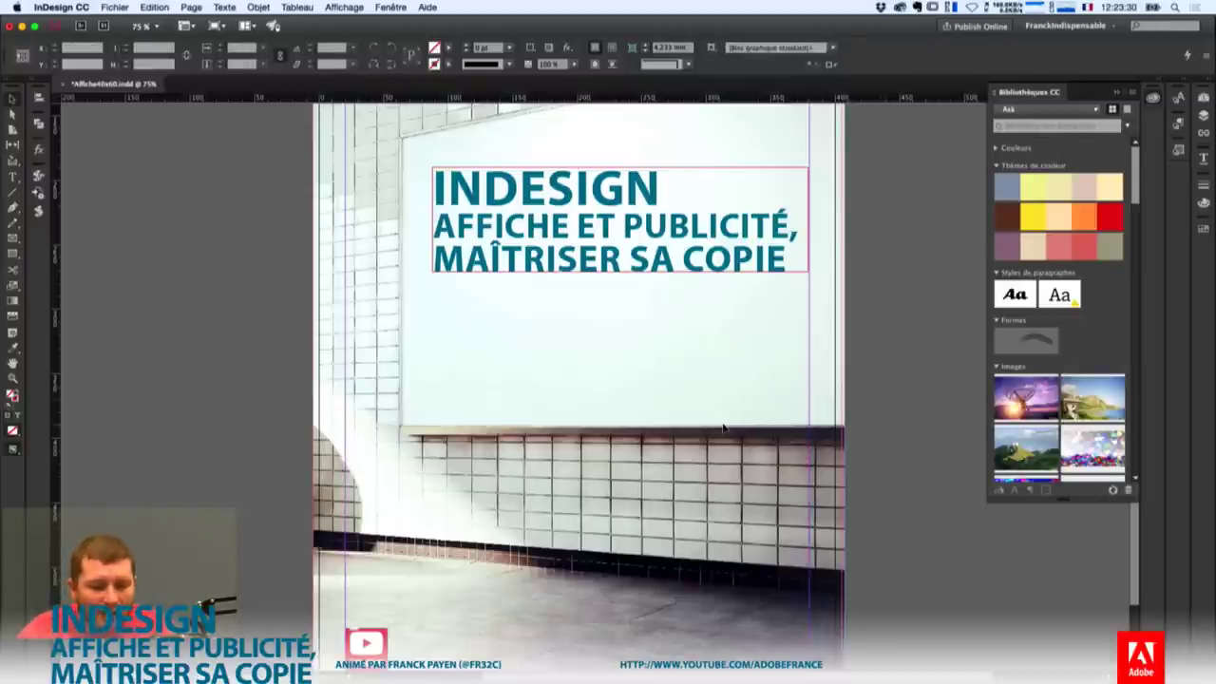
# Zoom out to 50%, close the CC Libraries panel, and select the headline and background frames.
pyautogui.press('super+minus')
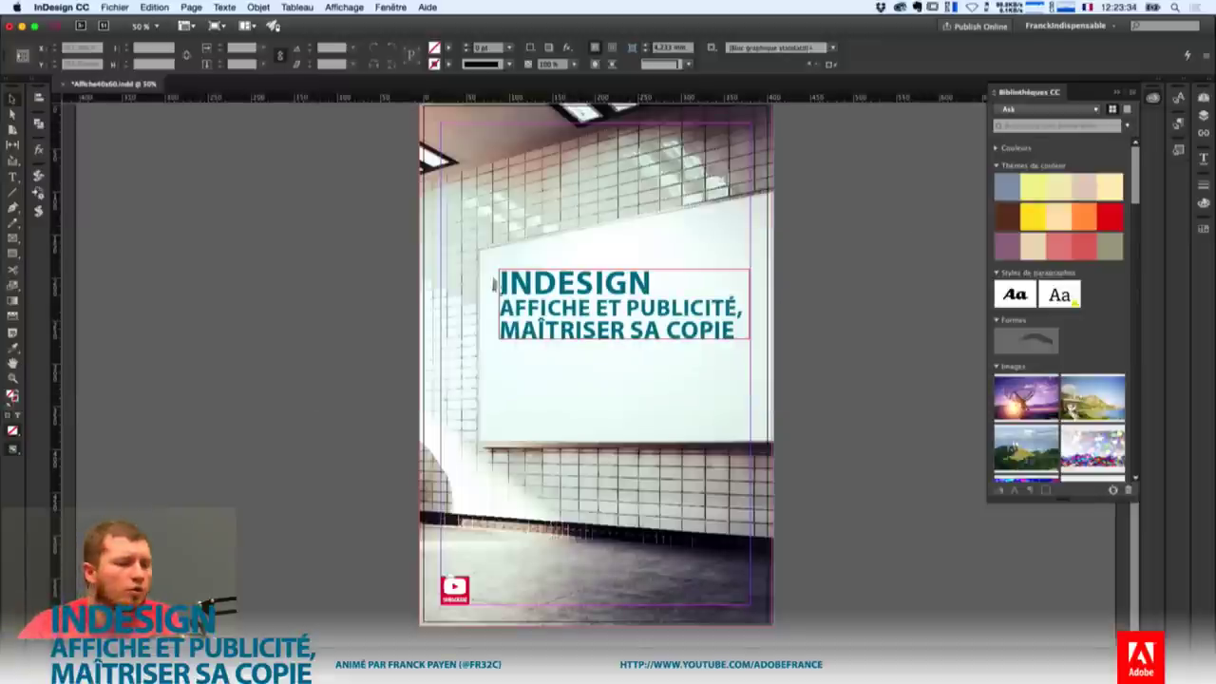
pyautogui.click(596, 365)
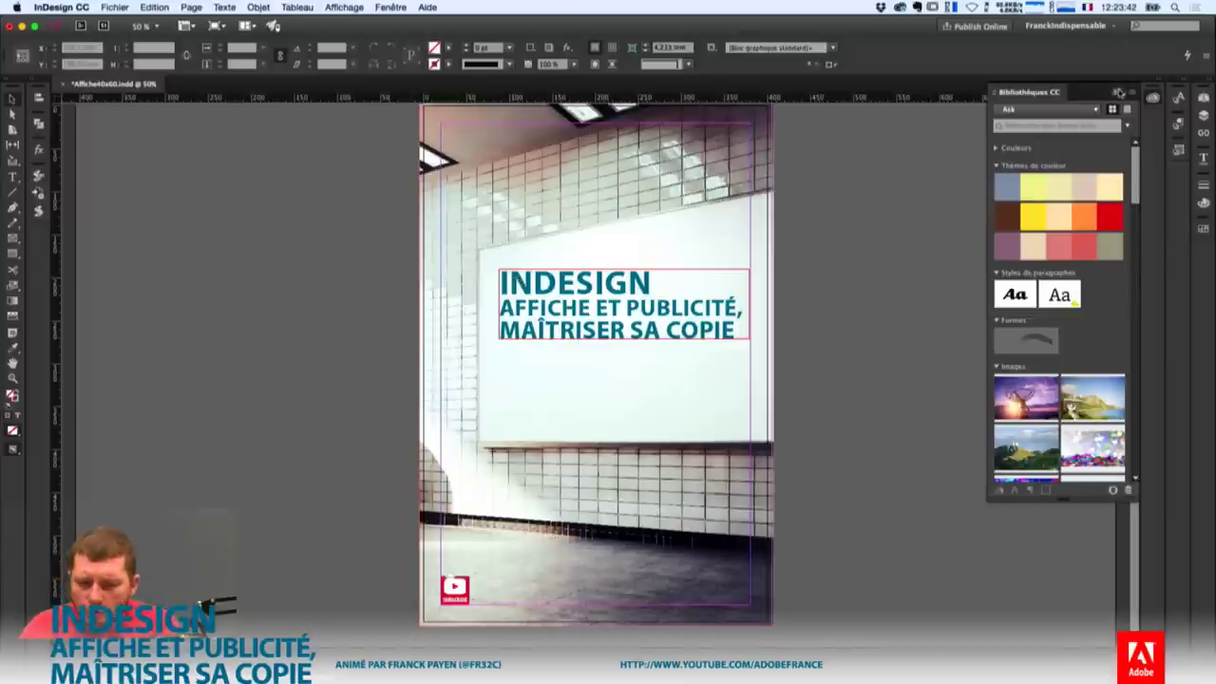
pyautogui.click(1118, 92)
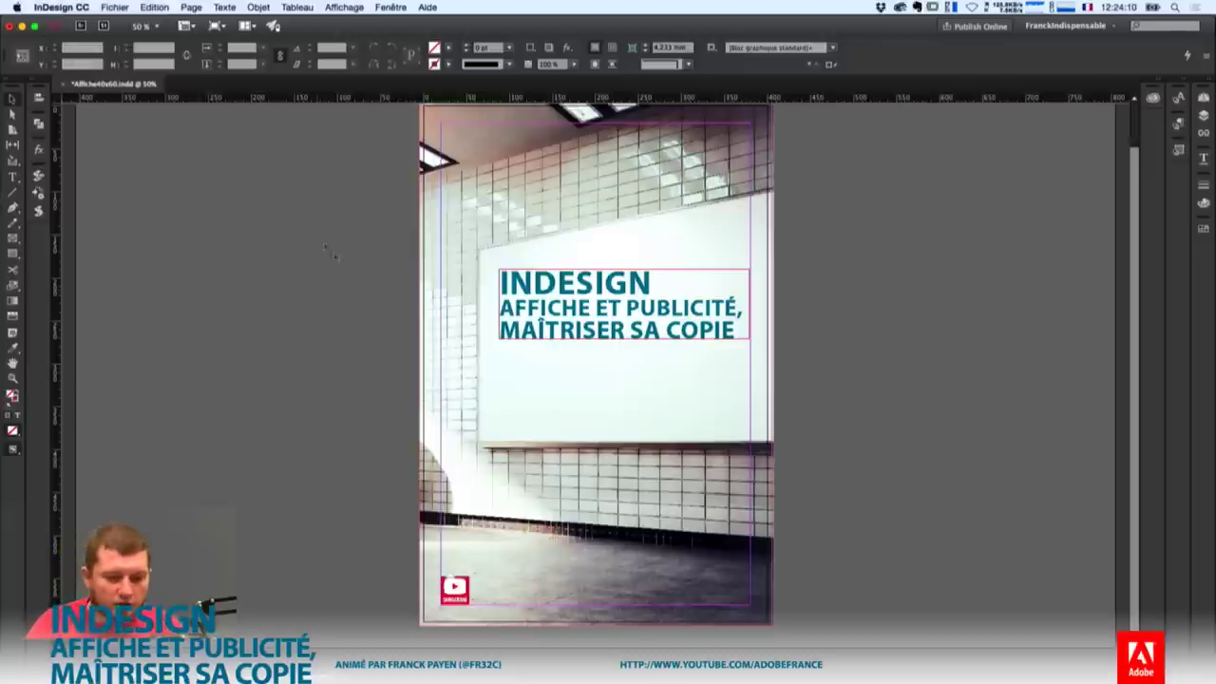
pyautogui.click(657, 314)
pyautogui.click(484, 295)
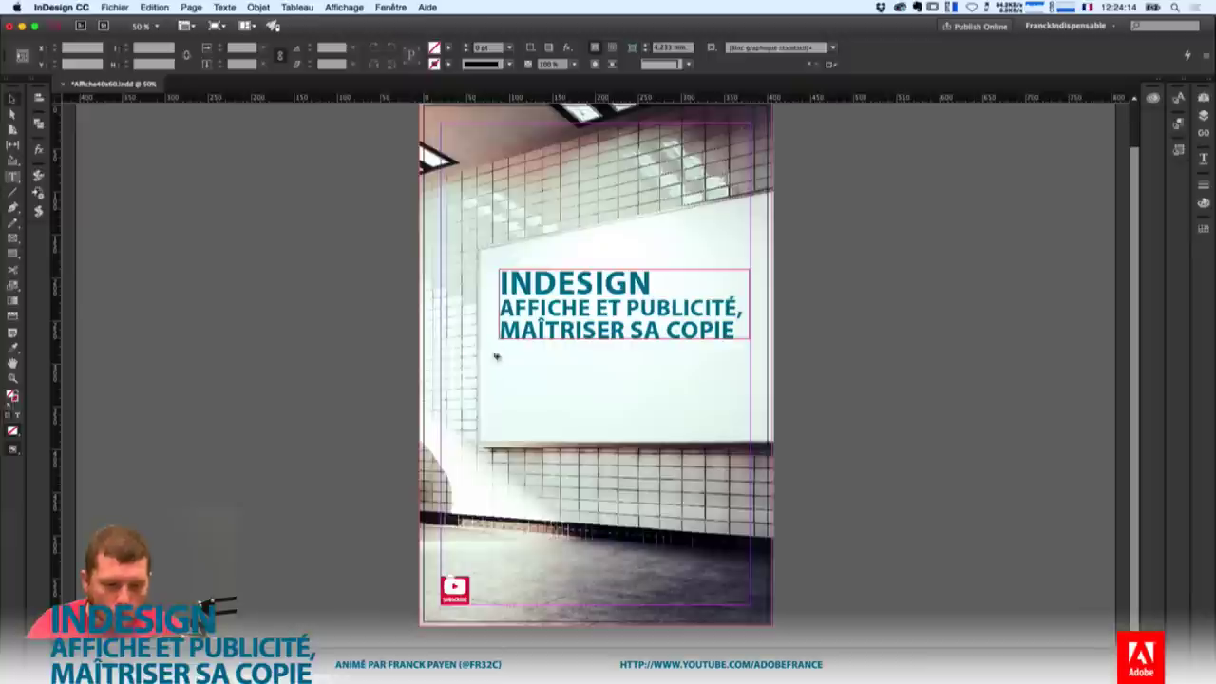
# Draw a text frame below the headline and fill it with placeholder text via Quick Apply.
pyautogui.press('t')
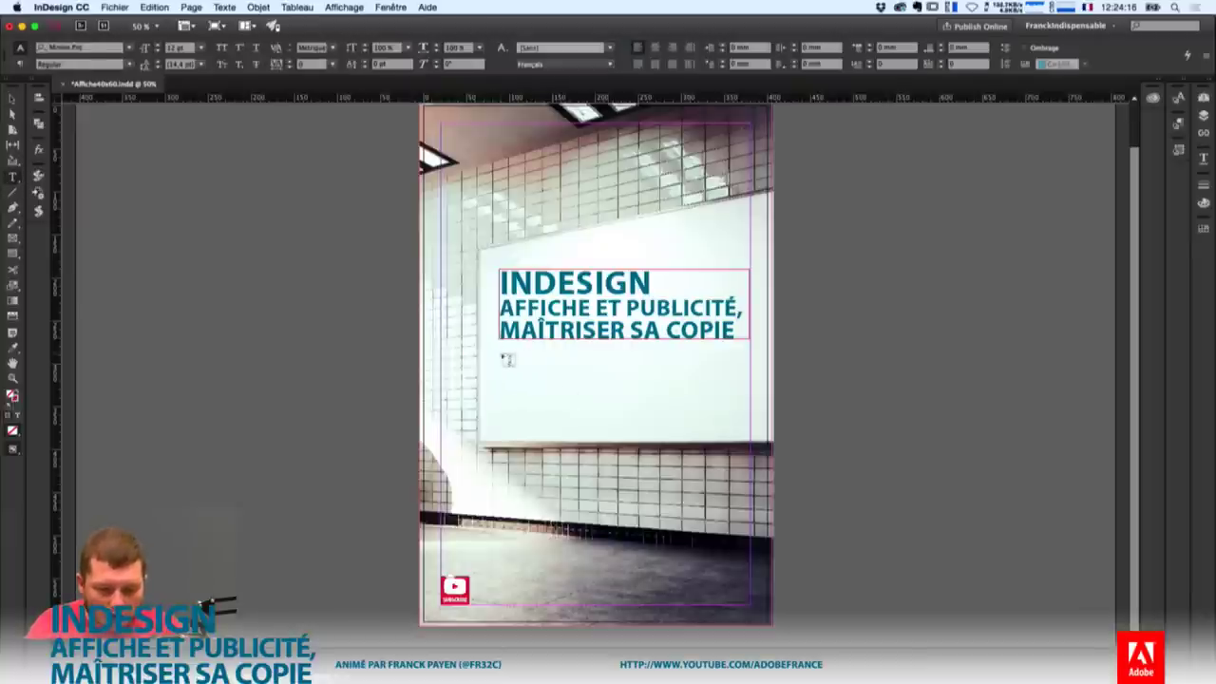
pyautogui.moveTo(499, 352); pyautogui.dragTo(660, 444)
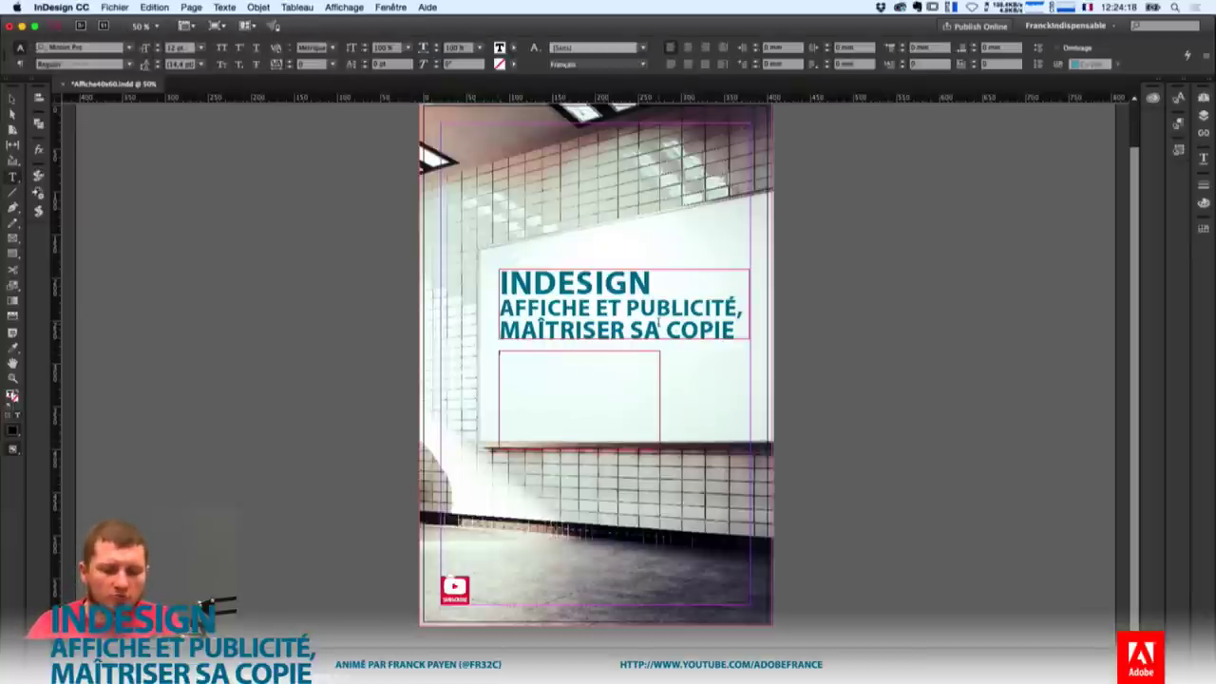
pyautogui.press('super+Return')
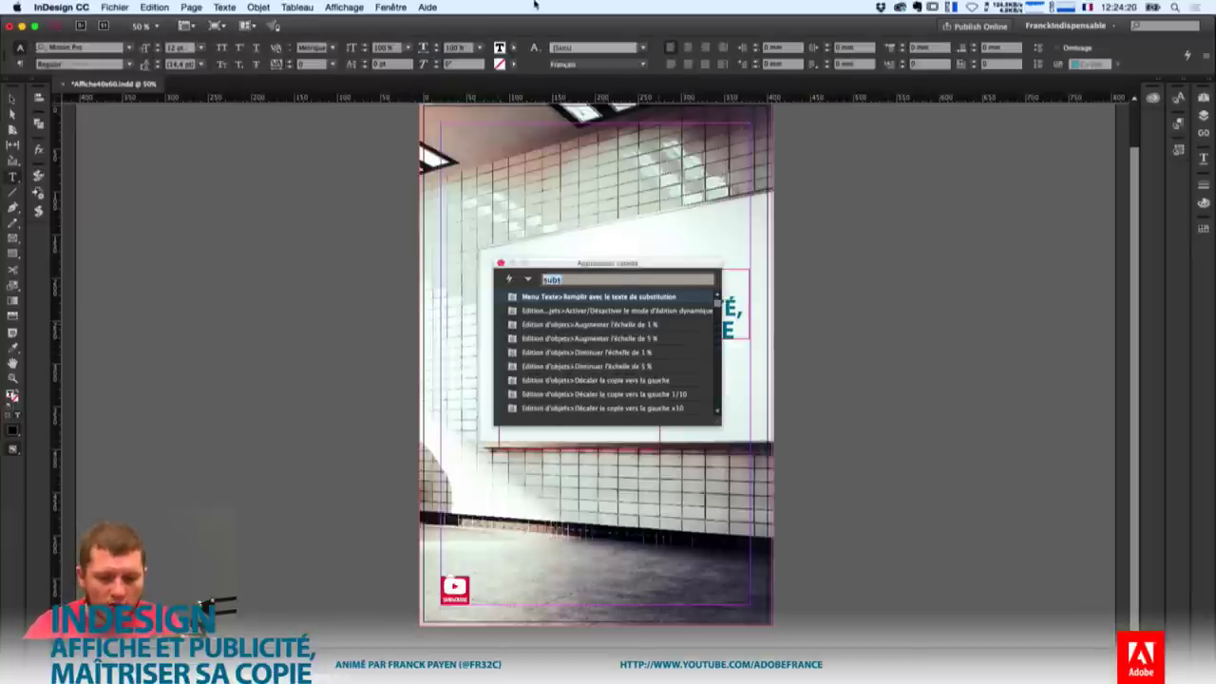
pyautogui.press('Return')
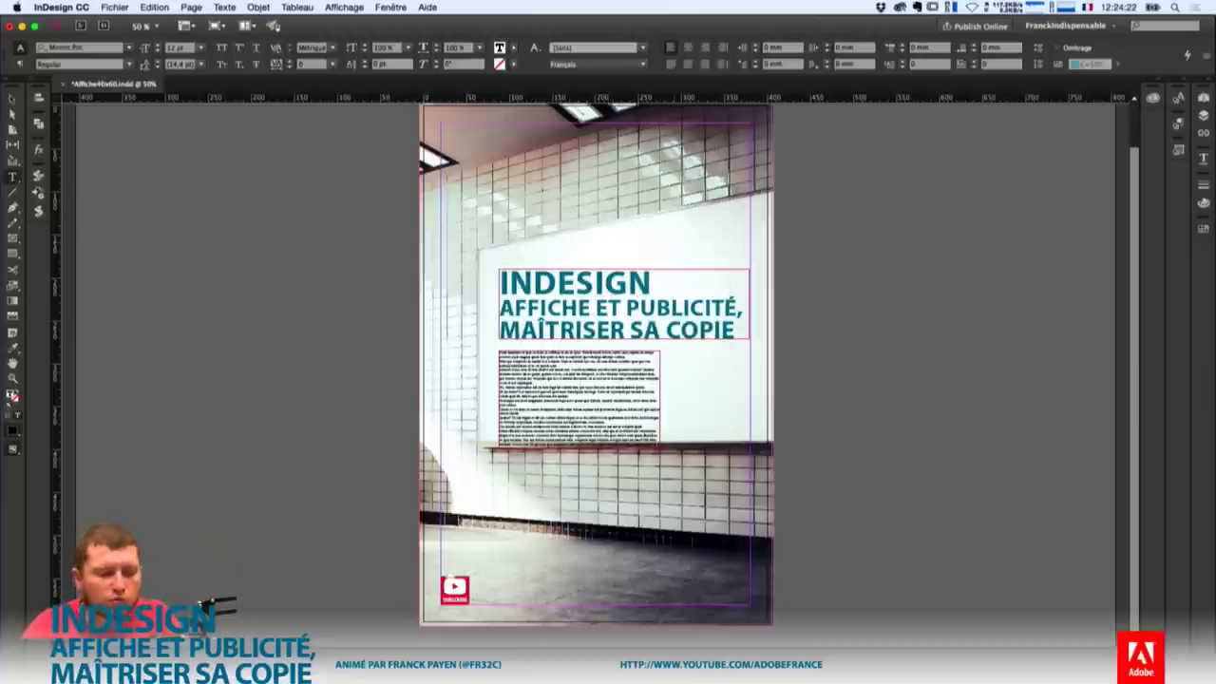
# Give all the placeholder text the headline's formatting with the eyedropper, then make it sentence case.
pyautogui.press('super+a')
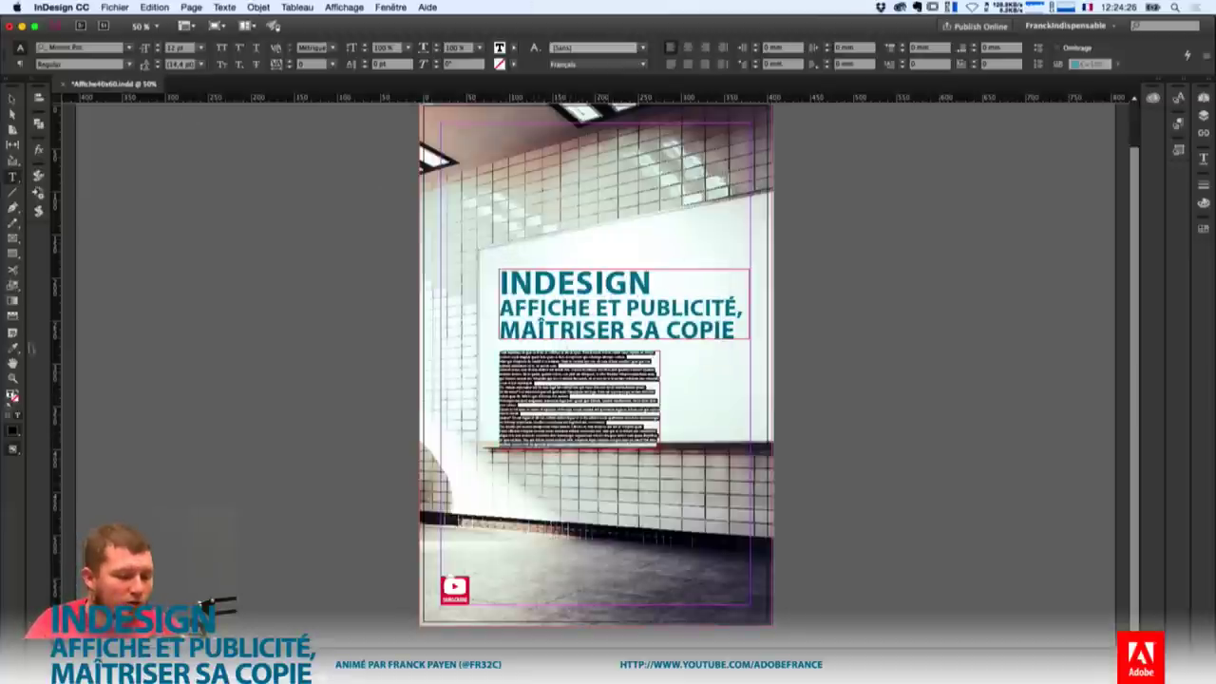
pyautogui.click(14, 348)
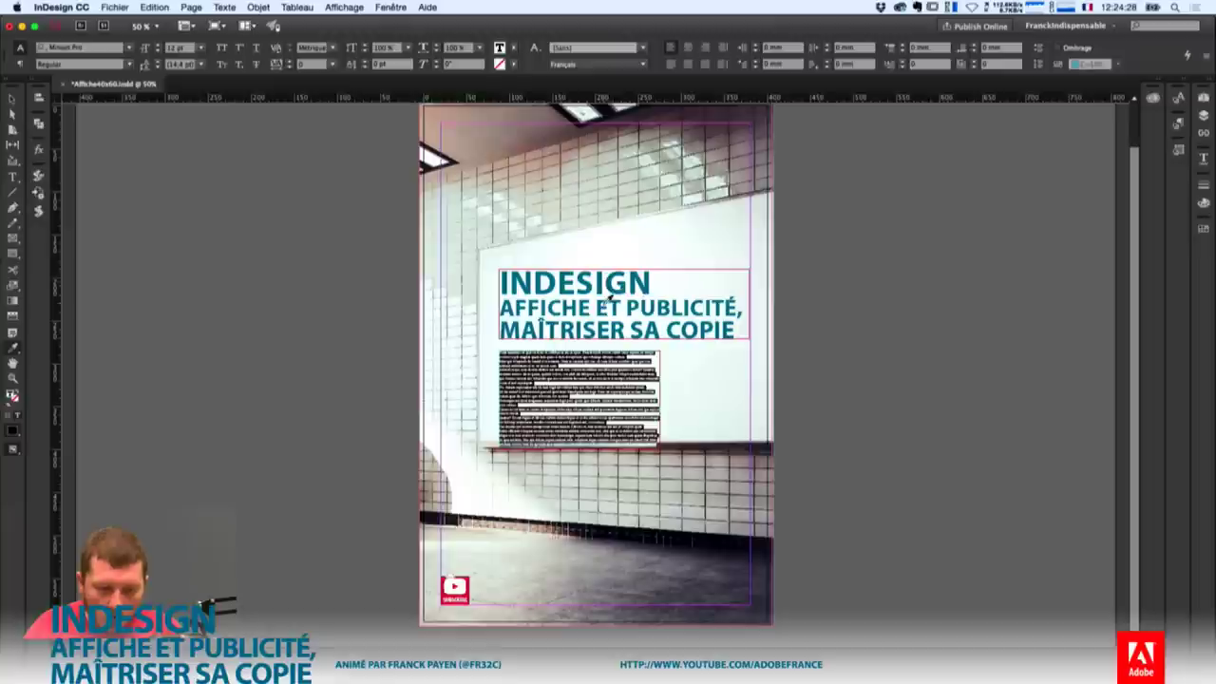
pyautogui.click(608, 304)
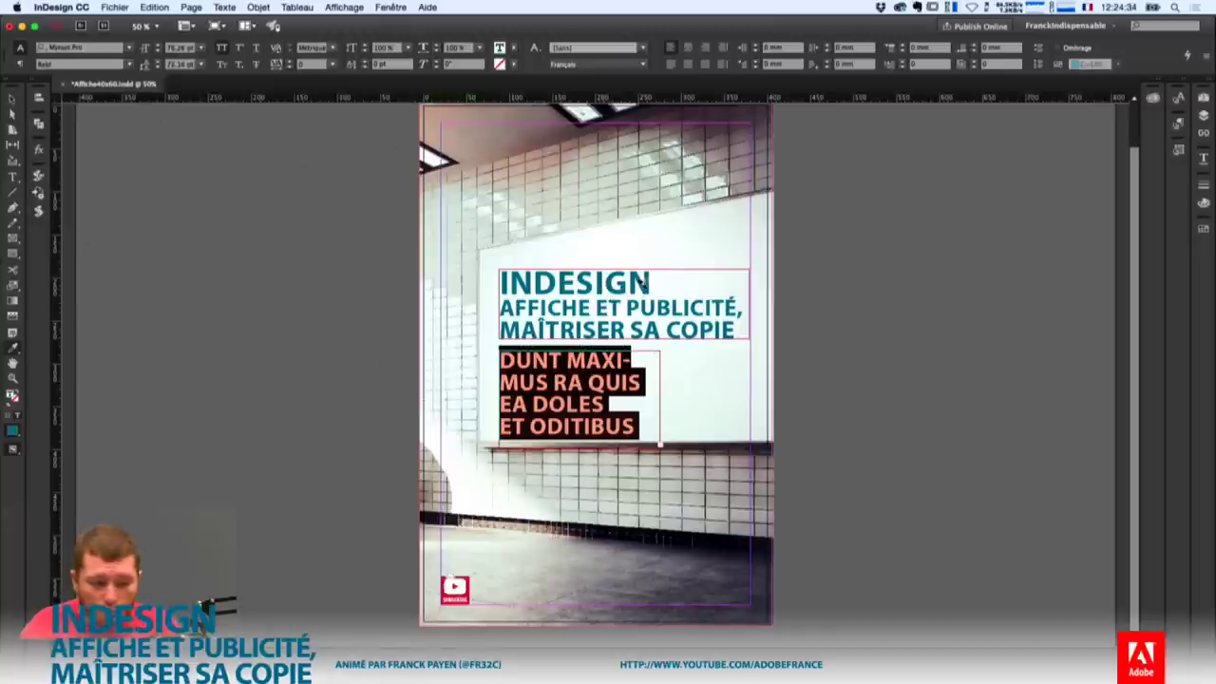
pyautogui.press('t')
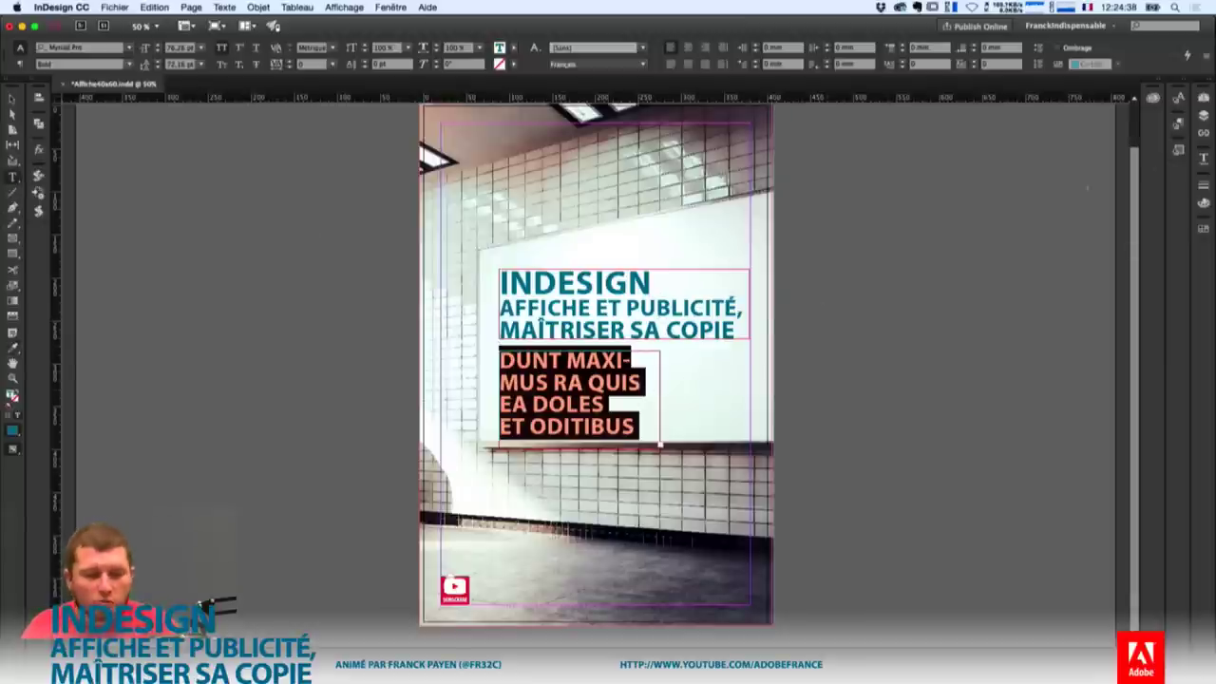
pyautogui.press('super+shift+k')
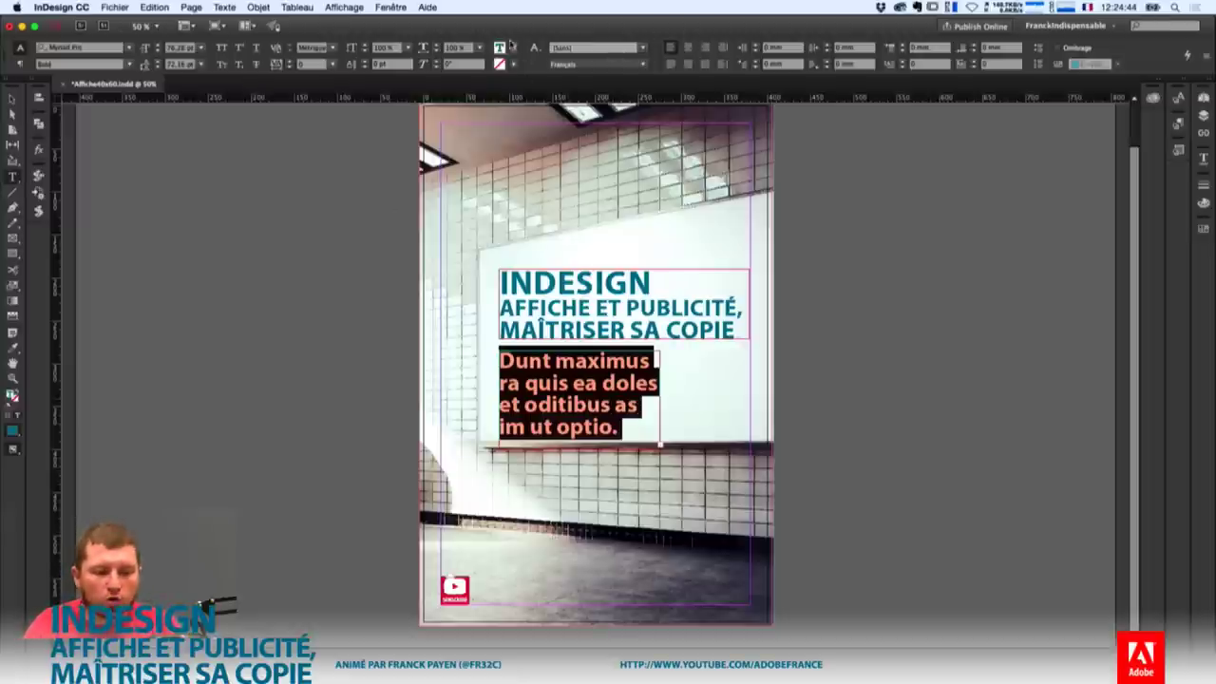
# Set the body text to Regular weight, shrink its size, and try 50 pt leading.
pyautogui.click(129, 64)
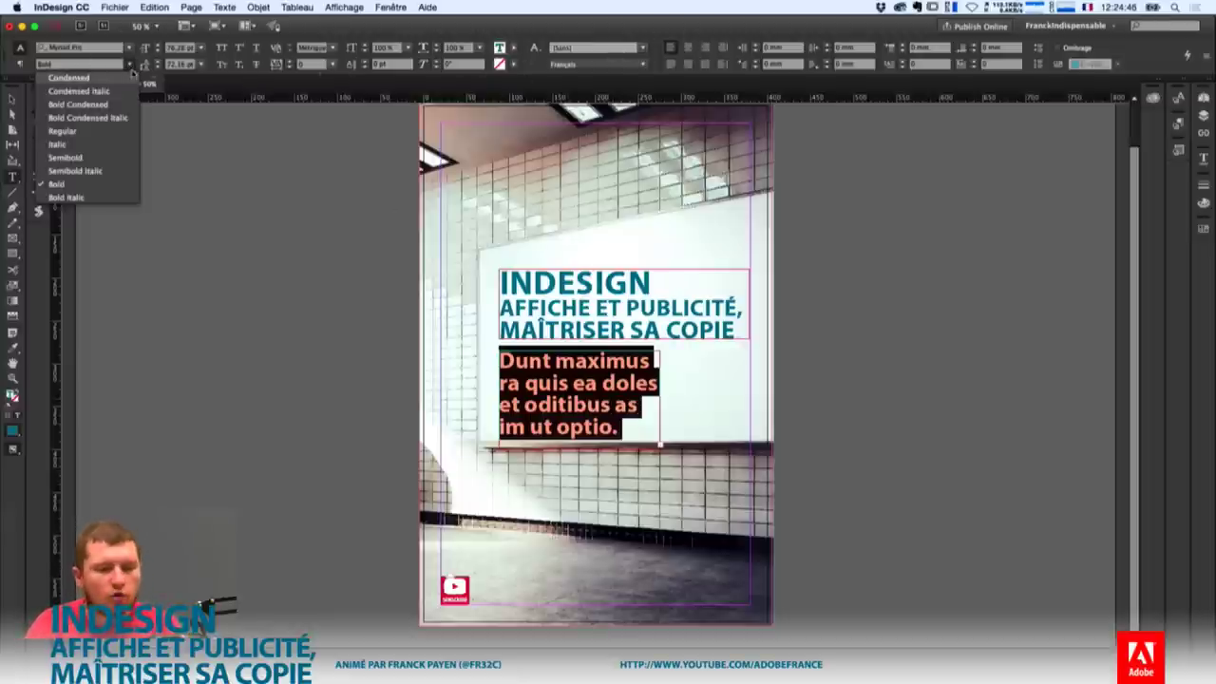
pyautogui.click(99, 135)
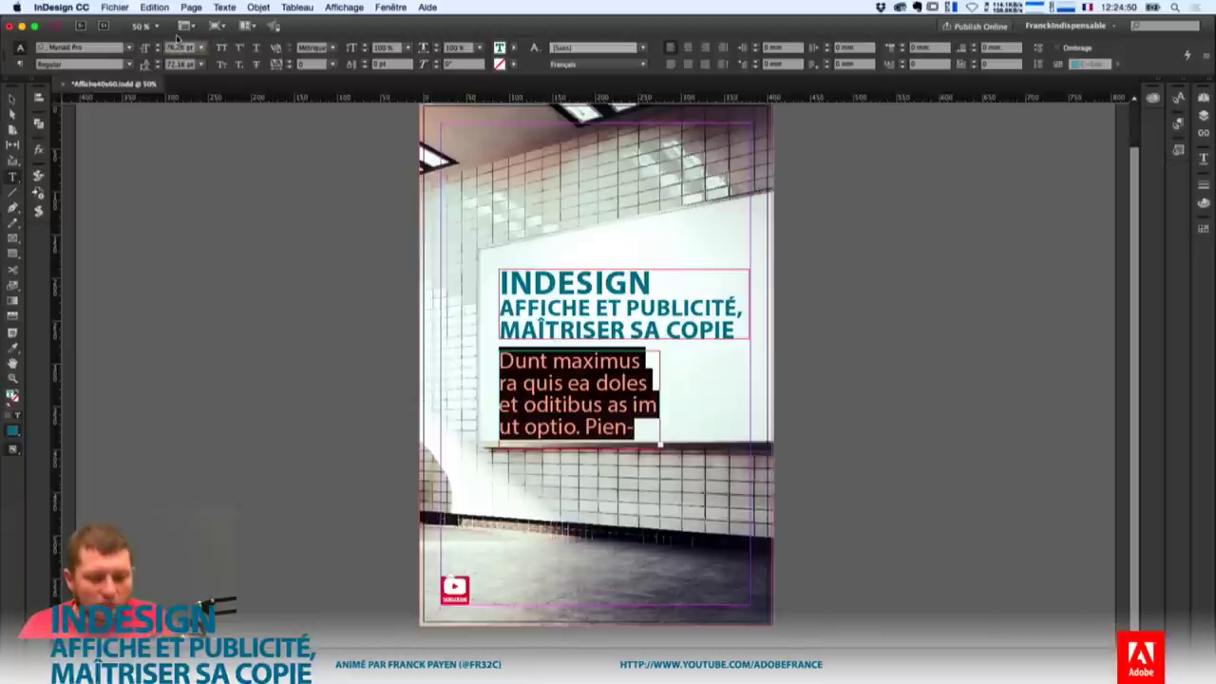
pyautogui.hotkey('shift', 'Down')
pyautogui.hotkey('shift', 'Down')
pyautogui.hotkey('shift', 'Down')
pyautogui.hotkey('shift', 'Down')
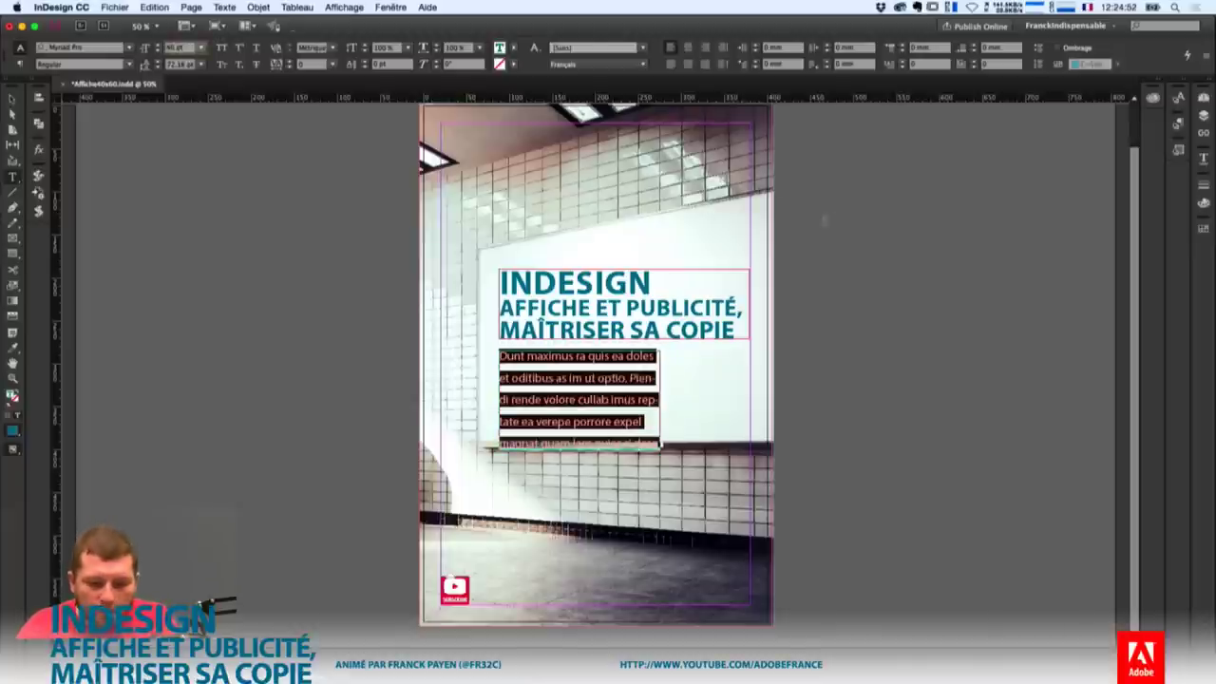
pyautogui.hotkey('shift', 'Down')
pyautogui.hotkey('shift', 'Down')
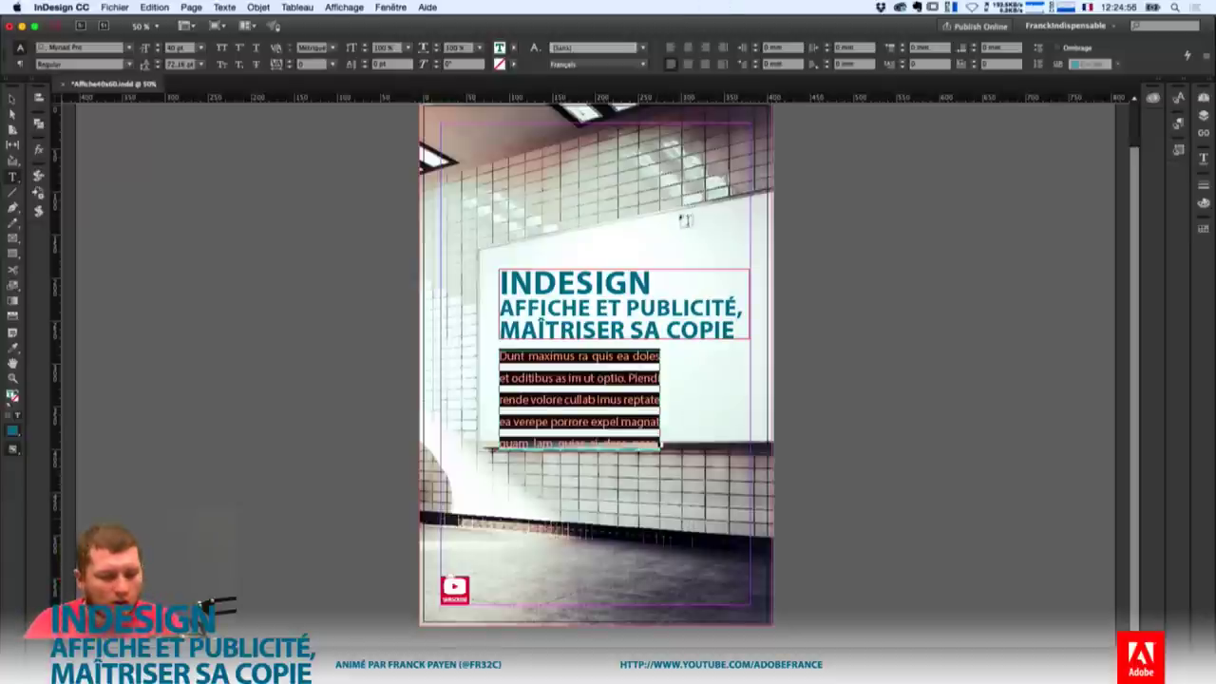
pyautogui.click(185, 52)
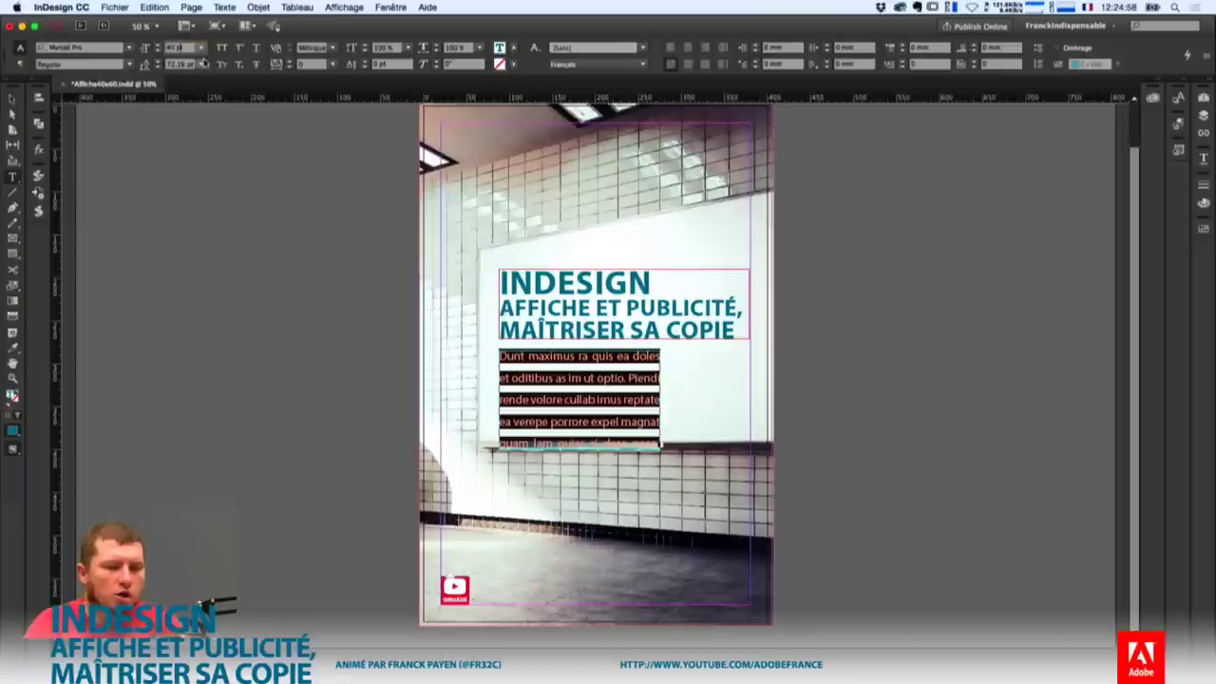
pyautogui.press('Tab')
pyautogui.write('50')
pyautogui.press('Return')
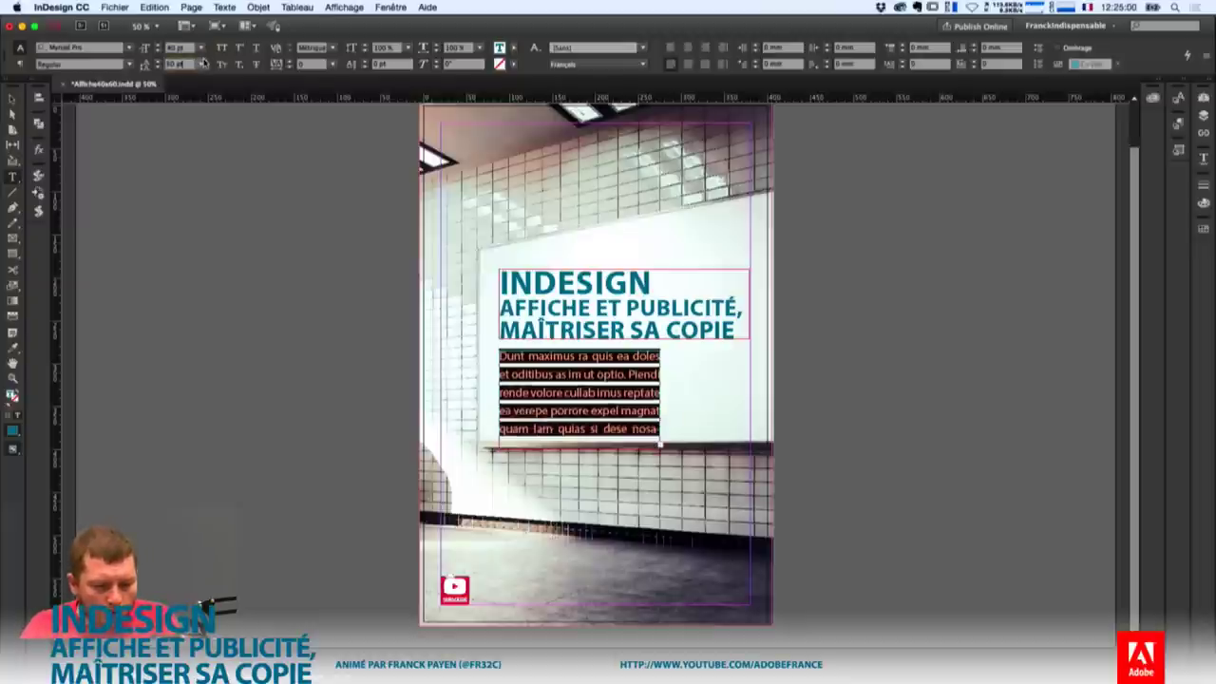
# Set the body text to 30 pt with 40 pt leading, then zoom to 75%.
pyautogui.hotkey('shift', 'Tab')
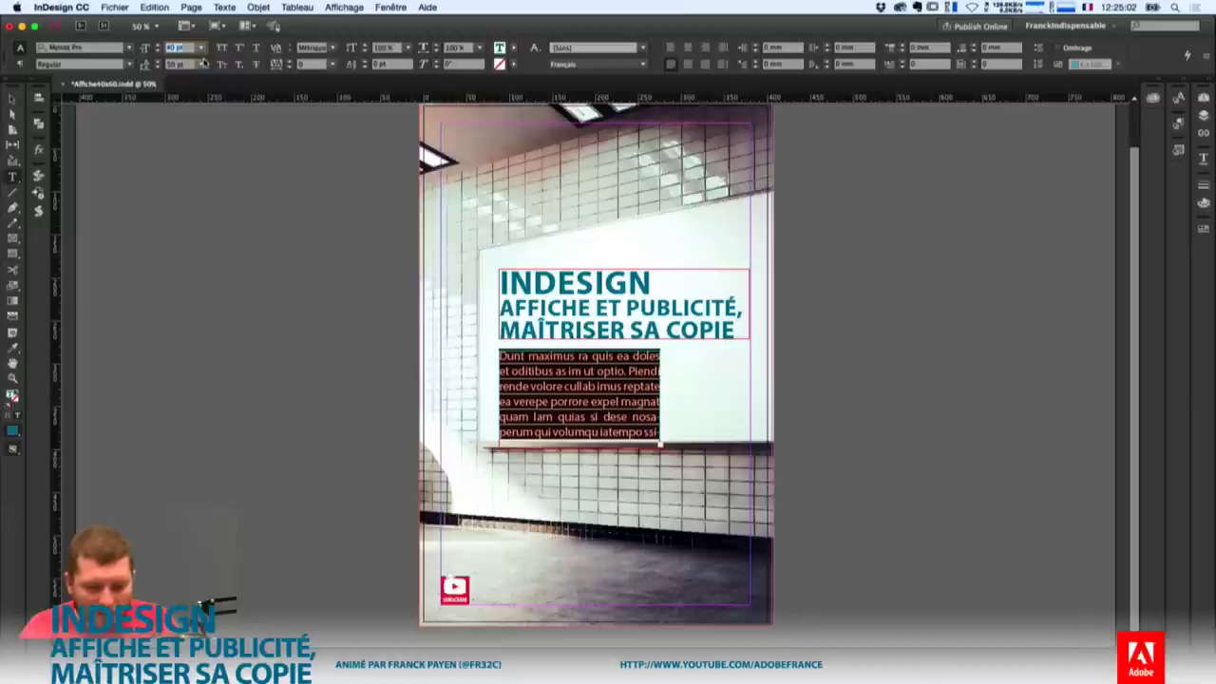
pyautogui.write('30')
pyautogui.press('Return')
pyautogui.press('Tab')
pyautogui.write('40')
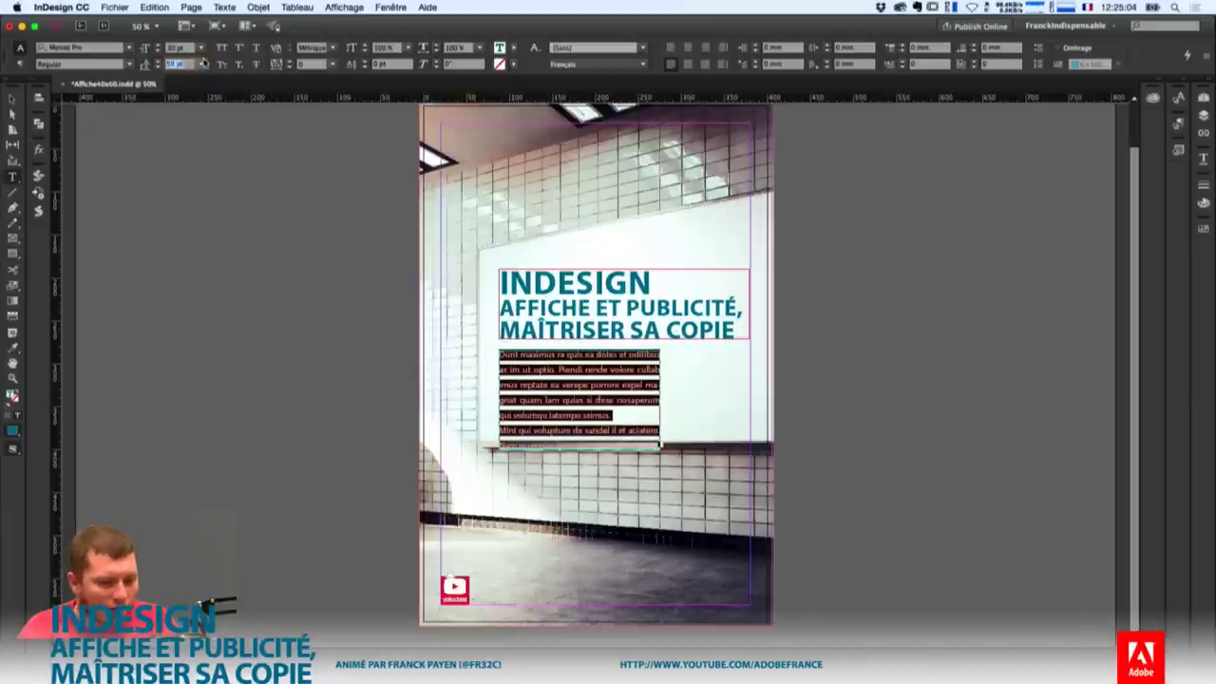
pyautogui.press('Return')
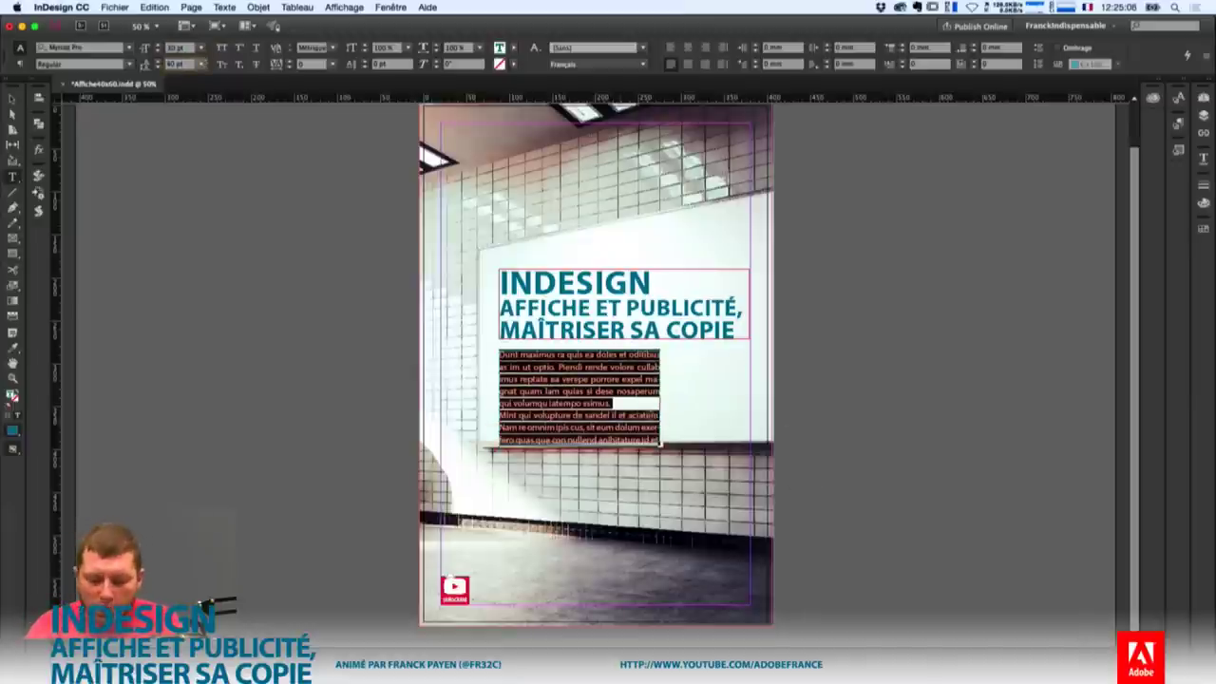
pyautogui.click(671, 439)
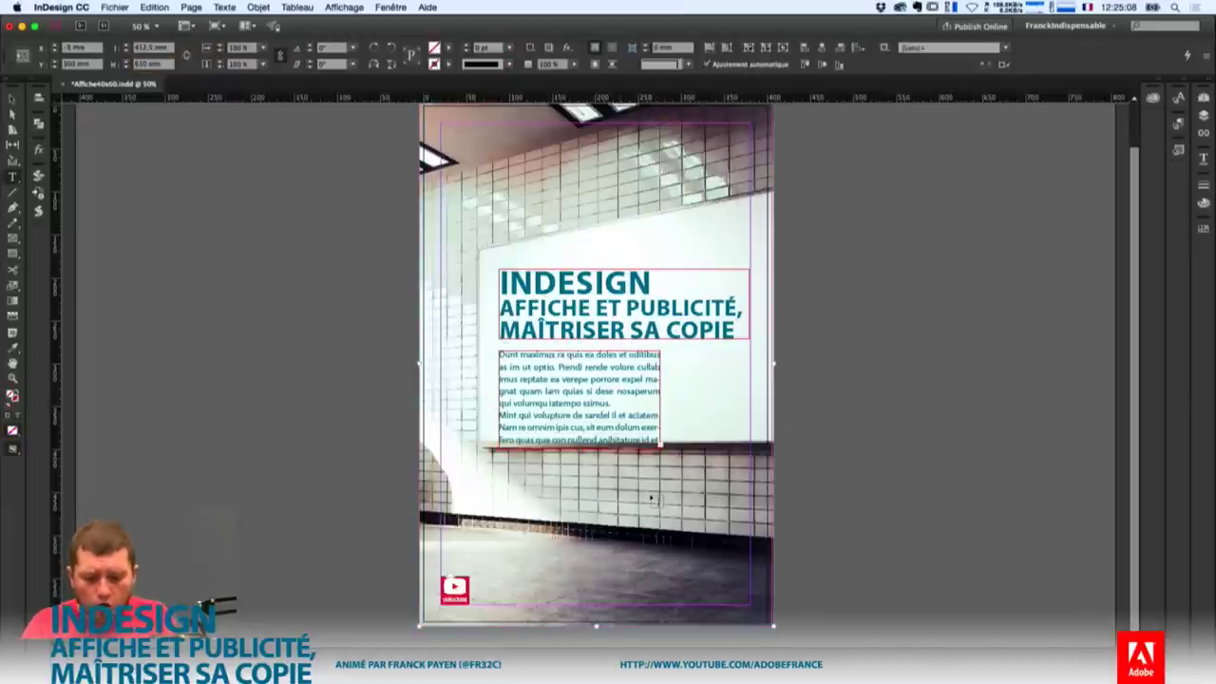
pyautogui.press('super+equal')
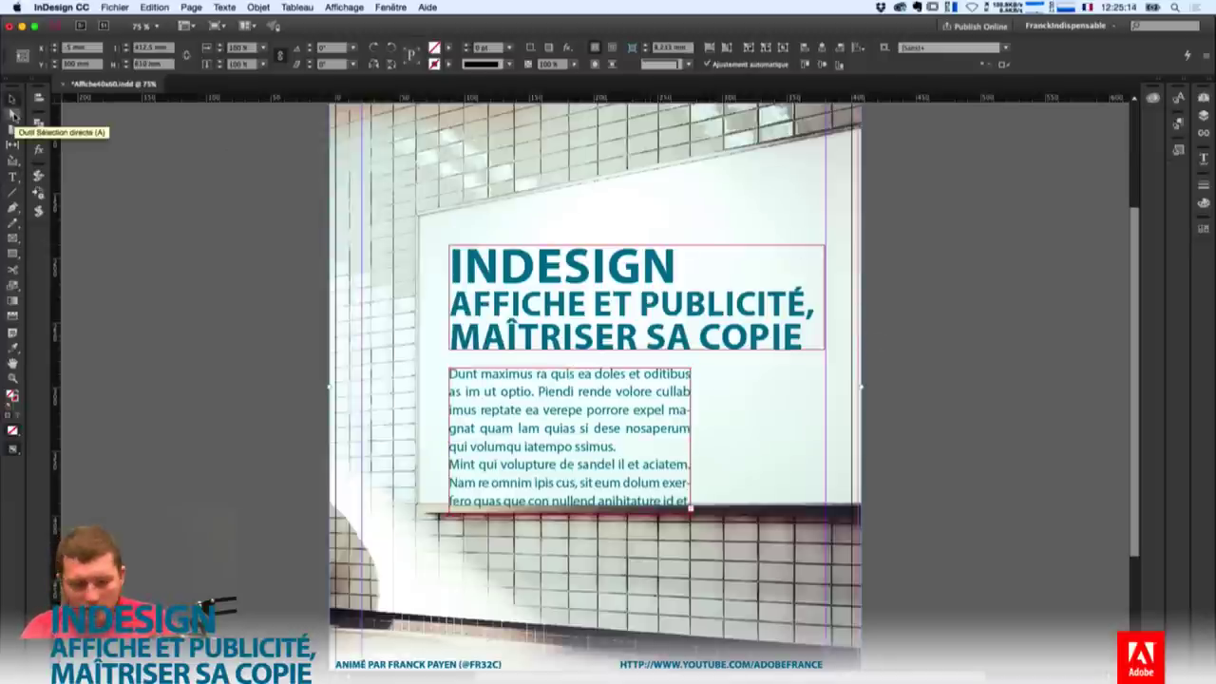
# Nudge the body text frame up and extend it downward to reveal the overset text.
pyautogui.click(12, 114)
pyautogui.click(646, 442)
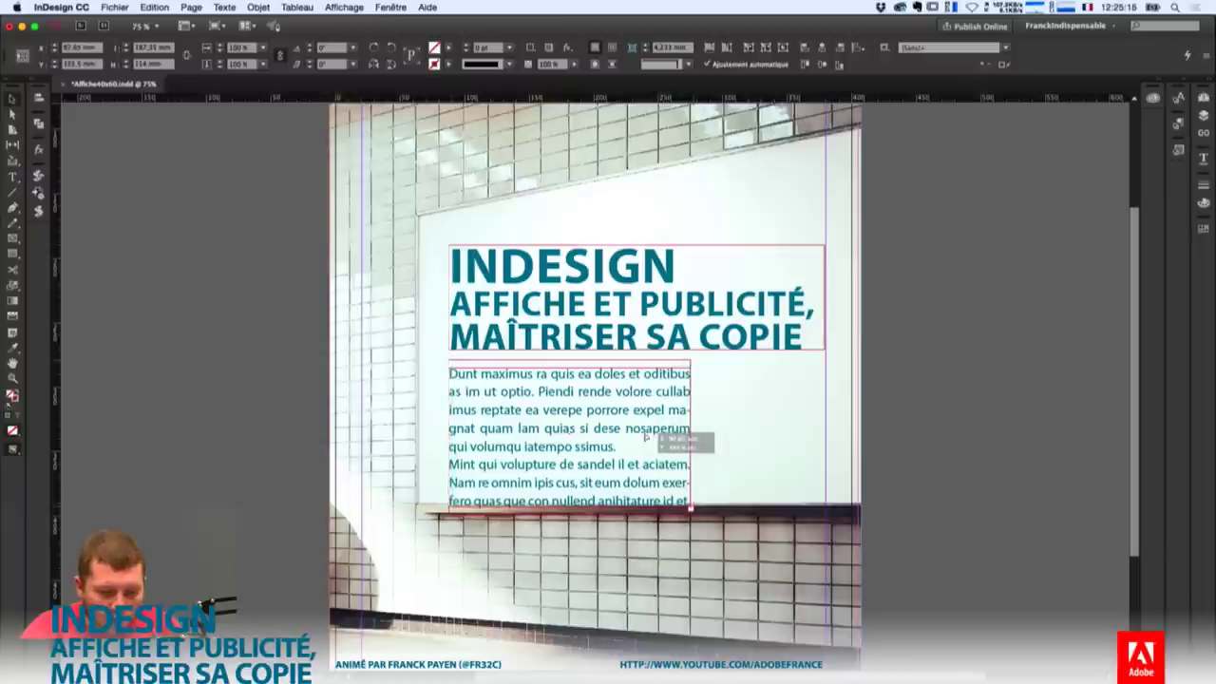
pyautogui.moveTo(646, 439); pyautogui.dragTo(646, 429)
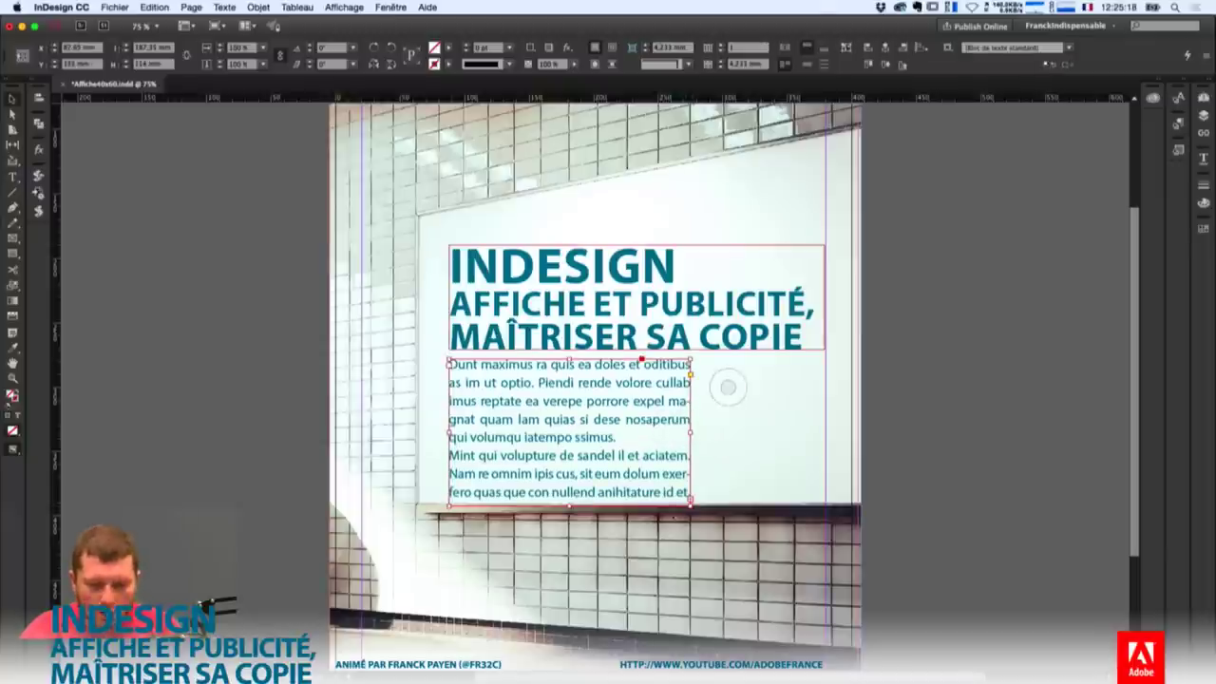
pyautogui.doubleClick(568, 506)
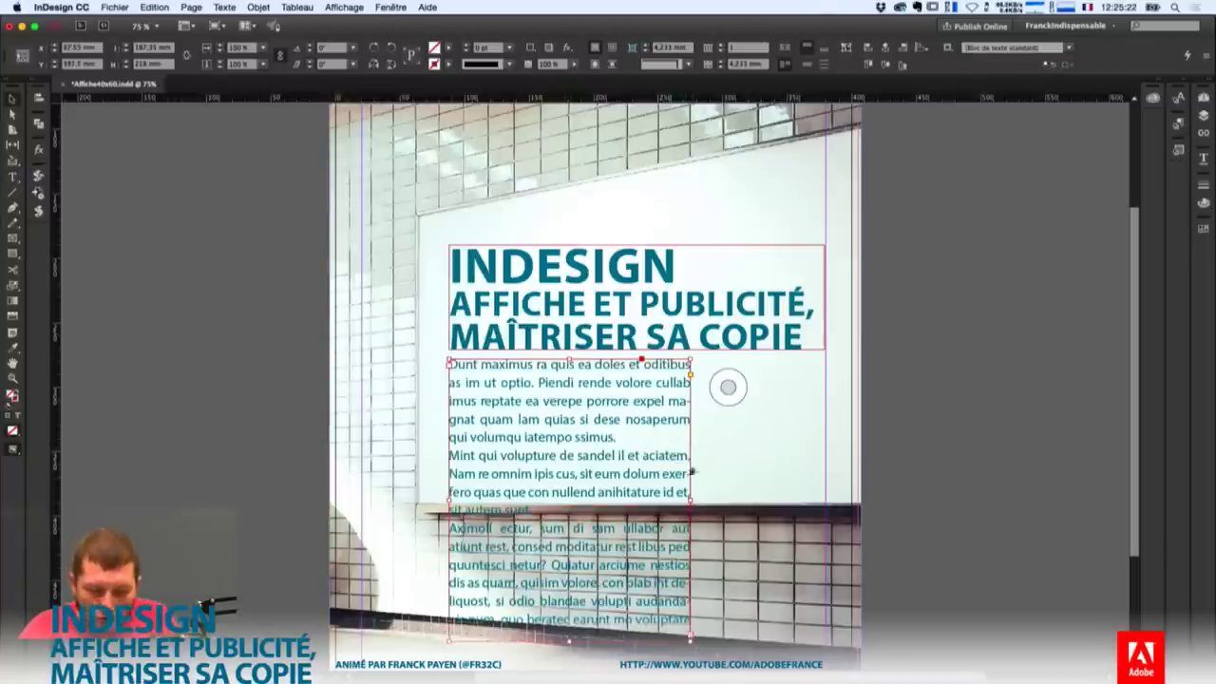
pyautogui.click(726, 386)
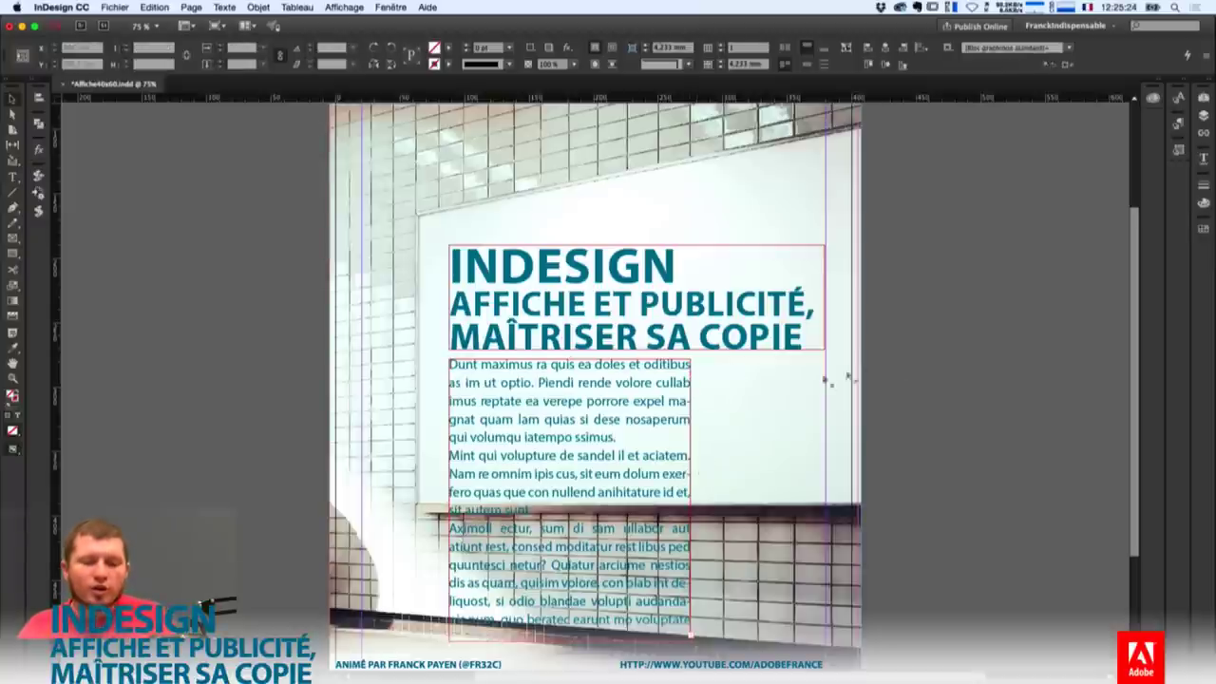
# Switch to Preview mode to view the poster without guides and reselect the body frame.
pyautogui.press('w')
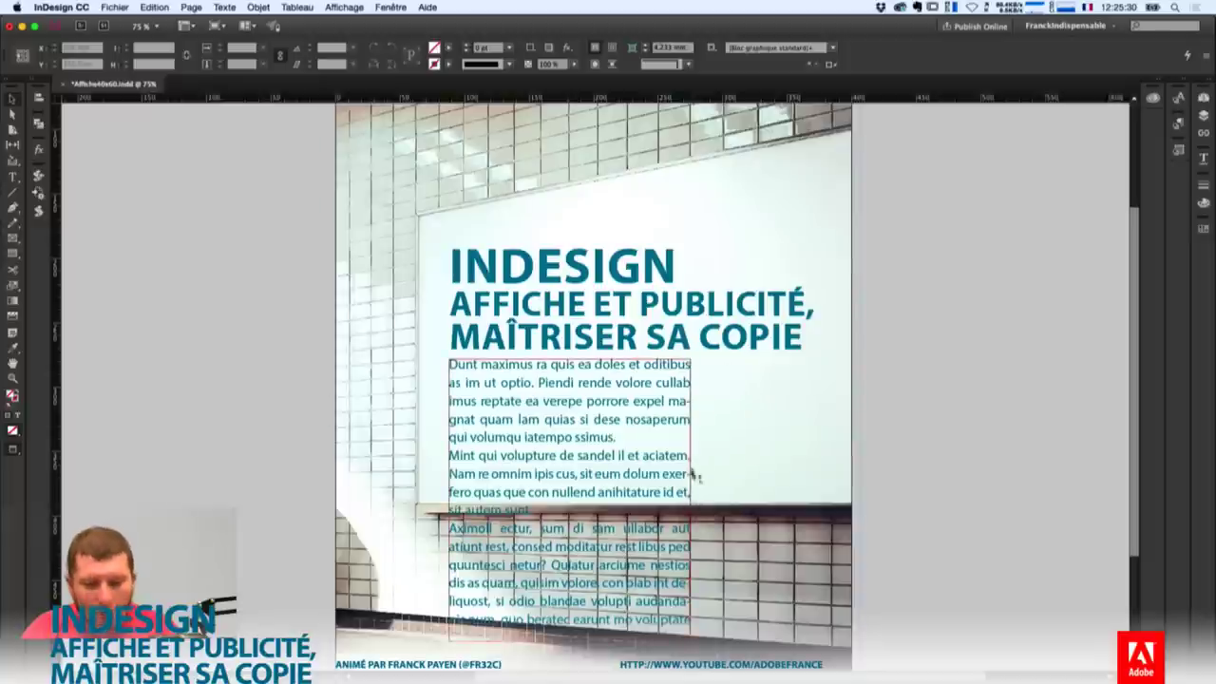
pyautogui.click(681, 483)
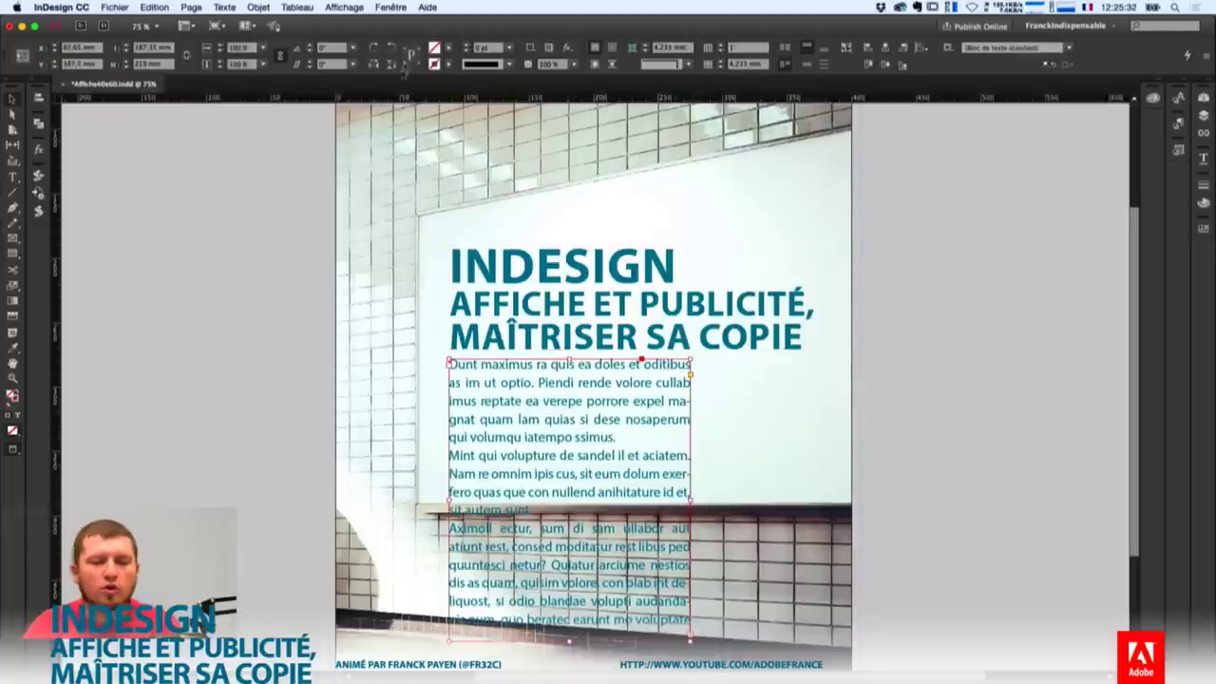
pyautogui.click(396, 6)
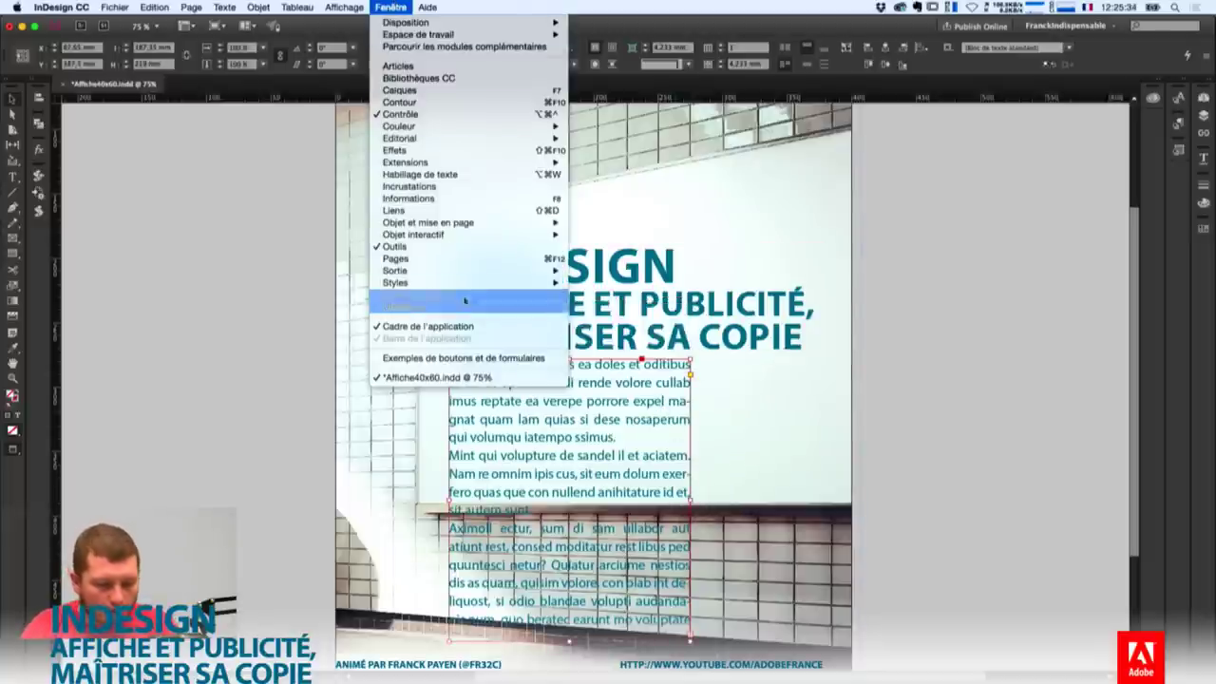
# Turn on optical margin alignment for the body story, then move the Story panel off the poster.
pyautogui.moveTo(463, 300)
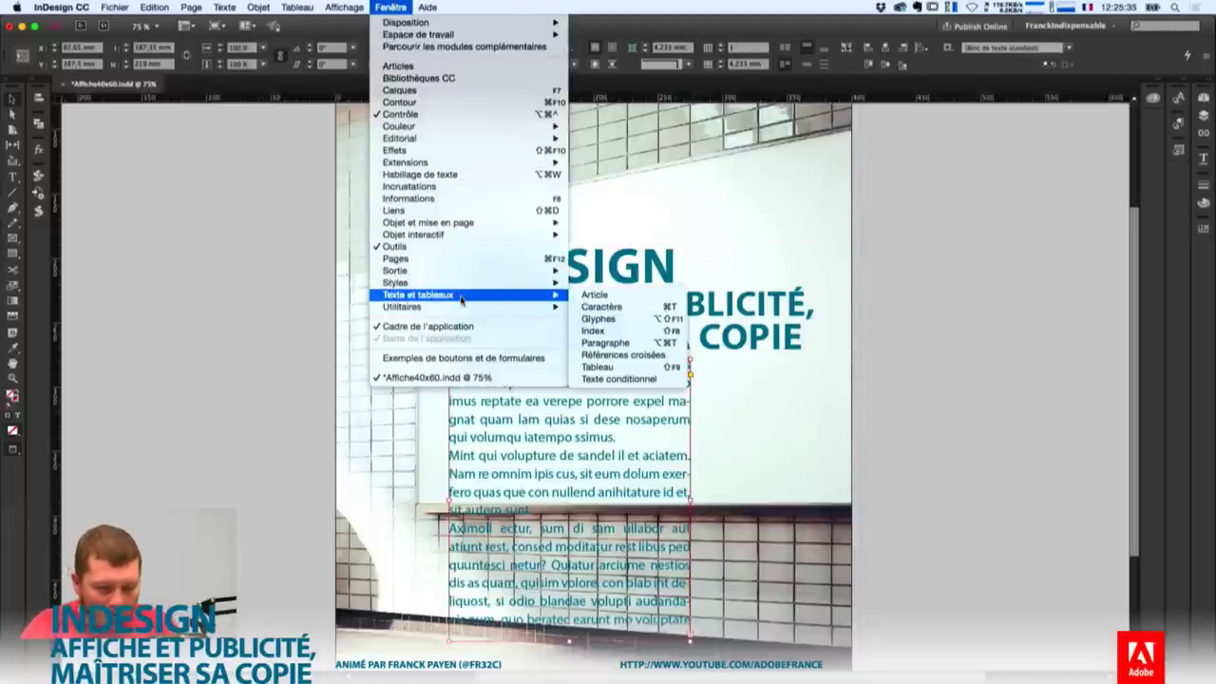
pyautogui.click(605, 297)
pyautogui.click(391, 7)
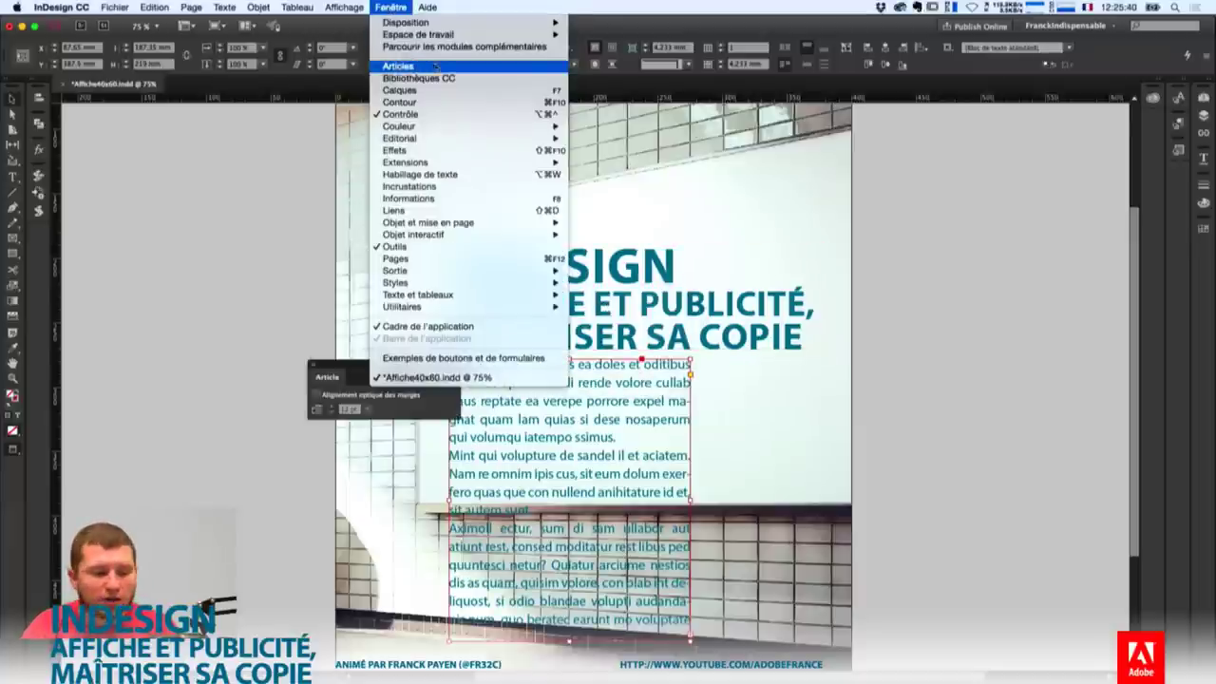
pyautogui.click(429, 418)
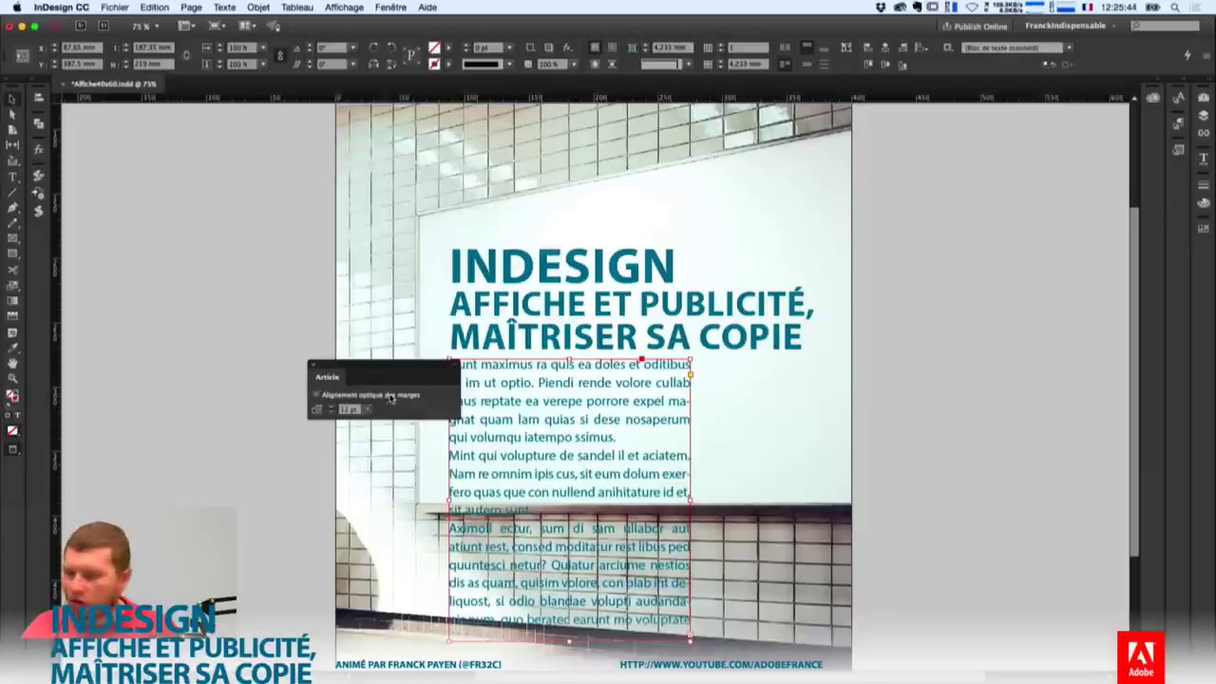
pyautogui.click(389, 397)
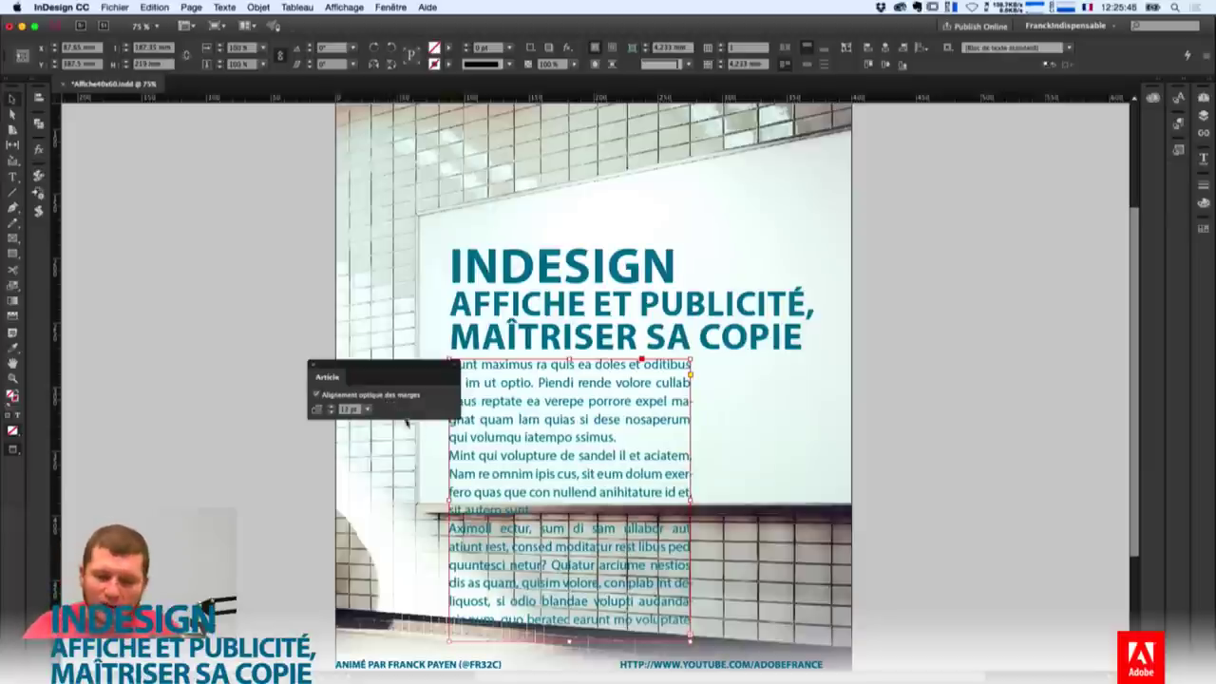
pyautogui.click(950, 434)
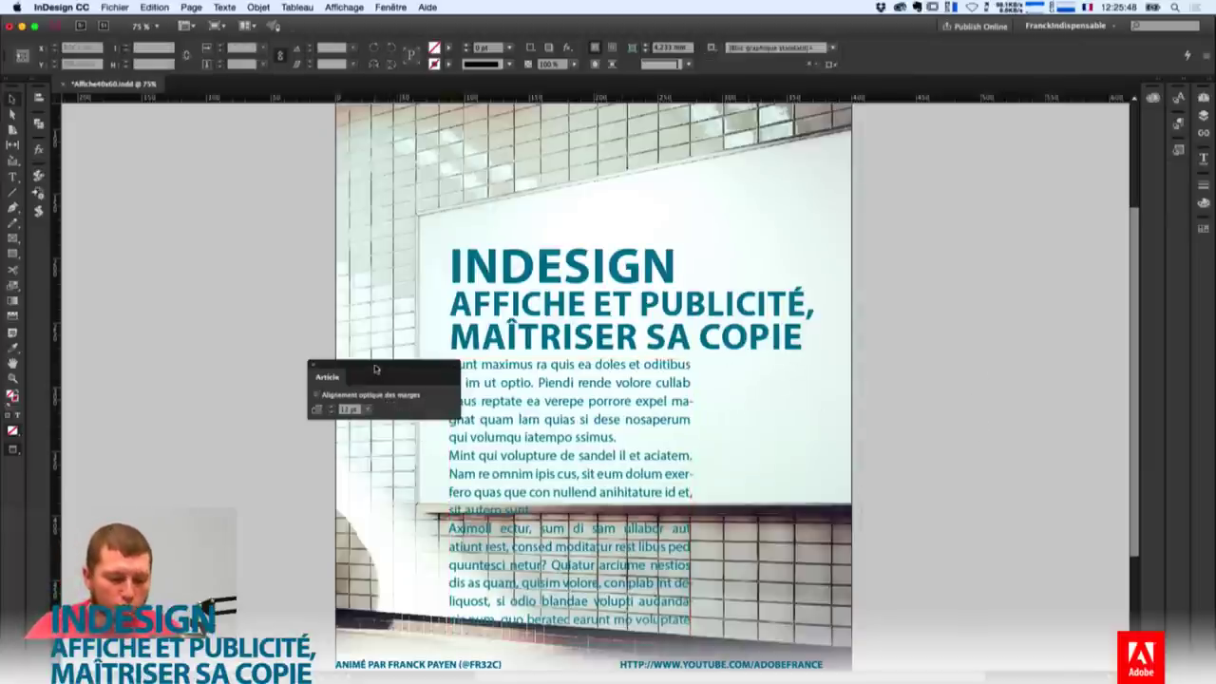
pyautogui.moveTo(348, 369); pyautogui.dragTo(38, 240)
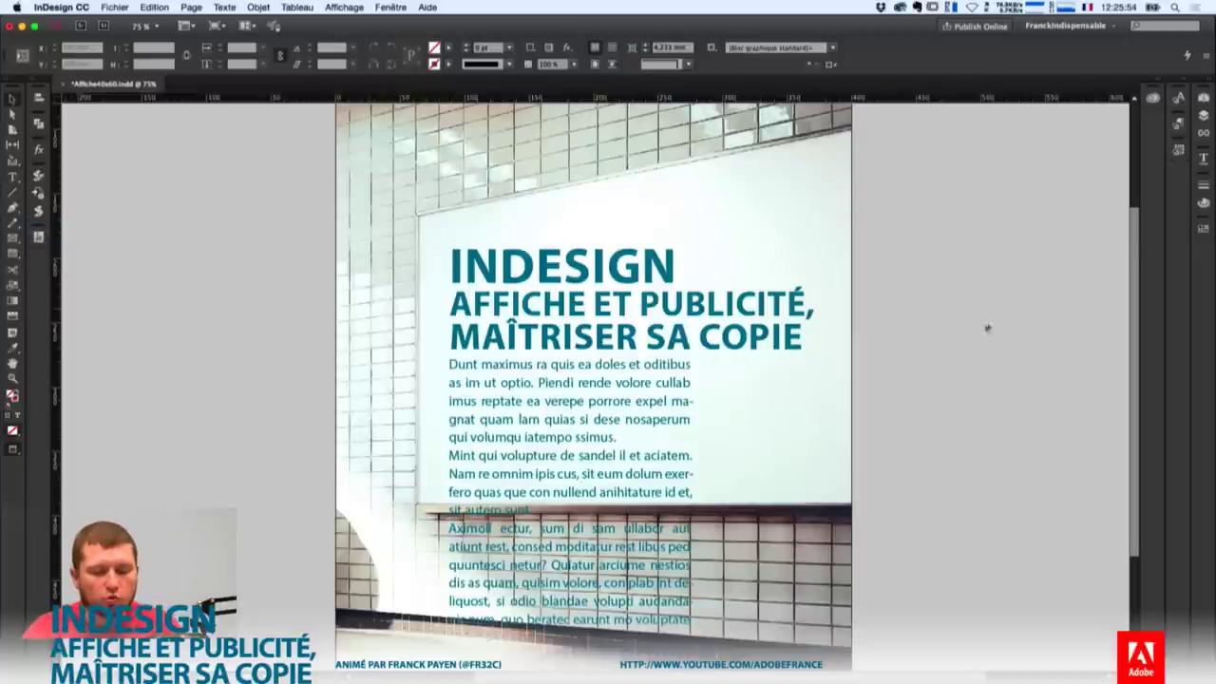
# Select the body text frame and move it slightly lower.
pyautogui.moveTo(614, 472); pyautogui.dragTo(615, 472)
pyautogui.click(728, 387)
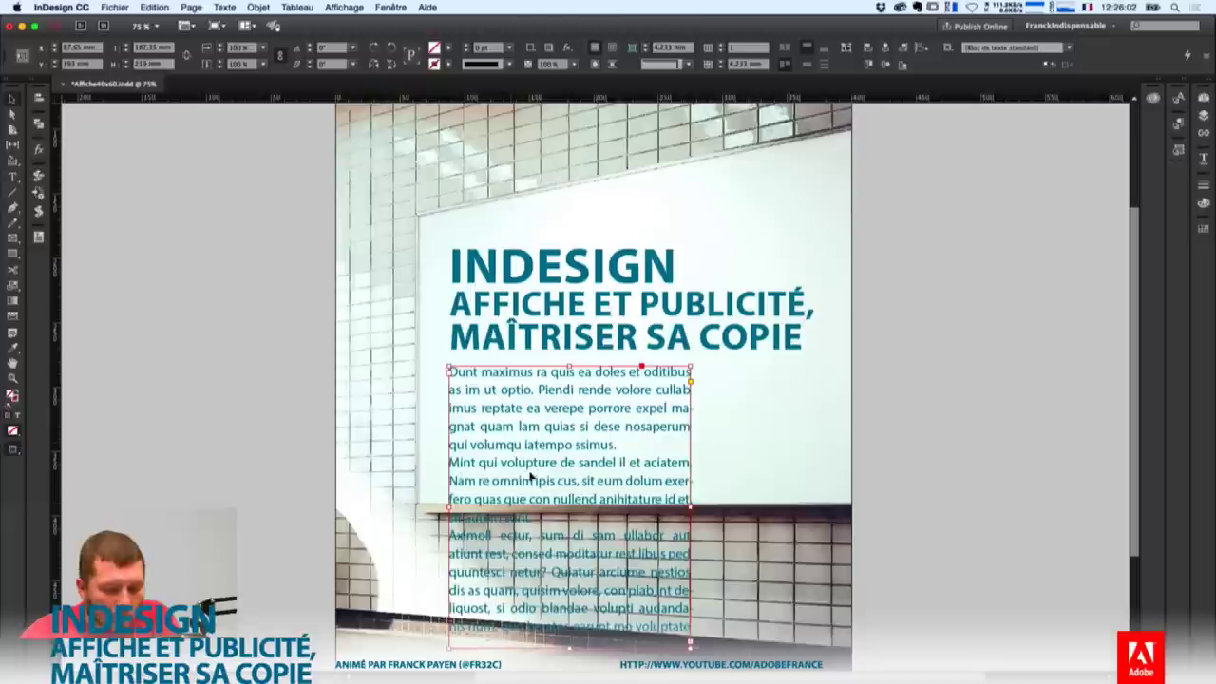
pyautogui.doubleClick(562, 458)
pyautogui.moveTo(562, 458); pyautogui.dragTo(559, 475)
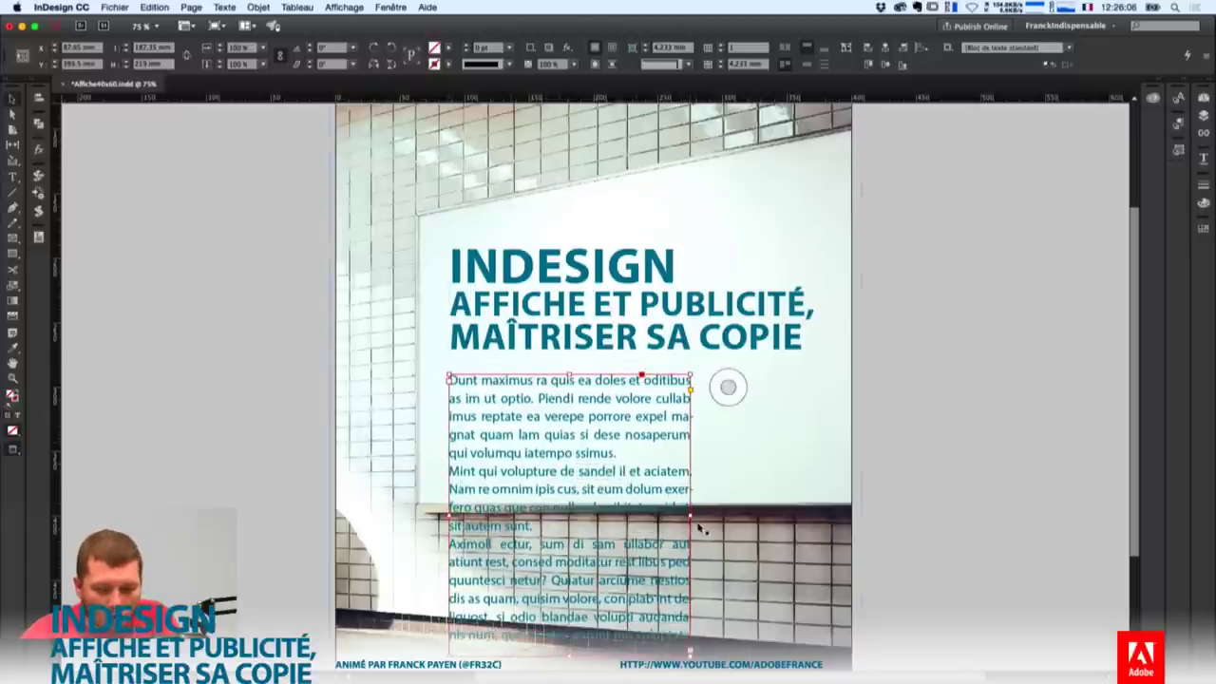
# Widen the body frame to the right, shorten it to fit the billboard, nudge it up, and zoom out.
pyautogui.moveTo(692, 516); pyautogui.dragTo(803, 514)
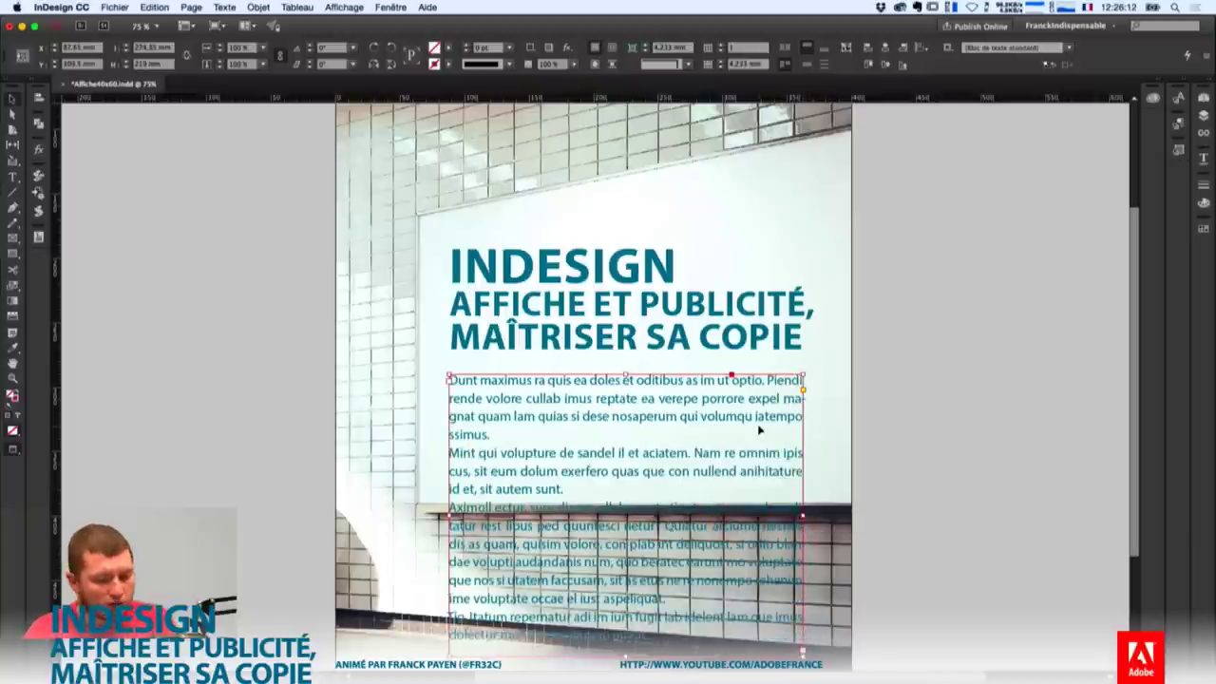
pyautogui.moveTo(608, 651); pyautogui.dragTo(606, 499)
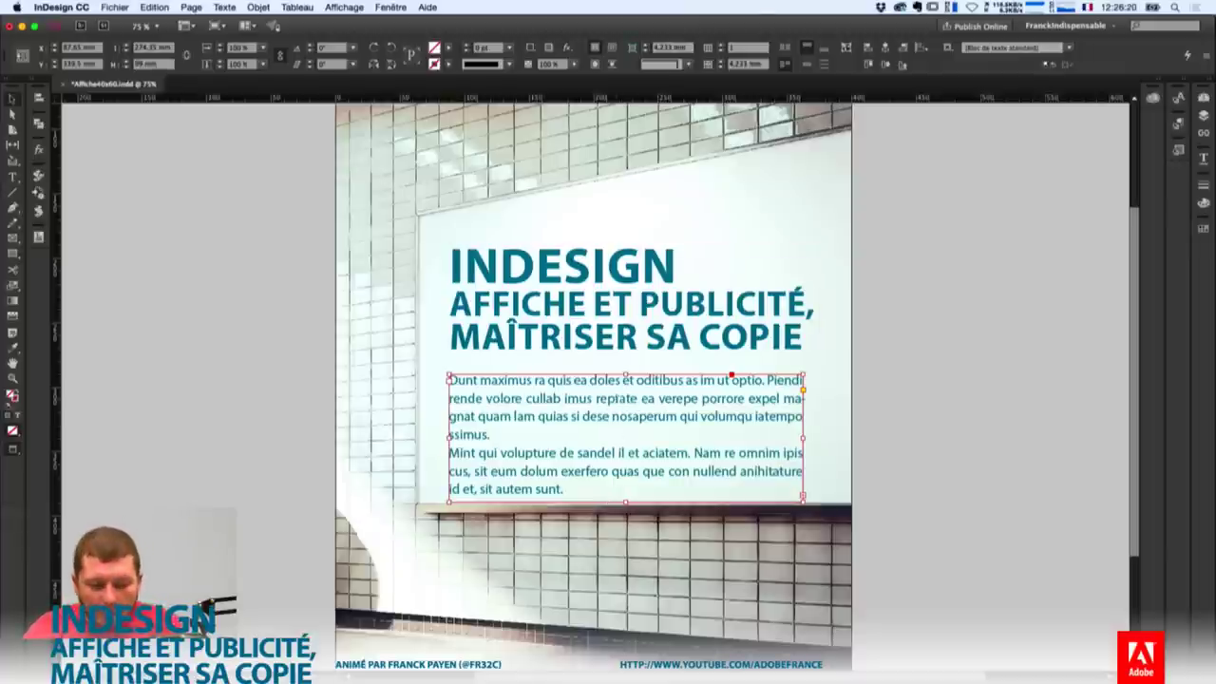
pyautogui.moveTo(619, 417); pyautogui.dragTo(619, 411)
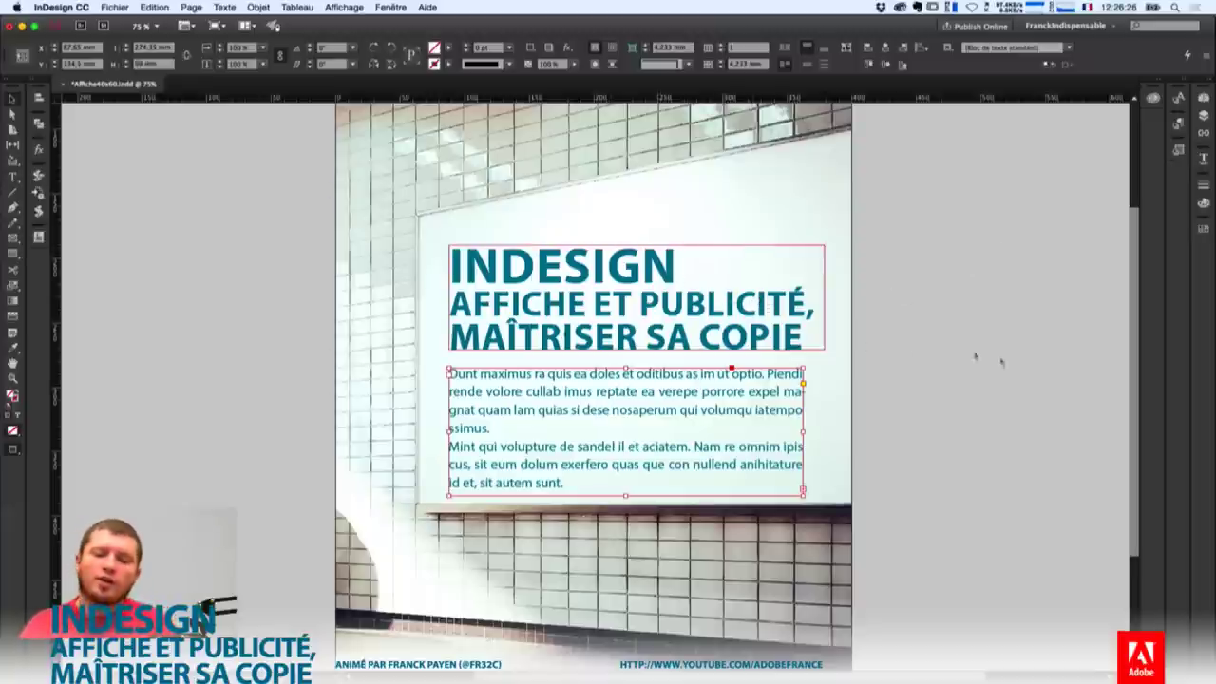
pyautogui.click(1010, 366)
pyautogui.press('super+minus')
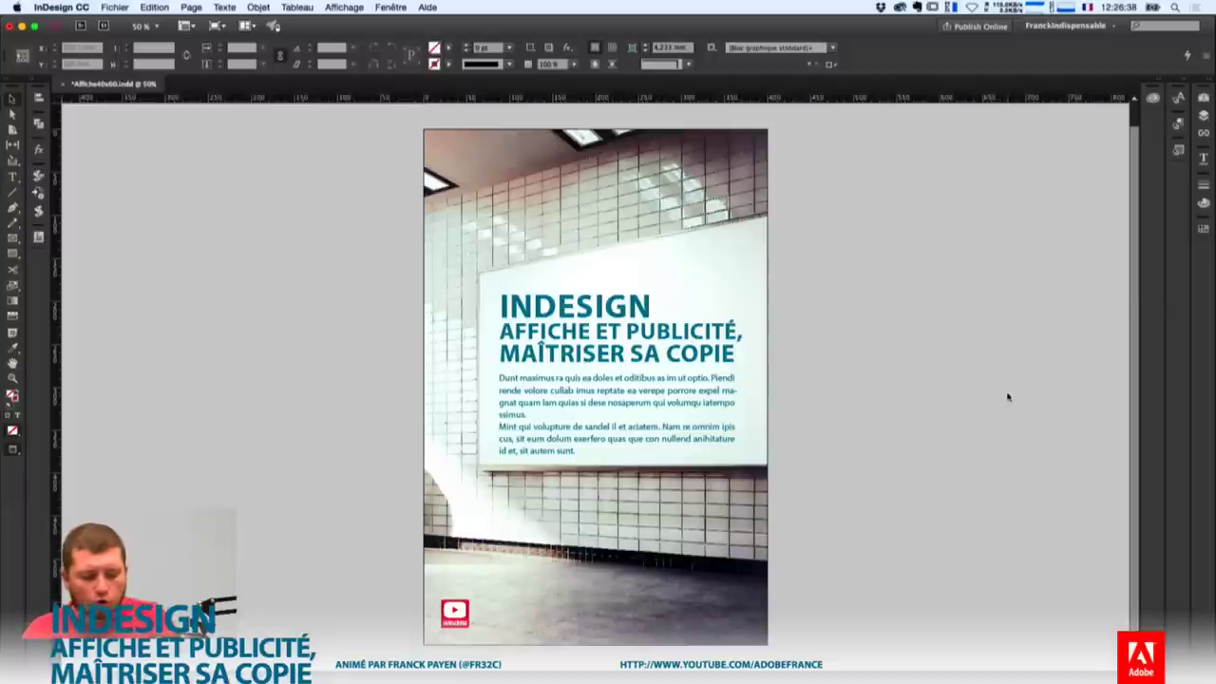
# Switch to Normal screen mode to show frame edges, guides and bleed, then zoom into the body text.
pyautogui.press('w')
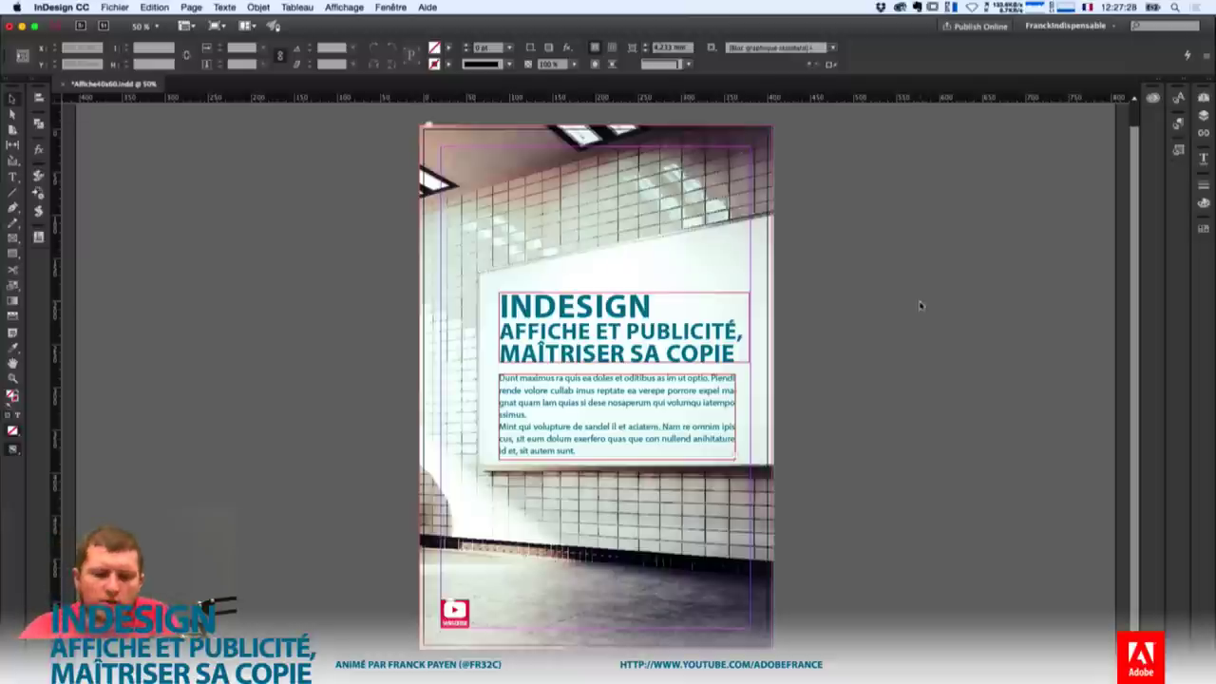
pyautogui.click(657, 420)
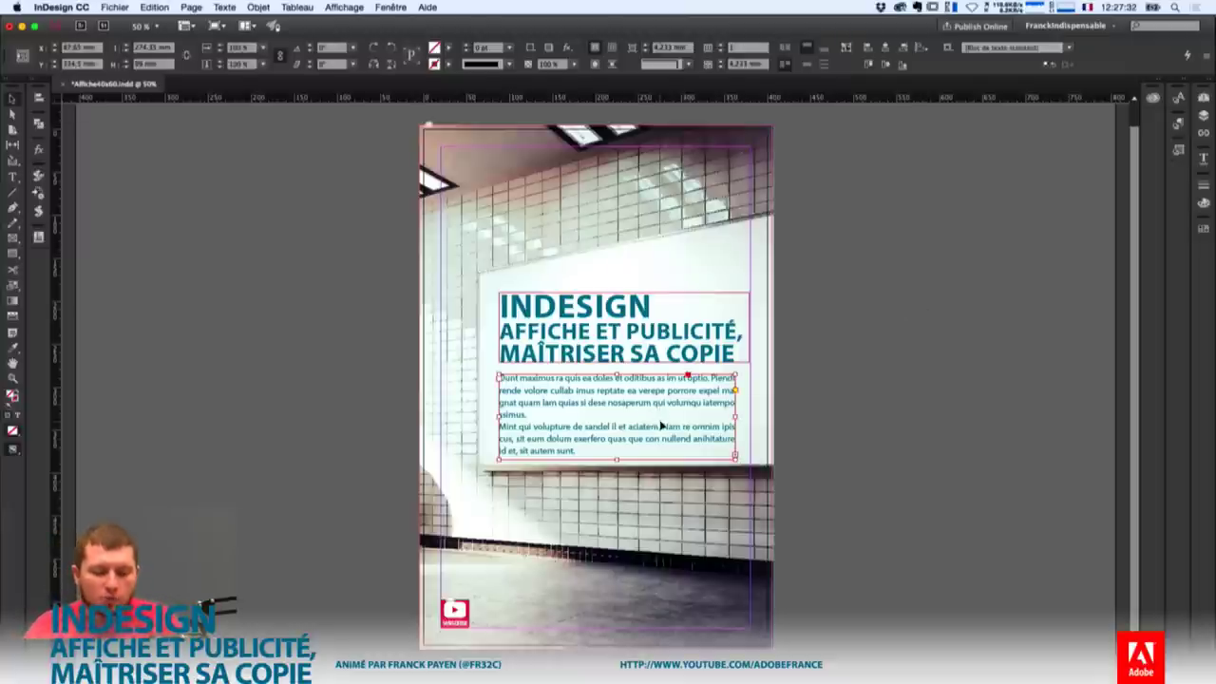
pyautogui.press('super+equal')
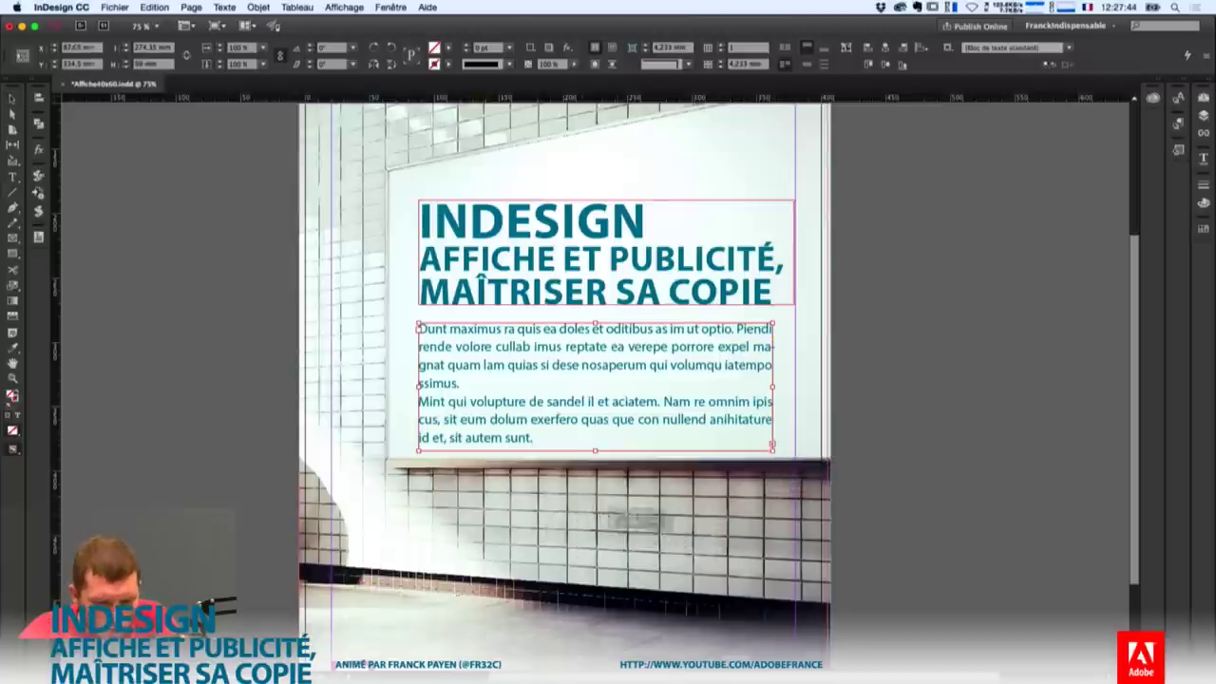
# Thread the overset text into a new frame and delete the unwanted paragraph and extra space before 'sunt.'.
pyautogui.click(571, 528)
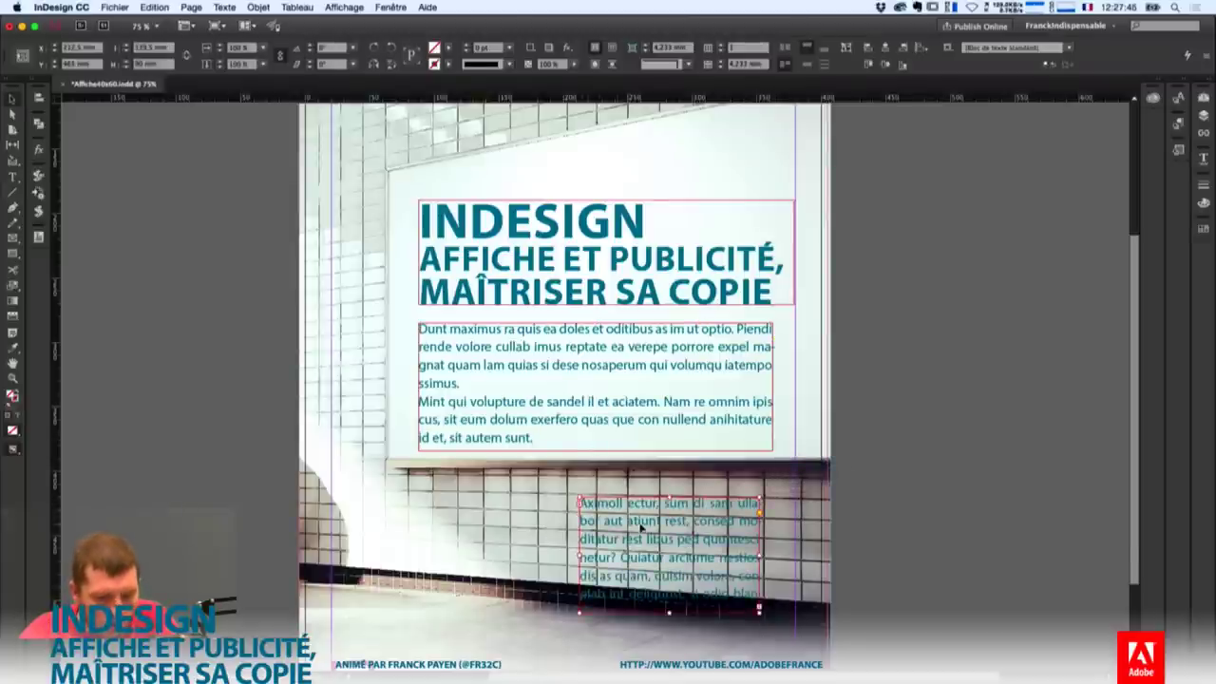
pyautogui.doubleClick(670, 558)
pyautogui.moveTo(669, 557); pyautogui.dragTo(592, 503)
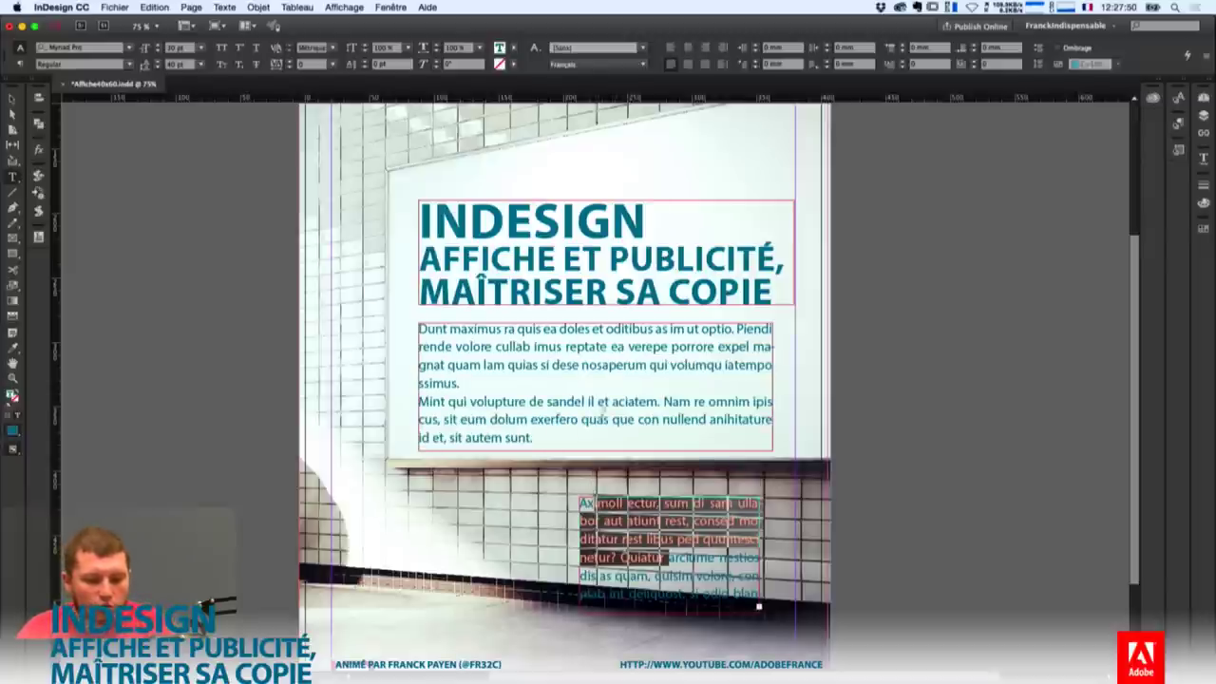
pyautogui.moveTo(533, 438); pyautogui.dragTo(392, 392)
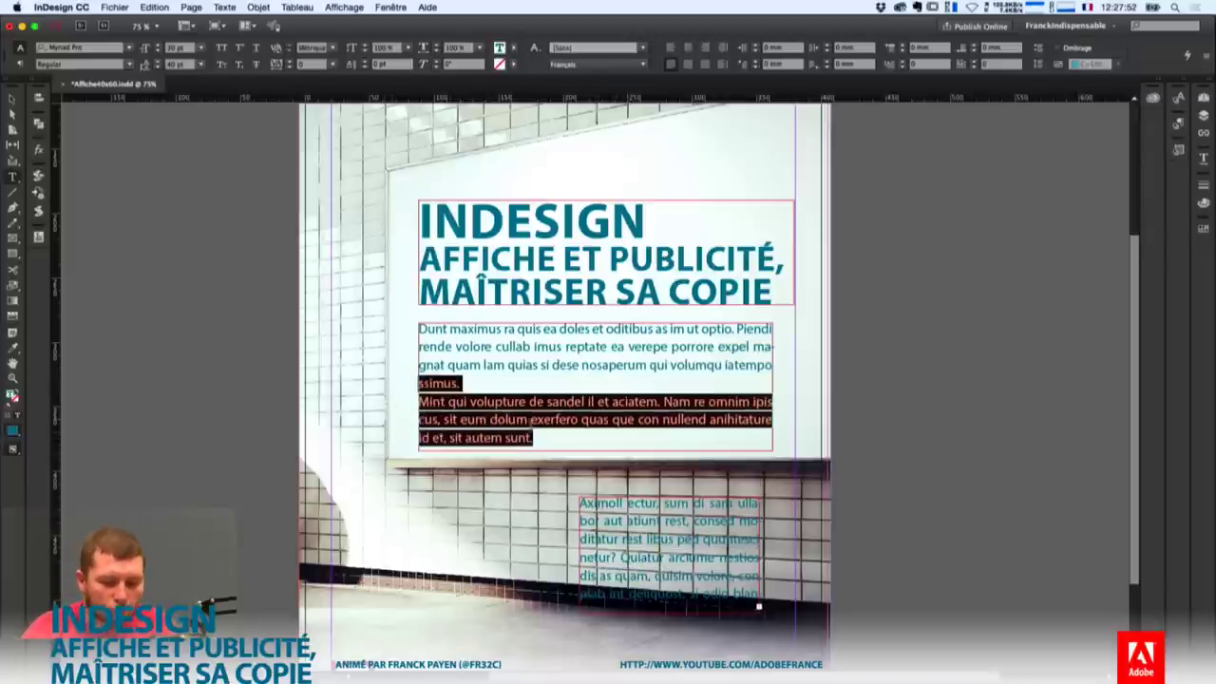
pyautogui.click(533, 437)
pyautogui.moveTo(501, 438); pyautogui.dragTo(459, 383)
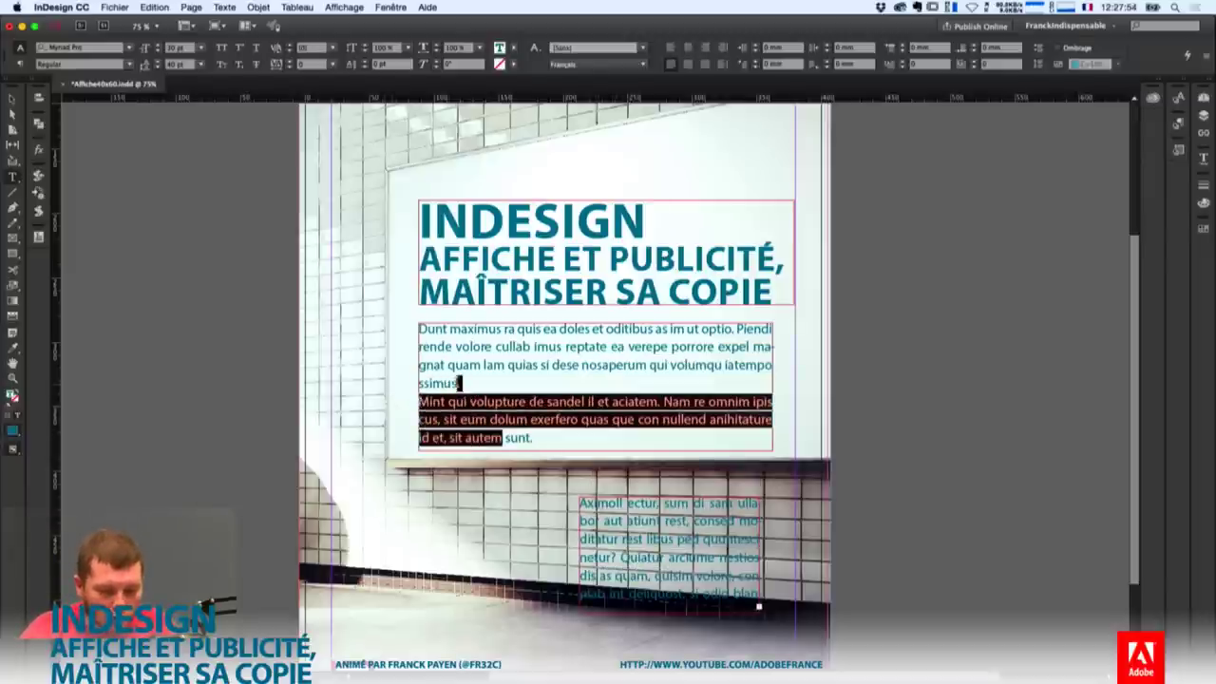
pyautogui.press('BackSpace')
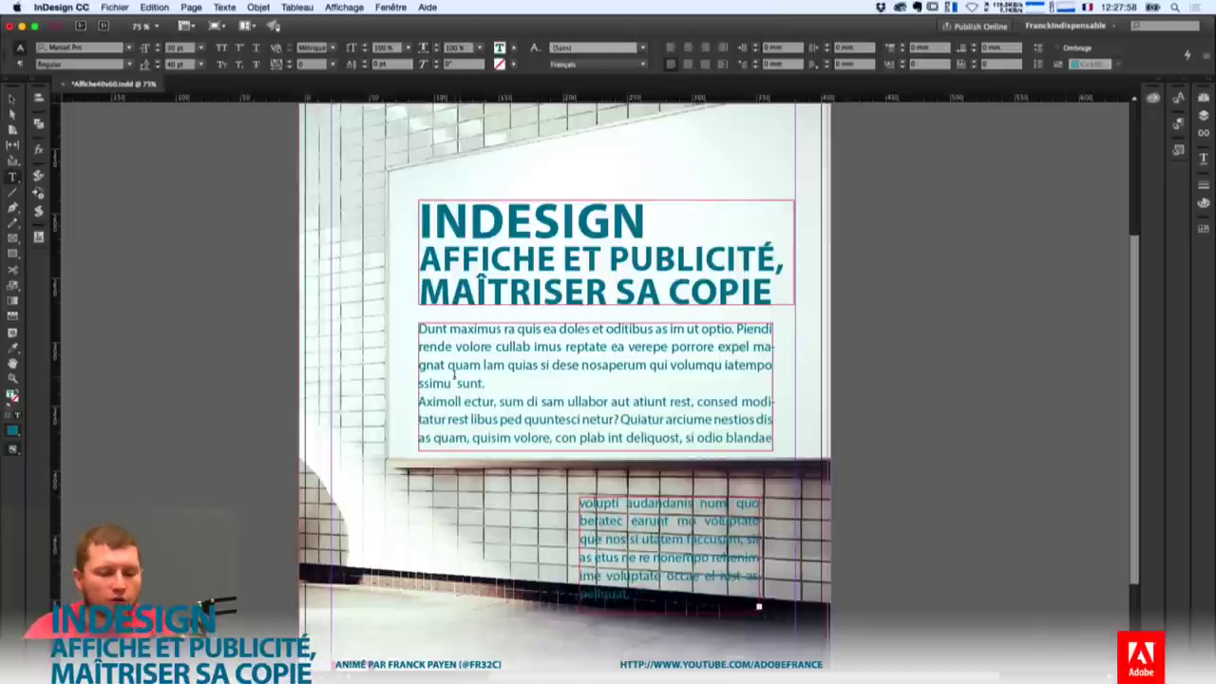
pyautogui.press('Delete')
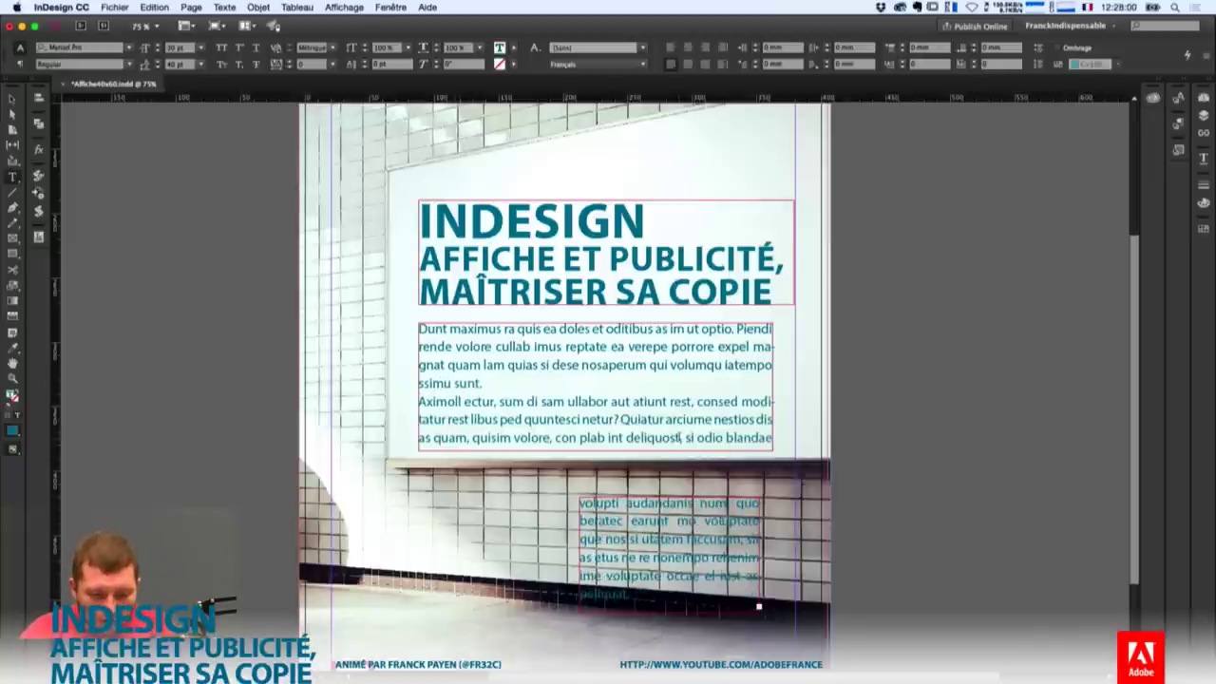
# Delete the text after 'deliquost' and remove the extra threaded text frame.
pyautogui.moveTo(680, 437); pyautogui.dragTo(760, 539)
pyautogui.press('BackSpace')
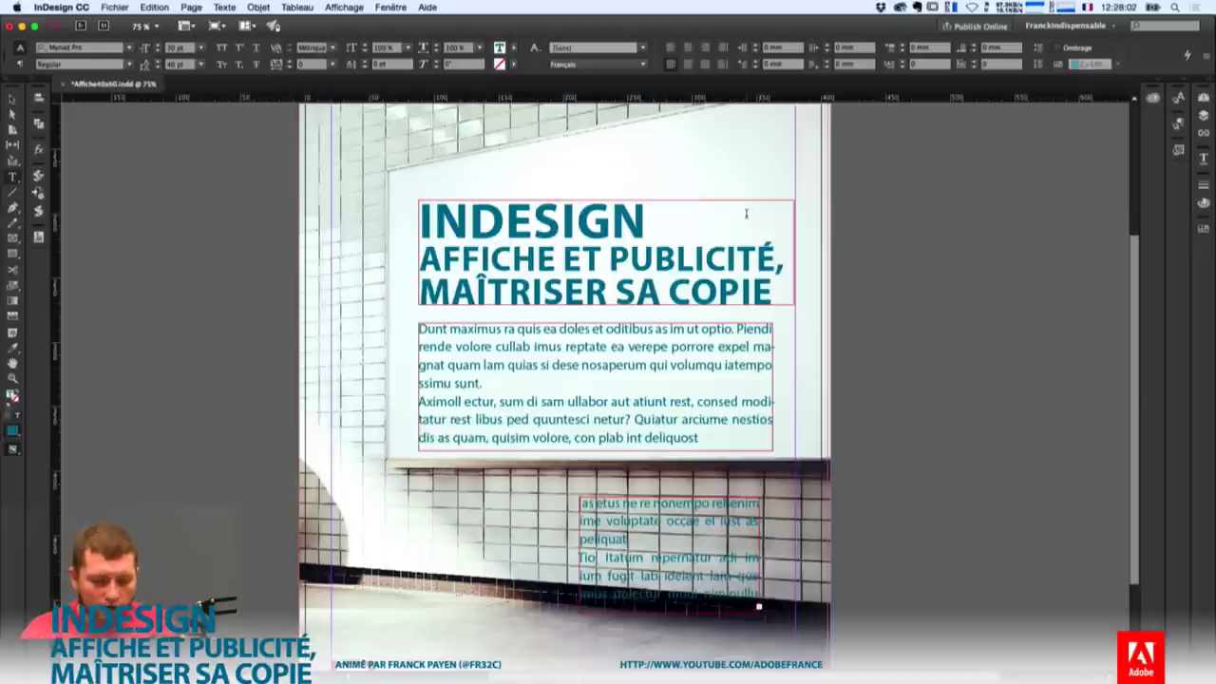
pyautogui.press('Escape')
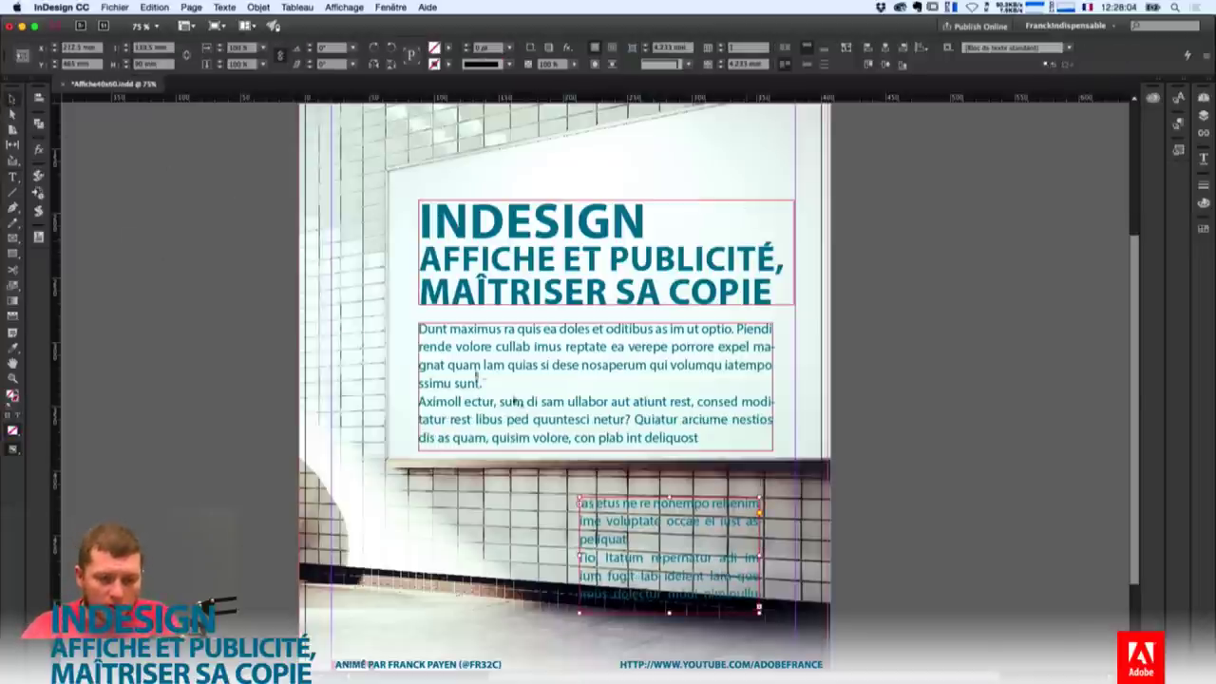
pyautogui.press('BackSpace')
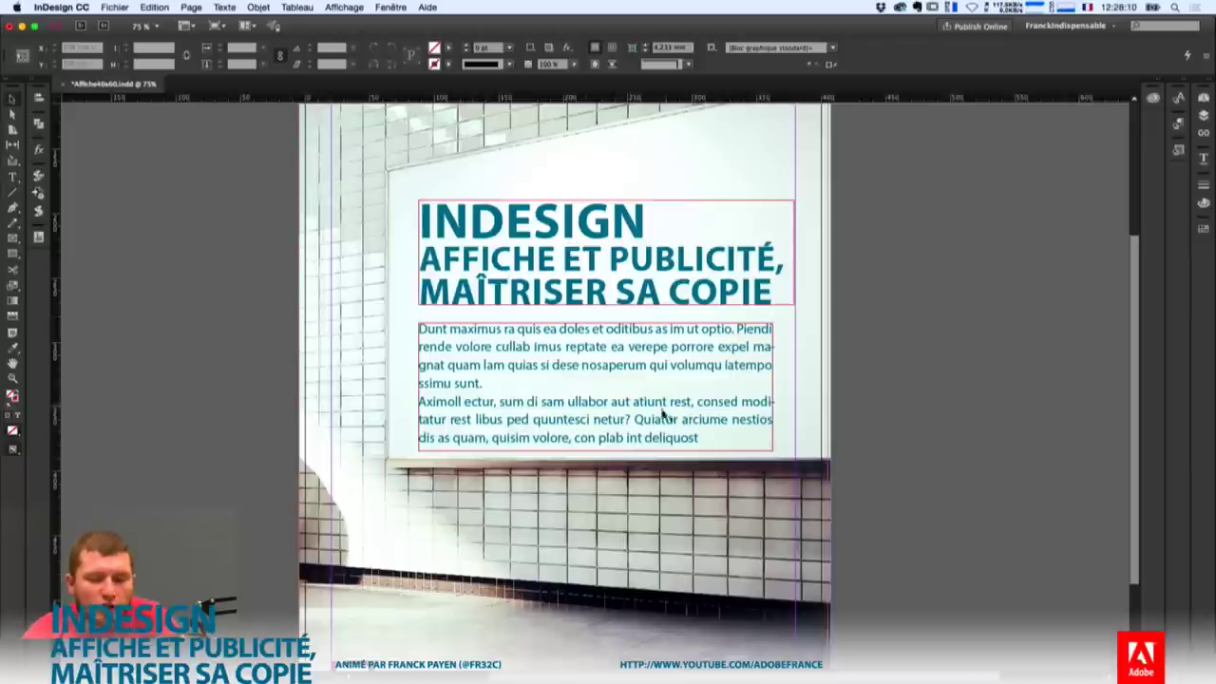
# Open the Info panel from the window menu and place it beside the page.
pyautogui.click(390, 7)
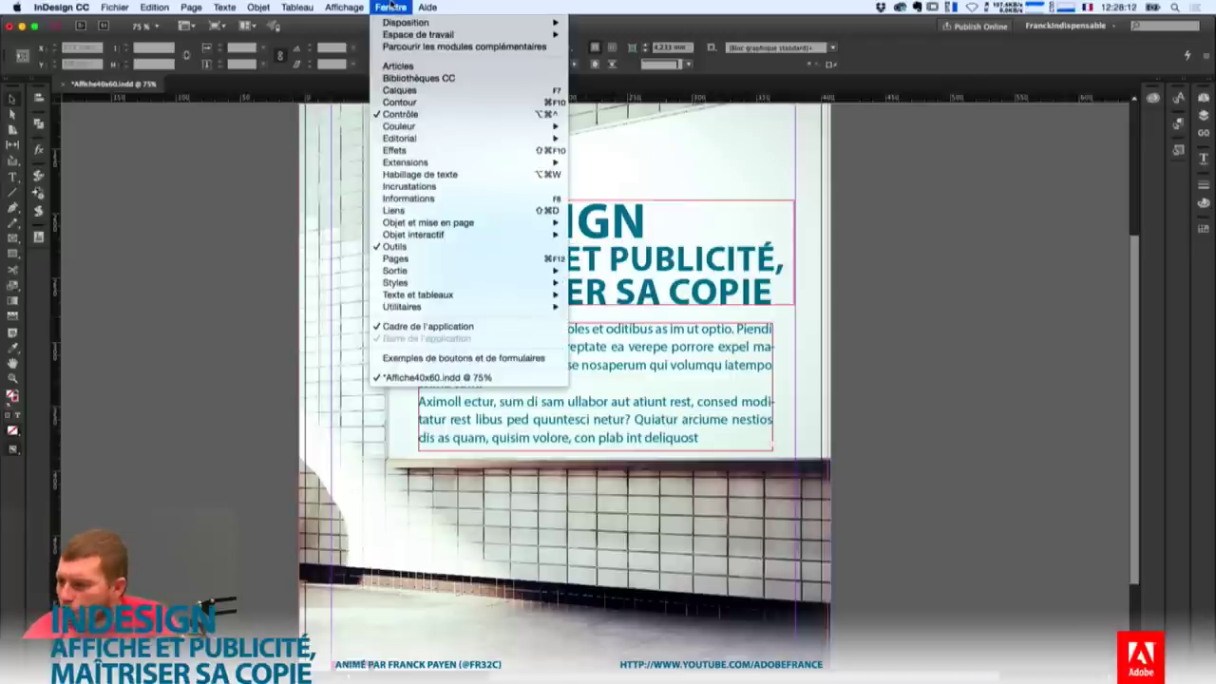
pyautogui.click(480, 202)
pyautogui.moveTo(428, 283); pyautogui.dragTo(1017, 133)
# Put the caret in the body text so Info shows its counts, and move the panel beside it.
pyautogui.click(654, 401)
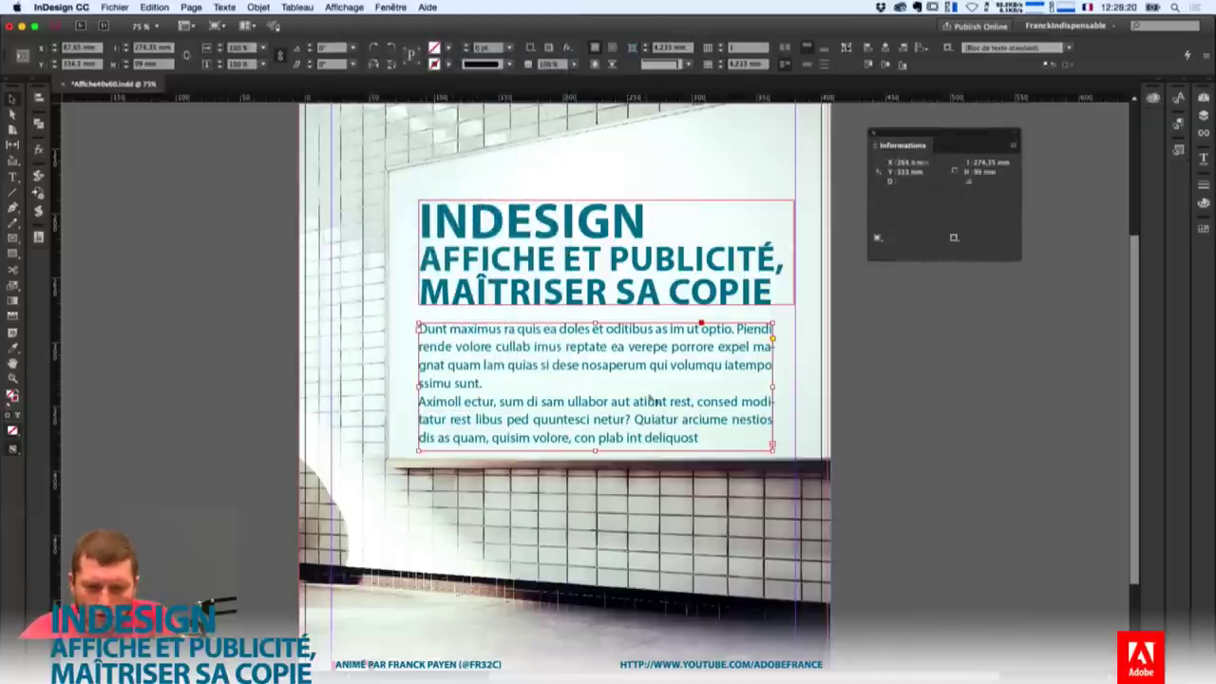
pyautogui.doubleClick(648, 361)
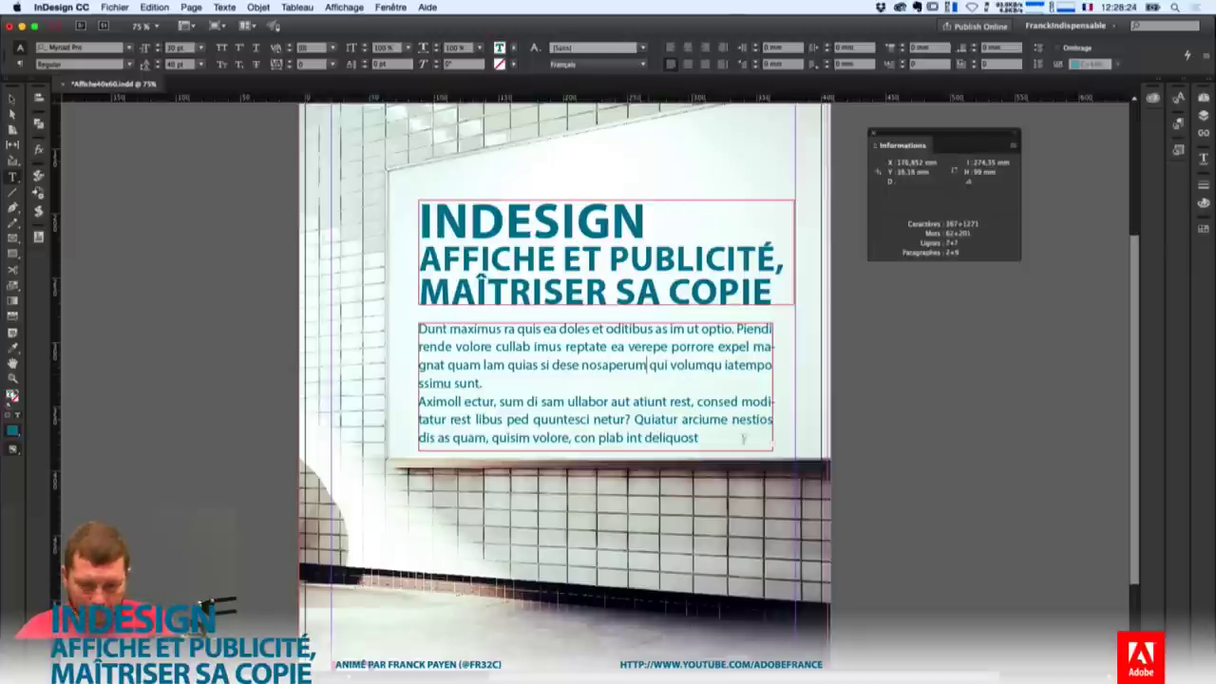
pyautogui.press('super+a')
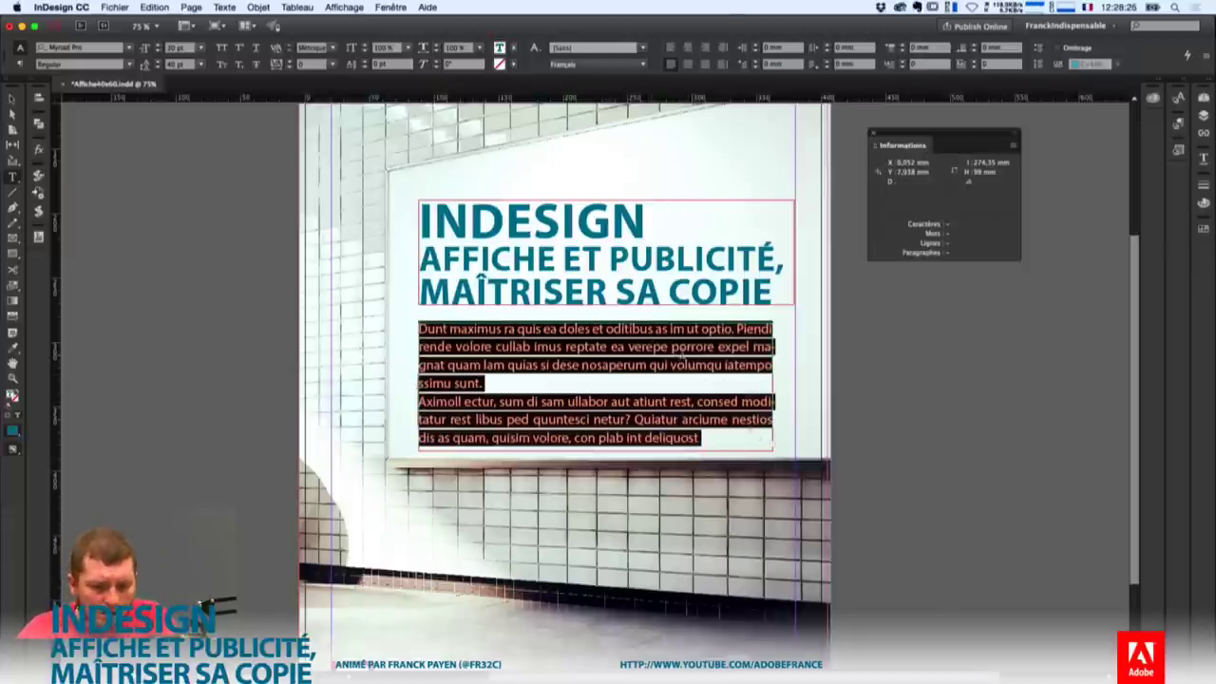
pyautogui.click(685, 350)
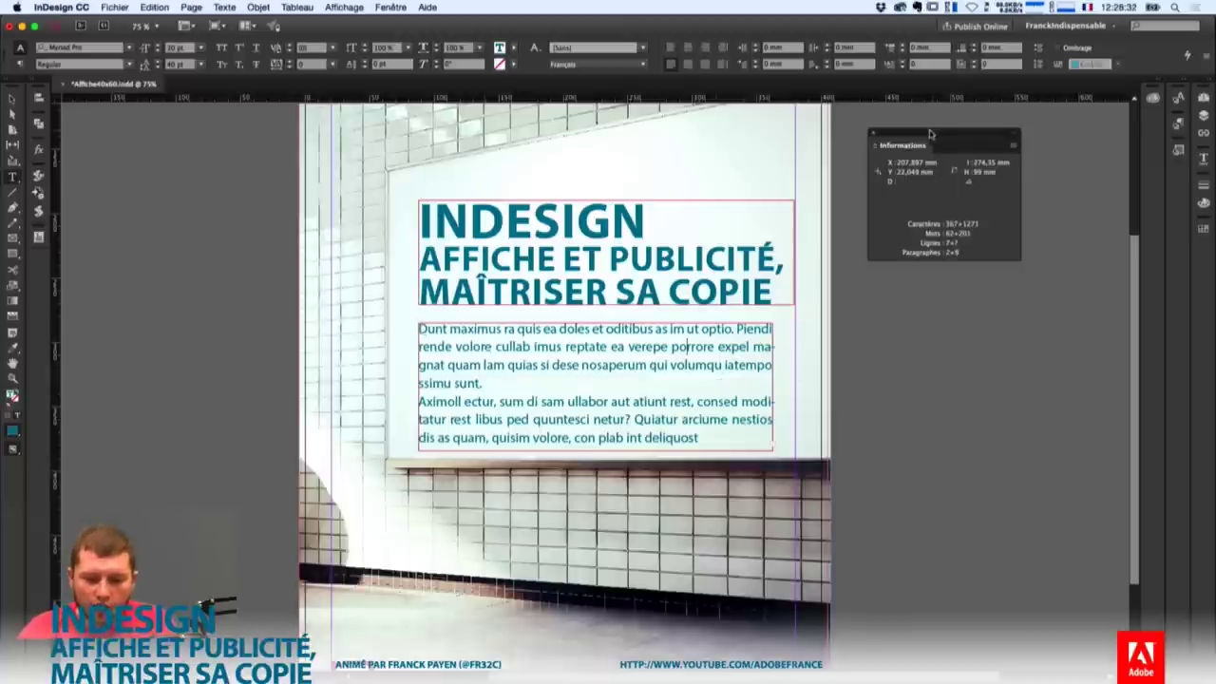
pyautogui.moveTo(933, 133); pyautogui.dragTo(842, 327)
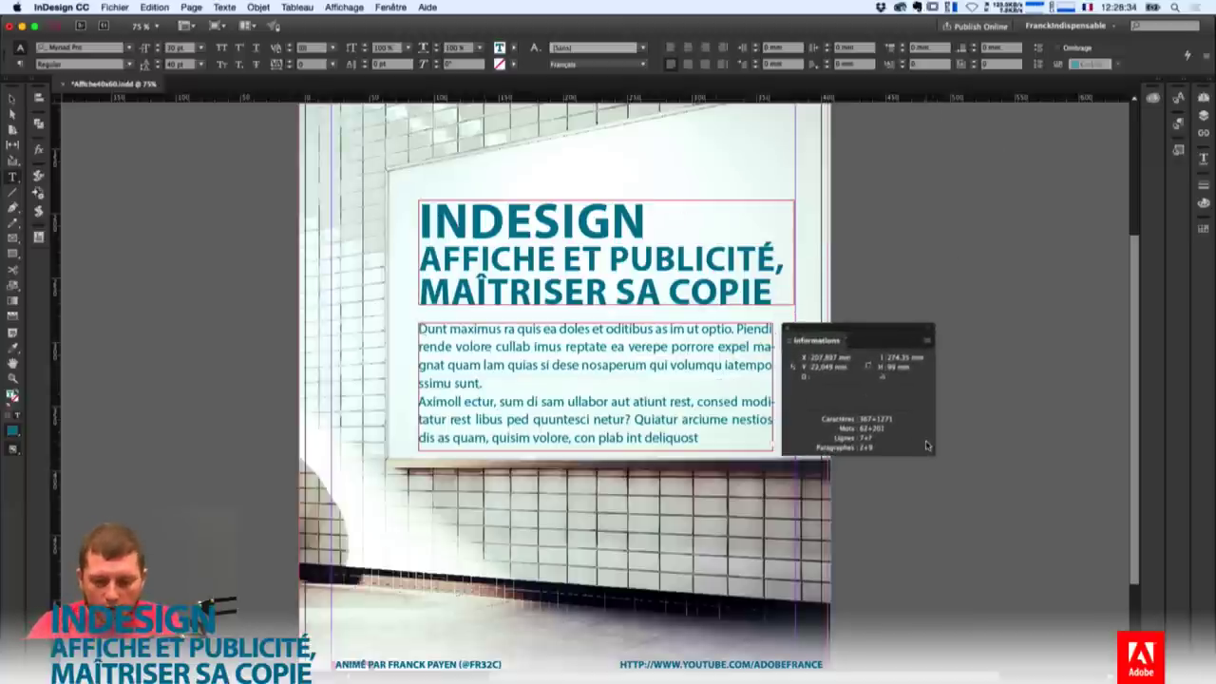
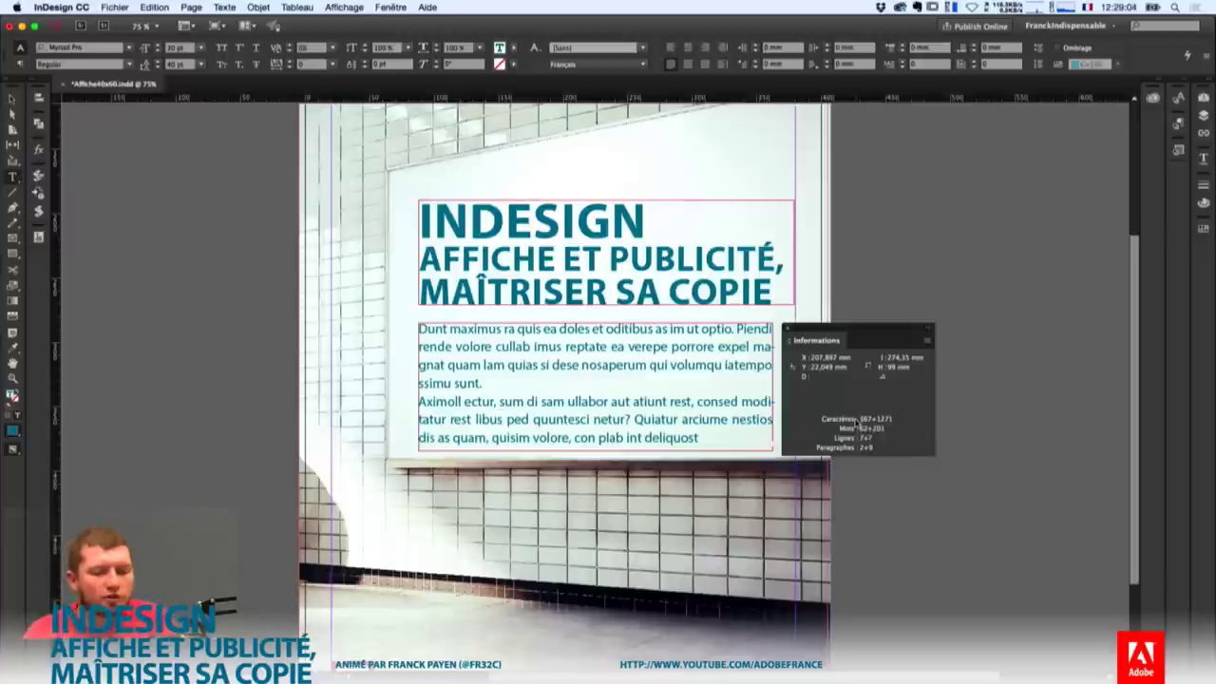
# Close the Informations readout, place the caret in the body text, and open the Edition menu.
pyautogui.click(785, 328)
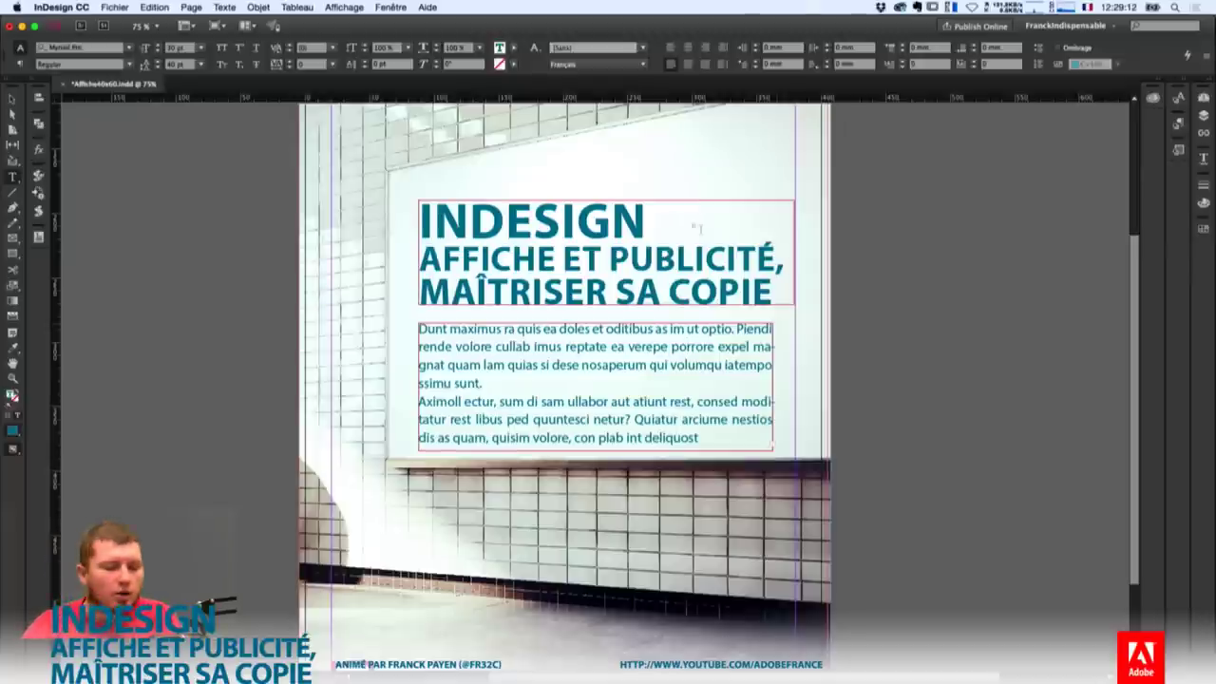
pyautogui.moveTo(660, 380); pyautogui.dragTo(653, 390)
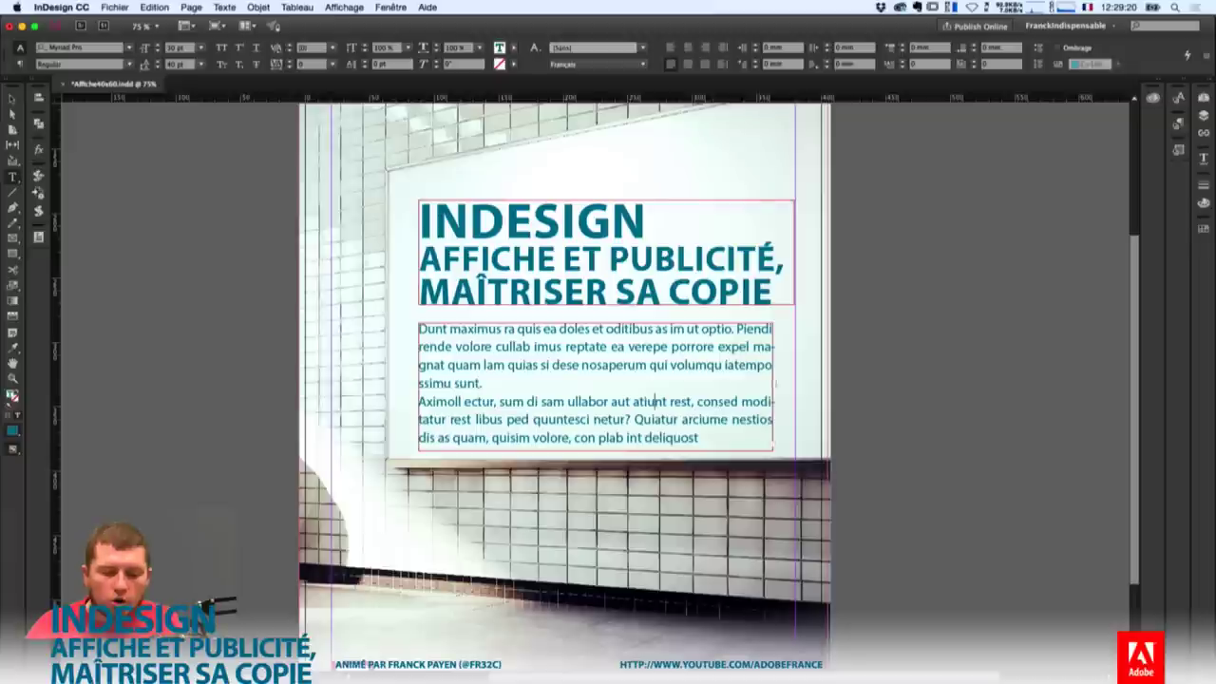
pyautogui.click(191, 6)
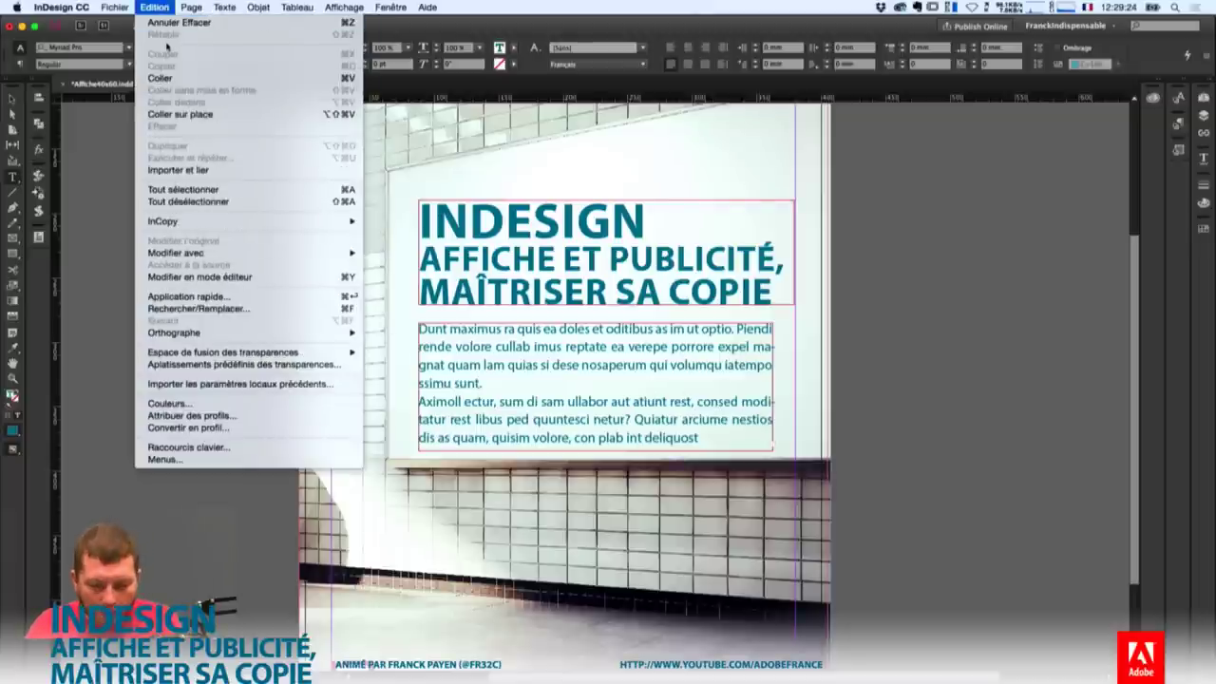
pyautogui.click(213, 277)
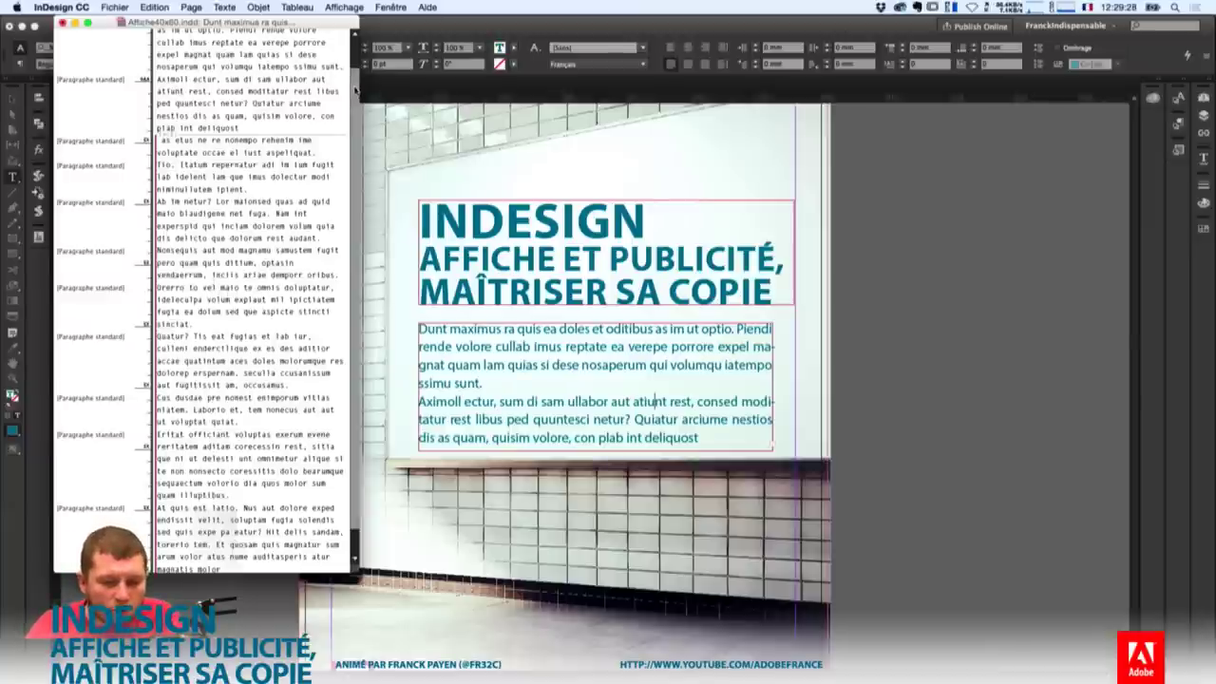
pyautogui.scroll(2, 247, 285)
pyautogui.moveTo(157, 49); pyautogui.dragTo(296, 50)
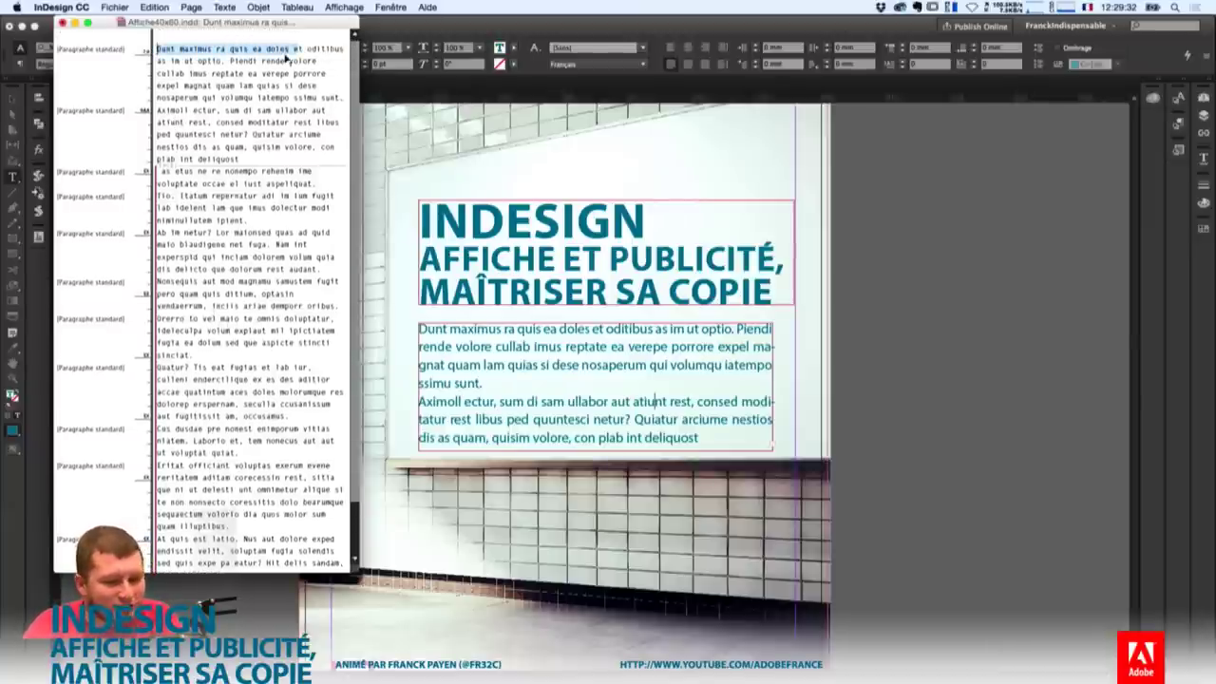
pyautogui.moveTo(211, 122); pyautogui.dragTo(250, 134)
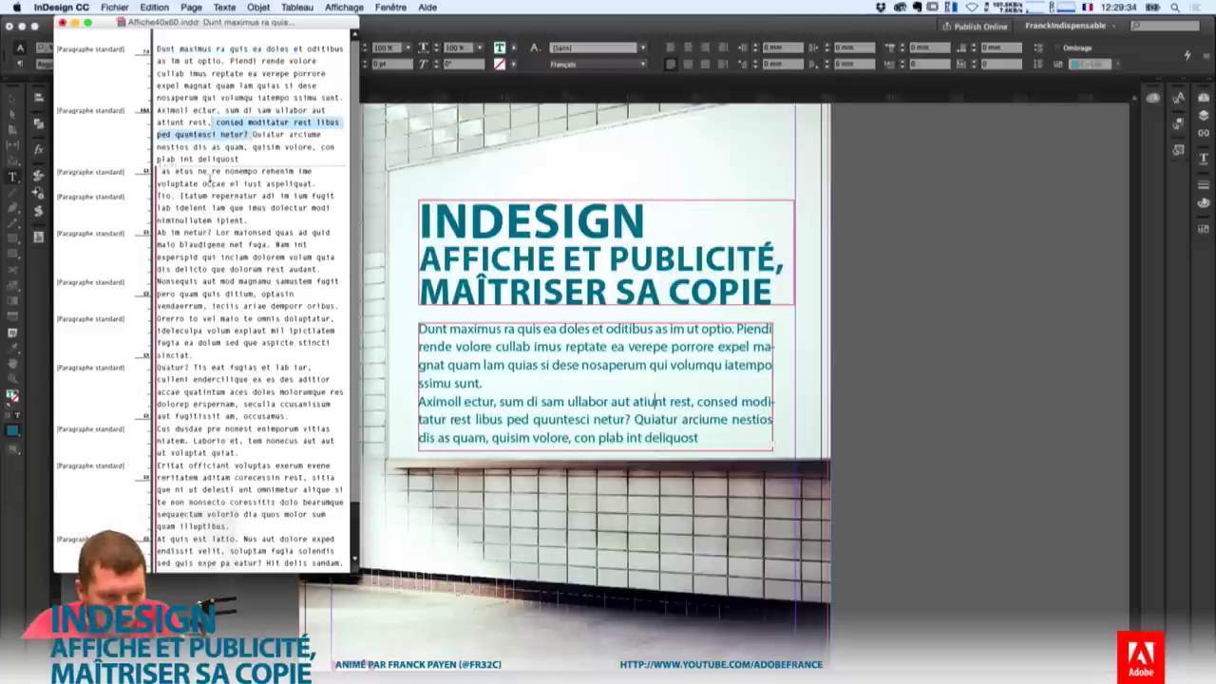
pyautogui.moveTo(209, 172); pyautogui.dragTo(282, 477)
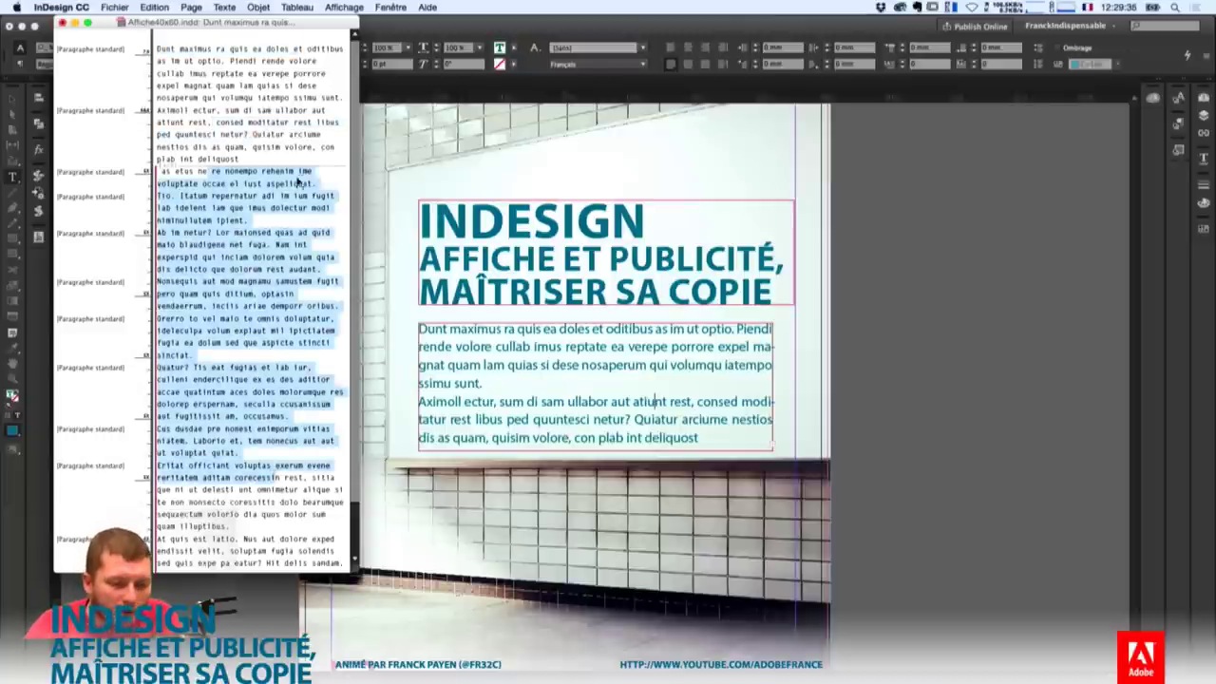
pyautogui.moveTo(298, 180); pyautogui.dragTo(399, 679)
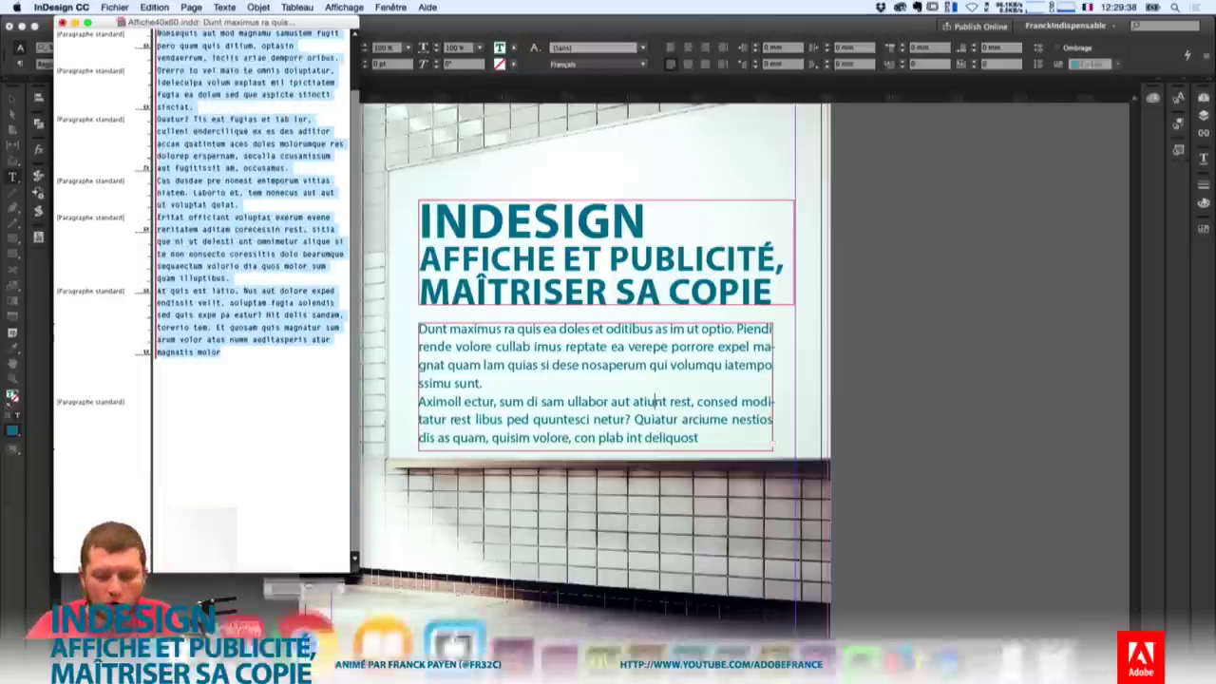
pyautogui.press('BackSpace')
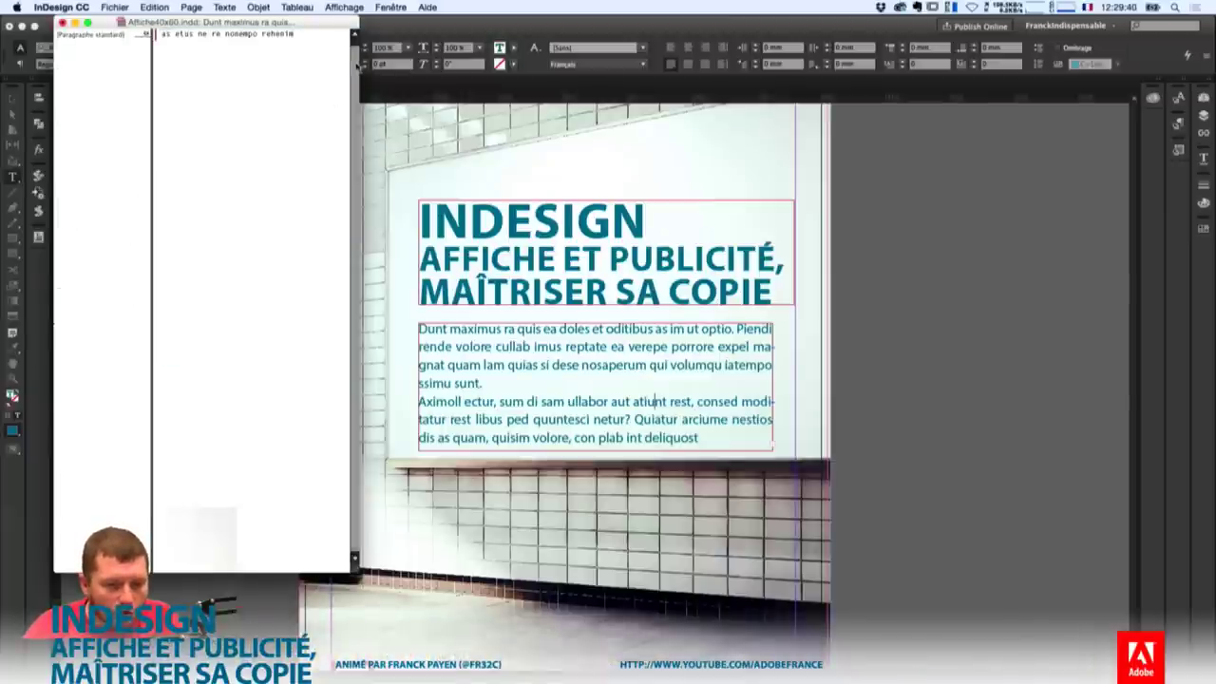
pyautogui.press('super+z')
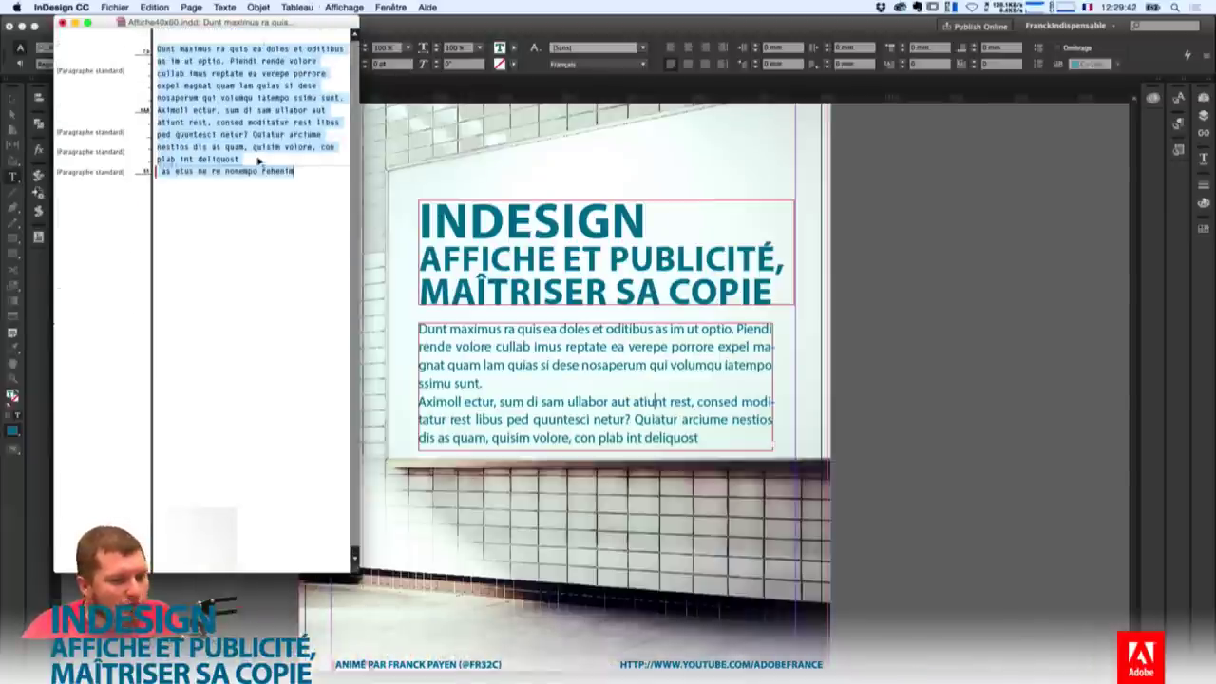
pyautogui.click(249, 110)
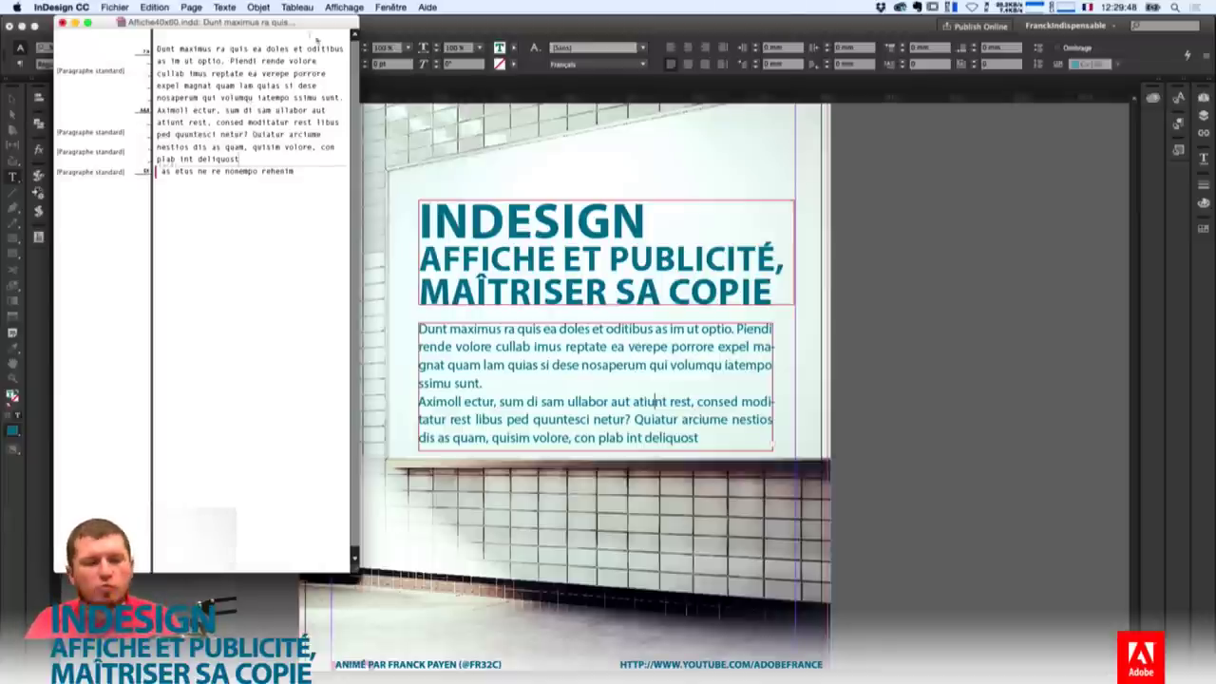
pyautogui.click(63, 22)
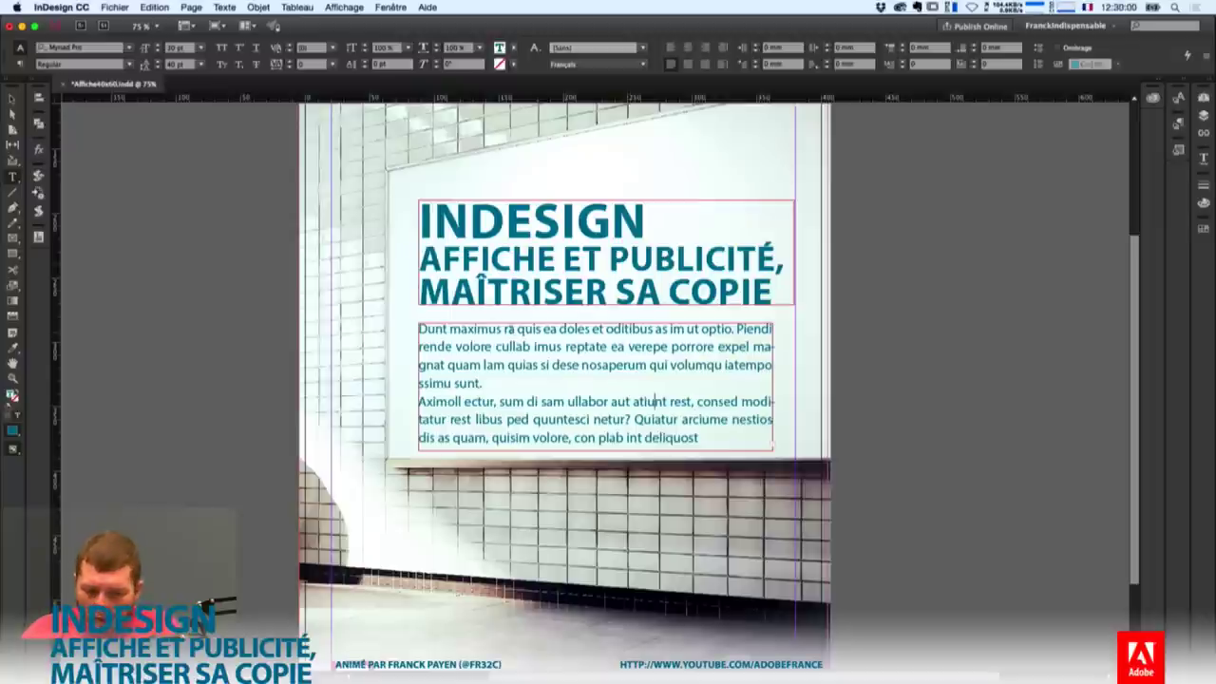
# End the body text with a period after 'deliquost'.
pyautogui.moveTo(504, 328); pyautogui.dragTo(582, 419)
pyautogui.click(708, 432)
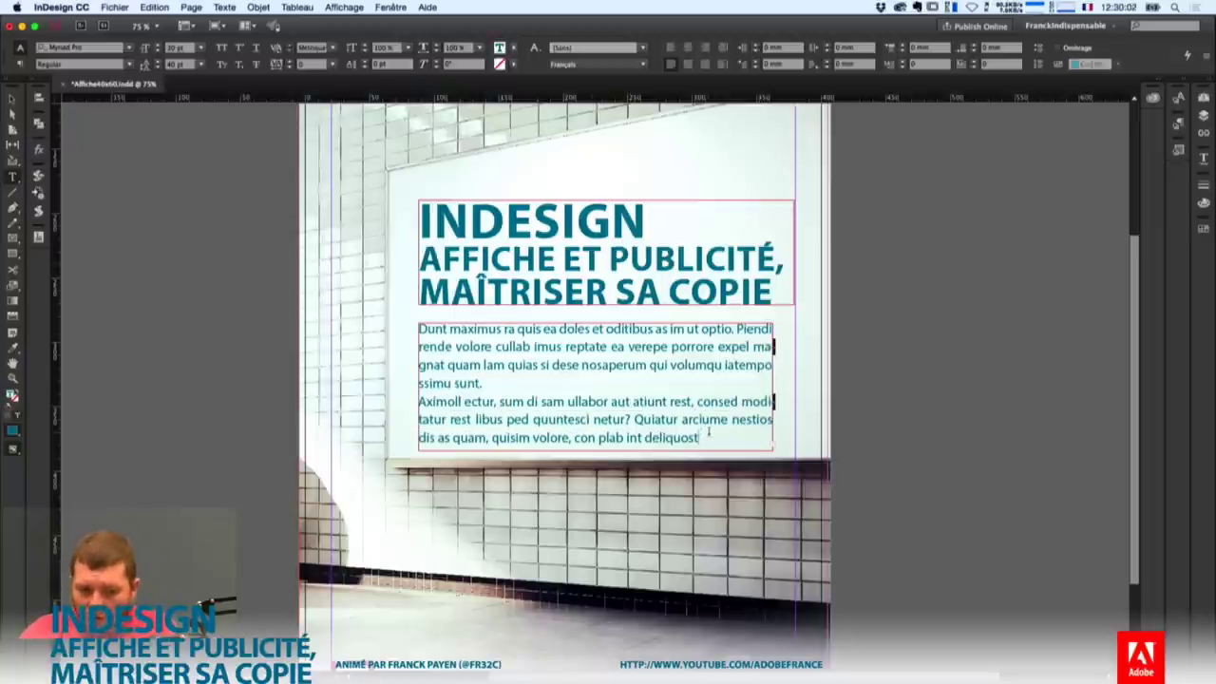
pyautogui.write('.')
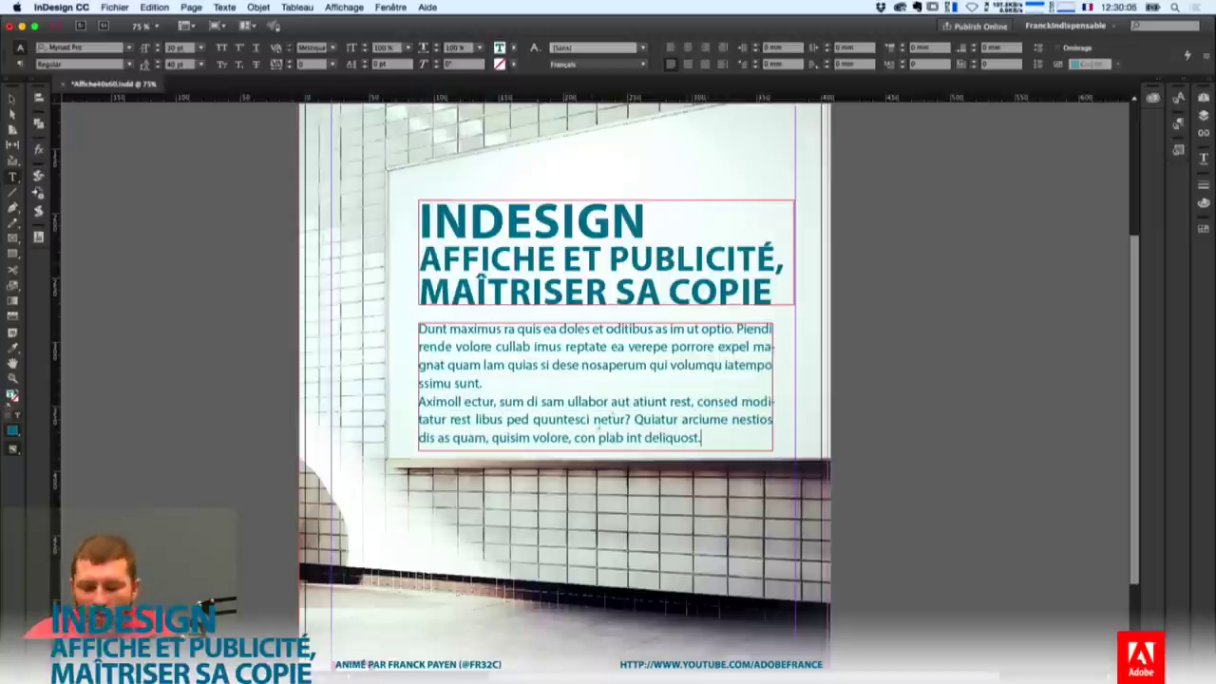
pyautogui.moveTo(626, 347); pyautogui.dragTo(647, 401)
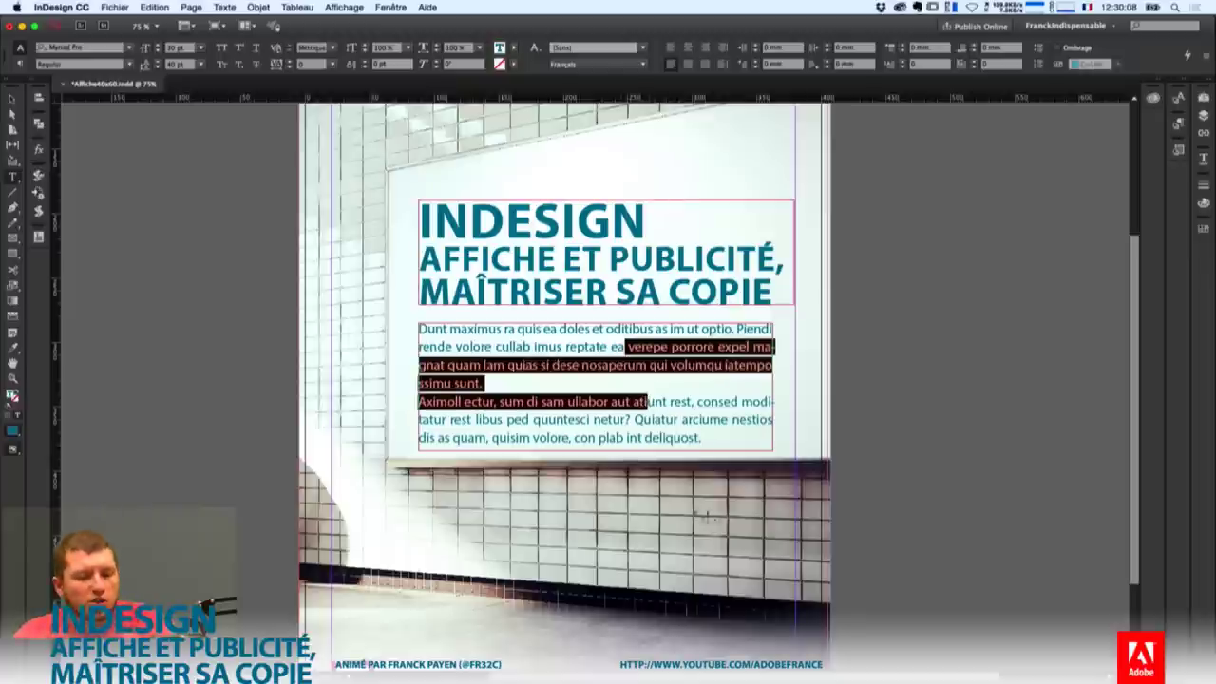
pyautogui.click(561, 346)
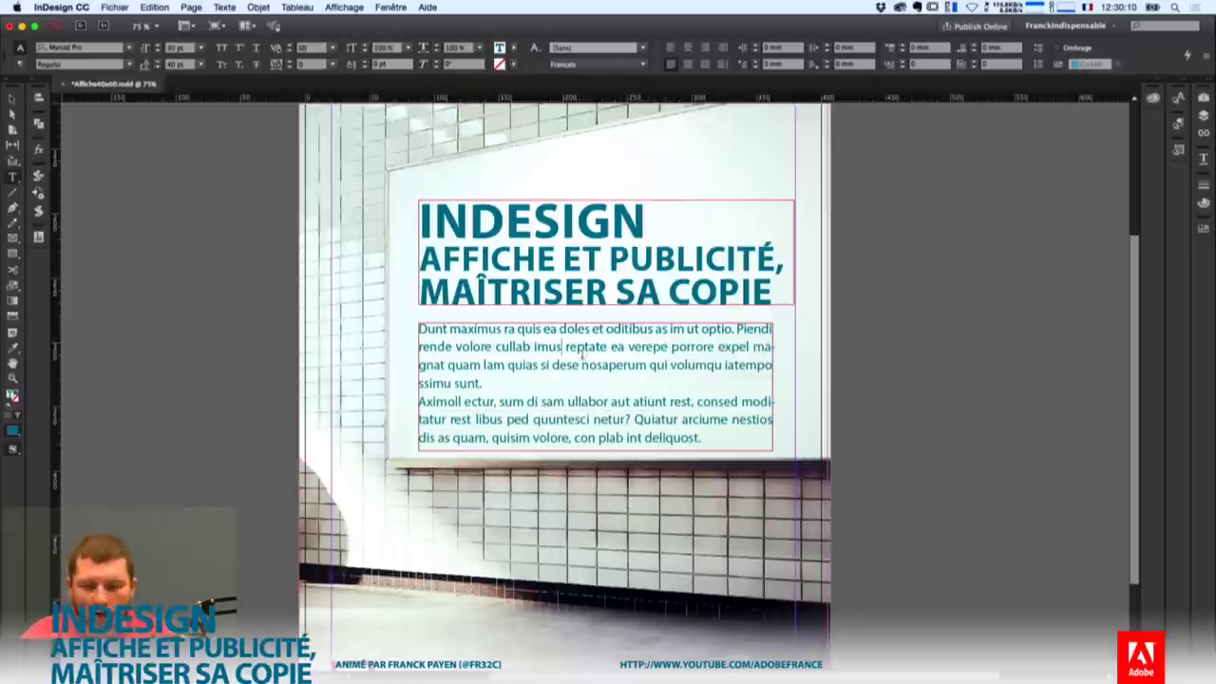
# Bring up the Fenêtre menu with its Styles submenu.
pyautogui.click(390, 7)
pyautogui.click(391, 7)
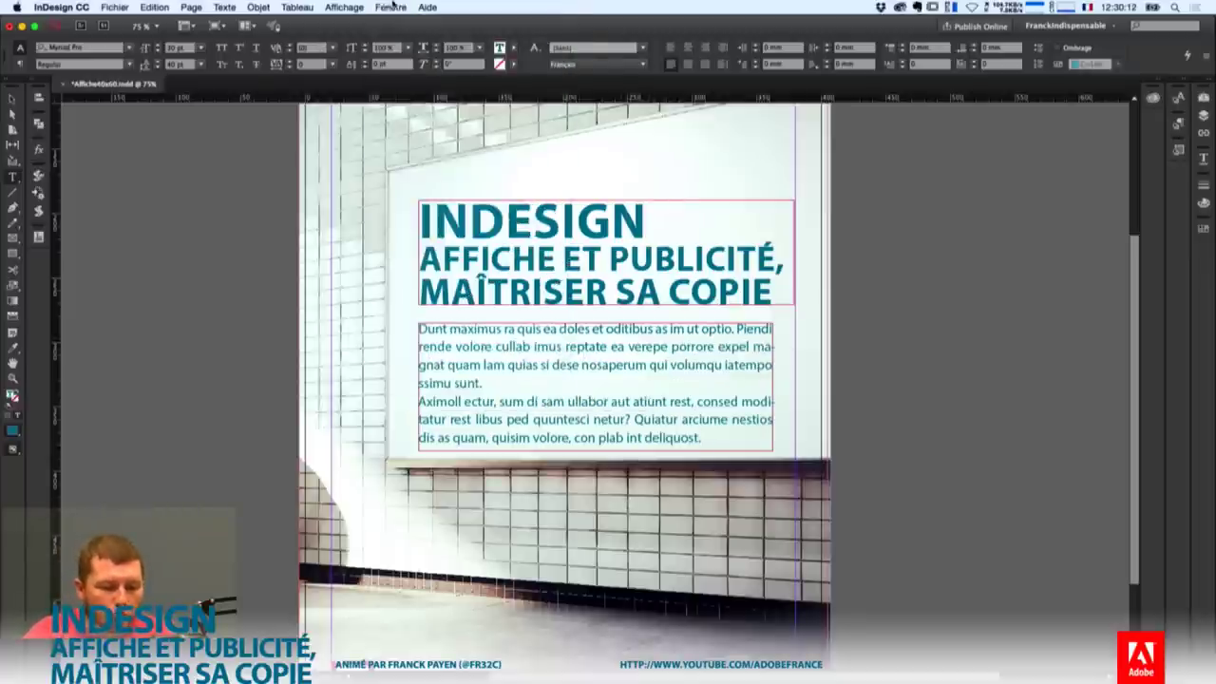
pyautogui.click(391, 6)
pyautogui.moveTo(448, 273)
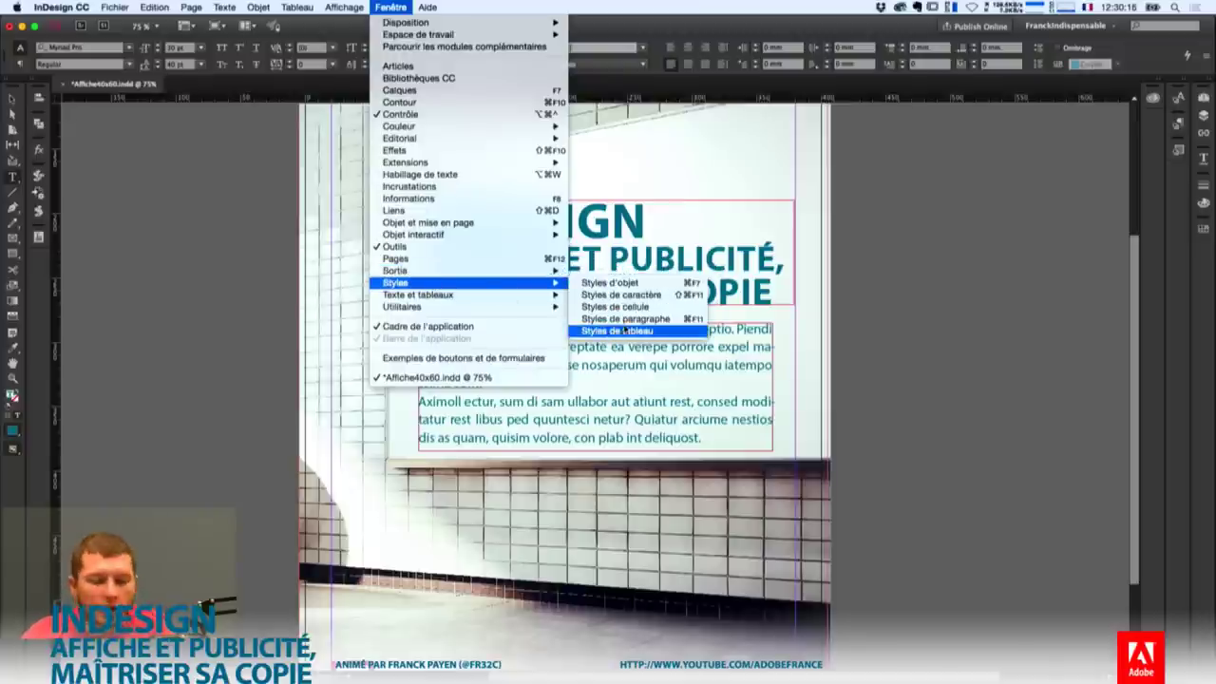
# Create a new paragraph style from the body text and name it Corps.
pyautogui.click(630, 320)
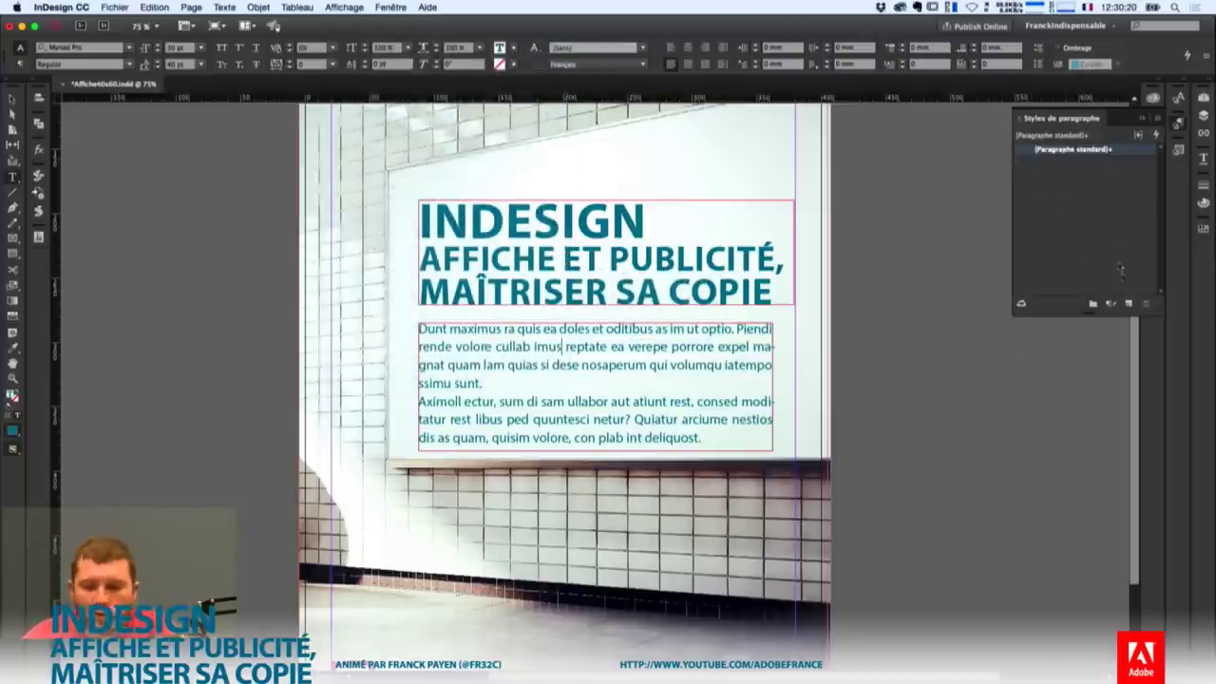
pyautogui.click(1128, 303)
pyautogui.click(1068, 164)
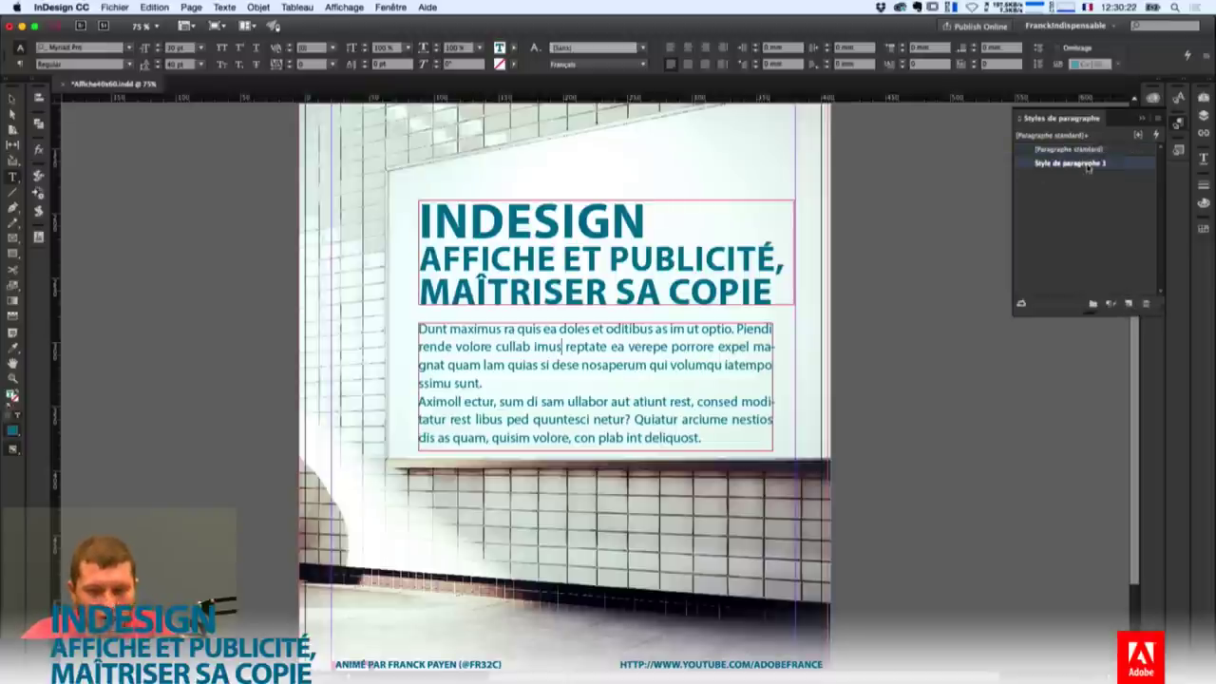
pyautogui.click(1072, 163)
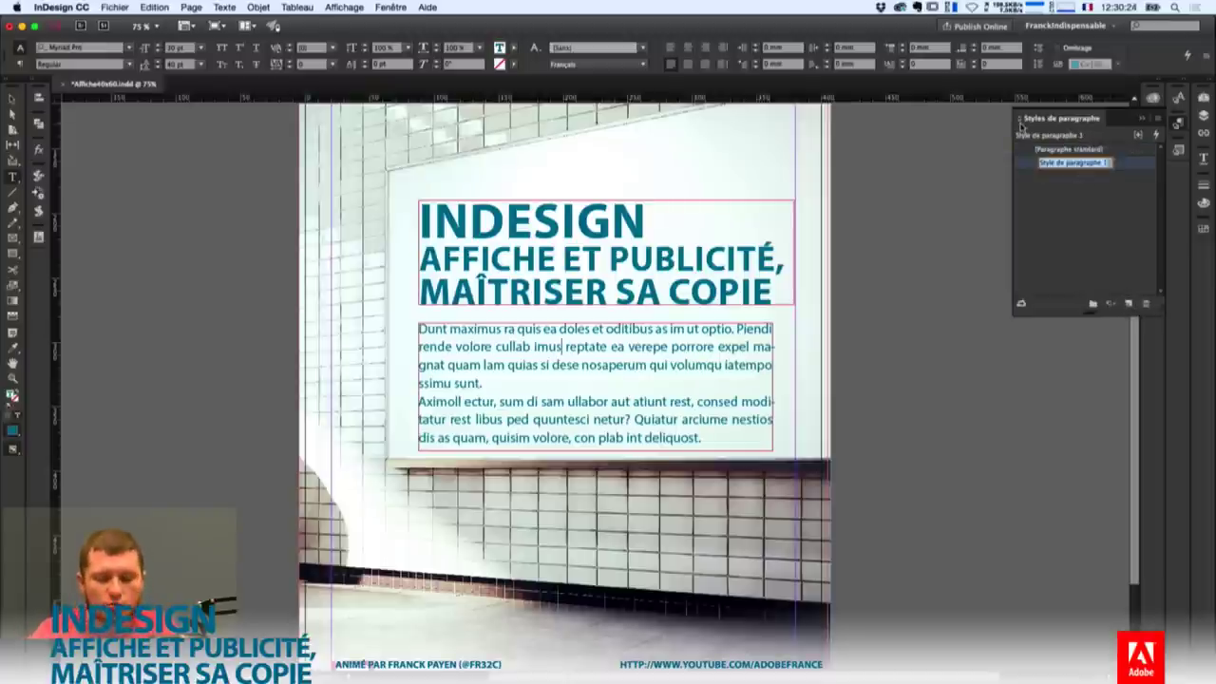
pyautogui.write('Corps')
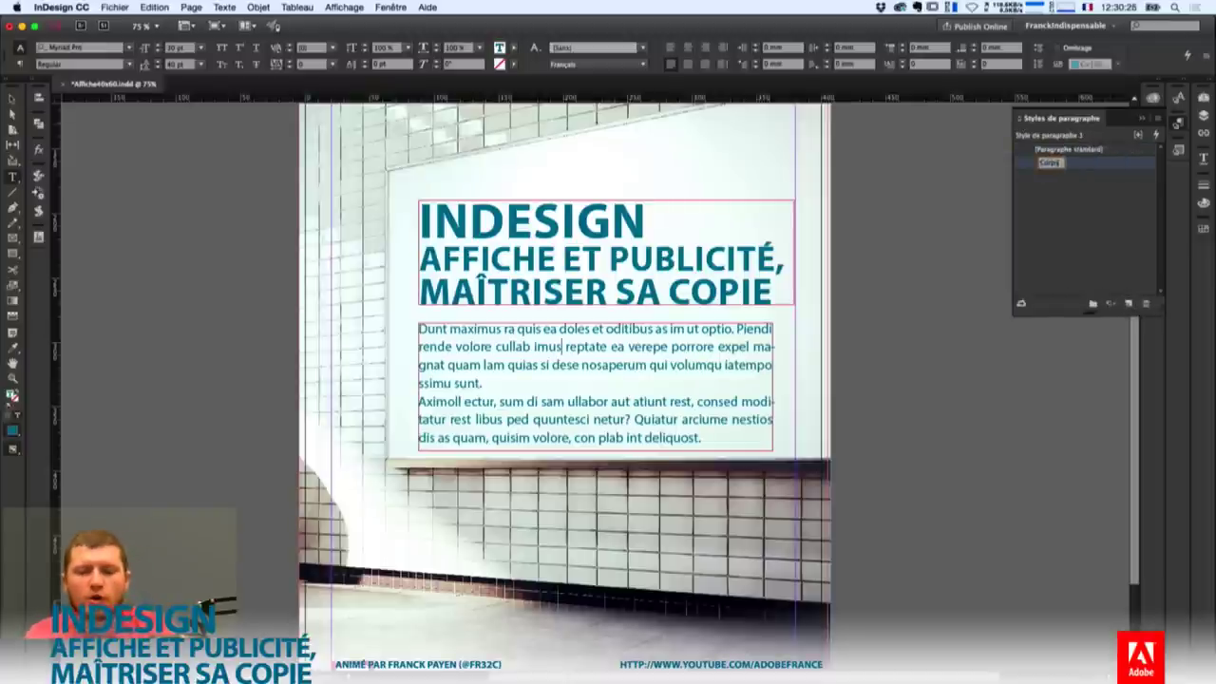
pyautogui.press('Return')
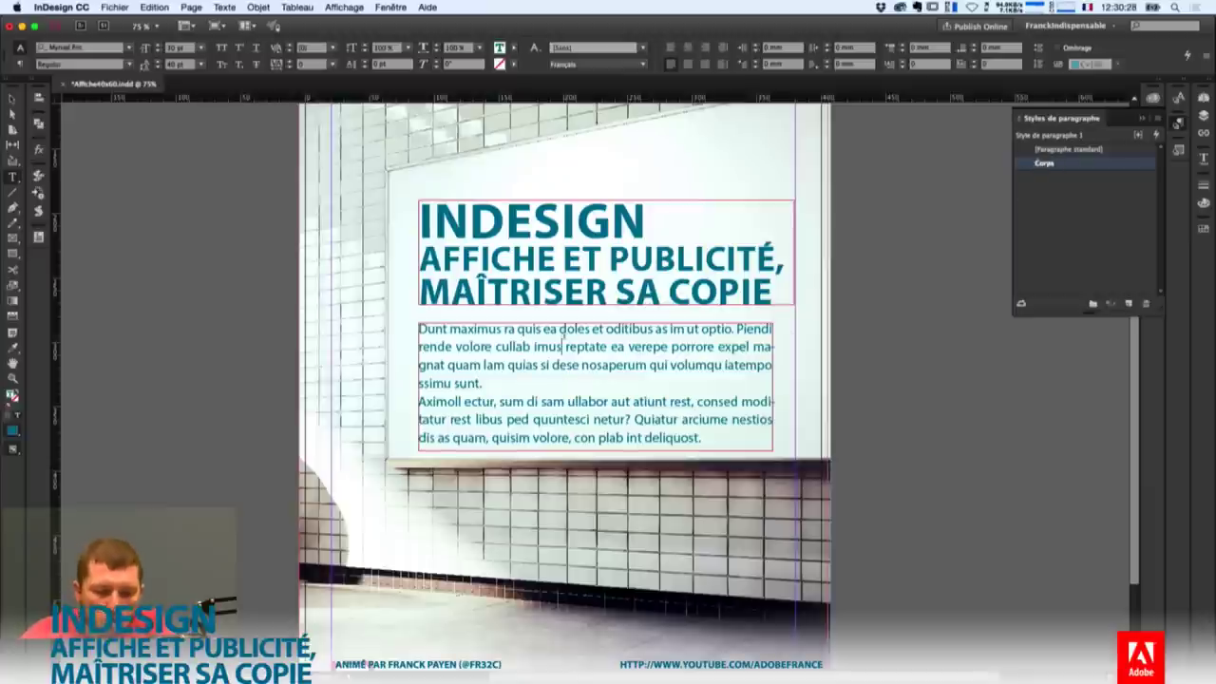
# Place the caret in the INDESIGN title line.
pyautogui.moveTo(562, 332); pyautogui.dragTo(602, 438)
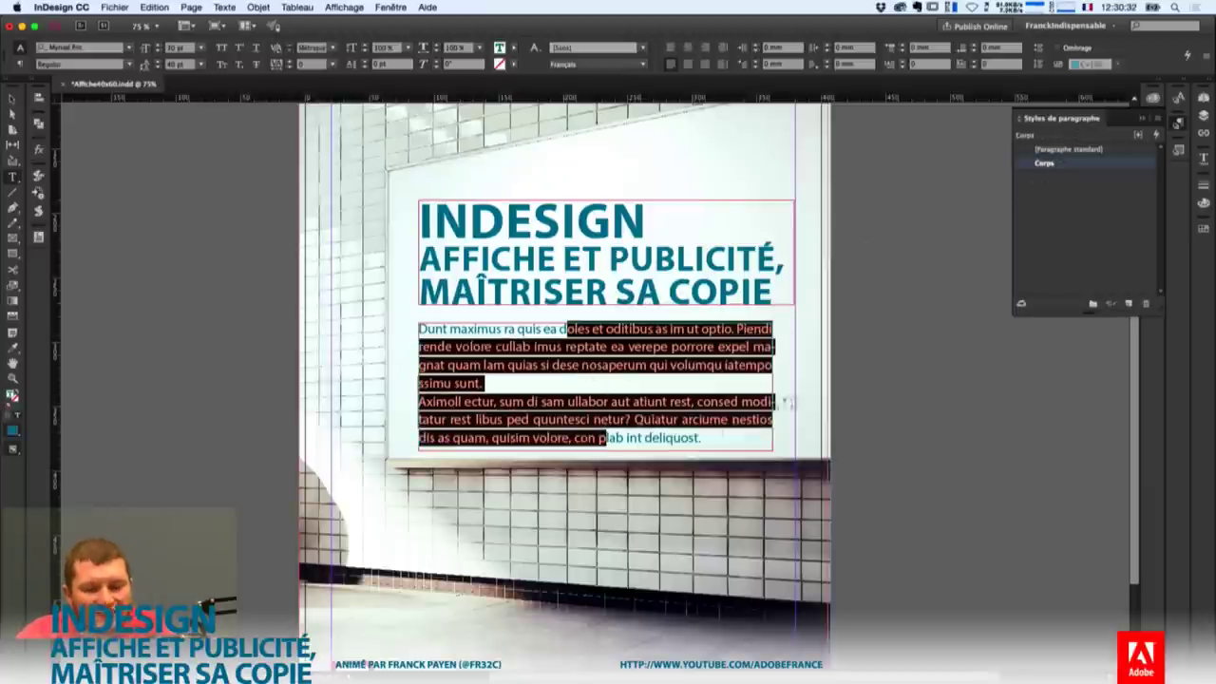
pyautogui.moveTo(727, 258); pyautogui.dragTo(741, 288)
pyautogui.click(513, 221)
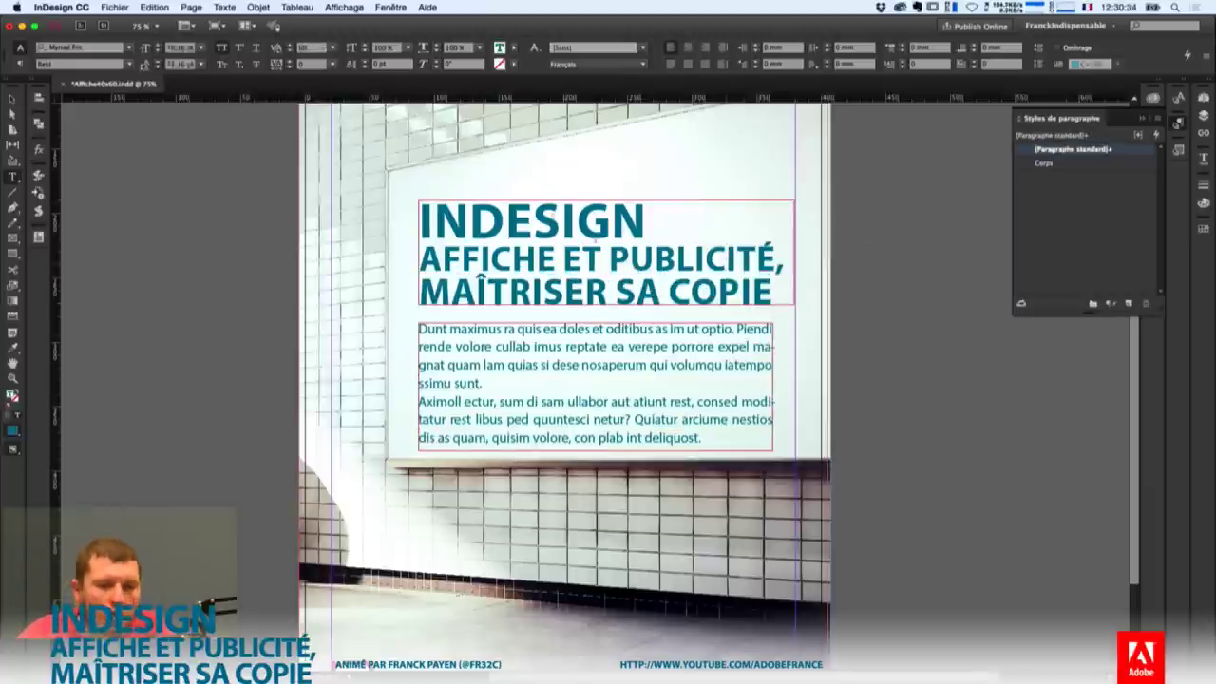
# Create a paragraph style named Titre from the INDESIGN title line.
pyautogui.click(1129, 304)
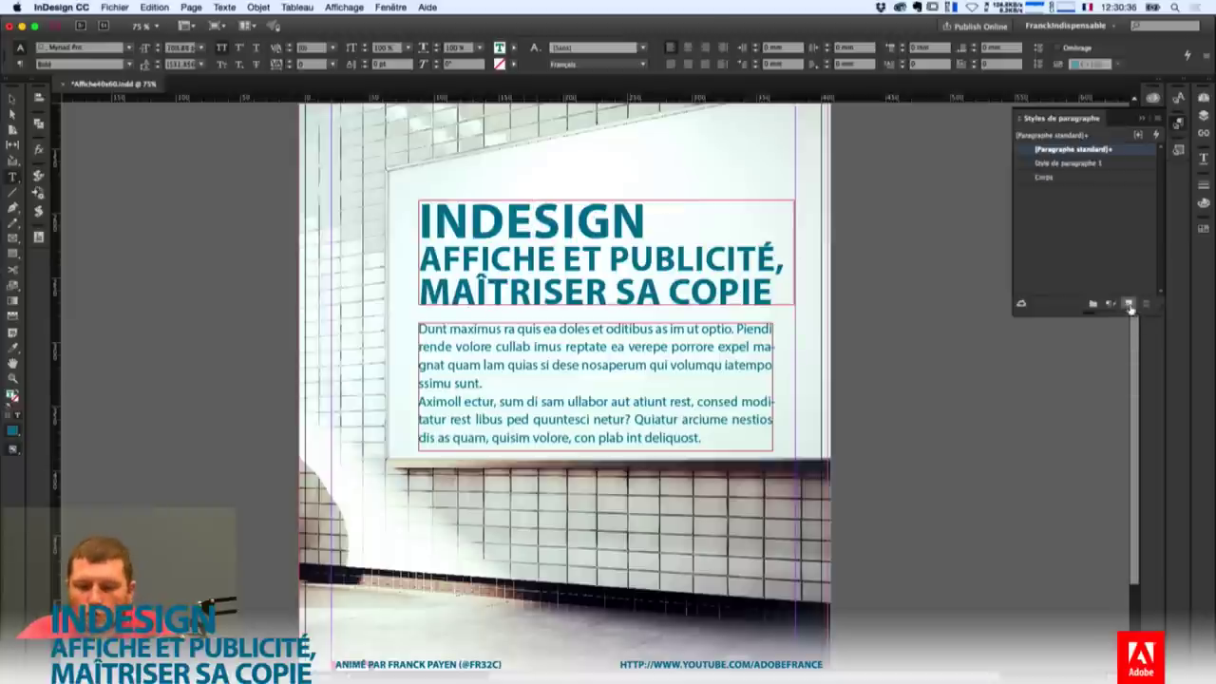
pyautogui.click(1054, 166)
pyautogui.doubleClick(1054, 166)
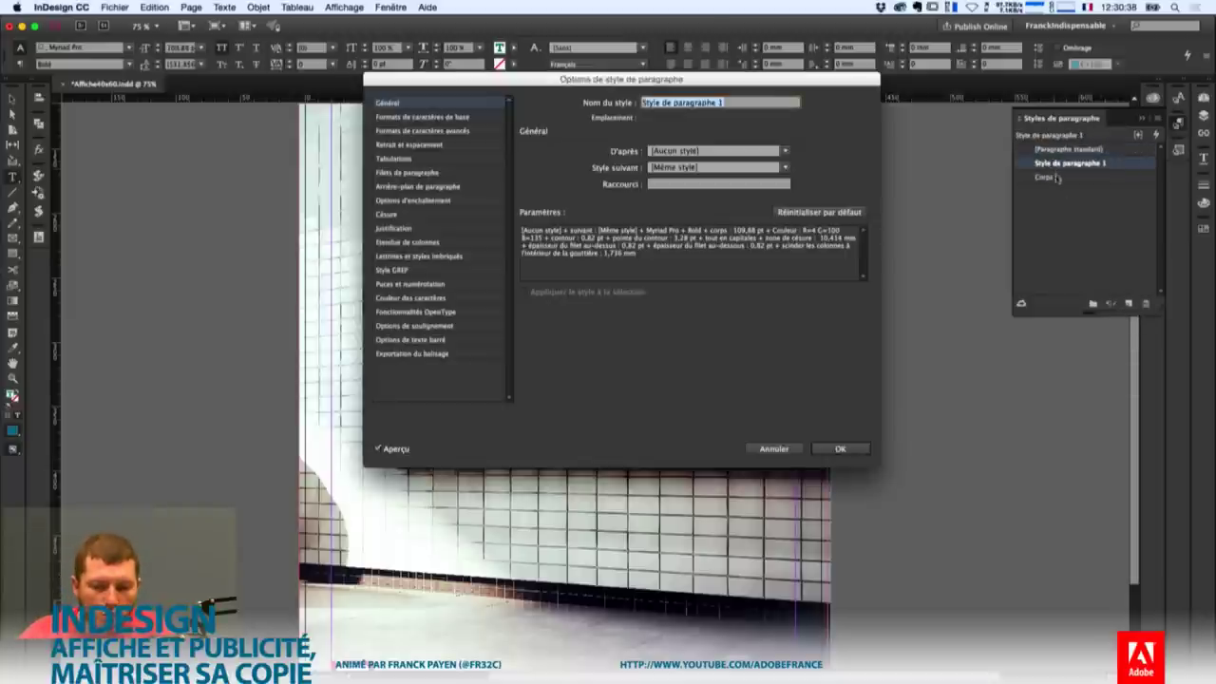
pyautogui.write('Titre')
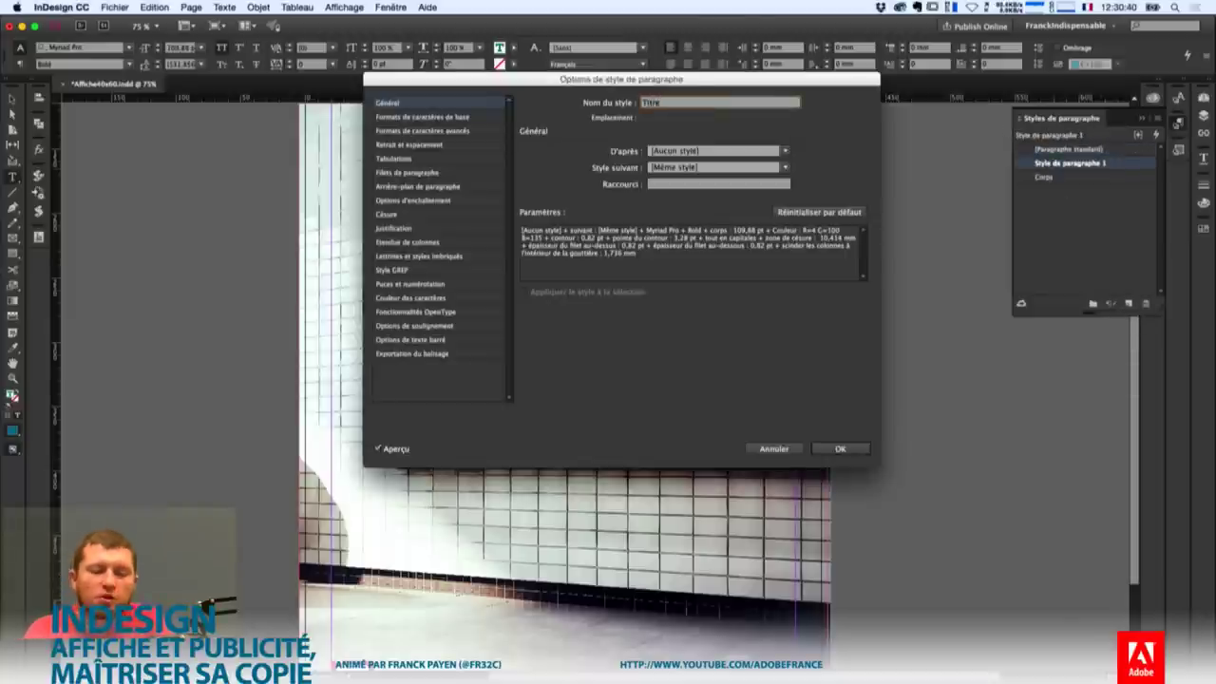
pyautogui.press('Return')
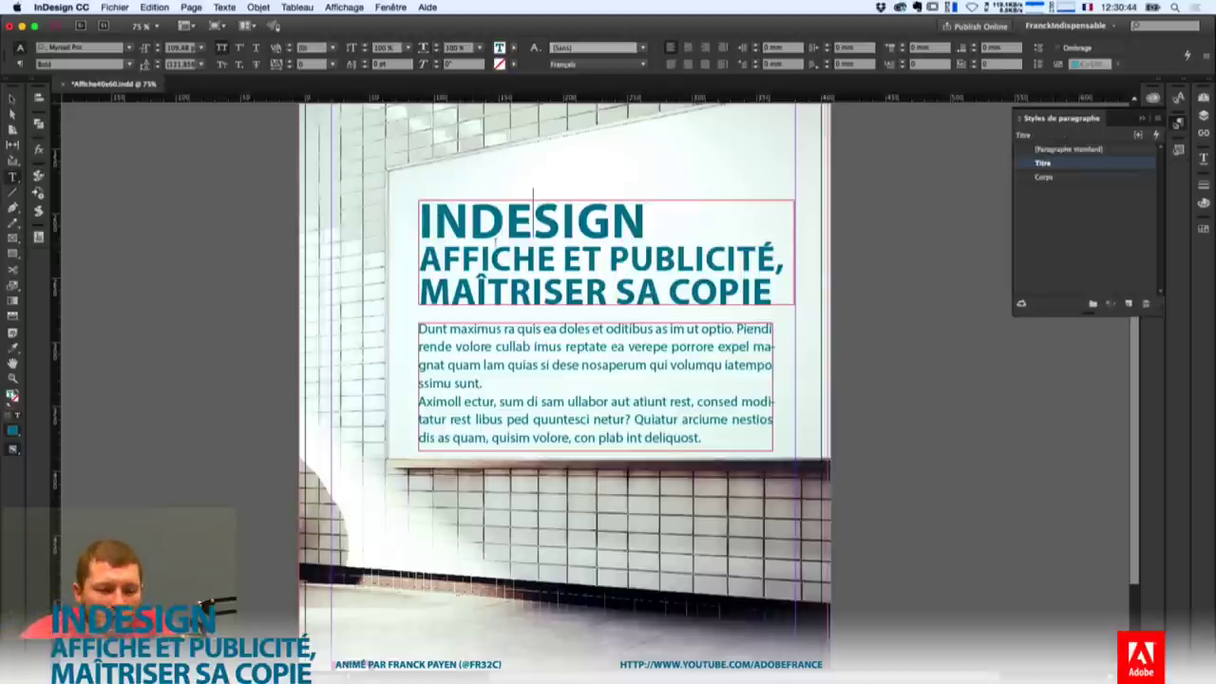
pyautogui.click(596, 258)
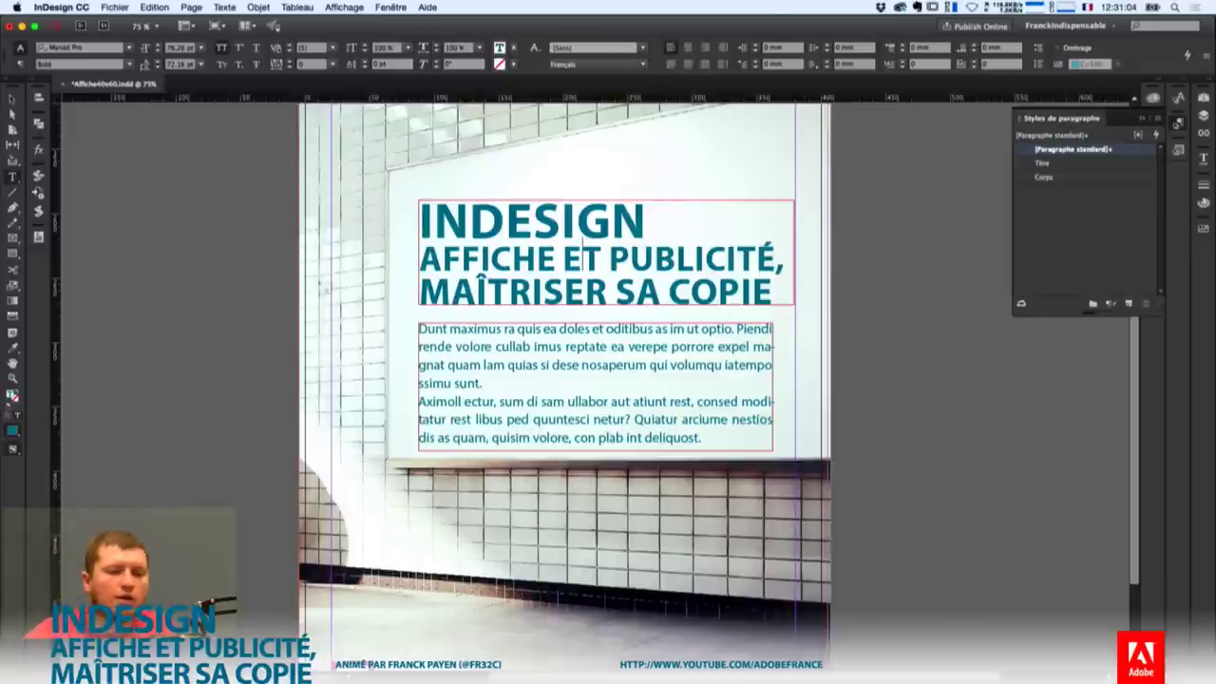
# Zoom out to 50%, select the YouTube logo, and start a new A4 document.
pyautogui.click(11, 99)
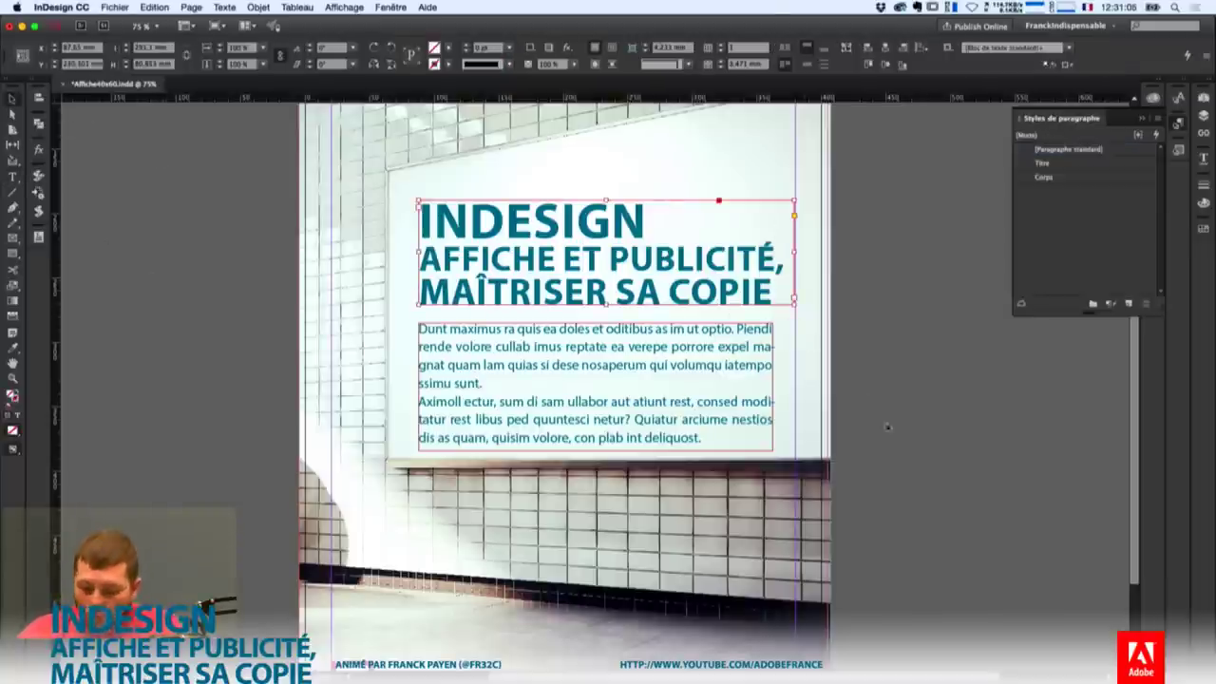
pyautogui.click(842, 338)
pyautogui.press('super+minus')
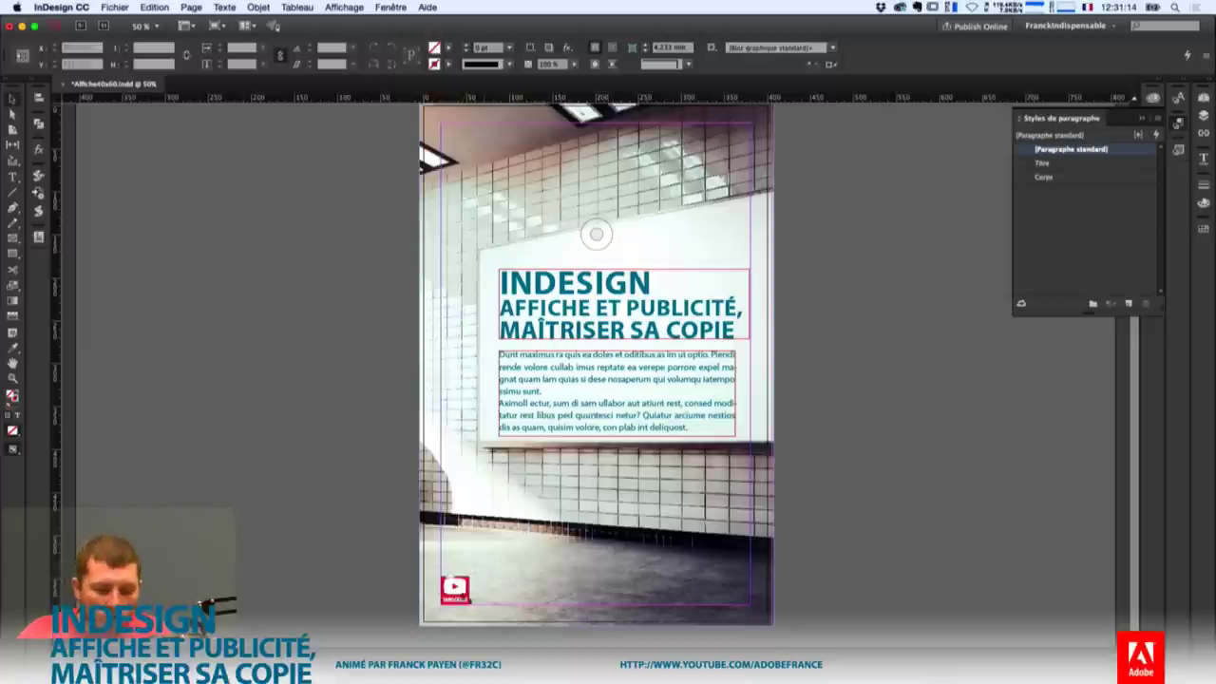
pyautogui.click(455, 589)
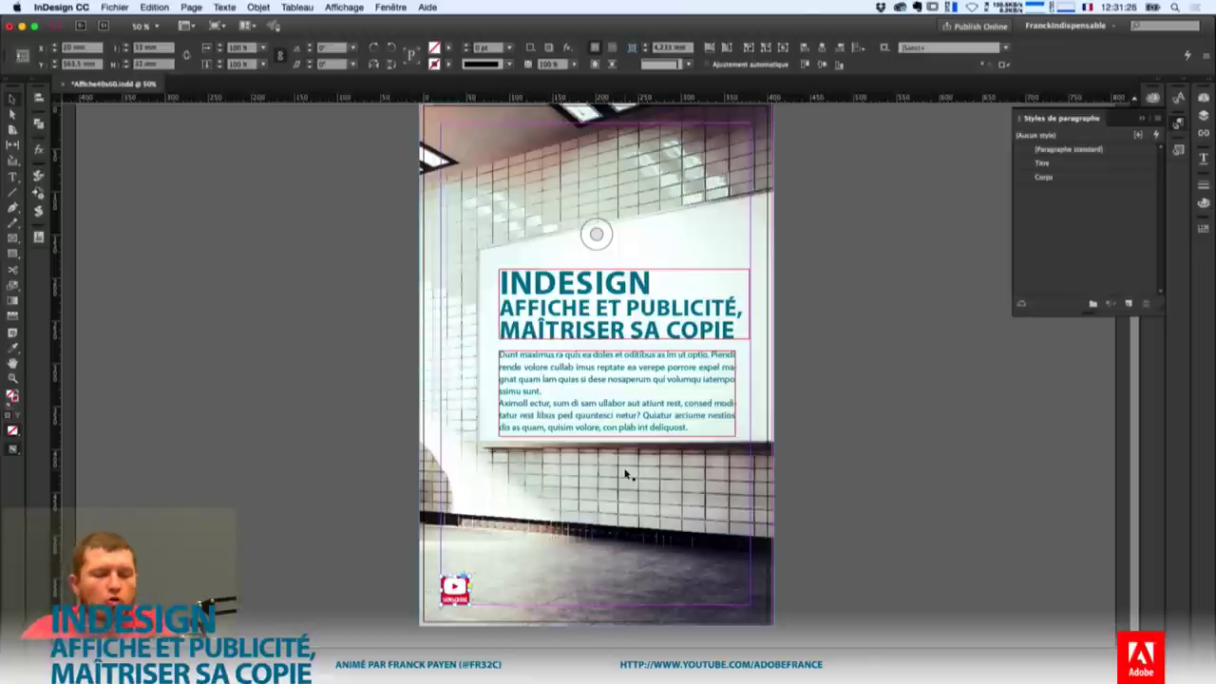
pyautogui.press('super+n')
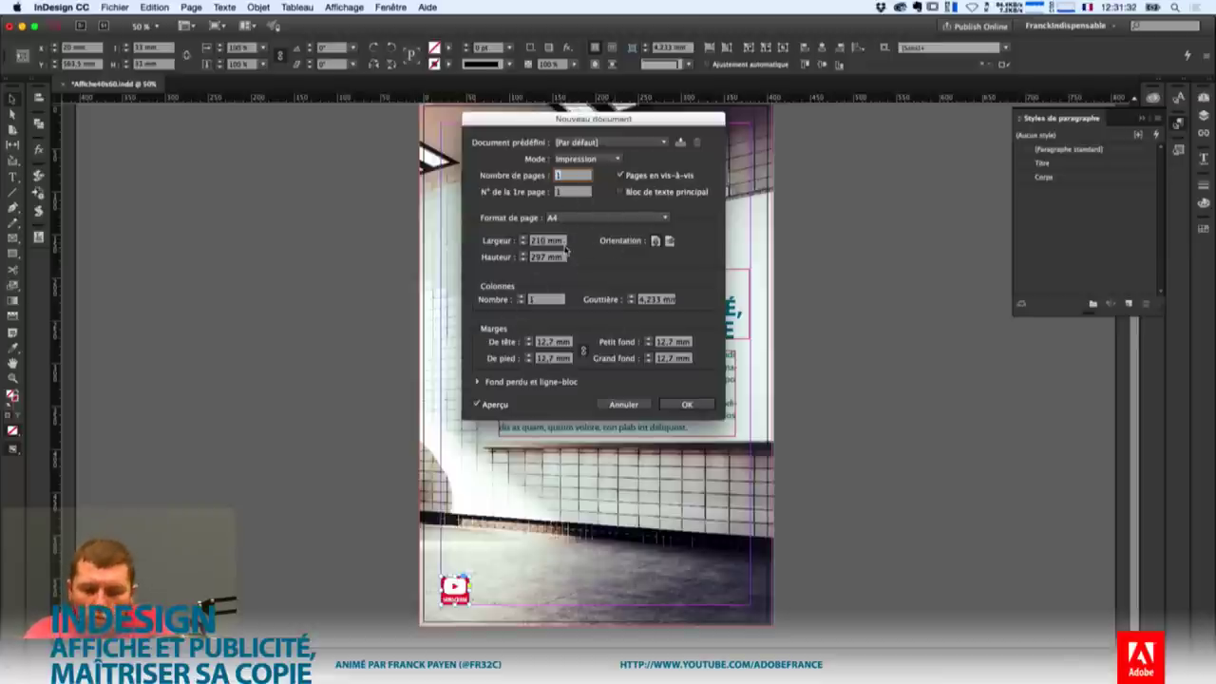
# Create a single-page A4 document with 5 mm bleed, then return to Affiche40x60.indd.
pyautogui.click(654, 175)
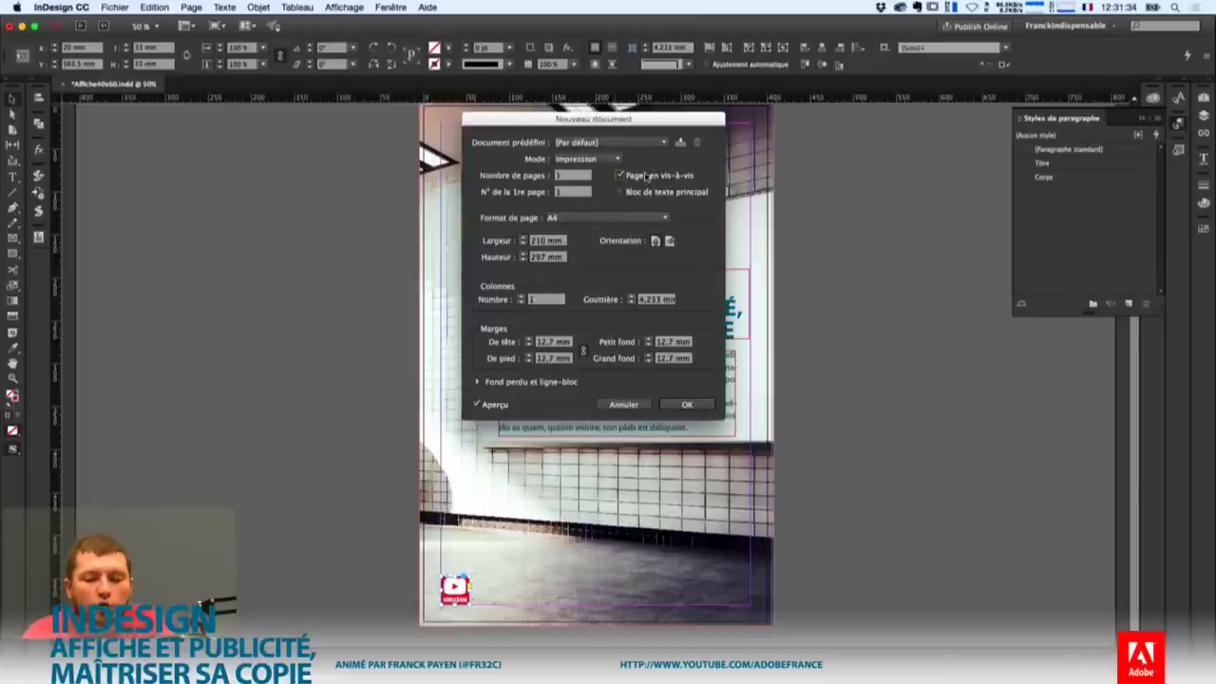
pyautogui.click(493, 405)
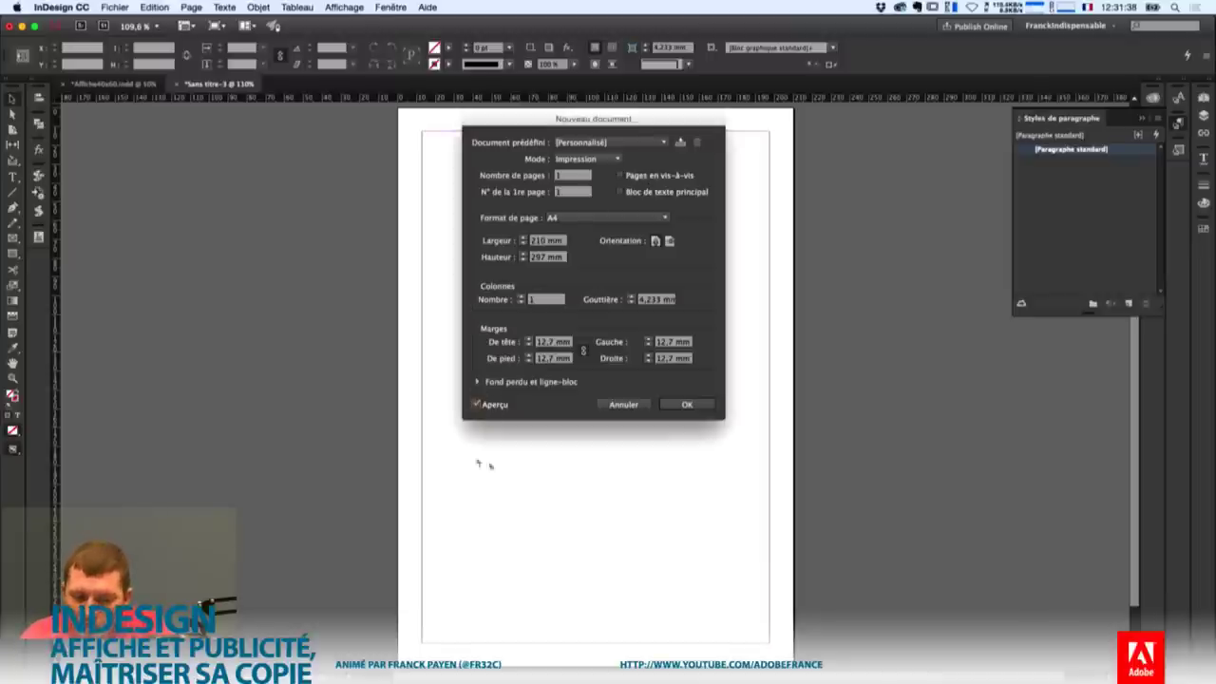
pyautogui.click(476, 407)
pyautogui.click(477, 382)
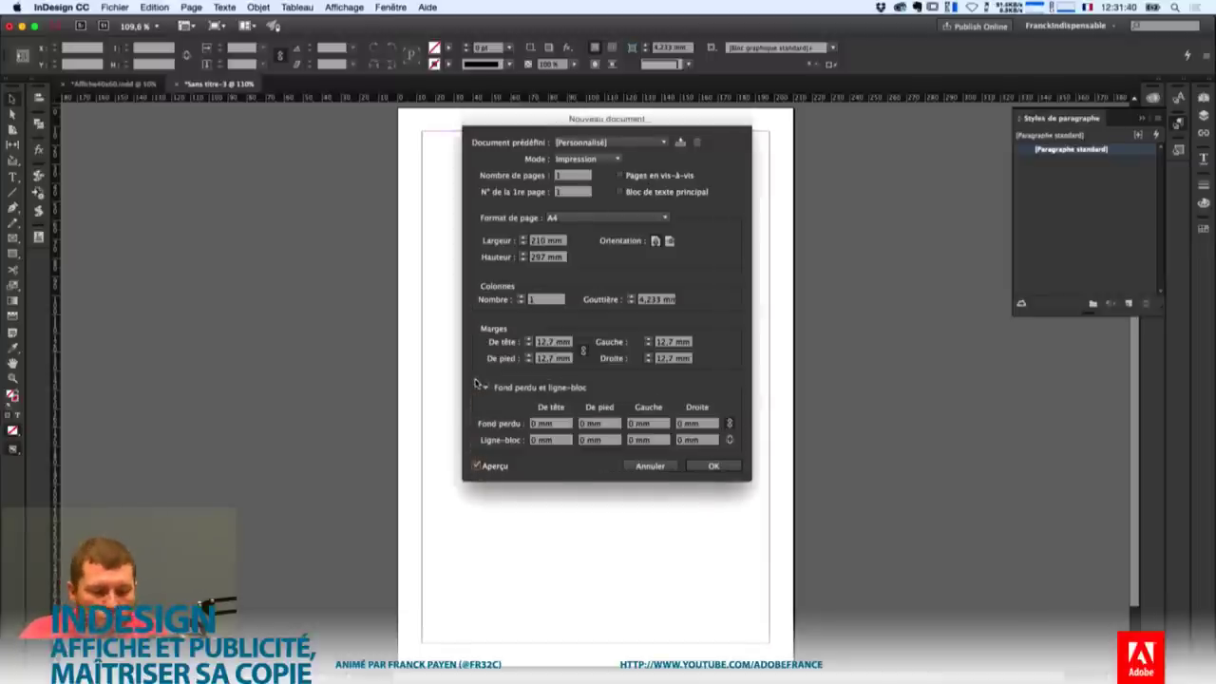
pyautogui.write('10')
pyautogui.press('Tab')
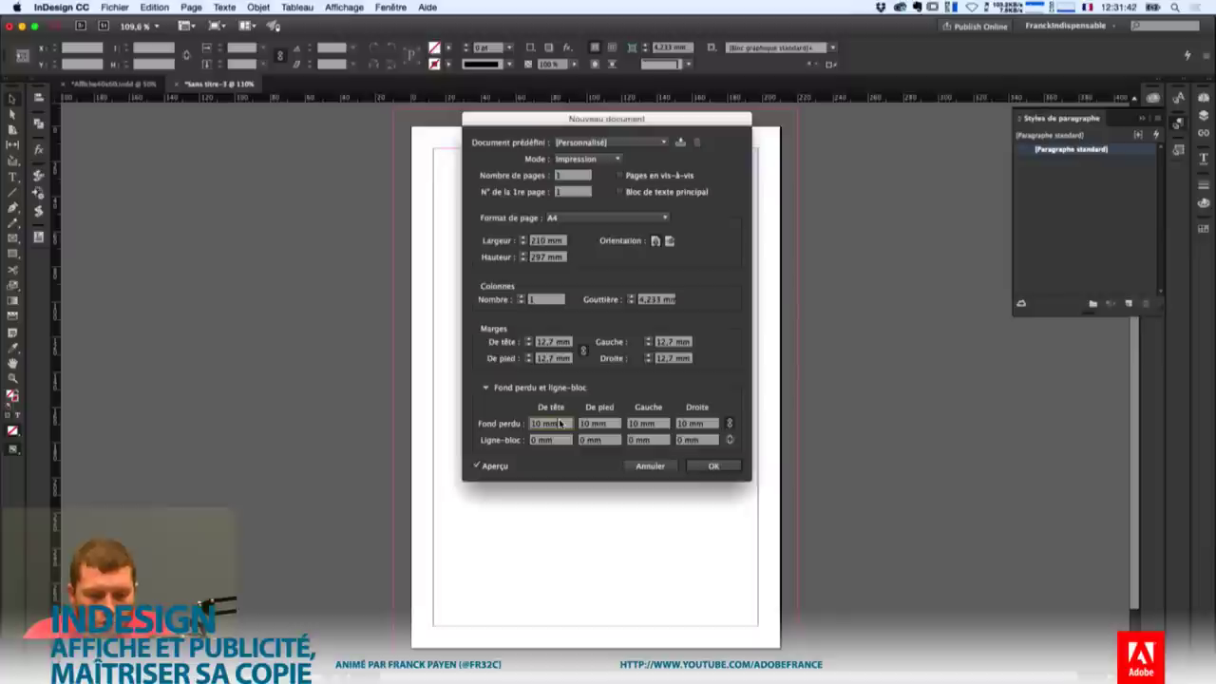
pyautogui.write('5')
pyautogui.press('Tab')
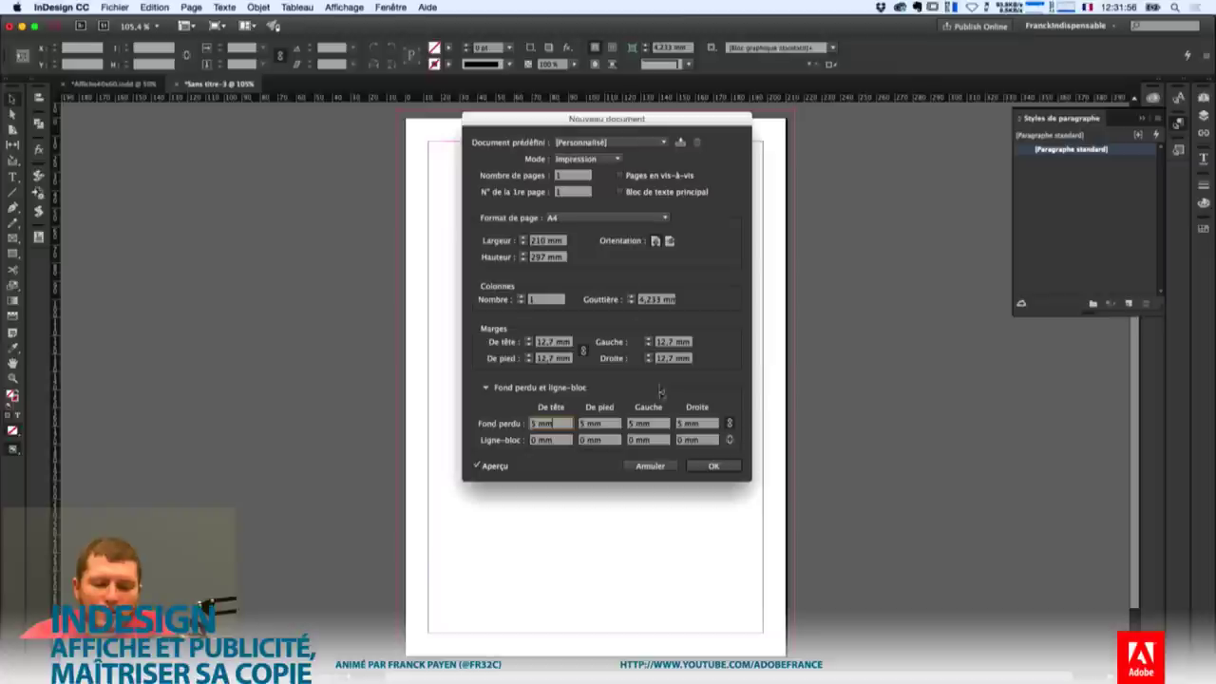
pyautogui.click(716, 468)
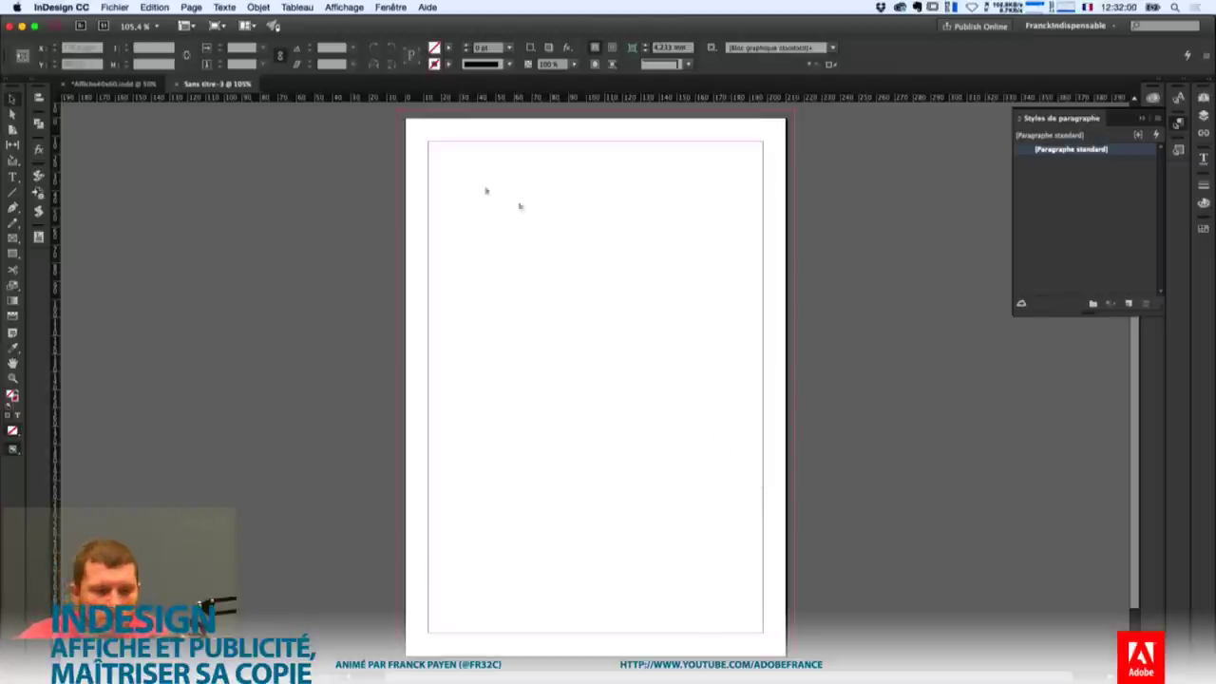
pyautogui.click(133, 84)
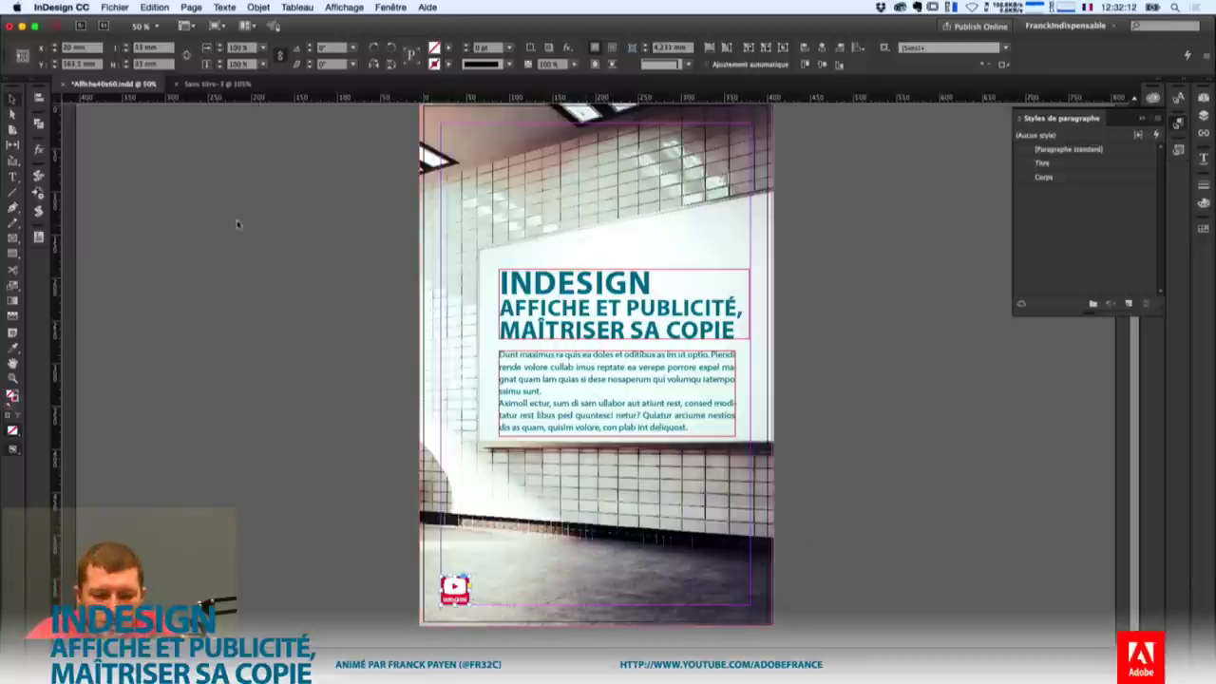
# Deselect all, zoom out to 25%, and select the page with the Page tool.
pyautogui.click(214, 243)
pyautogui.press('super+minus')
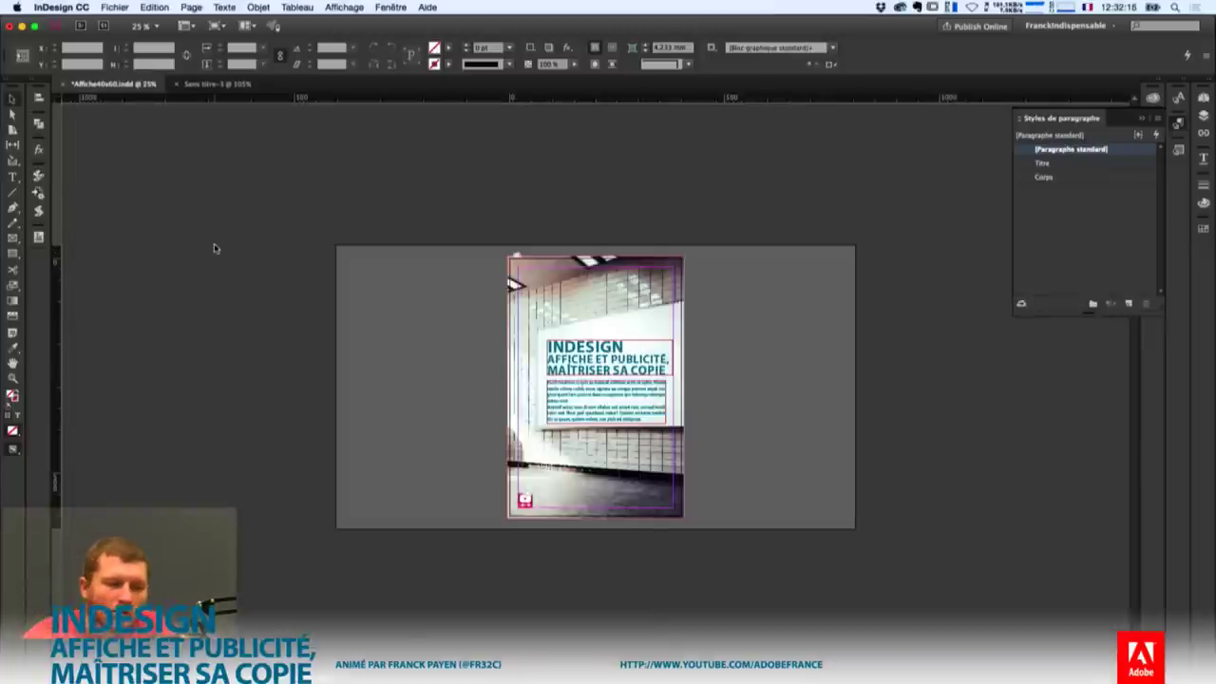
pyautogui.click(13, 129)
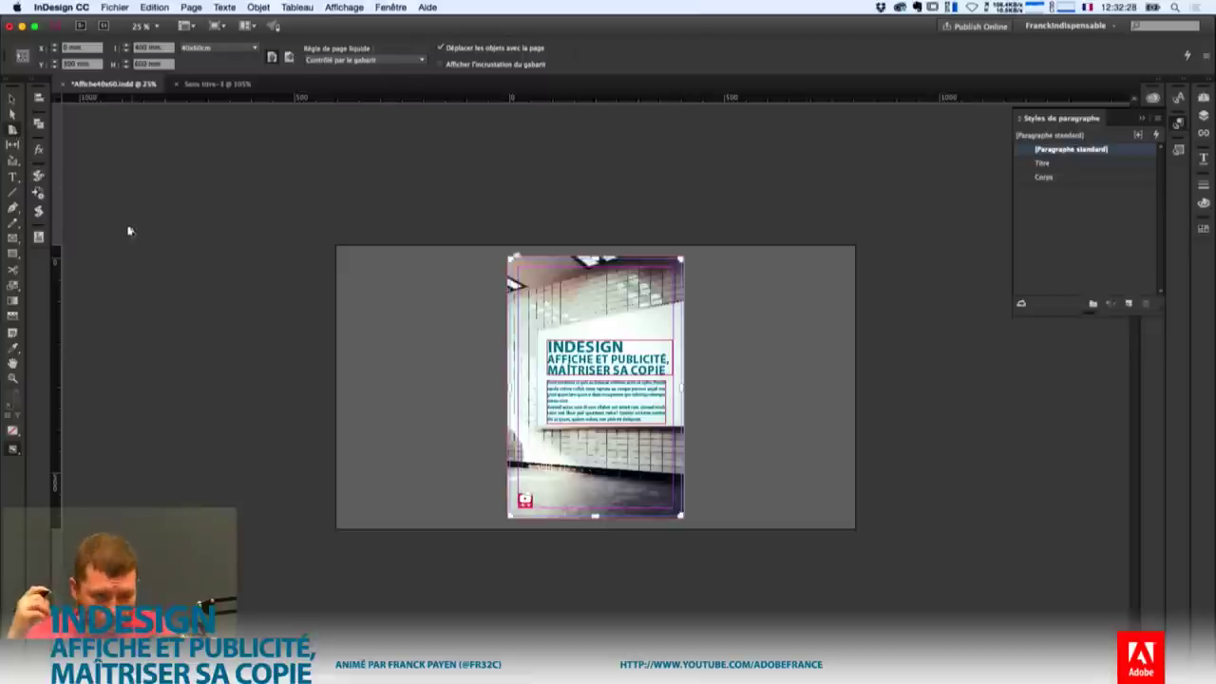
# Set the liquid page rule to Désactivé and undo two trial page resizes.
pyautogui.click(364, 58)
pyautogui.click(361, 72)
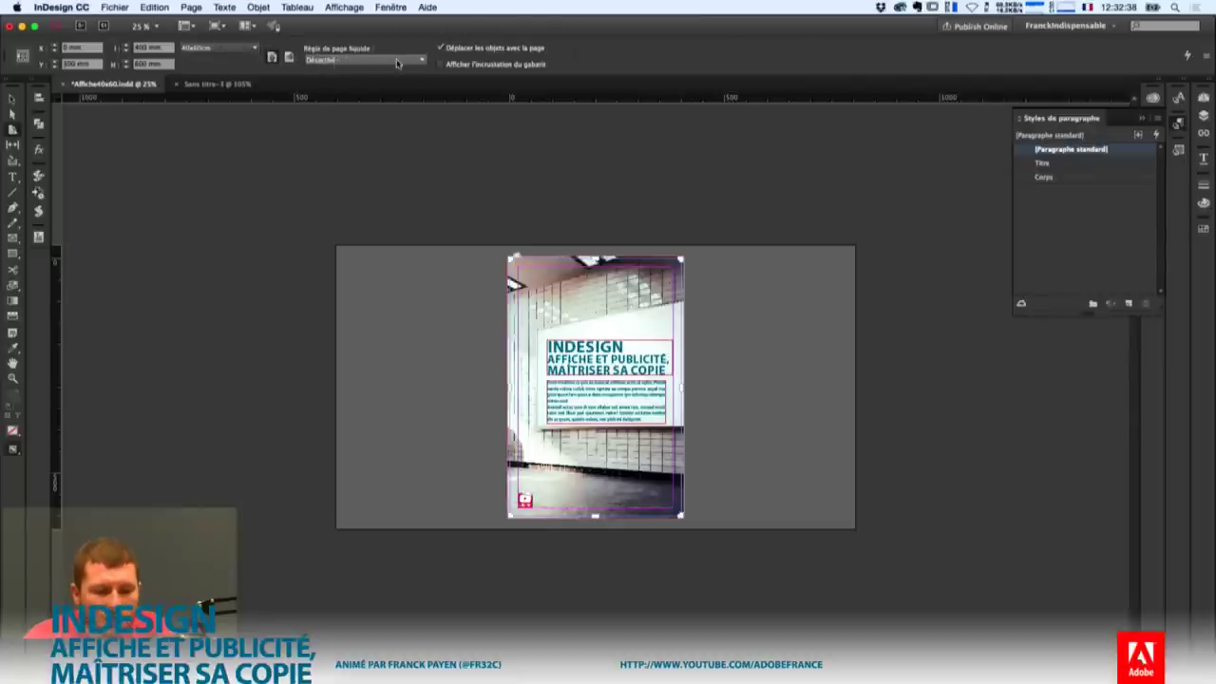
pyautogui.moveTo(510, 257); pyautogui.dragTo(397, 201)
pyautogui.press('super+z')
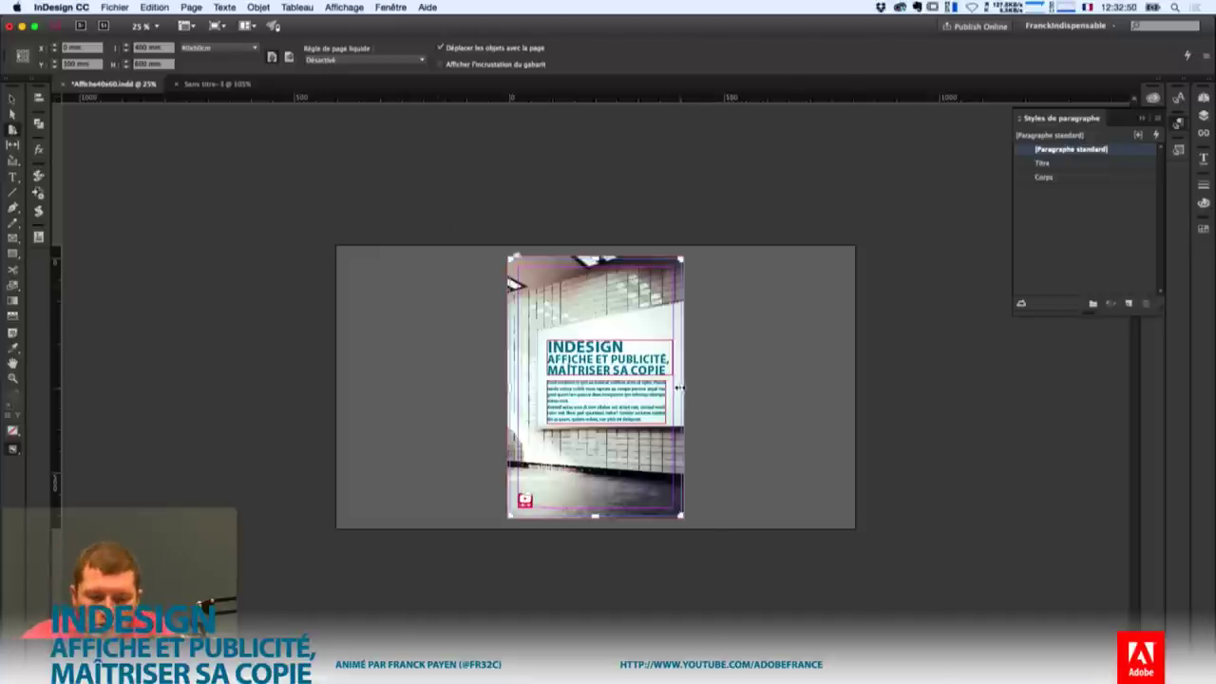
pyautogui.moveTo(682, 386); pyautogui.dragTo(855, 370)
pyautogui.press('super+z')
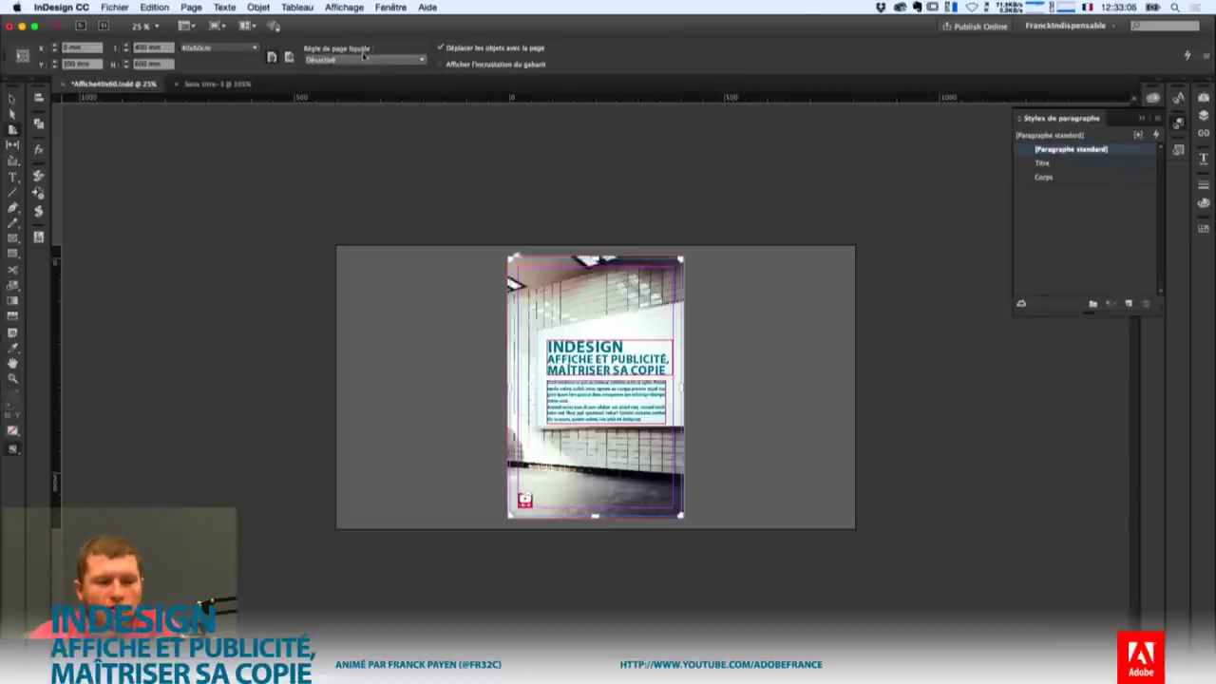
pyautogui.click(365, 60)
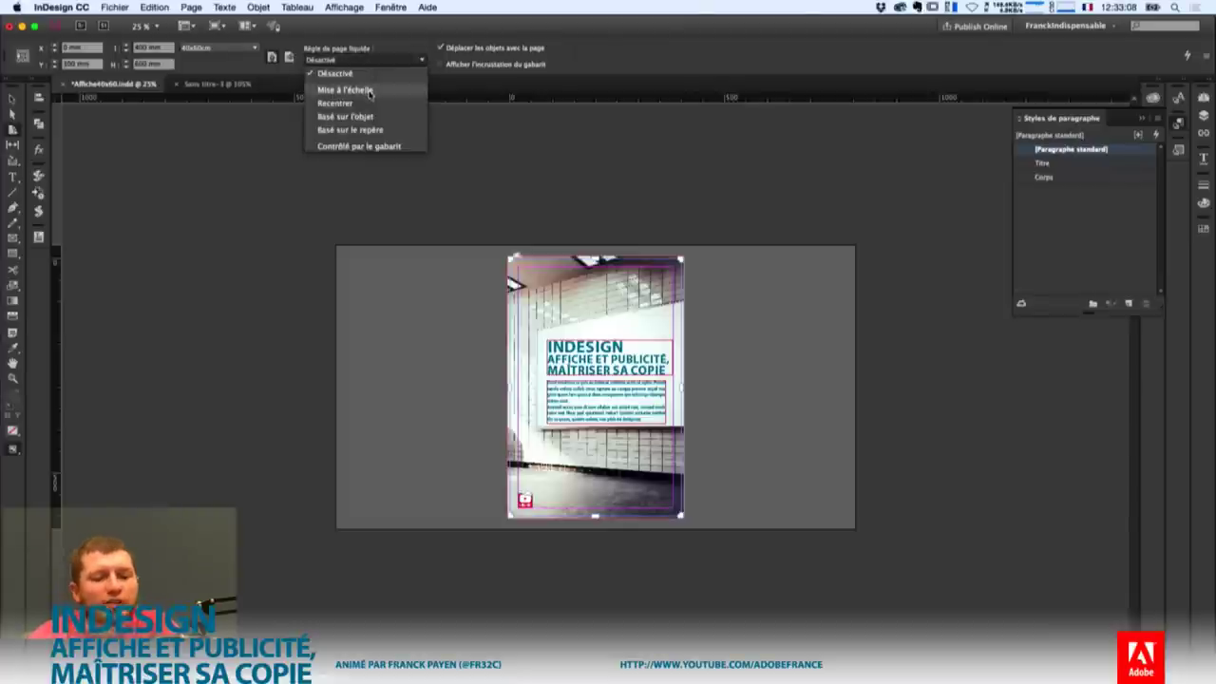
# Switch the liquid page rule to Mise à l'échelle, test-shrink the page, then undo to 400 × 600 mm.
pyautogui.click(370, 93)
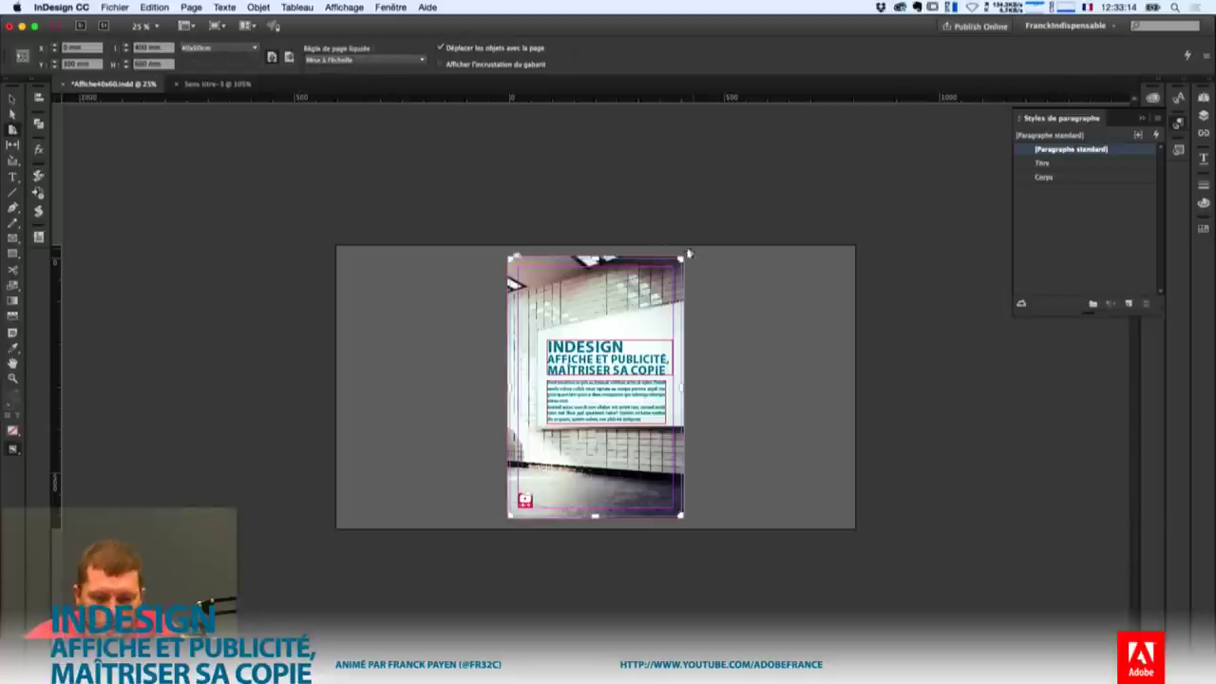
pyautogui.moveTo(680, 258); pyautogui.dragTo(609, 345)
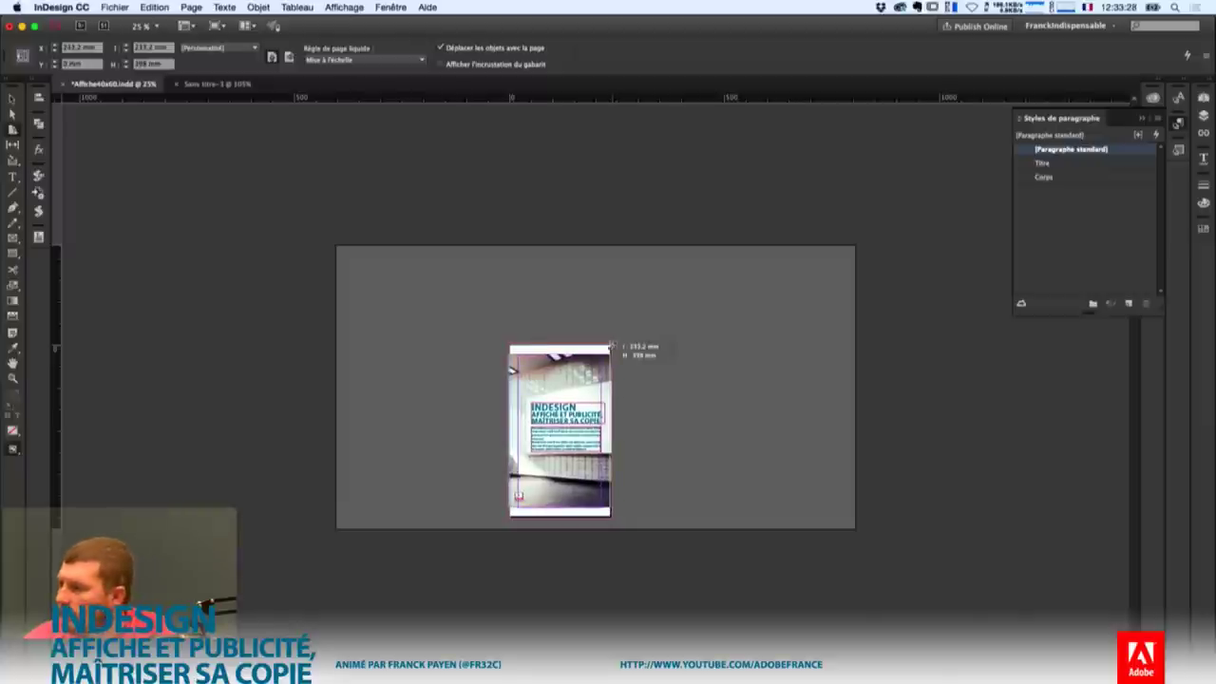
pyautogui.moveTo(646, 320); pyautogui.dragTo(646, 320)
pyautogui.press('super+z')
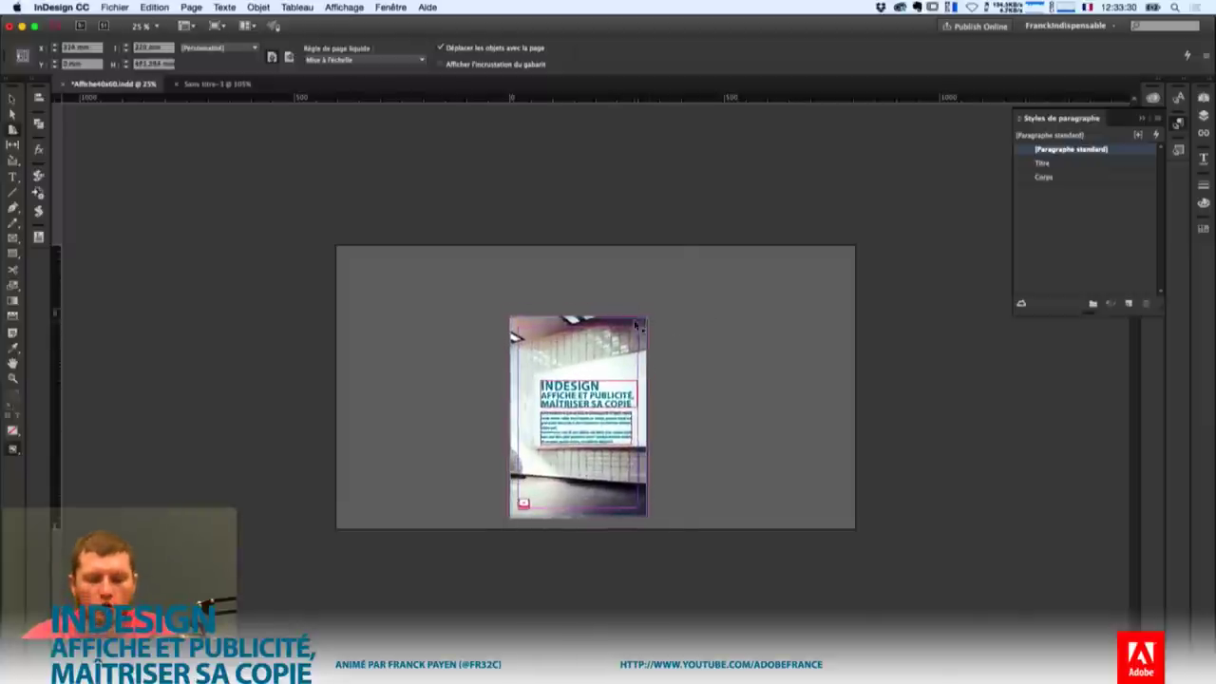
pyautogui.press('super+equal')
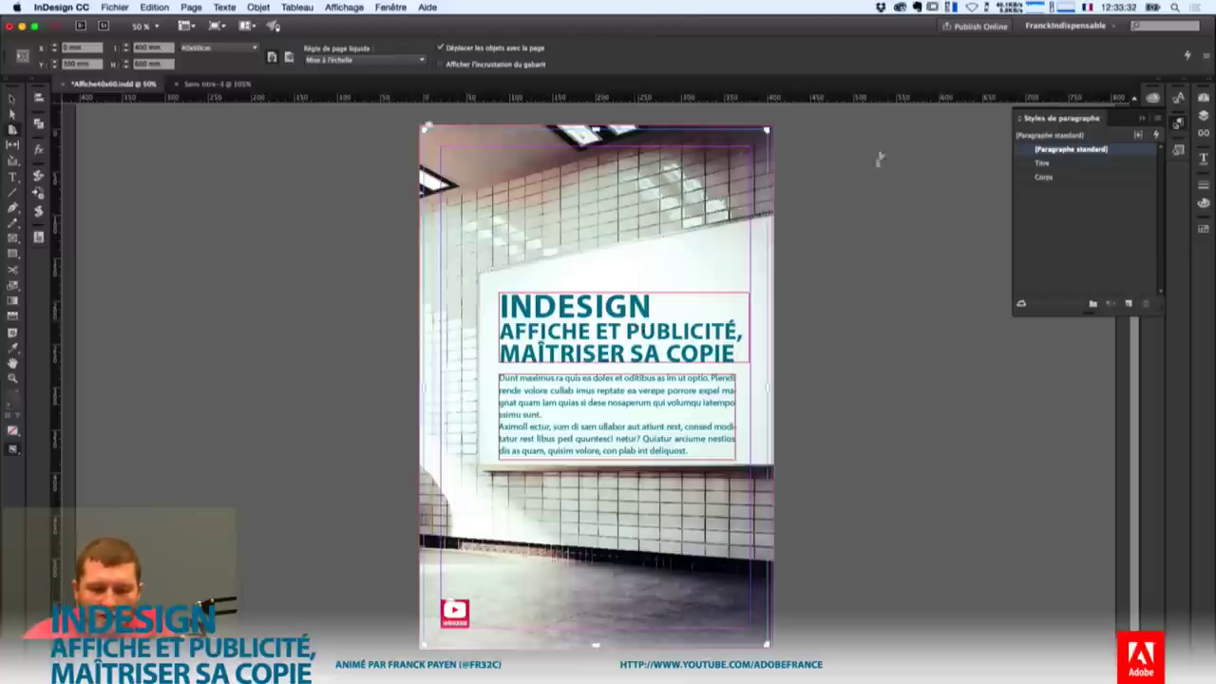
pyautogui.moveTo(766, 130); pyautogui.dragTo(612, 207)
pyautogui.press('super+z')
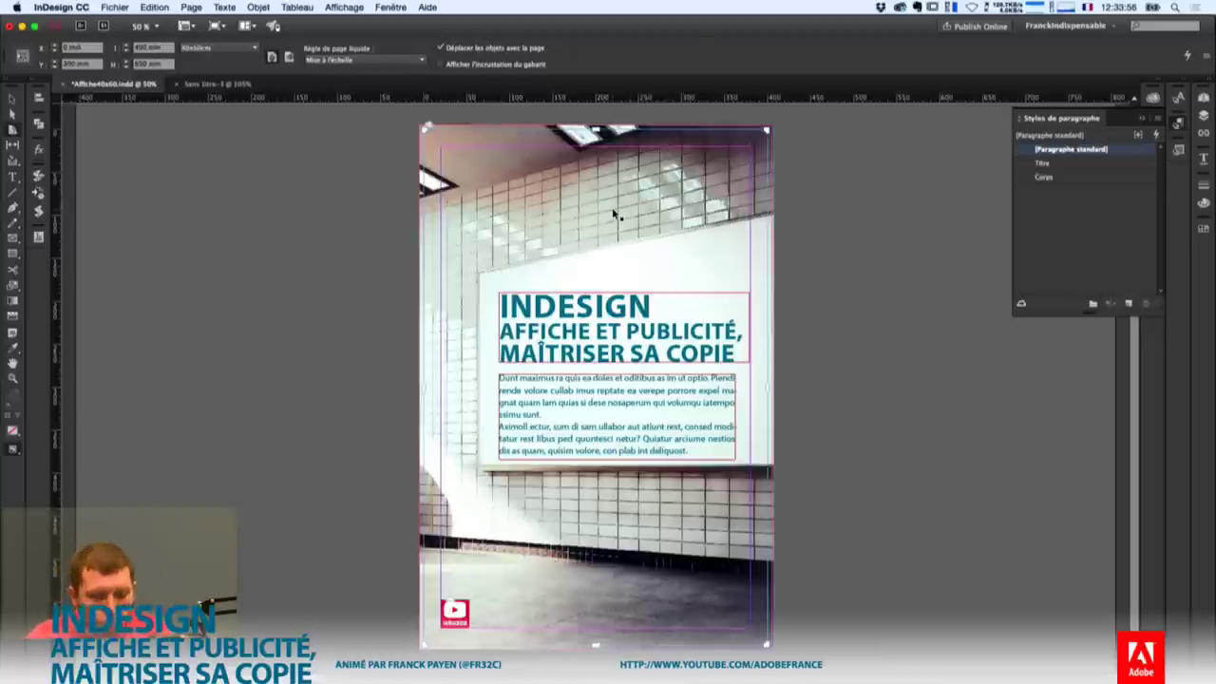
pyautogui.press('super+z')
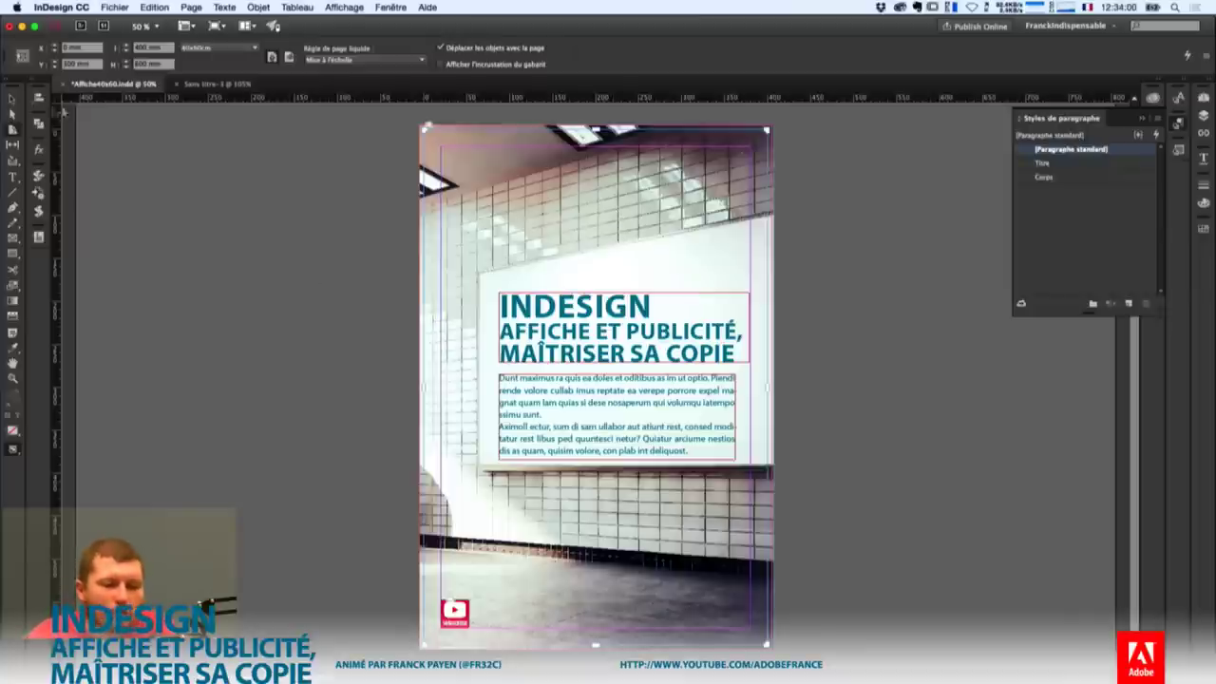
pyautogui.click(12, 98)
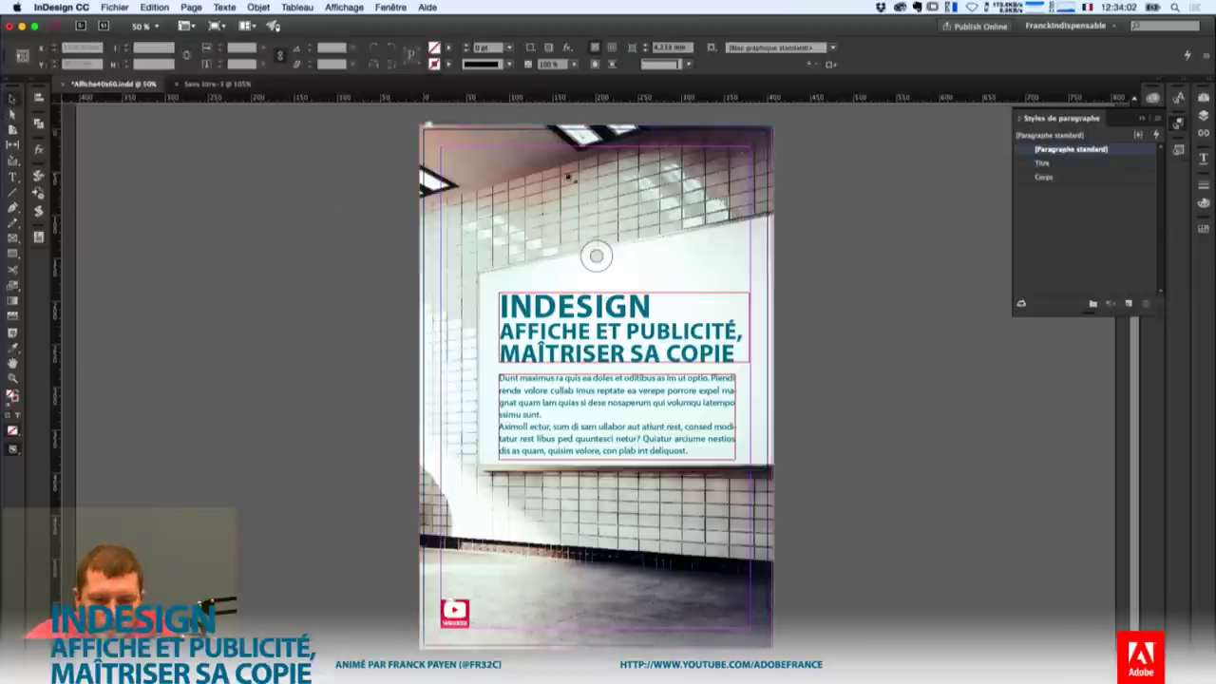
# Enable Ajustement automatique on the full-page subway photo frame after undoing a trial crop.
pyautogui.click(579, 178)
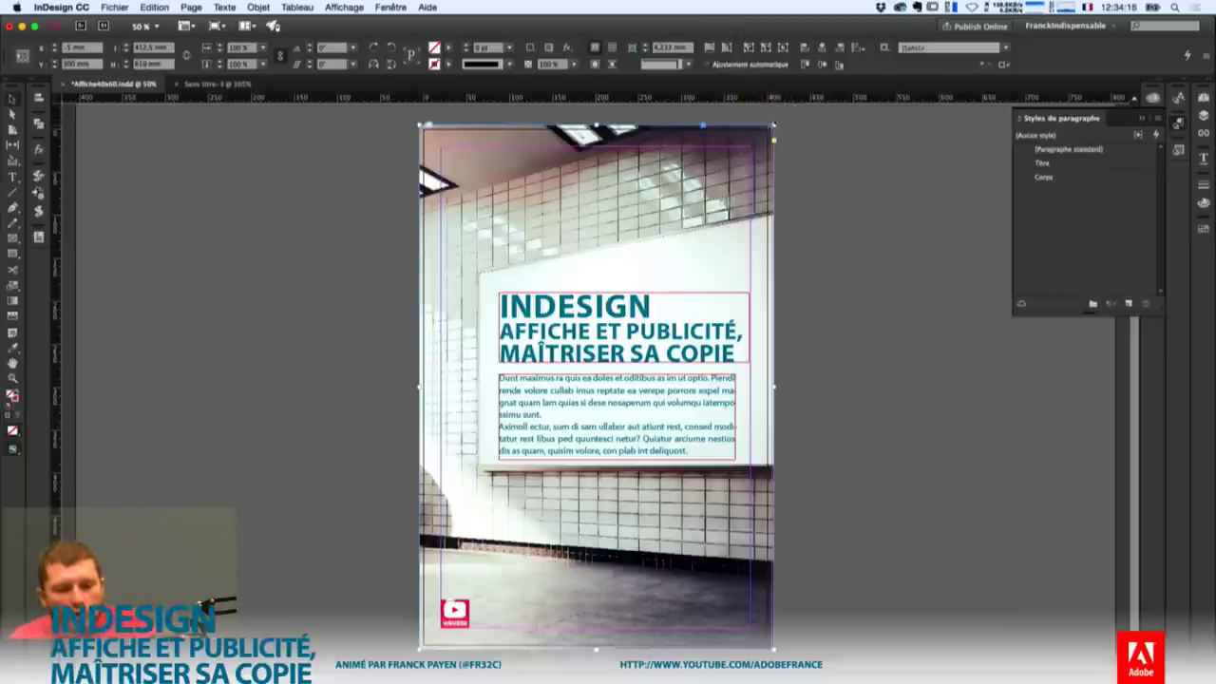
pyautogui.click(705, 209)
pyautogui.moveTo(705, 209); pyautogui.dragTo(705, 211)
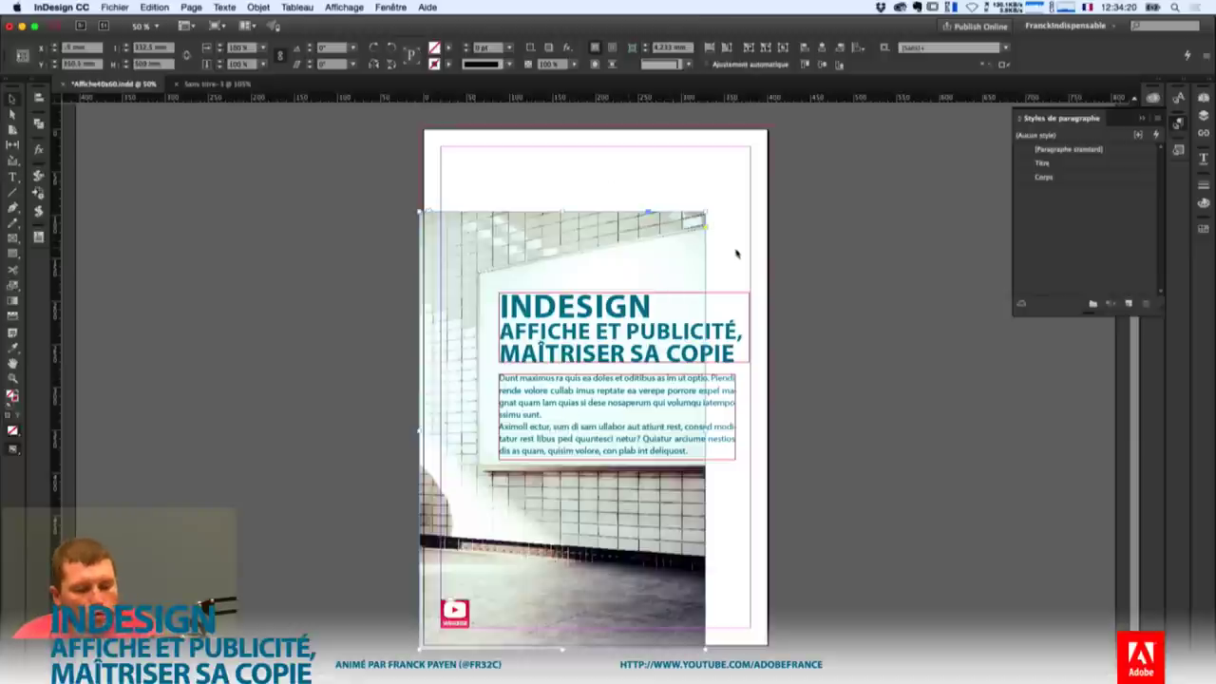
pyautogui.press('super+alt+c')
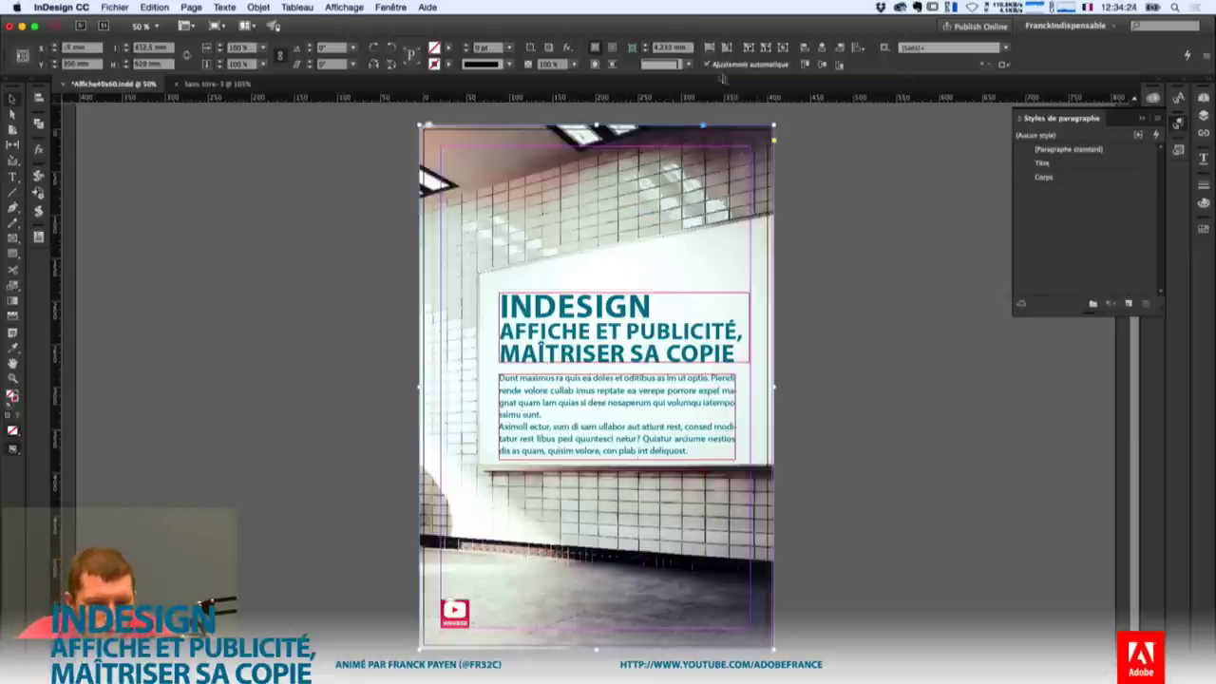
pyautogui.click(708, 65)
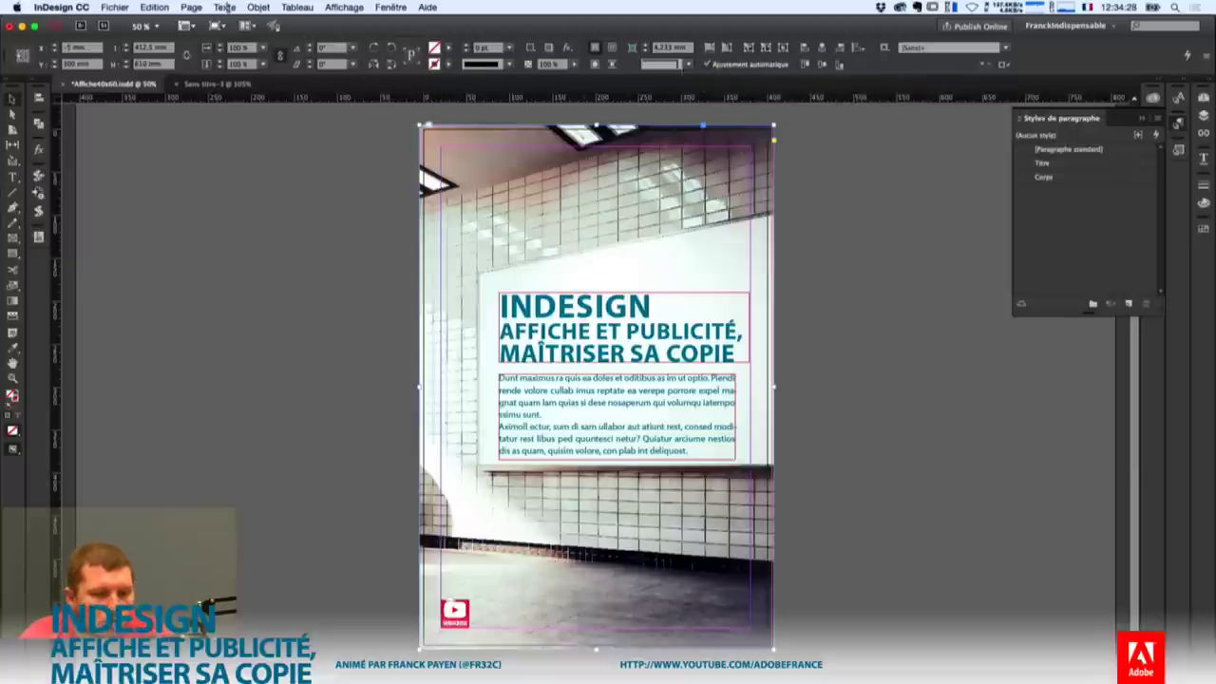
# Turn on auto-fit for the subway photo frame in Frame Fitting Options.
pyautogui.click(258, 7)
pyautogui.moveTo(353, 229)
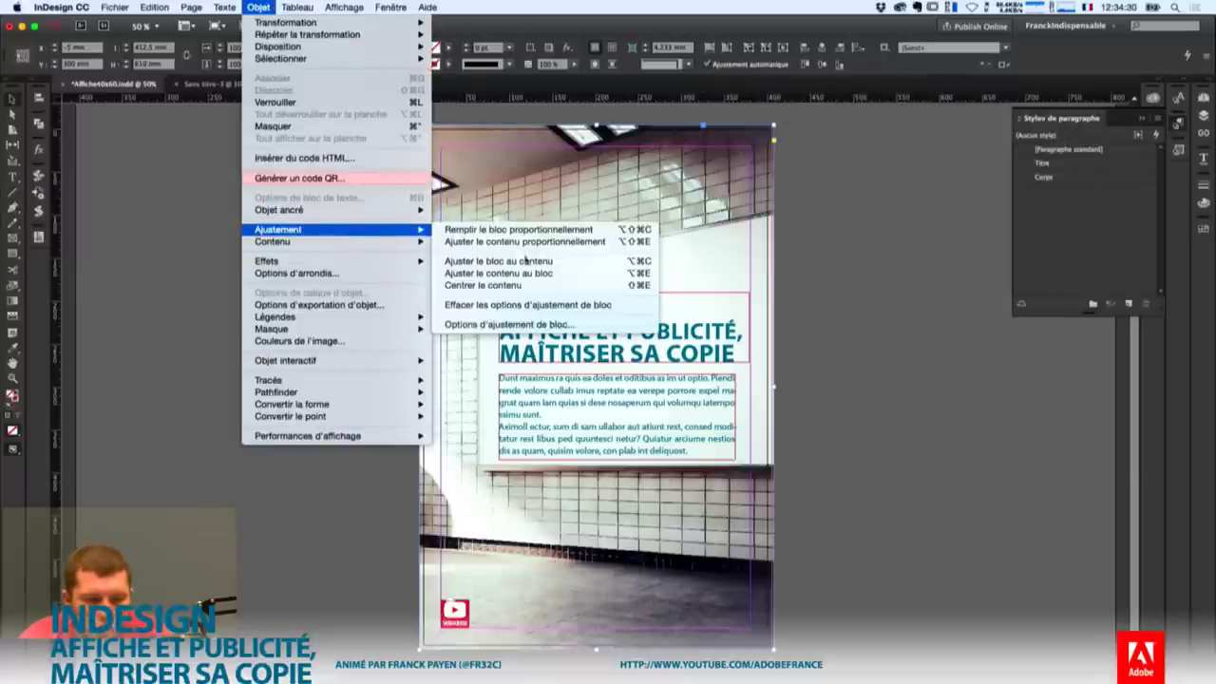
pyautogui.click(551, 325)
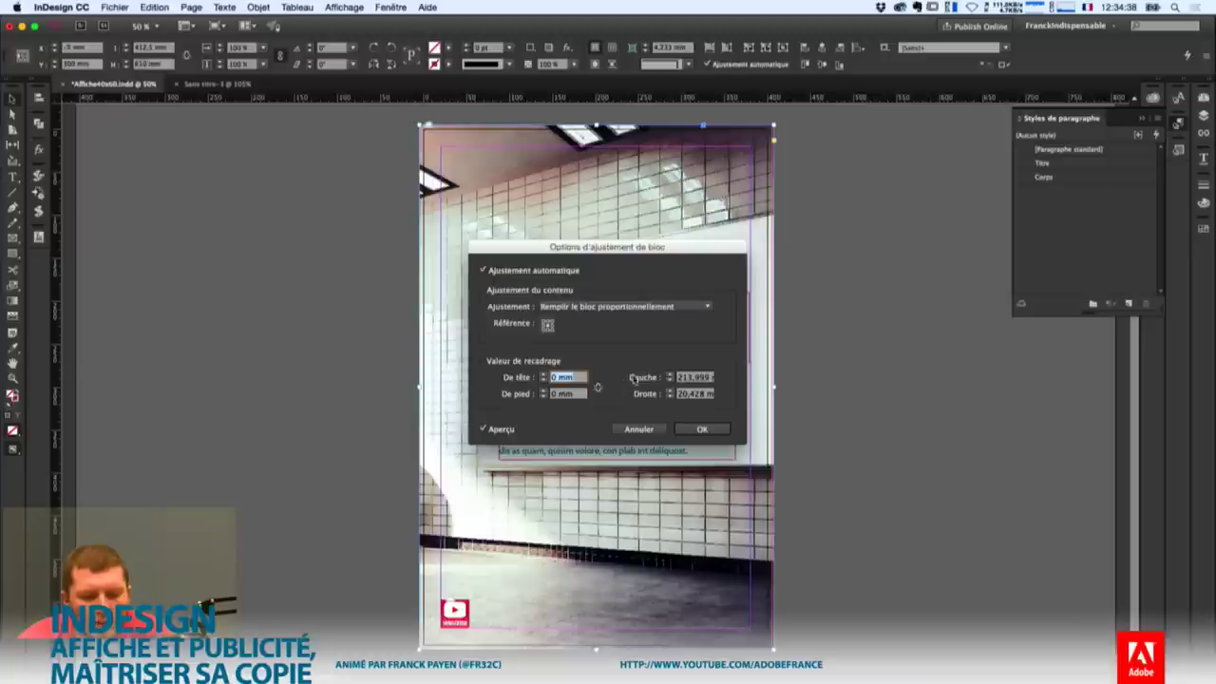
pyautogui.click(702, 430)
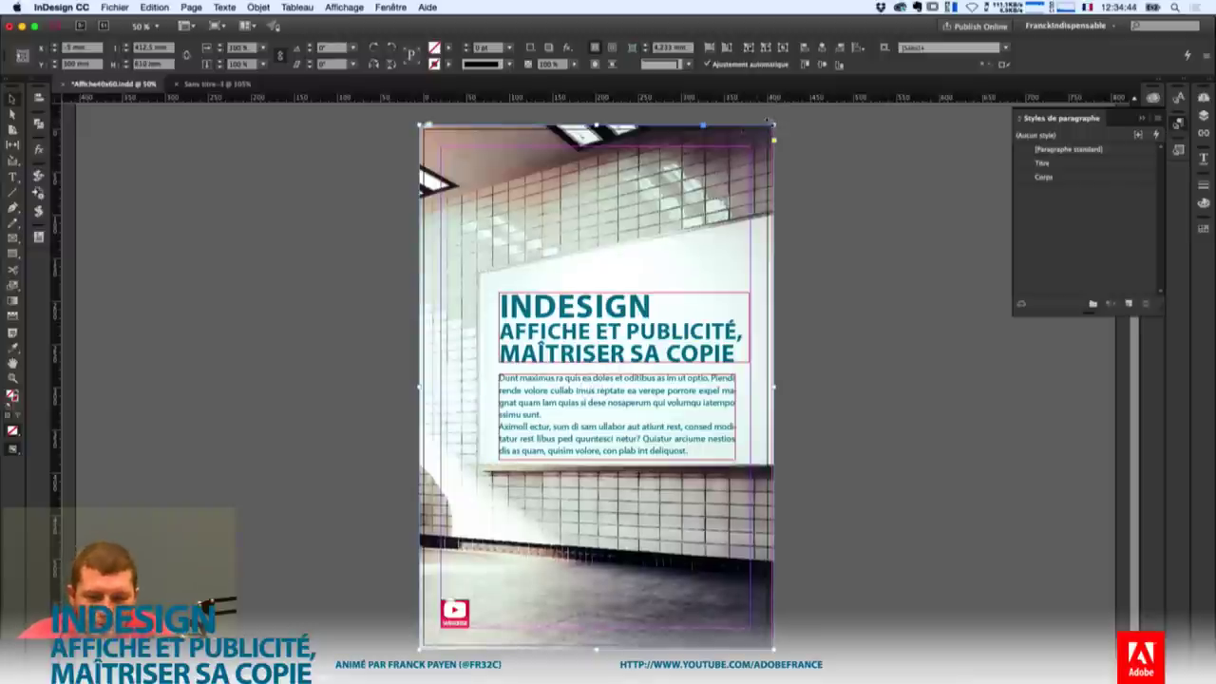
# Test-enlarge the photo frame, then undo so it covers the page at 412.5 × 610 mm.
pyautogui.moveTo(772, 125); pyautogui.dragTo(953, 141)
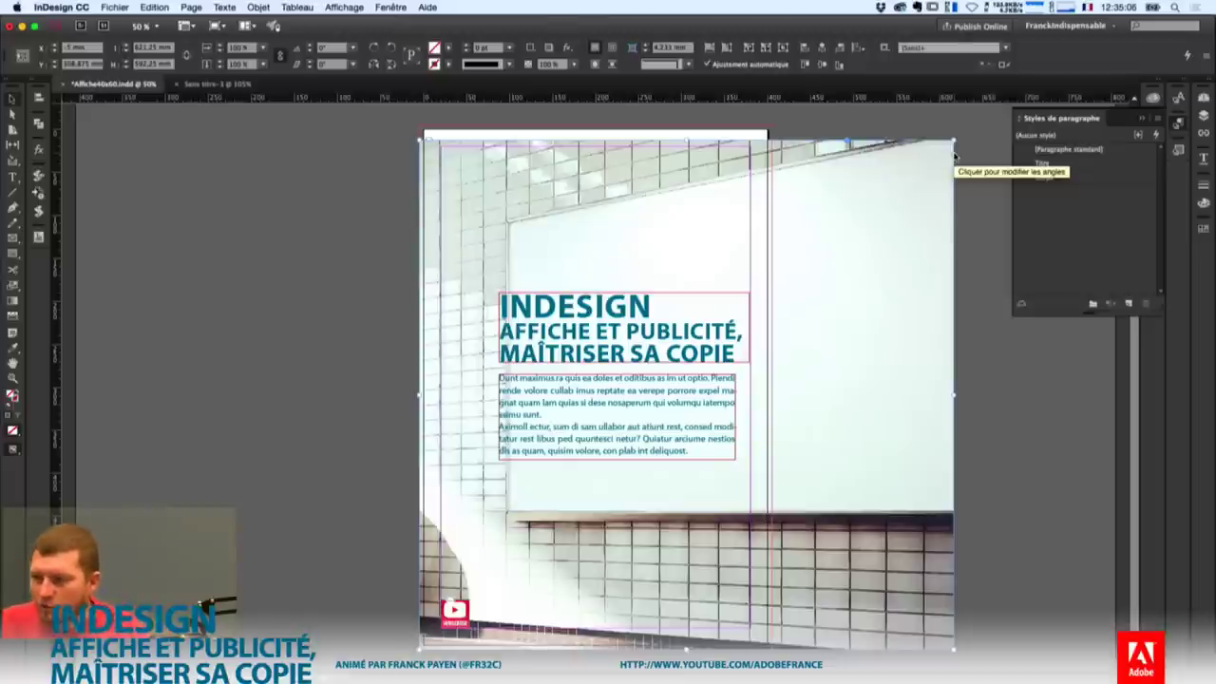
pyautogui.press('super+z')
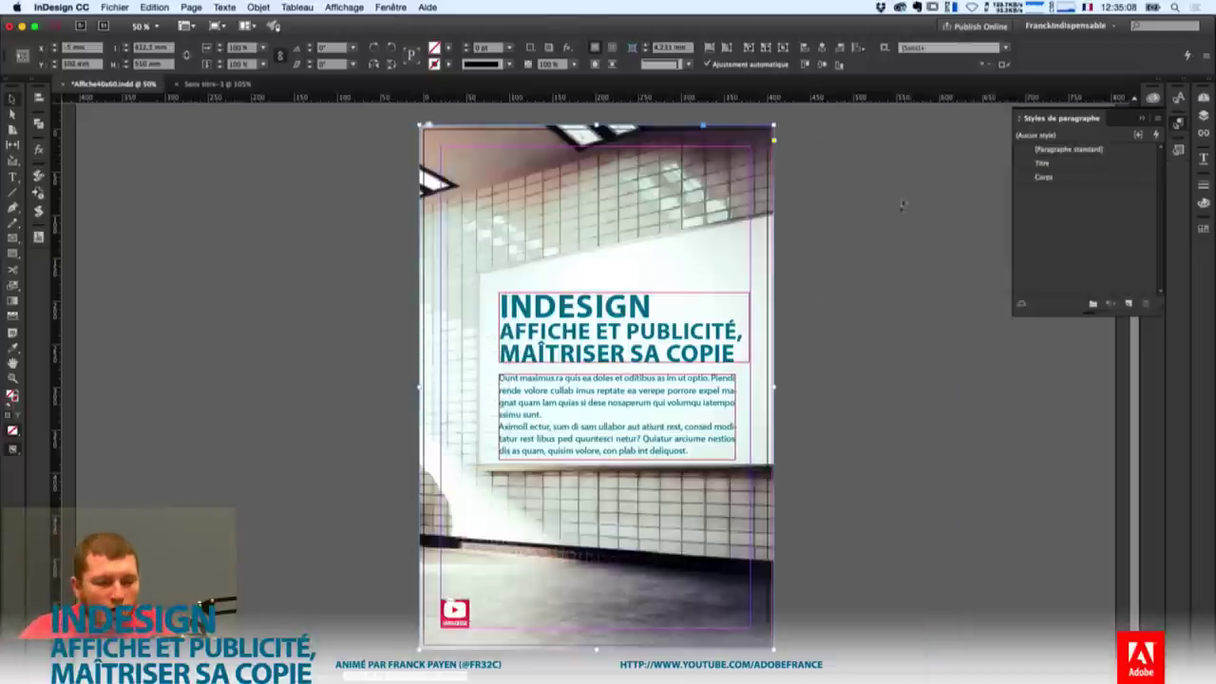
pyautogui.press('super+z')
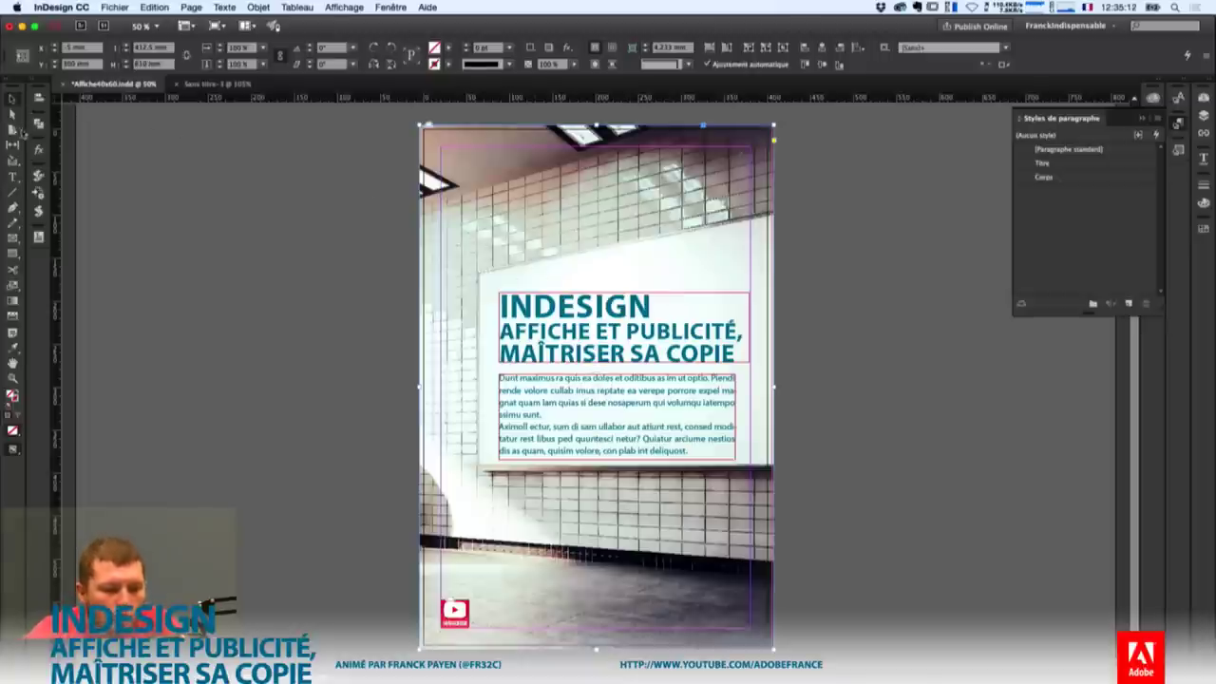
# Test-resize the page with the Page tool, then set the liquid page rule to Basé sur l'objet.
pyautogui.click(13, 129)
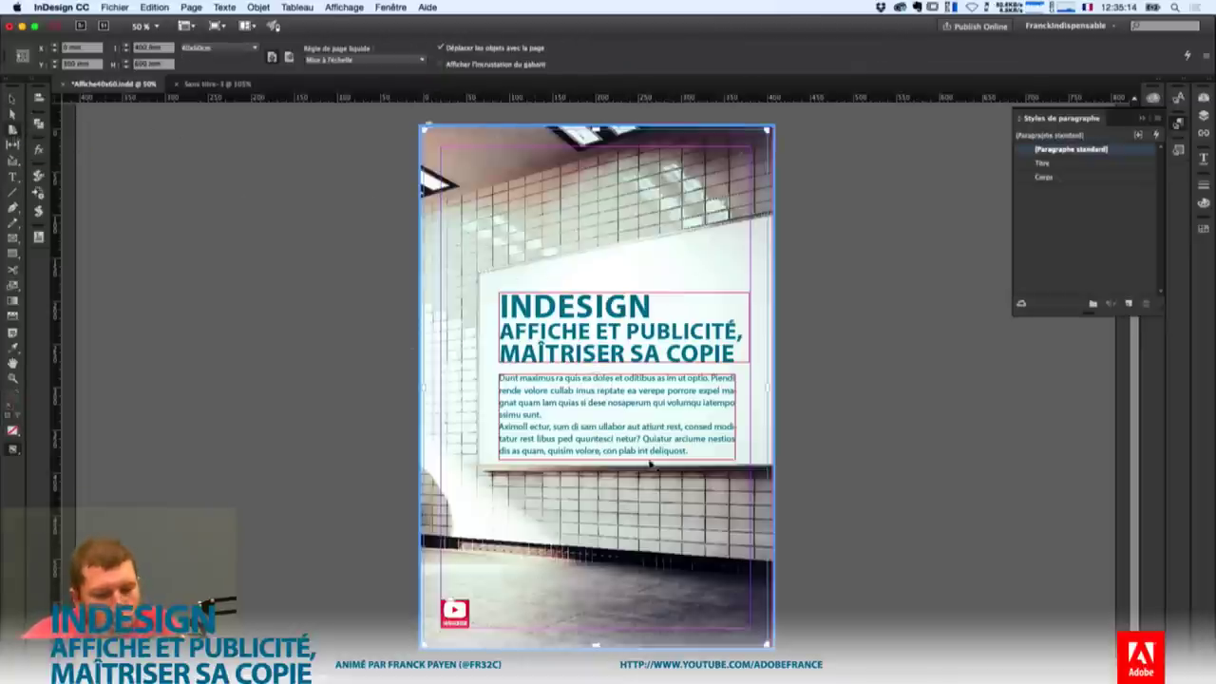
pyautogui.moveTo(769, 128); pyautogui.dragTo(858, 207)
pyautogui.press('Escape')
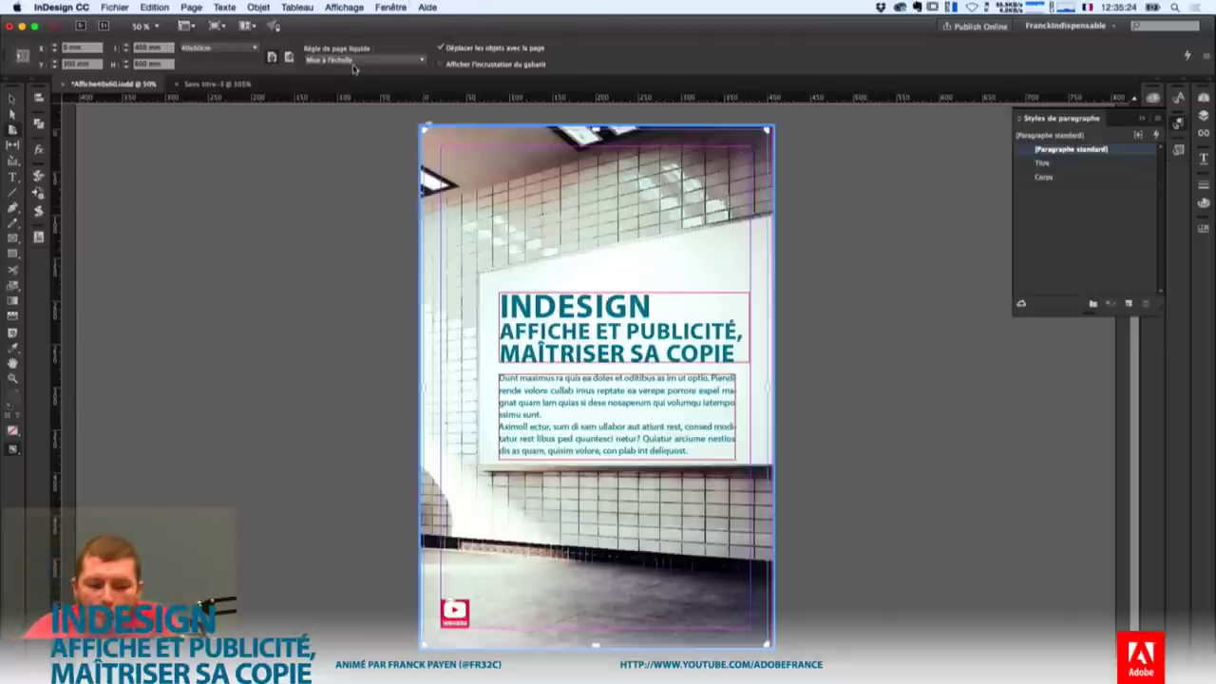
pyautogui.click(389, 59)
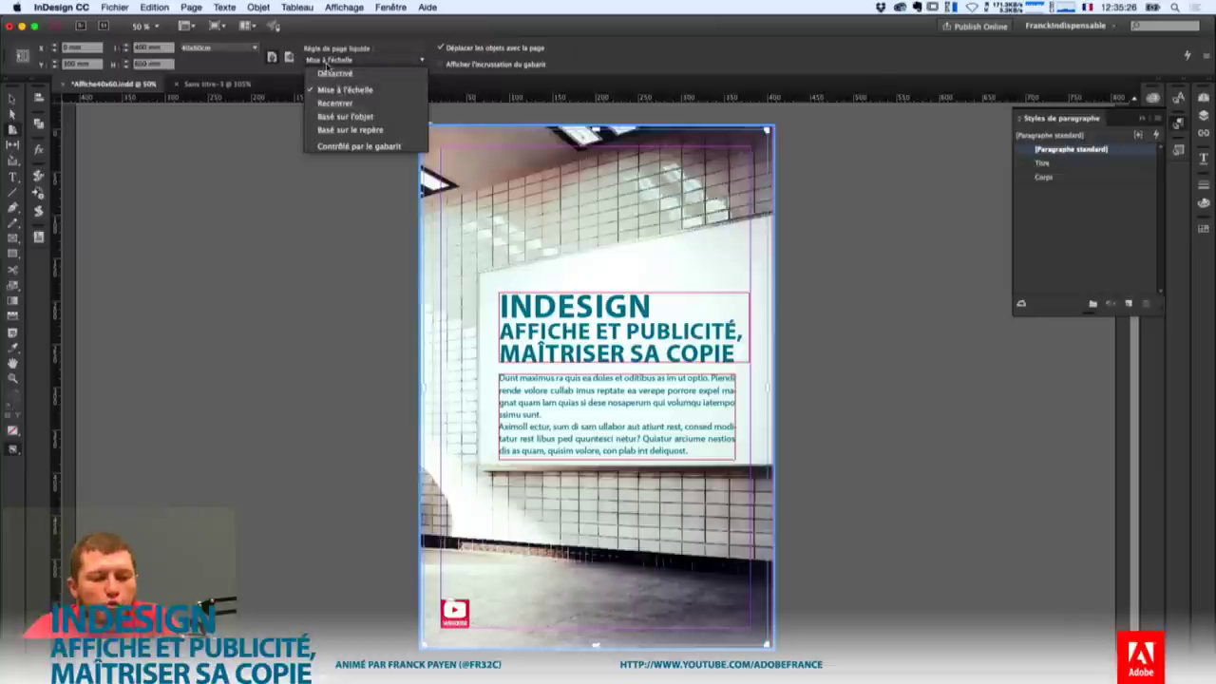
pyautogui.click(369, 117)
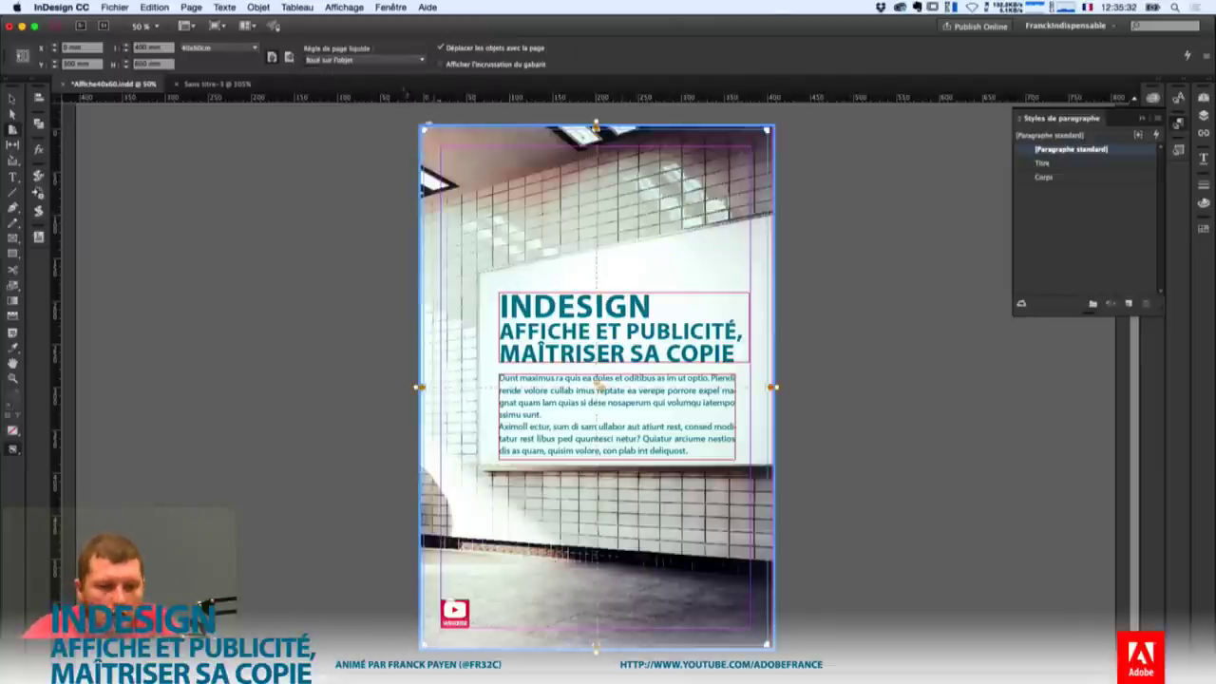
pyautogui.click(198, 9)
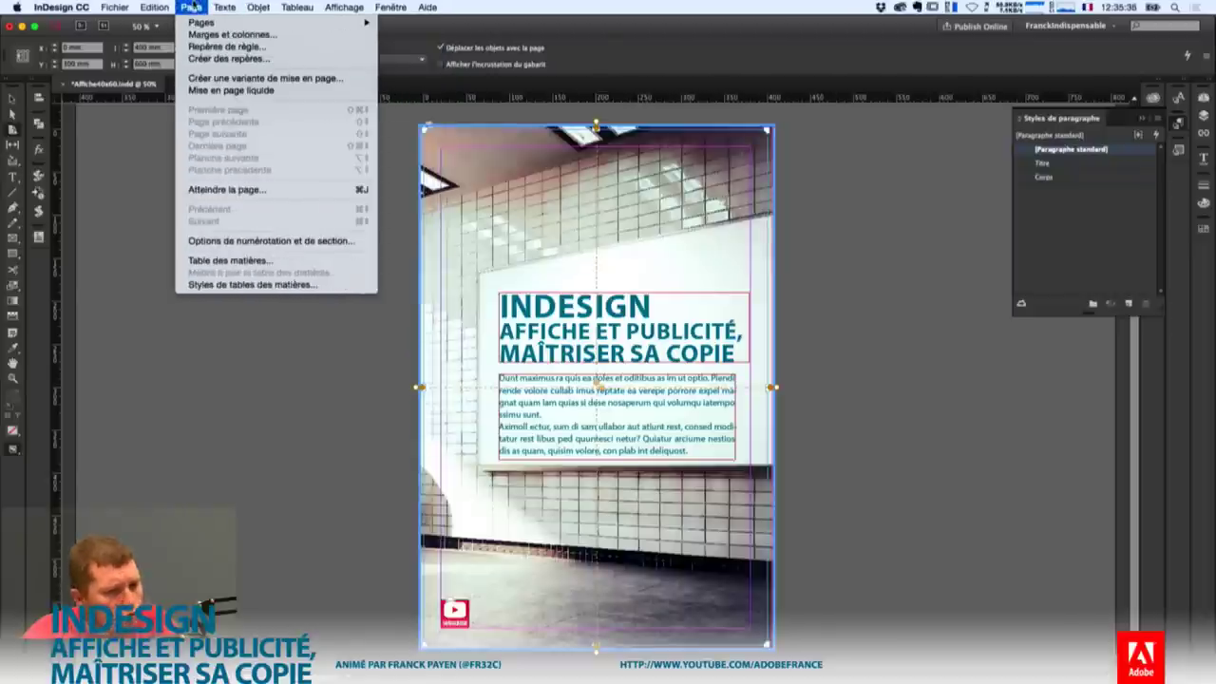
# In the Mise en page liquide panel, let the photo frame resize in Hauteur and Largeur.
pyautogui.click(239, 92)
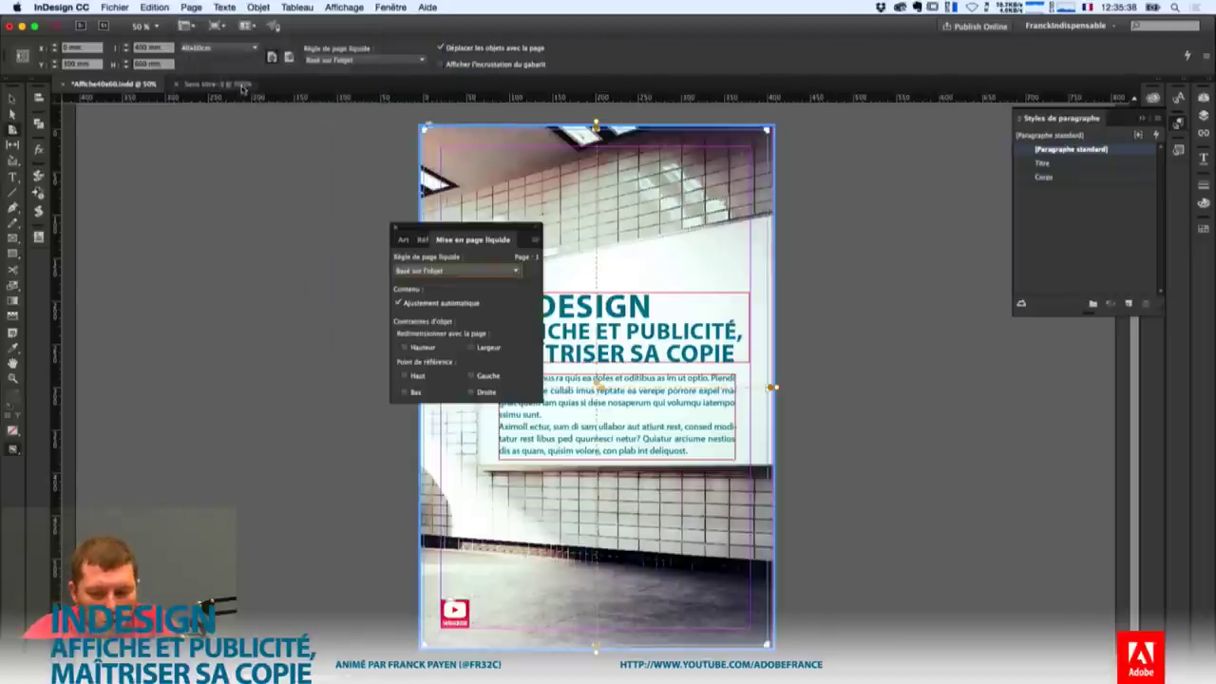
pyautogui.moveTo(458, 232); pyautogui.dragTo(303, 169)
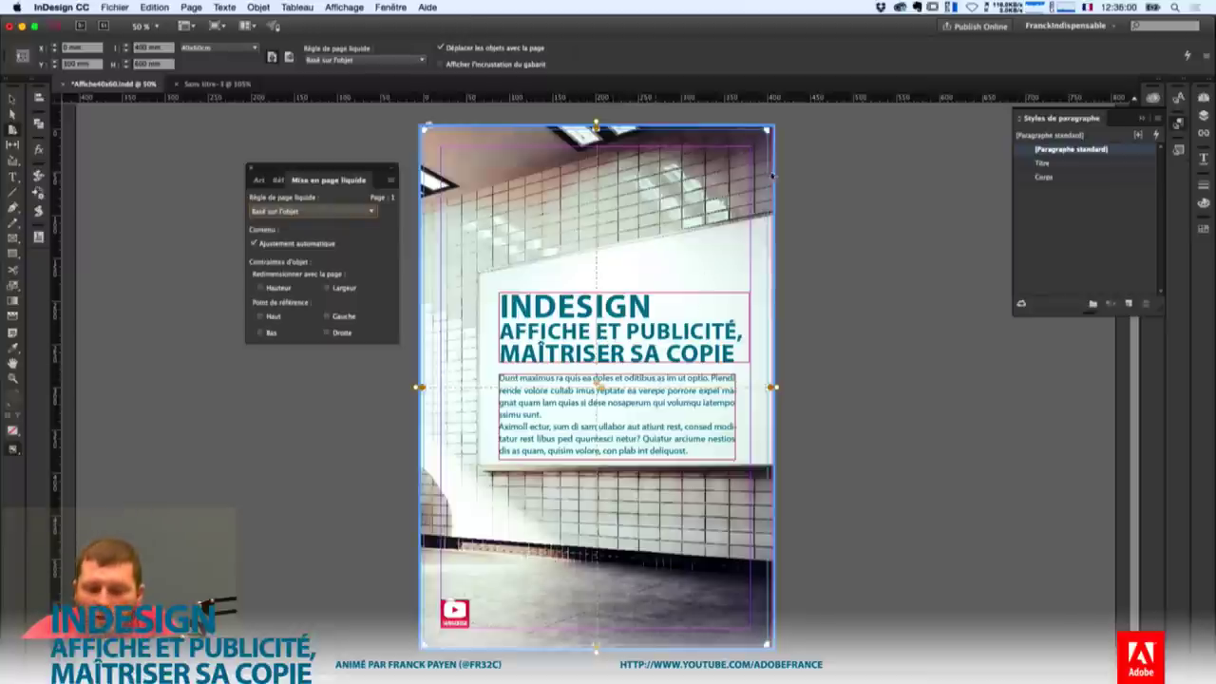
pyautogui.moveTo(768, 128); pyautogui.dragTo(718, 196)
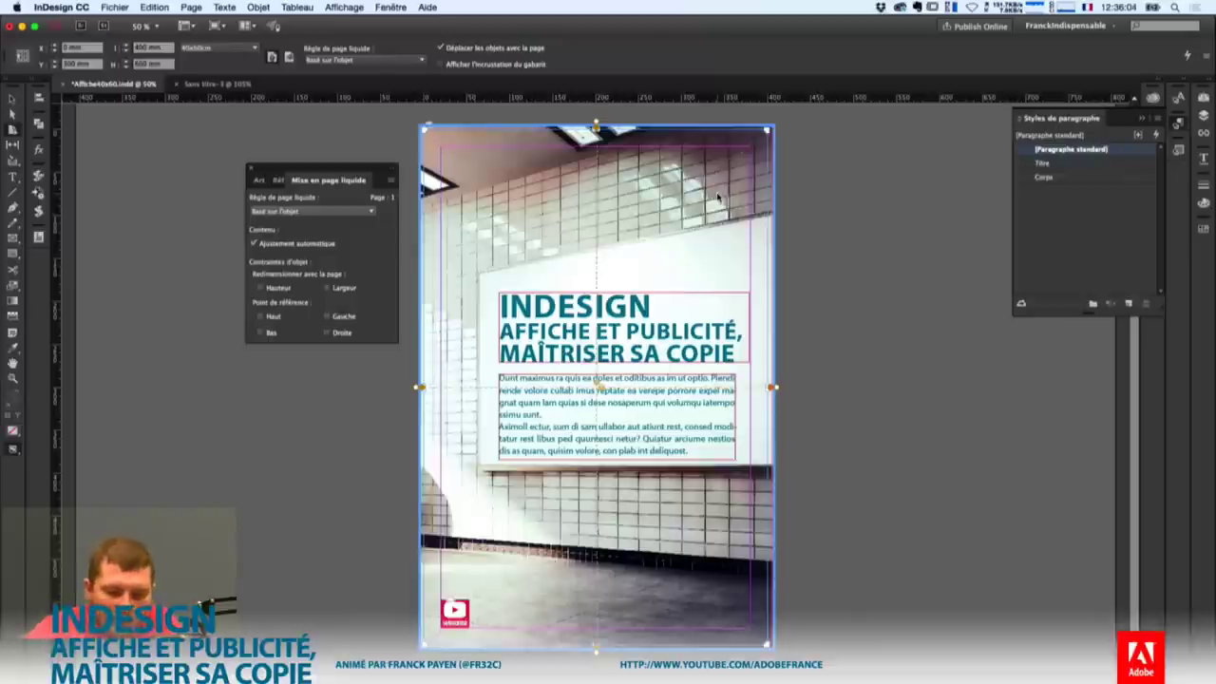
pyautogui.click(260, 288)
pyautogui.click(329, 288)
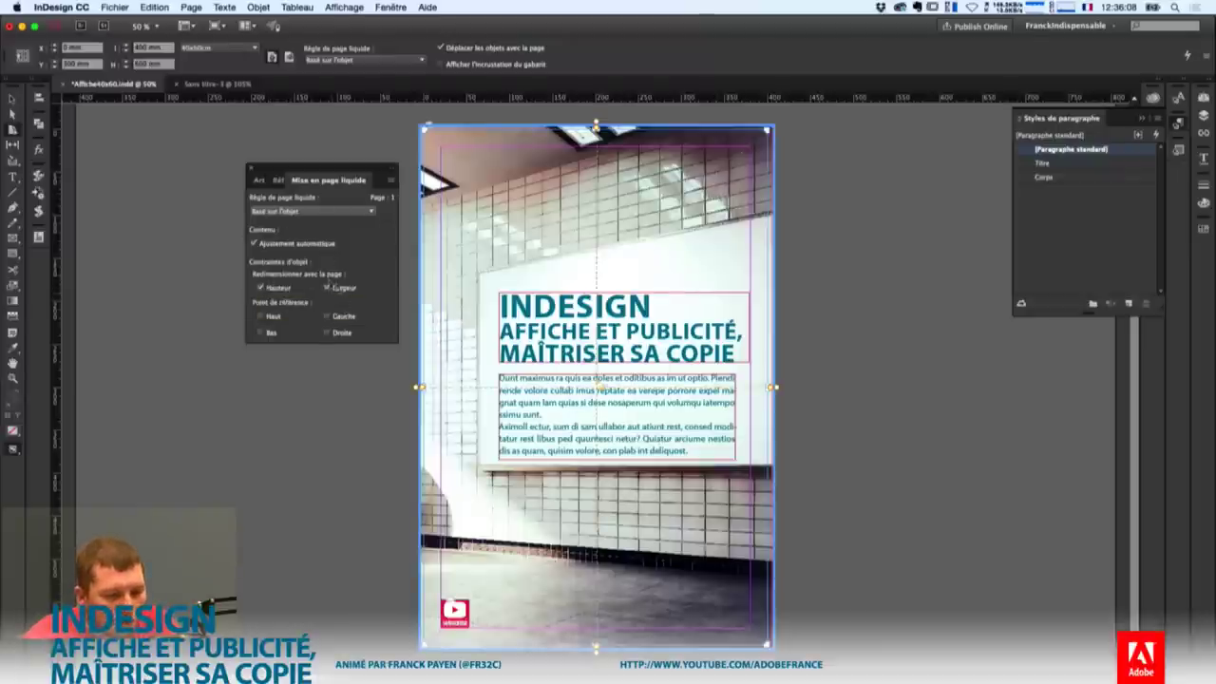
# Shrink the page to check the photo's reflow, then undo back to 400 × 600 mm.
pyautogui.moveTo(772, 127); pyautogui.dragTo(919, 171)
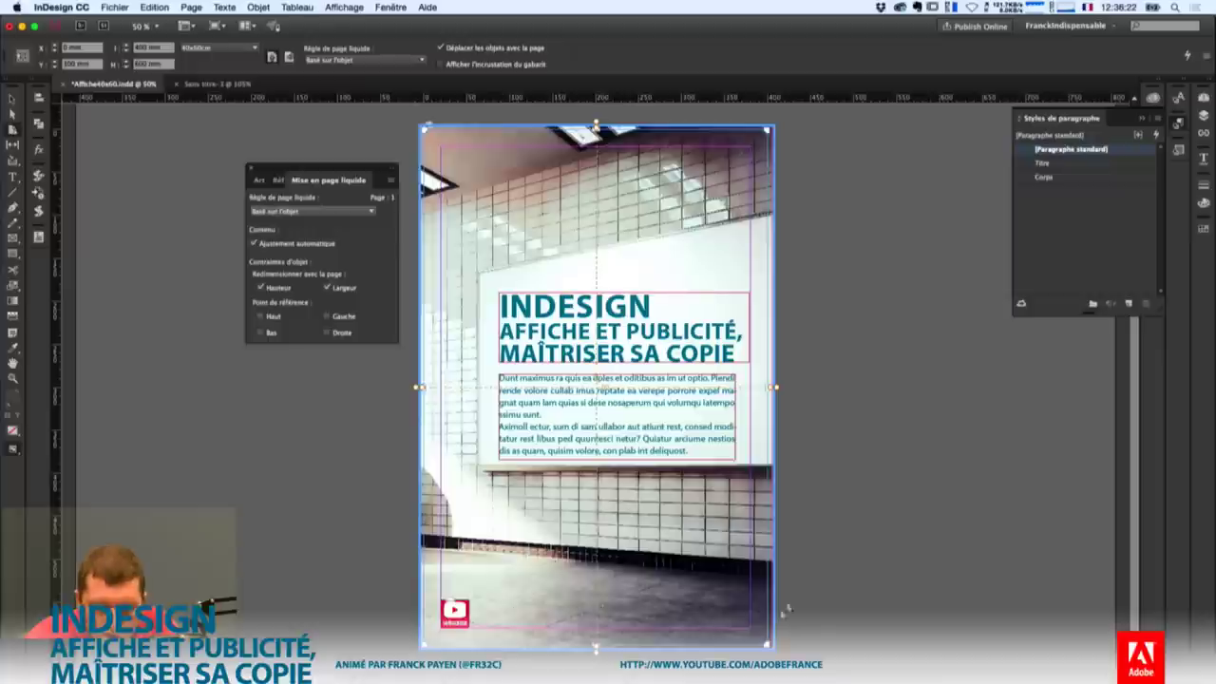
pyautogui.moveTo(758, 141); pyautogui.dragTo(657, 249)
pyautogui.moveTo(649, 276); pyautogui.dragTo(643, 310)
pyautogui.hotkey('ctrl', 'z')
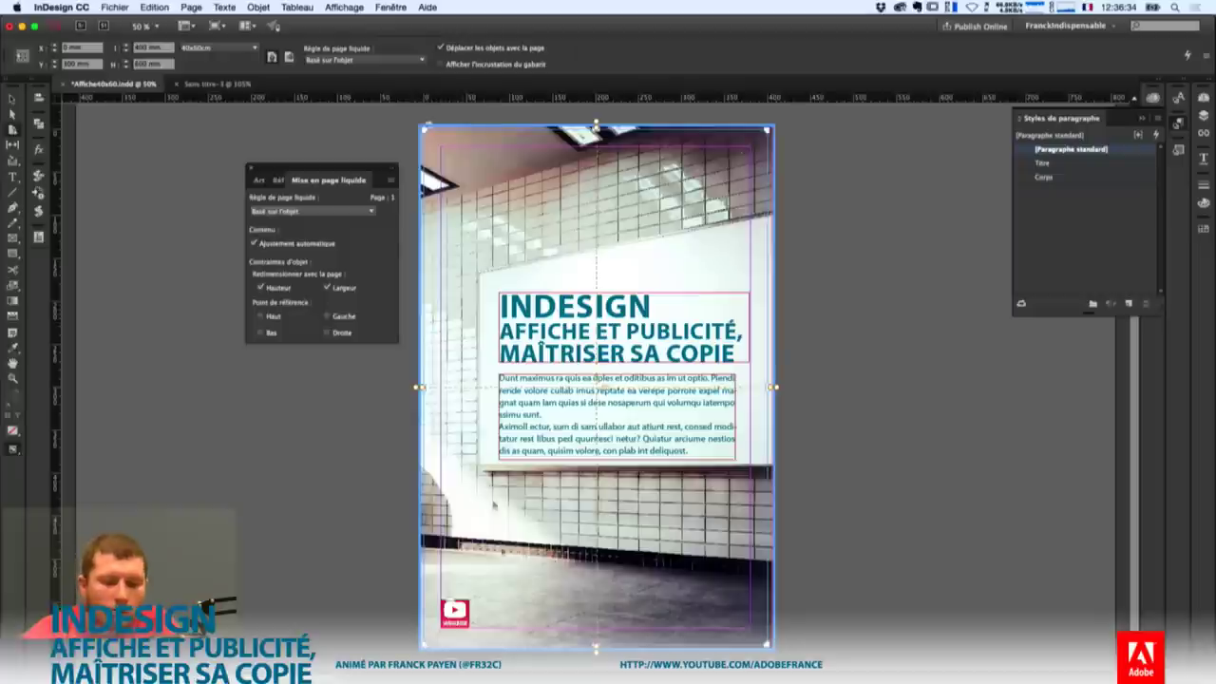
pyautogui.click(455, 613)
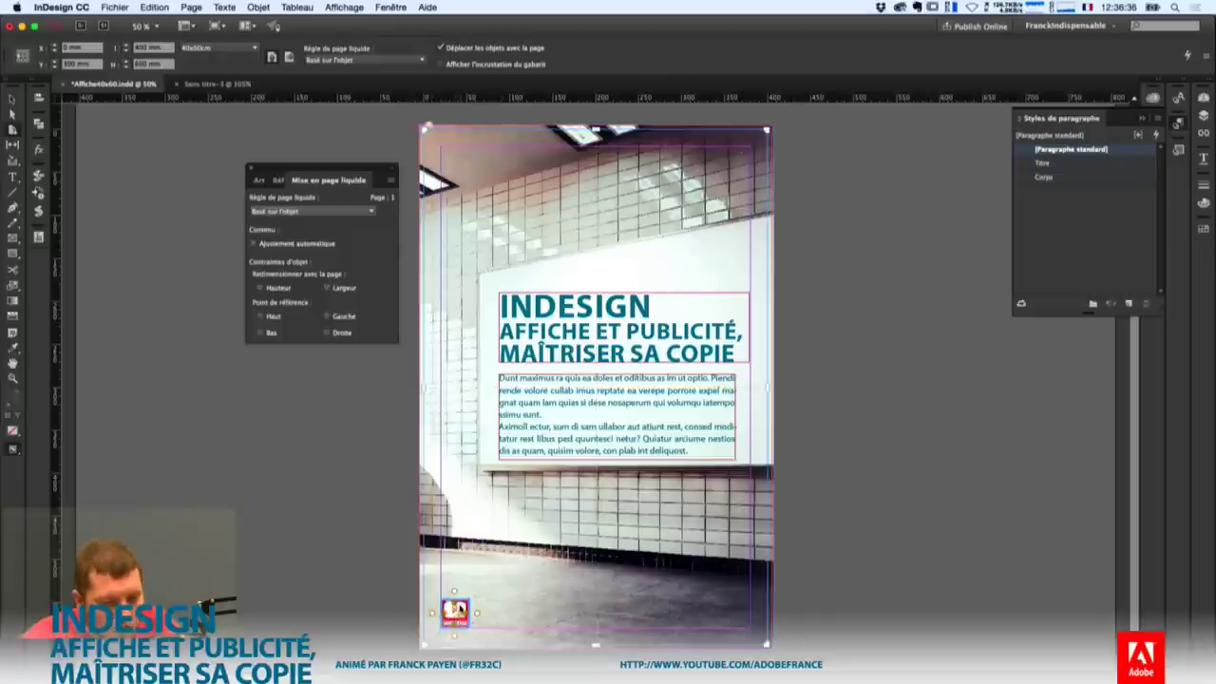
# Pin the bottom-left logo to the Gauche and Bas edges, testing with a page resize.
pyautogui.moveTo(774, 139); pyautogui.dragTo(557, 390)
pyautogui.press('super+z')
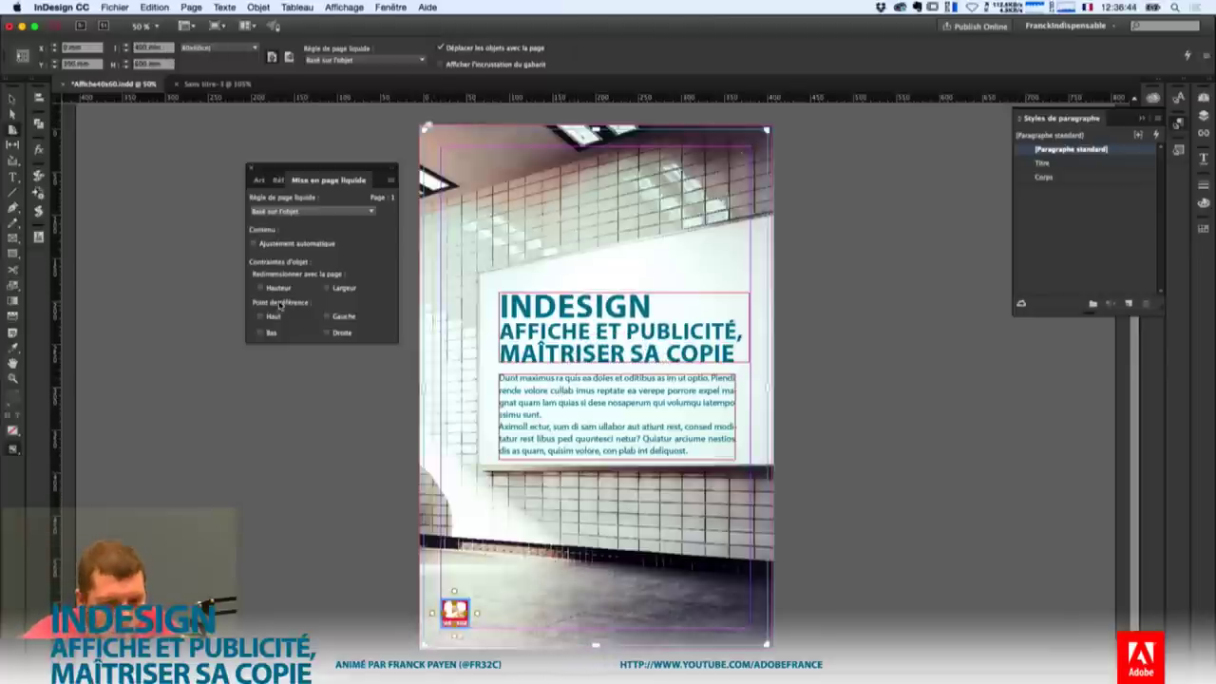
pyautogui.click(331, 318)
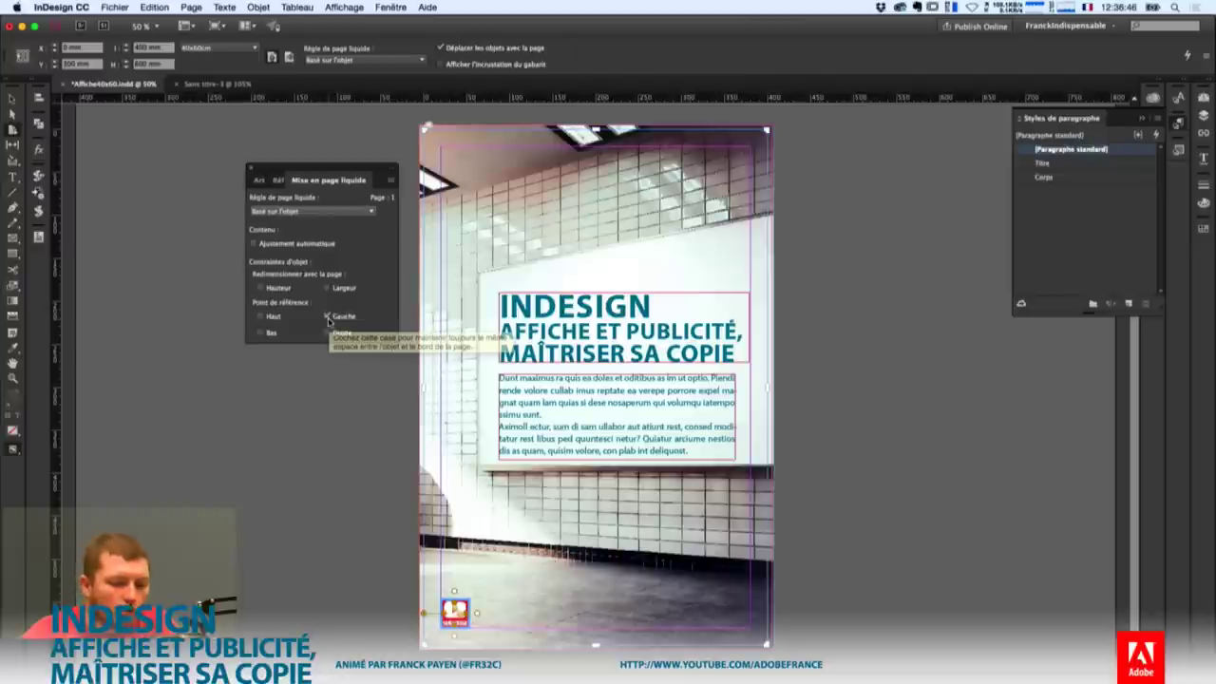
pyautogui.click(269, 335)
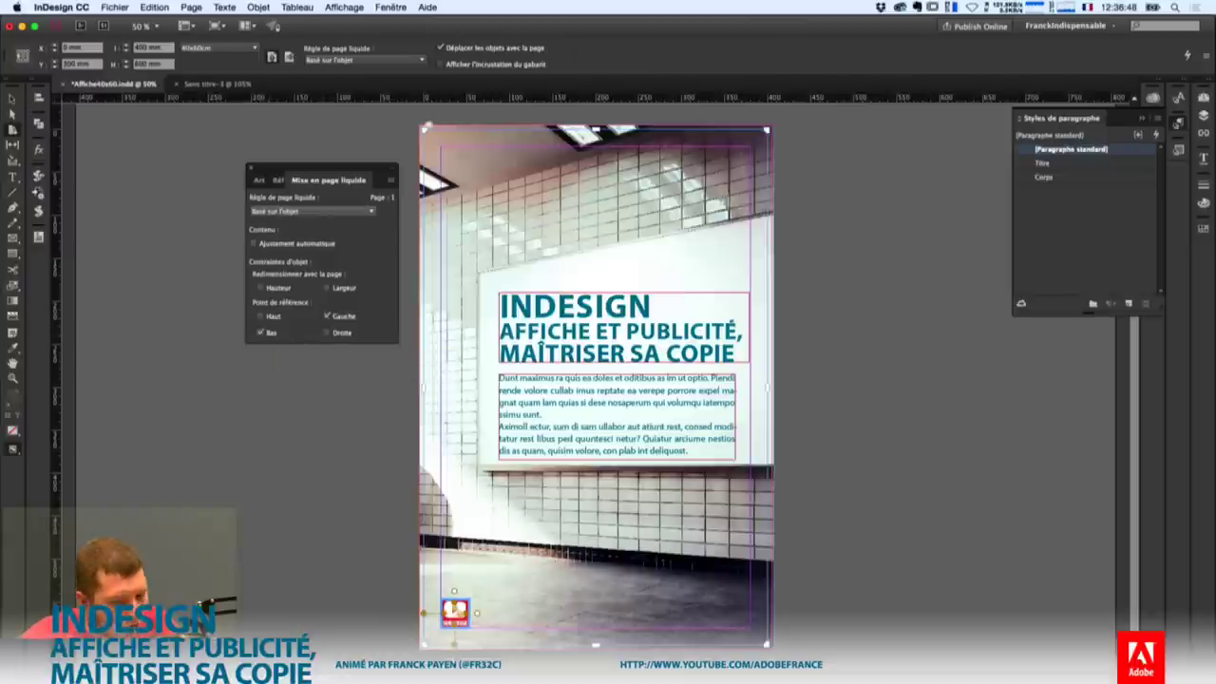
pyautogui.moveTo(768, 127); pyautogui.dragTo(566, 342)
# Let the logo resize in Hauteur and Largeur with Ajustement automatique on, then re-test.
pyautogui.click(288, 289)
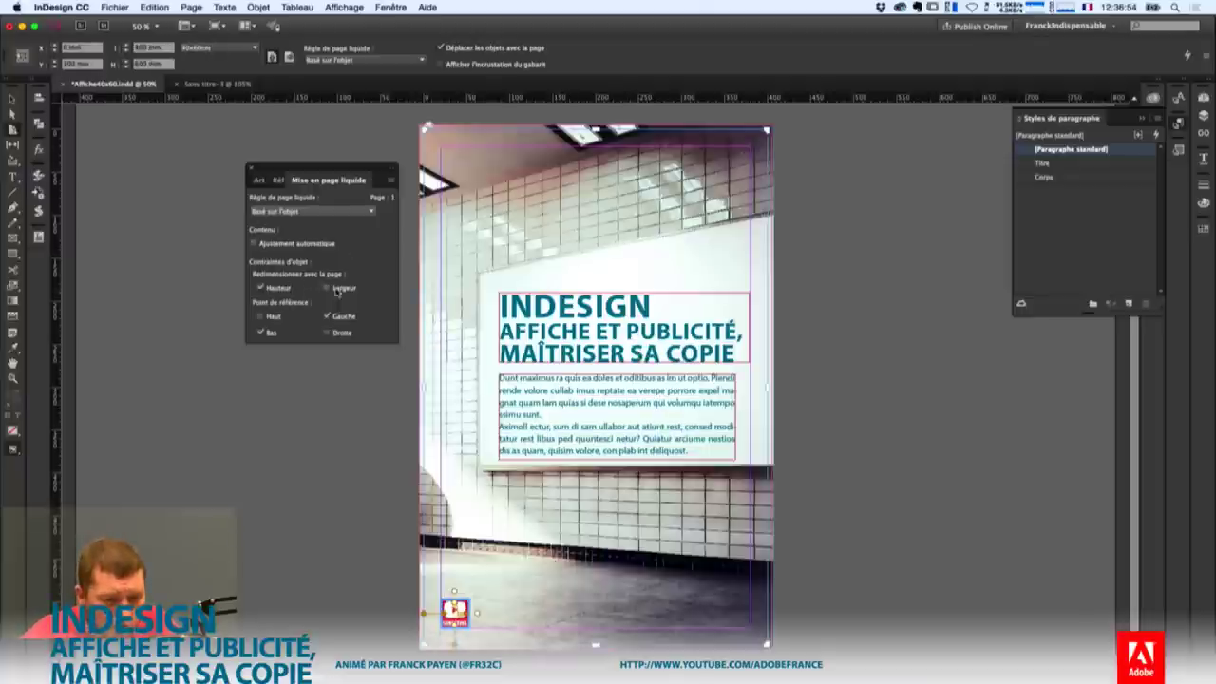
pyautogui.click(335, 289)
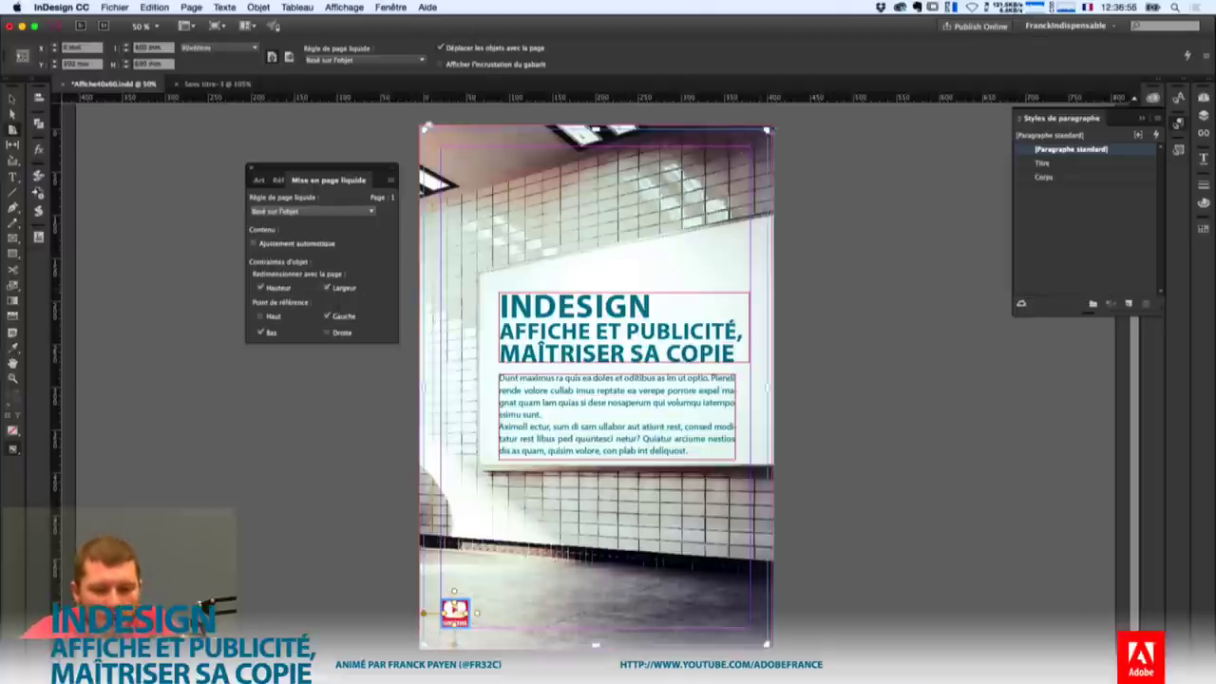
pyautogui.moveTo(767, 128); pyautogui.dragTo(648, 302)
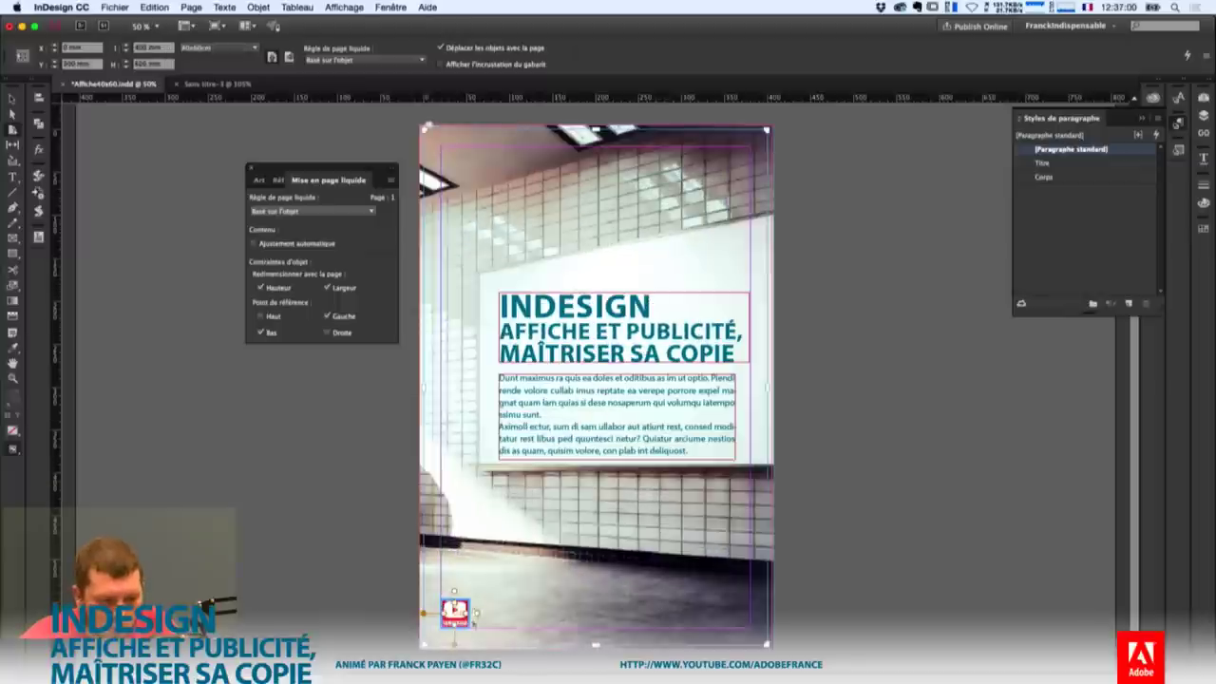
pyautogui.click(254, 244)
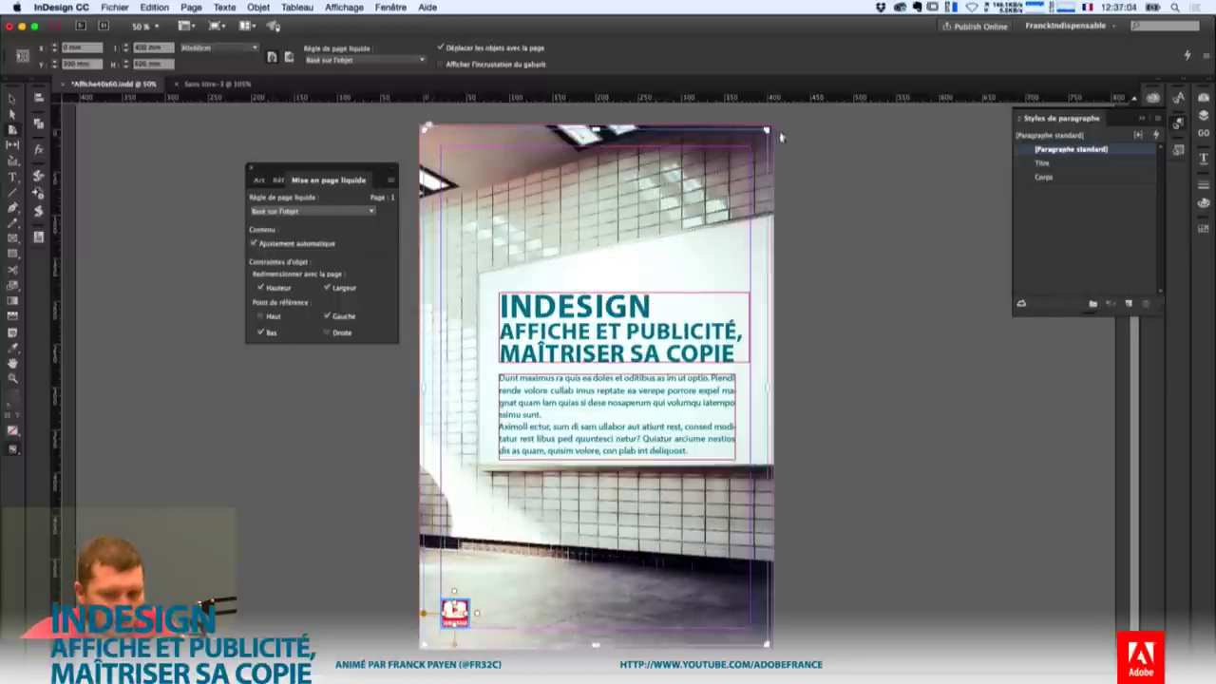
pyautogui.moveTo(767, 129); pyautogui.dragTo(671, 315)
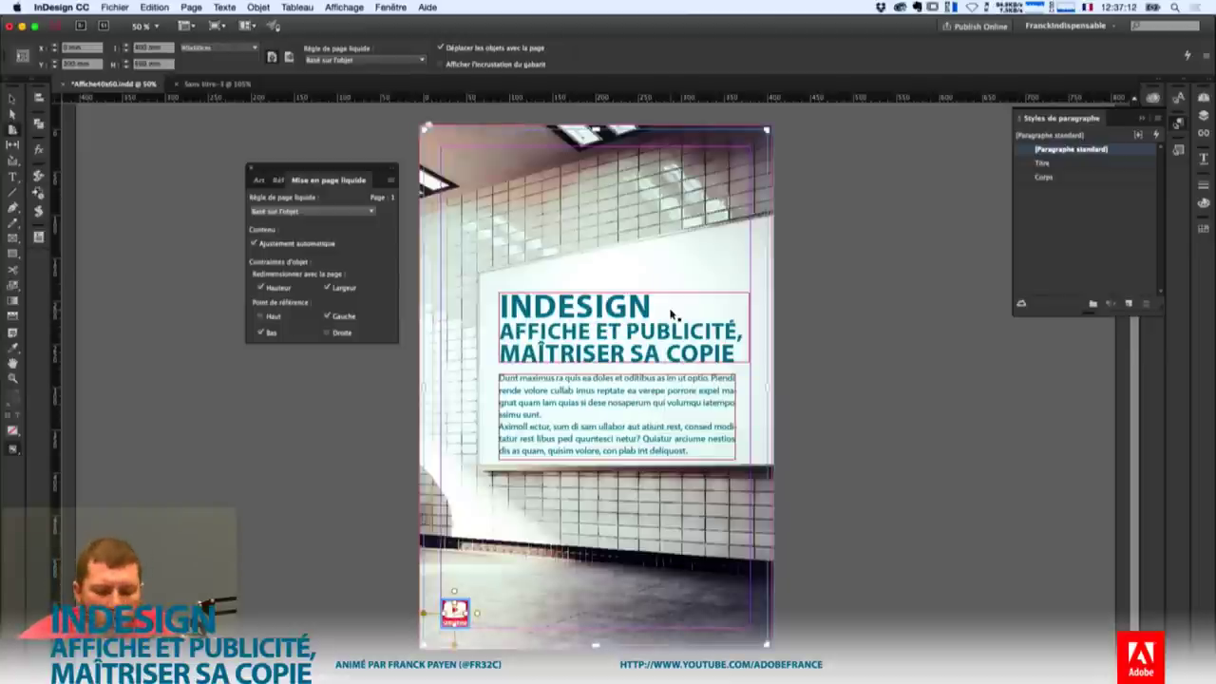
# Check the title, body and photo frames' liquid constraints, then test-resize the page.
pyautogui.click(700, 333)
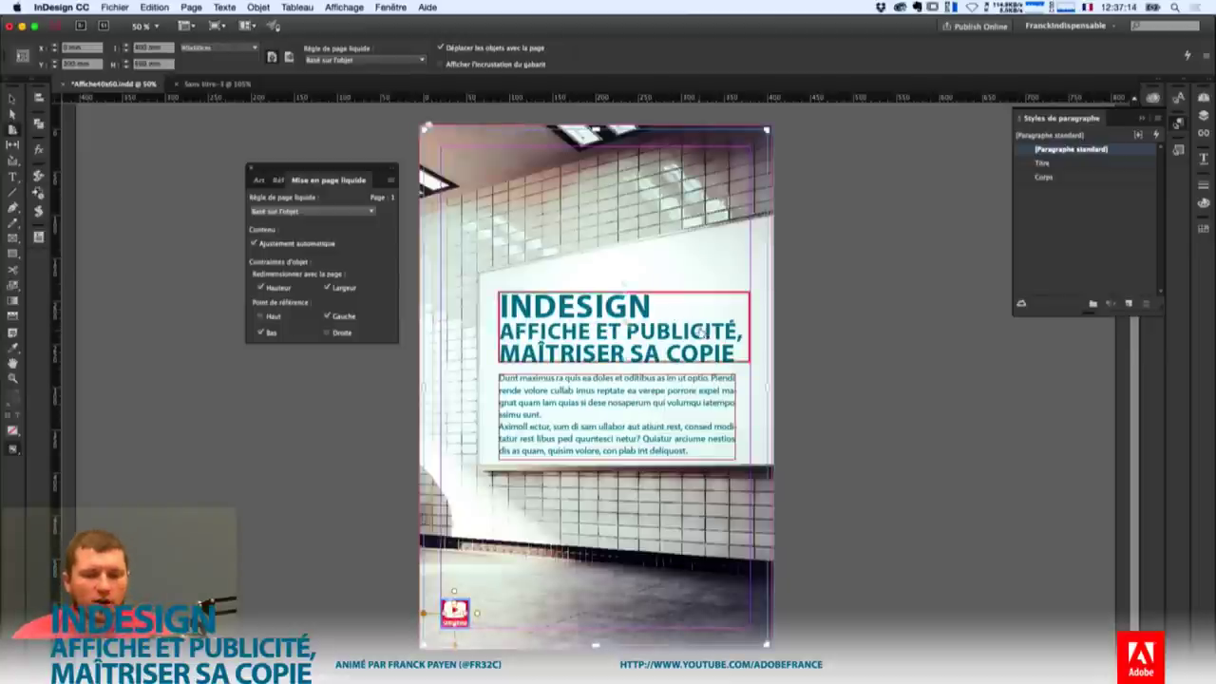
pyautogui.click(618, 415)
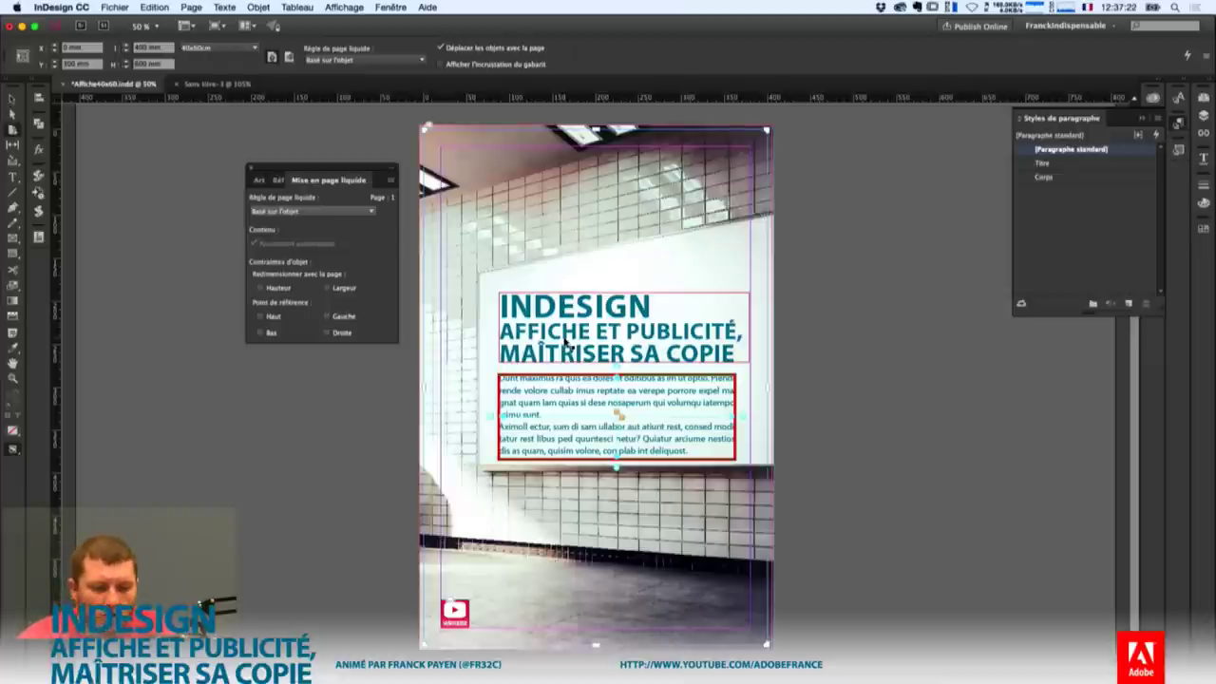
pyautogui.click(518, 344)
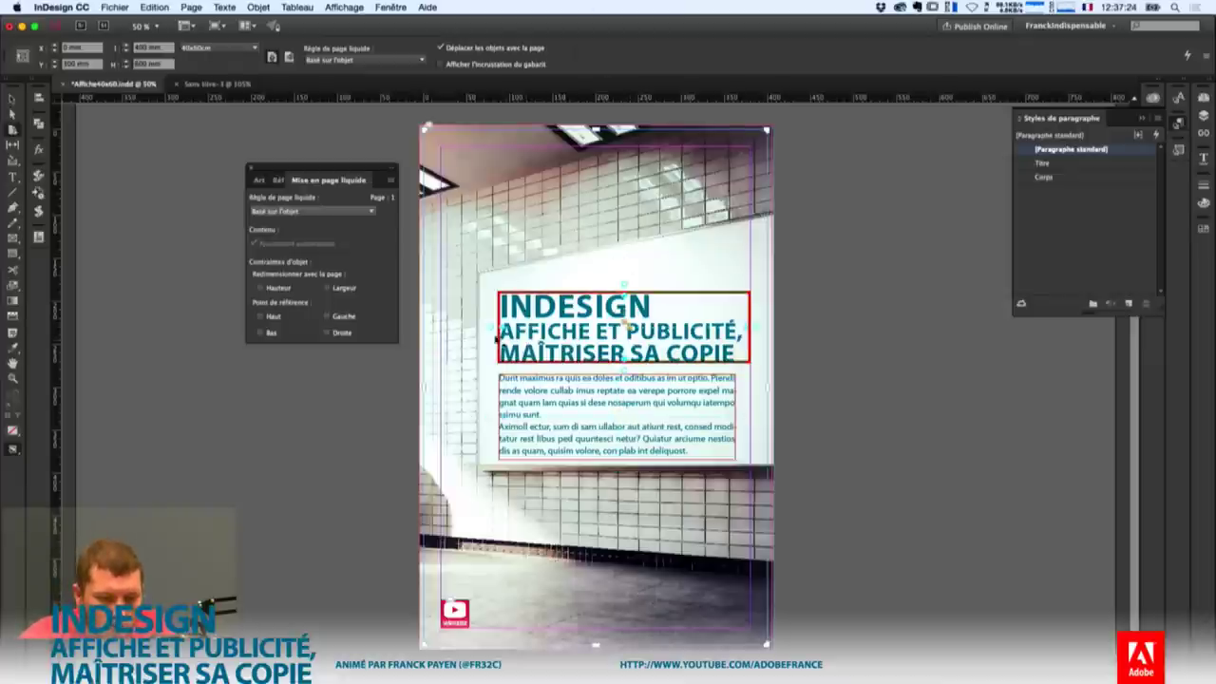
pyautogui.click(502, 415)
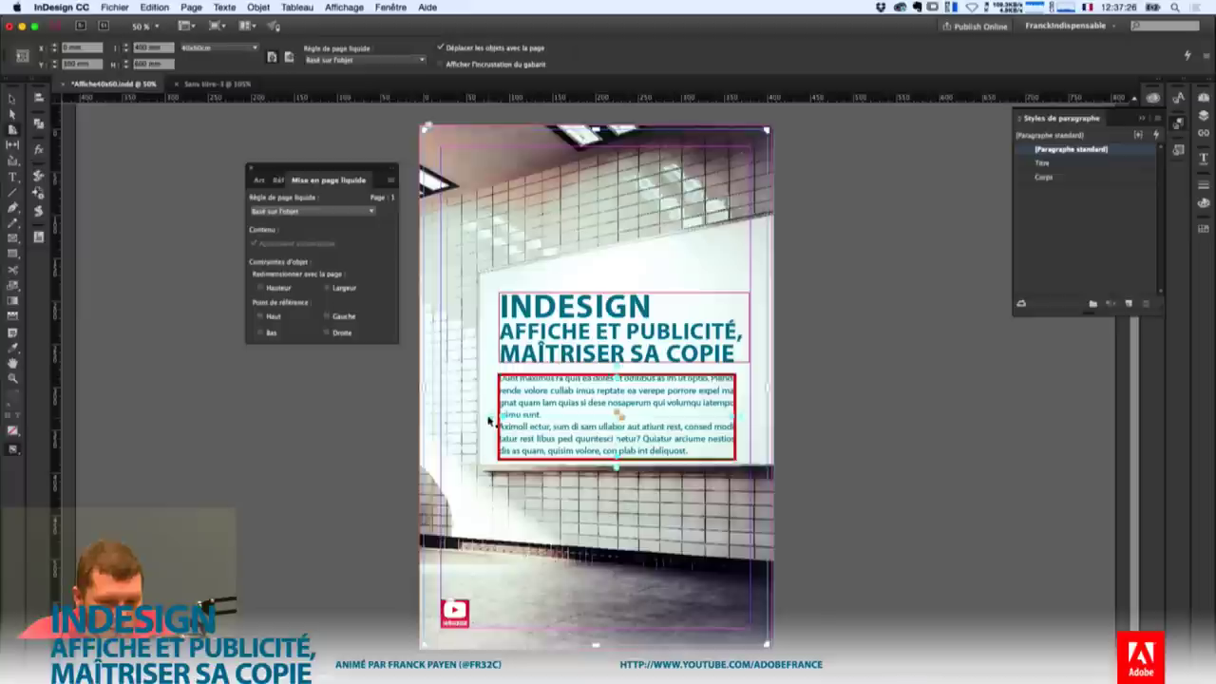
pyautogui.click(490, 420)
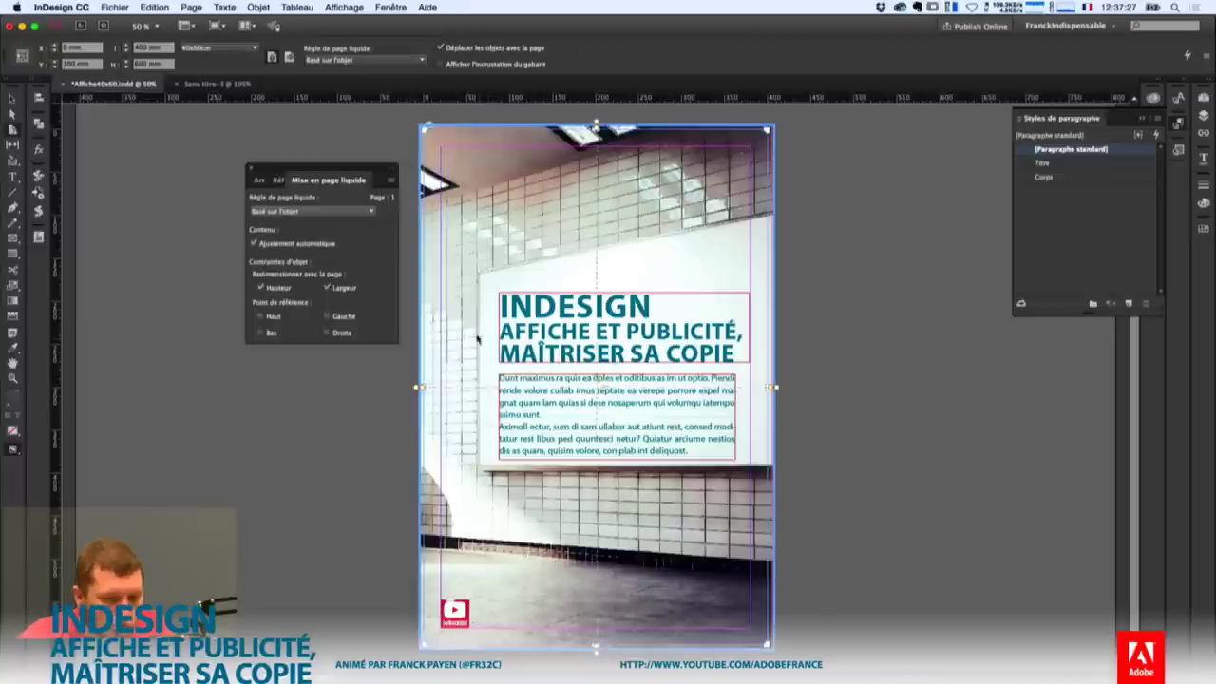
pyautogui.click(516, 417)
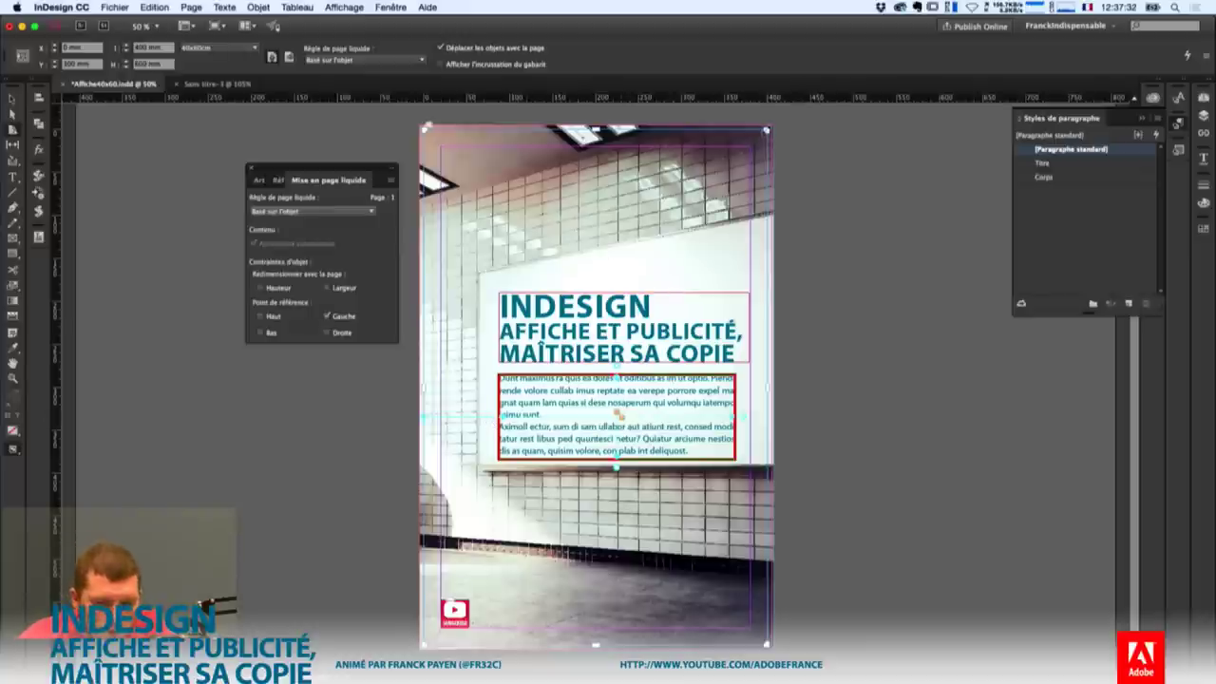
pyautogui.moveTo(767, 129); pyautogui.dragTo(950, 190)
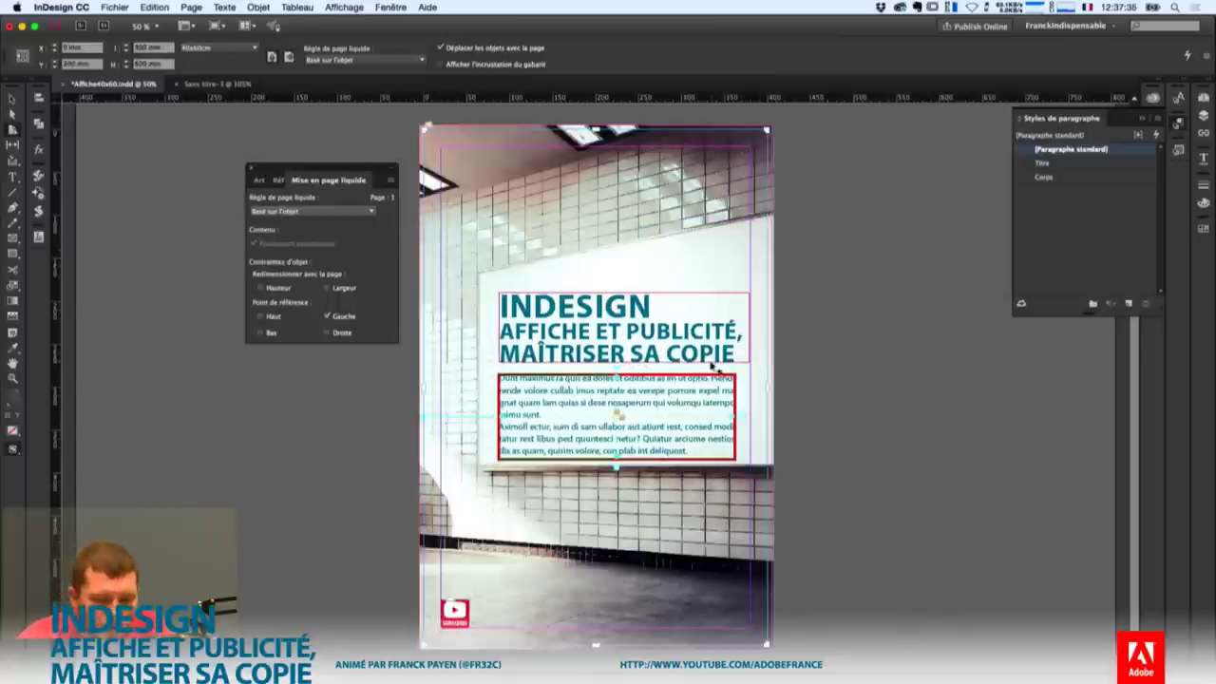
# Preview the poster narrower and wider to watch the title and body frames reflow.
pyautogui.click(719, 343)
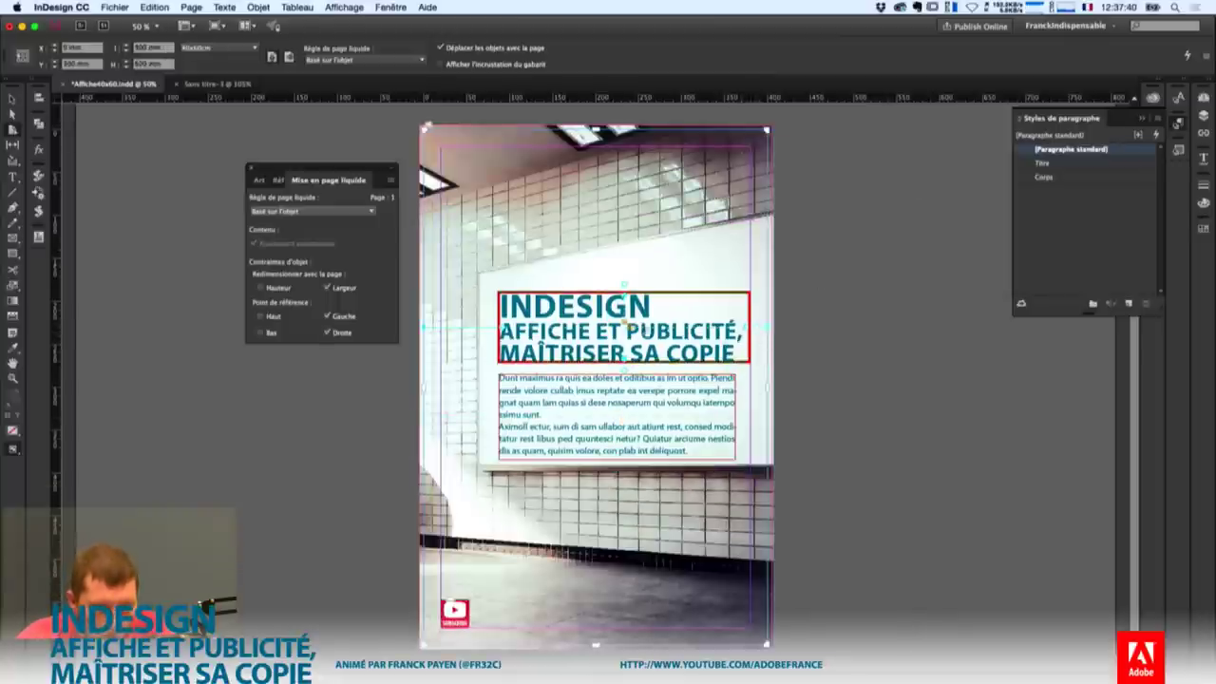
pyautogui.click(642, 420)
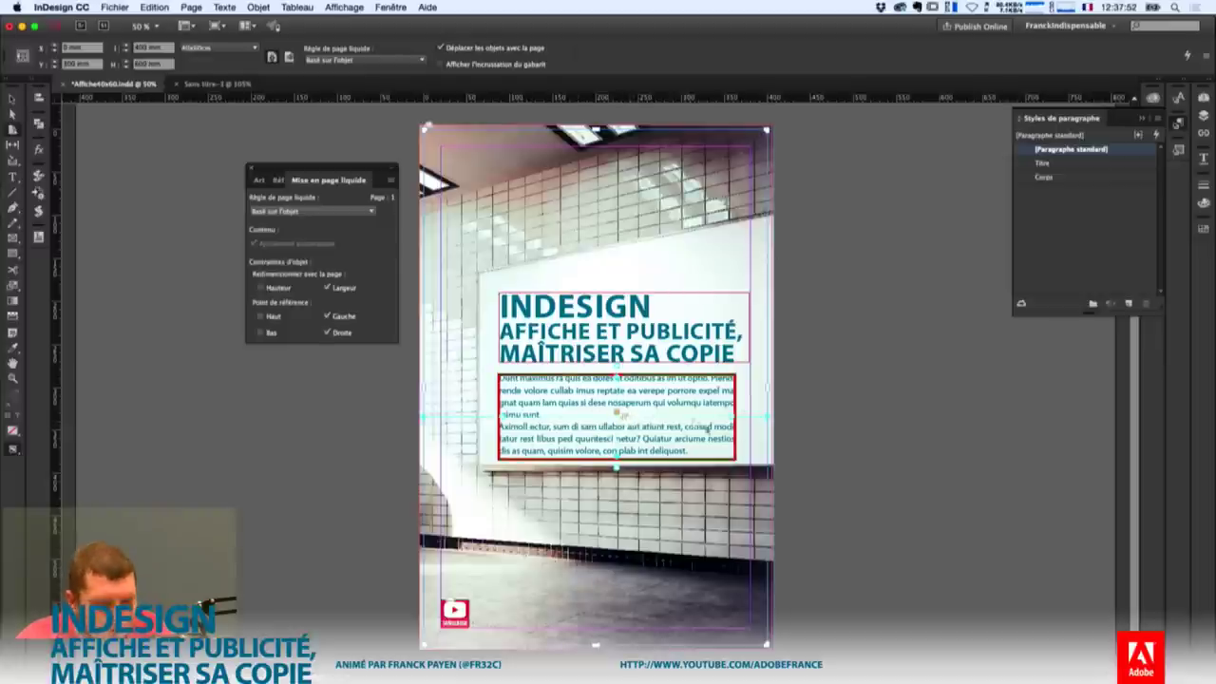
pyautogui.moveTo(766, 129); pyautogui.dragTo(625, 247)
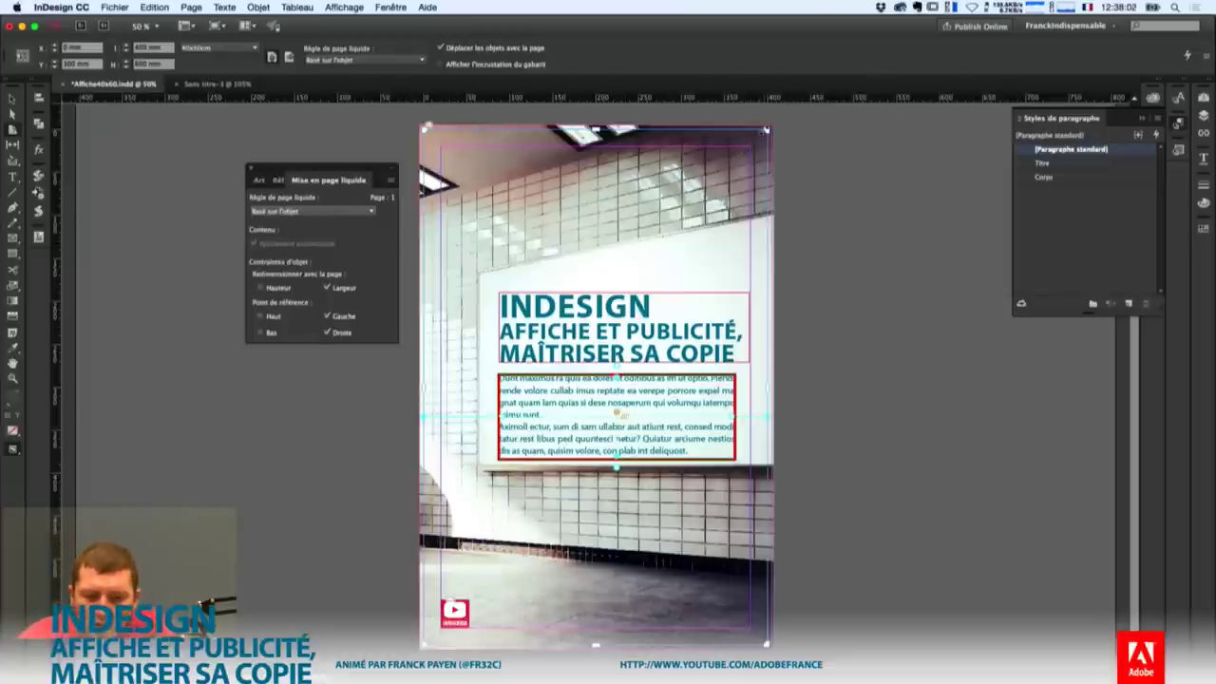
pyautogui.moveTo(766, 130); pyautogui.dragTo(768, 129)
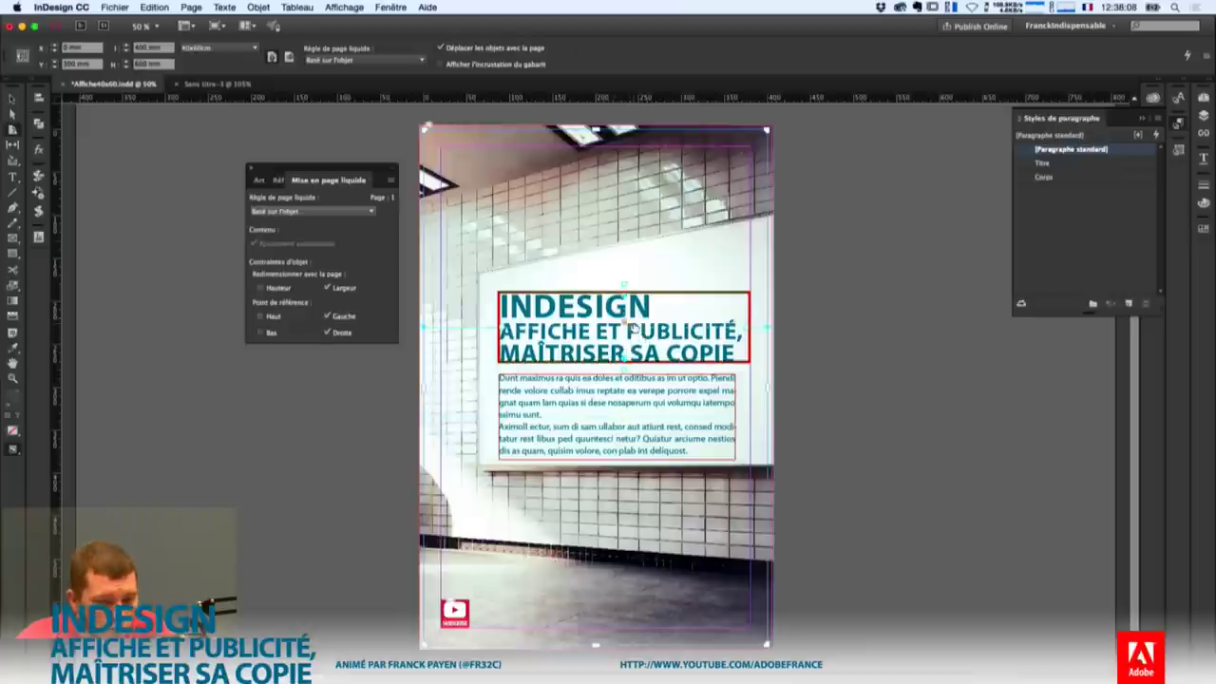
# Pin the title frame to the top (Haut), then test a wider page with the body frame selected.
pyautogui.click(626, 285)
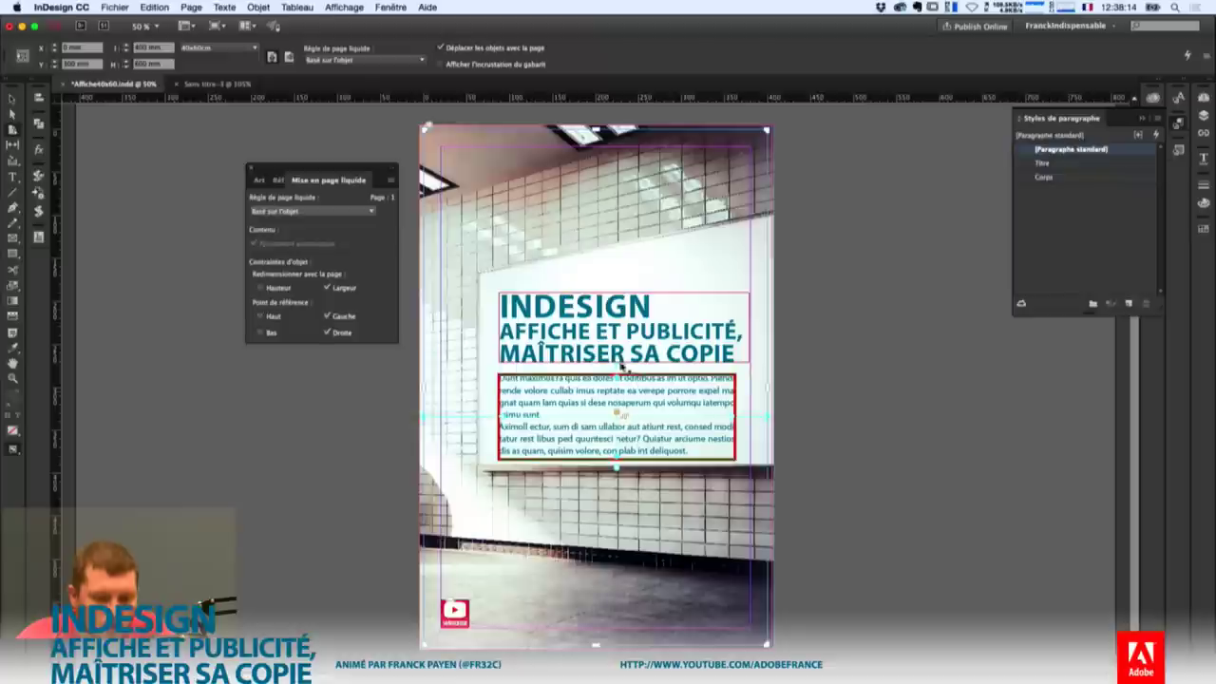
pyautogui.click(638, 400)
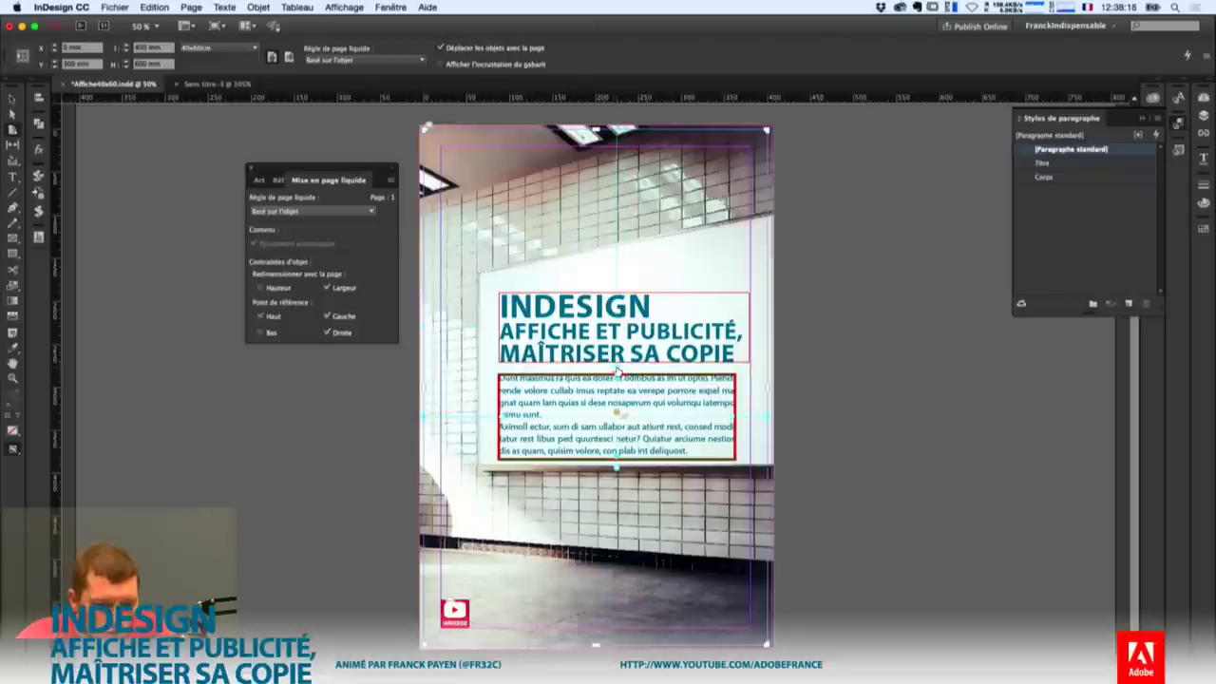
pyautogui.moveTo(765, 128); pyautogui.dragTo(931, 154)
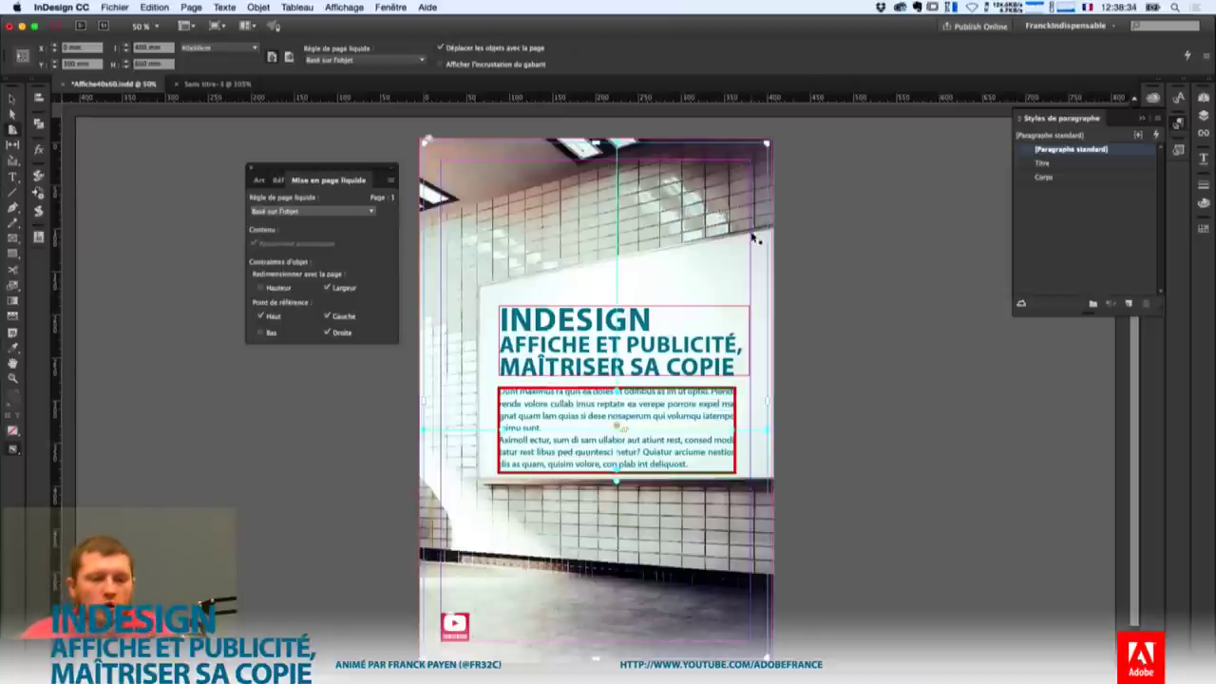
# Save the poster on the desktop as Affiche40x60-Liquide.indd.
pyautogui.click(115, 6)
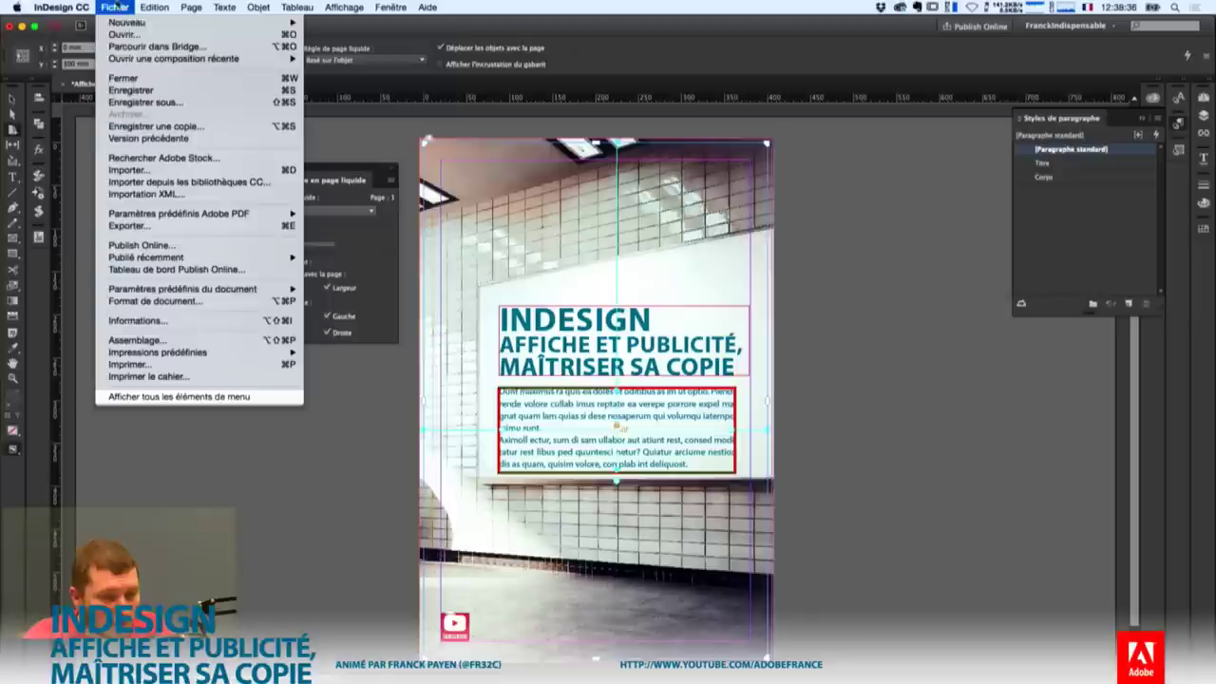
pyautogui.click(185, 103)
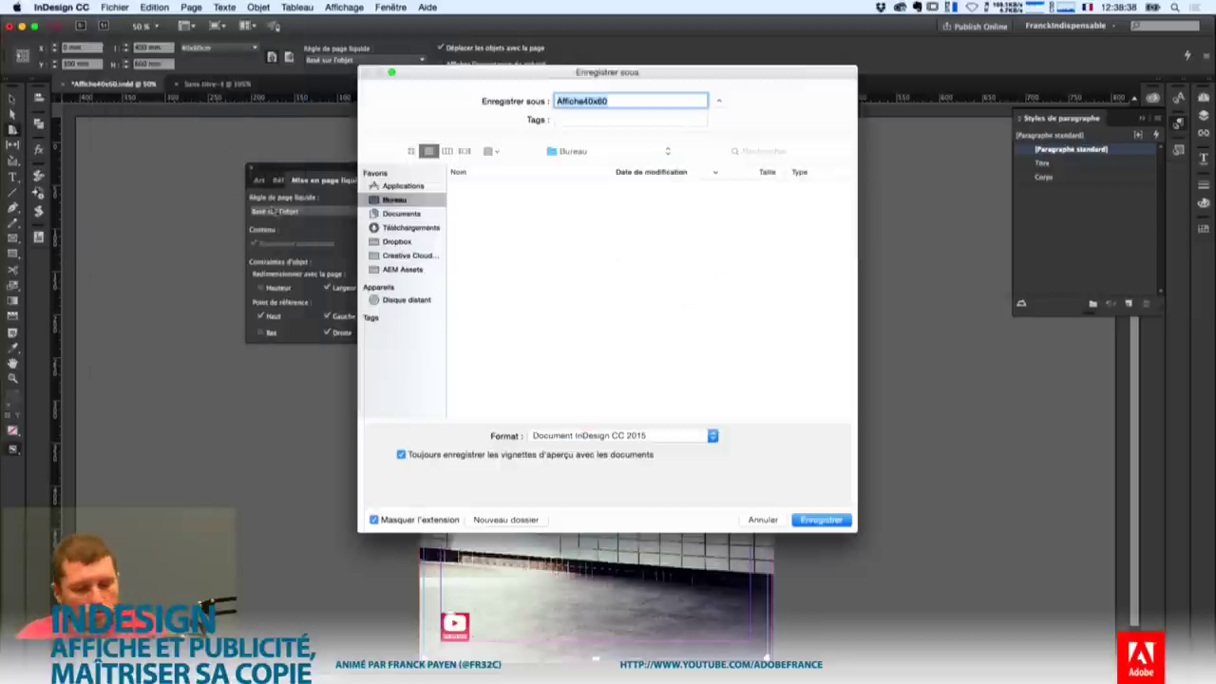
pyautogui.press('Right')
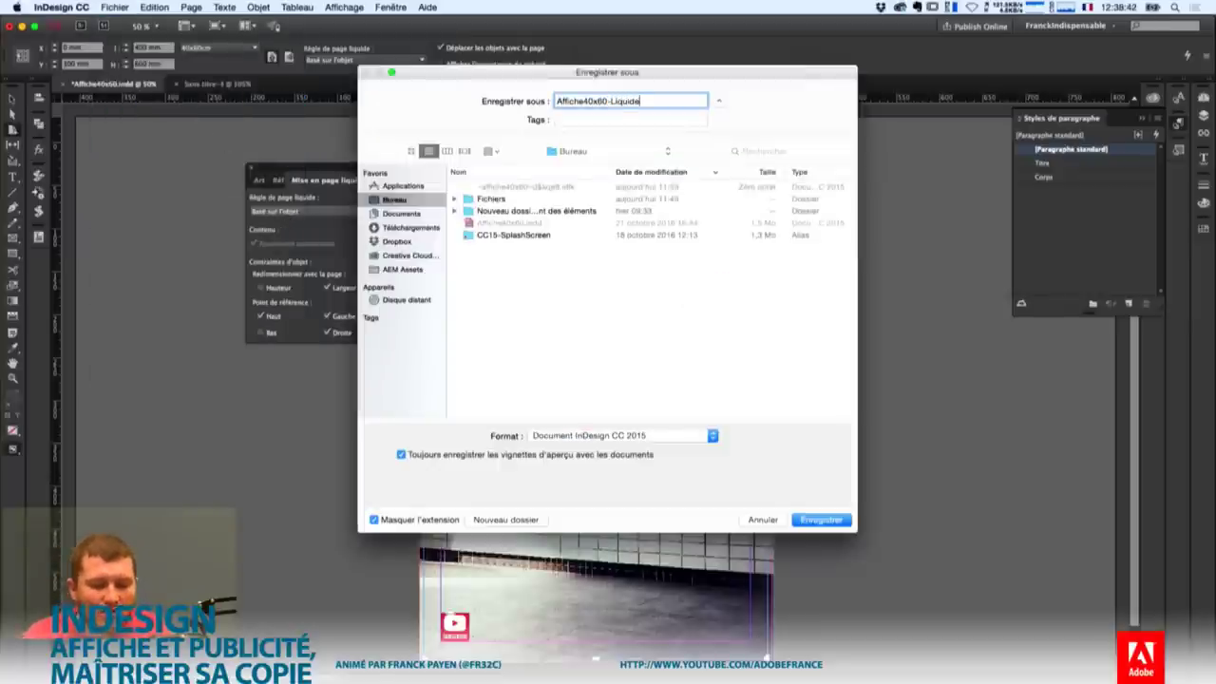
pyautogui.press('Return')
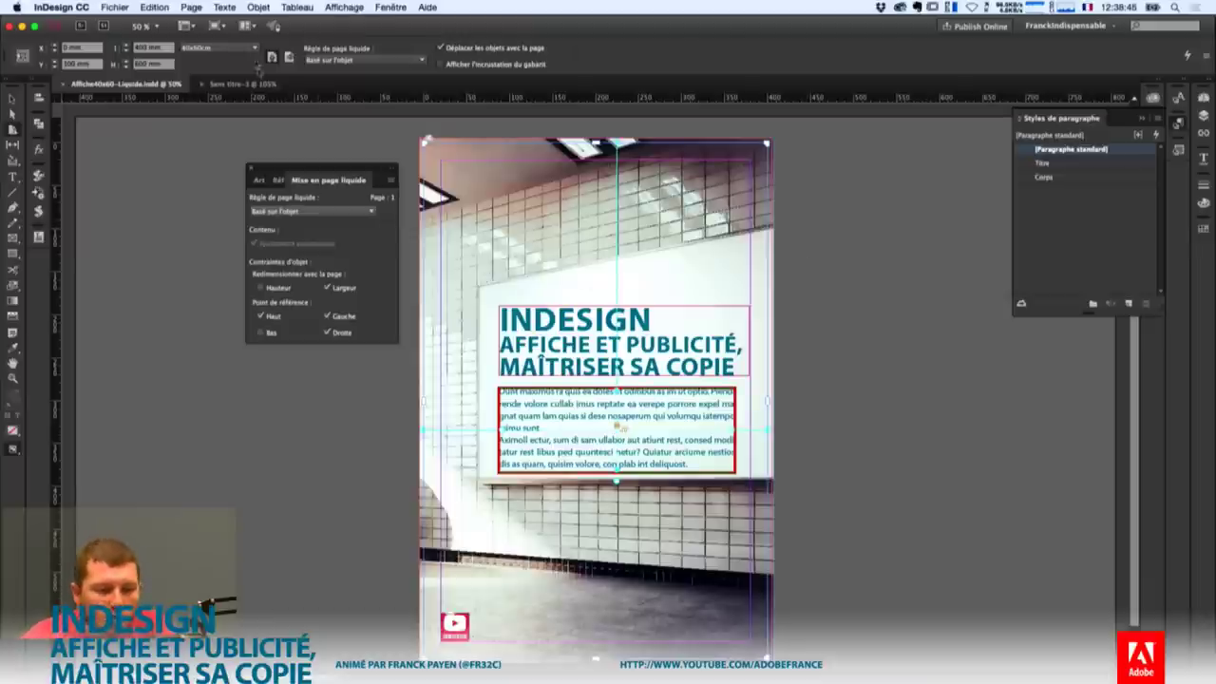
# Create a 210 × 297 mm A4 portrait alternate layout named A4 Var.
pyautogui.click(191, 6)
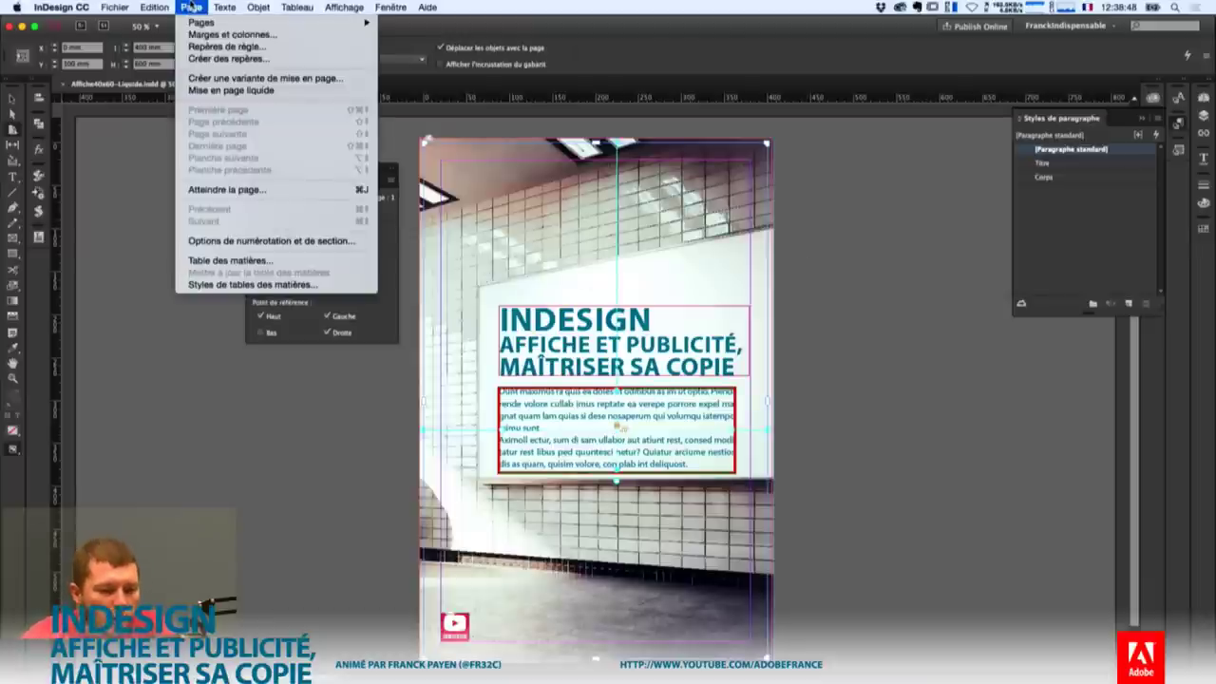
pyautogui.click(262, 85)
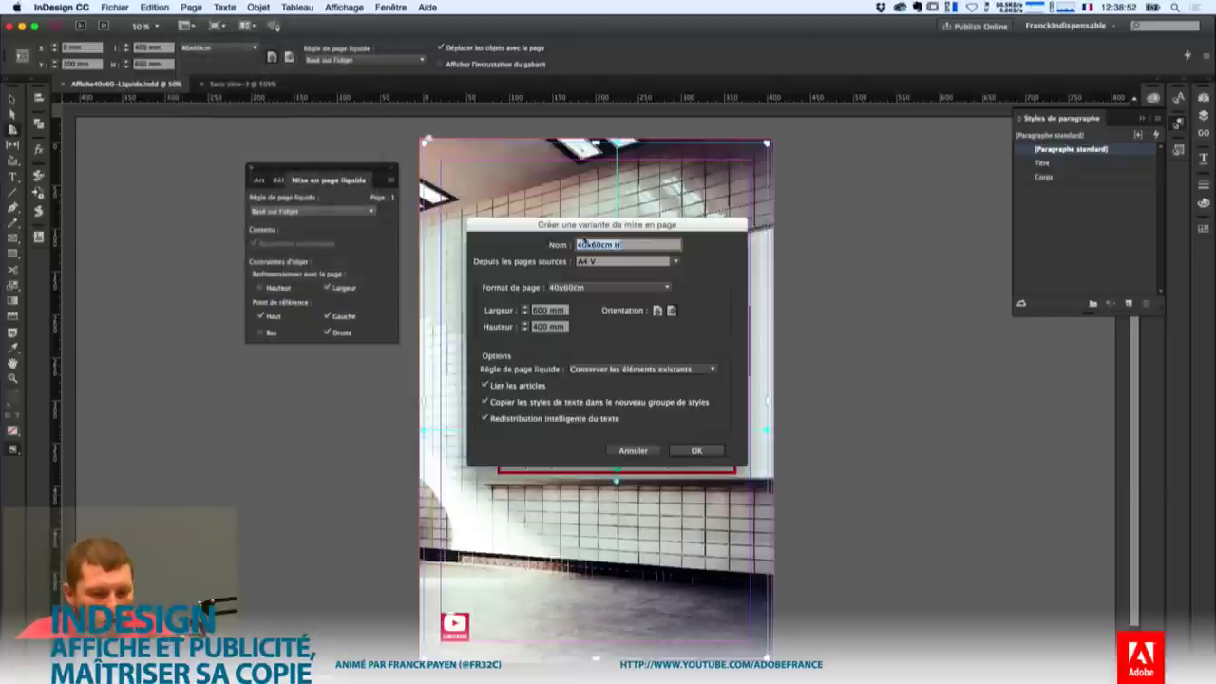
pyautogui.click(656, 310)
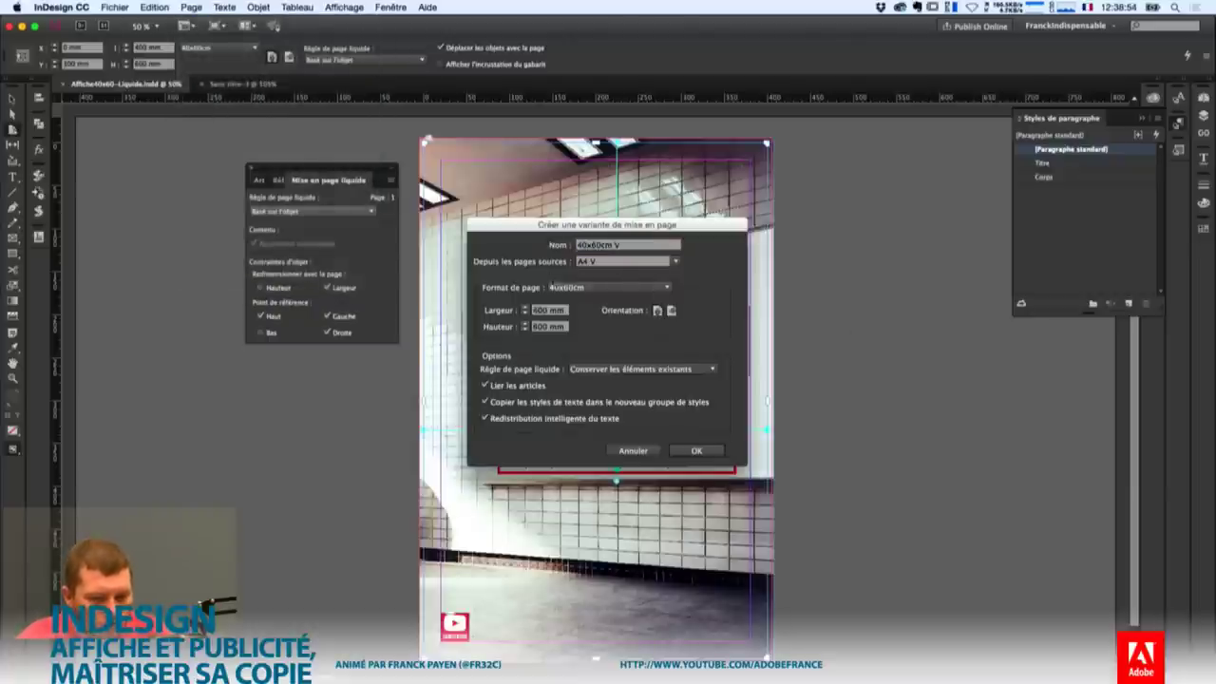
pyautogui.click(551, 287)
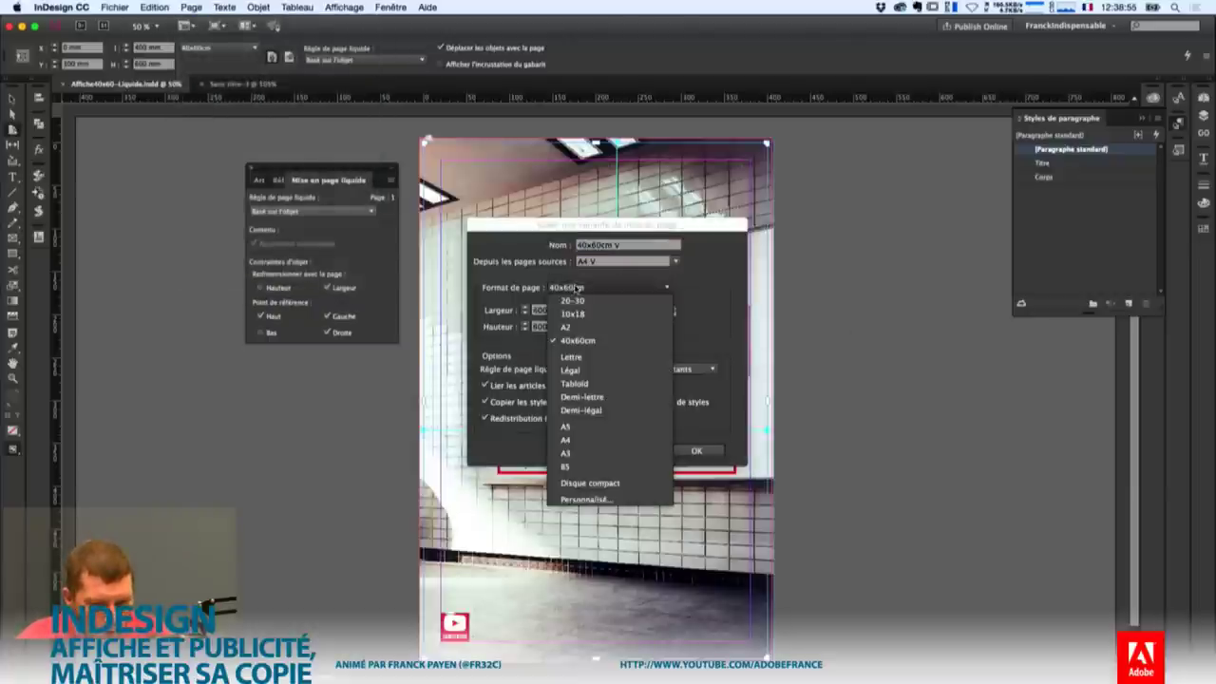
pyautogui.click(609, 440)
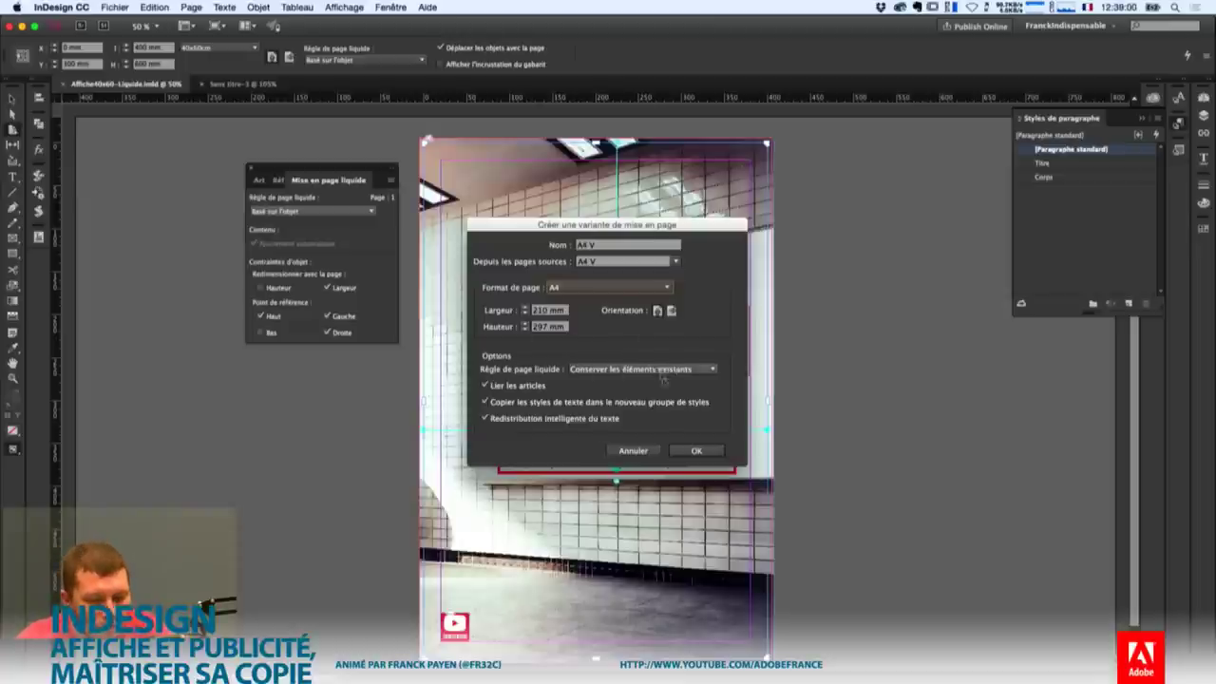
pyautogui.click(696, 453)
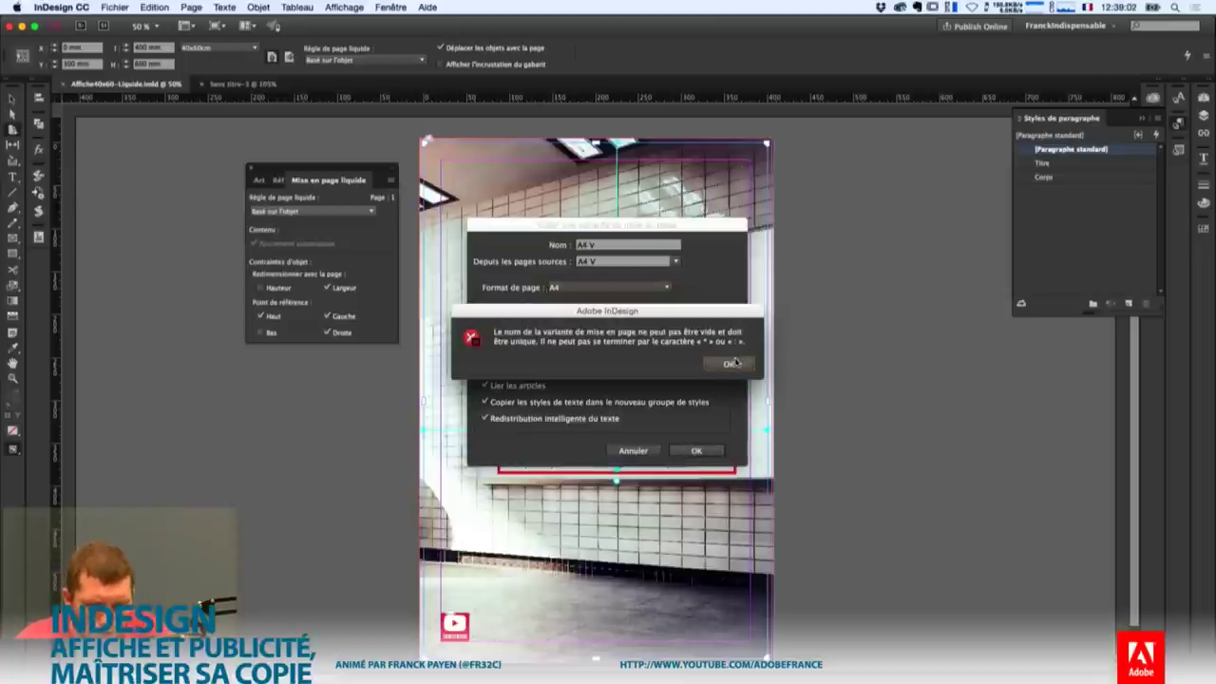
pyautogui.click(727, 364)
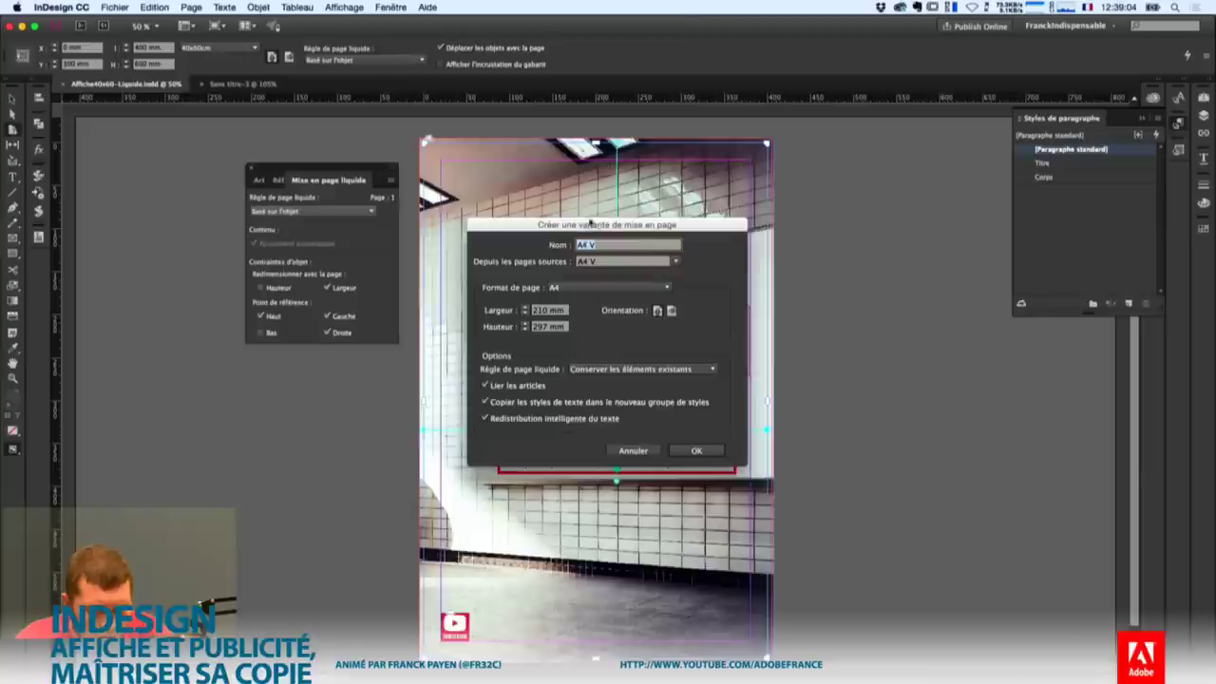
pyautogui.click(611, 245)
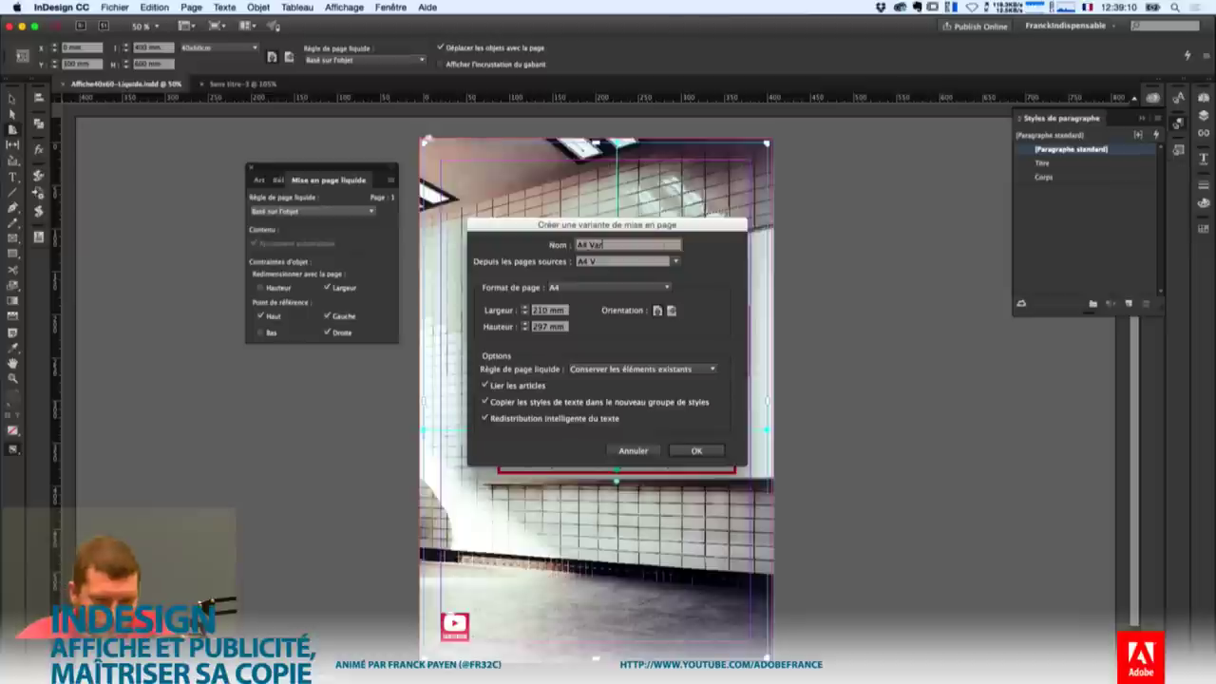
pyautogui.click(701, 451)
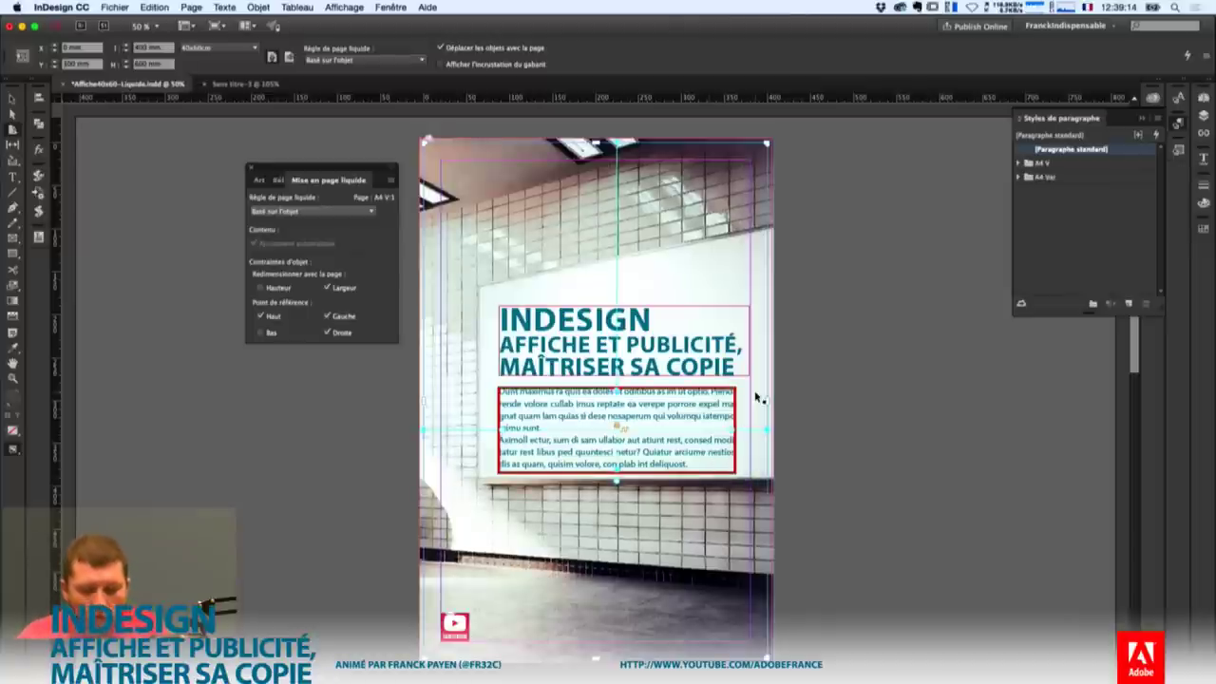
# Zoom out to view the poster and A4 Var side by side, and select the poster photo.
pyautogui.press('super+minus')
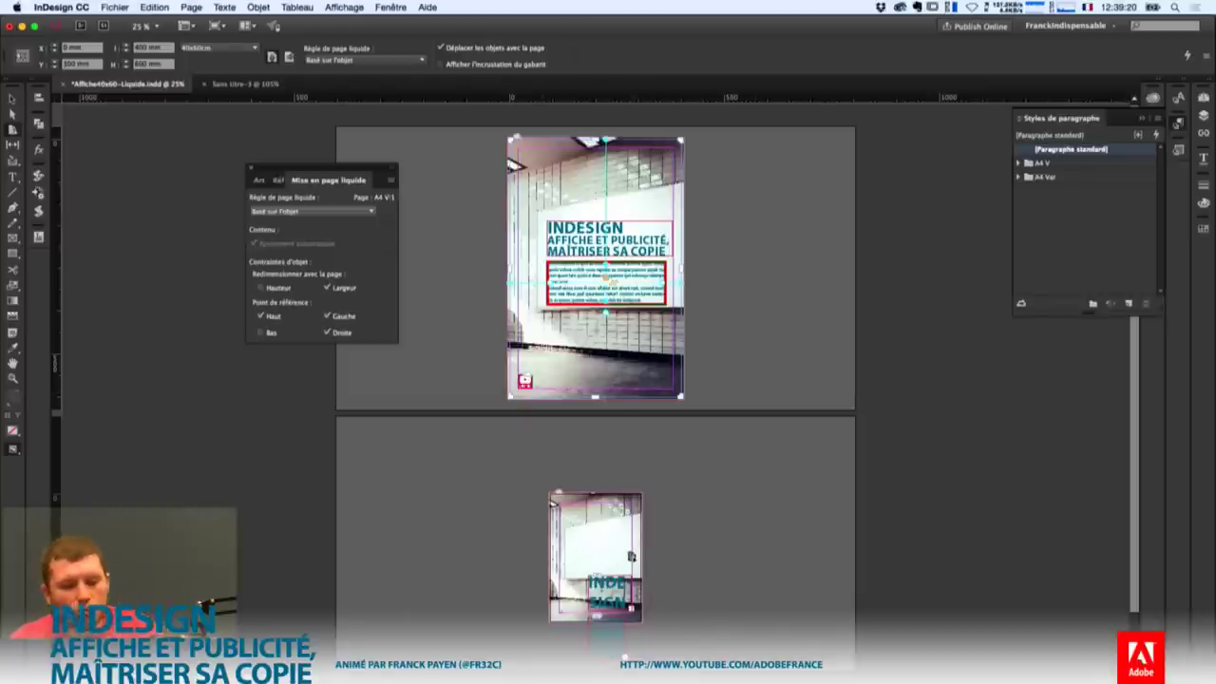
pyautogui.click(594, 201)
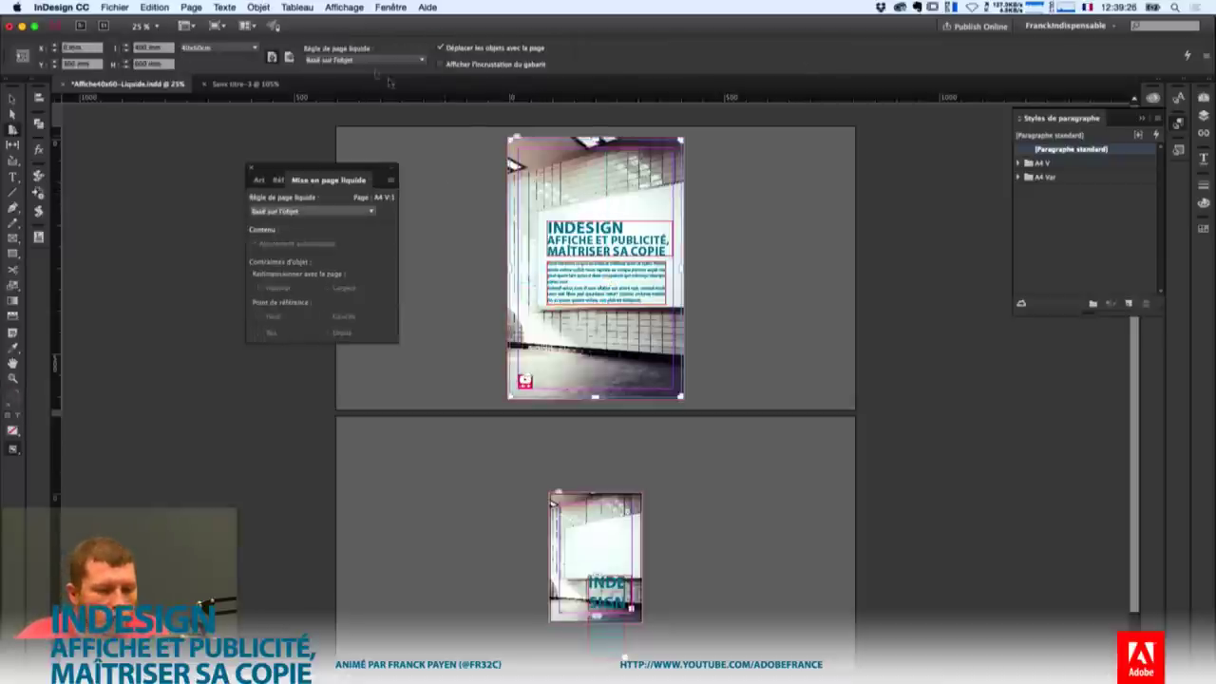
pyautogui.click(259, 7)
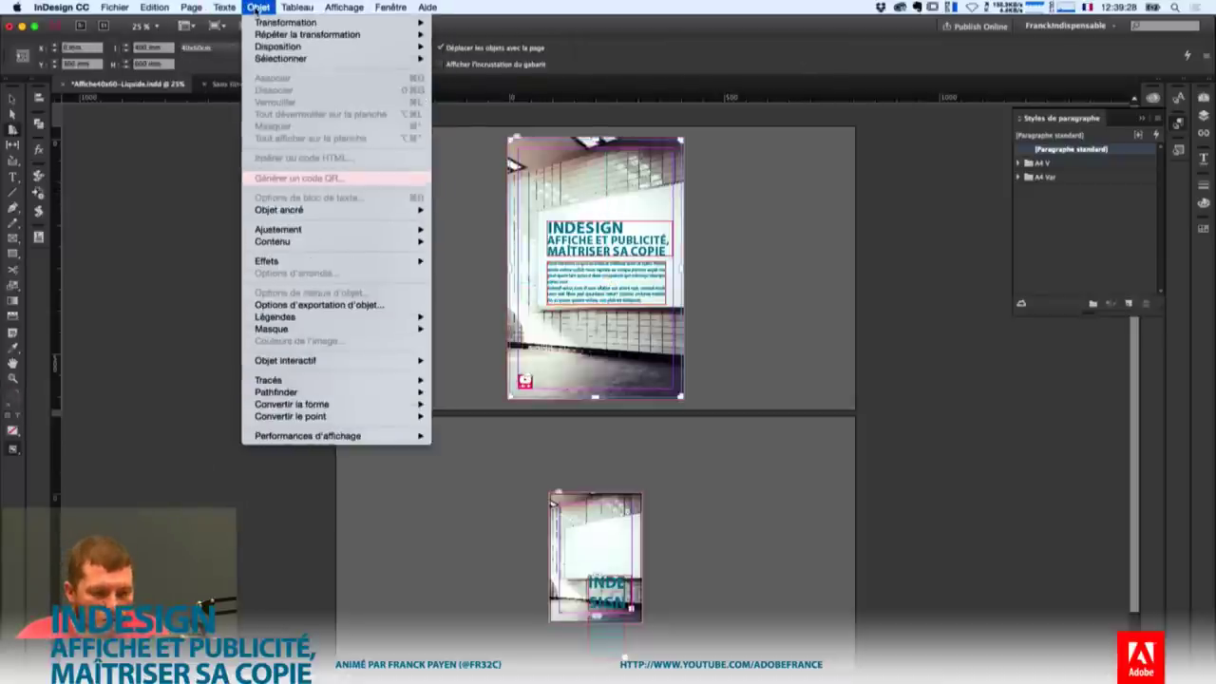
# Create an A4 portrait alternate layout from A4 V that scales its content, named A4 MiseALechelle.
pyautogui.moveTo(193, 8)
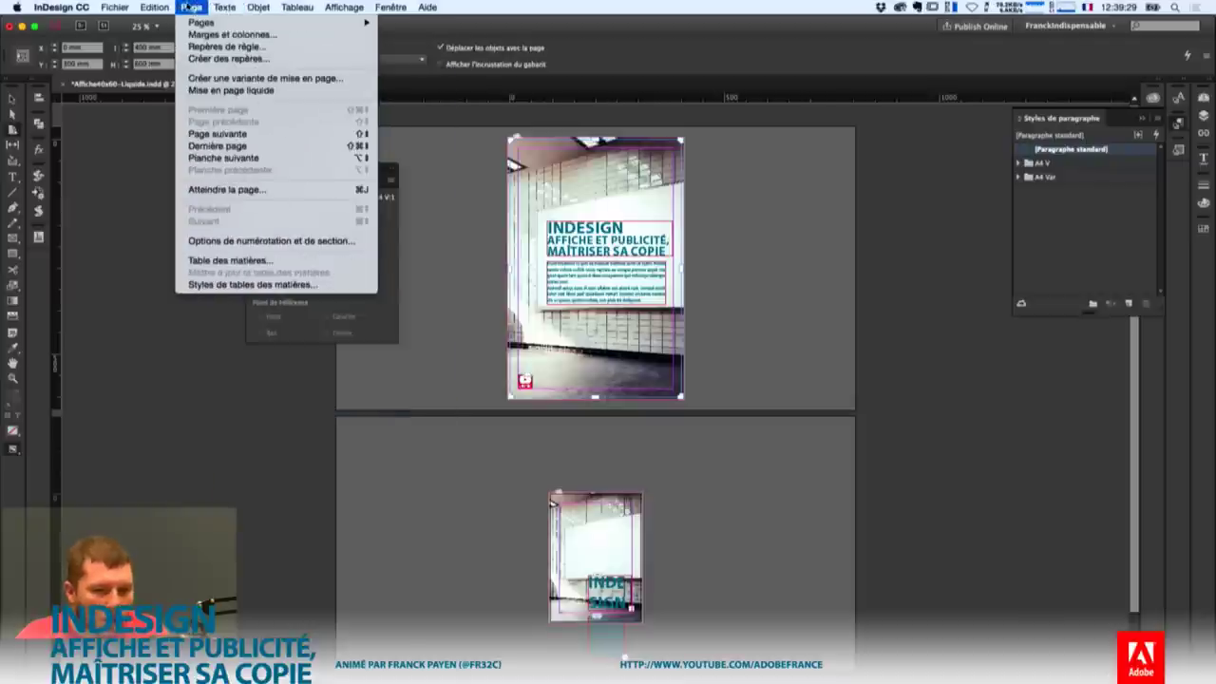
pyautogui.click(265, 78)
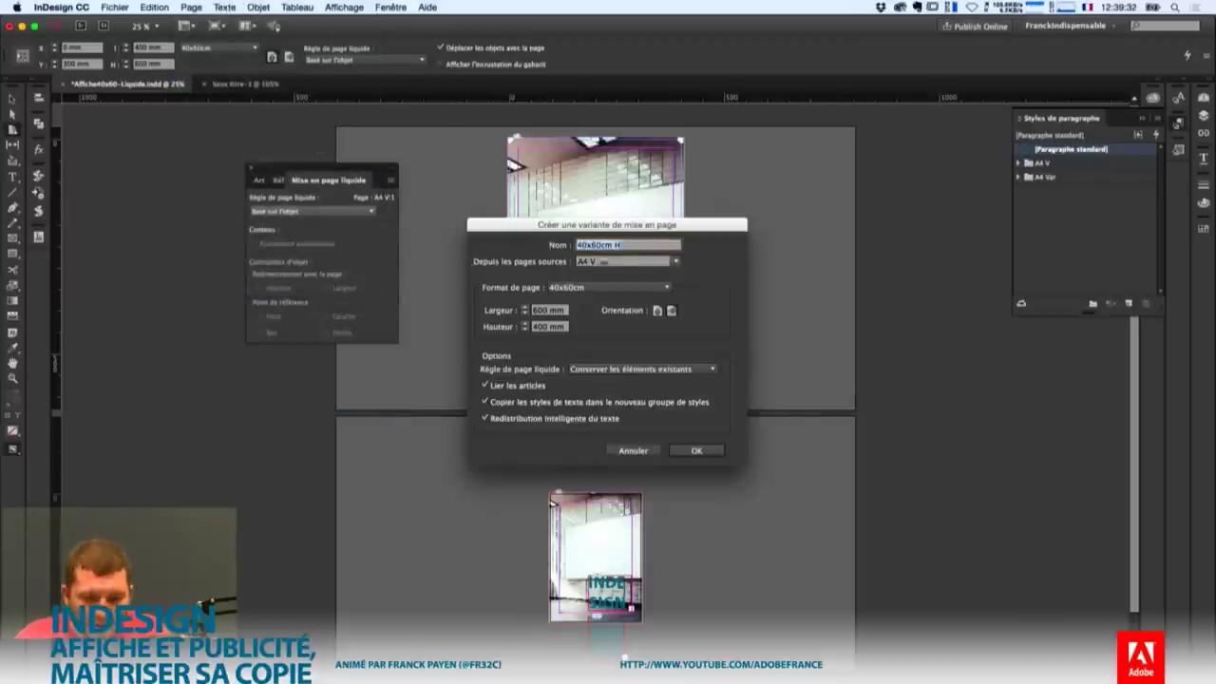
pyautogui.click(675, 261)
pyautogui.click(598, 266)
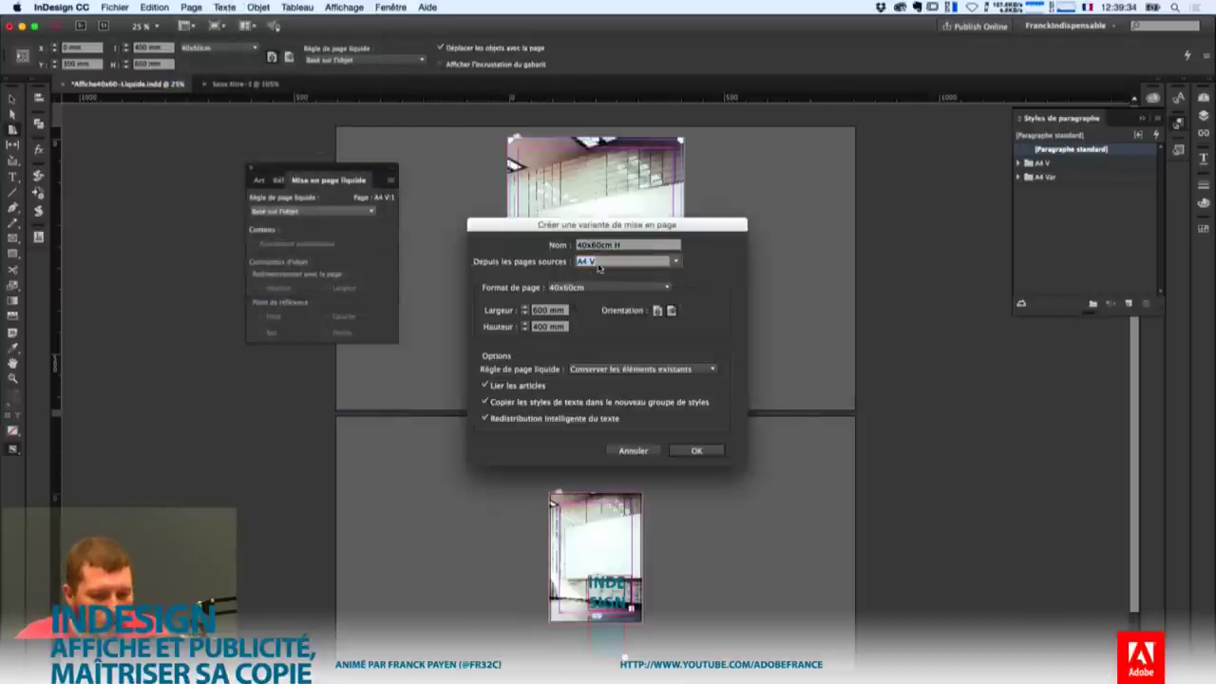
pyautogui.click(608, 287)
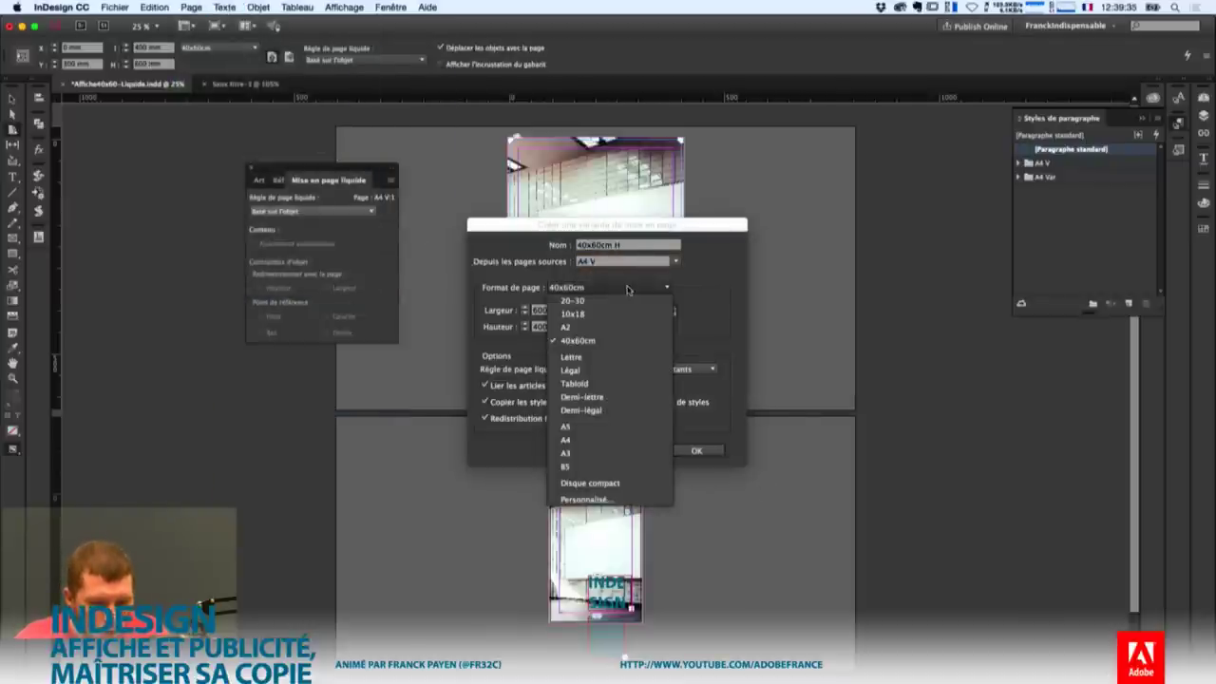
pyautogui.click(595, 442)
pyautogui.click(632, 369)
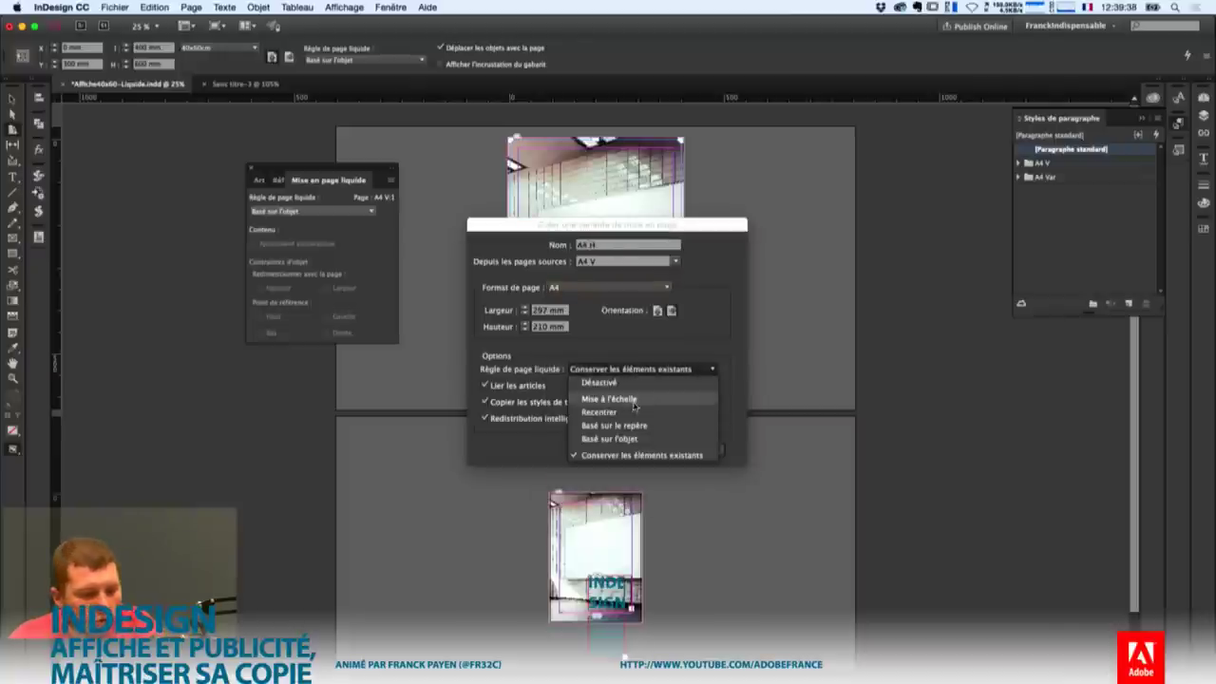
pyautogui.click(622, 399)
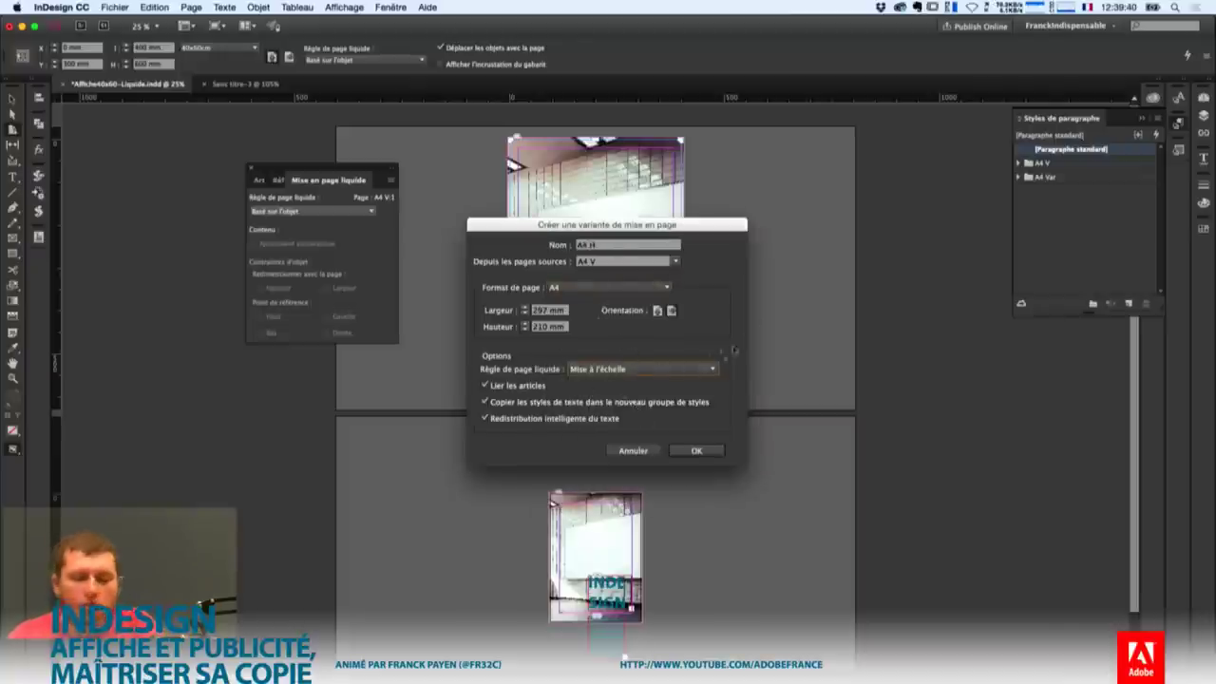
pyautogui.click(610, 244)
pyautogui.click(657, 310)
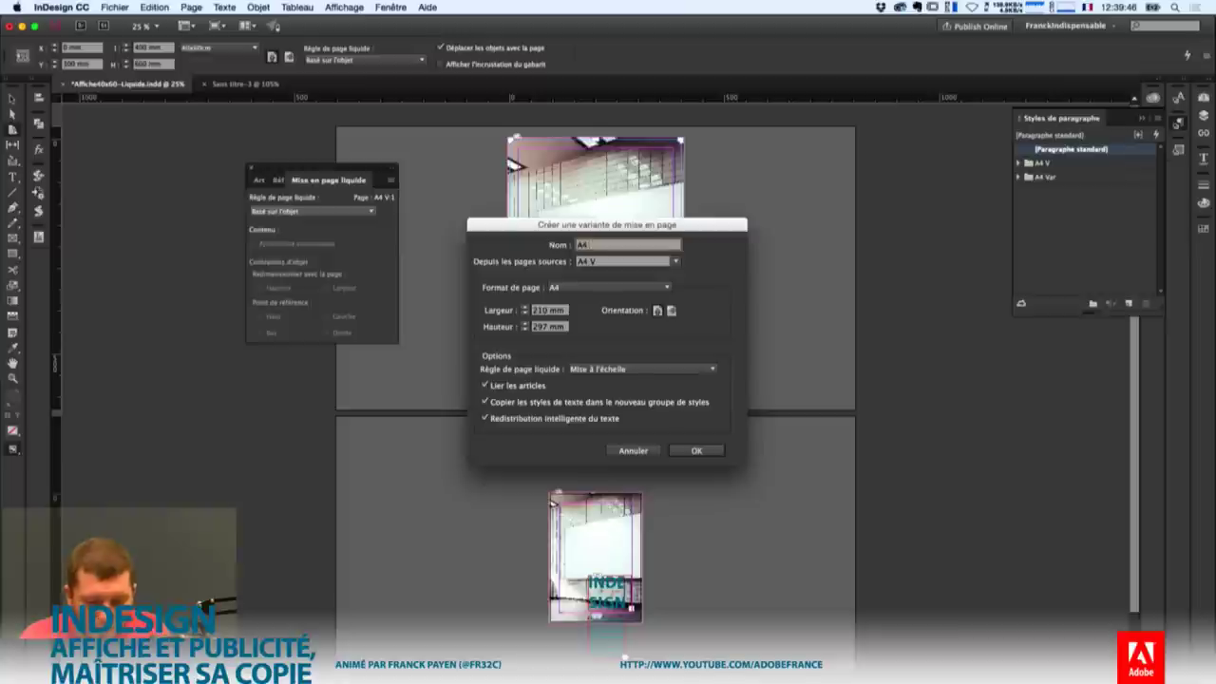
pyautogui.write('MiseAEchelle')
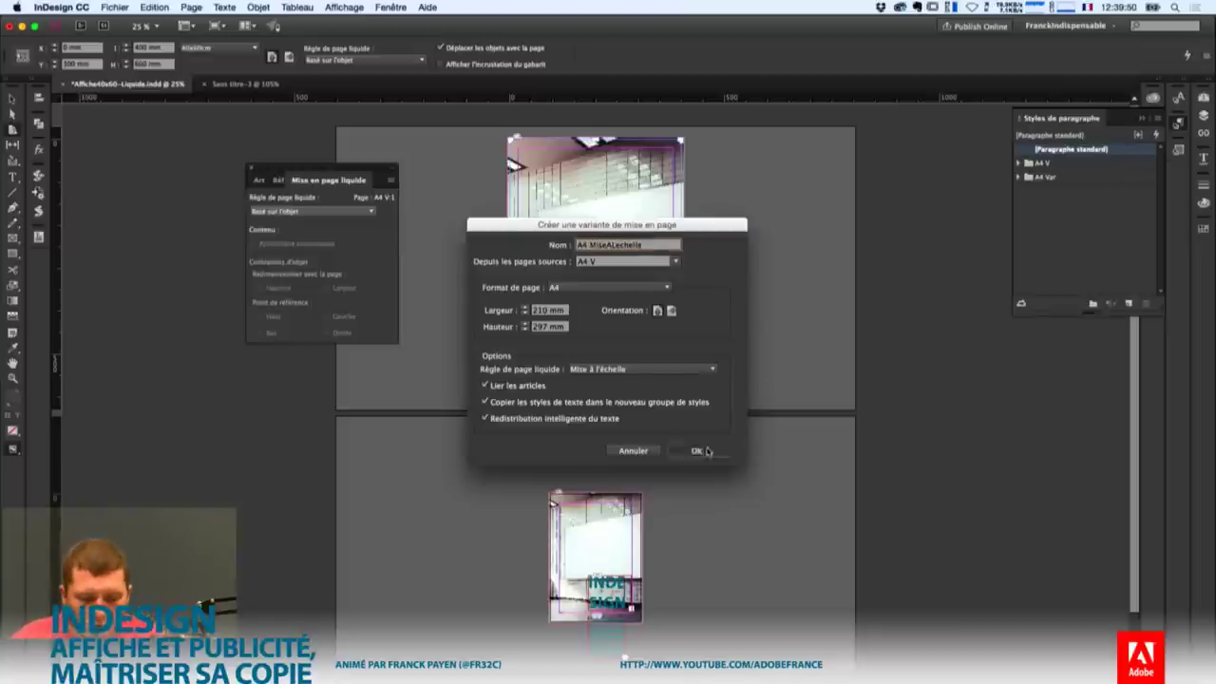
pyautogui.click(696, 450)
# Zoom in on the poster page and select it to show its liquid layout rules.
pyautogui.scroll(-2, 723, 513)
pyautogui.scroll(-5, 724, 514)
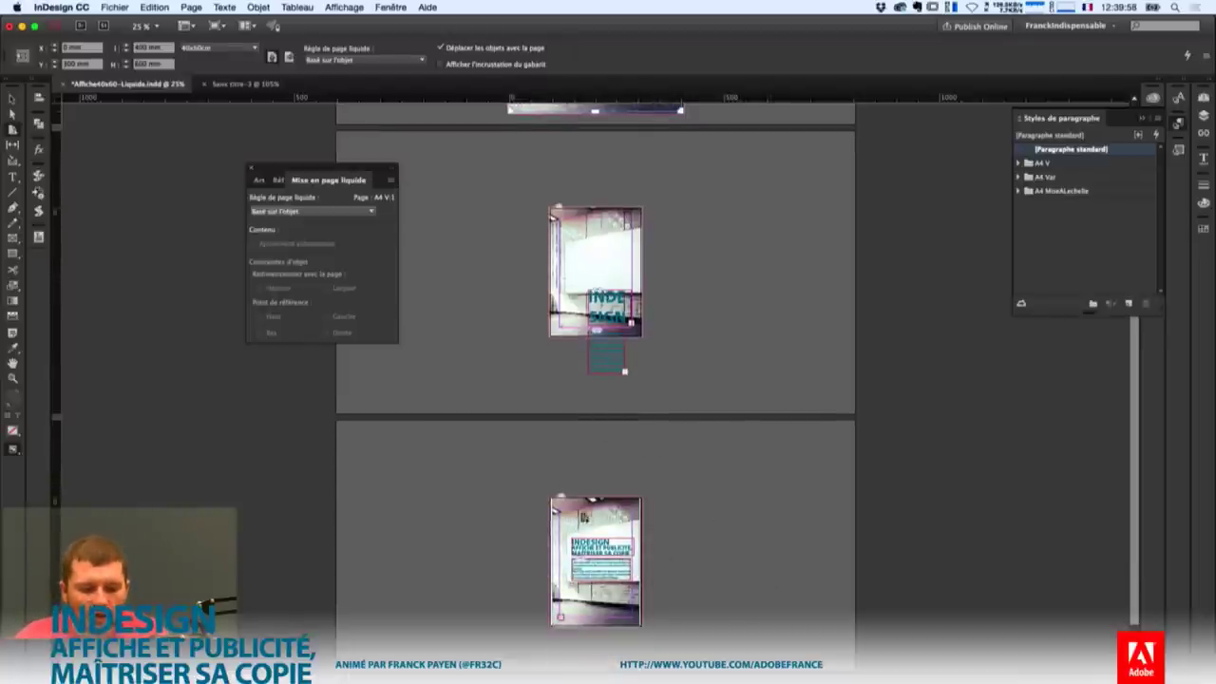
pyautogui.press('super+0')
pyautogui.press('super+equal')
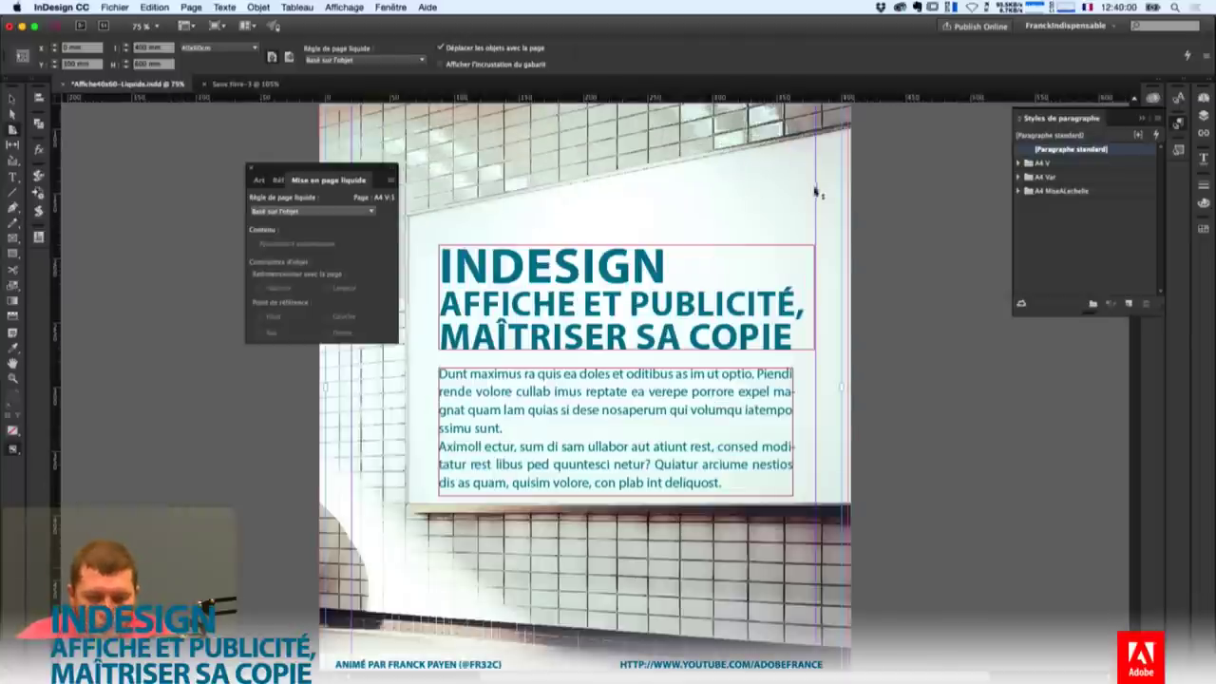
pyautogui.press('super+equal')
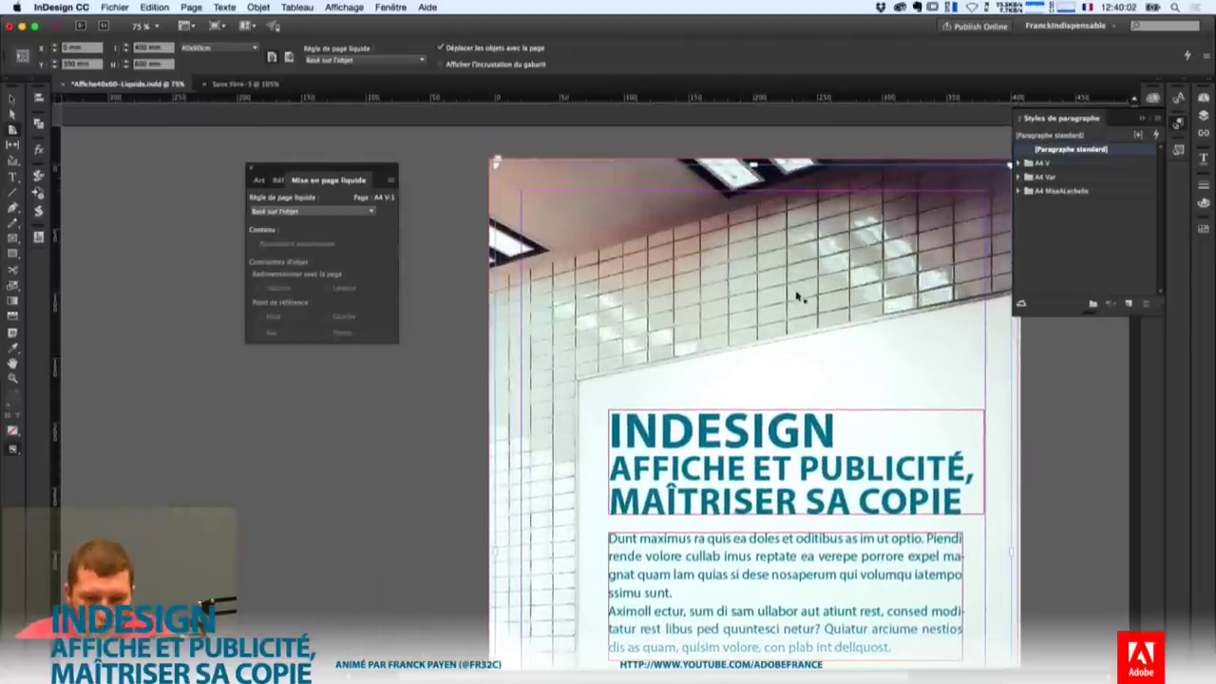
pyautogui.click(803, 299)
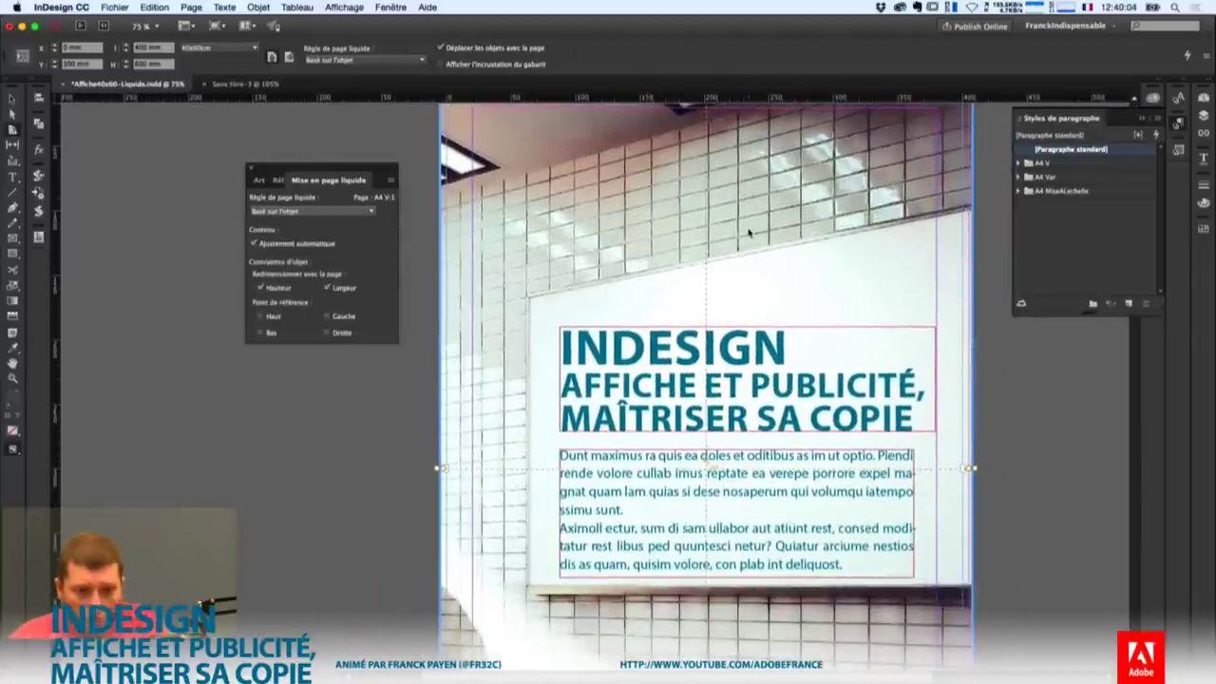
pyautogui.click(258, 7)
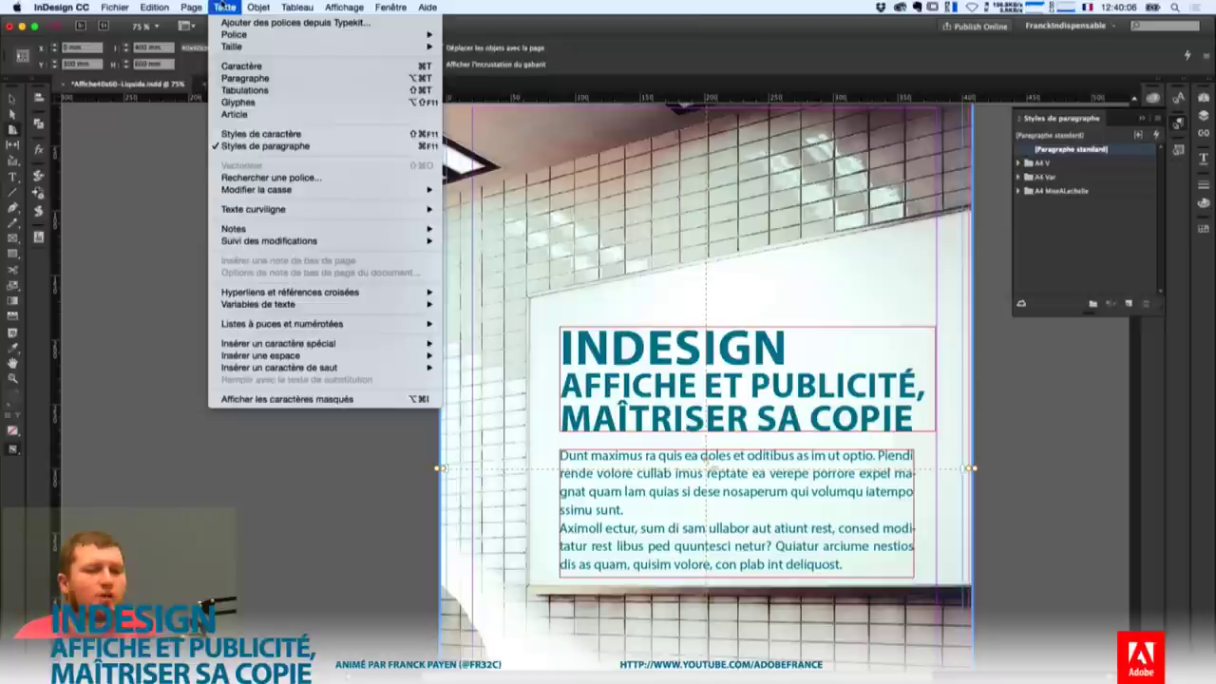
pyautogui.moveTo(188, 7)
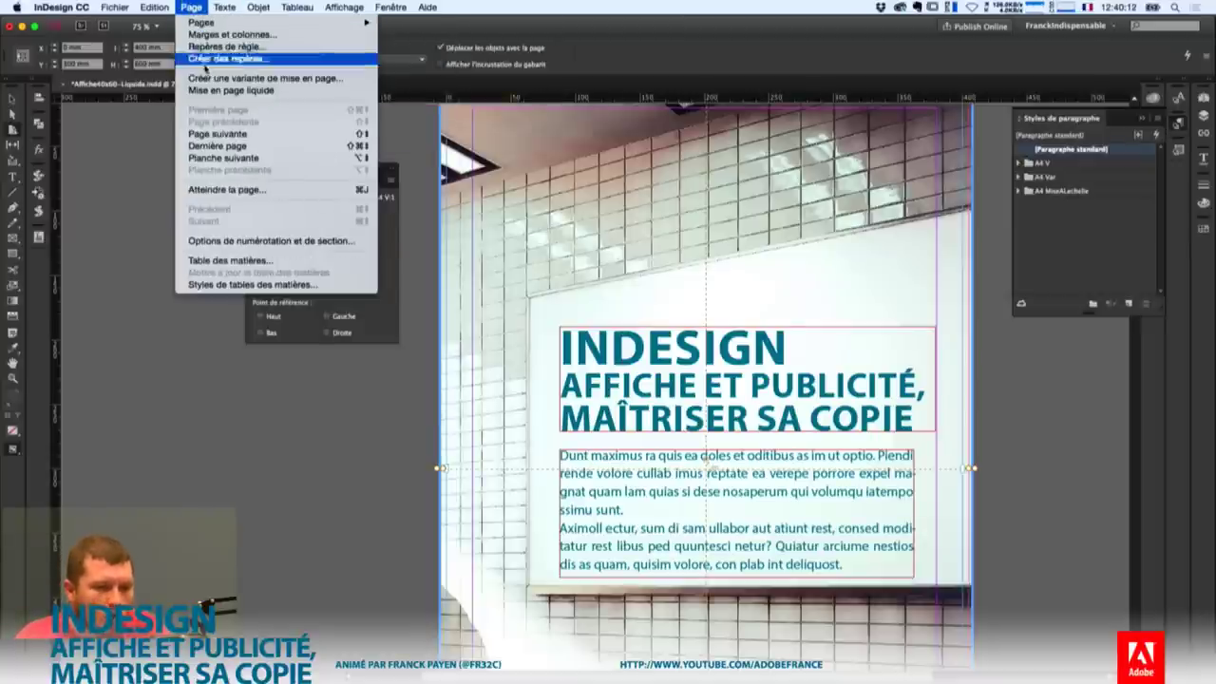
# Create the Personnalisées H alternate layout: width 200 mm, height 270, landscape, scaled from A4 V.
pyautogui.click(266, 78)
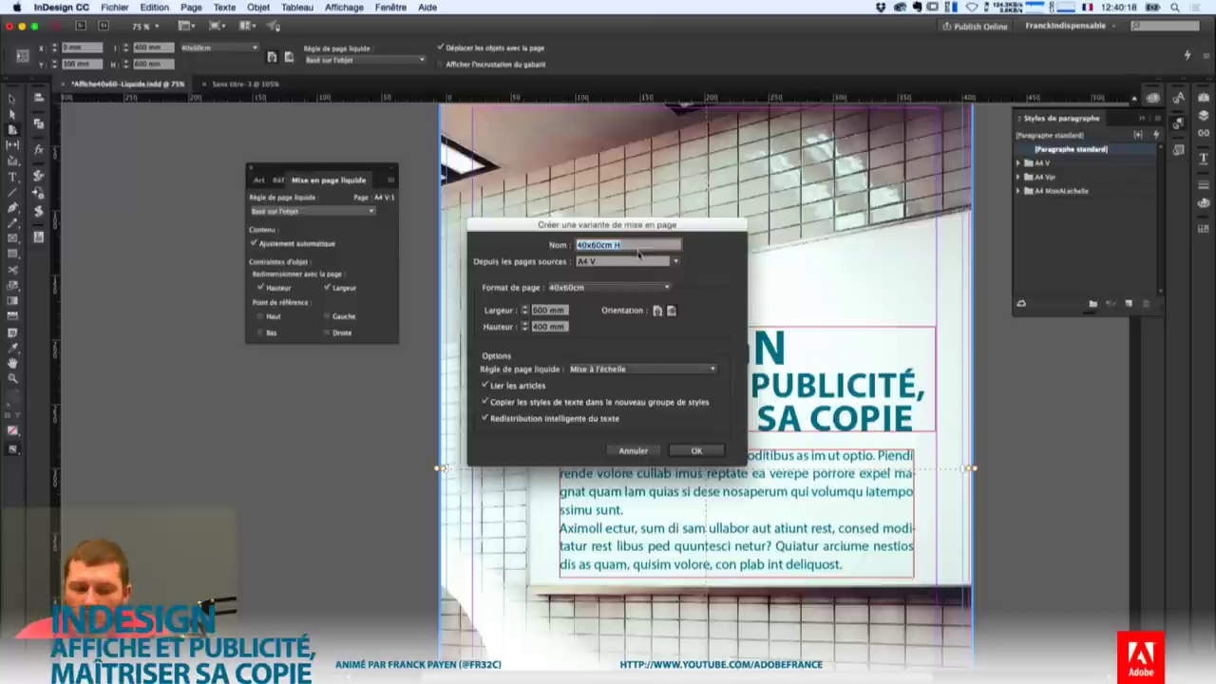
pyautogui.write('200')
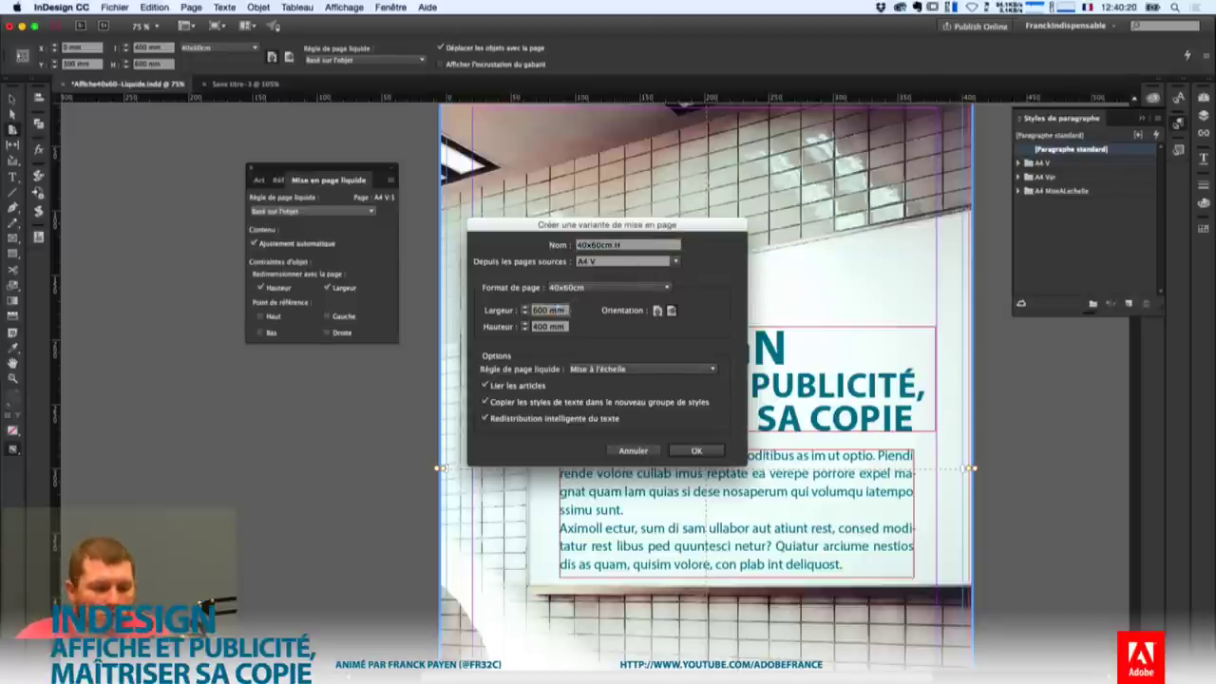
pyautogui.press('Tab')
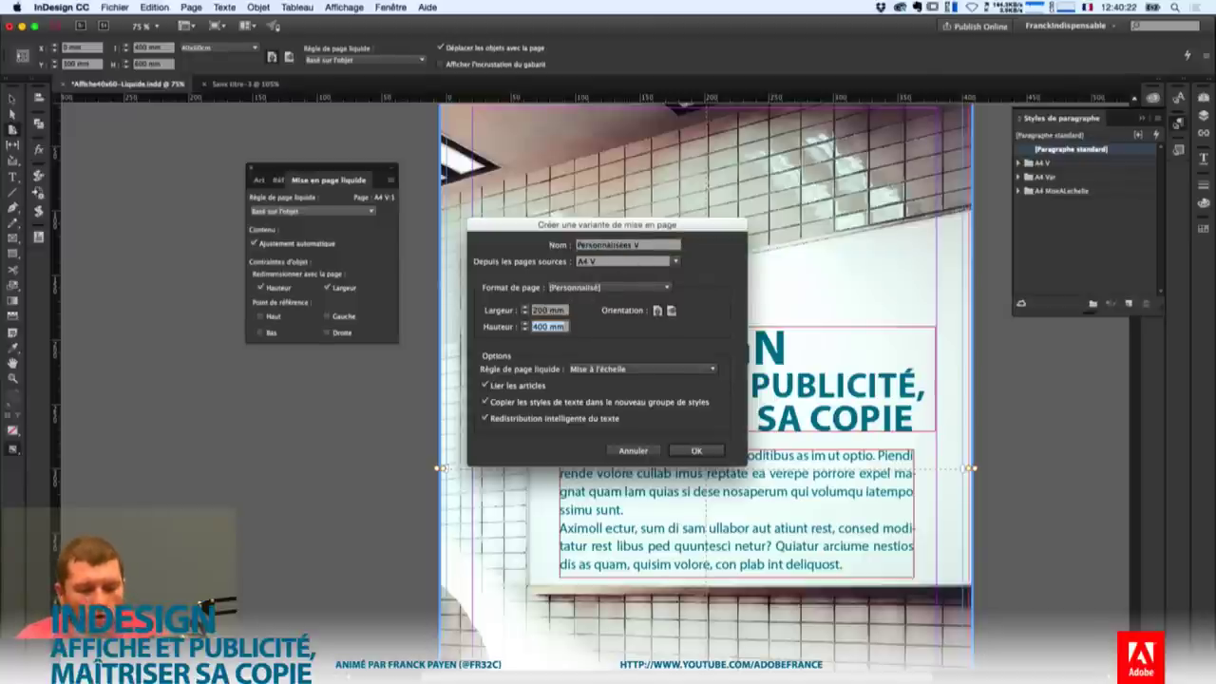
pyautogui.write('270')
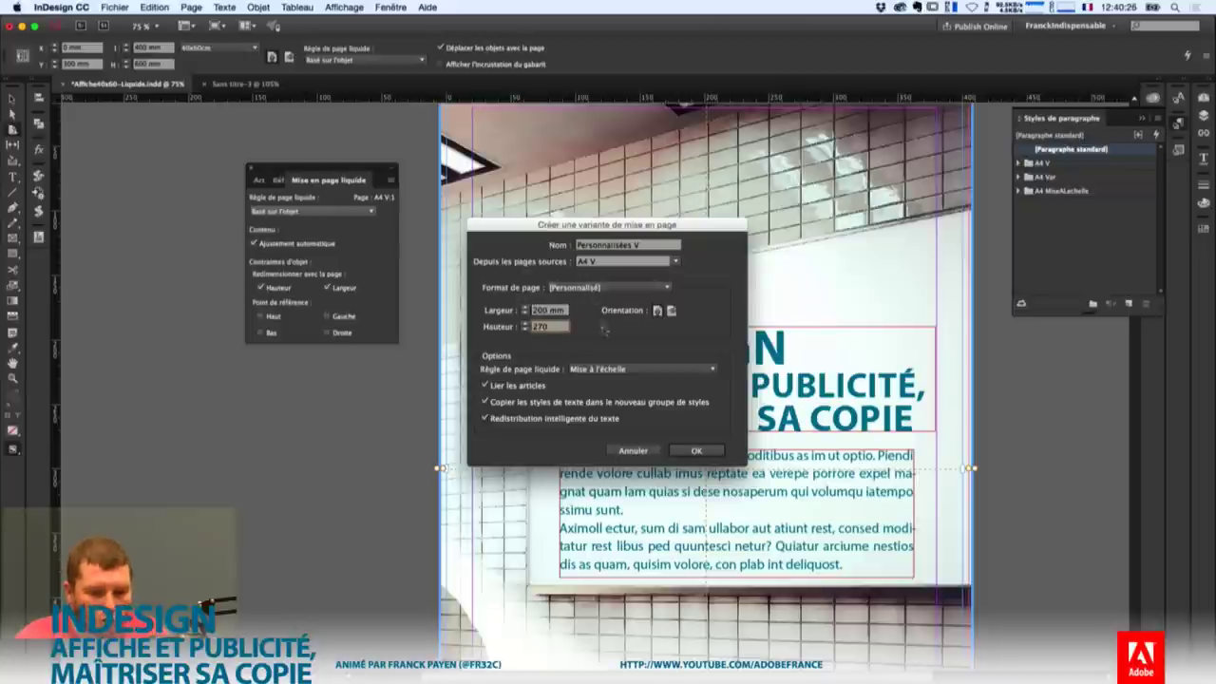
pyautogui.click(658, 310)
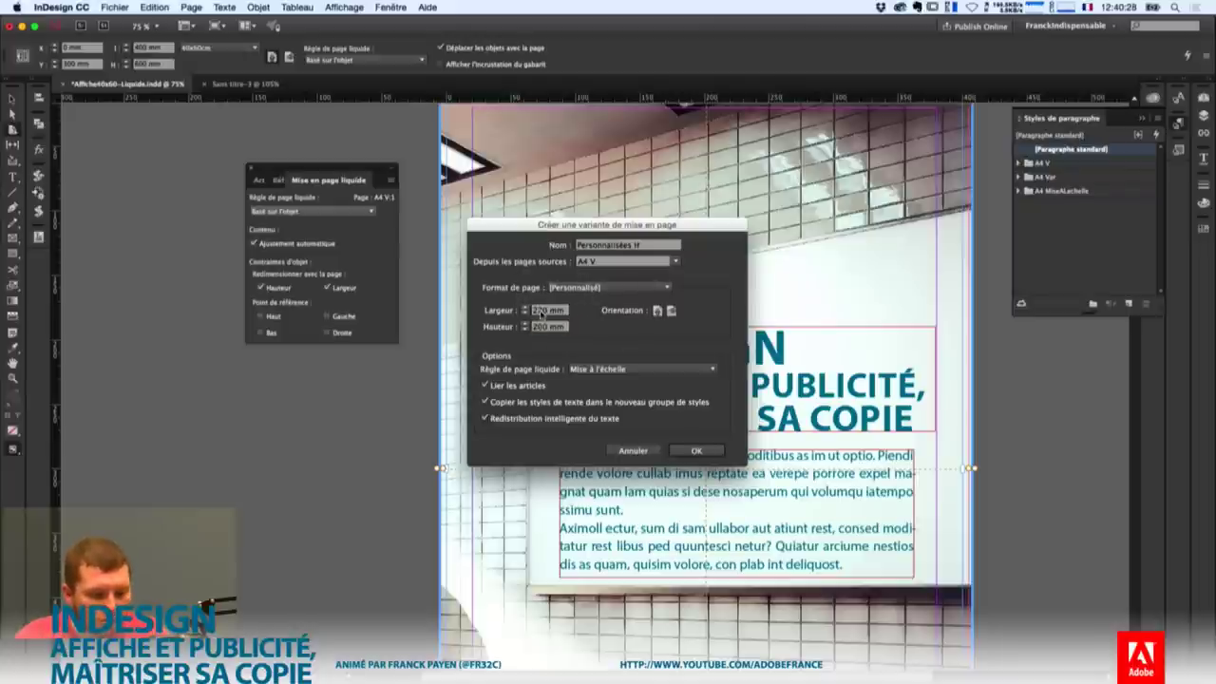
pyautogui.click(708, 454)
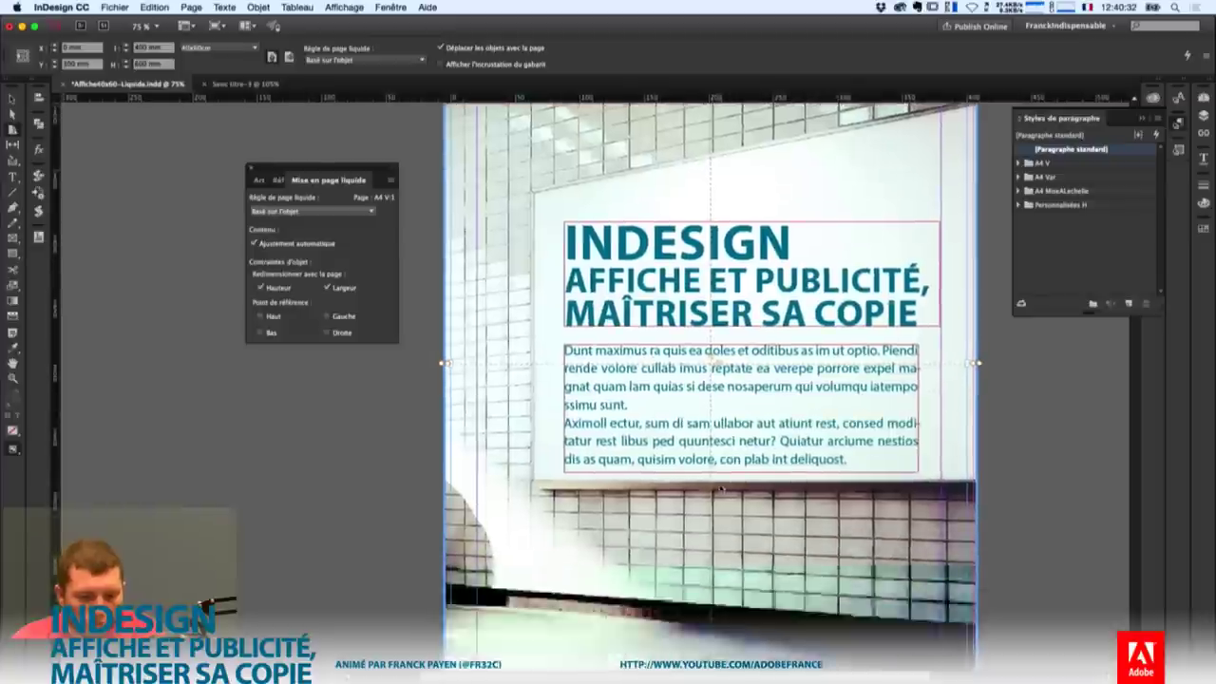
# Switch the Personnalisées H page to portrait orientation, 200 × 270 mm.
pyautogui.scroll(-15, 722, 489)
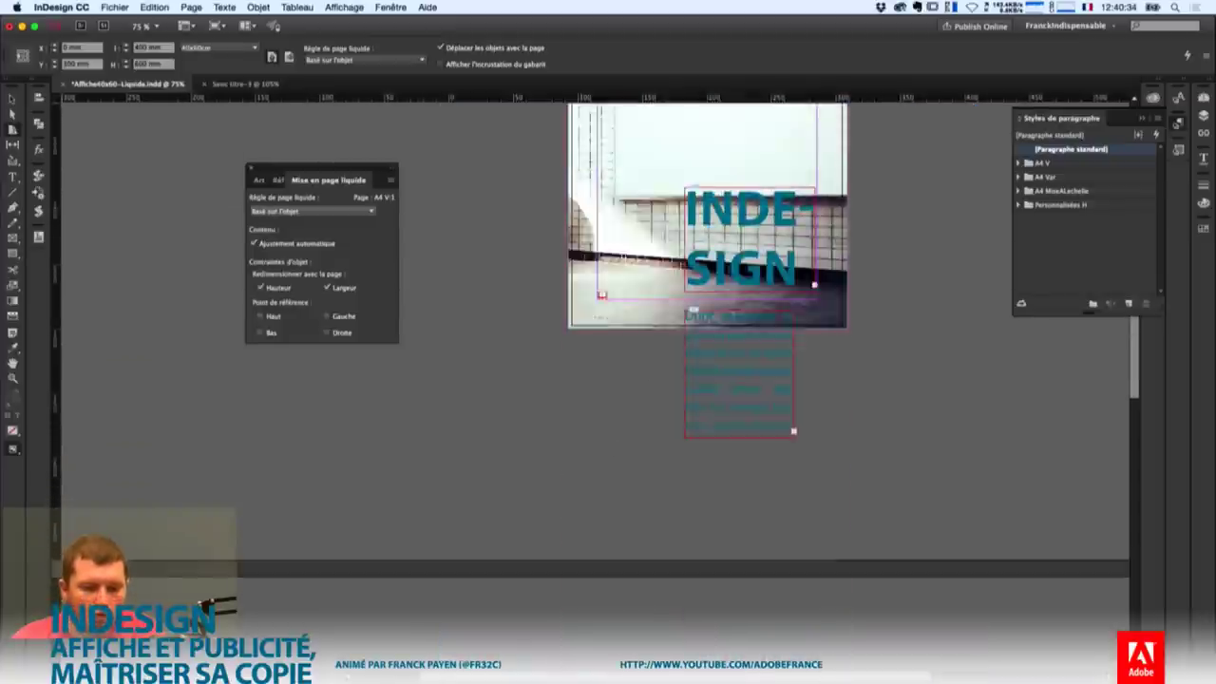
pyautogui.scroll(-10, 726, 415)
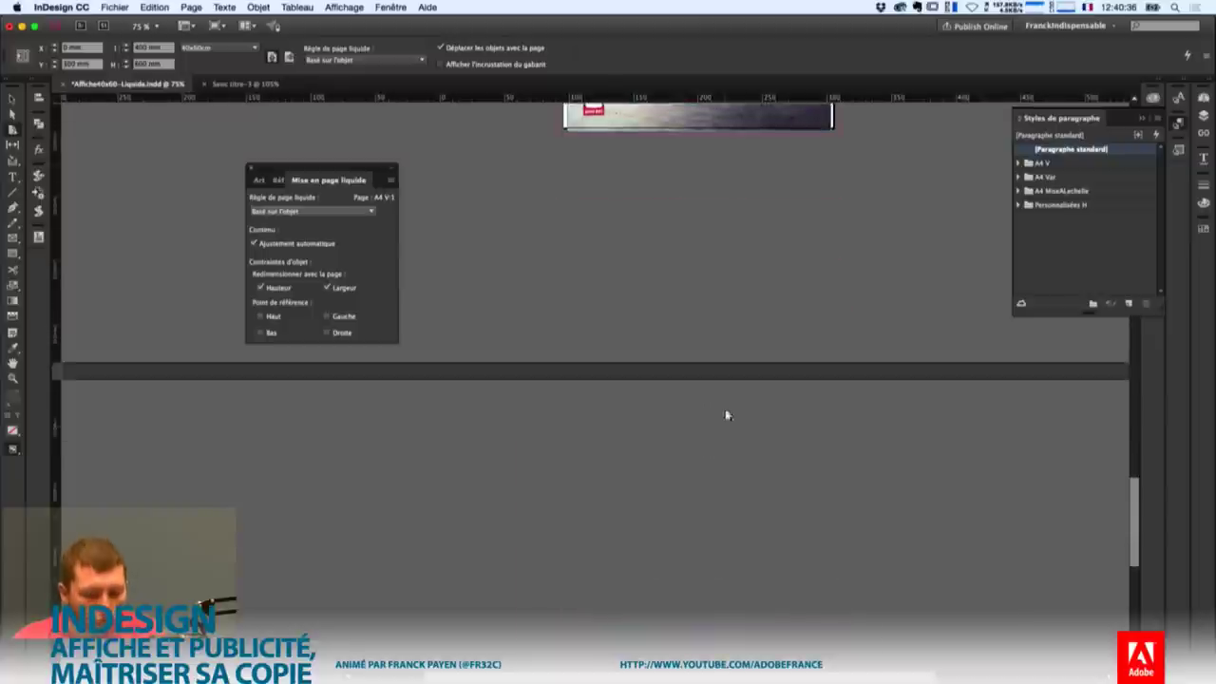
pyautogui.scroll(-5, 726, 415)
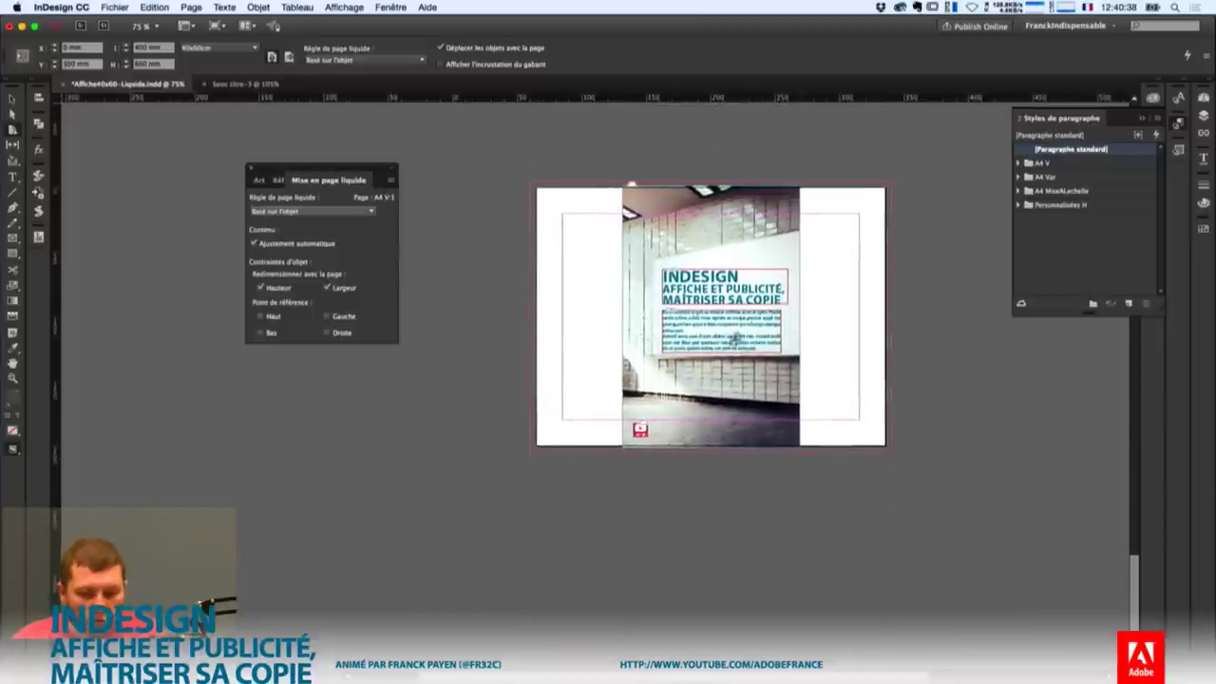
pyautogui.click(849, 353)
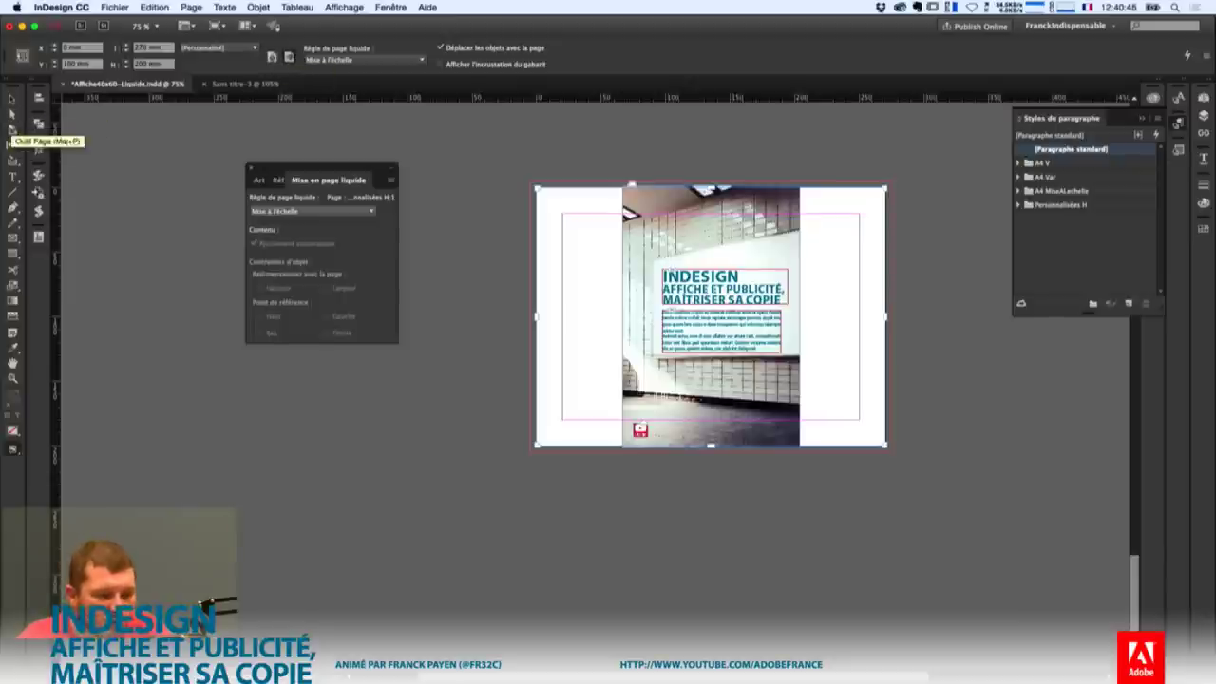
pyautogui.click(272, 57)
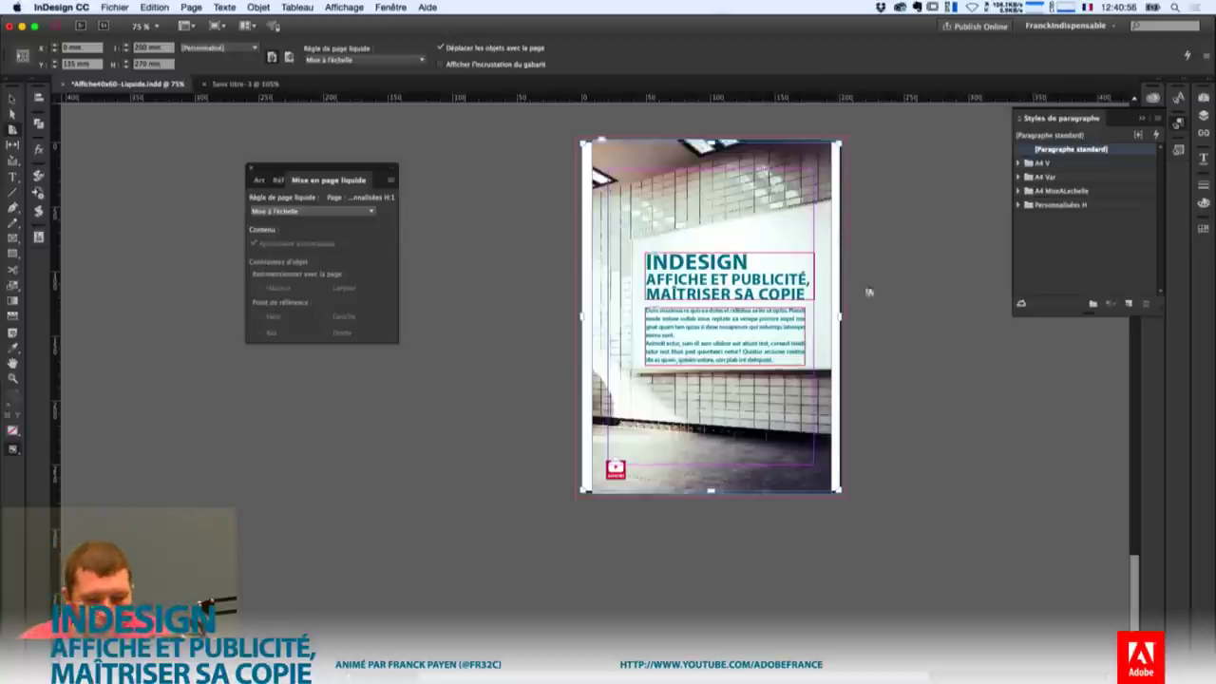
# Check all four layouts in an enlarged Pages panel, then collapse it.
pyautogui.scroll(-10, 830, 302)
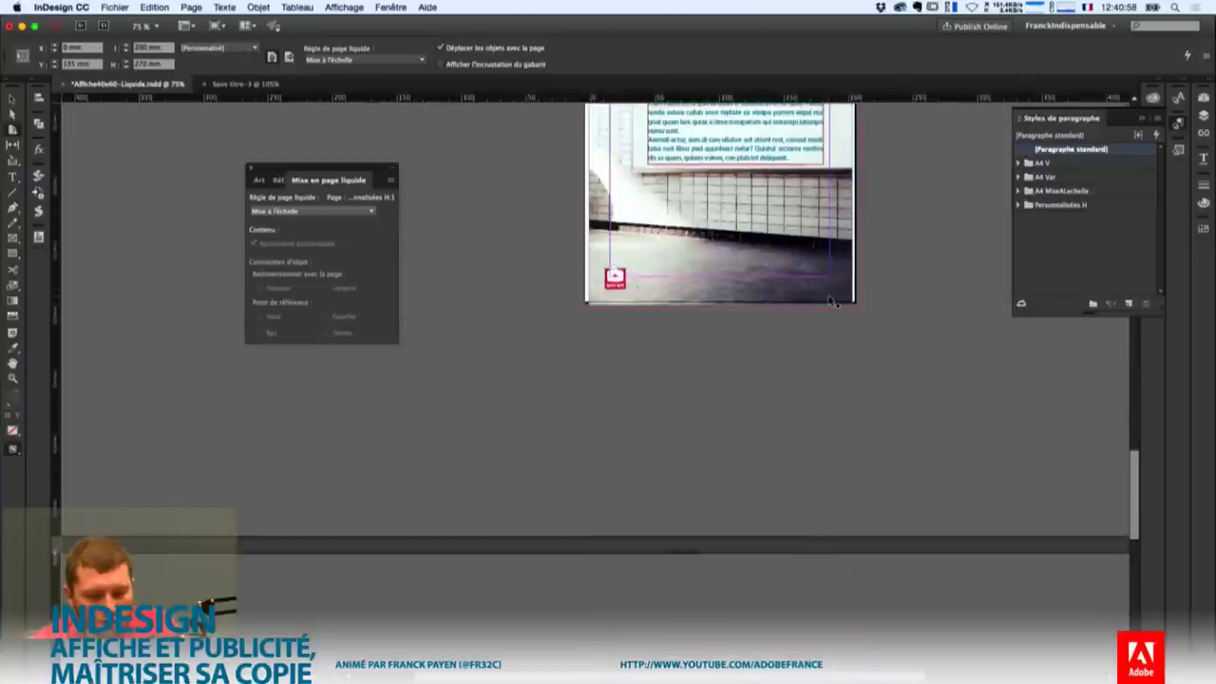
pyautogui.scroll(-15, 829, 301)
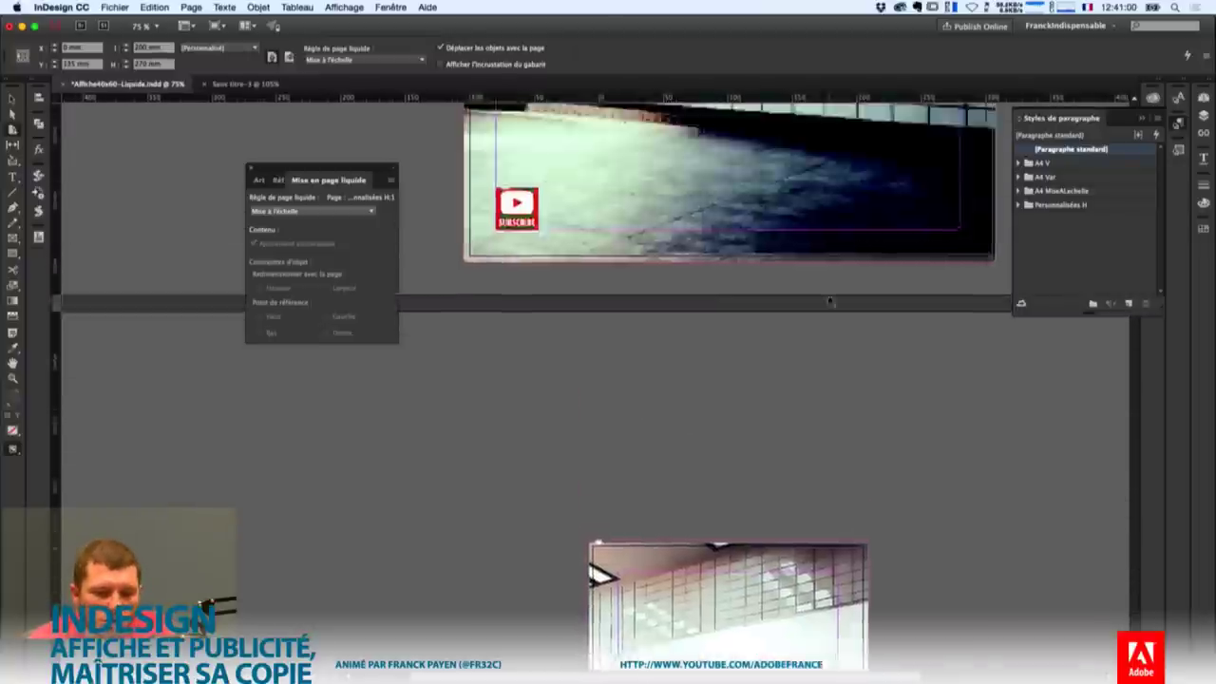
pyautogui.scroll(5, 829, 301)
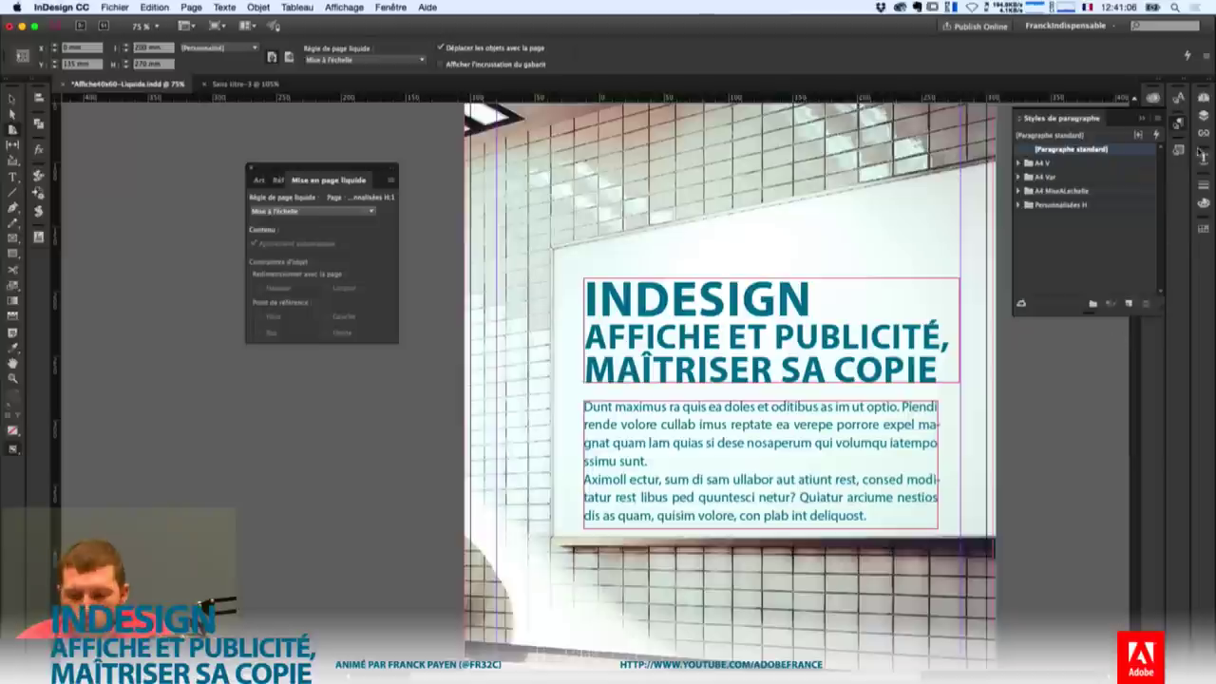
pyautogui.click(1202, 98)
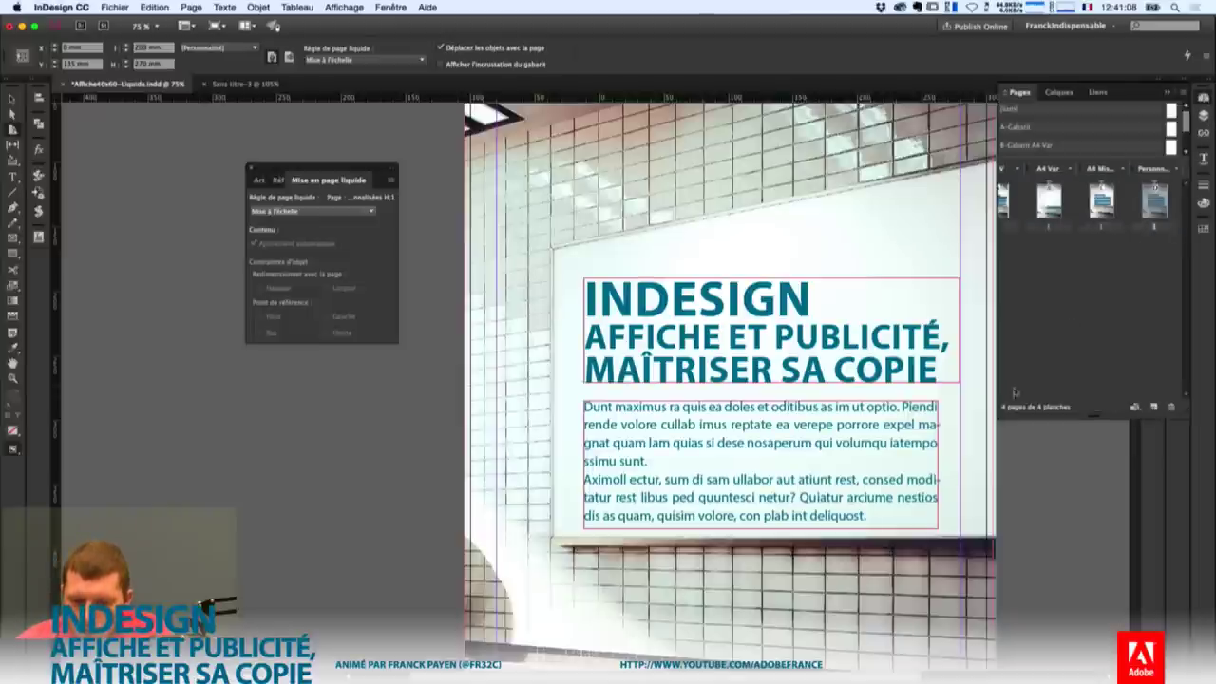
pyautogui.moveTo(1000, 415); pyautogui.dragTo(876, 465)
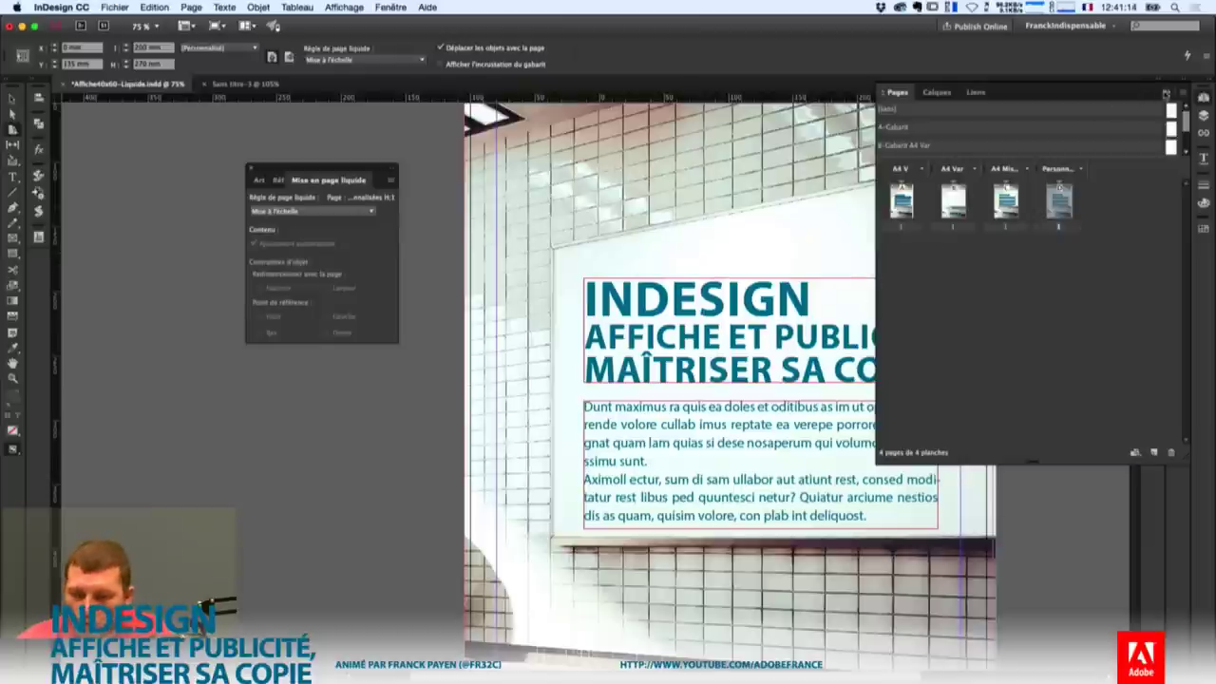
pyautogui.click(1167, 92)
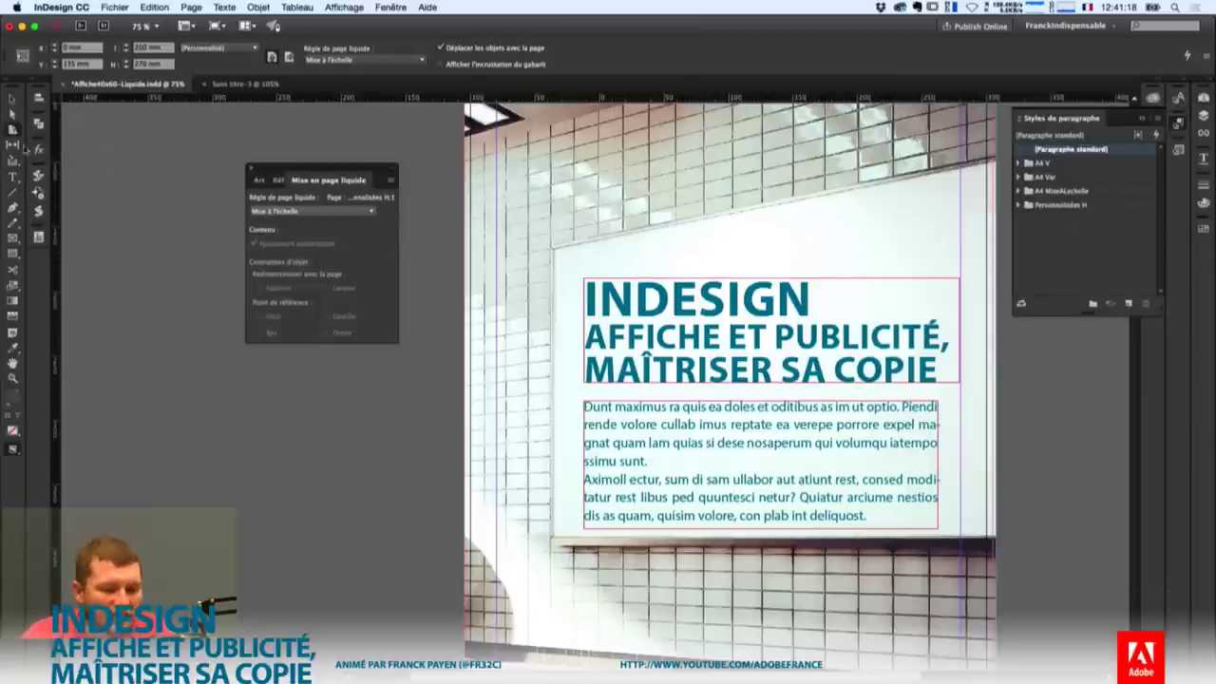
# Change the title's third line from MAÎTRISER SA COPIE to MAÎTRISER LE TEXTE.
pyautogui.click(12, 177)
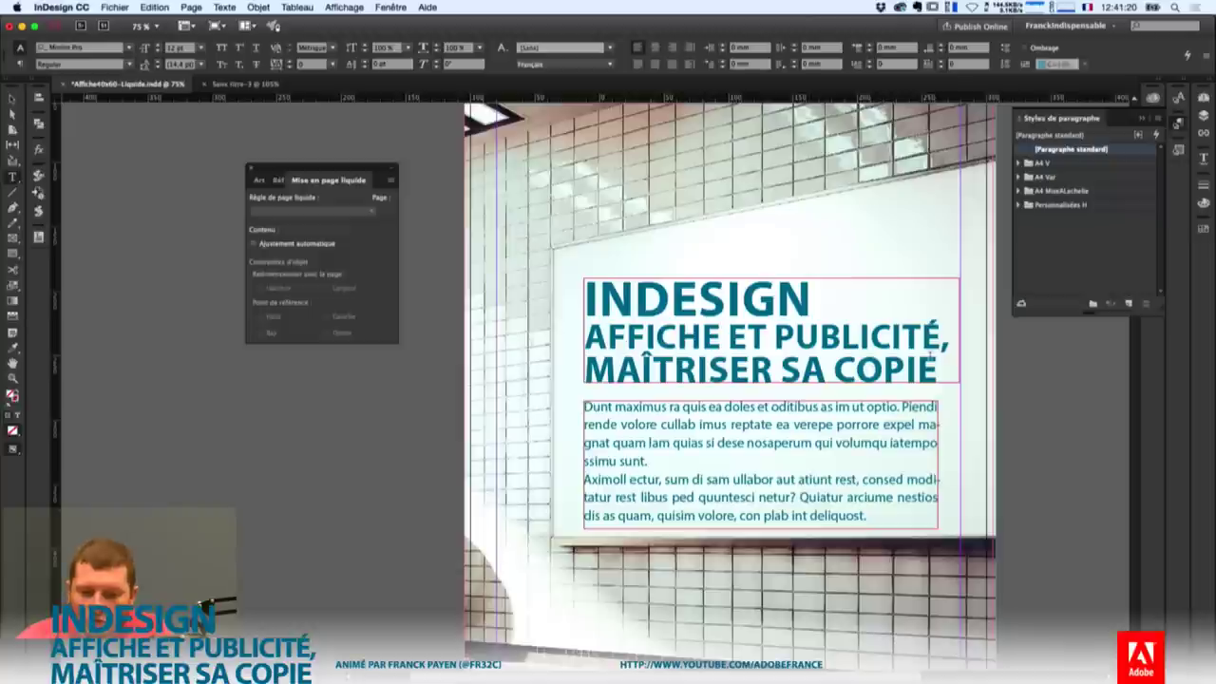
pyautogui.moveTo(937, 371); pyautogui.dragTo(780, 371)
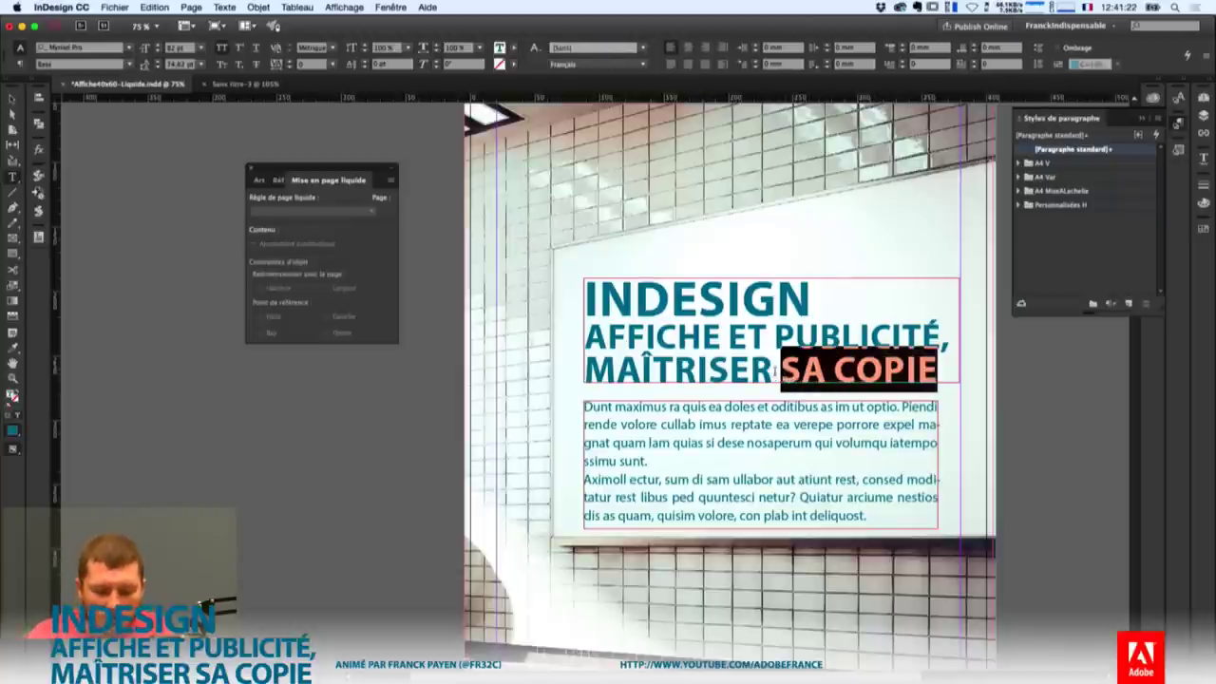
pyautogui.write('SON TE')
pyautogui.press('BackSpace')
pyautogui.press('BackSpace')
pyautogui.press('BackSpace')
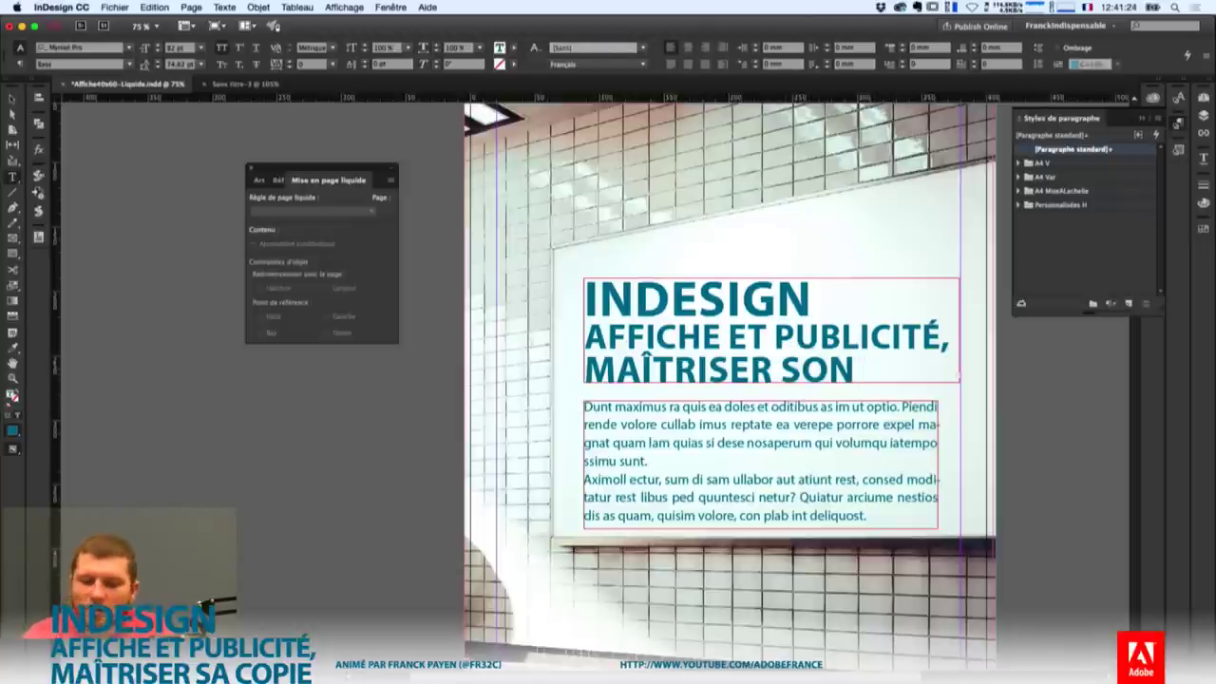
pyautogui.moveTo(855, 371); pyautogui.dragTo(777, 371)
pyautogui.write('LE TEXTE')
pyautogui.press('BackSpace')
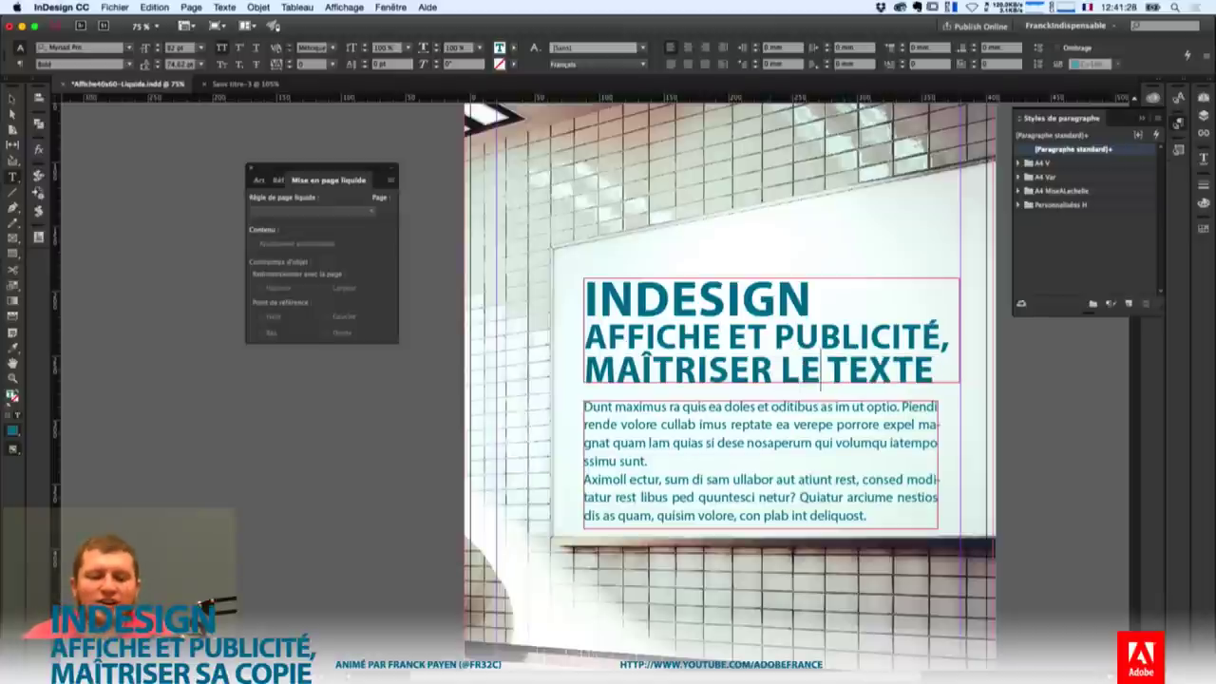
pyautogui.press('Escape')
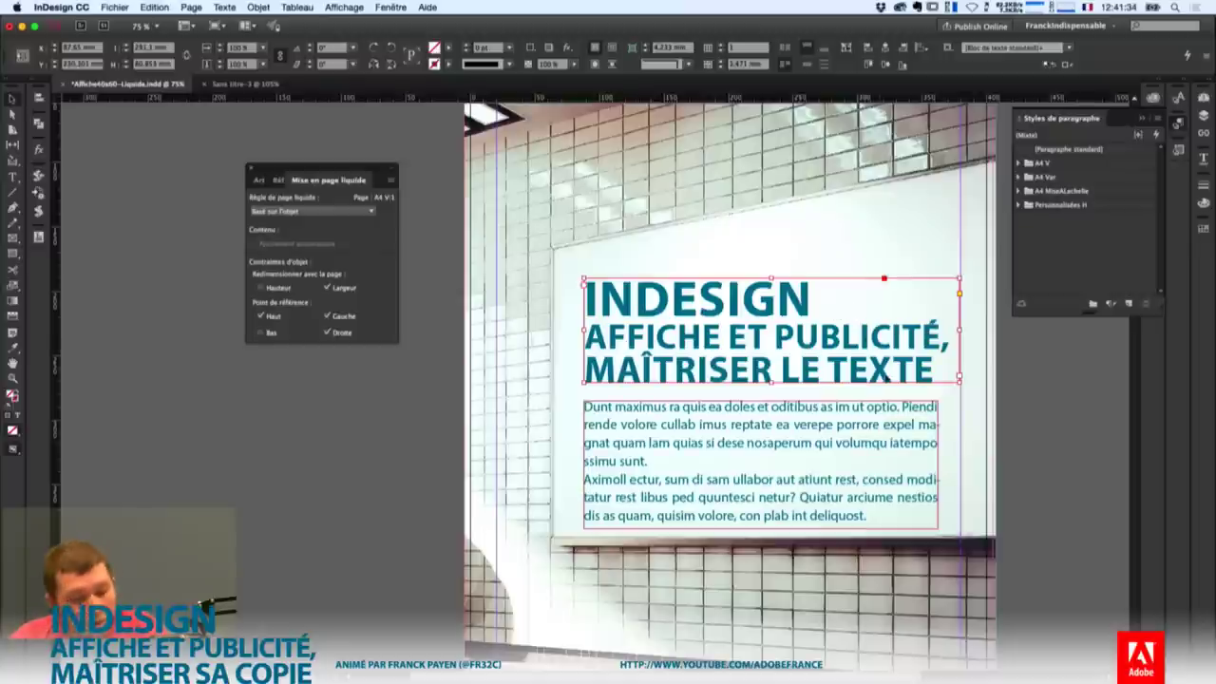
# Scroll down through the layouts to compare their titles.
pyautogui.scroll(-5, 893, 408)
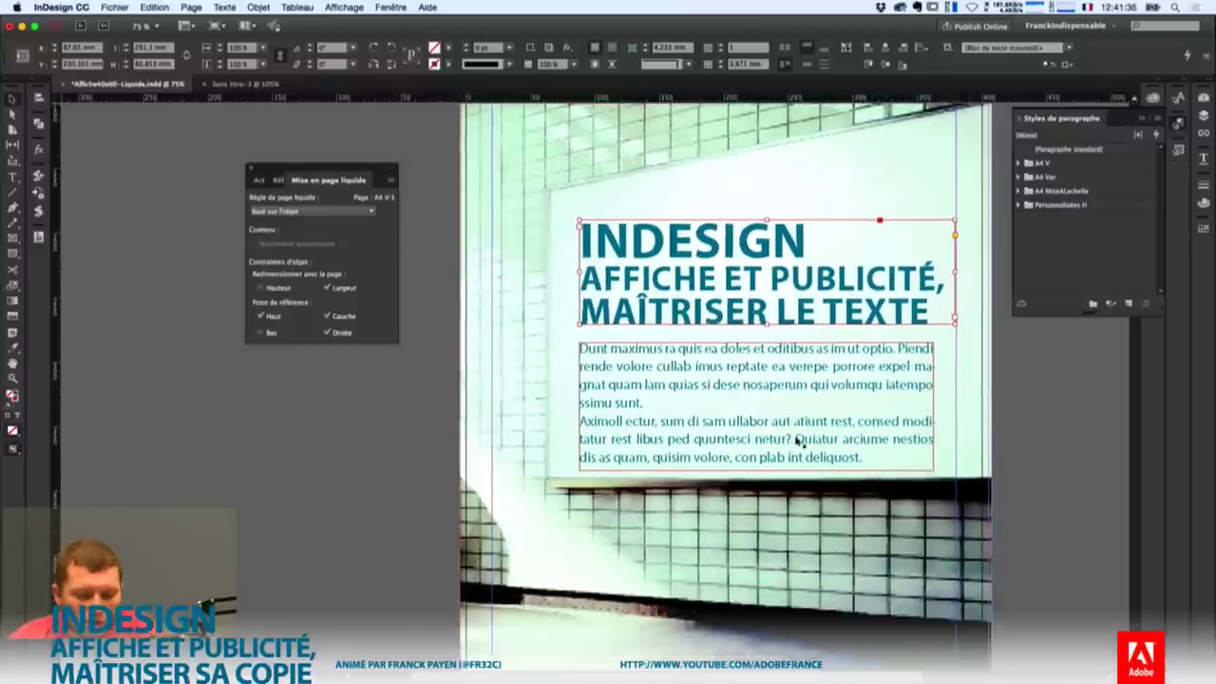
pyautogui.scroll(-10, 1016, 479)
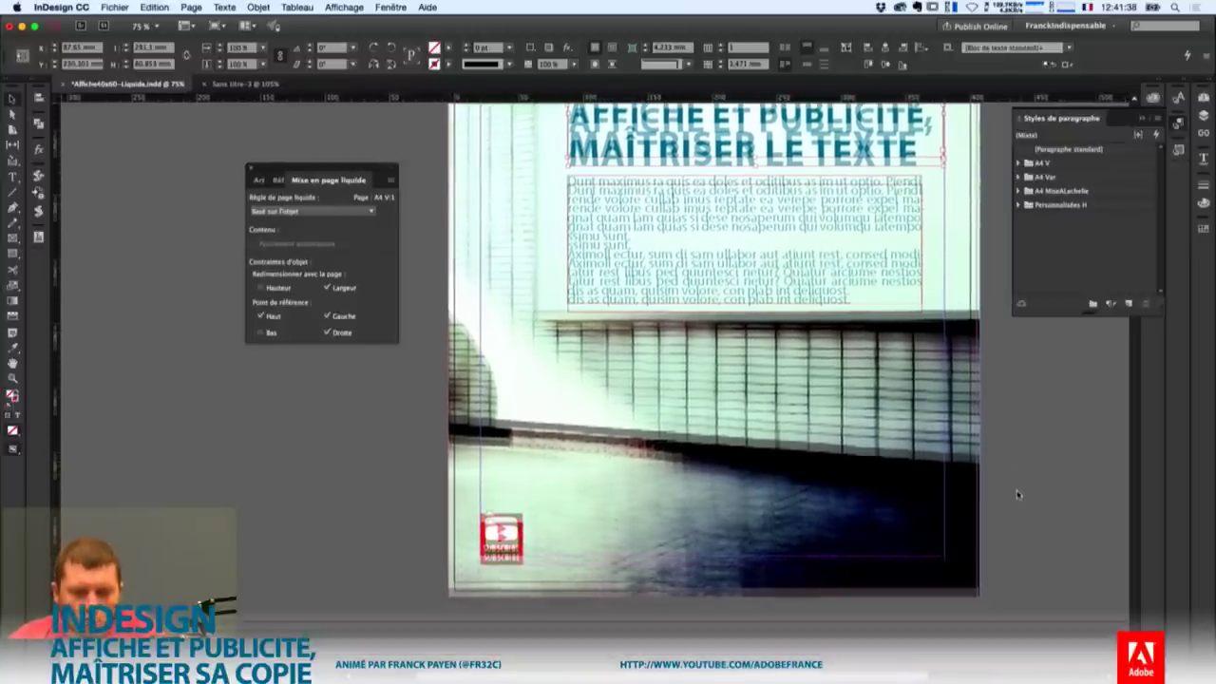
pyautogui.scroll(-15, 1016, 490)
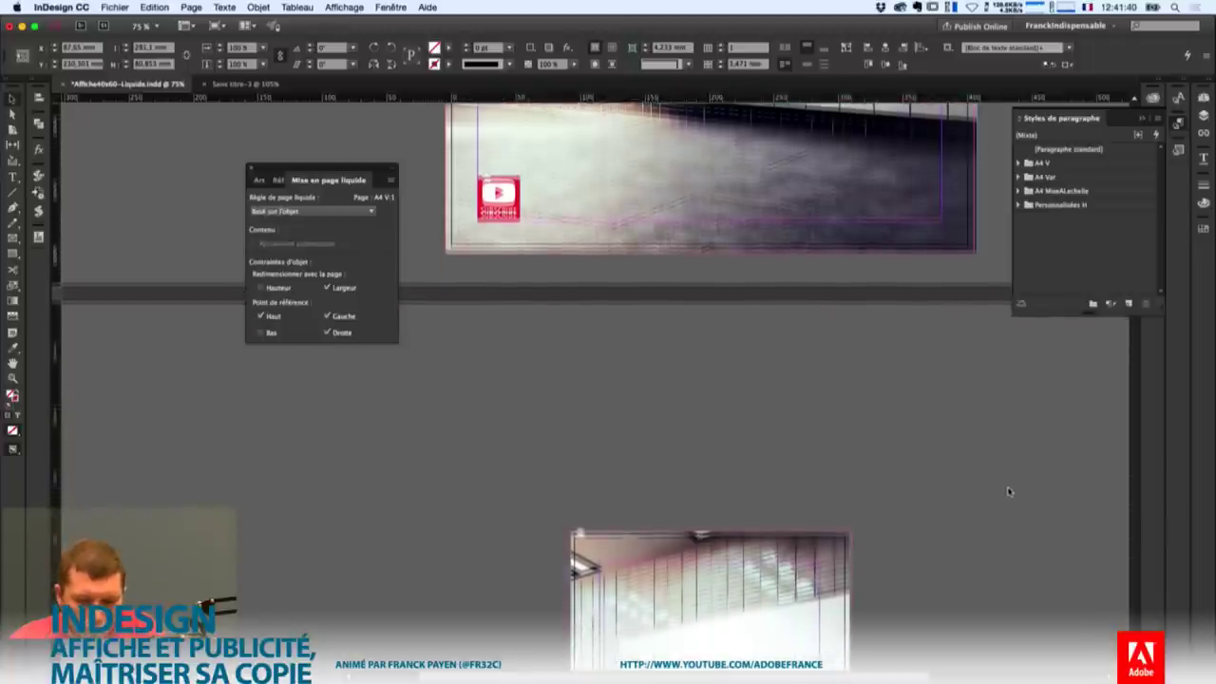
pyautogui.scroll(-15, 1000, 490)
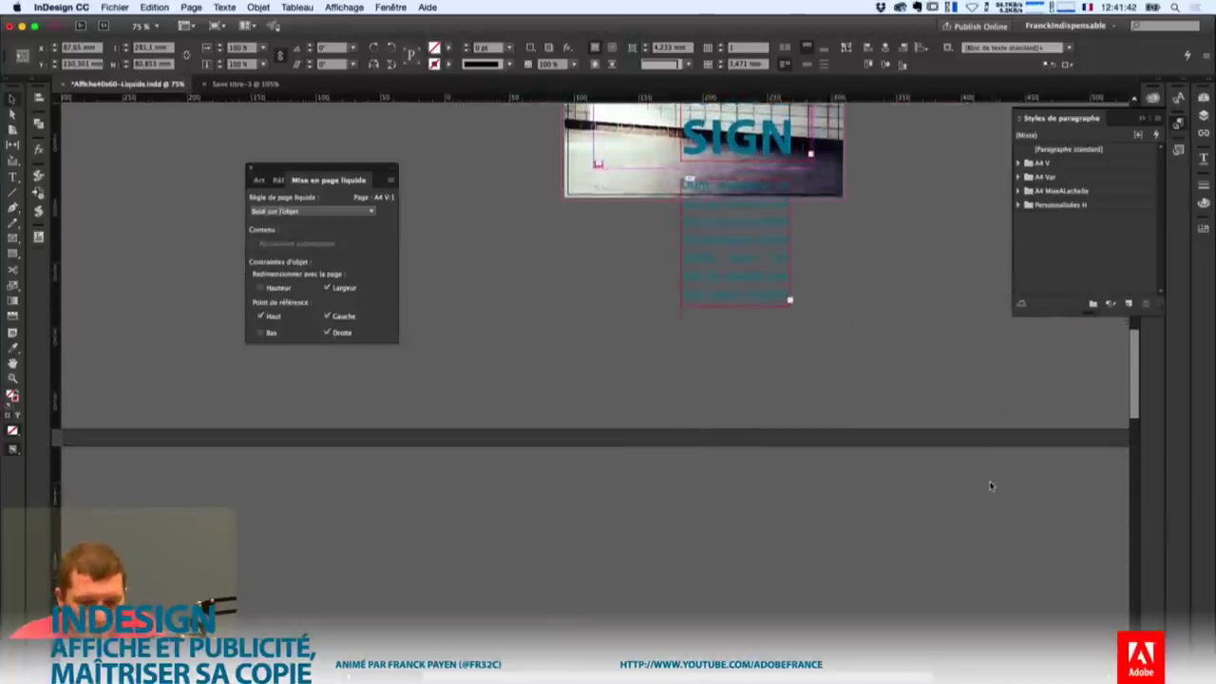
pyautogui.scroll(-15, 989, 560)
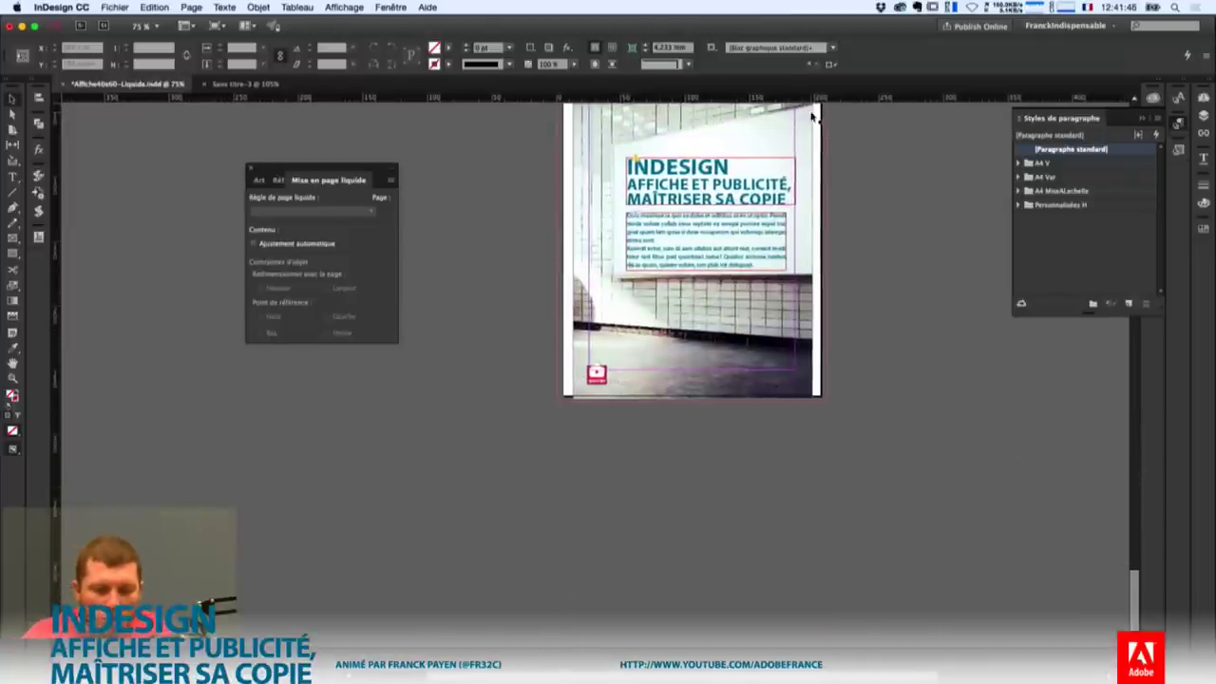
# Zoom in on the title and open the Links panel with expanded, taller entries.
pyautogui.press('super+equal')
pyautogui.press('super+equal')
pyautogui.scroll(5, 703, 173)
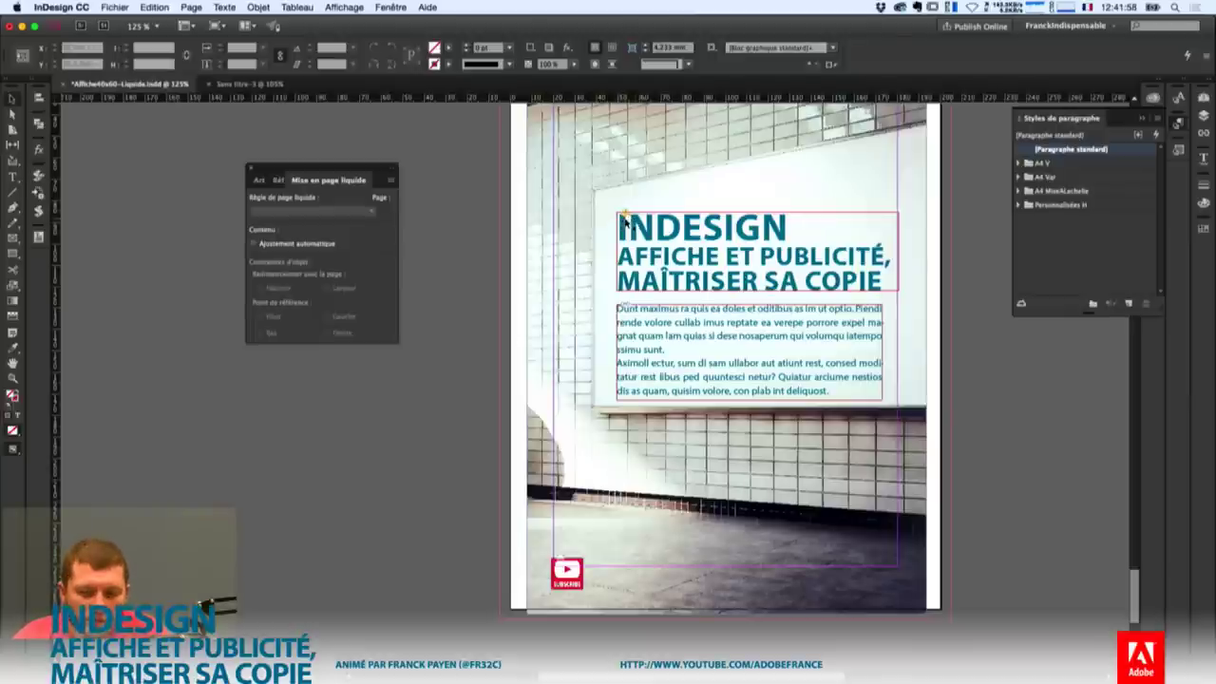
pyautogui.click(1204, 134)
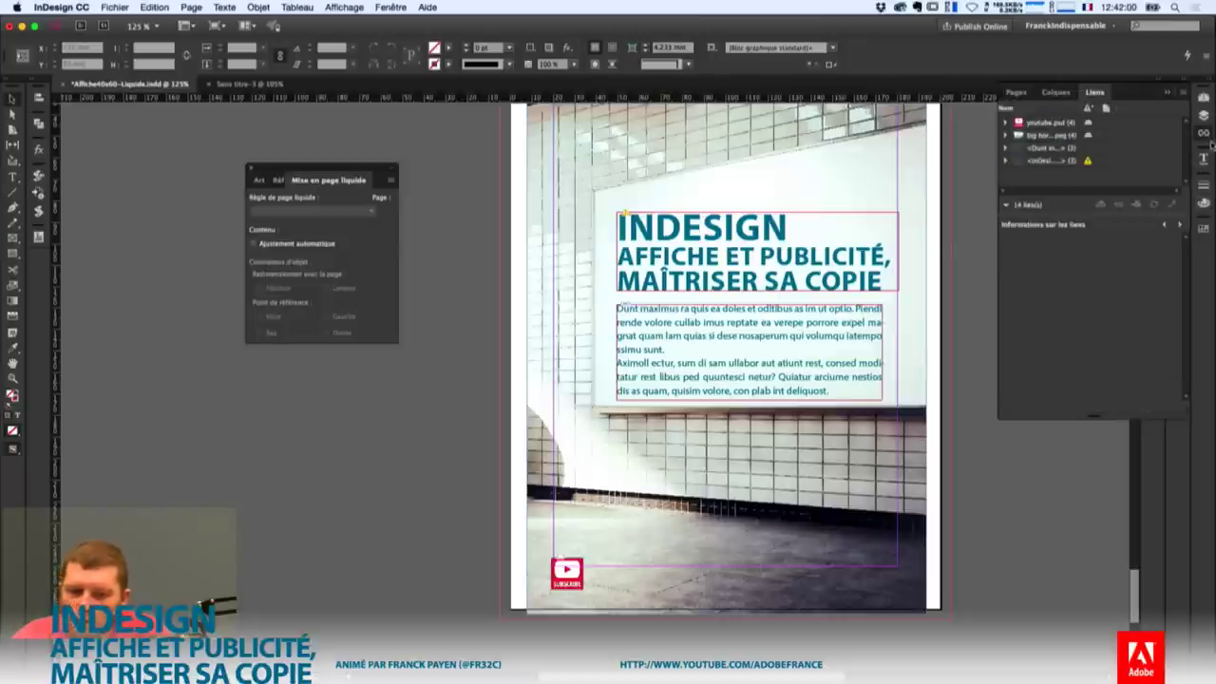
pyautogui.click(1006, 135)
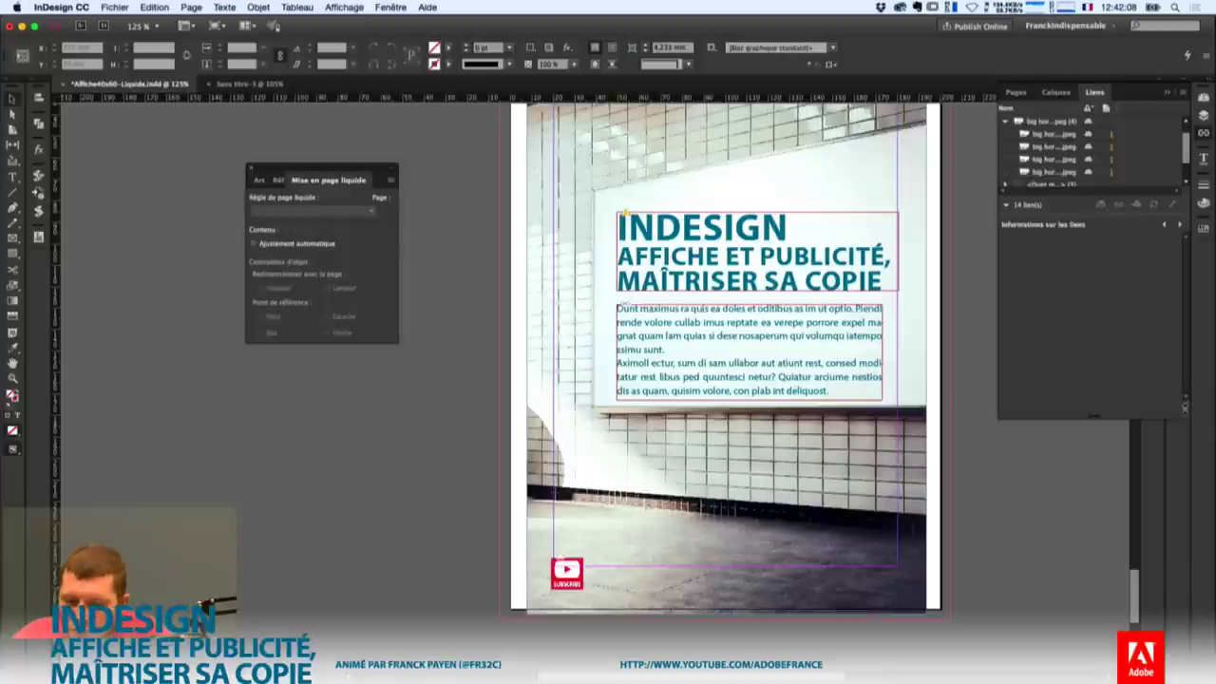
pyautogui.moveTo(1184, 408); pyautogui.dragTo(1185, 577)
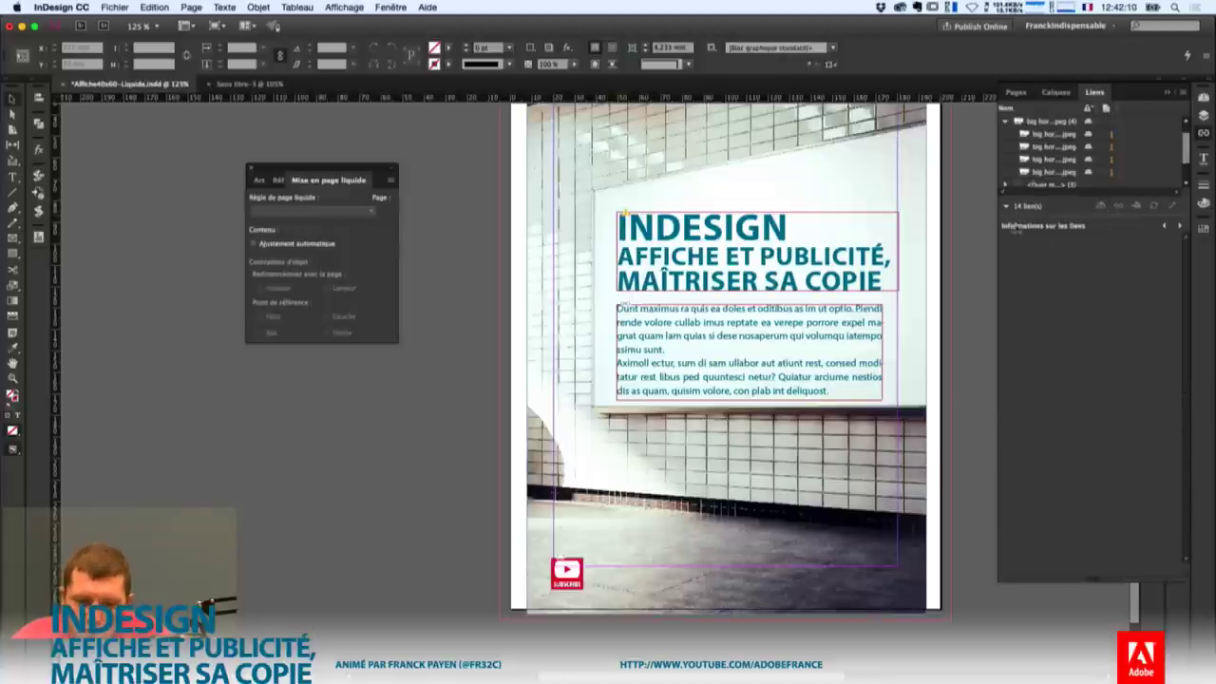
pyautogui.moveTo(1017, 216); pyautogui.dragTo(1018, 332)
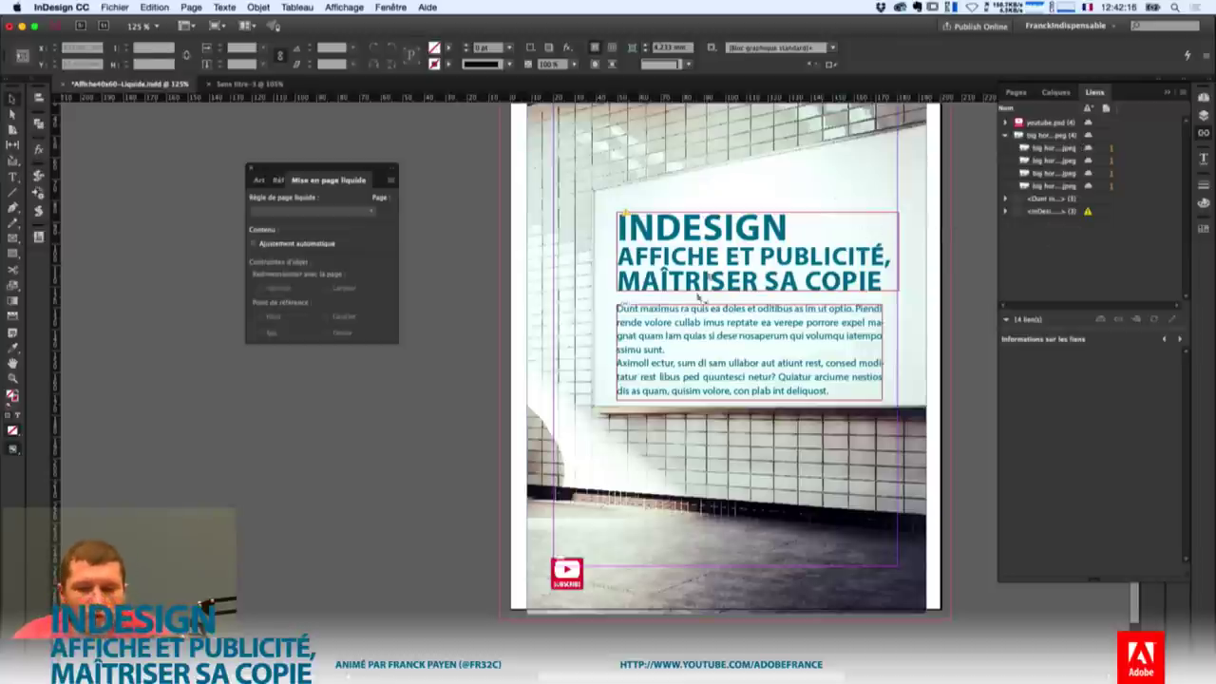
# Update each modified headline link to MAÎTRISER LE TEXTE, then deselect the title frame.
pyautogui.click(155, 7)
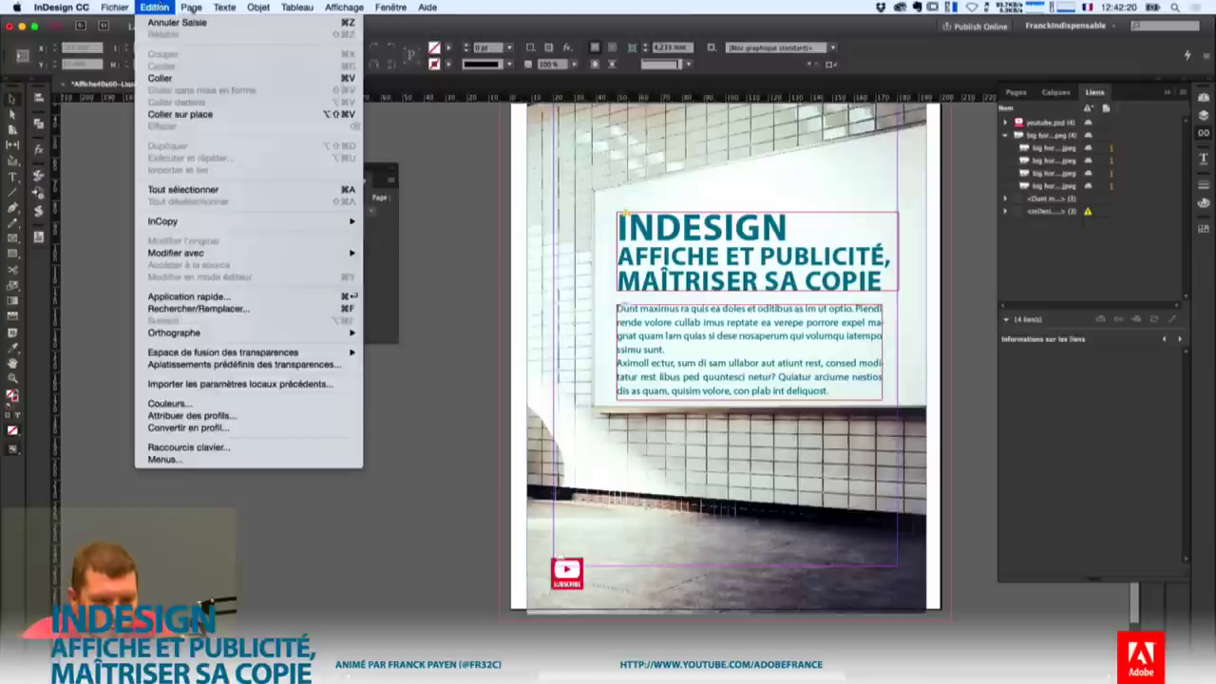
pyautogui.click(840, 254)
pyautogui.click(852, 264)
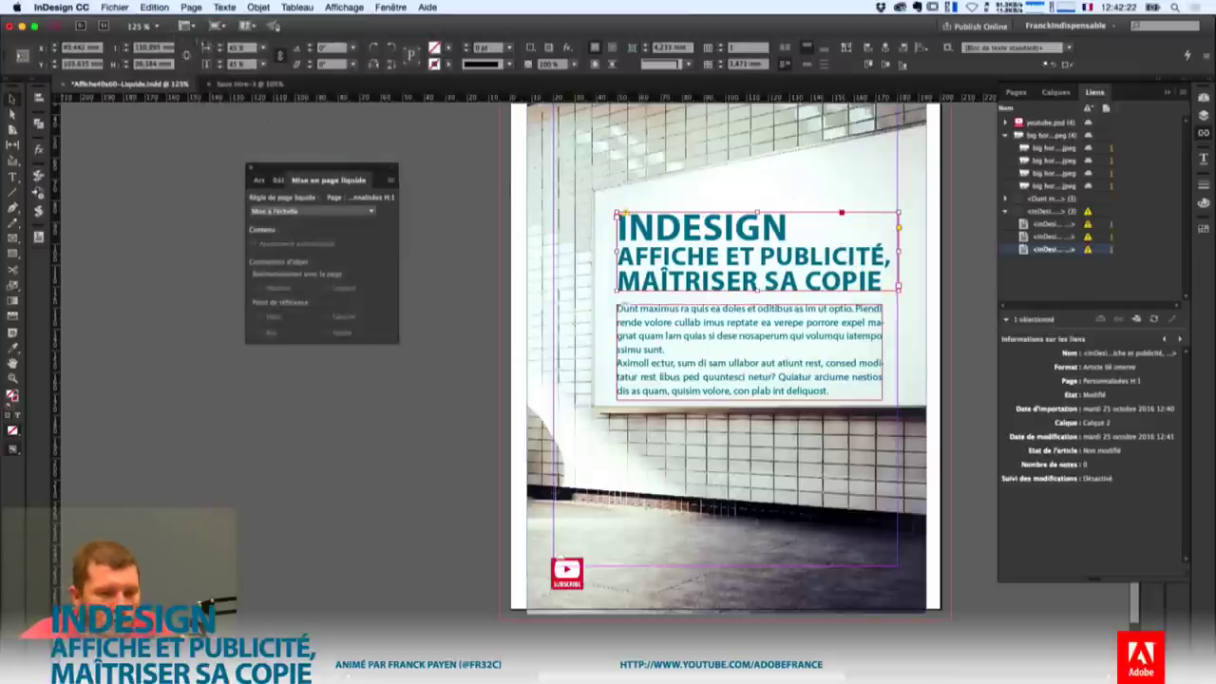
pyautogui.click(155, 8)
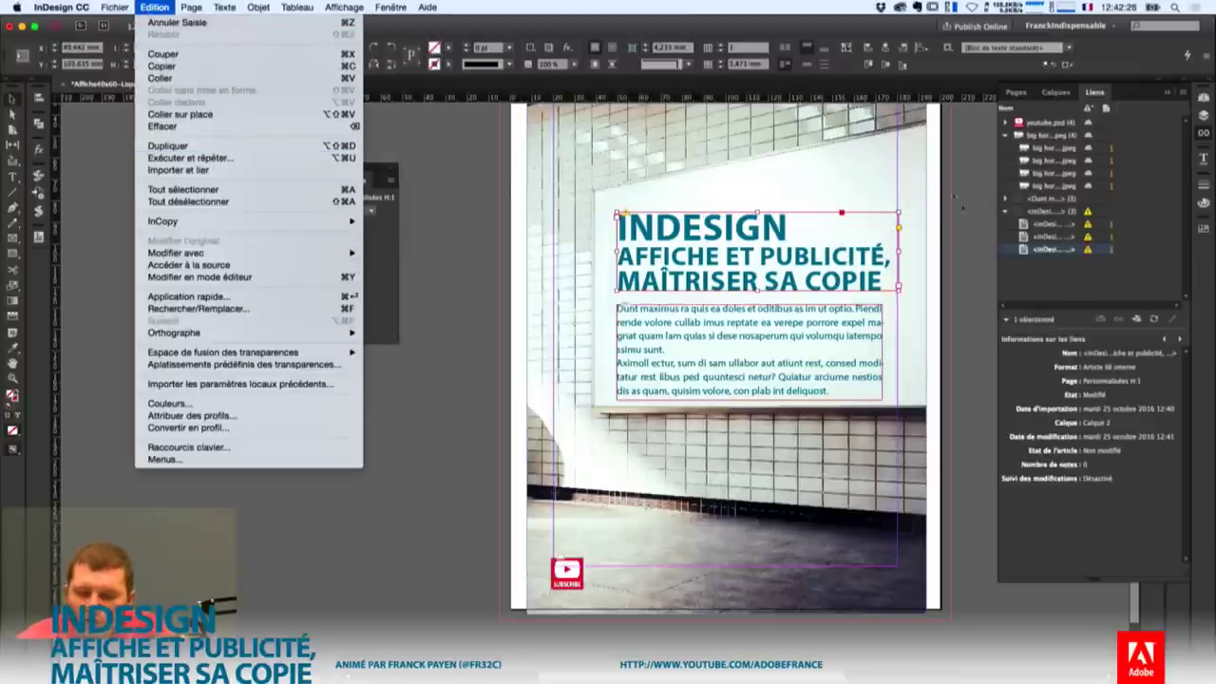
pyautogui.click(942, 226)
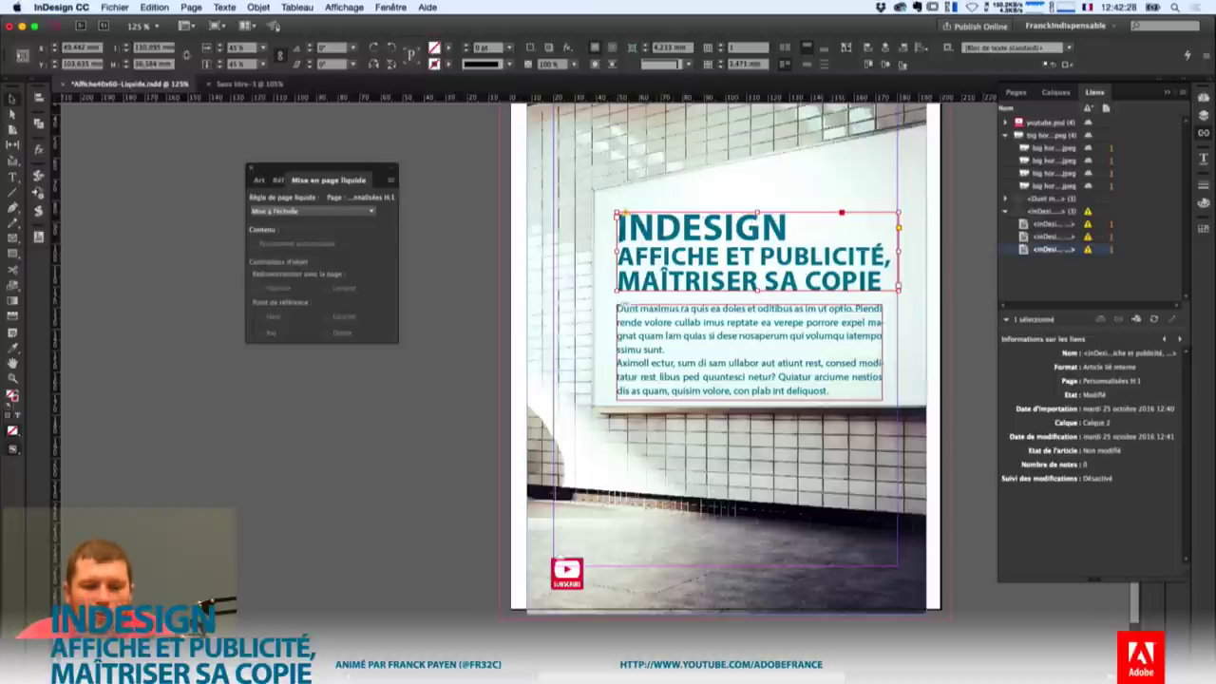
pyautogui.click(1087, 249)
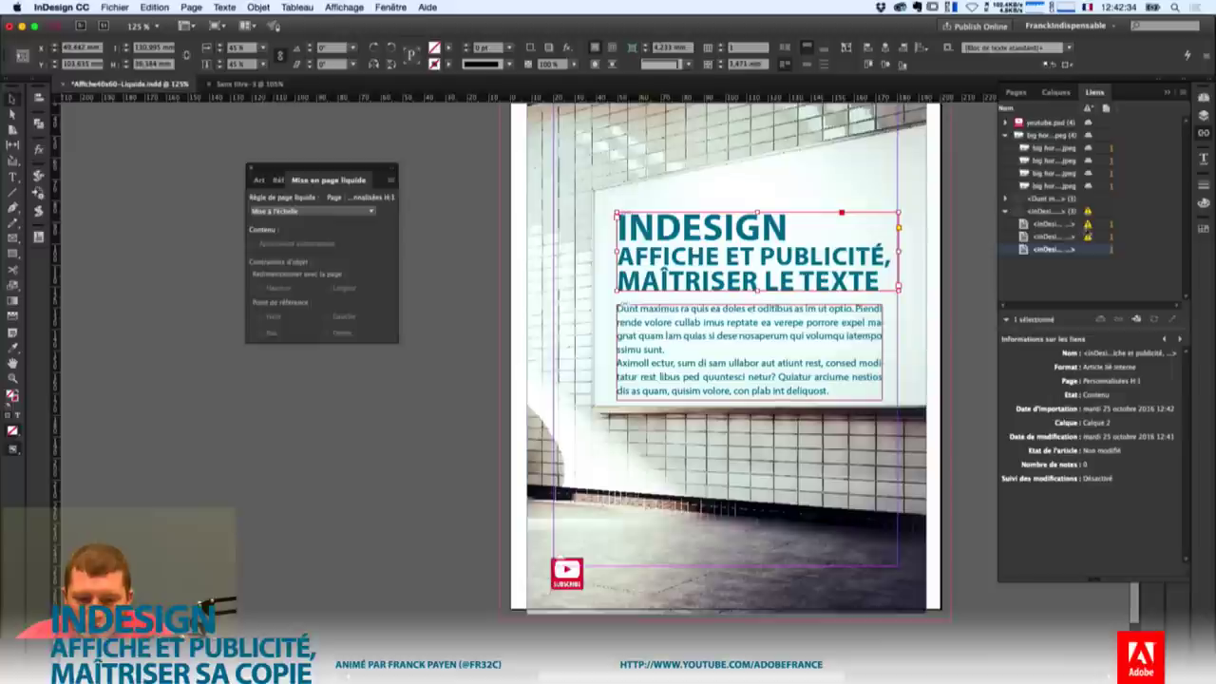
pyautogui.click(1112, 225)
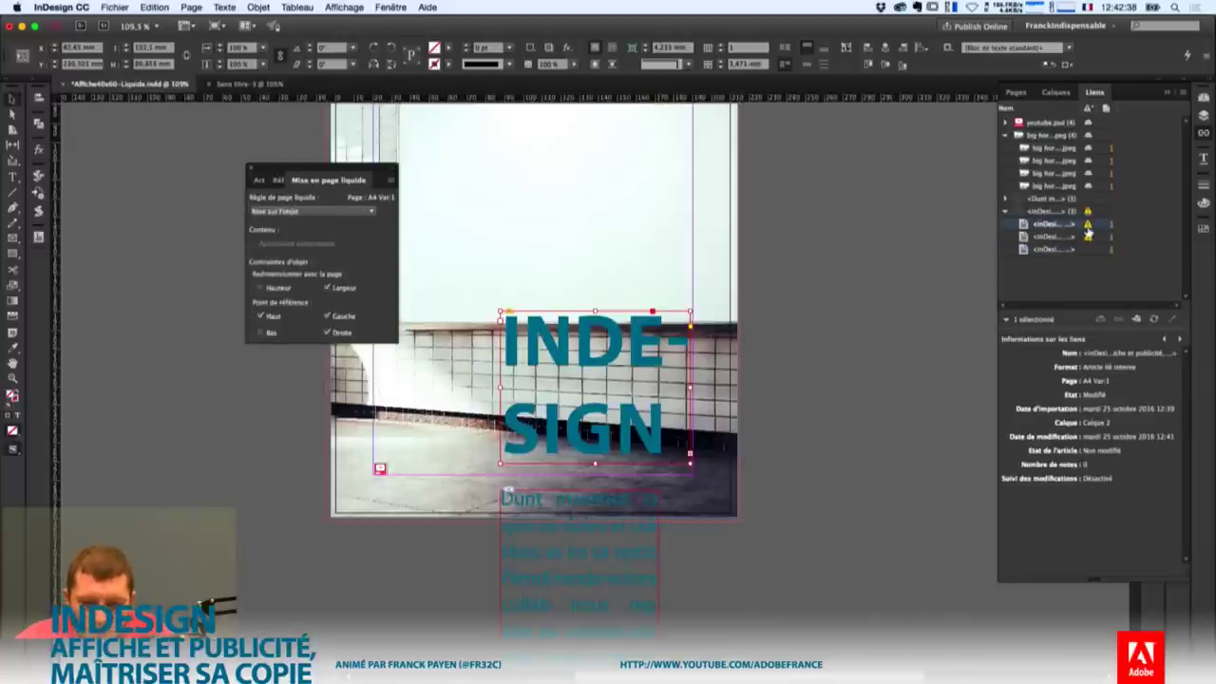
pyautogui.click(1087, 224)
pyautogui.click(1111, 242)
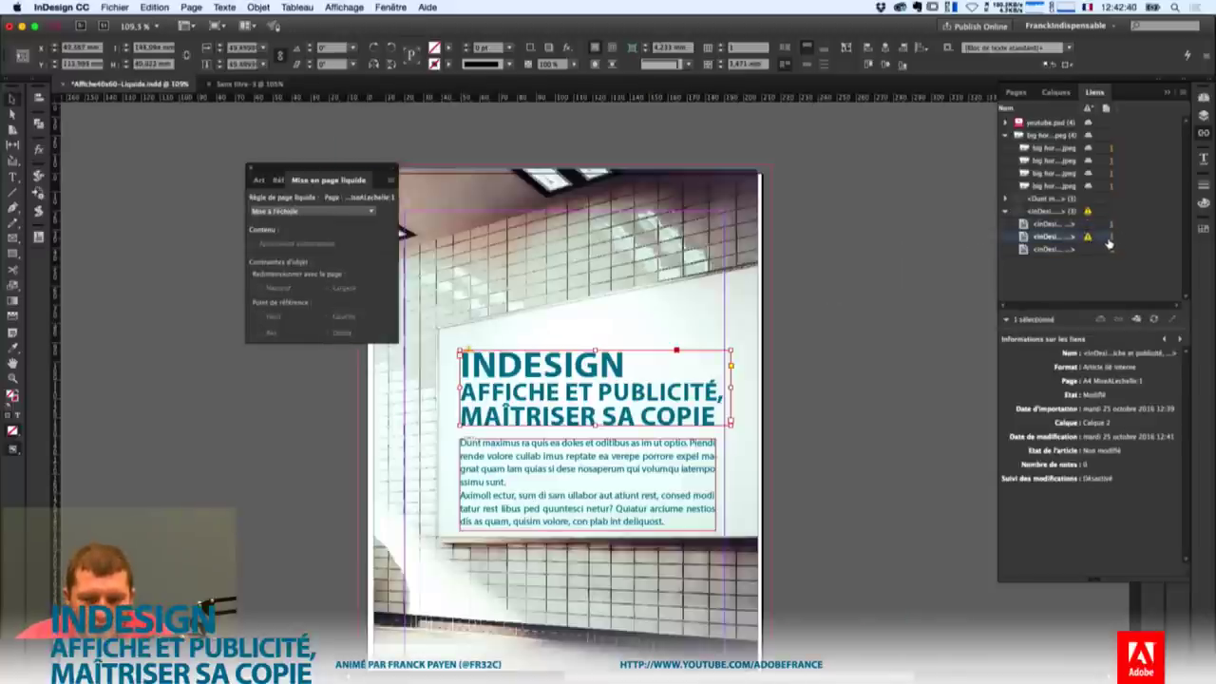
pyautogui.click(1088, 236)
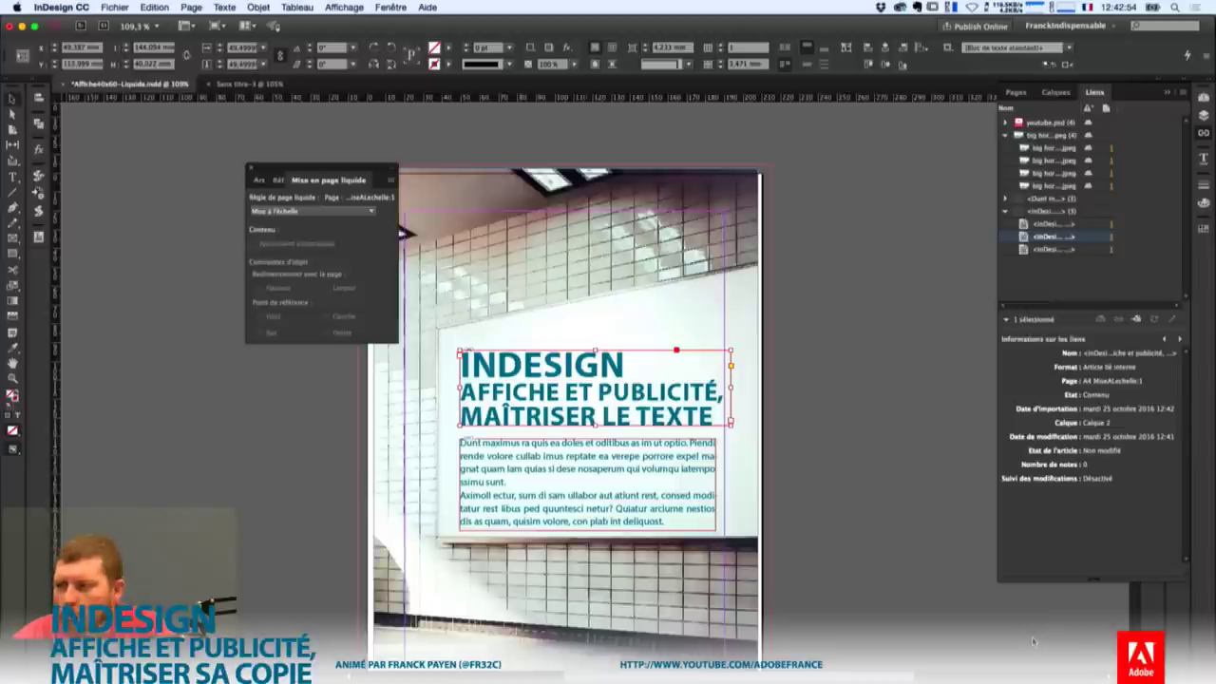
pyautogui.click(860, 369)
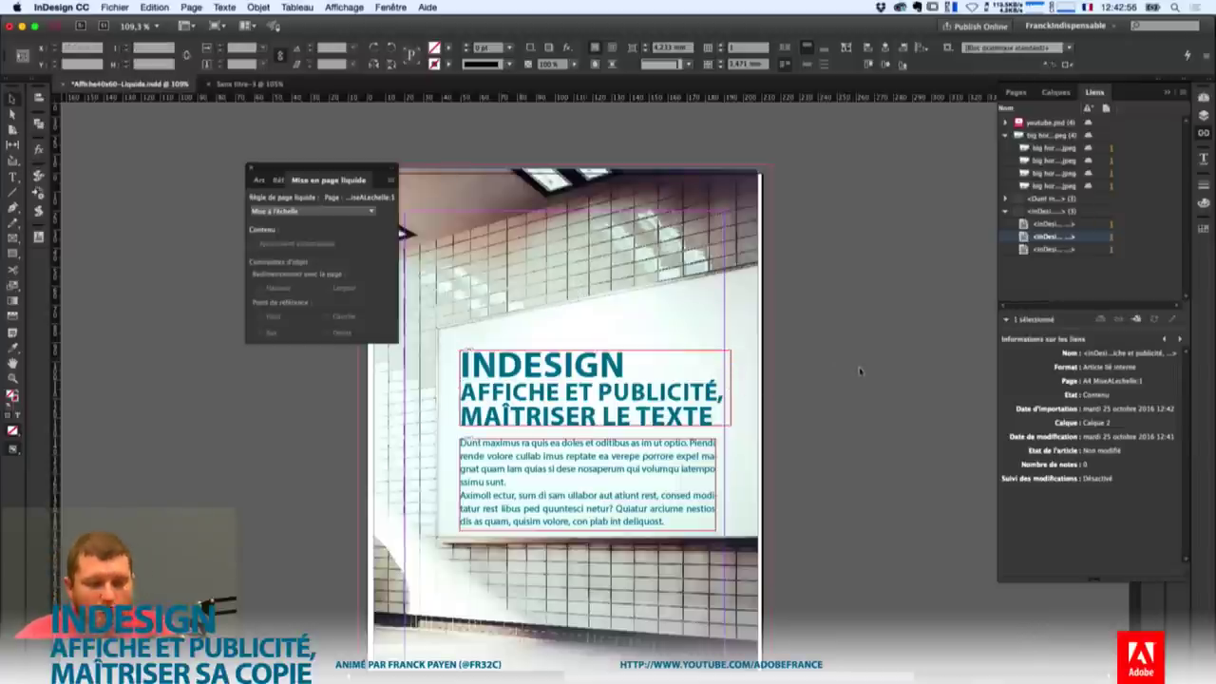
# Select the YouTube Subscribe image frame on the A4 V page.
pyautogui.scroll(-5, 806, 378)
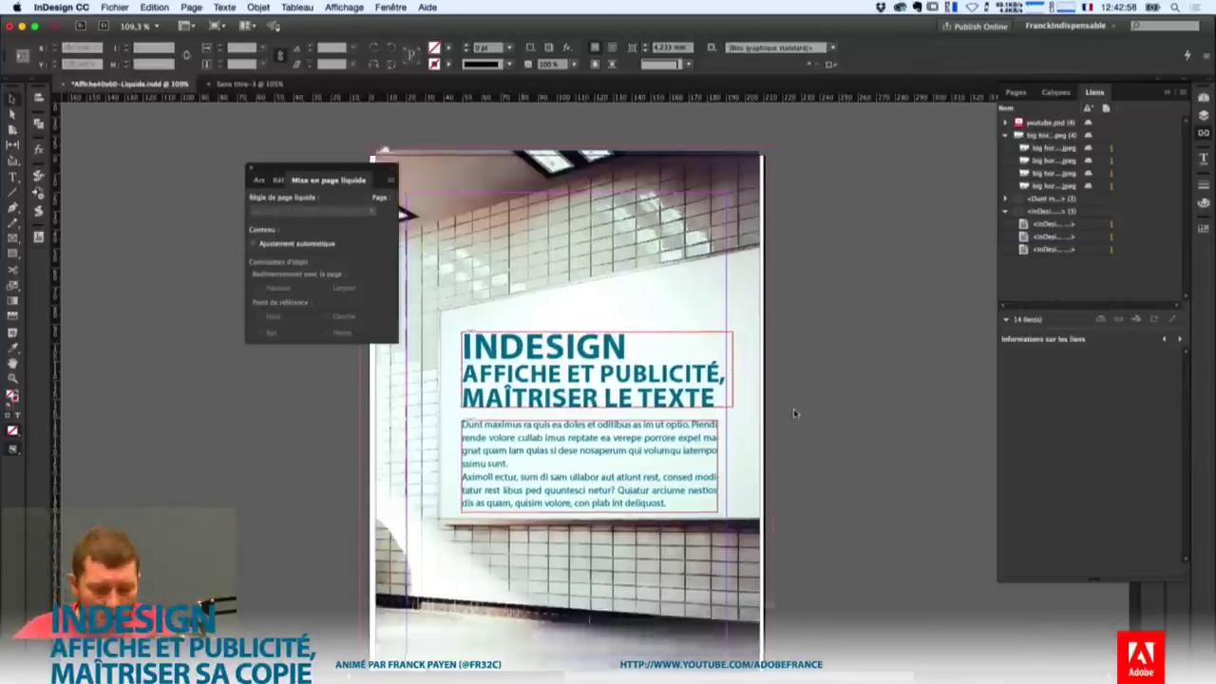
pyautogui.scroll(-6, 442, 587)
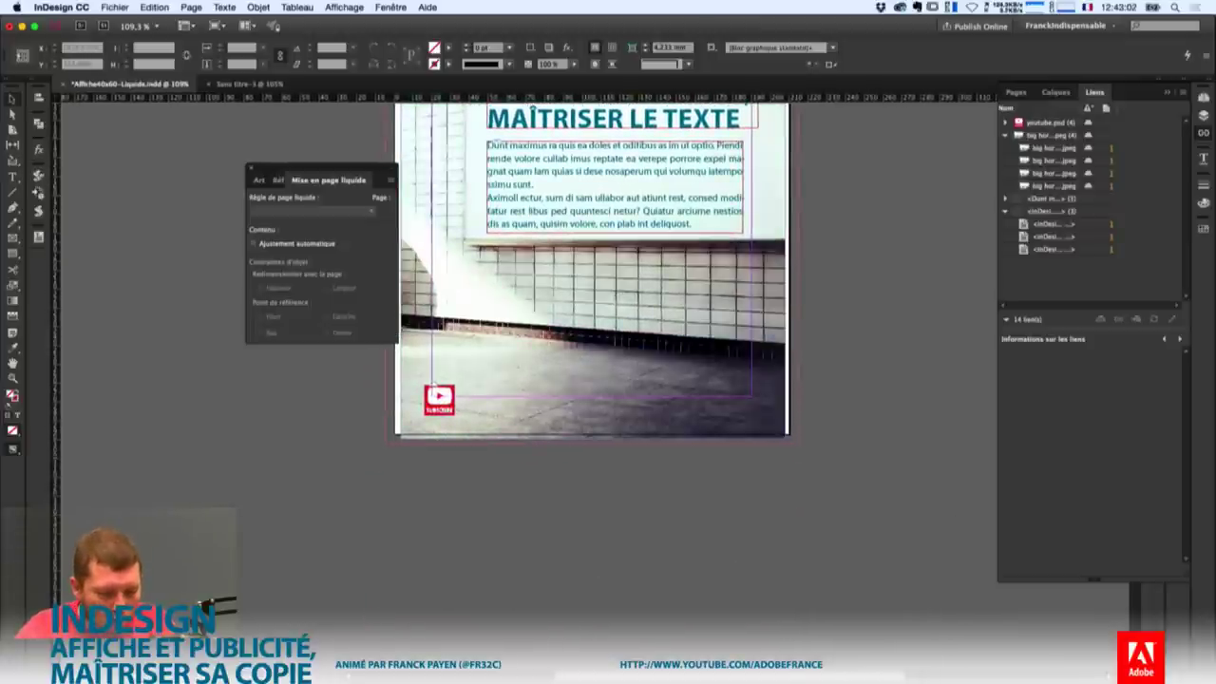
pyautogui.scroll(2, 593, 154)
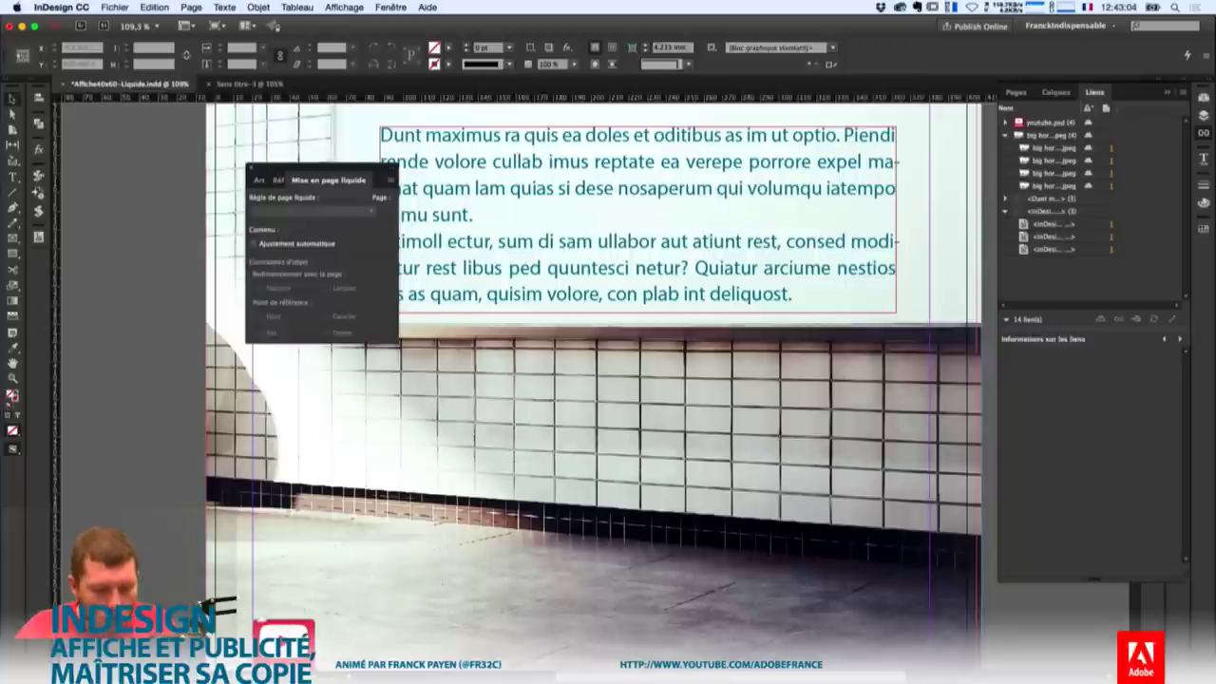
pyautogui.scroll(-3, 131, 416)
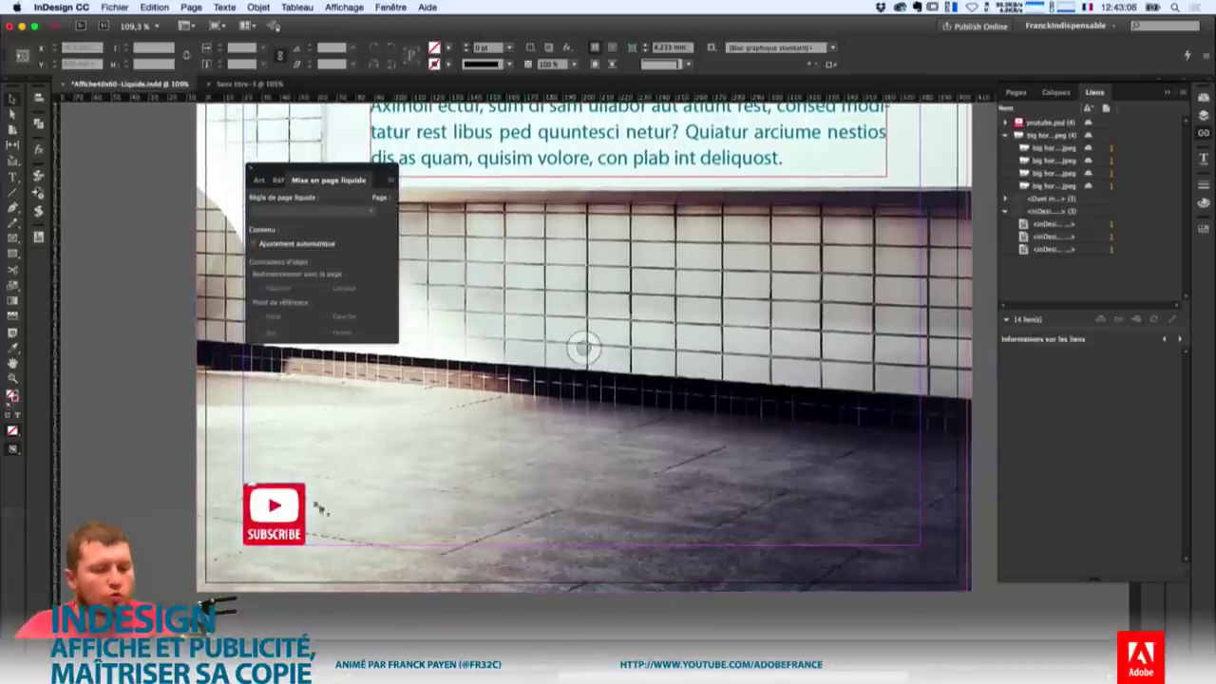
pyautogui.click(280, 508)
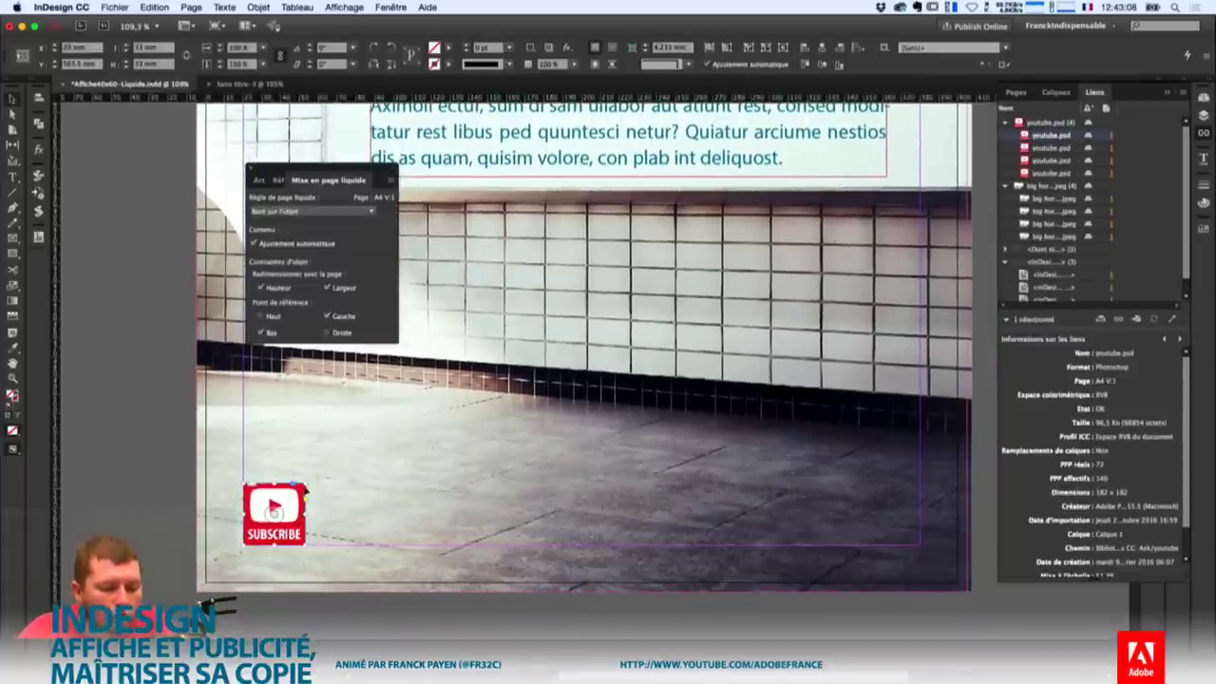
pyautogui.moveTo(306, 485); pyautogui.dragTo(305, 484)
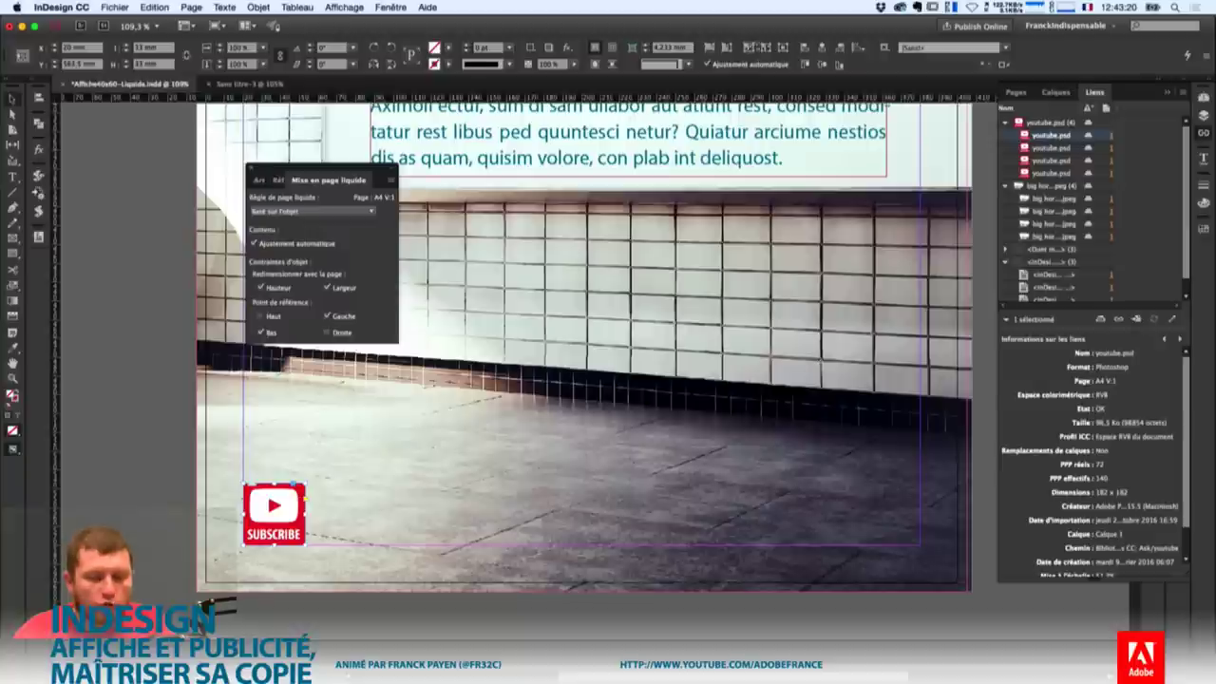
# Enable Auto-Fit with Fit Content Proportionally, then resize the Subscribe frame.
pyautogui.keyDown('alt'); pyautogui.click(747, 48); pyautogui.keyUp('alt')
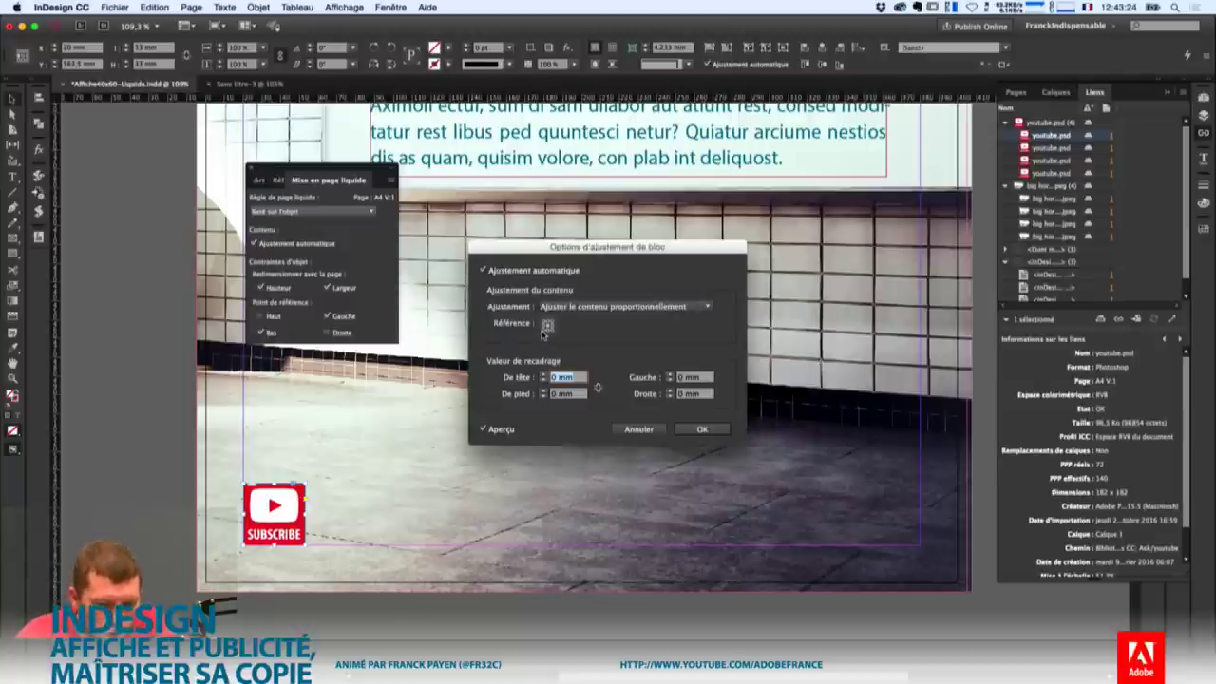
pyautogui.press('Return')
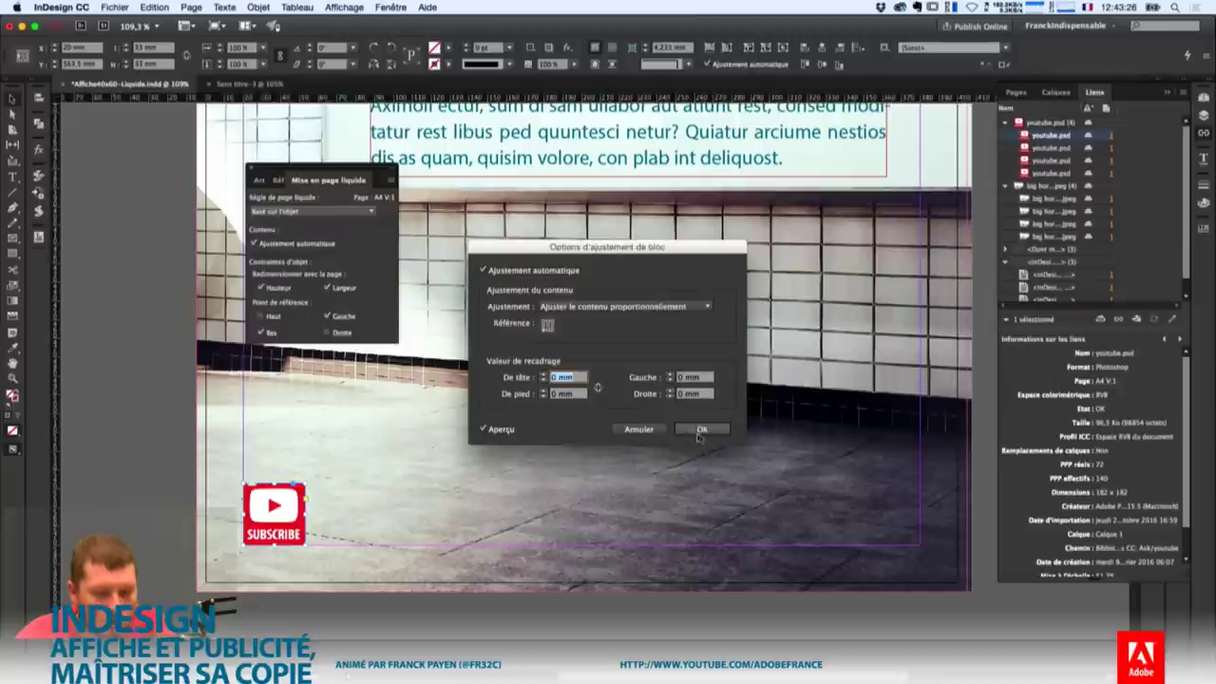
pyautogui.moveTo(299, 479); pyautogui.dragTo(414, 410)
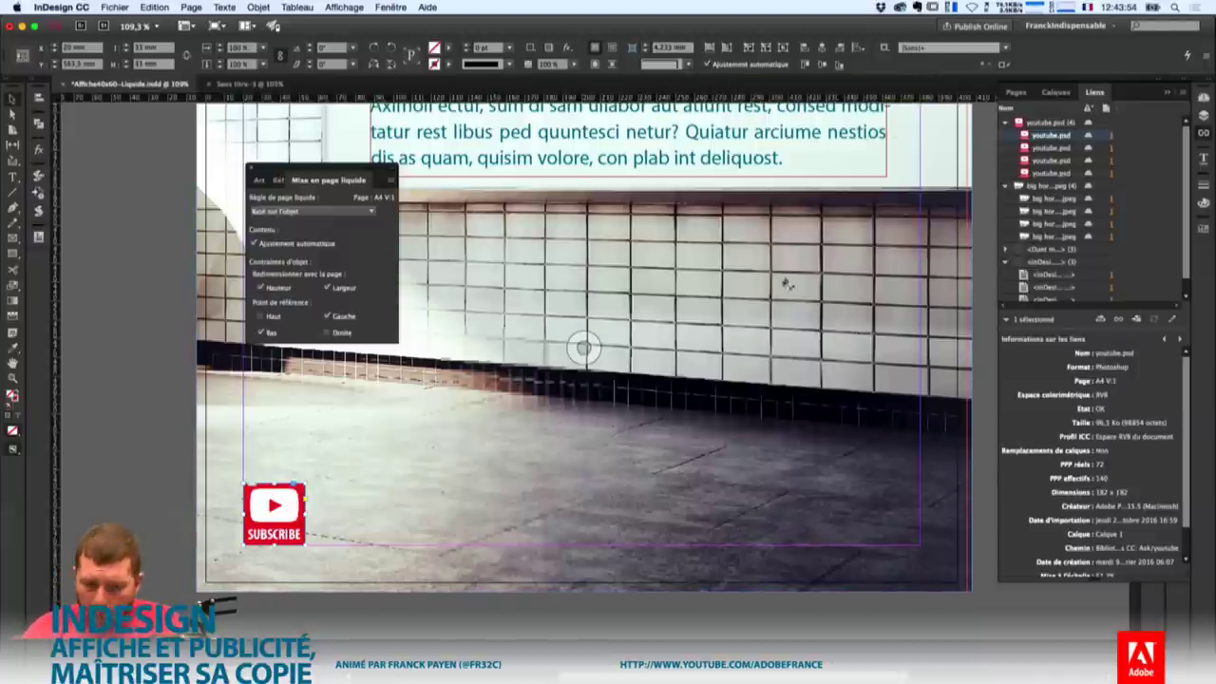
pyautogui.scroll(5, 788, 279)
pyautogui.scroll(8, 788, 279)
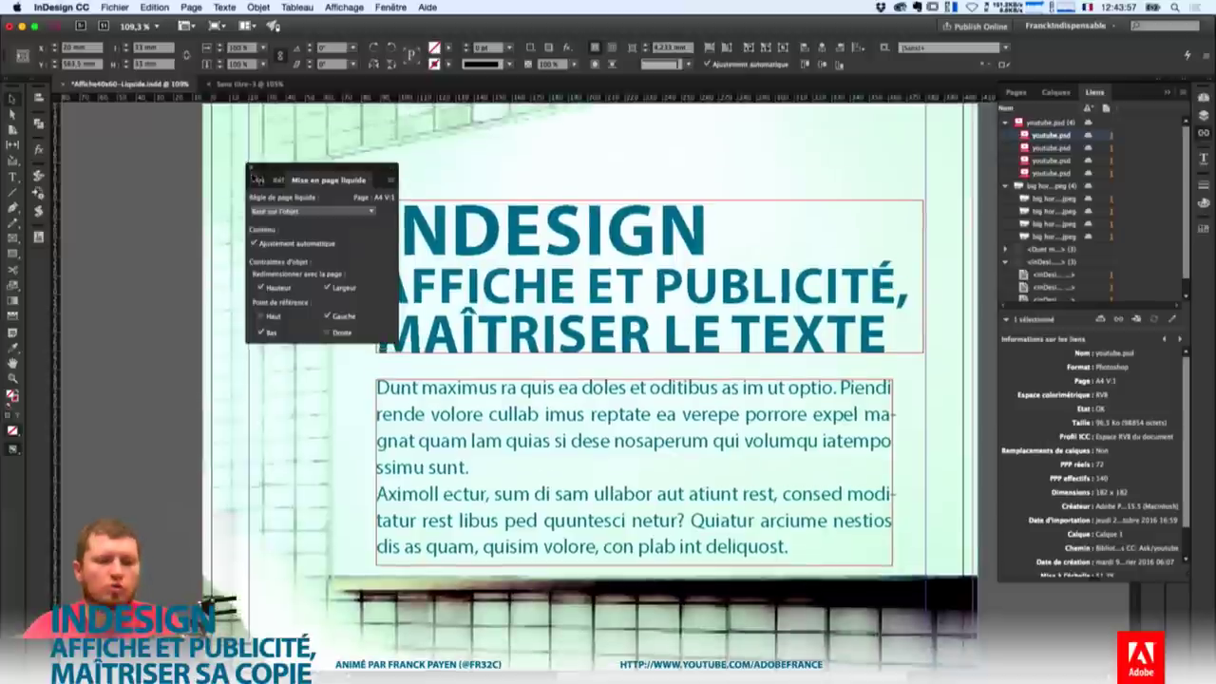
# Set the body text frame to 2 columns with a 10 mm gutter.
pyautogui.click(253, 171)
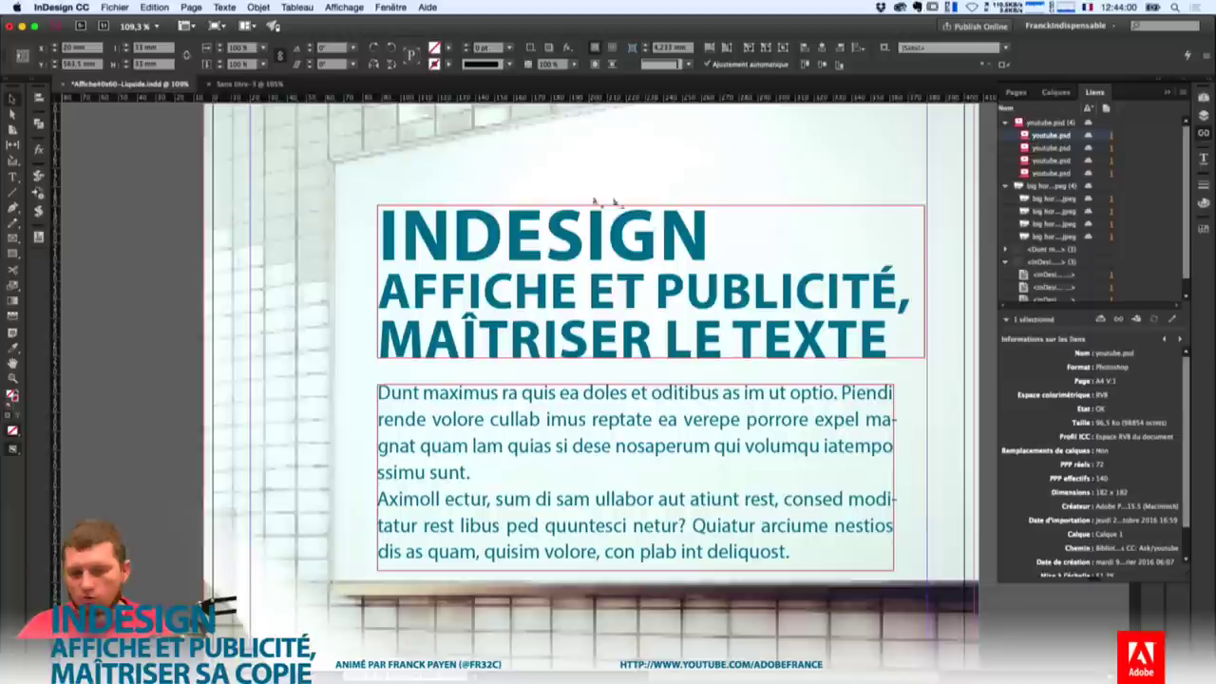
pyautogui.click(701, 449)
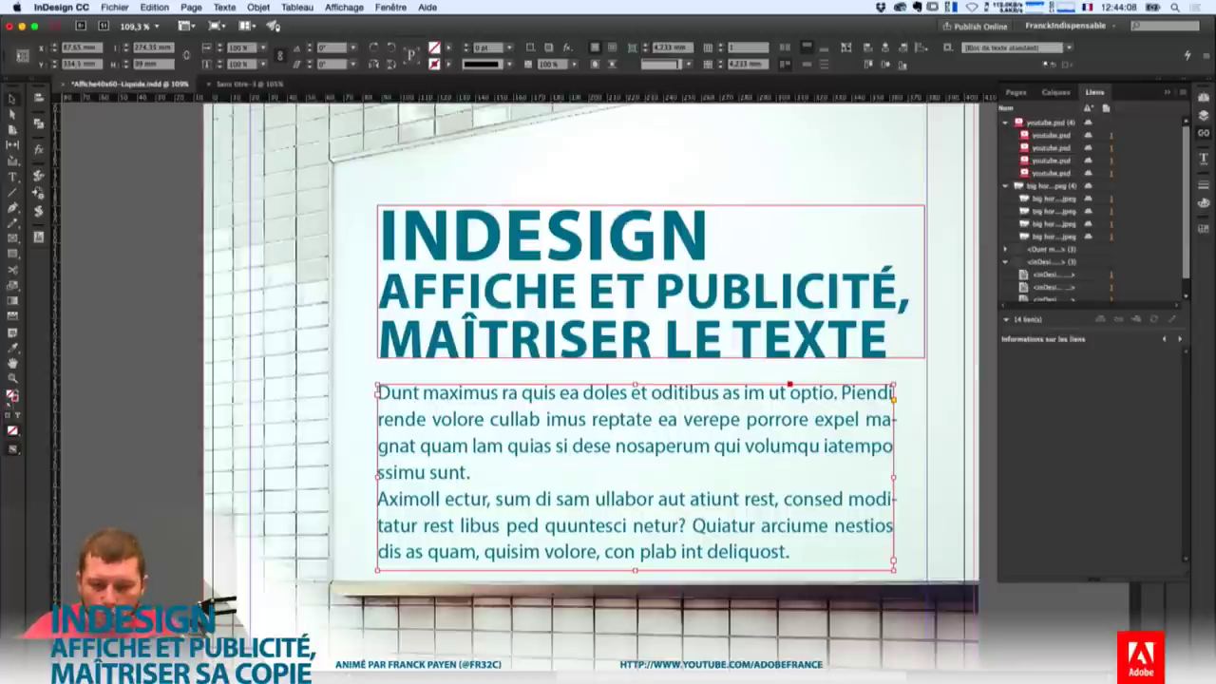
pyautogui.click(719, 44)
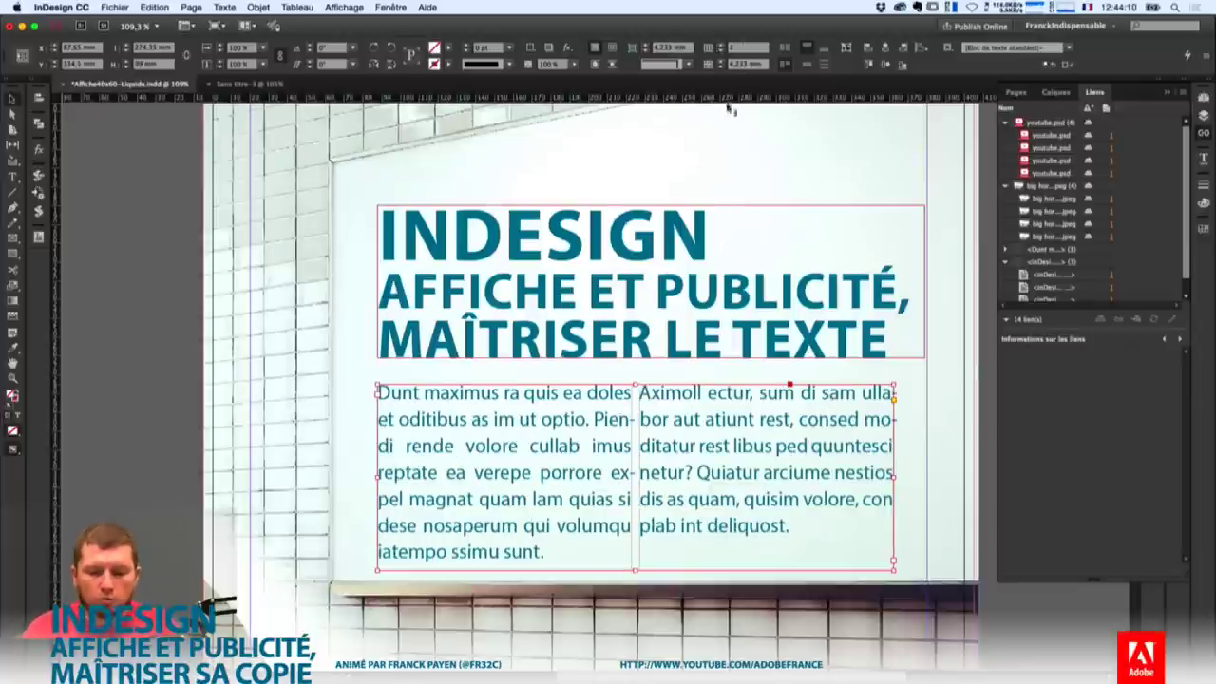
pyautogui.write('10')
pyautogui.press('Return')
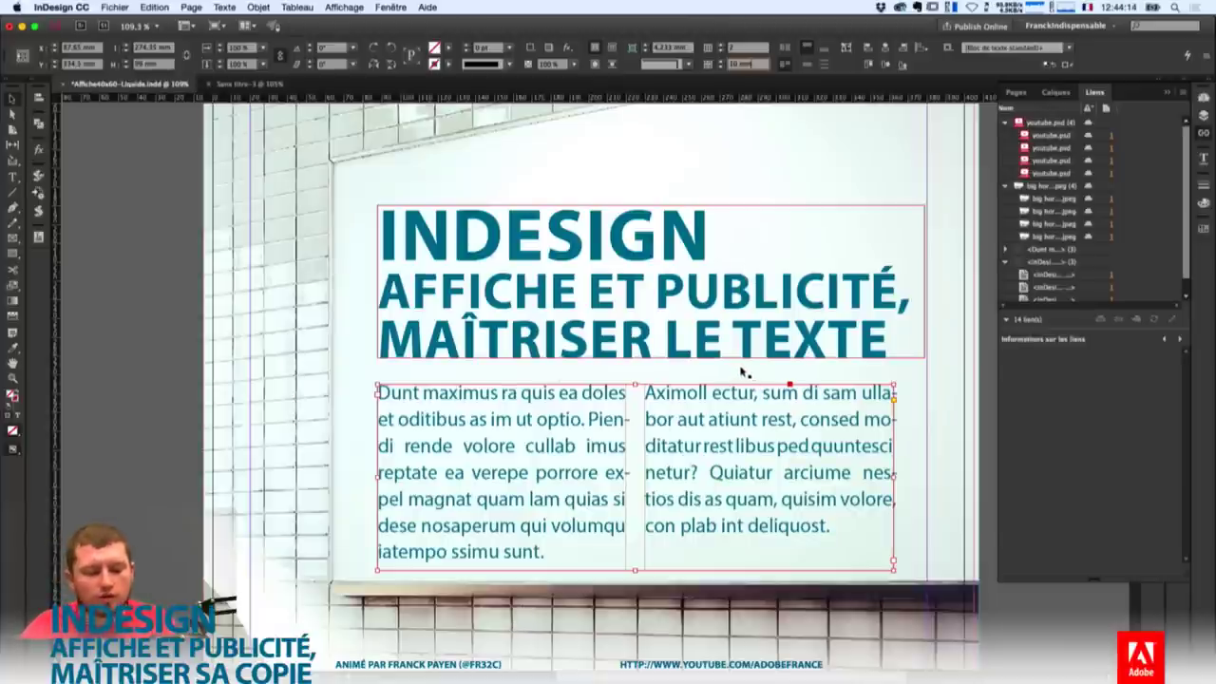
pyautogui.doubleClick(539, 245)
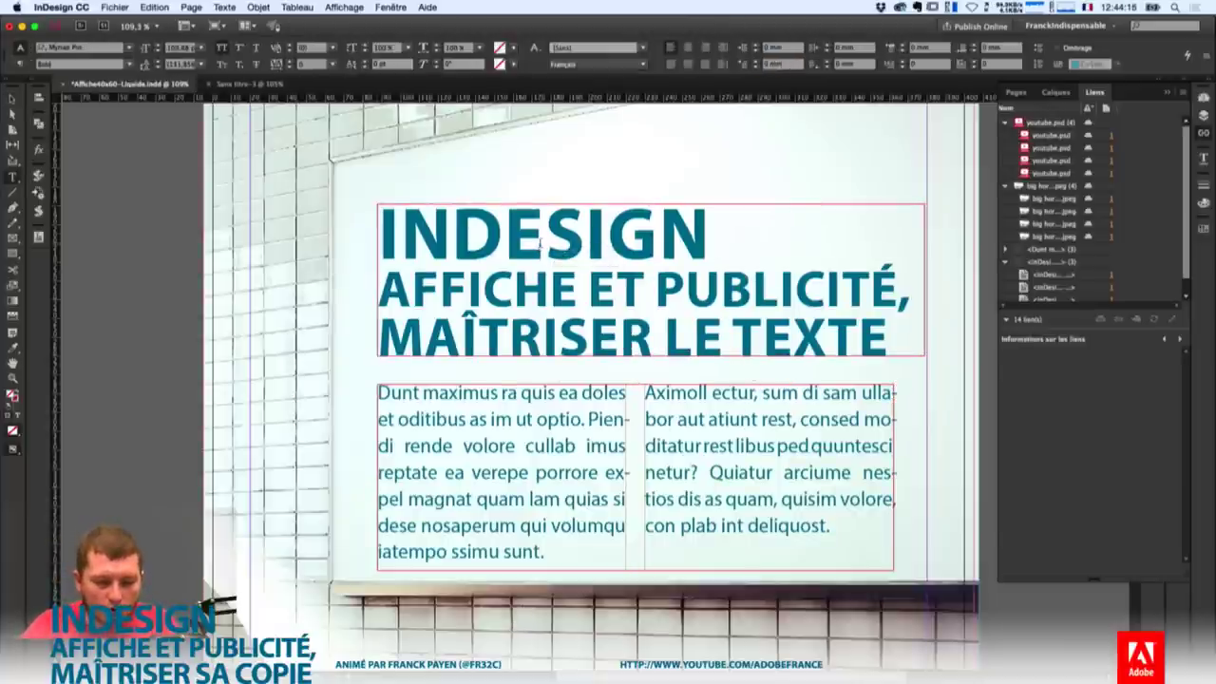
# Move the title into the top of the body text frame and extend the frame upward.
pyautogui.press('super+a')
pyautogui.press('Escape')
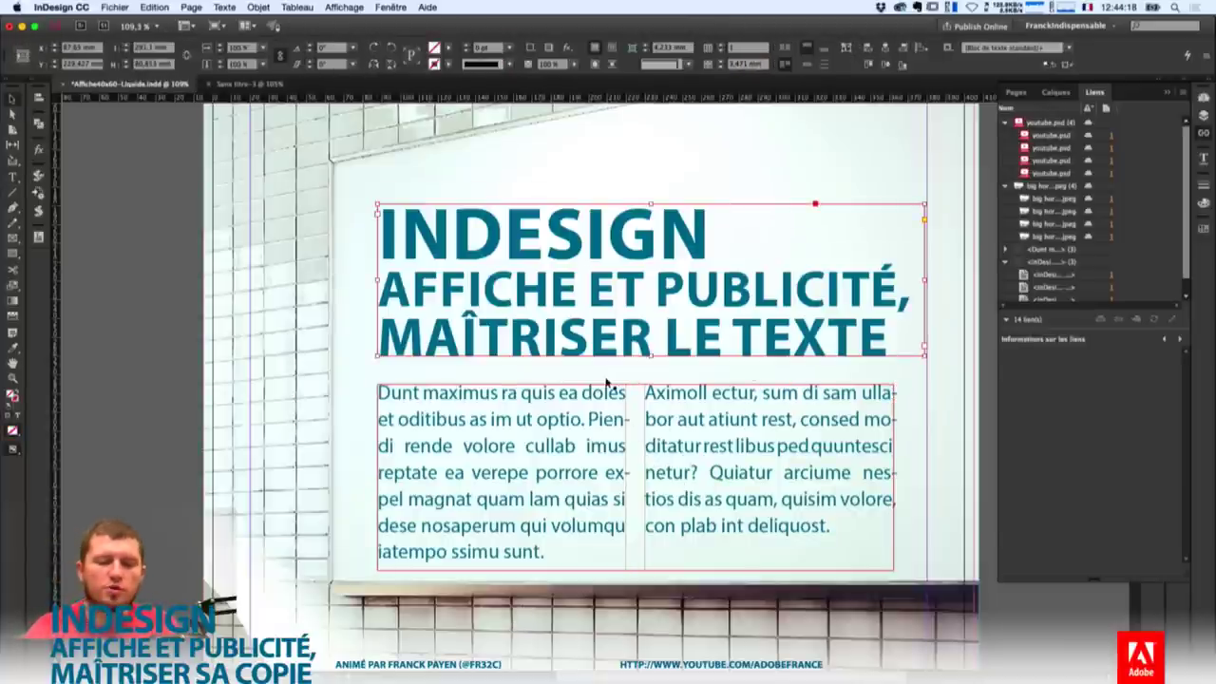
pyautogui.press('Delete')
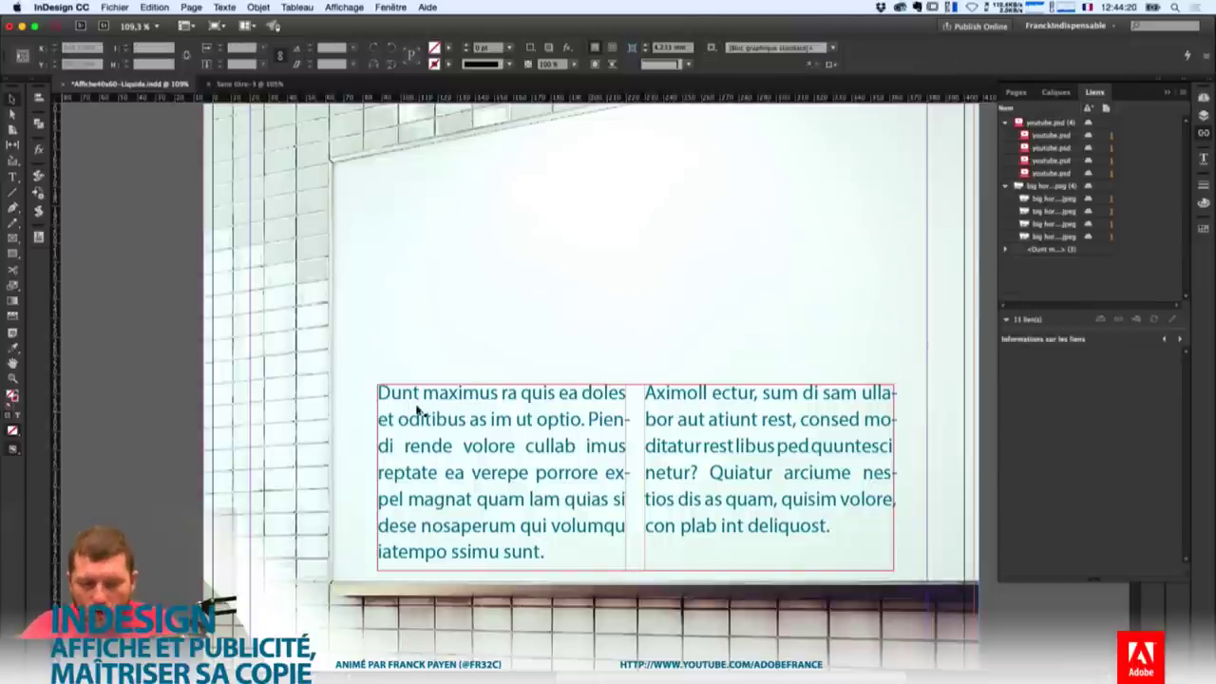
pyautogui.doubleClick(413, 392)
pyautogui.press('Home')
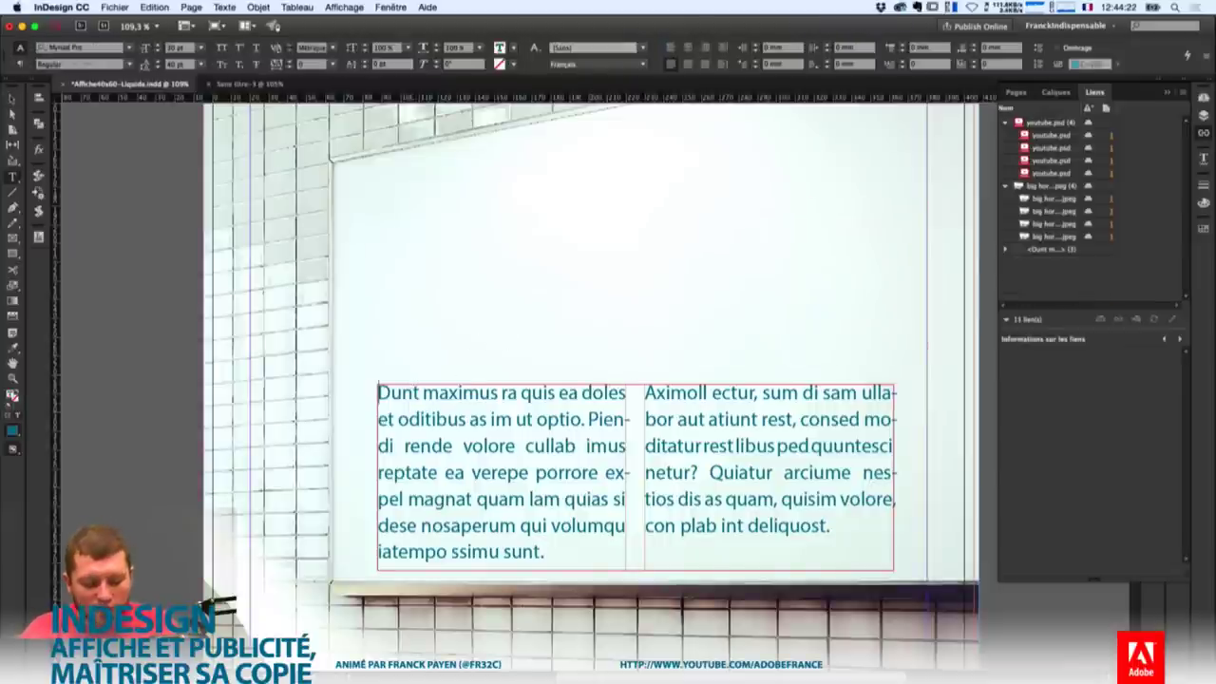
pyautogui.press('super+a')
pyautogui.press('super+v')
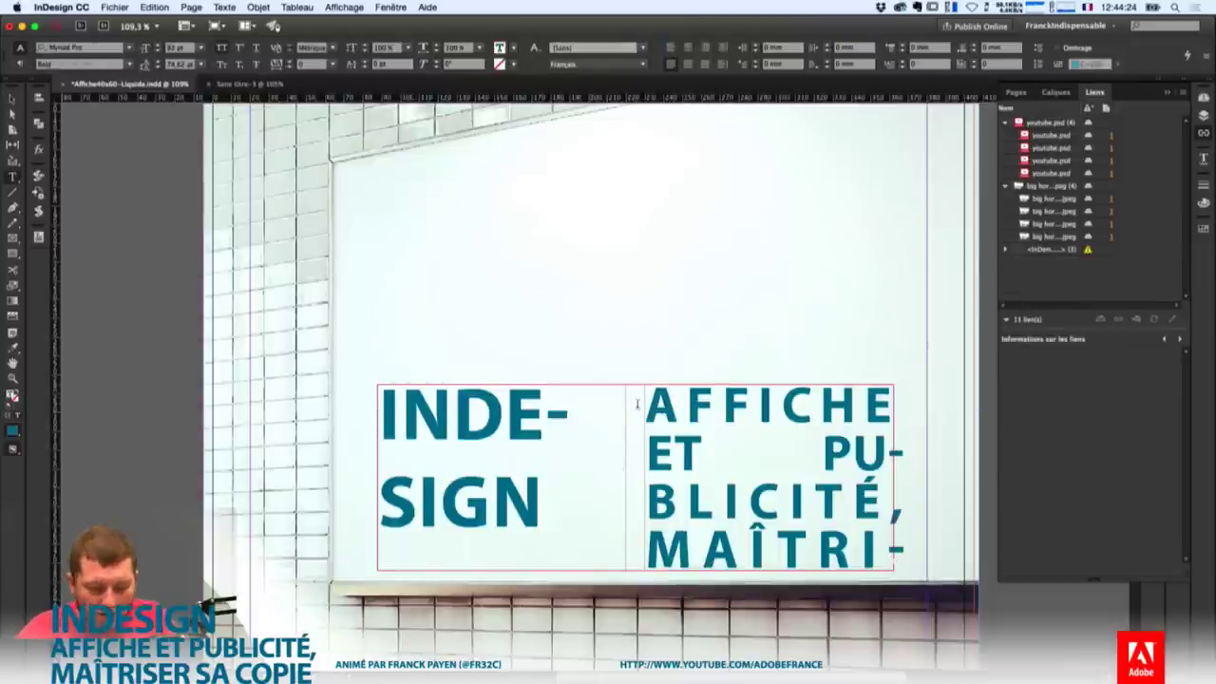
pyautogui.press('Escape')
pyautogui.moveTo(635, 384); pyautogui.dragTo(589, 245)
# Put the body on a new line after TEXTE and make the title lines span 2 columns.
pyautogui.doubleClick(801, 368)
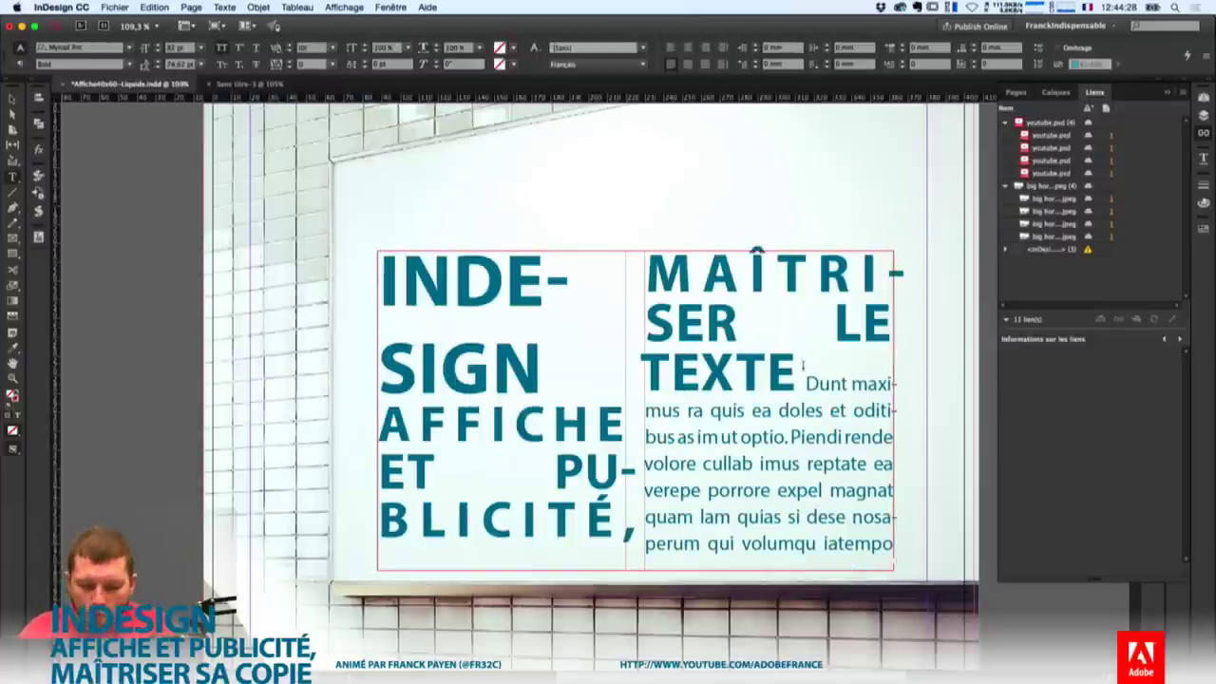
pyautogui.press('Return')
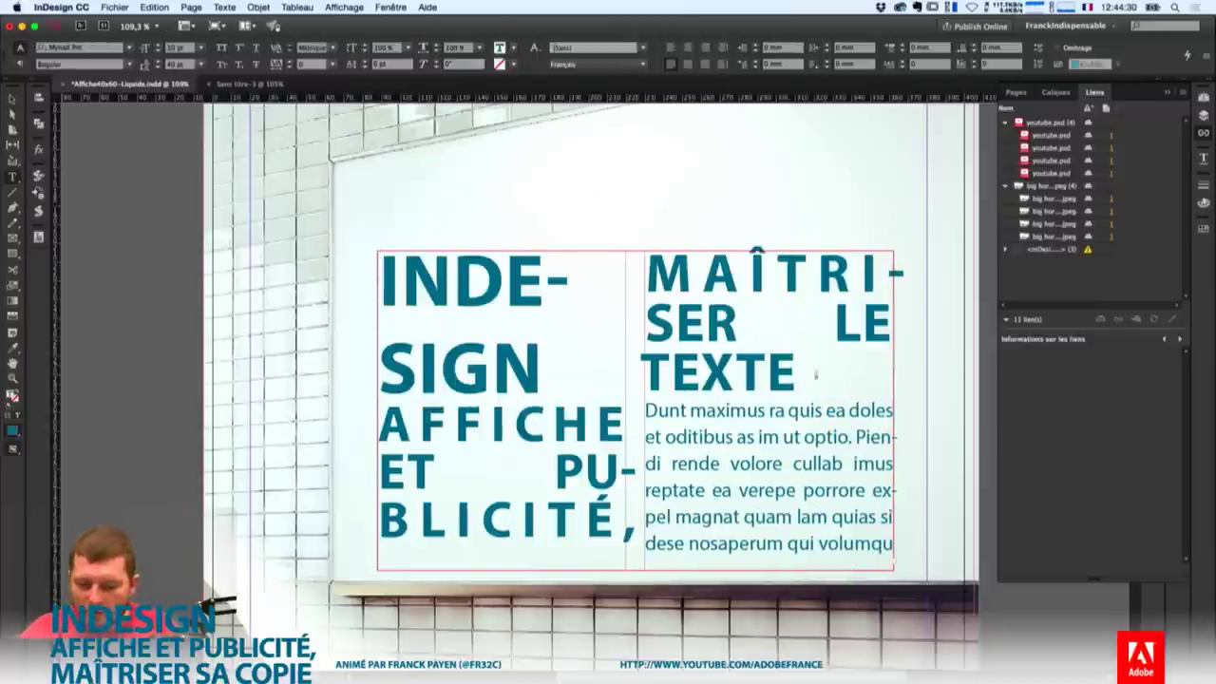
pyautogui.moveTo(805, 374); pyautogui.dragTo(364, 268)
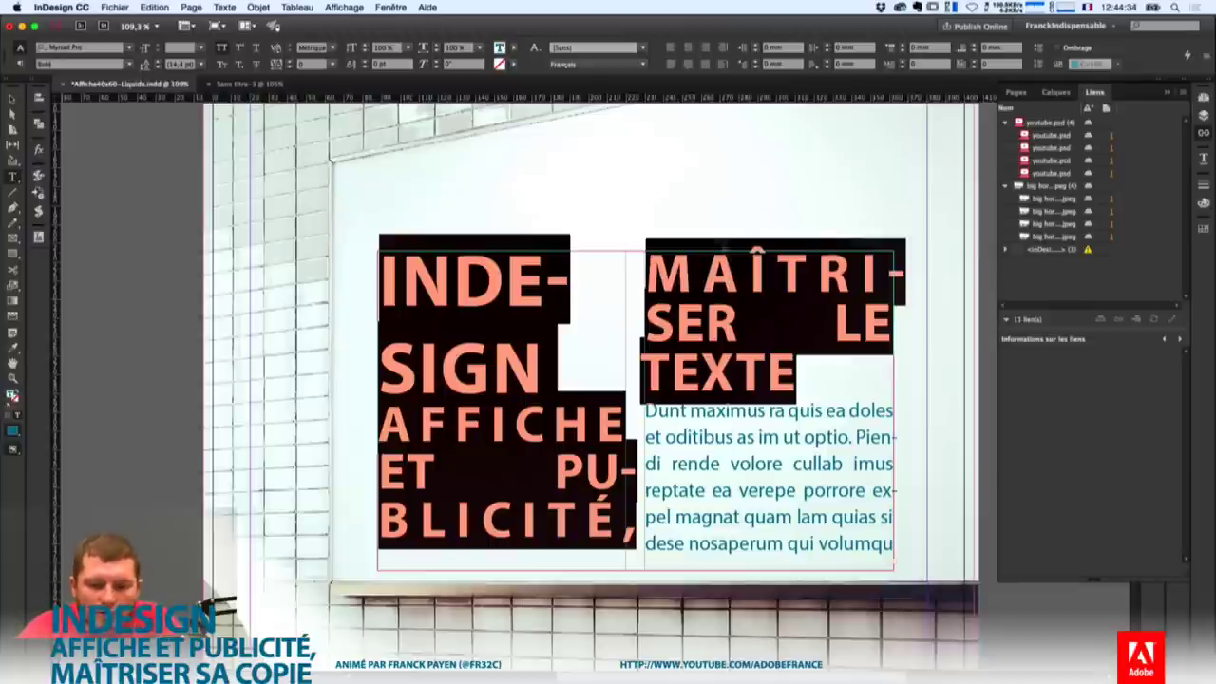
pyautogui.click(20, 63)
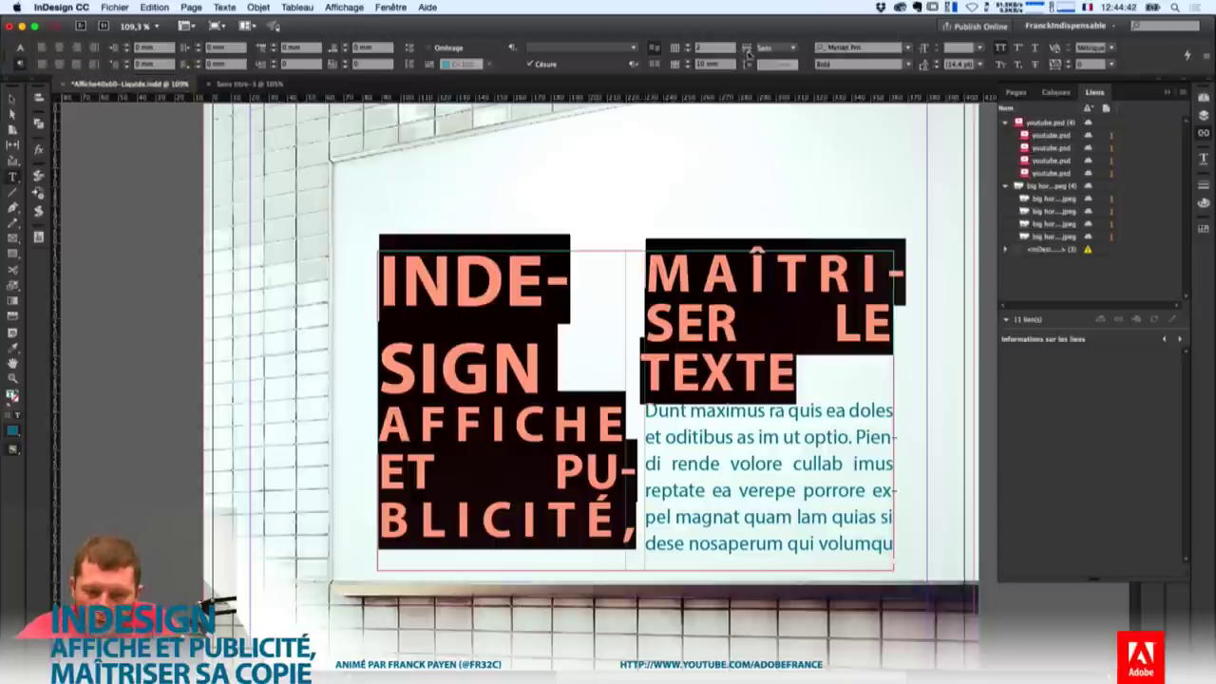
pyautogui.click(781, 48)
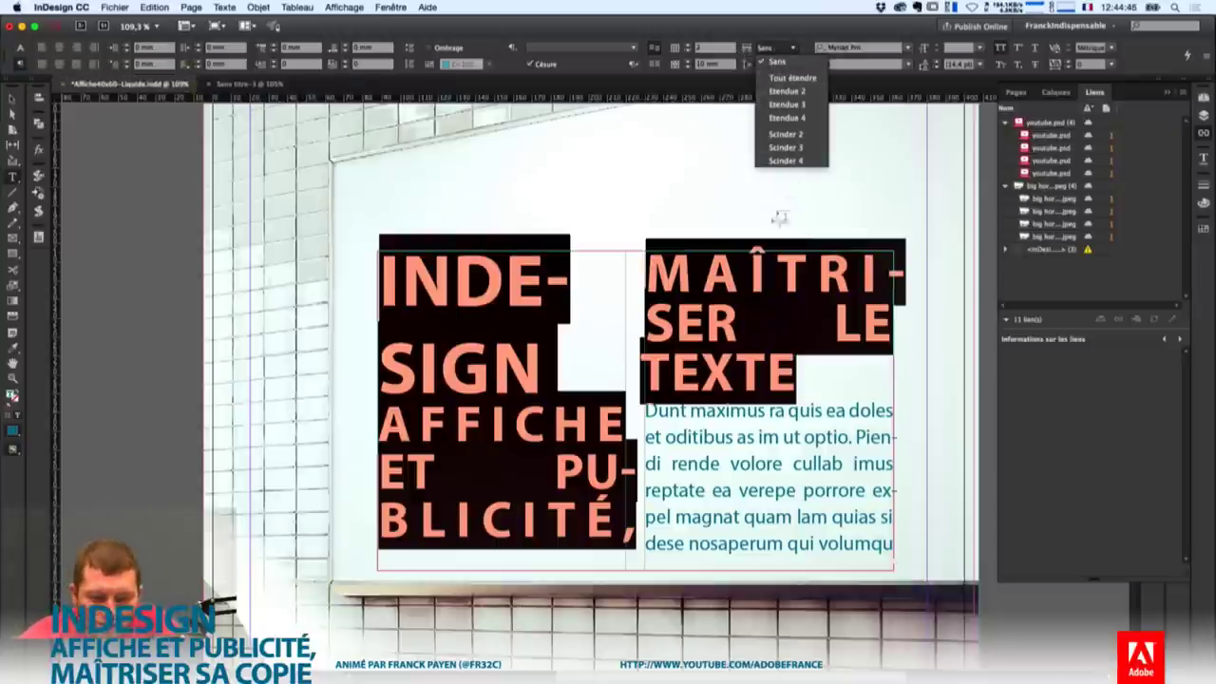
pyautogui.click(794, 90)
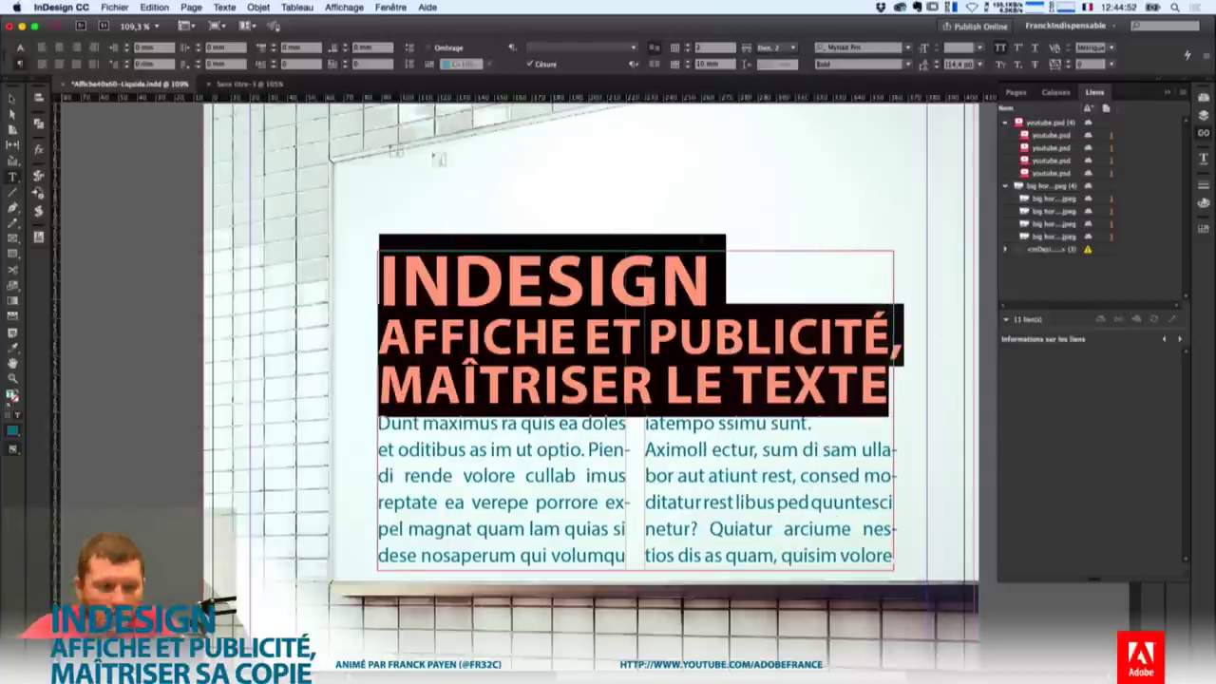
pyautogui.press('Escape')
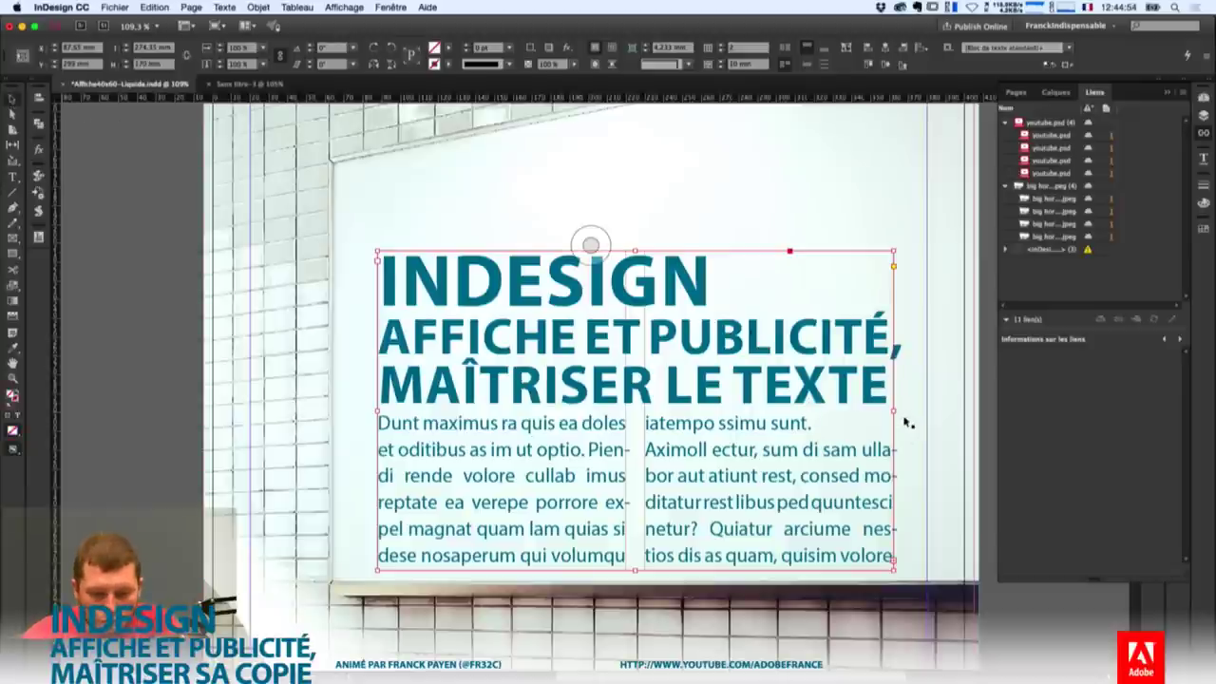
# Resize the text frame's right and left edges to fit the white panel, then zoom out.
pyautogui.moveTo(893, 410); pyautogui.dragTo(931, 415)
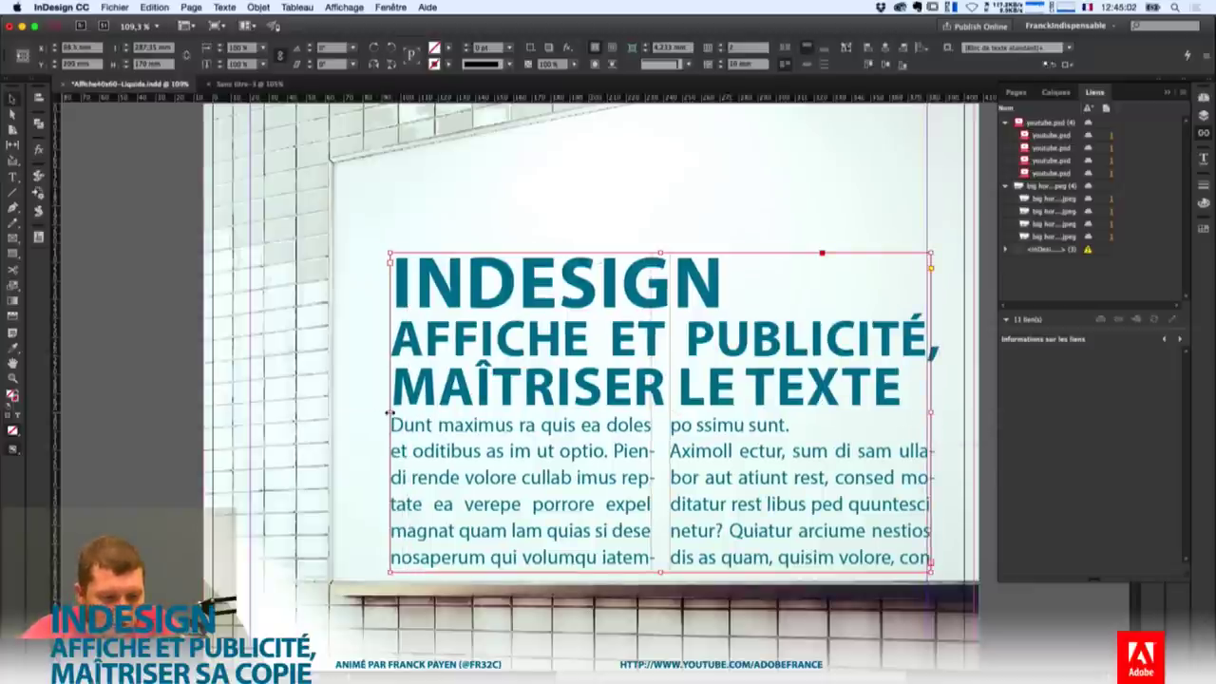
pyautogui.moveTo(388, 414); pyautogui.dragTo(400, 415)
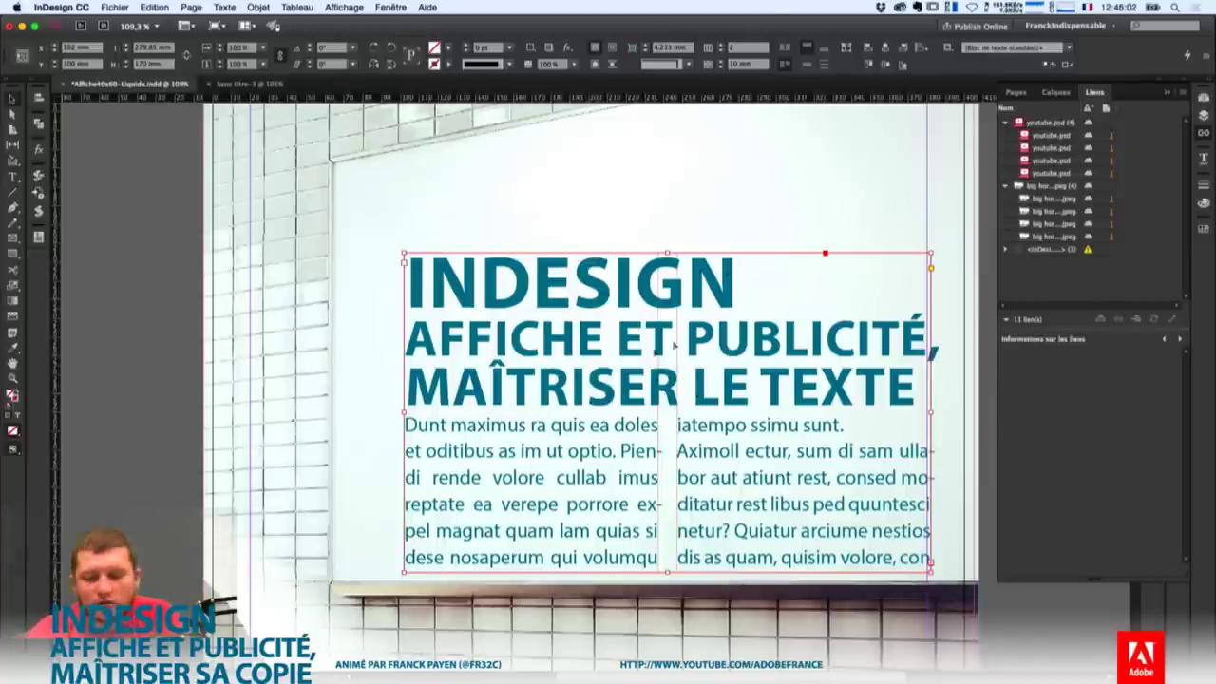
pyautogui.press('super+0')
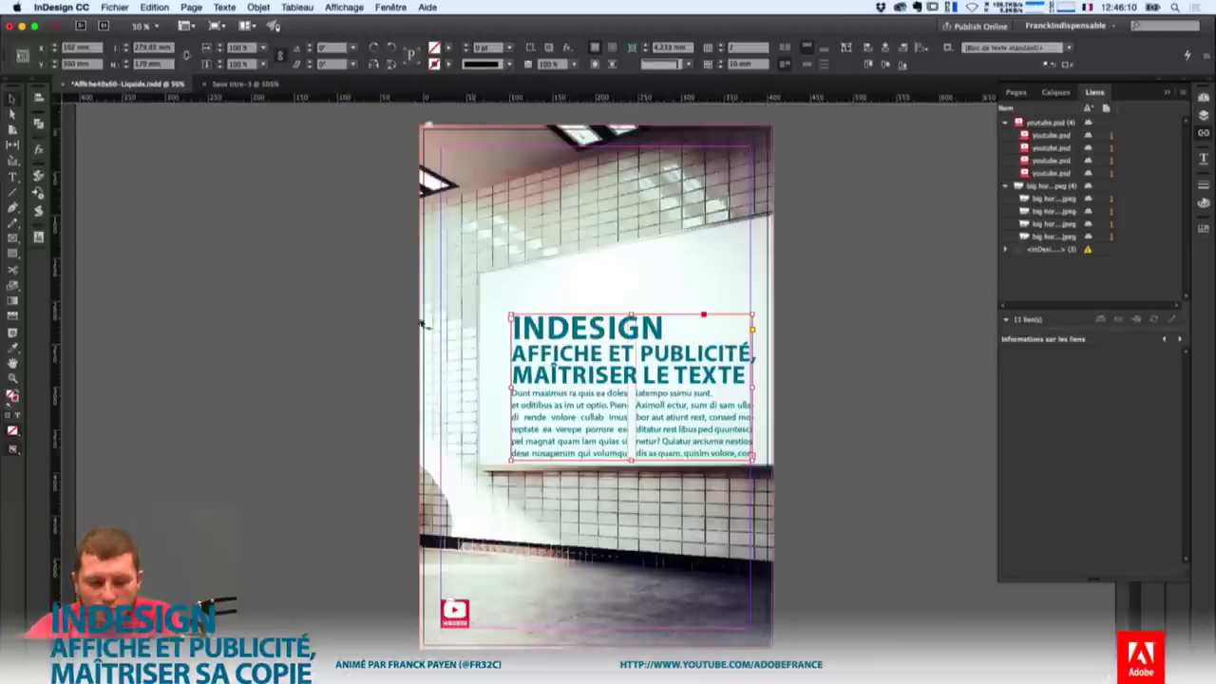
# Start a new alternate layout from the Page menu and choose a custom page size.
pyautogui.click(195, 8)
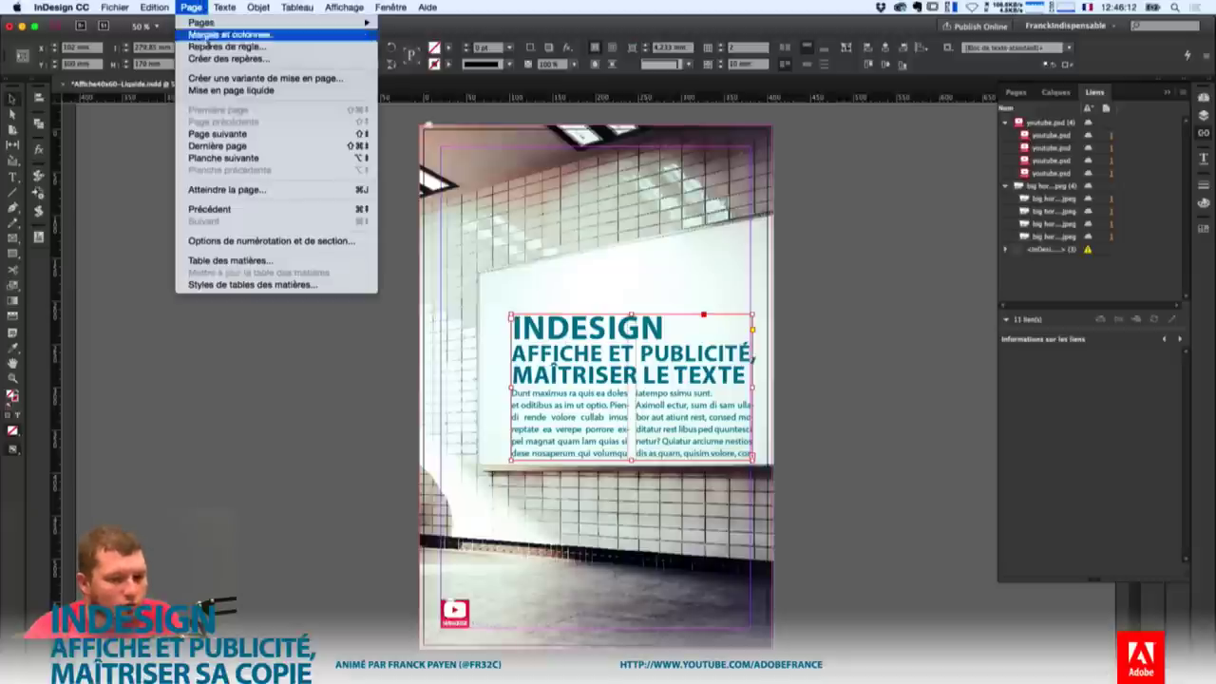
pyautogui.click(239, 80)
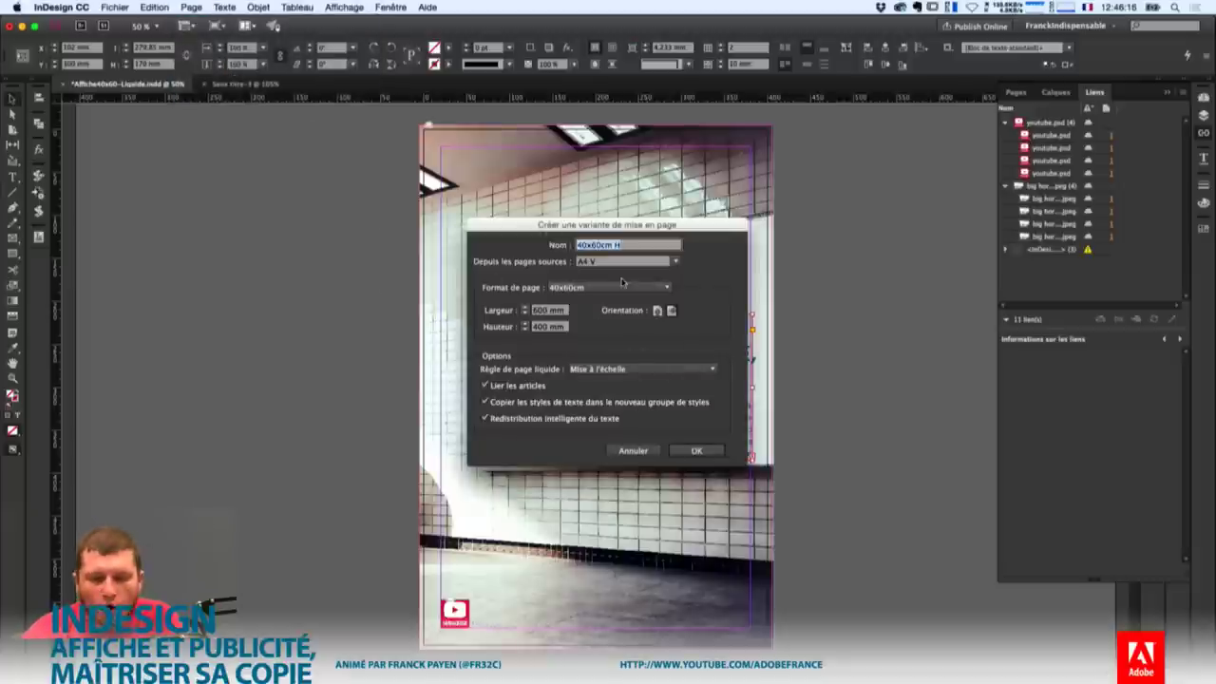
pyautogui.click(612, 288)
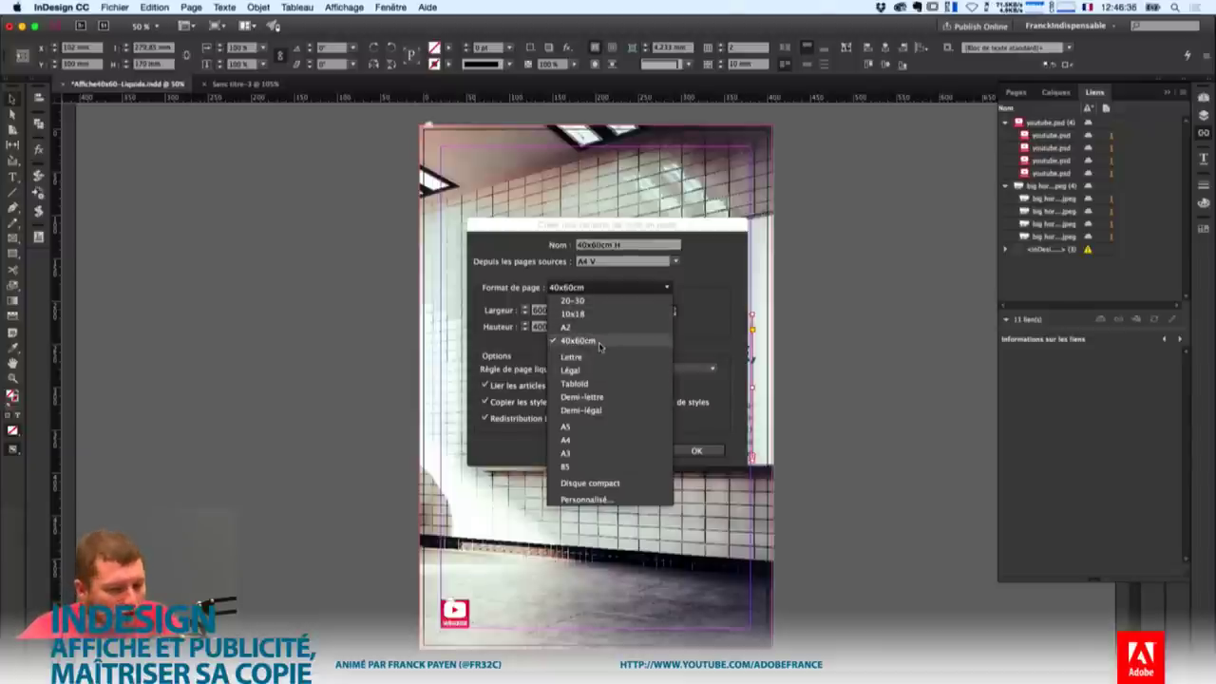
pyautogui.click(614, 501)
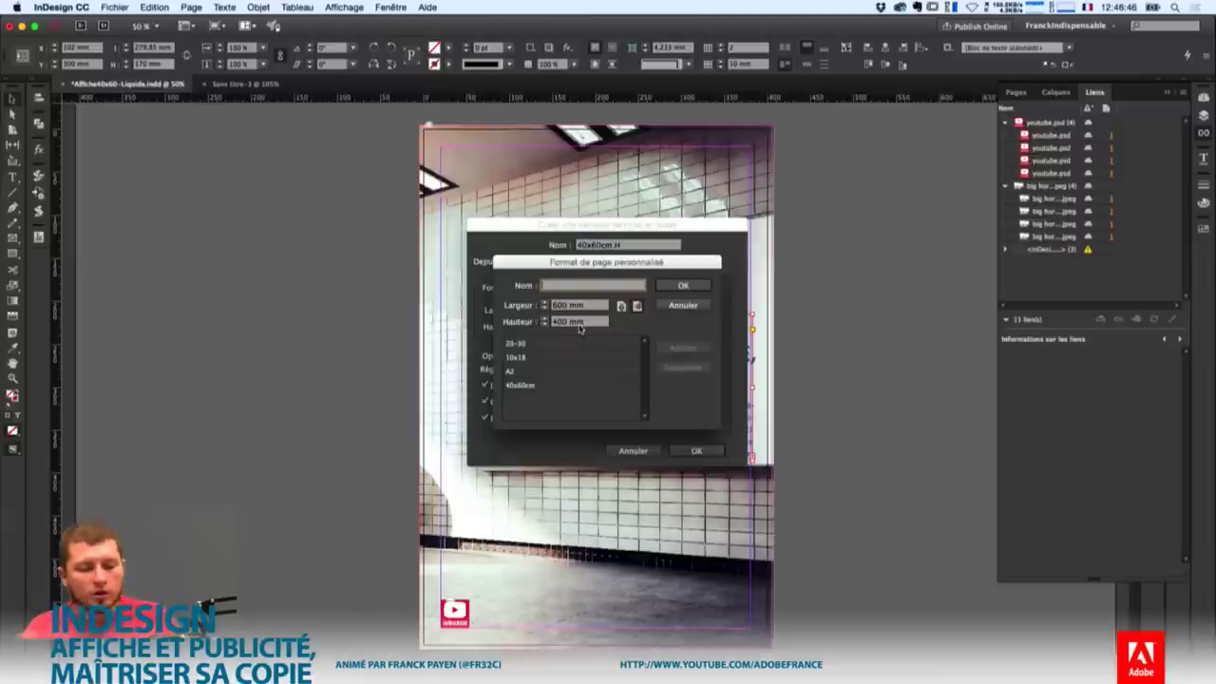
# Add a custom page size named Magazine 200x270, 200 × 270 mm.
pyautogui.write('Maga')
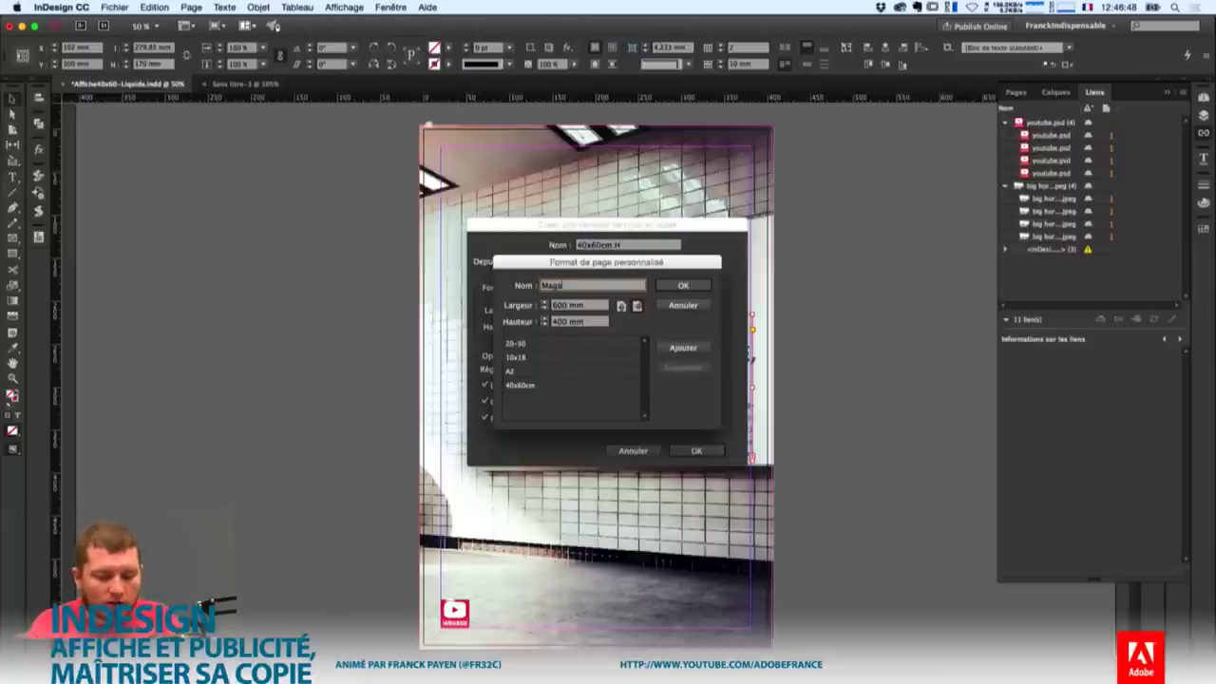
pyautogui.write('zine')
pyautogui.press('Tab')
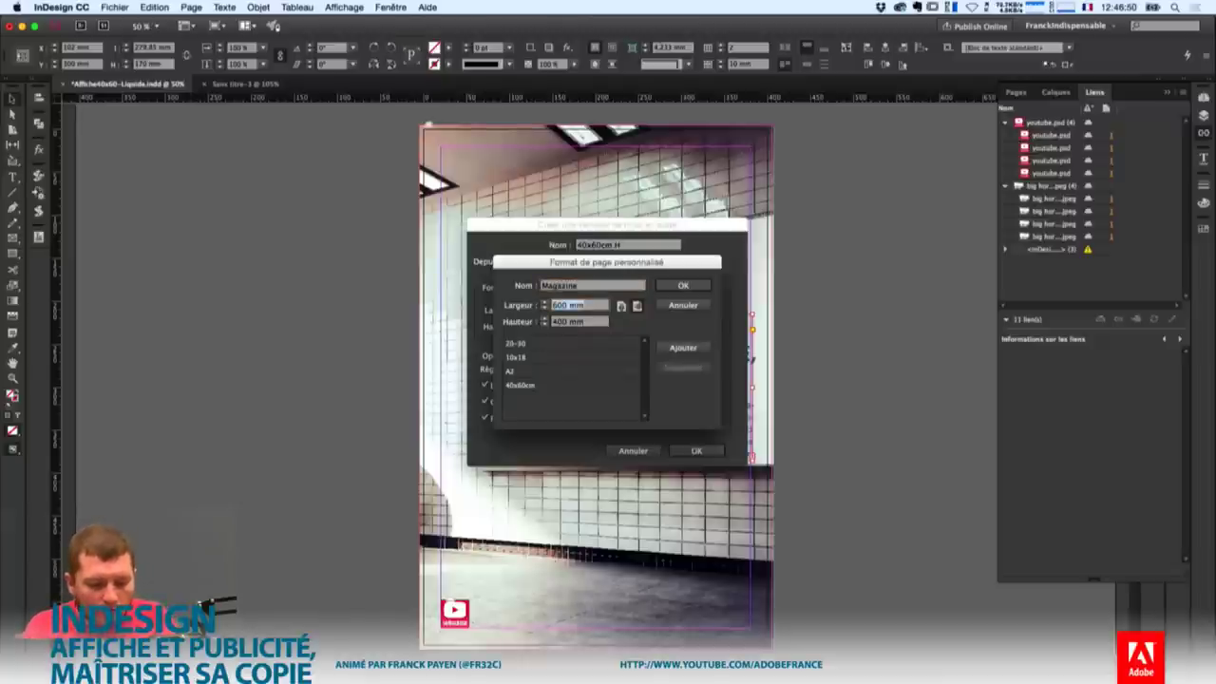
pyautogui.write('200')
pyautogui.press('Tab')
pyautogui.write('27')
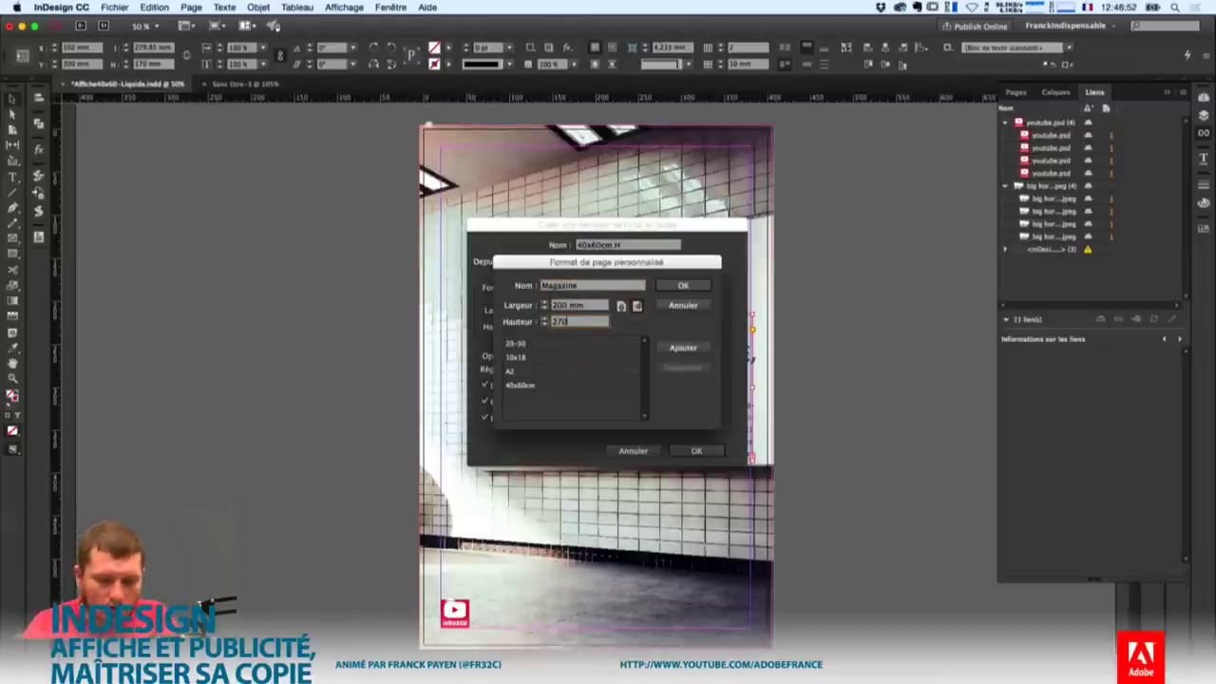
pyautogui.write('0')
pyautogui.press('Tab')
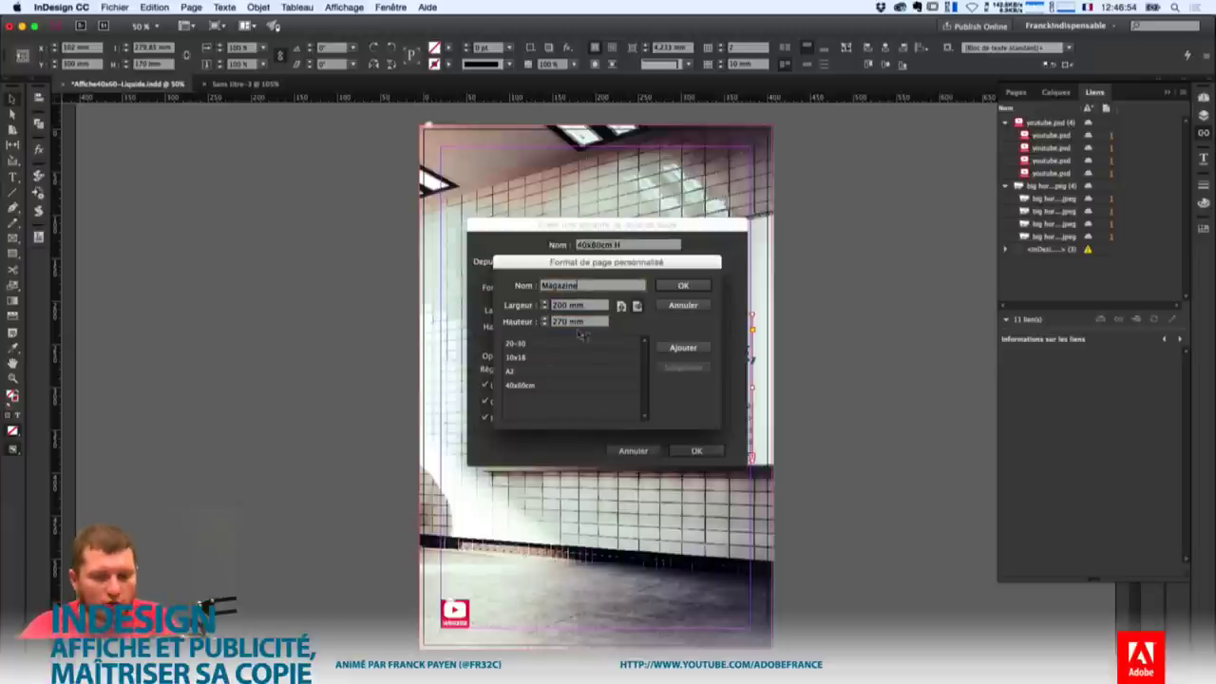
pyautogui.press('Right')
pyautogui.write('200')
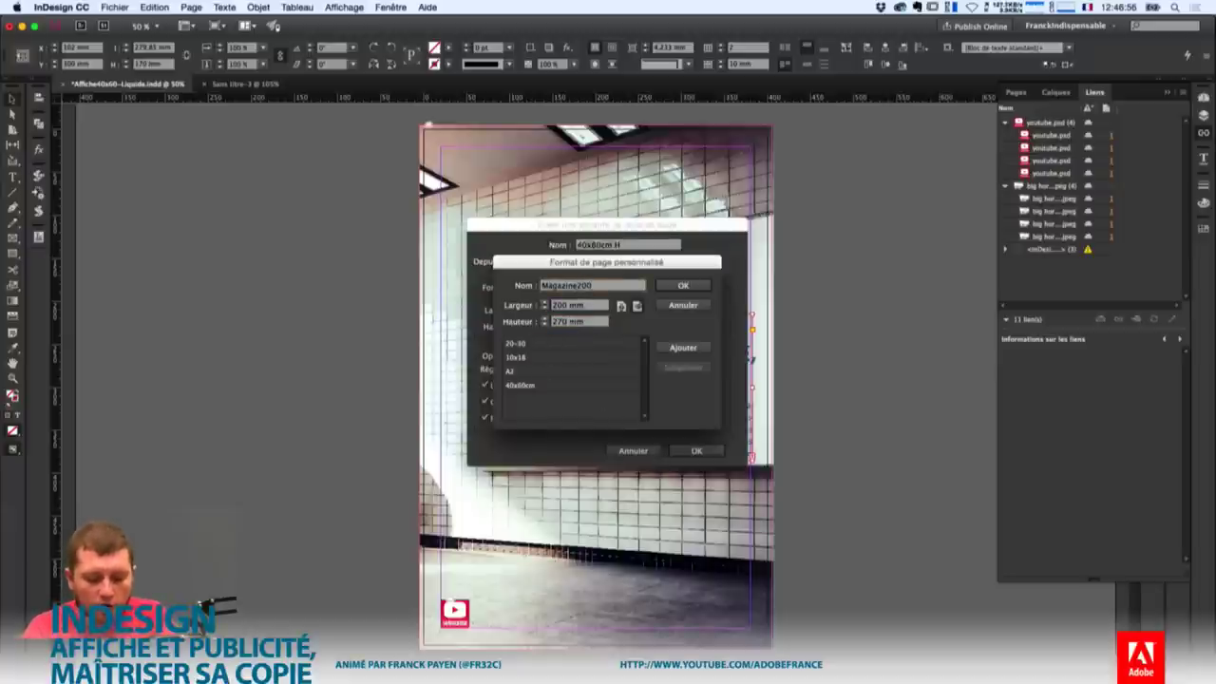
pyautogui.write('x270')
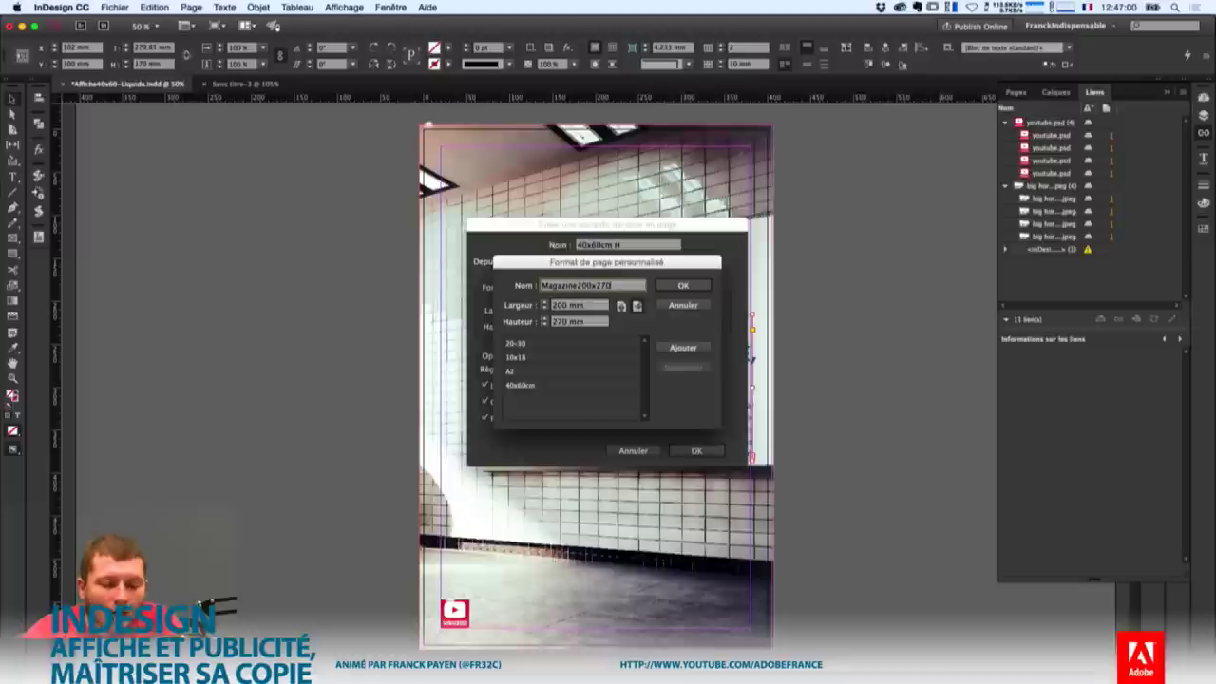
pyautogui.press('Left')
pyautogui.press('Left')
pyautogui.press('Left')
pyautogui.press('Left')
pyautogui.press('Left')
pyautogui.press('Left')
pyautogui.press('Left')
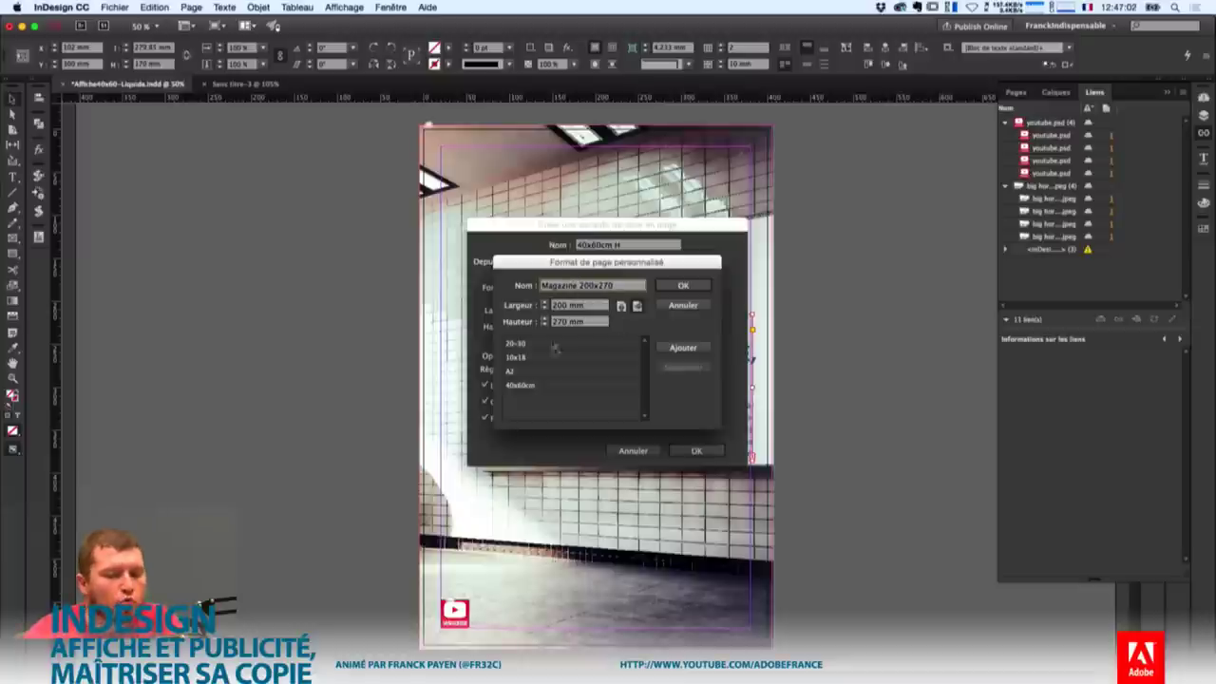
pyautogui.click(684, 286)
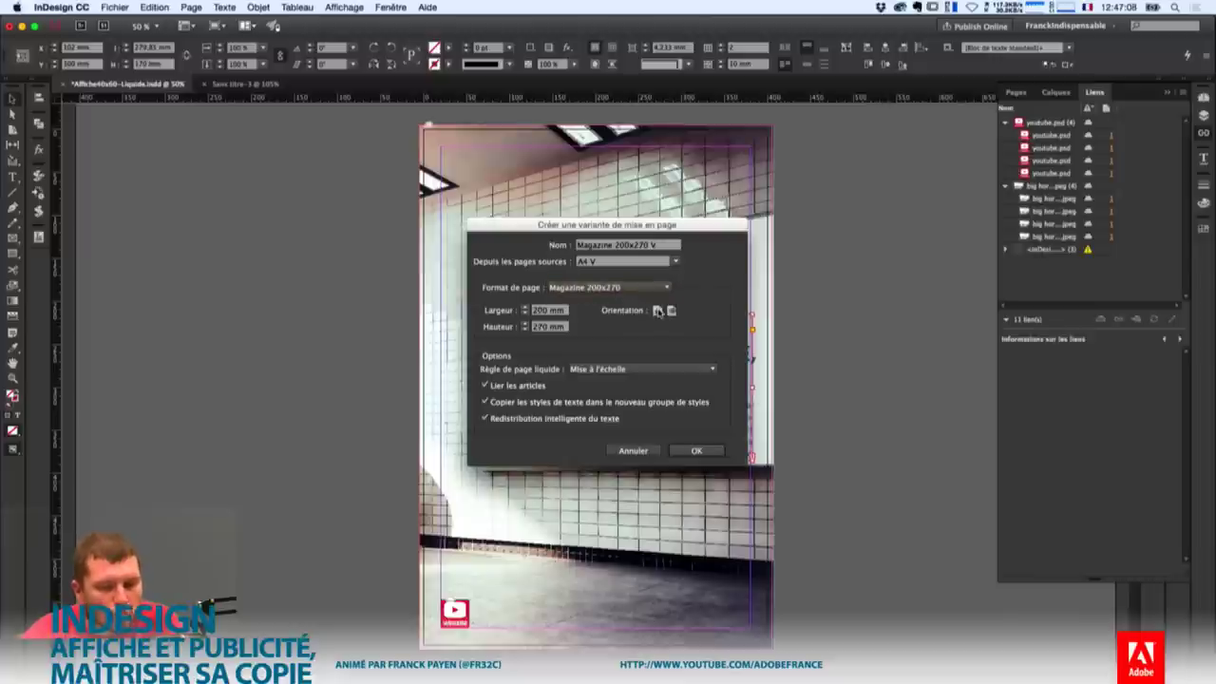
# Switch the layout to portrait, then cancel the Create Alternate Layout dialog.
pyautogui.click(656, 311)
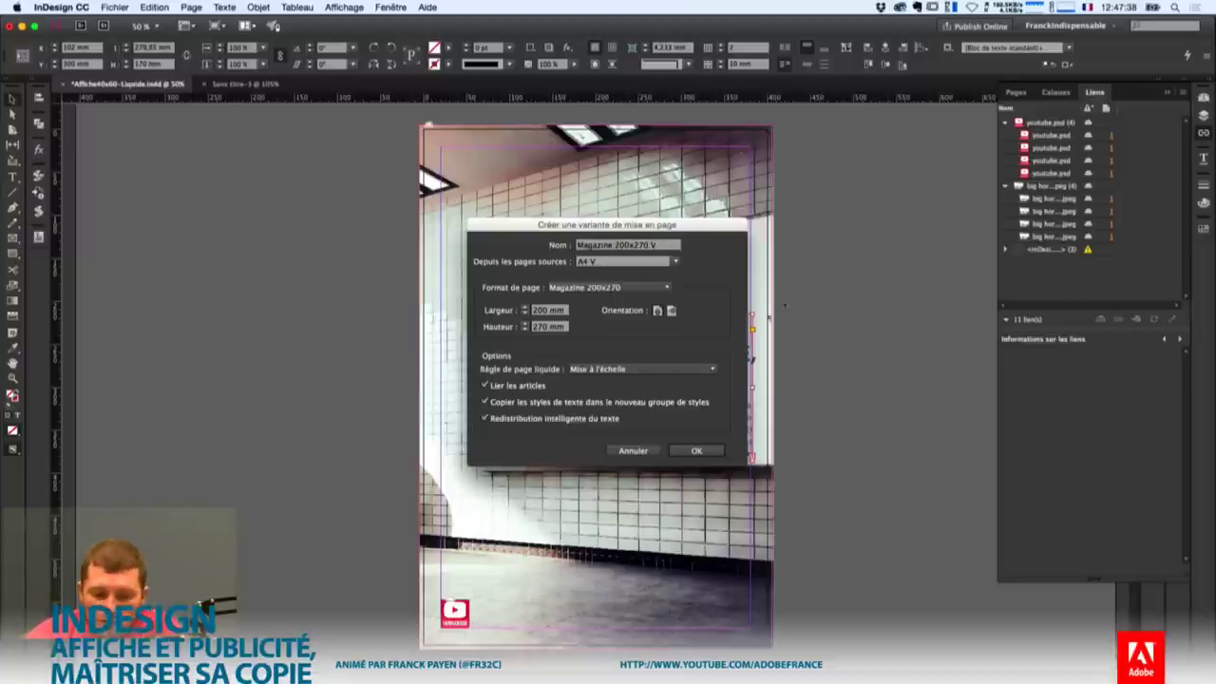
pyautogui.click(633, 450)
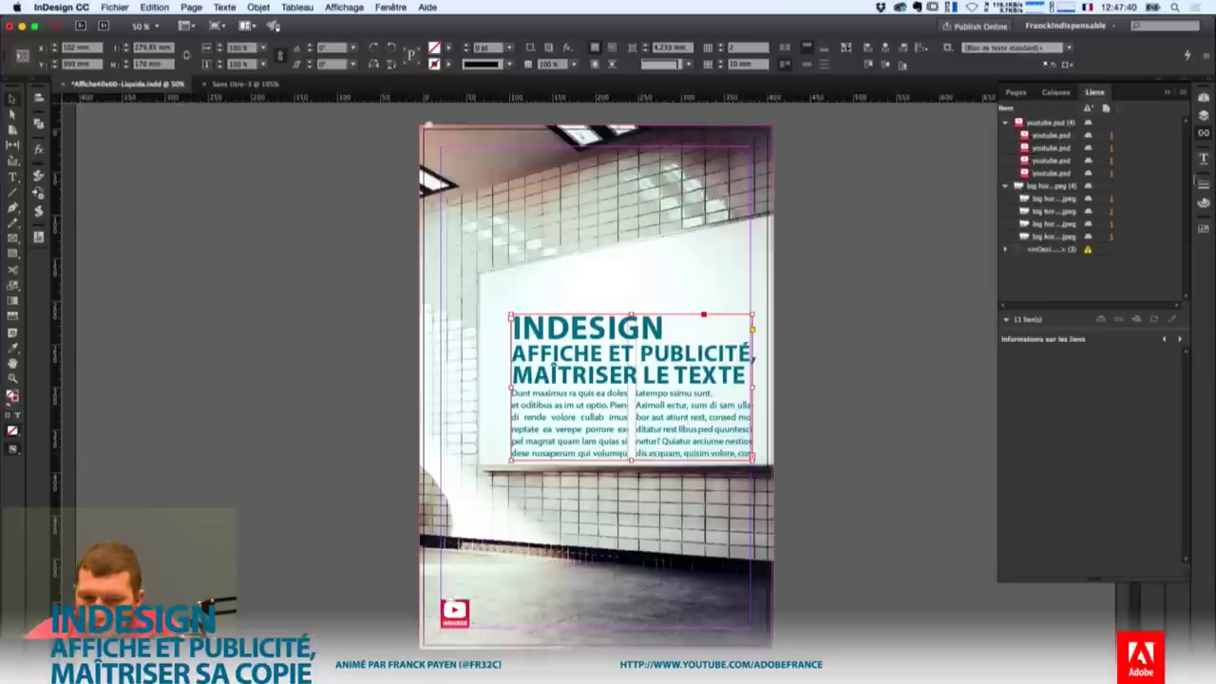
# Place an image from the AskAPro-Pub CC library onto the blank untitled document.
pyautogui.click(1199, 179)
pyautogui.click(1203, 97)
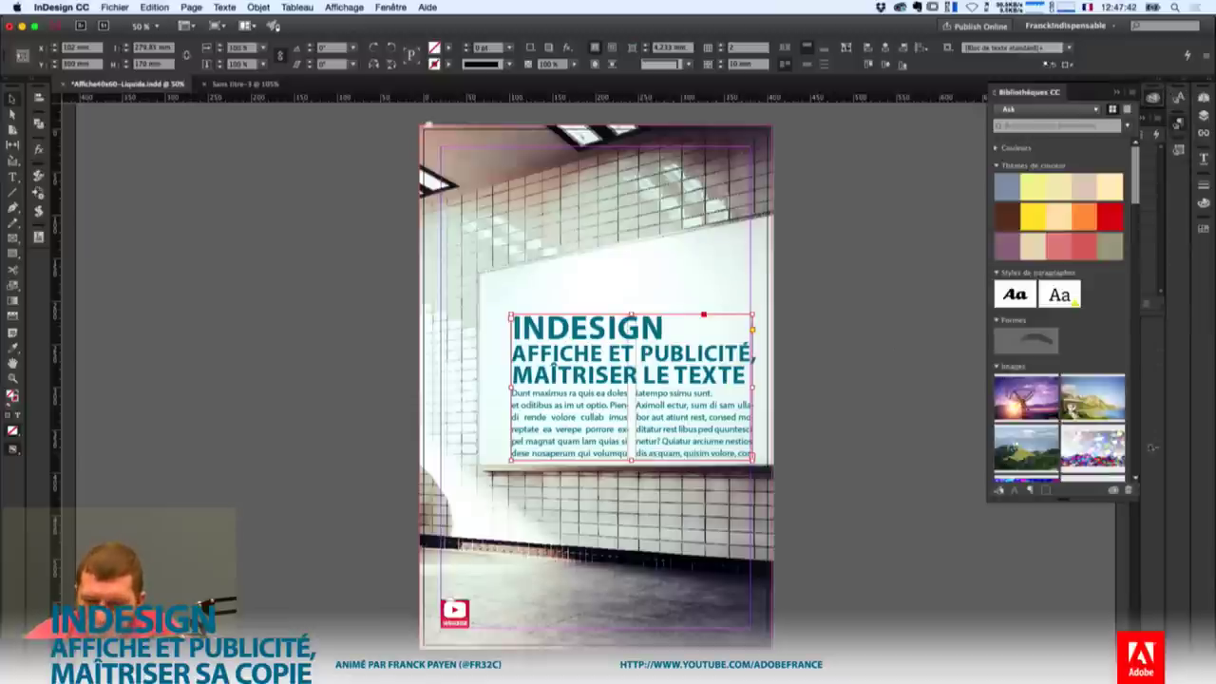
pyautogui.click(1015, 111)
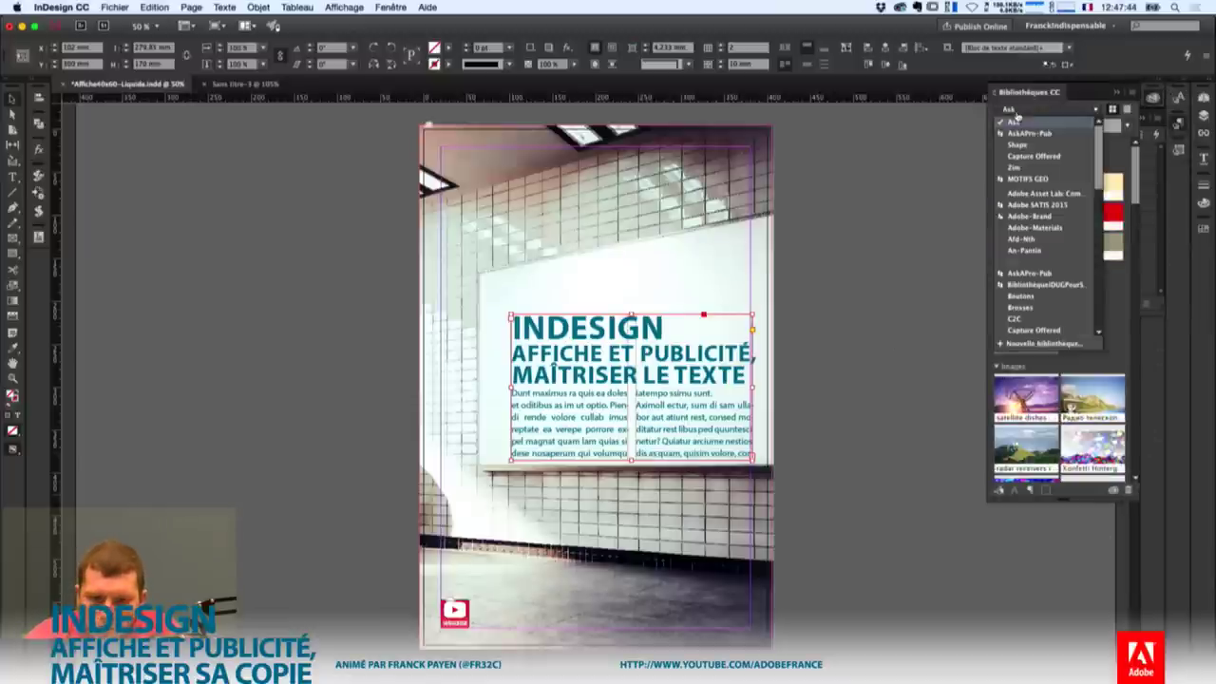
pyautogui.click(1028, 133)
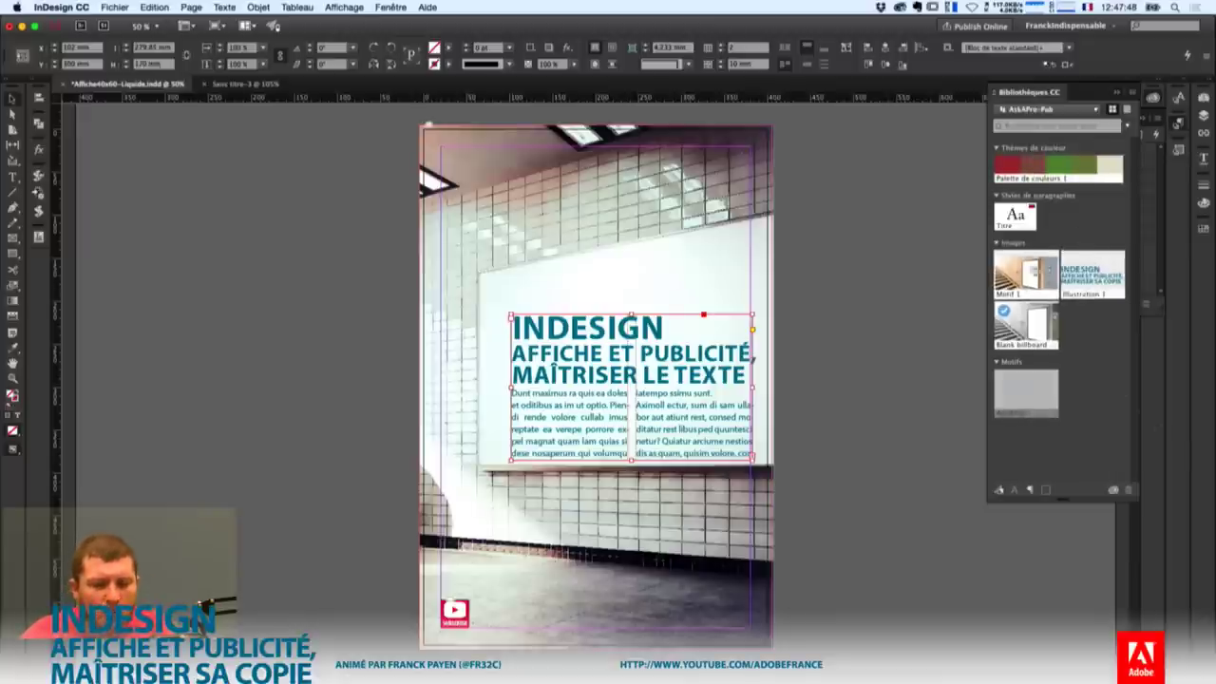
pyautogui.click(247, 85)
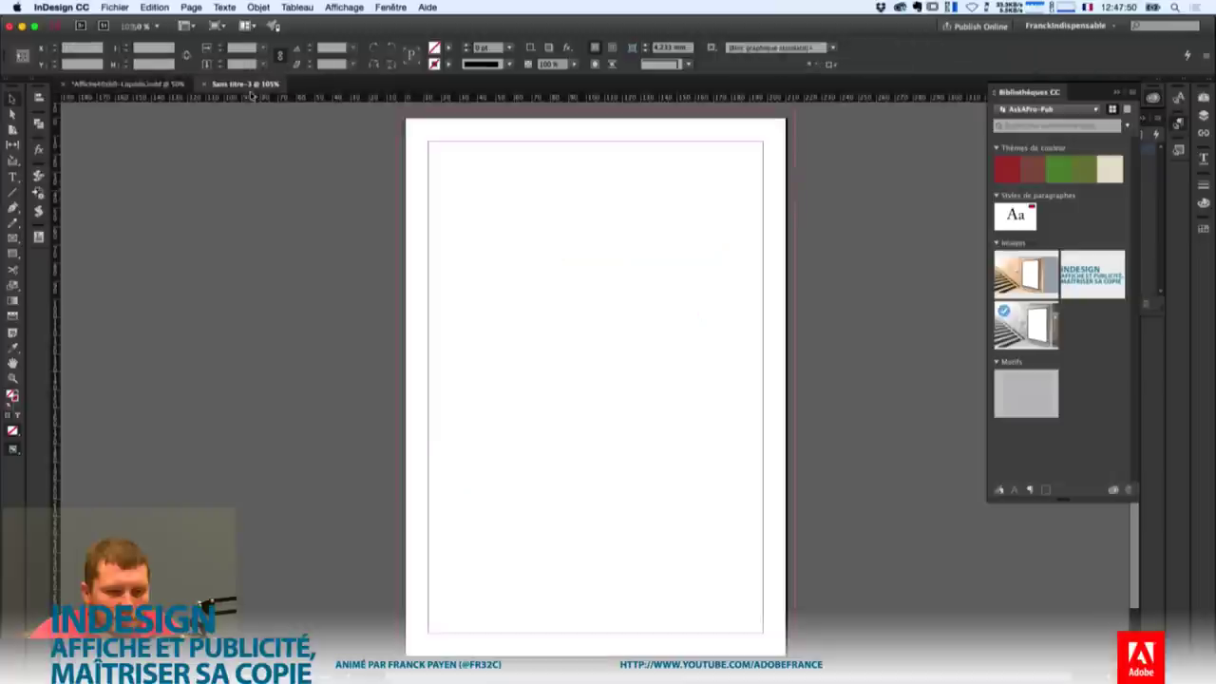
pyautogui.moveTo(1026, 273); pyautogui.dragTo(799, 402)
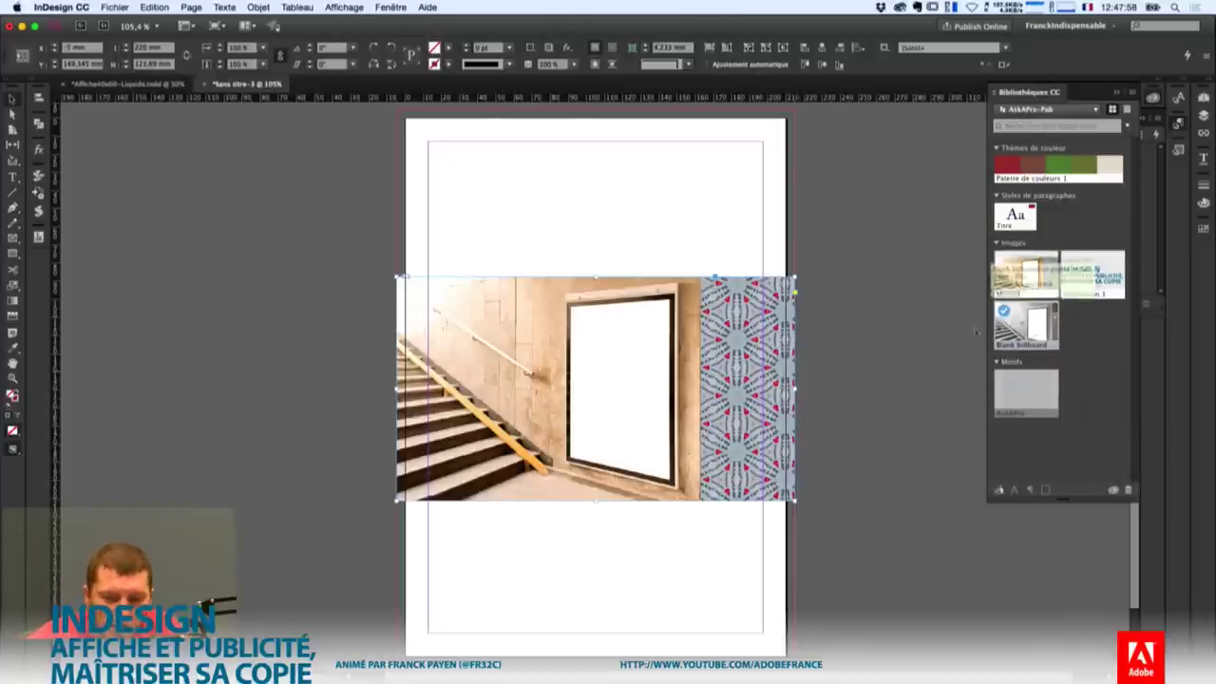
# Add the grey stair photo below the first, stack both frames, then return to Affiche40x60-Liquide.indd.
pyautogui.moveTo(409, 514); pyautogui.dragTo(798, 581)
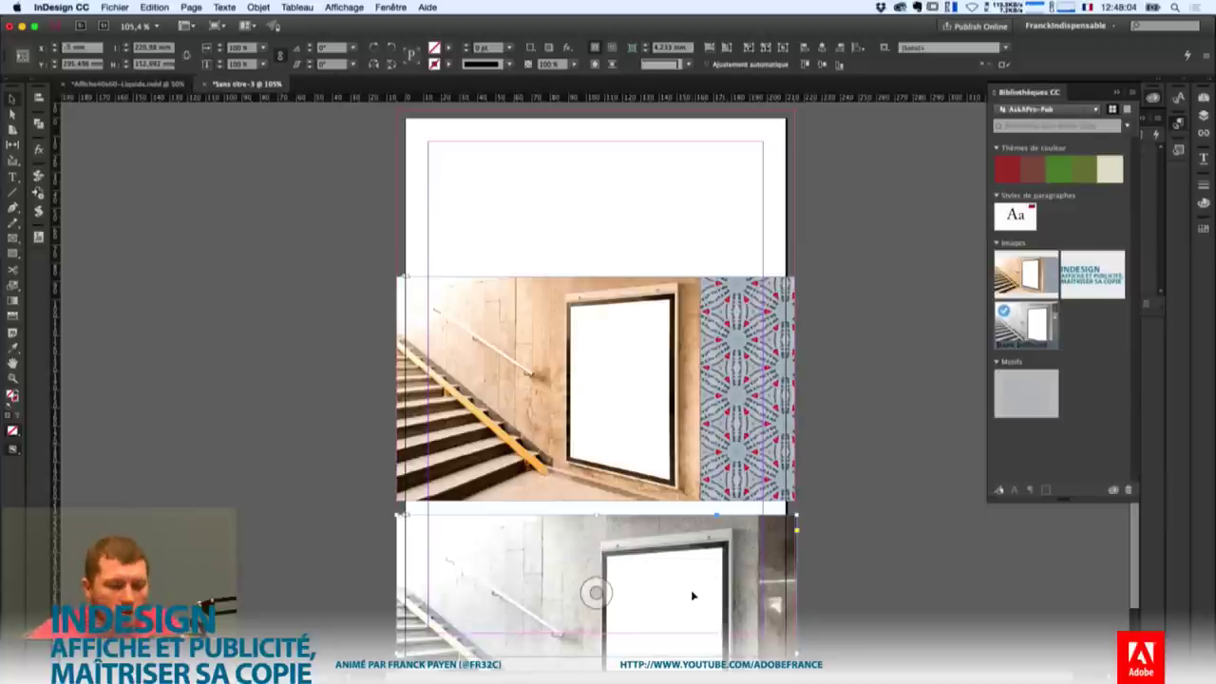
pyautogui.press('super+z')
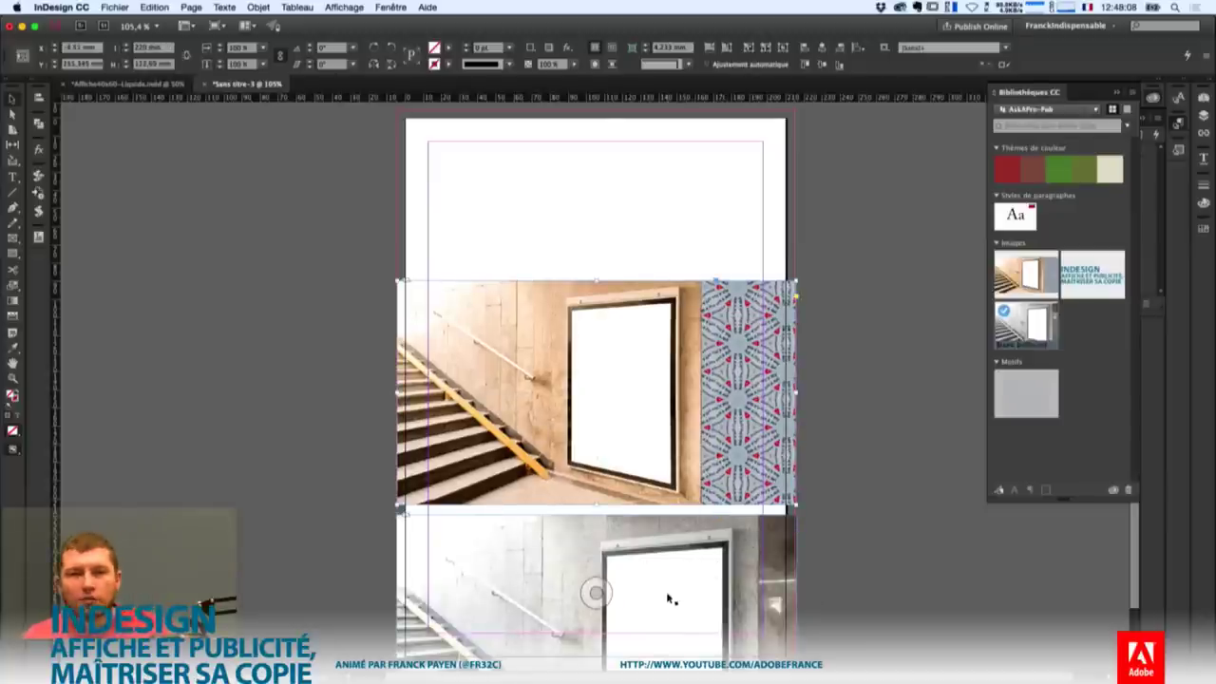
pyautogui.press('super+z')
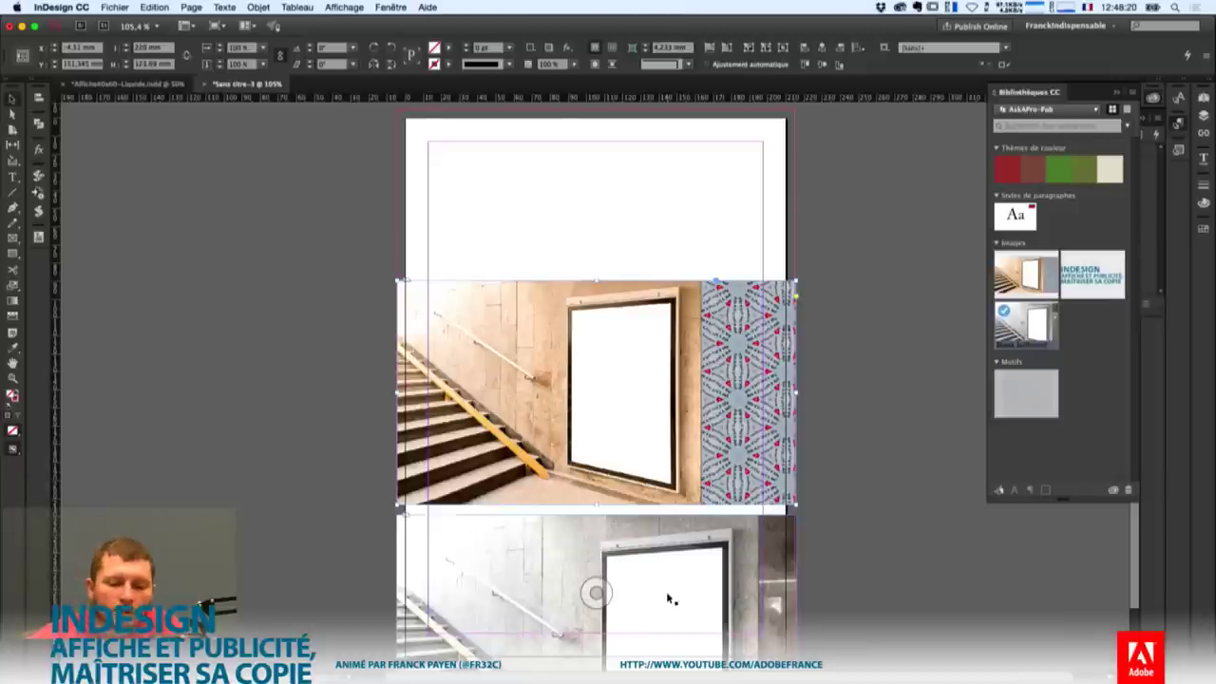
pyautogui.moveTo(717, 361); pyautogui.dragTo(738, 260)
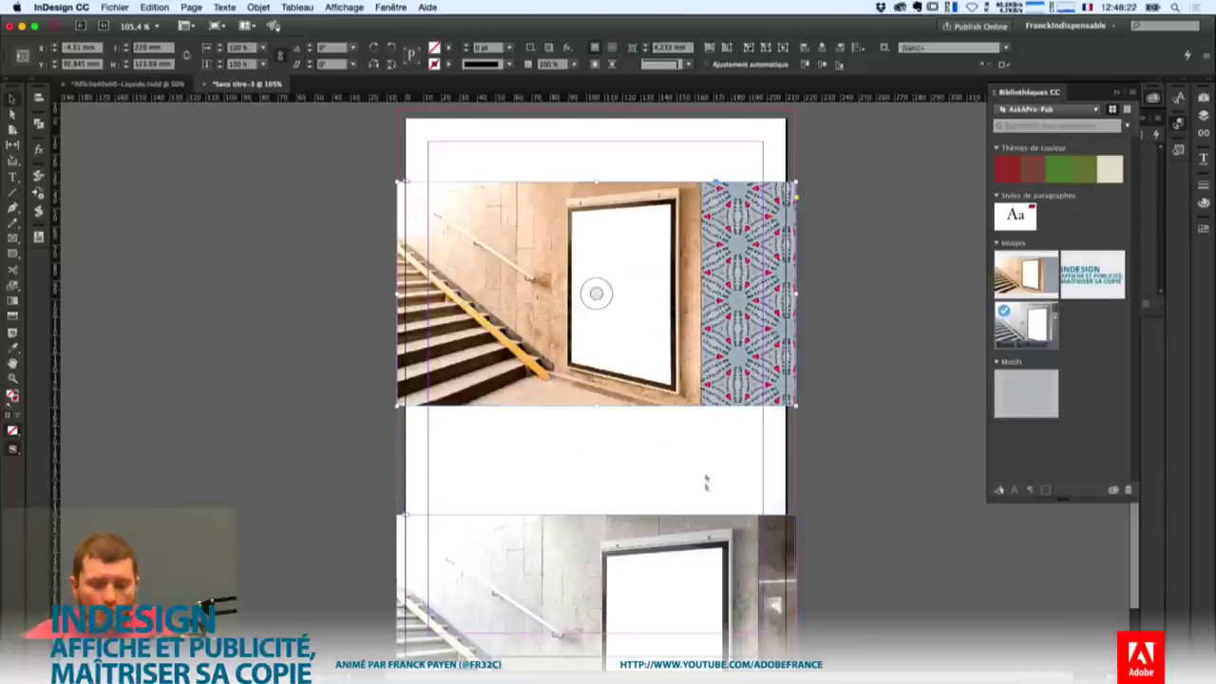
pyautogui.moveTo(706, 483); pyautogui.dragTo(738, 425)
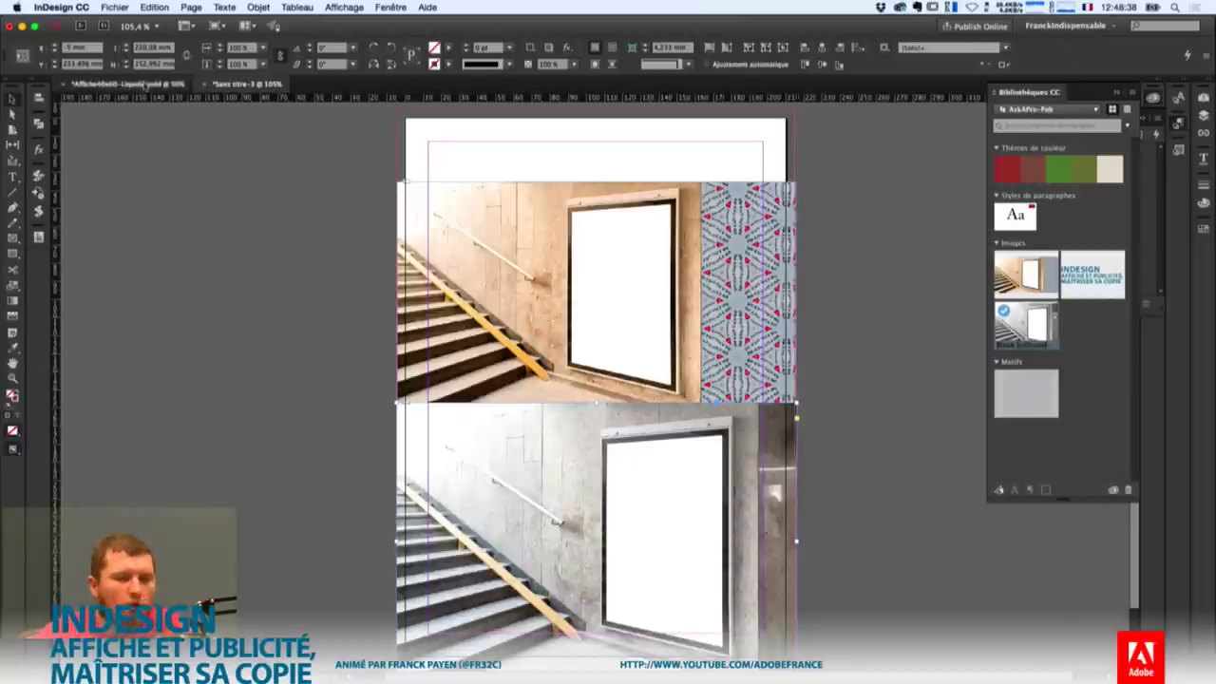
pyautogui.click(122, 84)
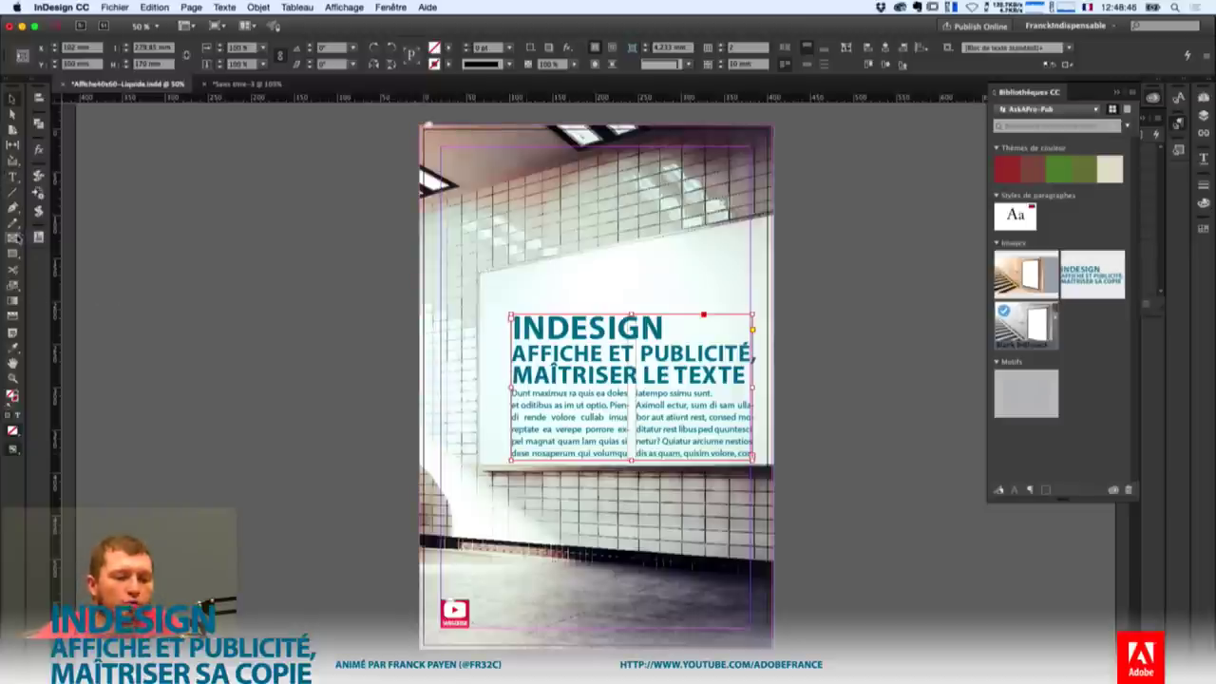
# At 100% zoom, type Bureau Paris, Bureau Ailleurs and Bureau Là Bas in a frame beside the Subscribe logo.
pyautogui.click(14, 178)
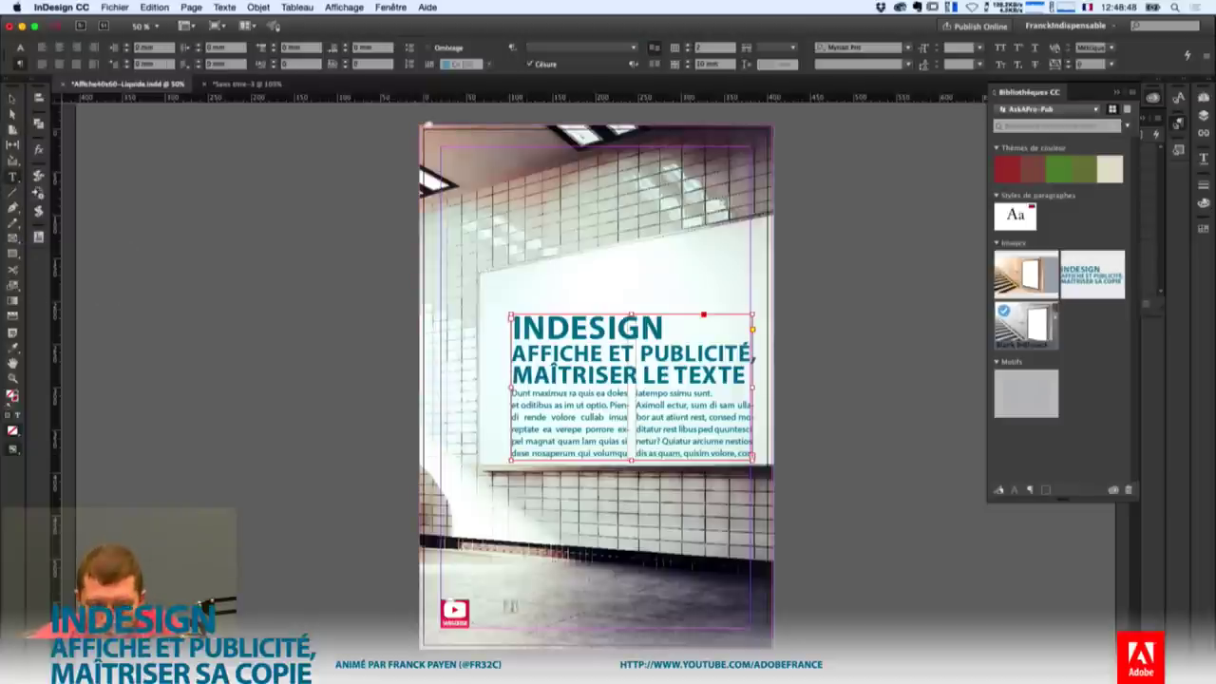
pyautogui.press('super+1')
pyautogui.scroll(-5, 483, 603)
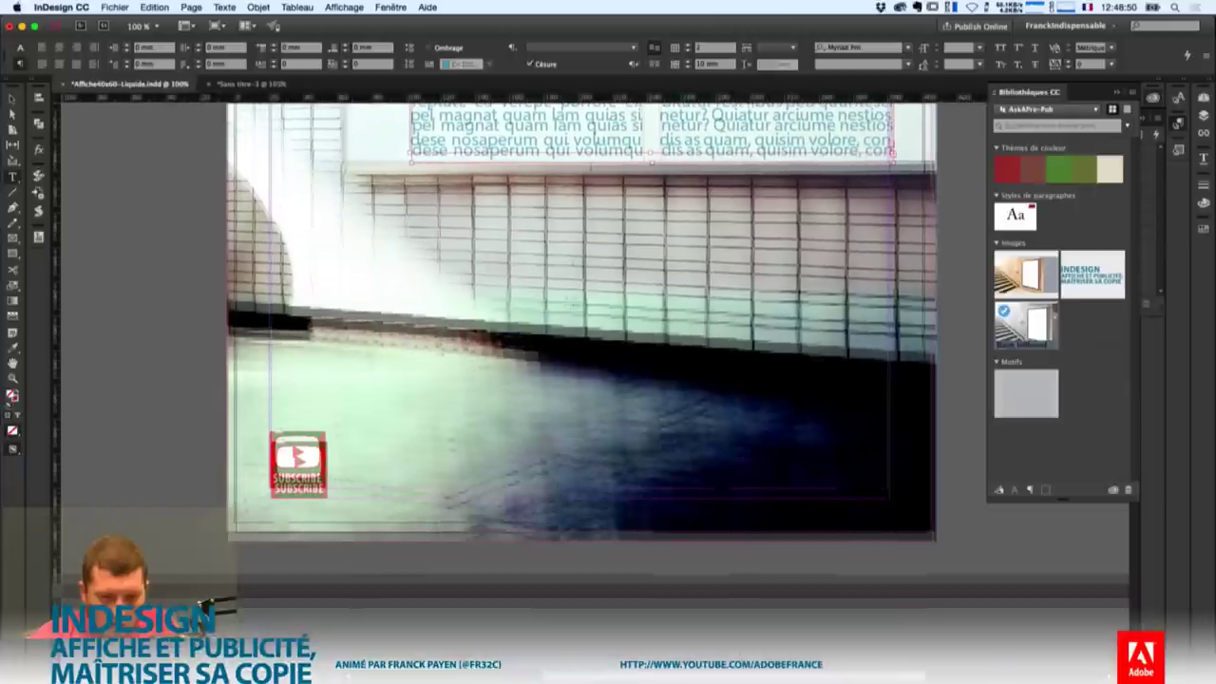
pyautogui.moveTo(347, 432); pyautogui.dragTo(885, 491)
pyautogui.write('Sui')
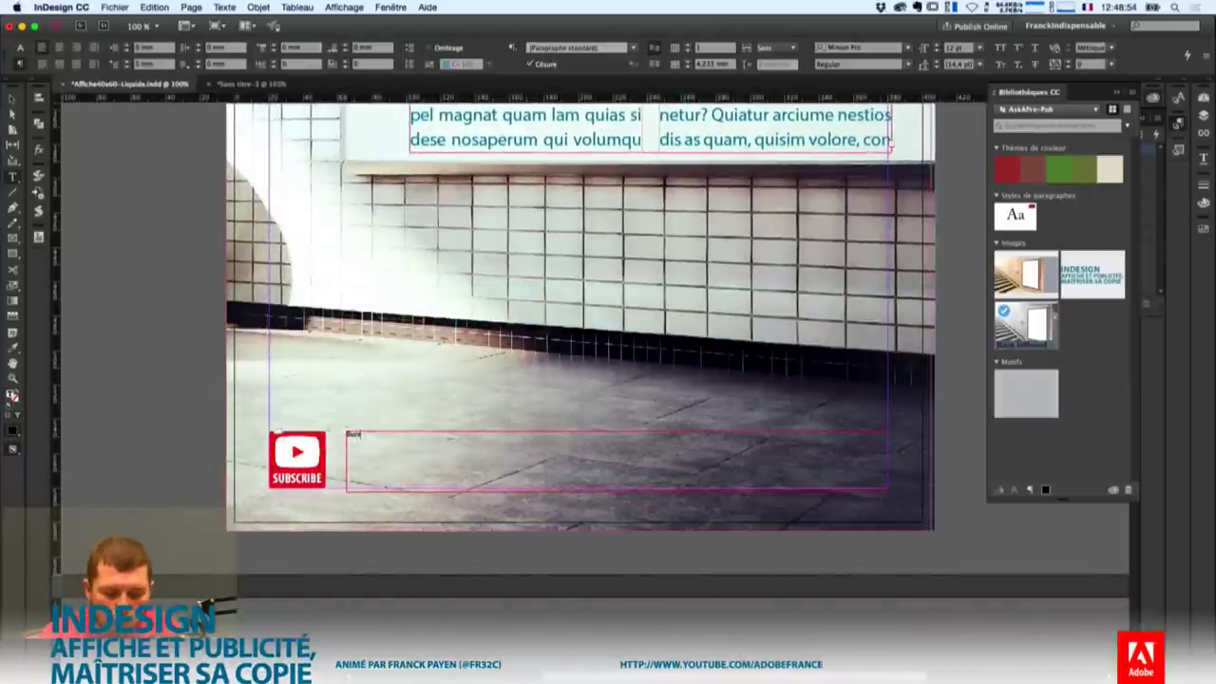
pyautogui.write('vez notre')
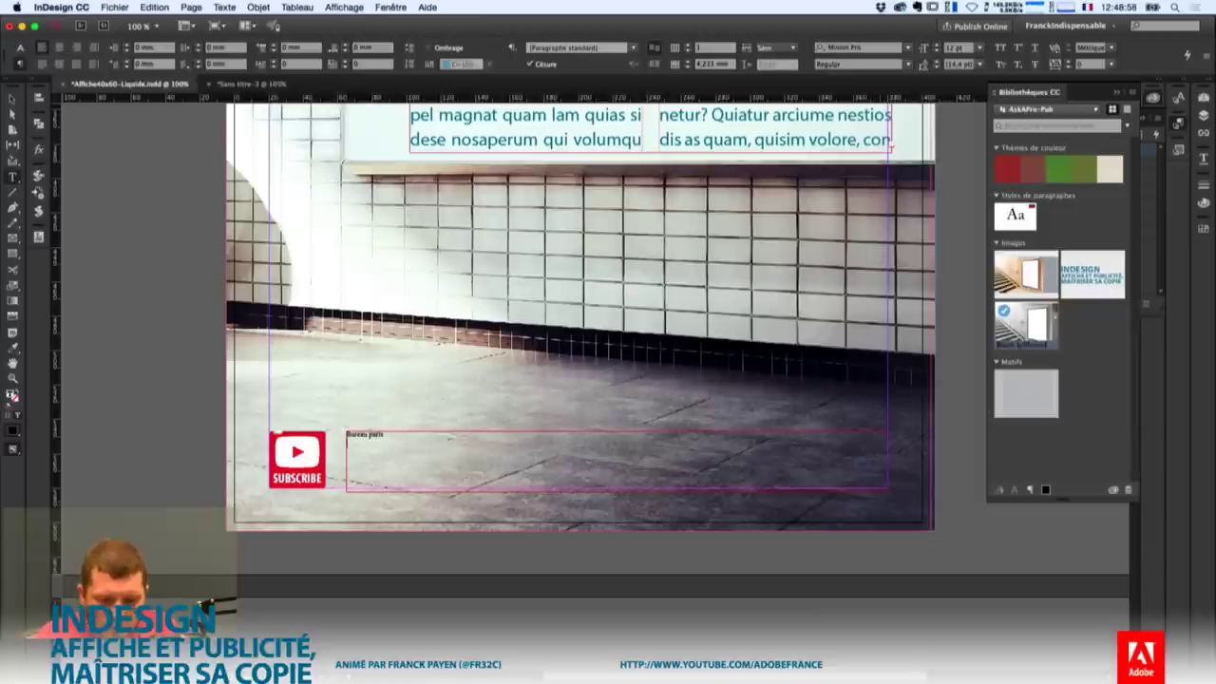
pyautogui.press('Return')
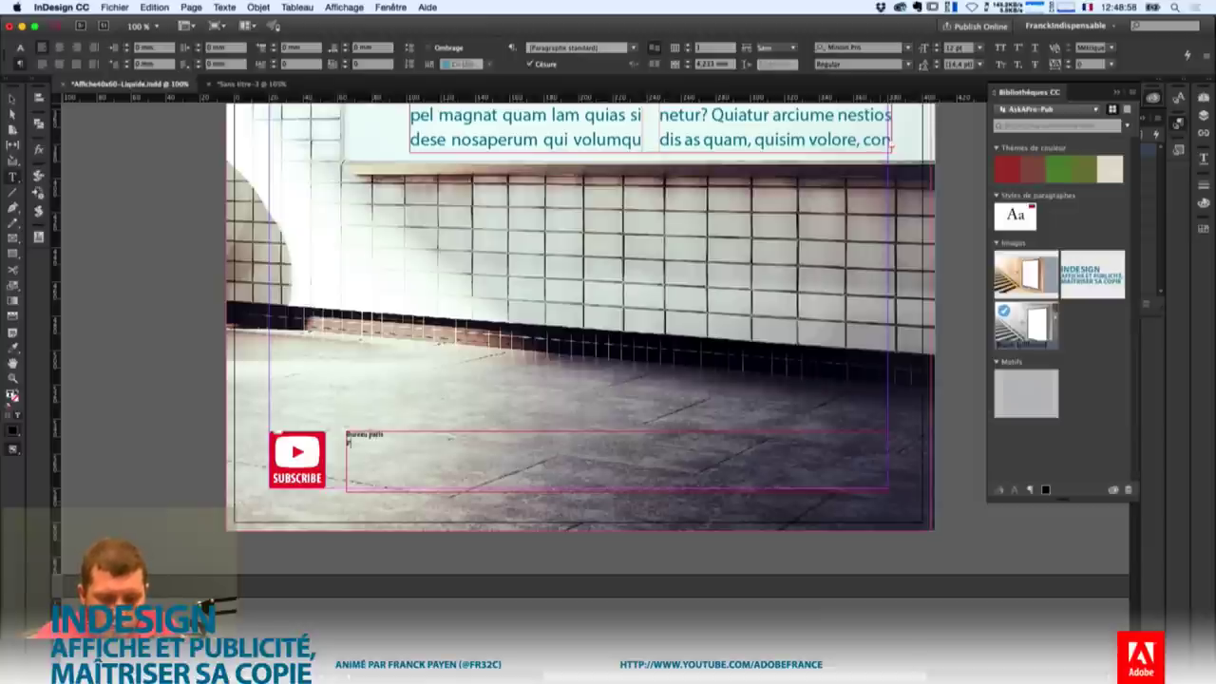
pyautogui.write('chaîne Y')
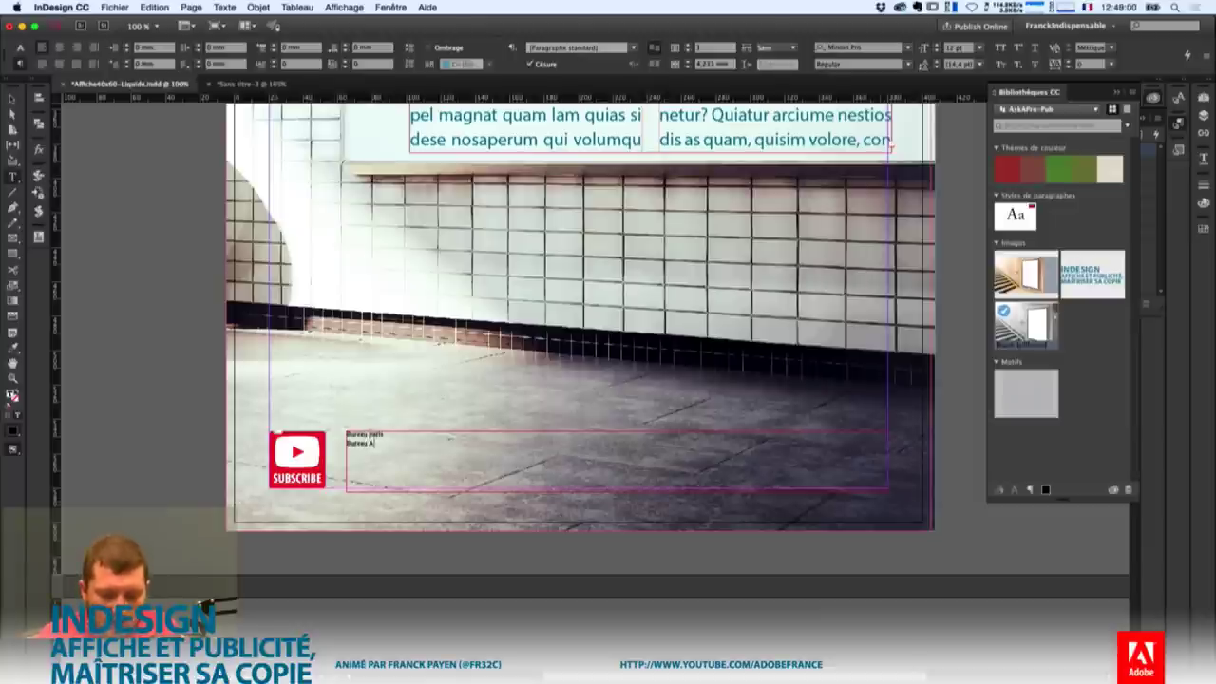
pyautogui.write('ou')
pyautogui.press('Return')
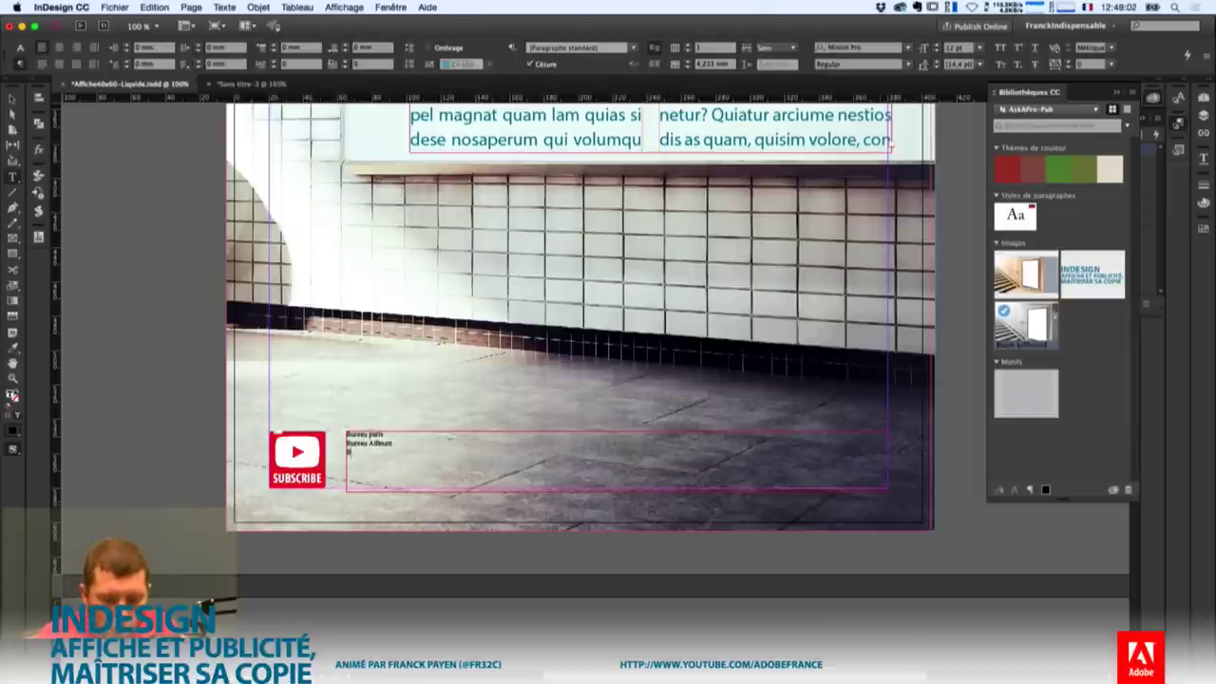
pyautogui.write('Bureau Là ba')
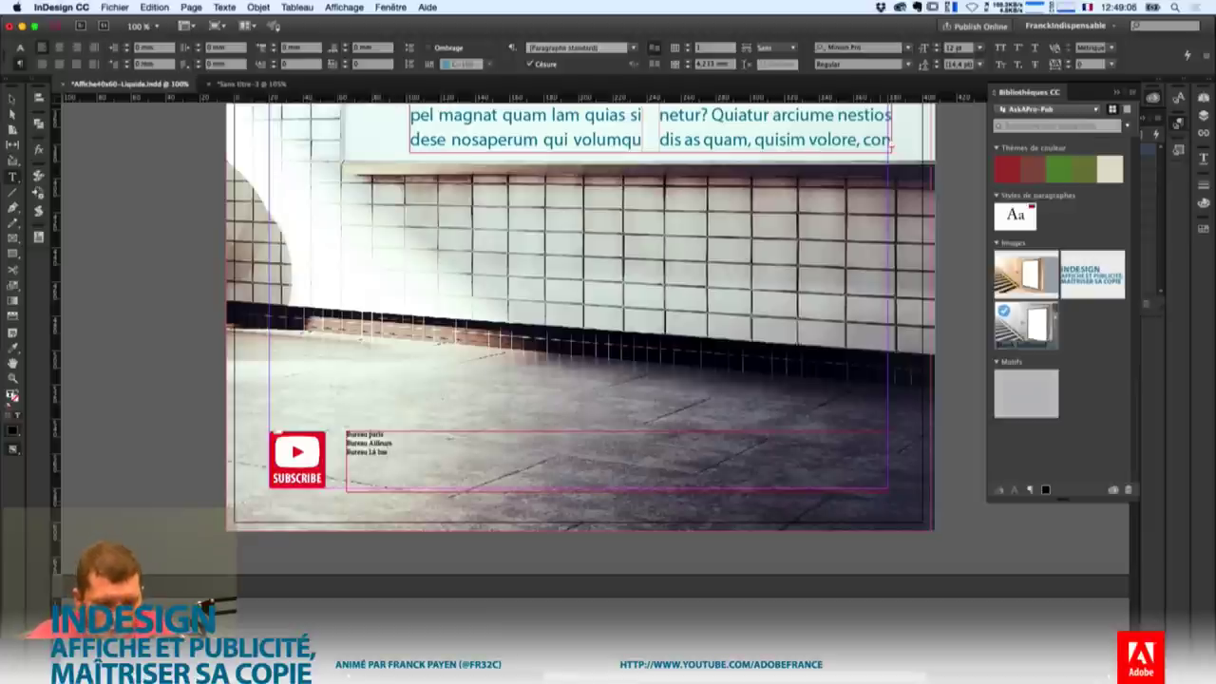
pyautogui.write('s')
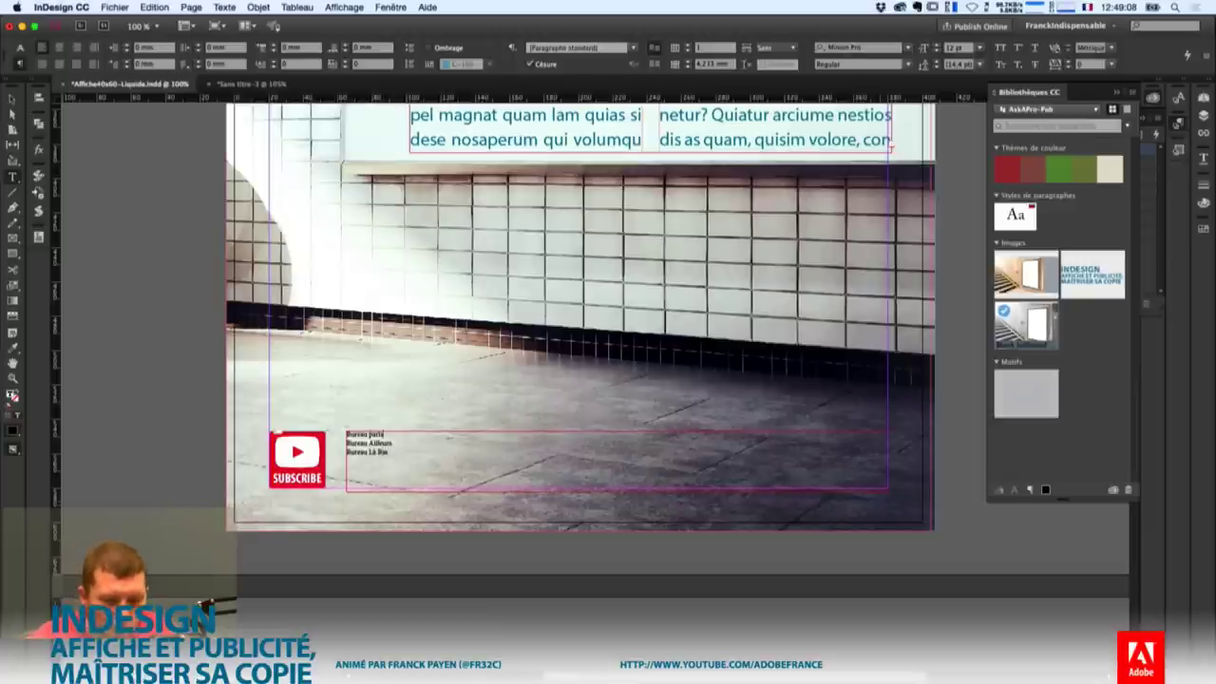
pyautogui.write('P')
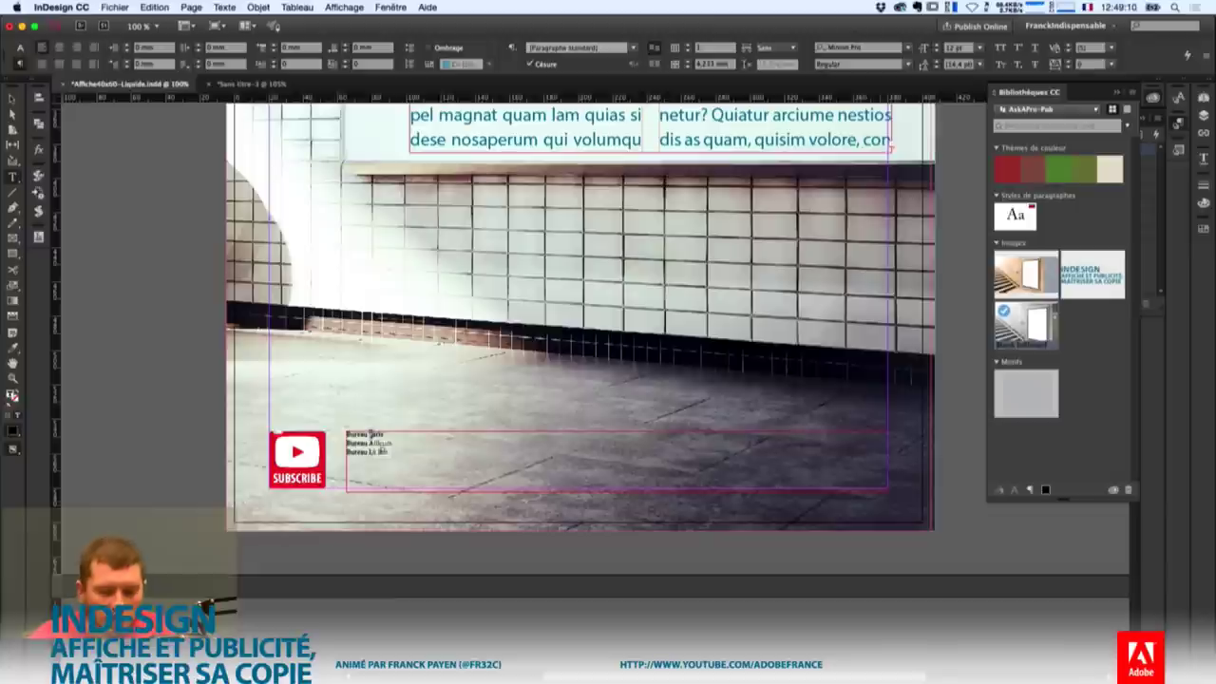
pyautogui.press('super+a')
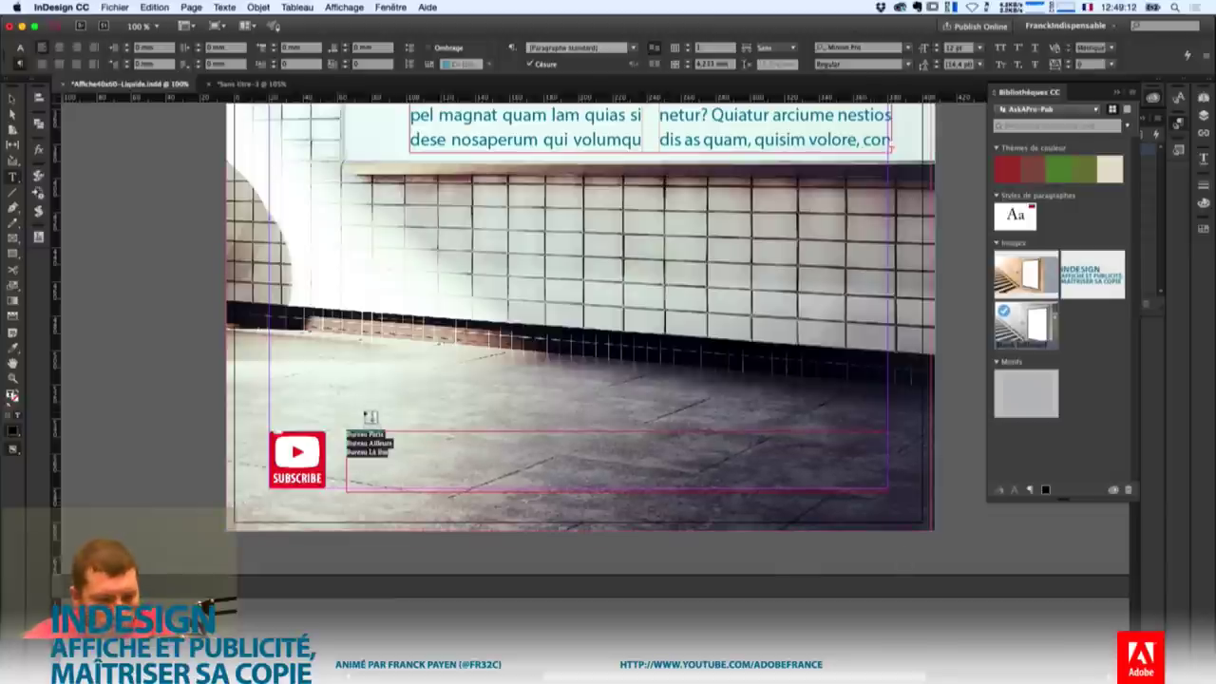
# Apply the Corps paragraph style to the office lines, make the frame taller and split it into columns.
pyautogui.click(1178, 125)
pyautogui.click(1054, 191)
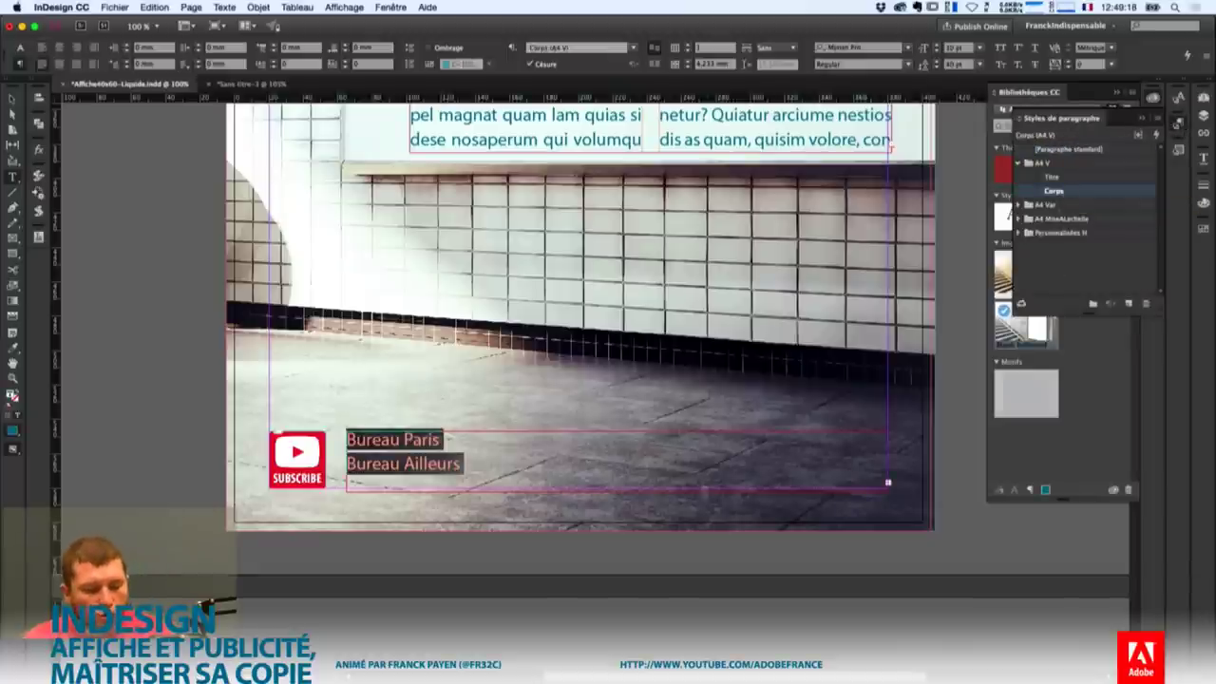
pyautogui.press('Escape')
pyautogui.moveTo(617, 492); pyautogui.dragTo(618, 534)
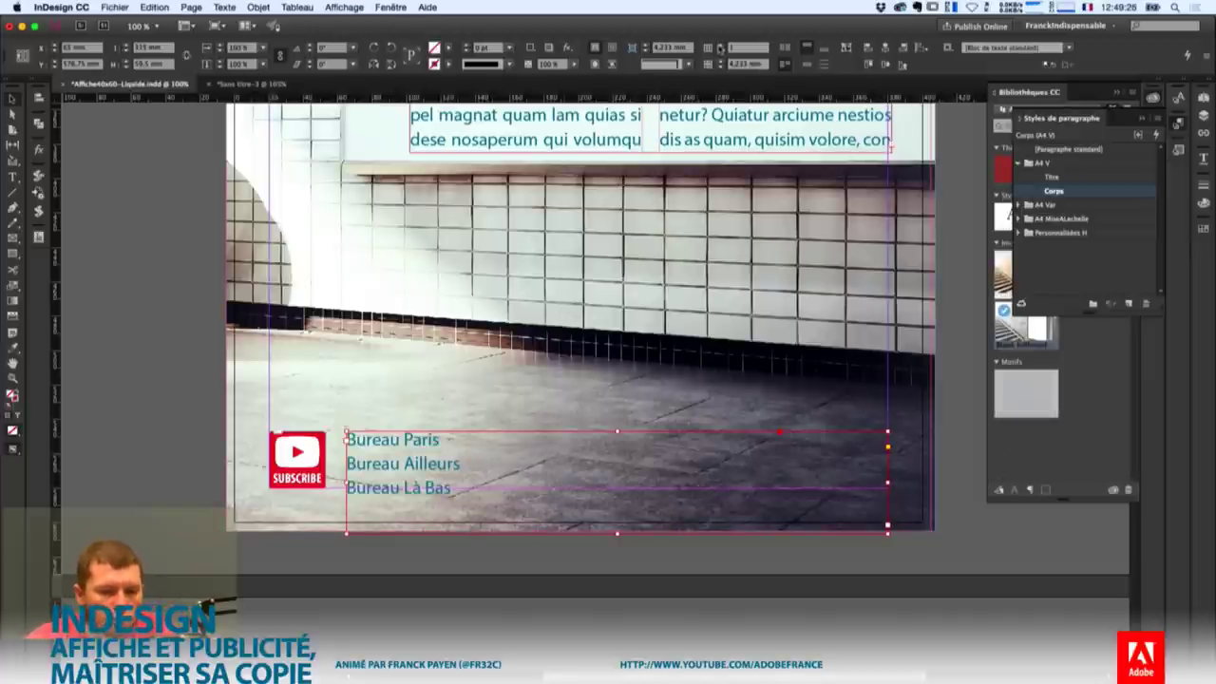
pyautogui.click(714, 45)
pyautogui.click(714, 44)
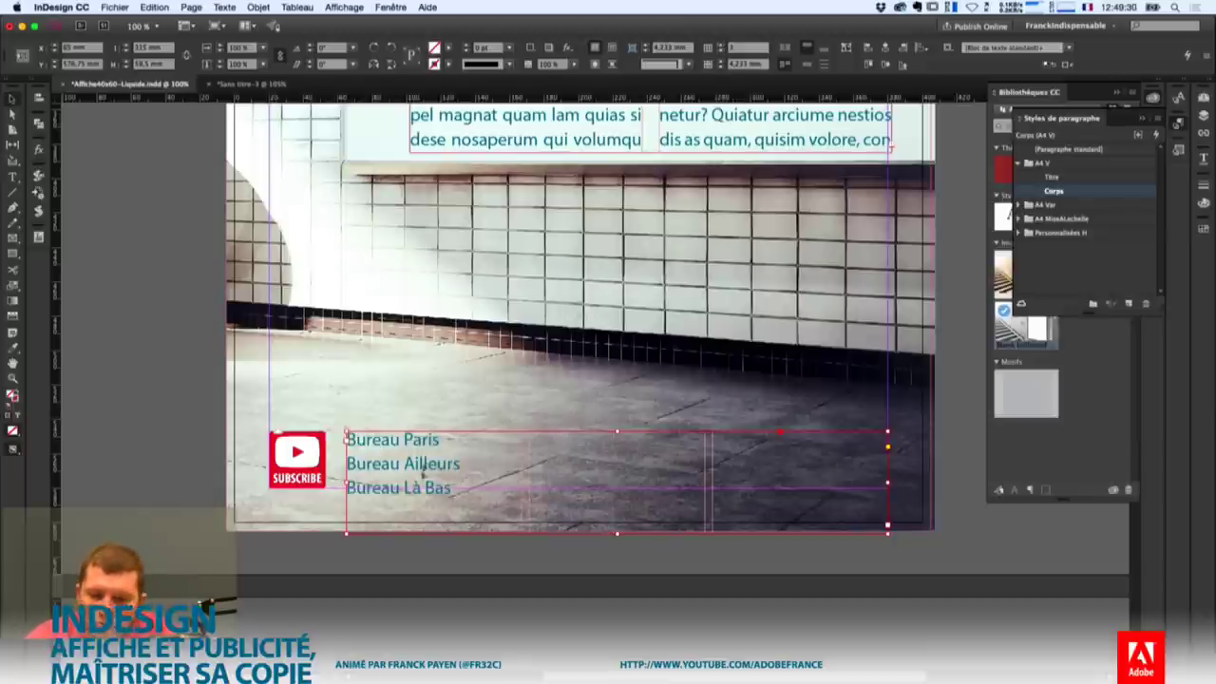
# Add 'Adresse' and 'ville' lines beneath Bureau Paris.
pyautogui.doubleClick(451, 450)
pyautogui.press('Return')
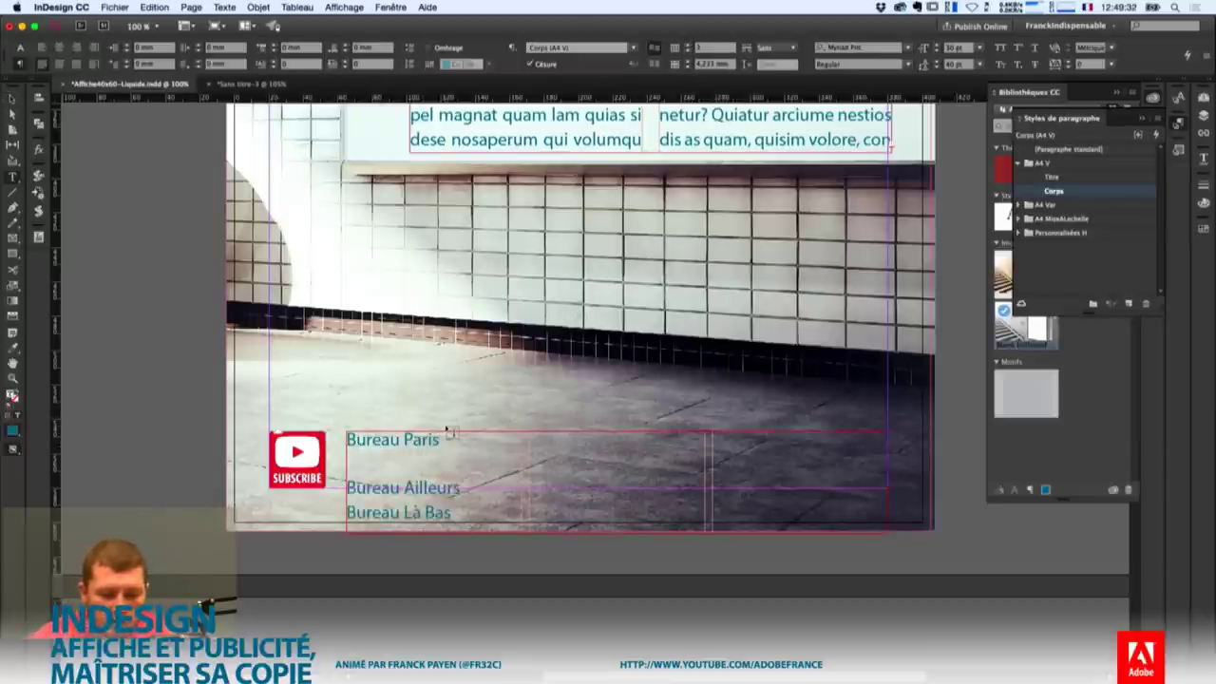
pyautogui.write('Adresse')
pyautogui.press('Return')
pyautogui.write('ville')
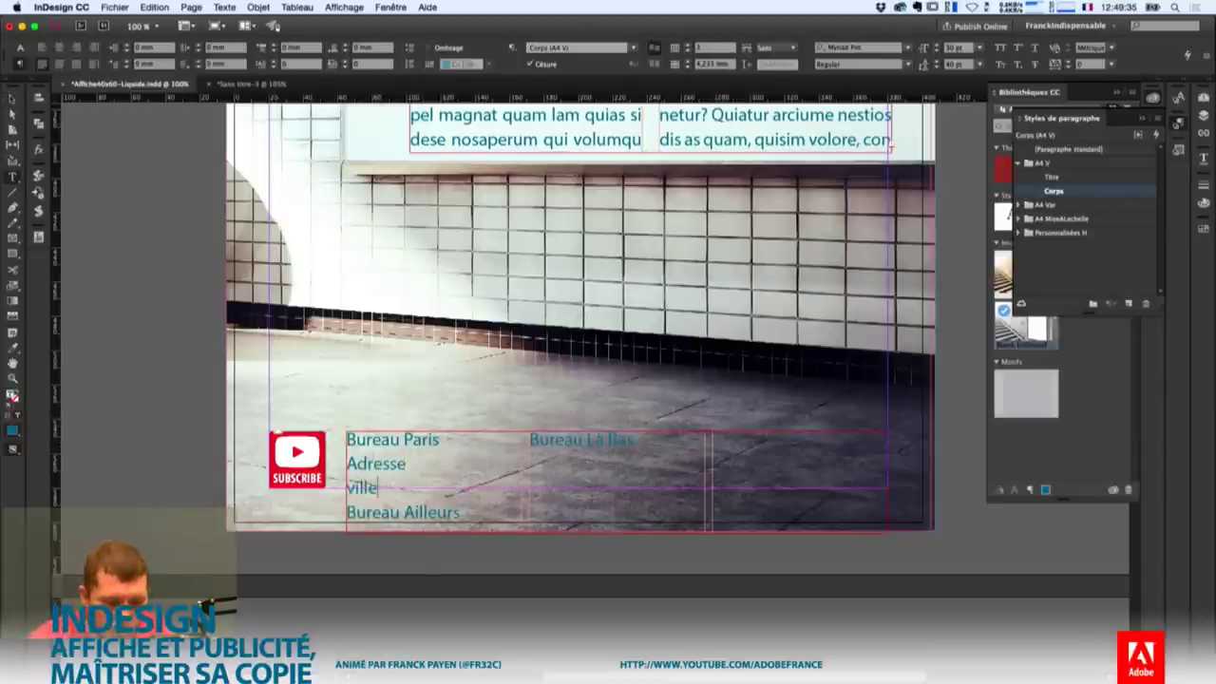
pyautogui.hotkey('shift', 'Up')
pyautogui.hotkey('shift', 'Home')
pyautogui.press('Right')
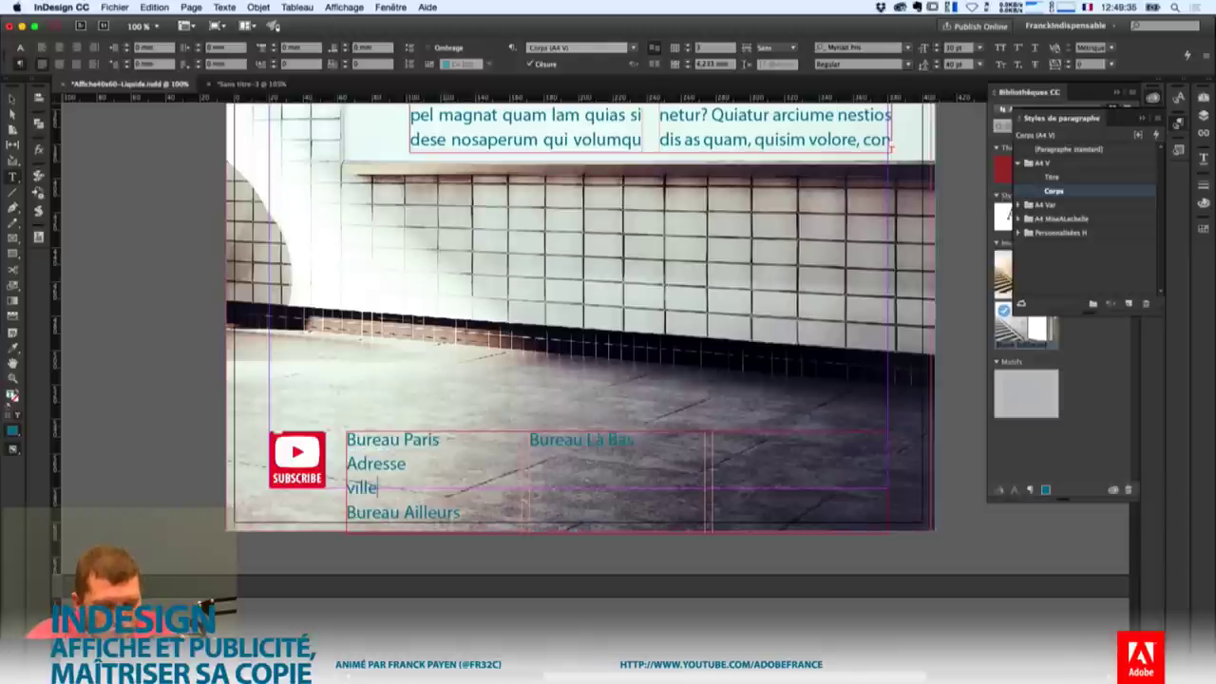
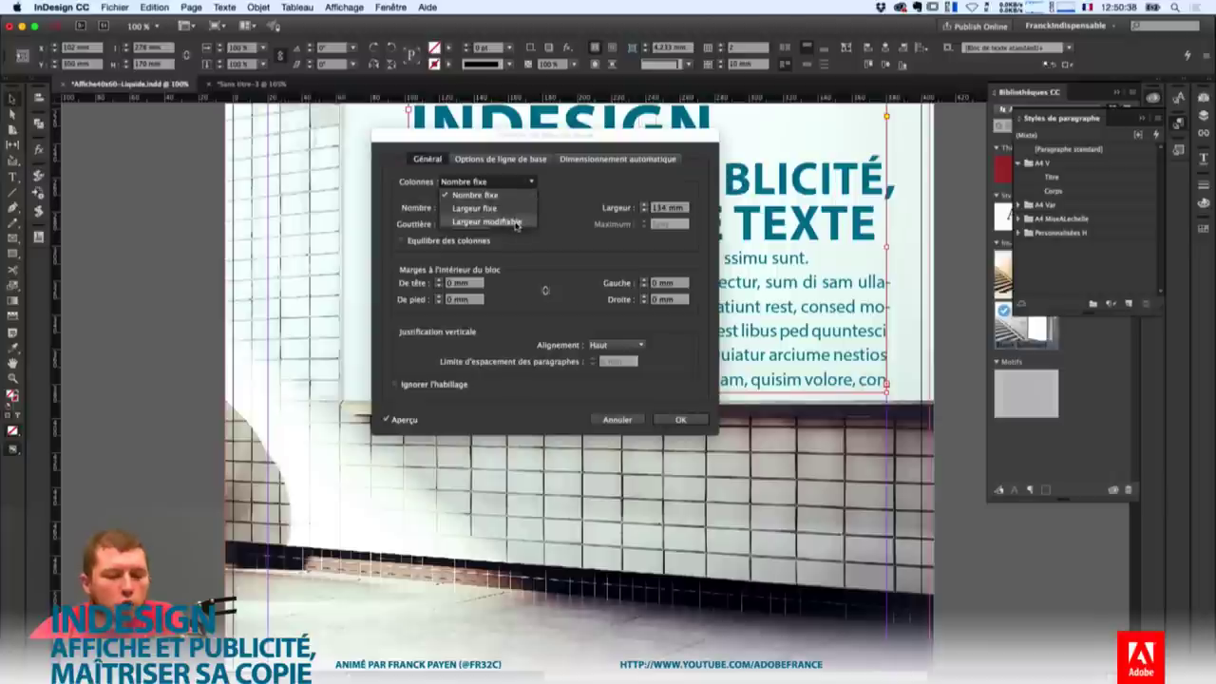
# Switch the columns to flexible width, previewing column maximums of 120 mm and 110 mm.
pyautogui.click(517, 221)
pyautogui.moveTo(614, 143); pyautogui.dragTo(596, 380)
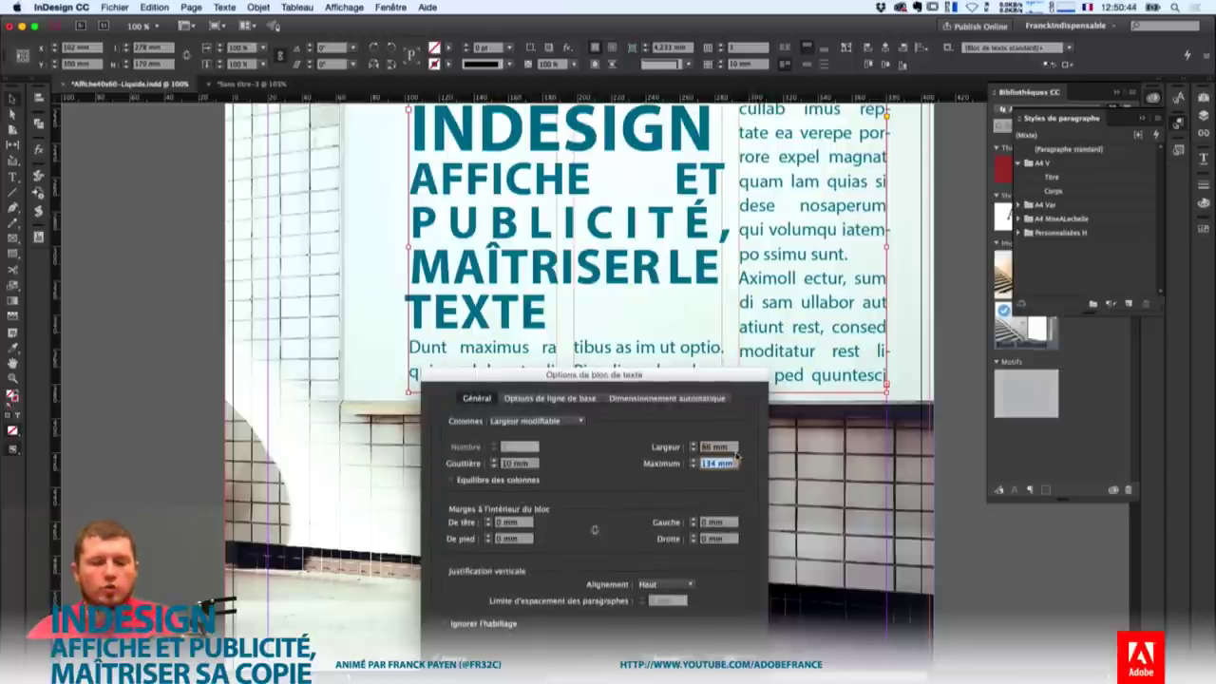
pyautogui.write('120')
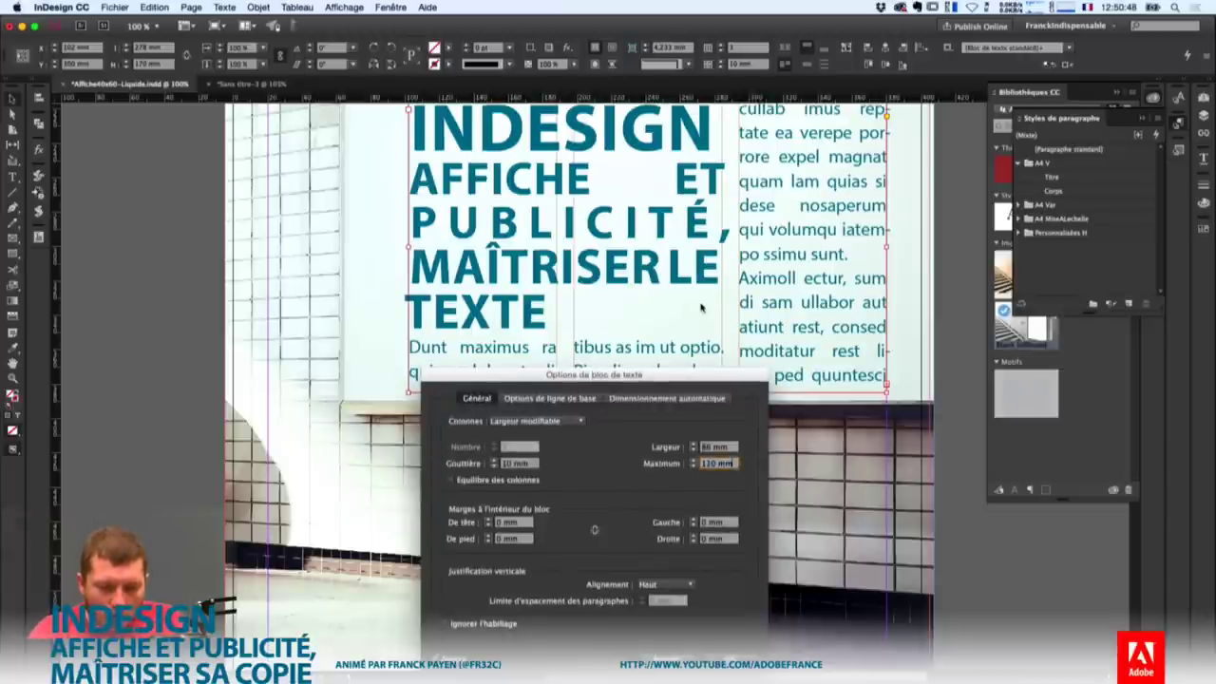
pyautogui.hotkey('shift', 'Tab')
pyautogui.press('Tab')
pyautogui.write('110')
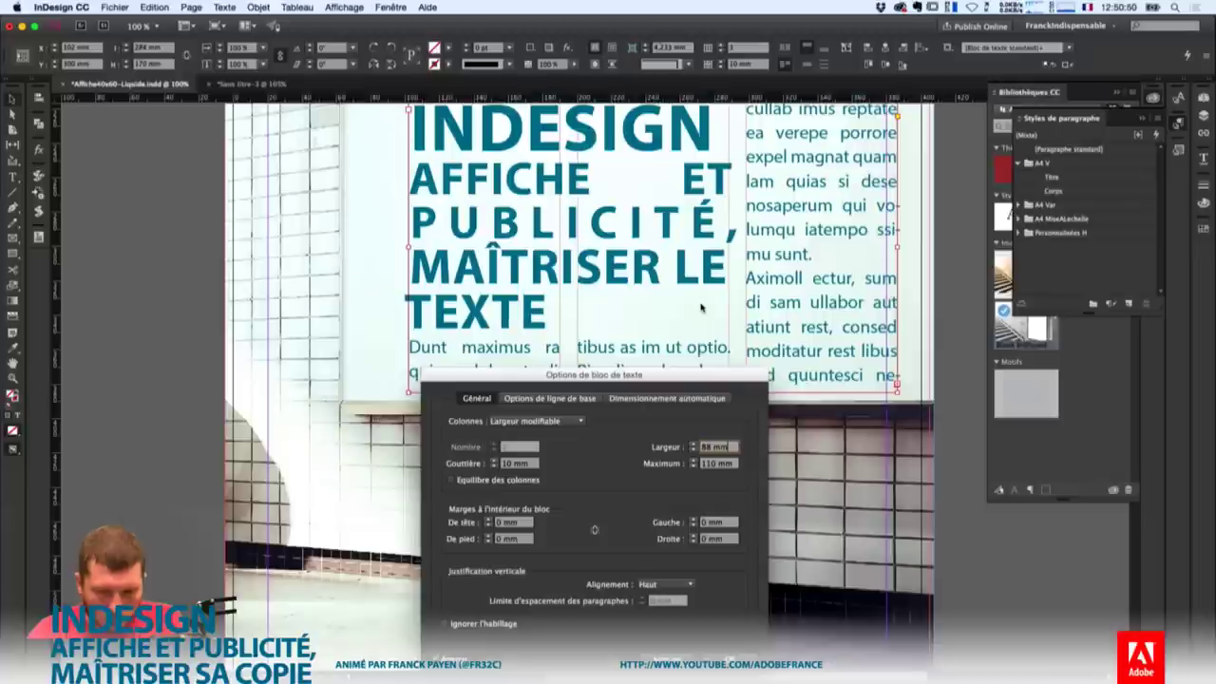
pyautogui.hotkey('shift', 'Tab')
# Settle on a 90 mm column width with a 120 mm maximum and accept.
pyautogui.press('Up')
pyautogui.press('Up')
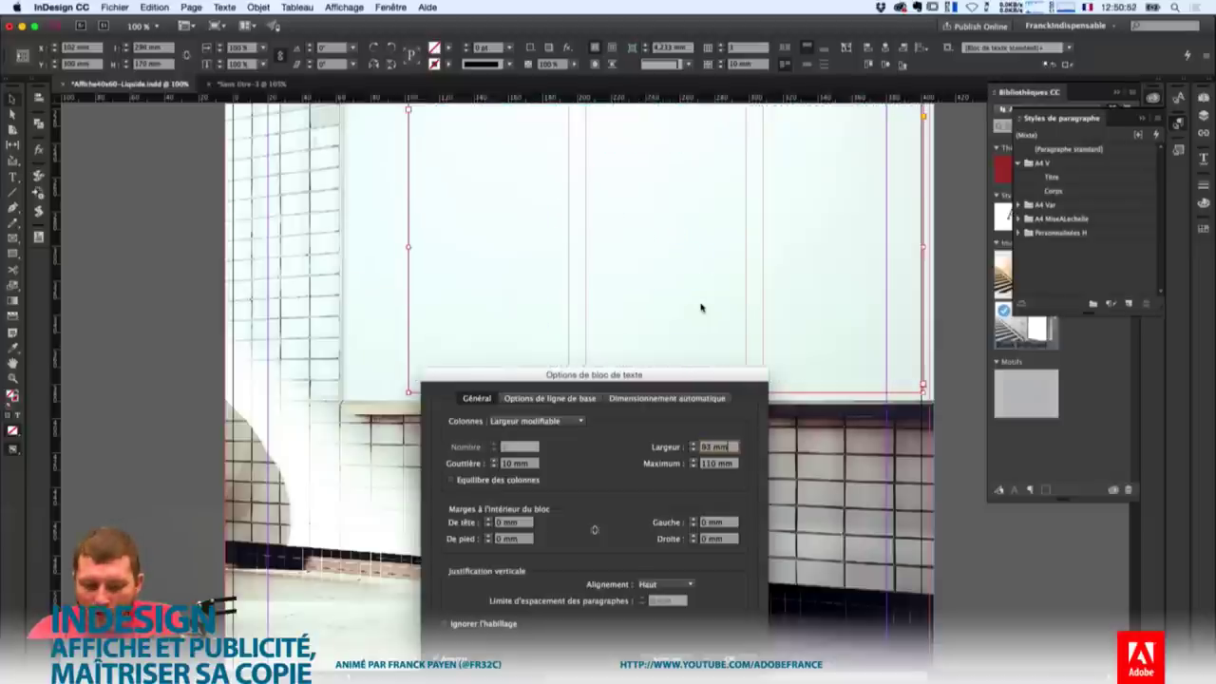
pyautogui.press('Tab')
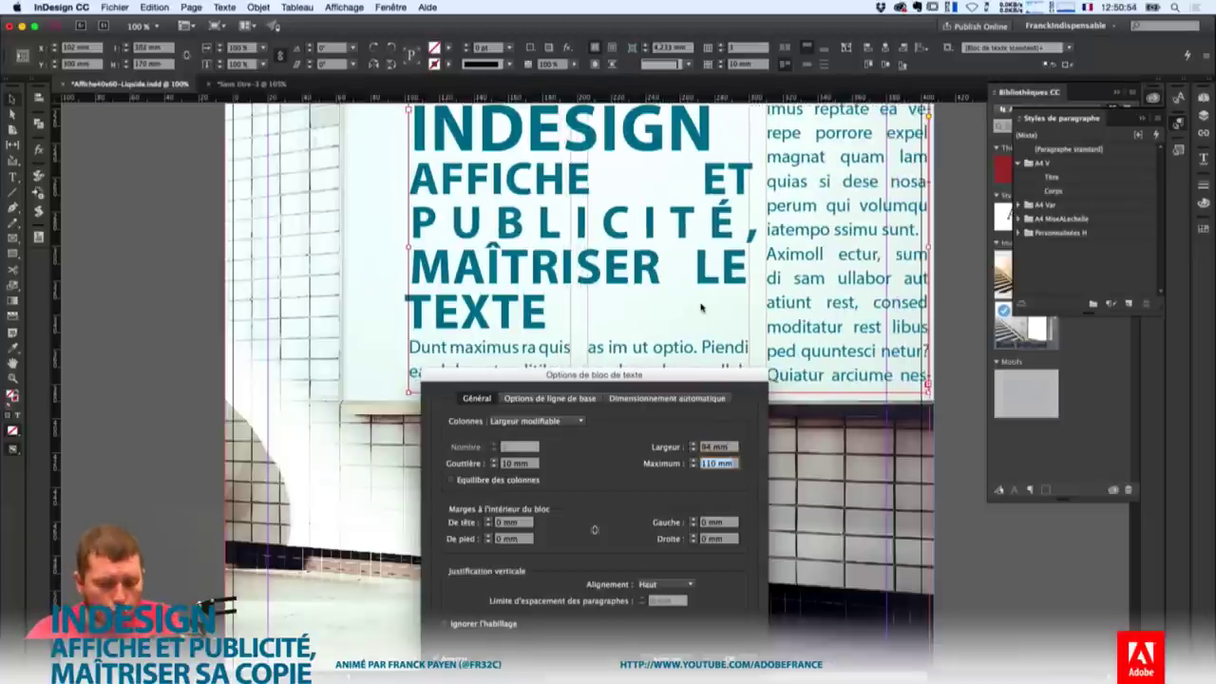
pyautogui.hotkey('shift', 'Up')
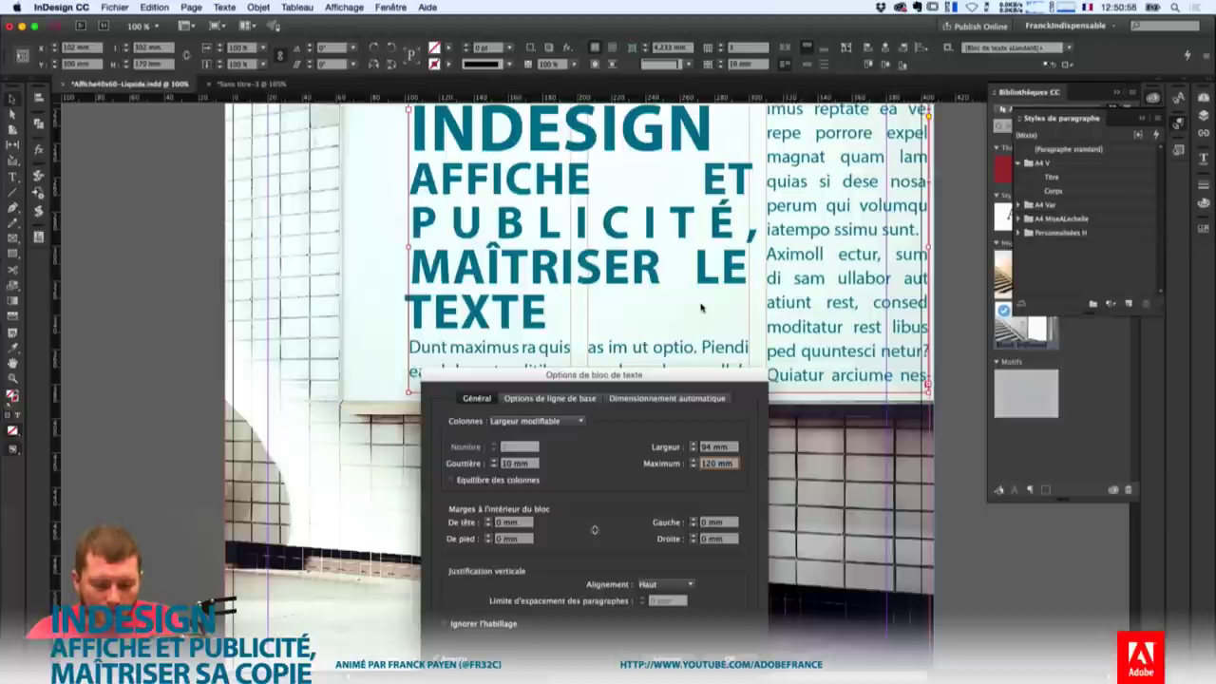
pyautogui.hotkey('shift', 'Tab')
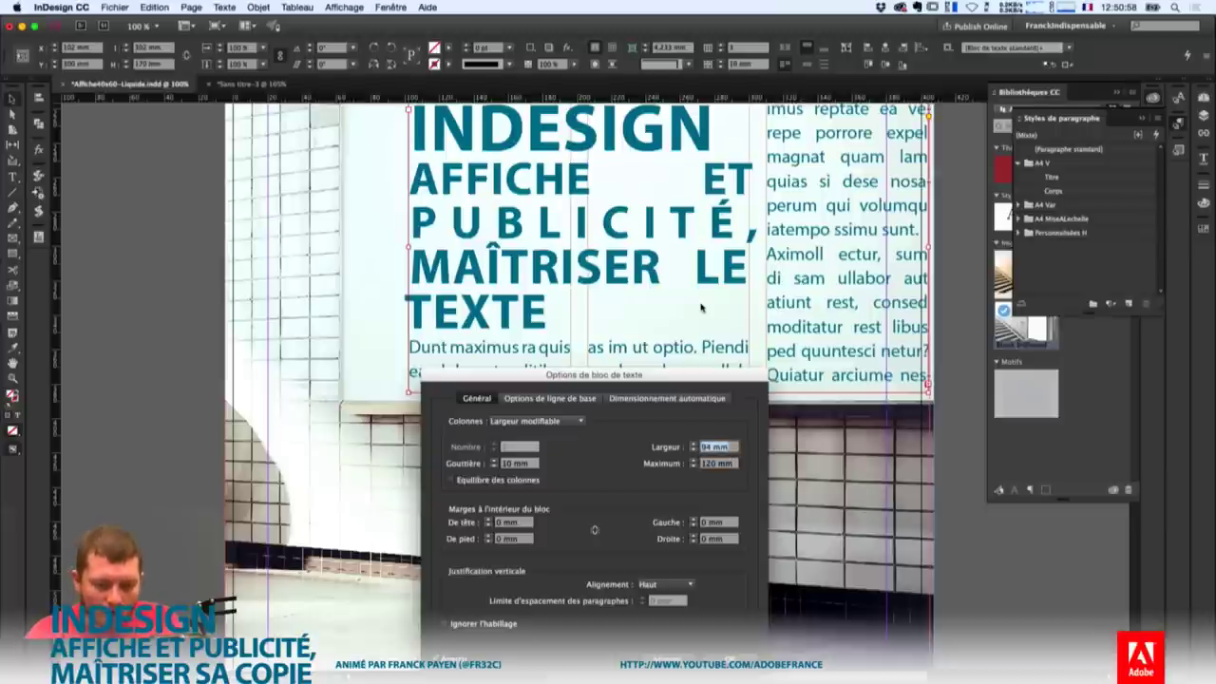
pyautogui.hotkey('shift', 'Up')
pyautogui.hotkey('shift', 'Up')
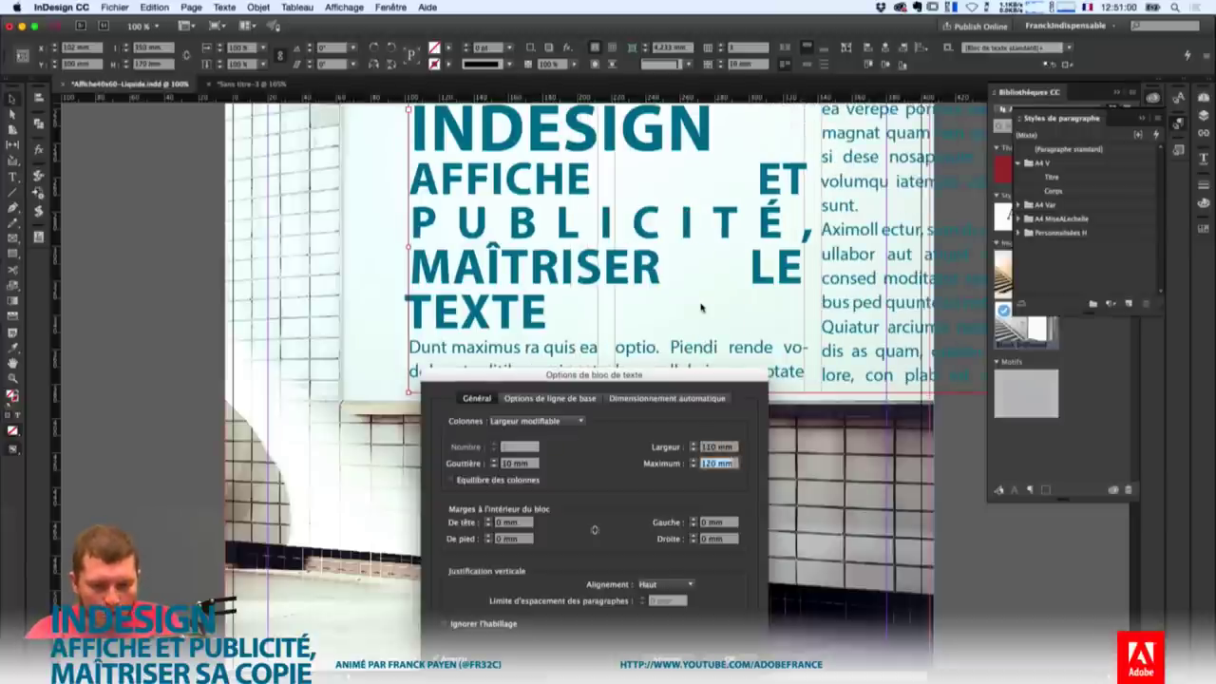
pyautogui.hotkey('shift', 'Down')
pyautogui.hotkey('shift', 'Down')
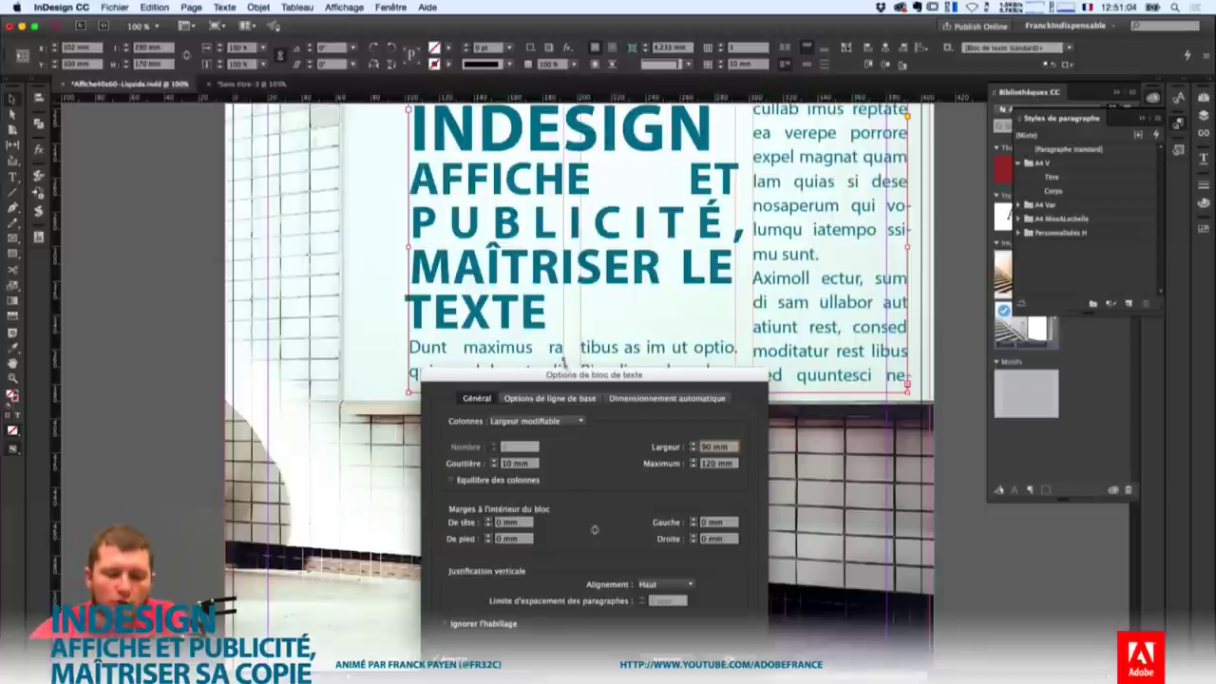
pyautogui.press('Return')
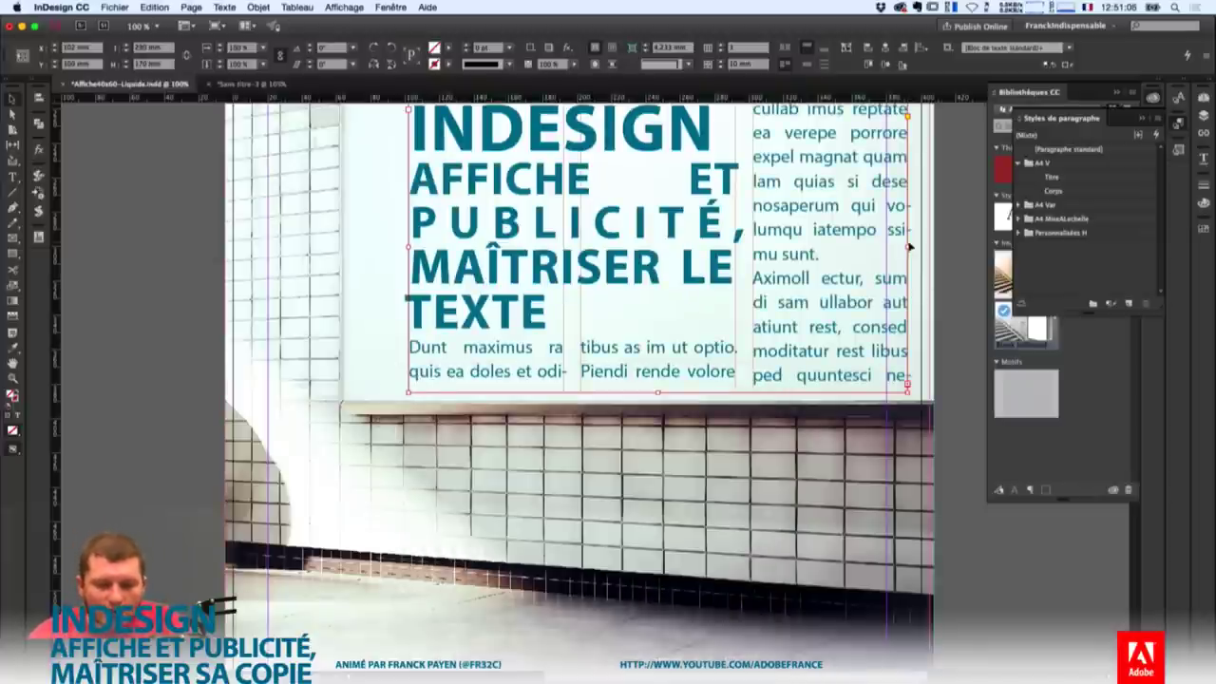
# Set 80 mm columns with a 140 mm maximum, then widen the frame and nudge it left and up.
pyautogui.moveTo(907, 247); pyautogui.dragTo(853, 245)
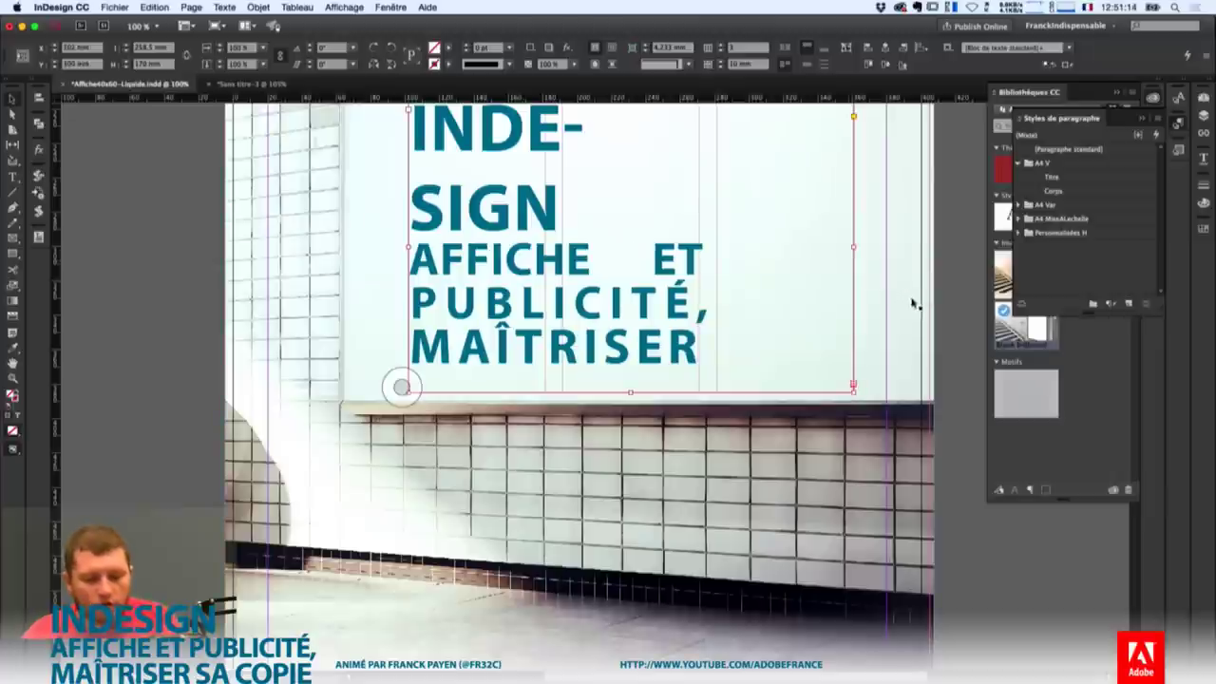
pyautogui.click(259, 7)
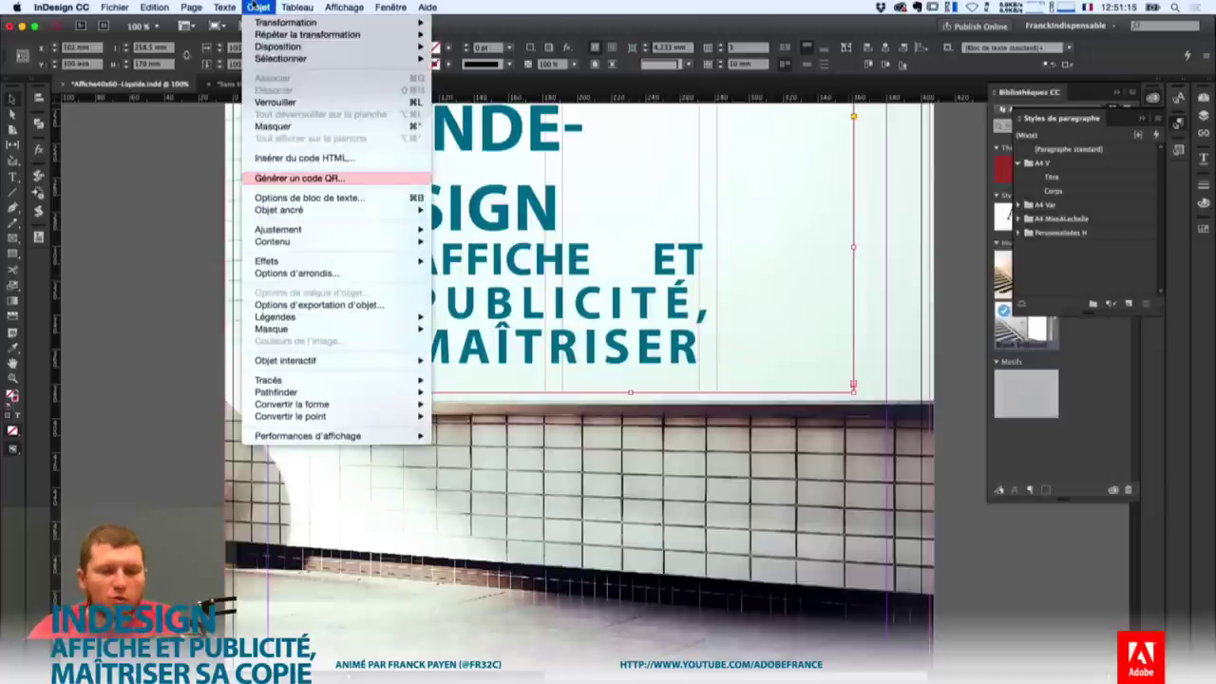
pyautogui.click(329, 198)
pyautogui.doubleClick(726, 447)
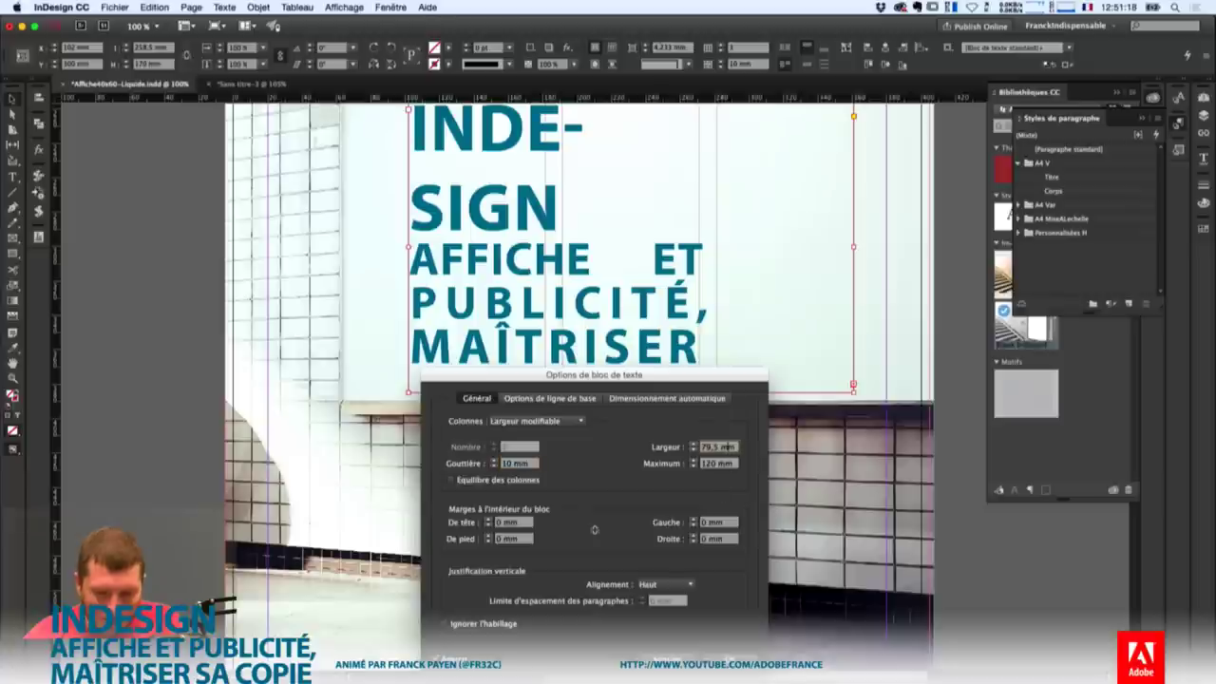
pyautogui.press('Up')
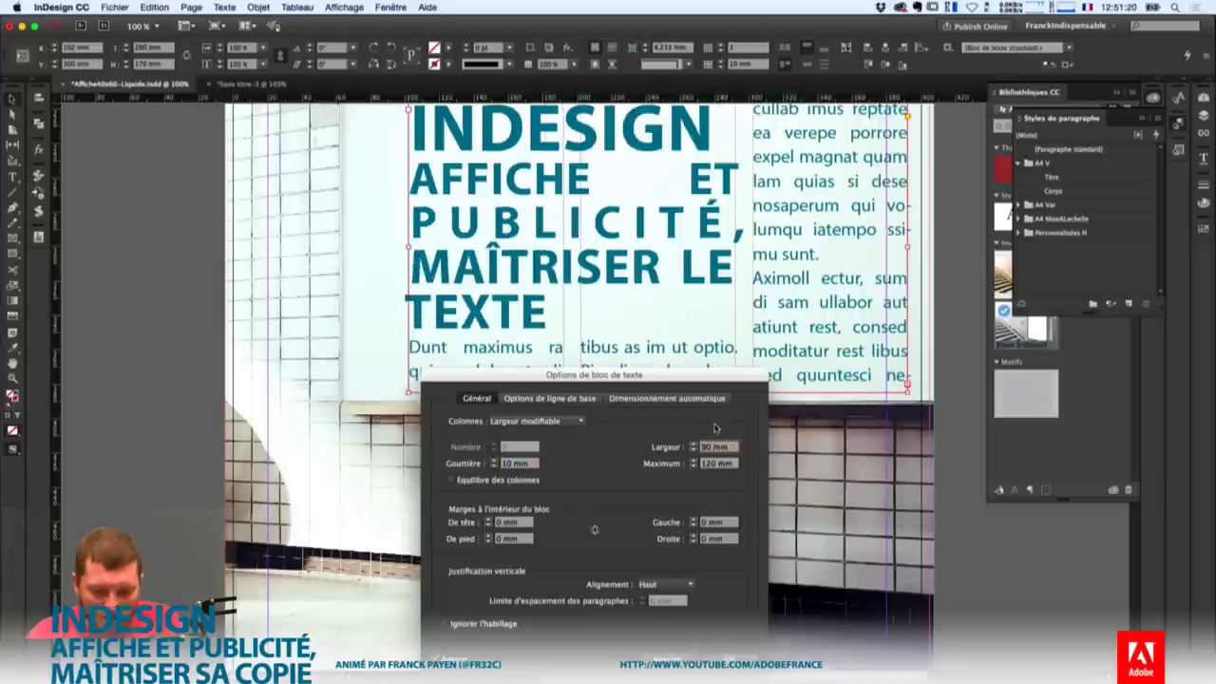
pyautogui.press('Tab')
pyautogui.hotkey('shift', 'Up')
pyautogui.hotkey('shift', 'Up')
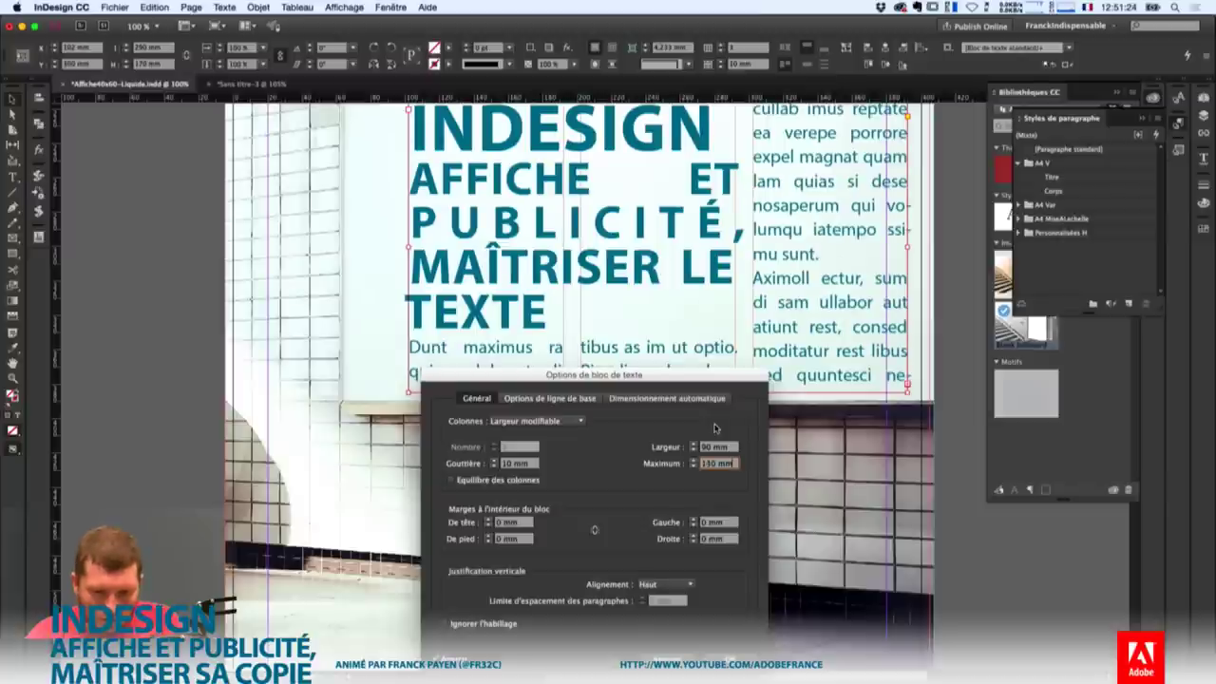
pyautogui.press('Return')
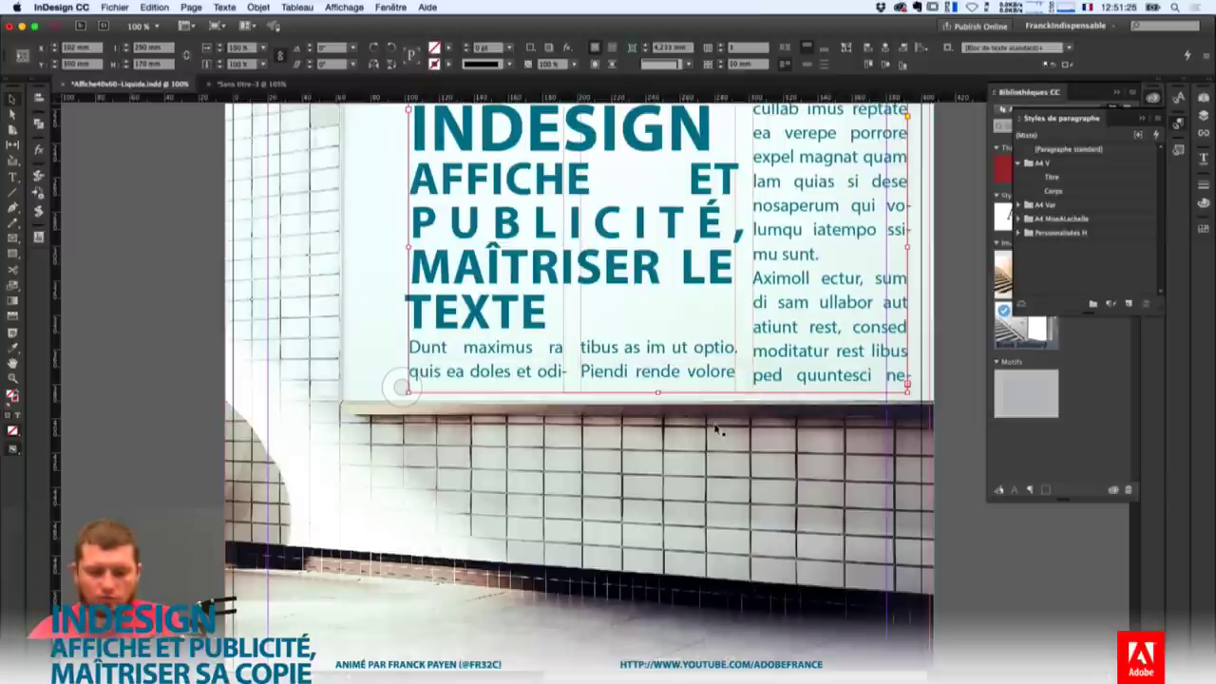
pyautogui.moveTo(907, 248); pyautogui.dragTo(1065, 266)
pyautogui.moveTo(715, 245); pyautogui.dragTo(677, 225)
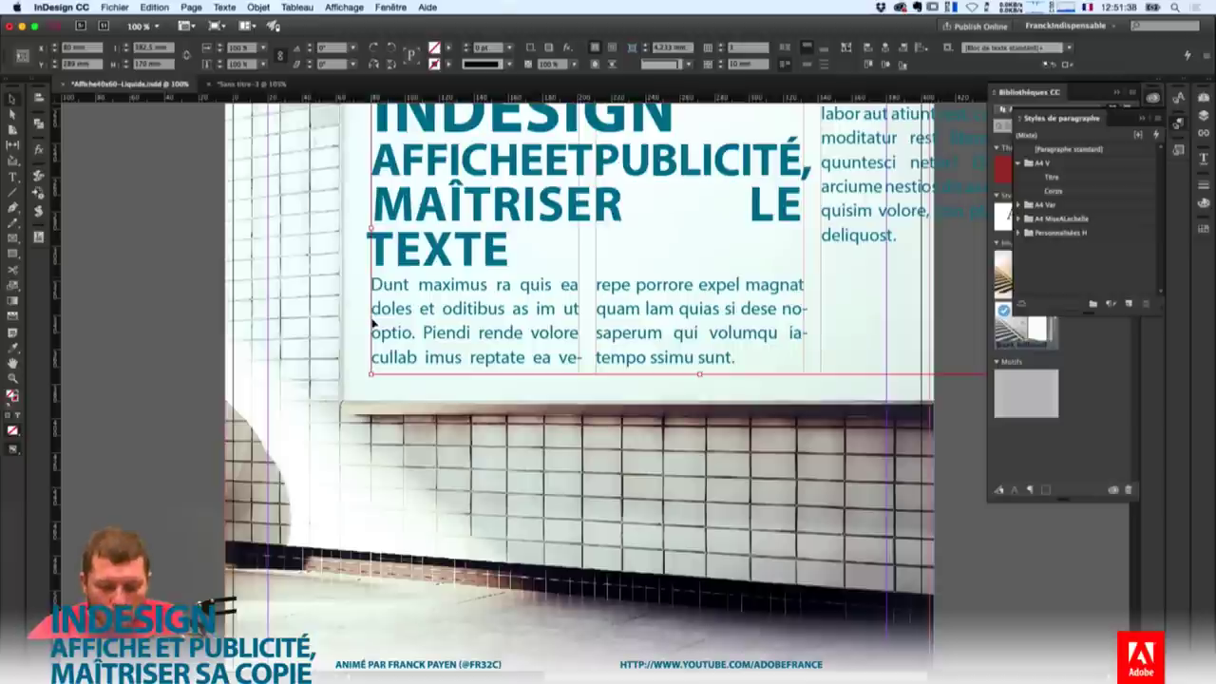
# Enter a 125 mm column width with the 140 mm maximum, then drag the frame left and down.
pyautogui.press('super+b')
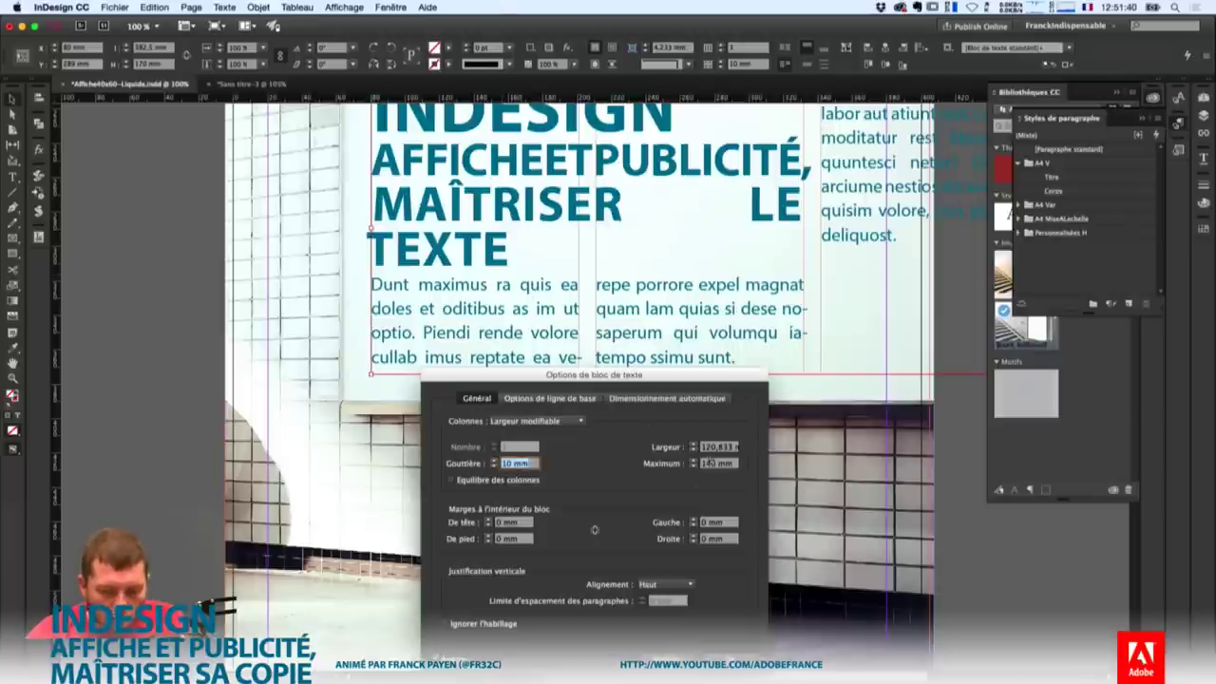
pyautogui.click(724, 447)
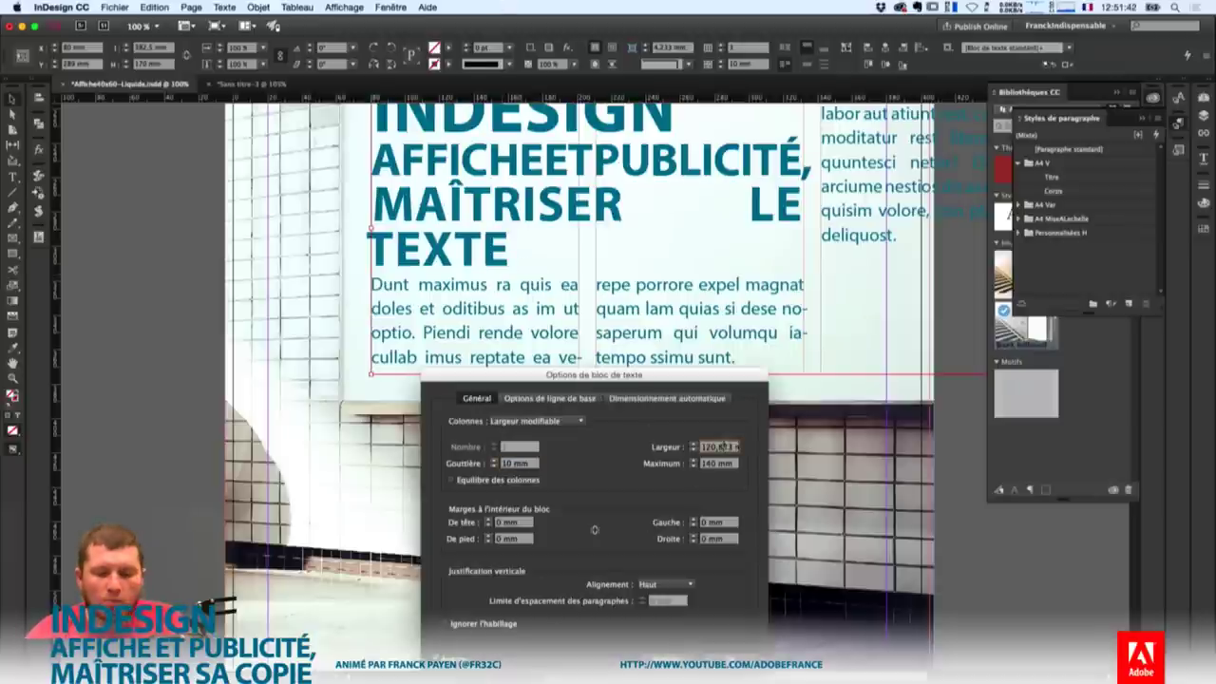
pyautogui.write('125')
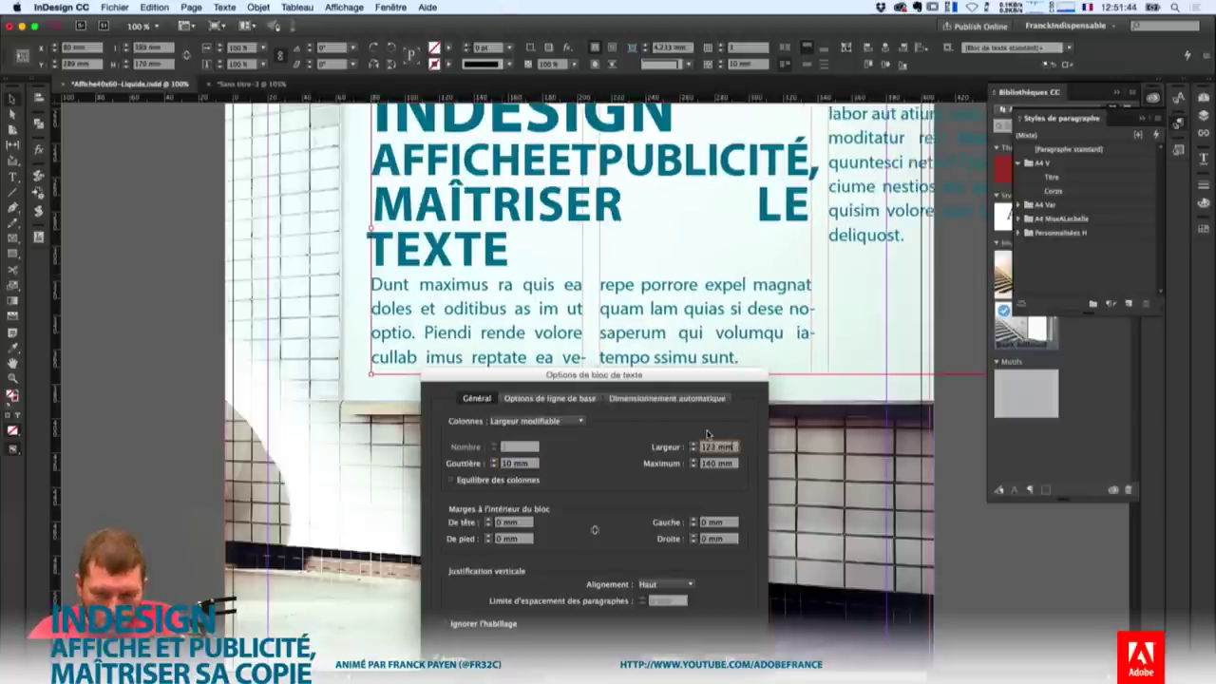
pyautogui.press('Up')
pyautogui.press('Up')
pyautogui.press('Up')
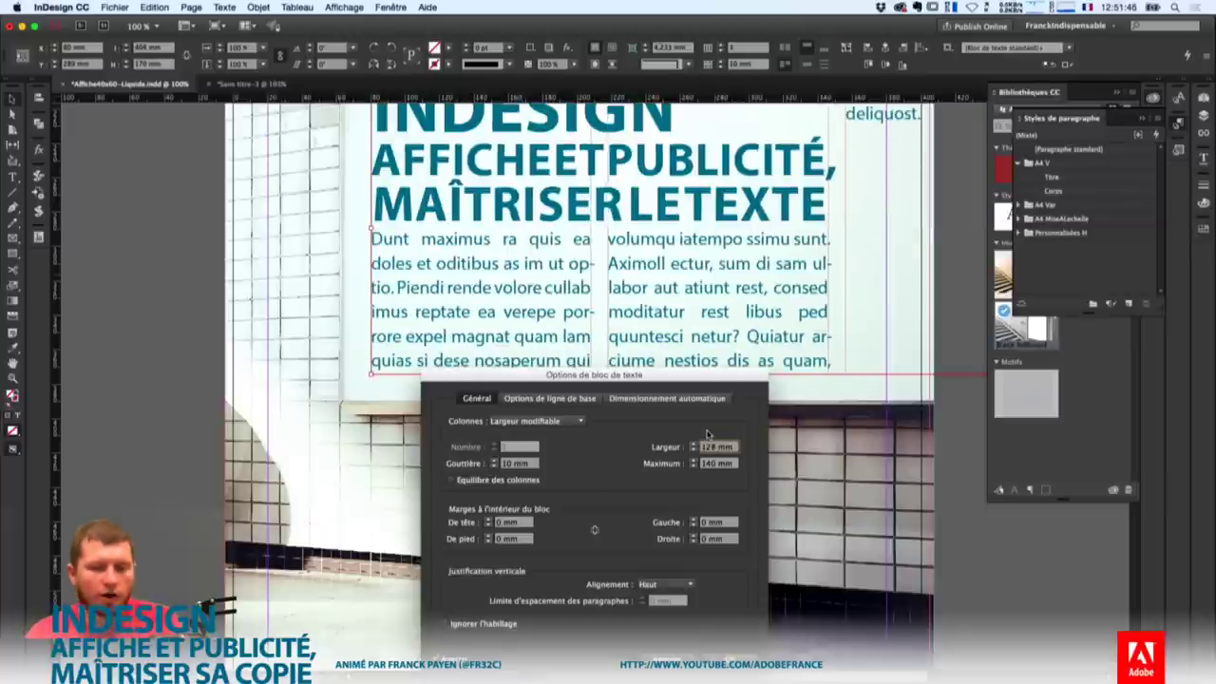
pyautogui.press('Down')
pyautogui.press('Down')
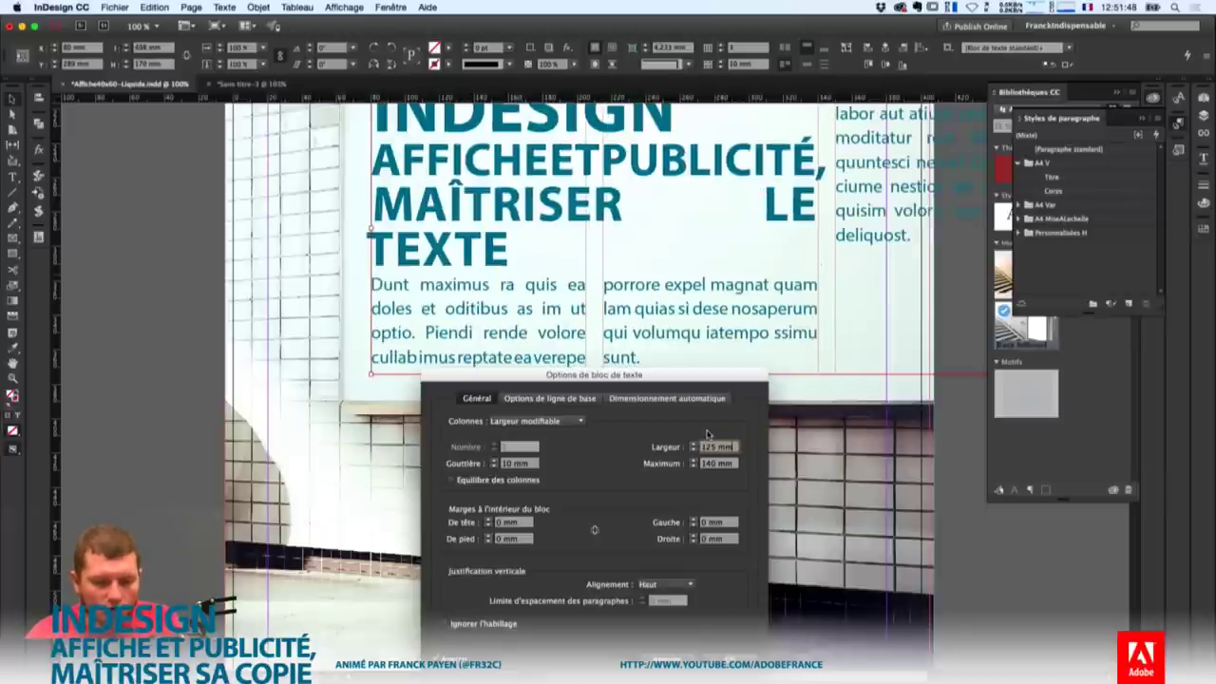
pyautogui.press('Tab')
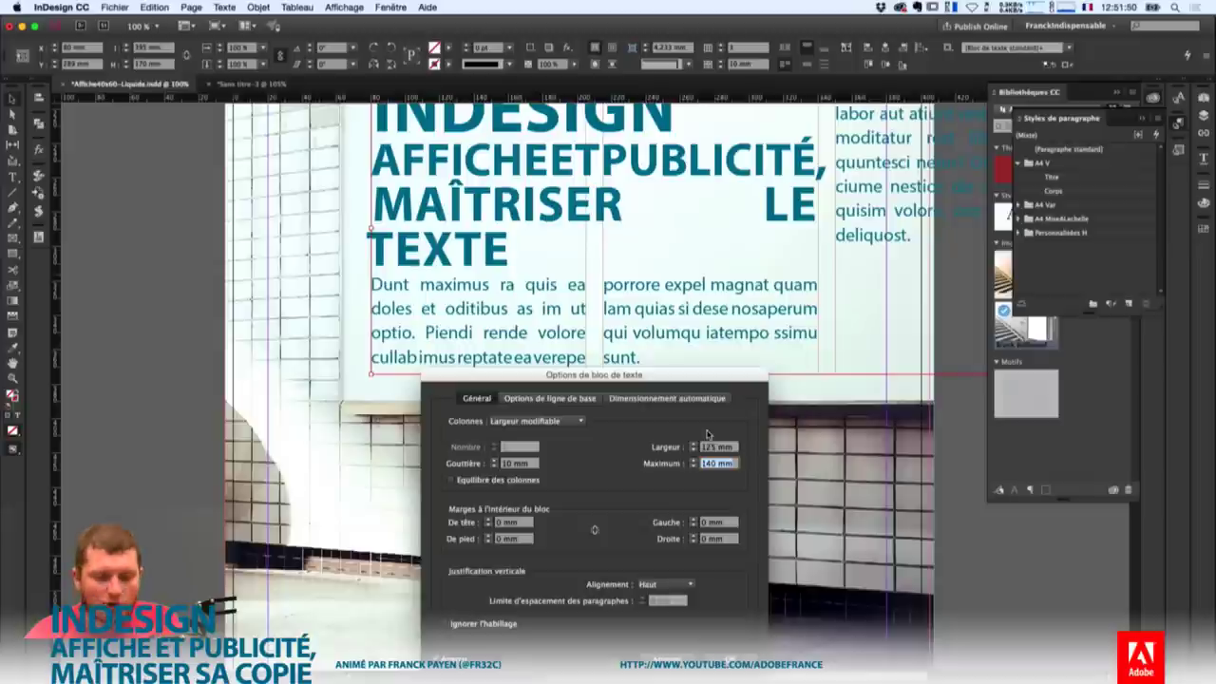
pyautogui.press('Return')
pyautogui.moveTo(919, 251); pyautogui.dragTo(839, 306)
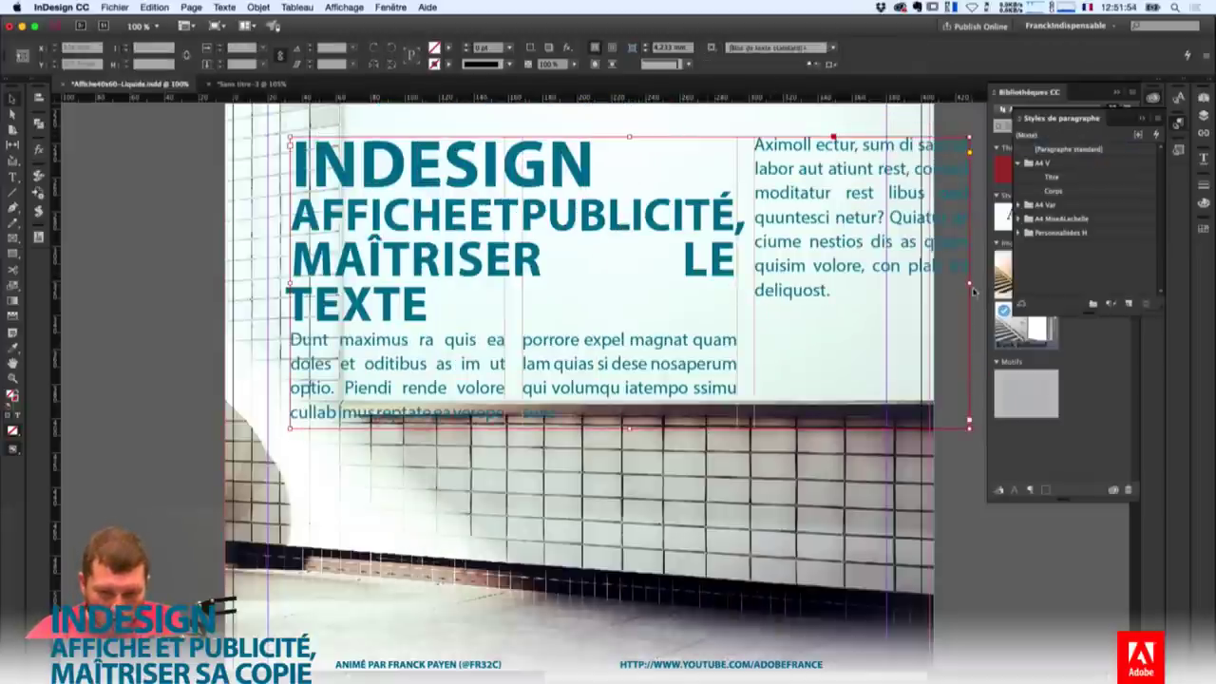
# Narrow the frame, make it taller, and move it up toward the poster's top-left corner.
pyautogui.moveTo(970, 285); pyautogui.dragTo(804, 285)
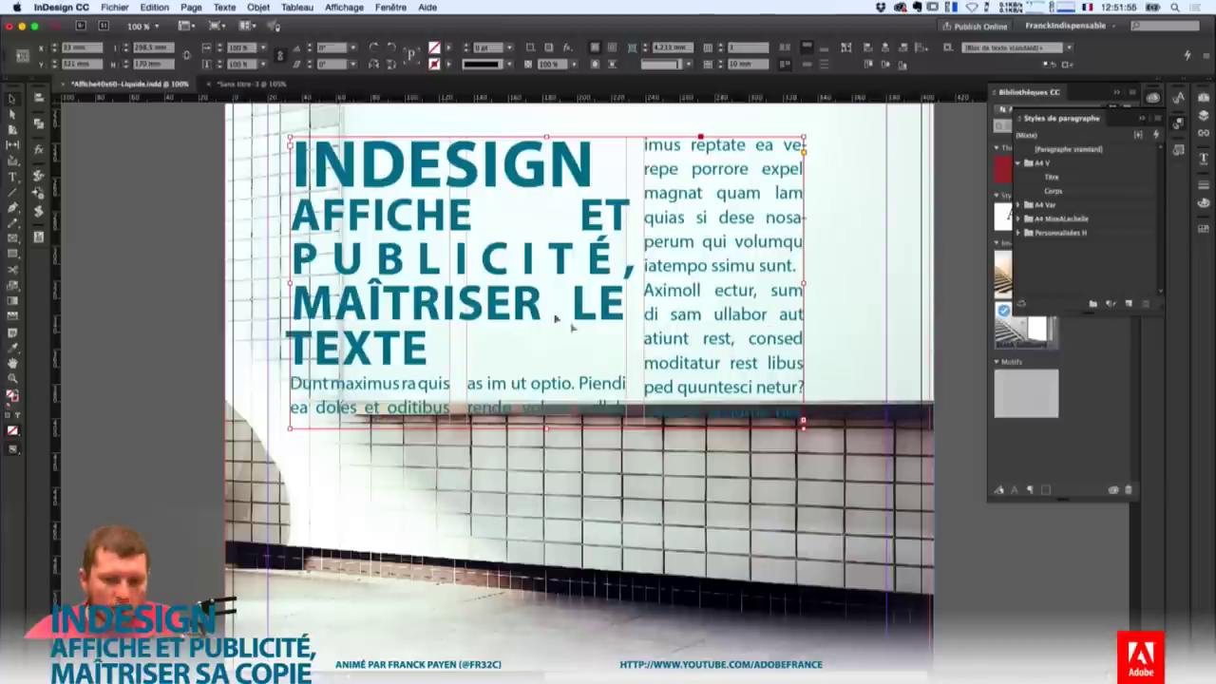
pyautogui.click(578, 529)
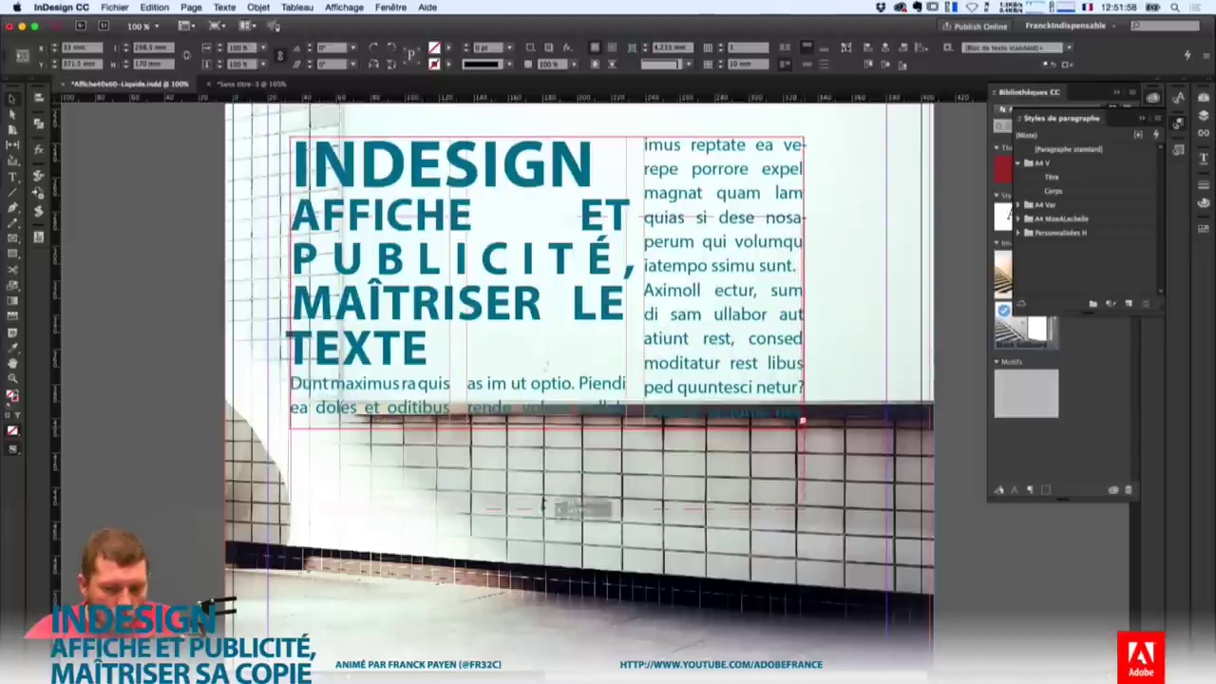
pyautogui.moveTo(546, 428); pyautogui.dragTo(547, 542)
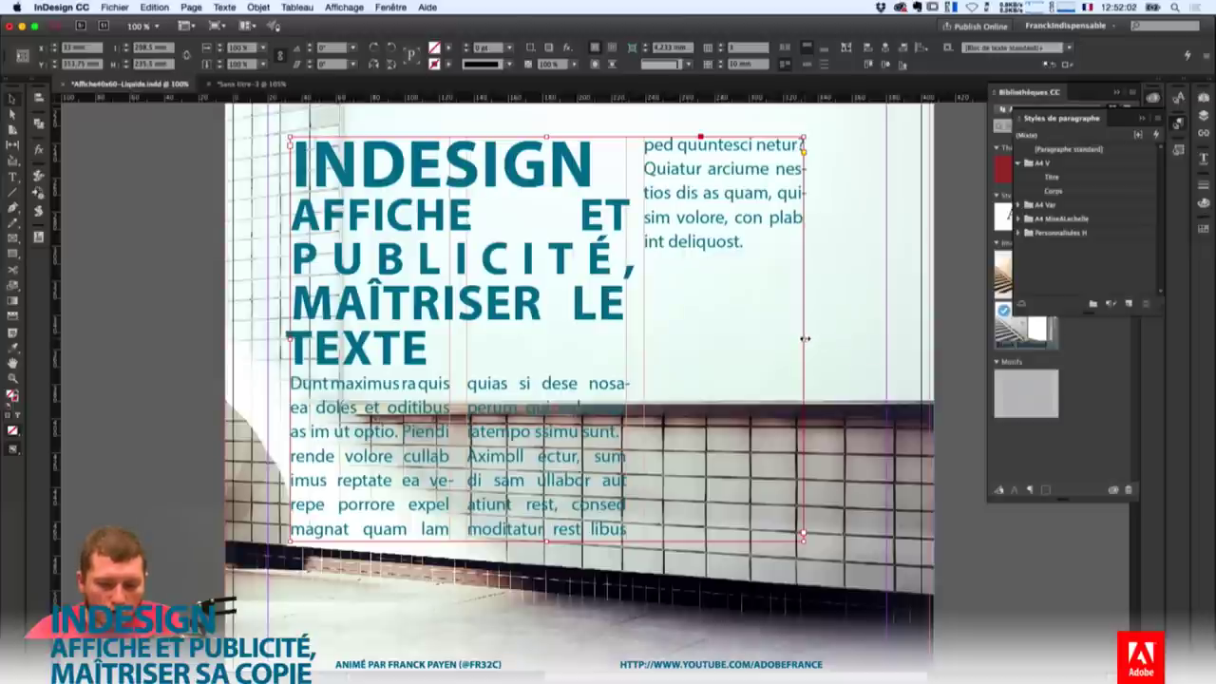
pyautogui.moveTo(803, 337); pyautogui.dragTo(778, 339)
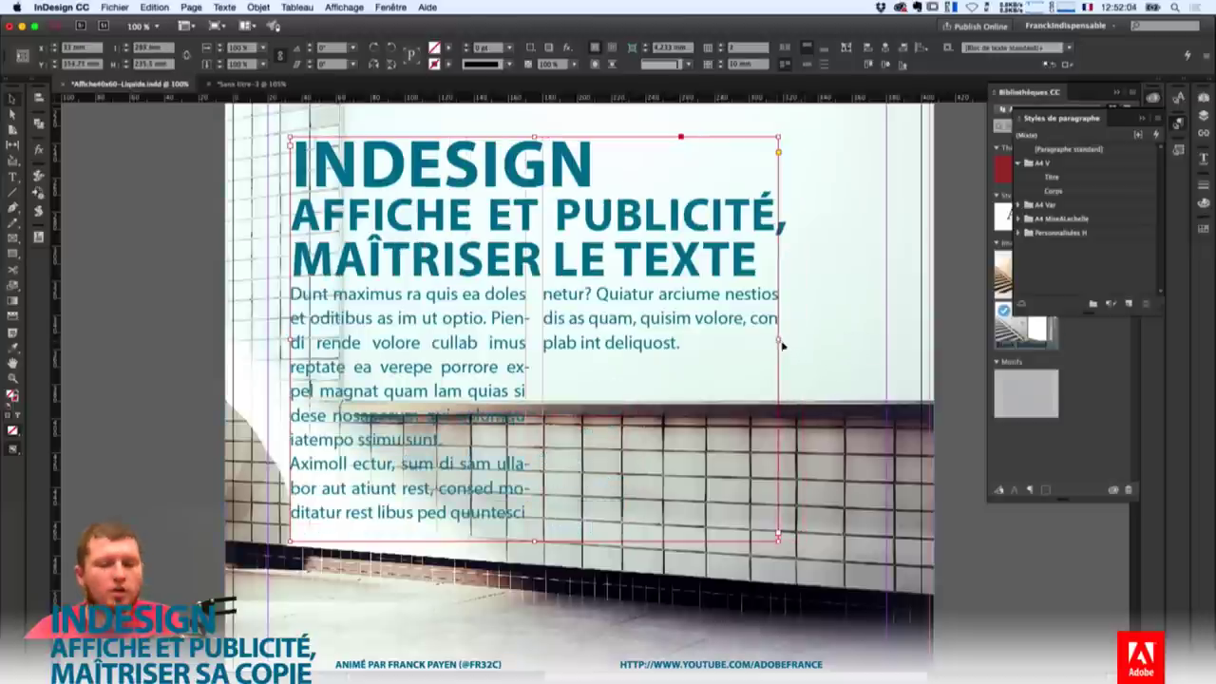
pyautogui.moveTo(768, 293); pyautogui.dragTo(615, 253)
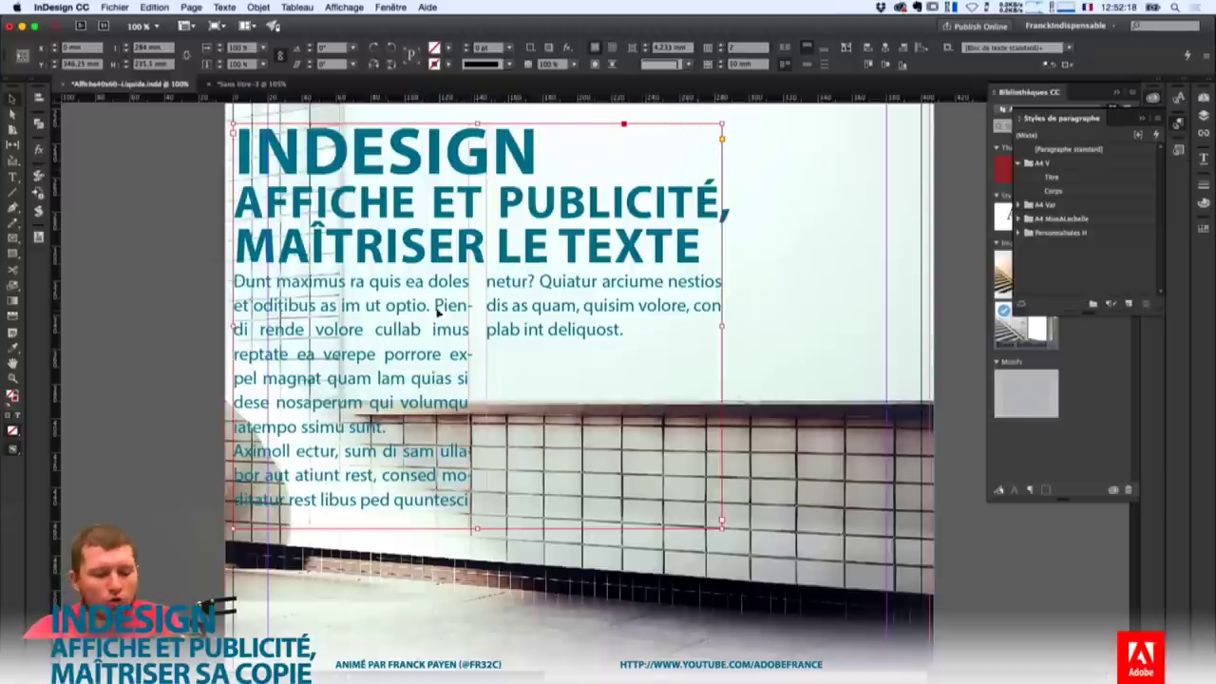
# Raise the flexible column maximum to 160 mm and narrow the frame slightly.
pyautogui.press('super+b')
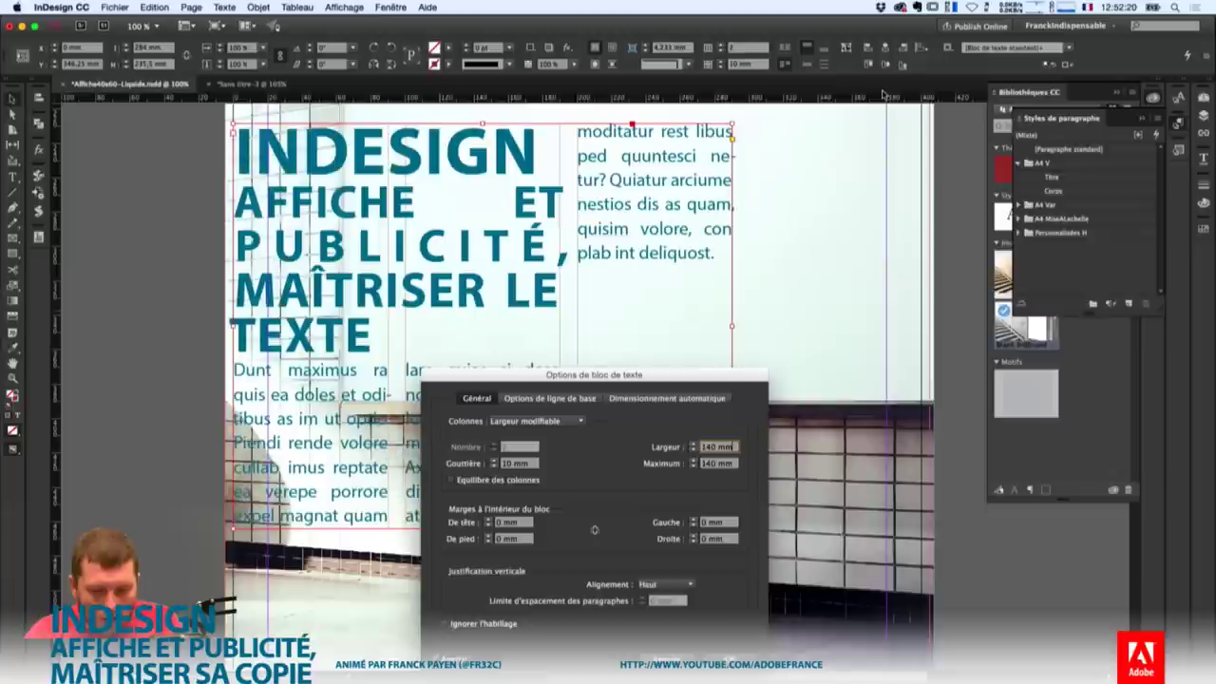
pyautogui.press('Tab')
pyautogui.hotkey('shift', 'Up')
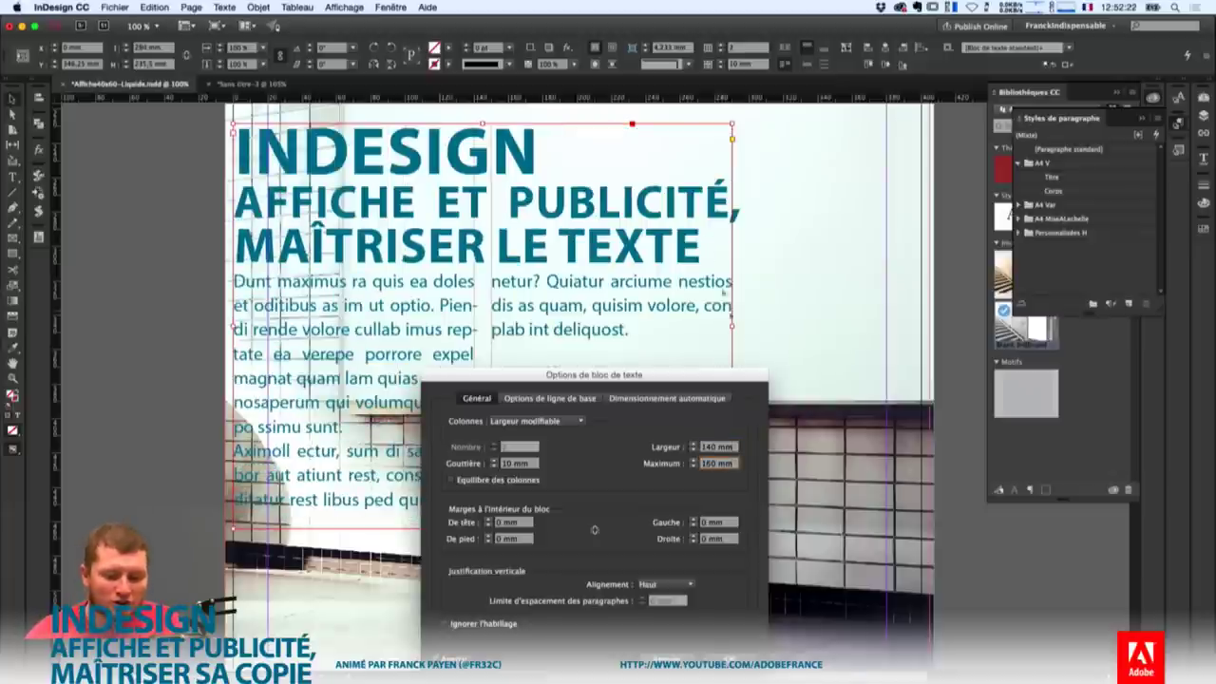
pyautogui.press('Return')
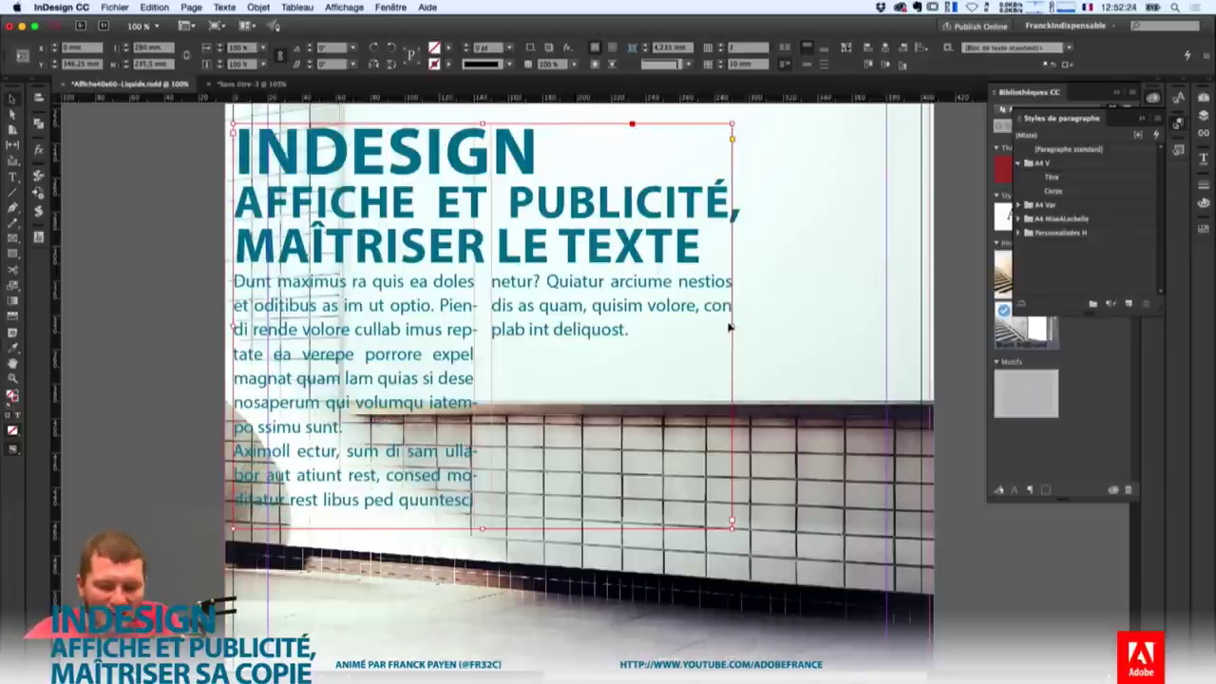
pyautogui.moveTo(732, 328); pyautogui.dragTo(711, 386)
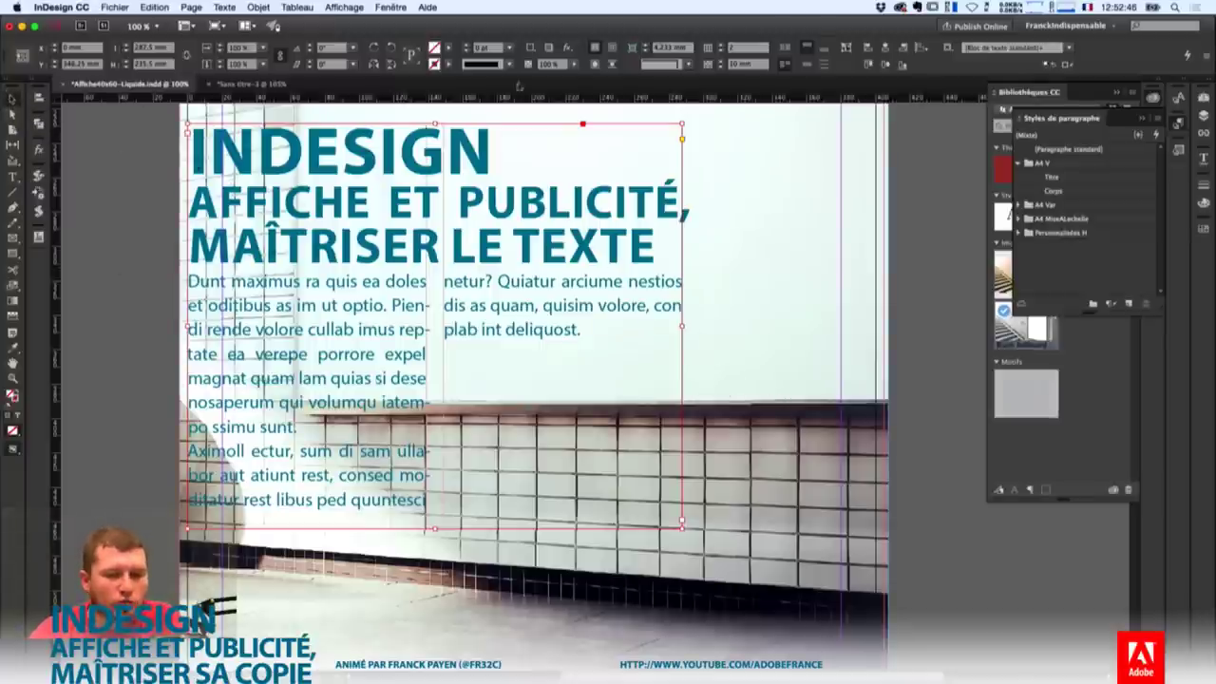
# Balance the columns, then reposition and resize the frame into two wide columns over the light wall.
pyautogui.click(784, 64)
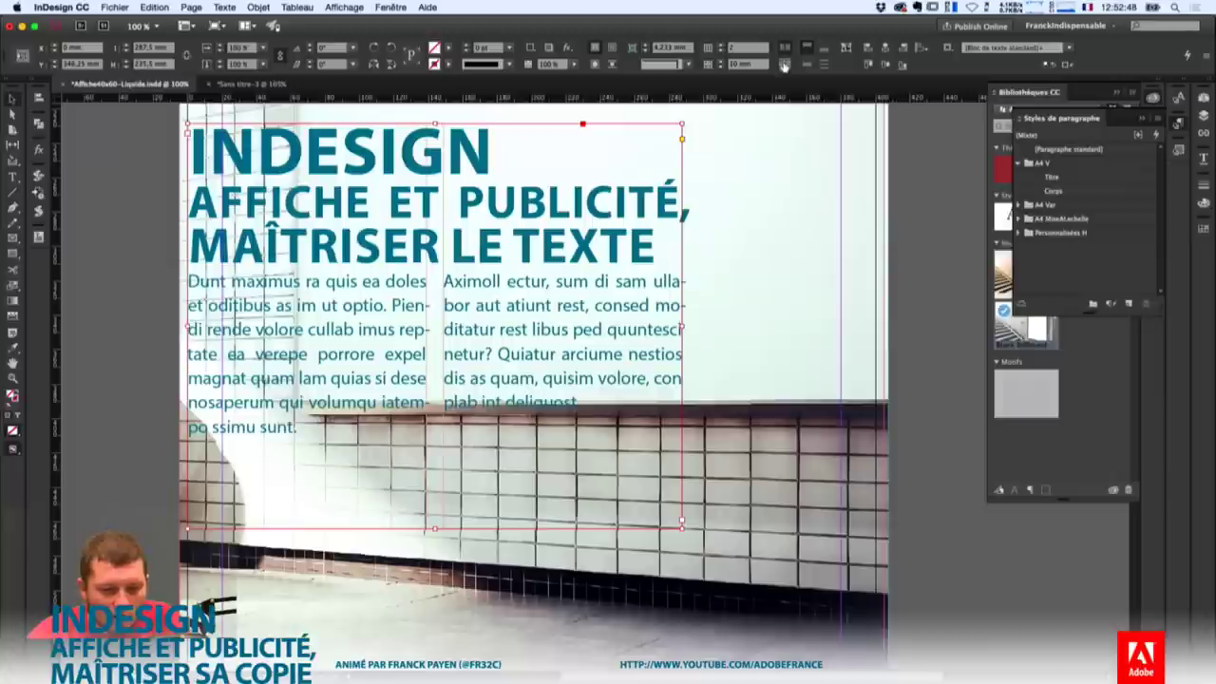
pyautogui.moveTo(588, 309); pyautogui.dragTo(732, 295)
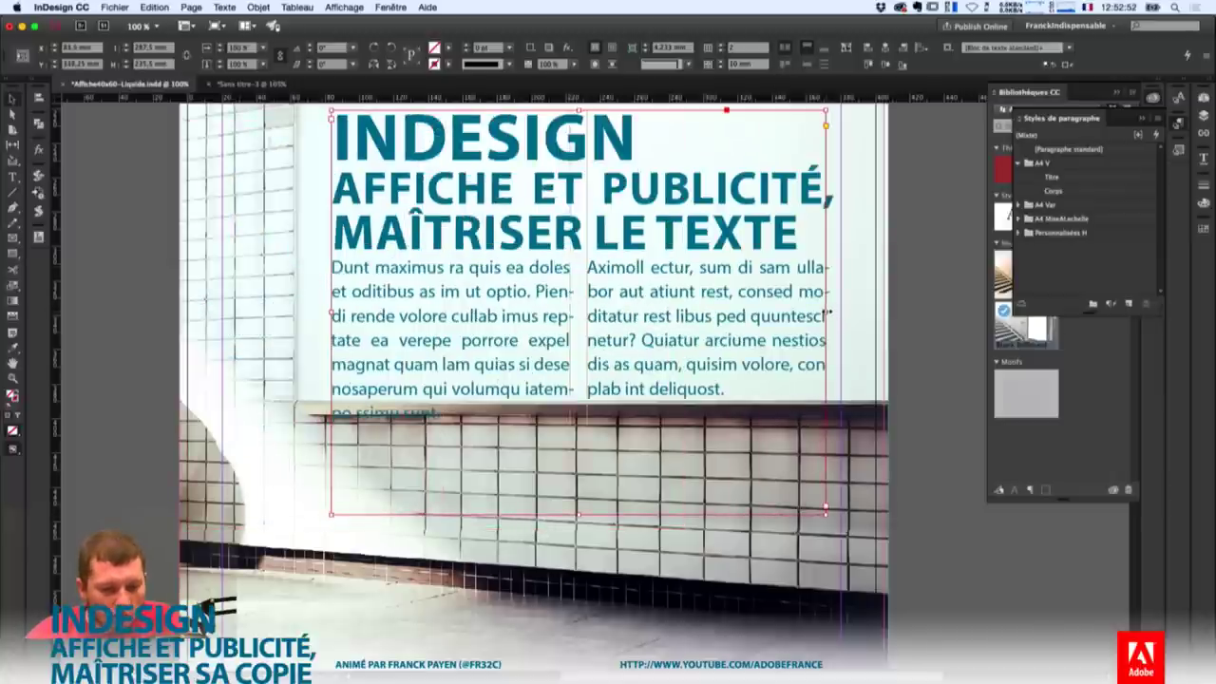
pyautogui.moveTo(825, 316); pyautogui.dragTo(585, 313)
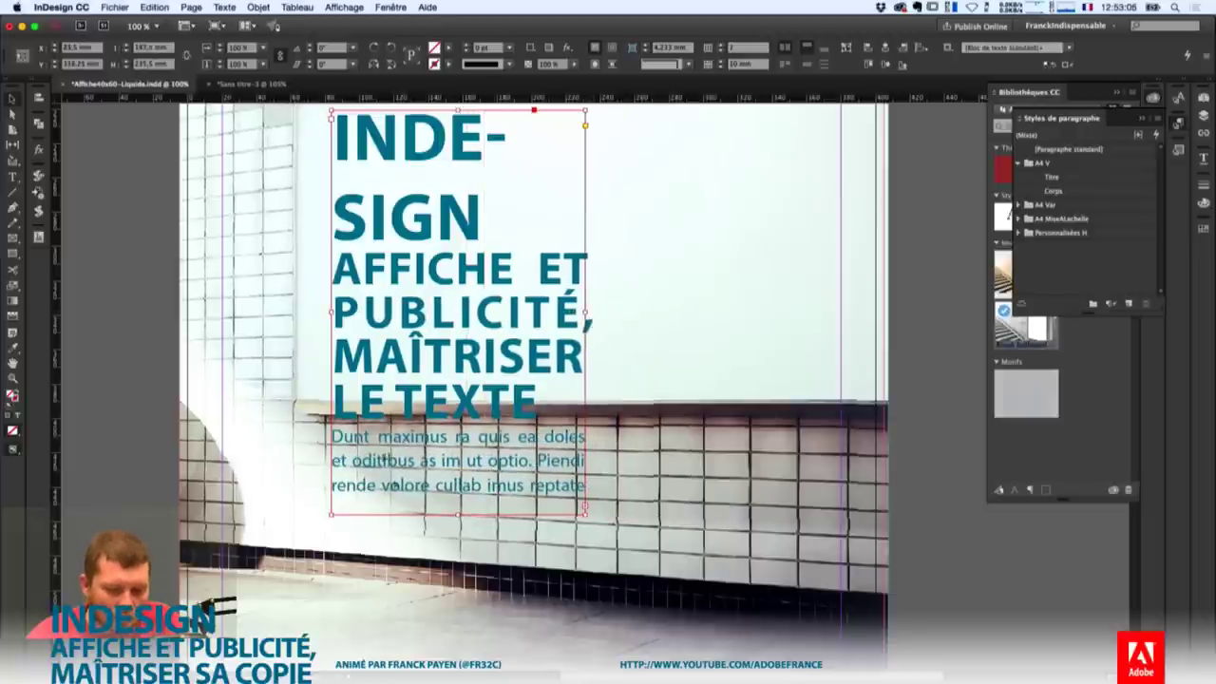
pyautogui.moveTo(457, 514); pyautogui.dragTo(457, 629)
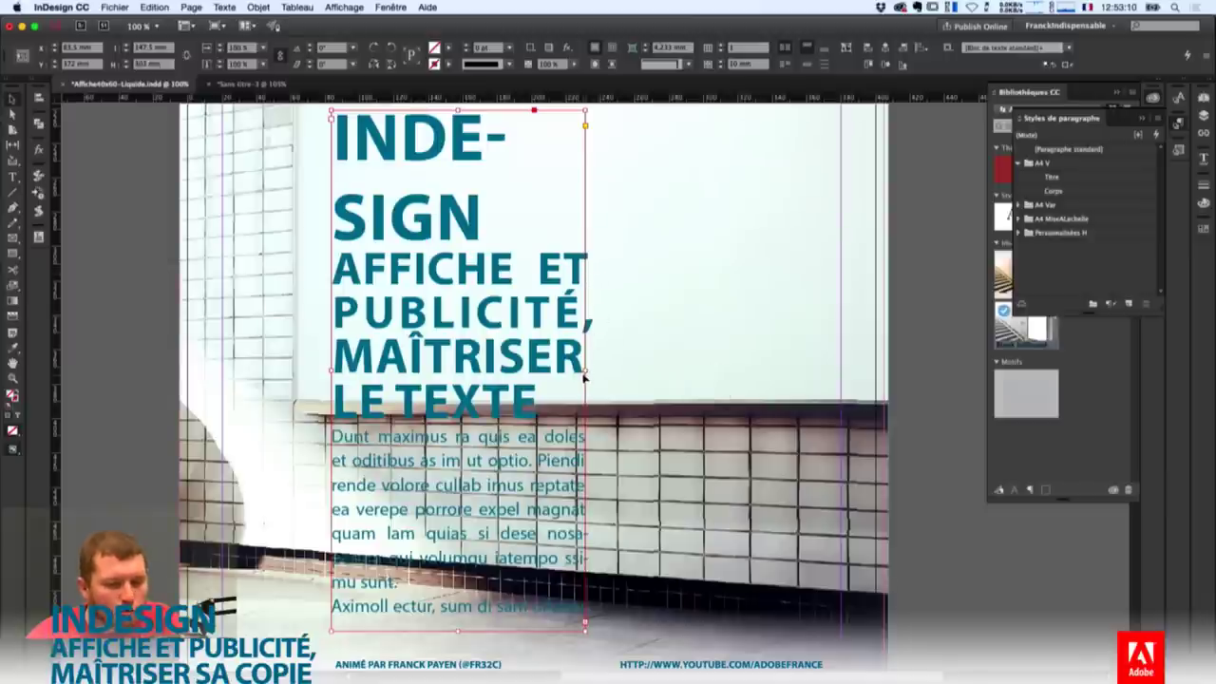
pyautogui.moveTo(586, 371); pyautogui.dragTo(834, 376)
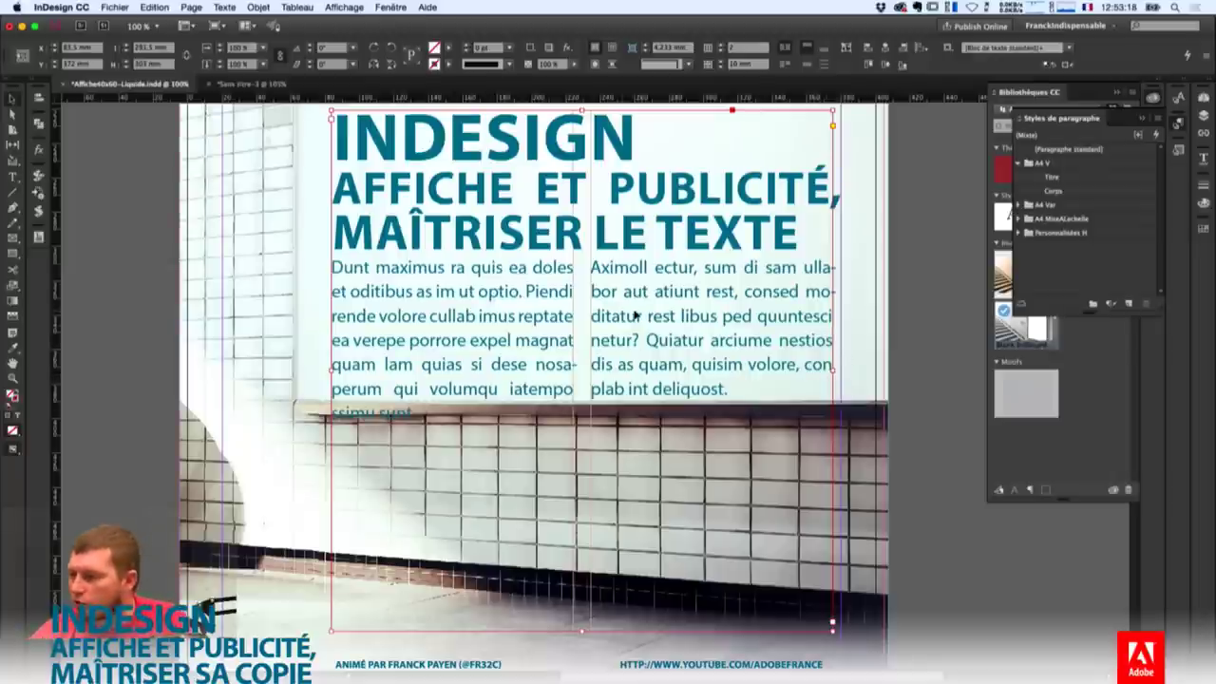
# Set the frame's Auto-Size to Height Only, anchored at the top-centre reference point.
pyautogui.click(226, 7)
pyautogui.moveTo(258, 6)
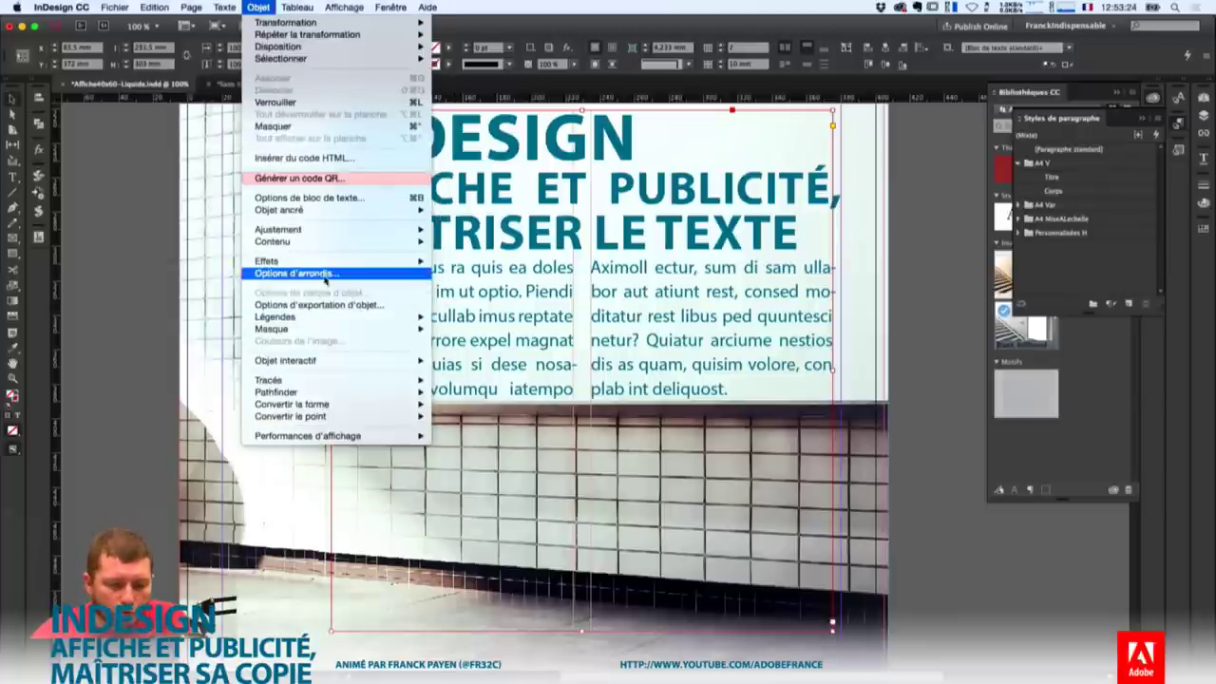
pyautogui.click(310, 198)
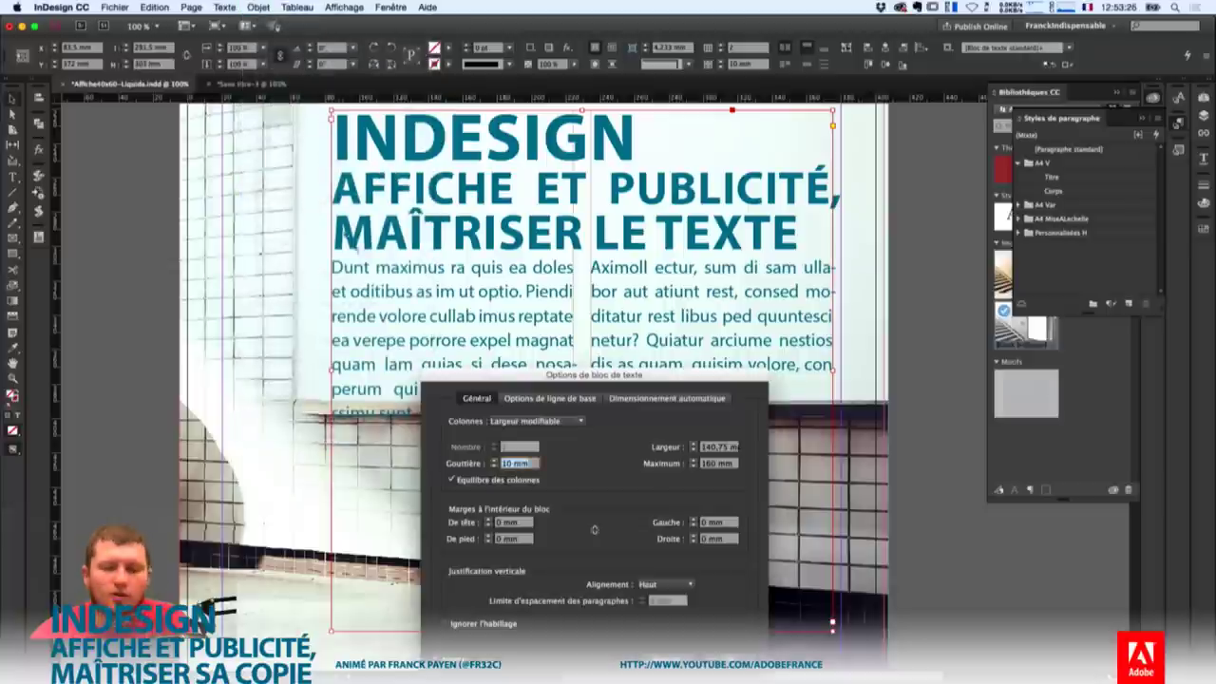
pyautogui.moveTo(613, 377); pyautogui.dragTo(866, 215)
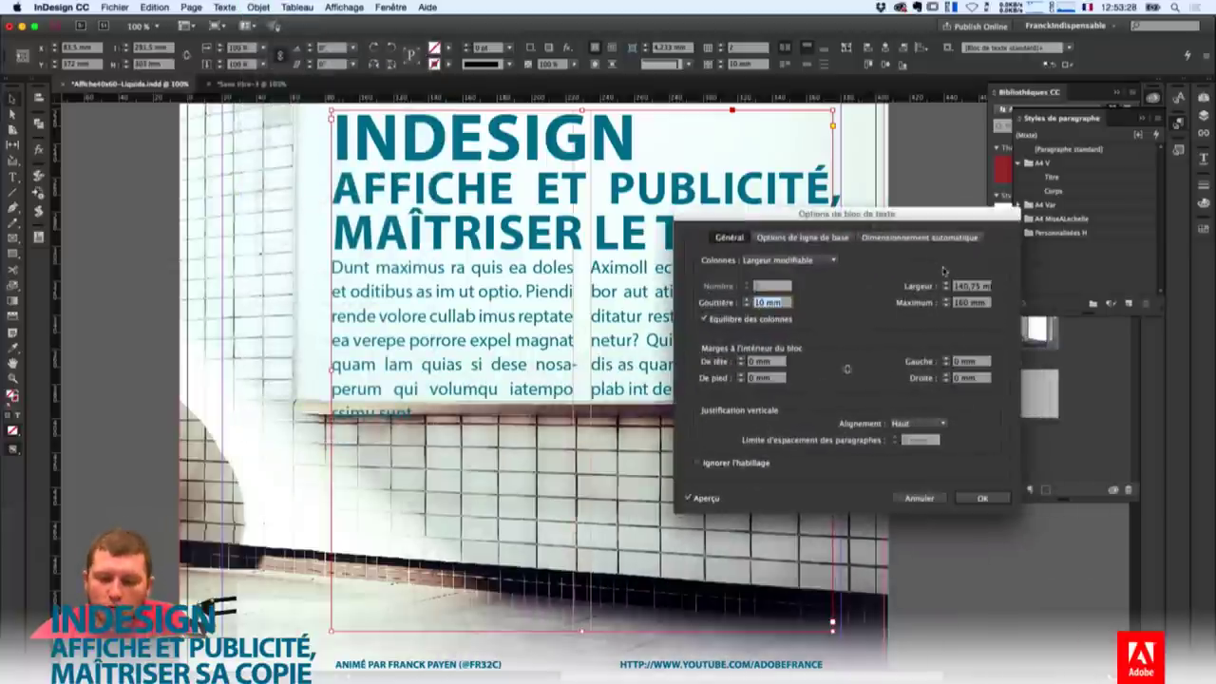
pyautogui.click(917, 237)
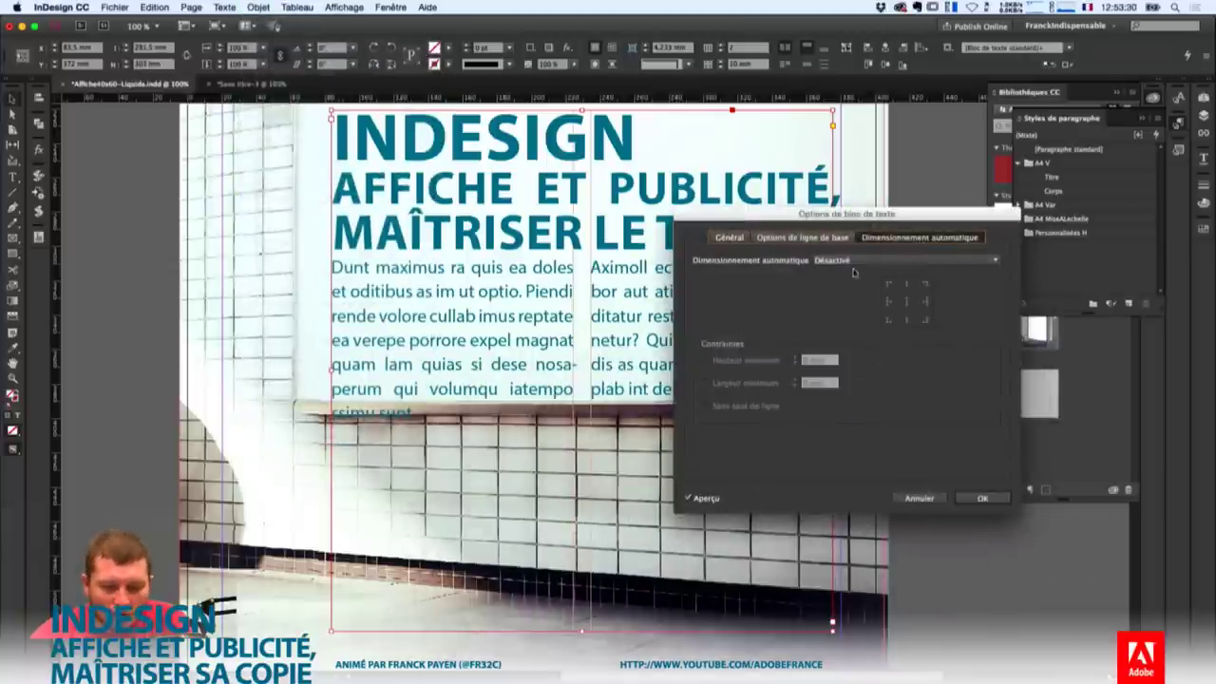
pyautogui.click(907, 260)
pyautogui.click(902, 279)
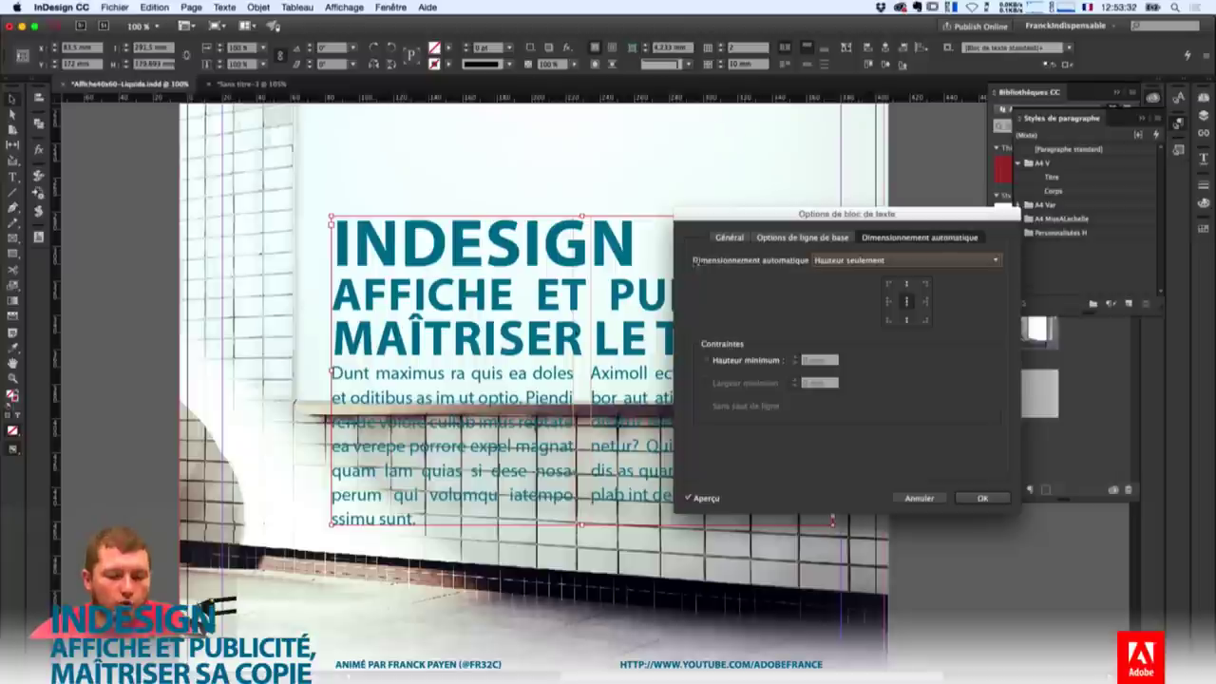
pyautogui.click(907, 283)
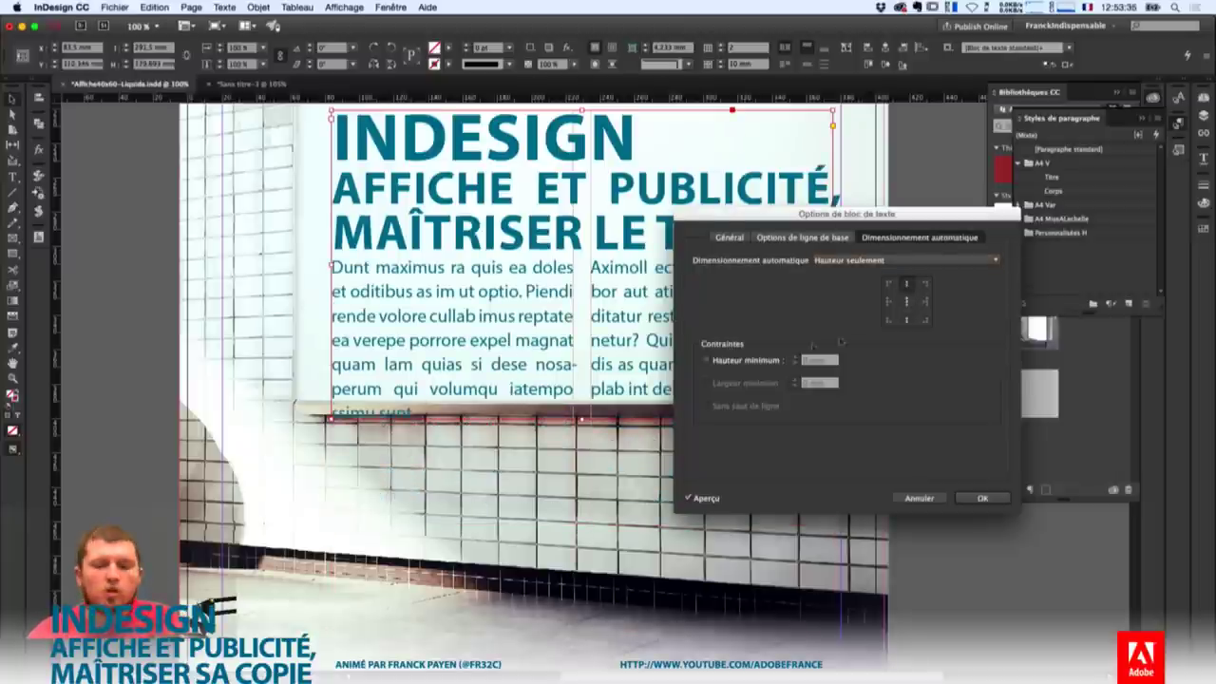
pyautogui.click(982, 497)
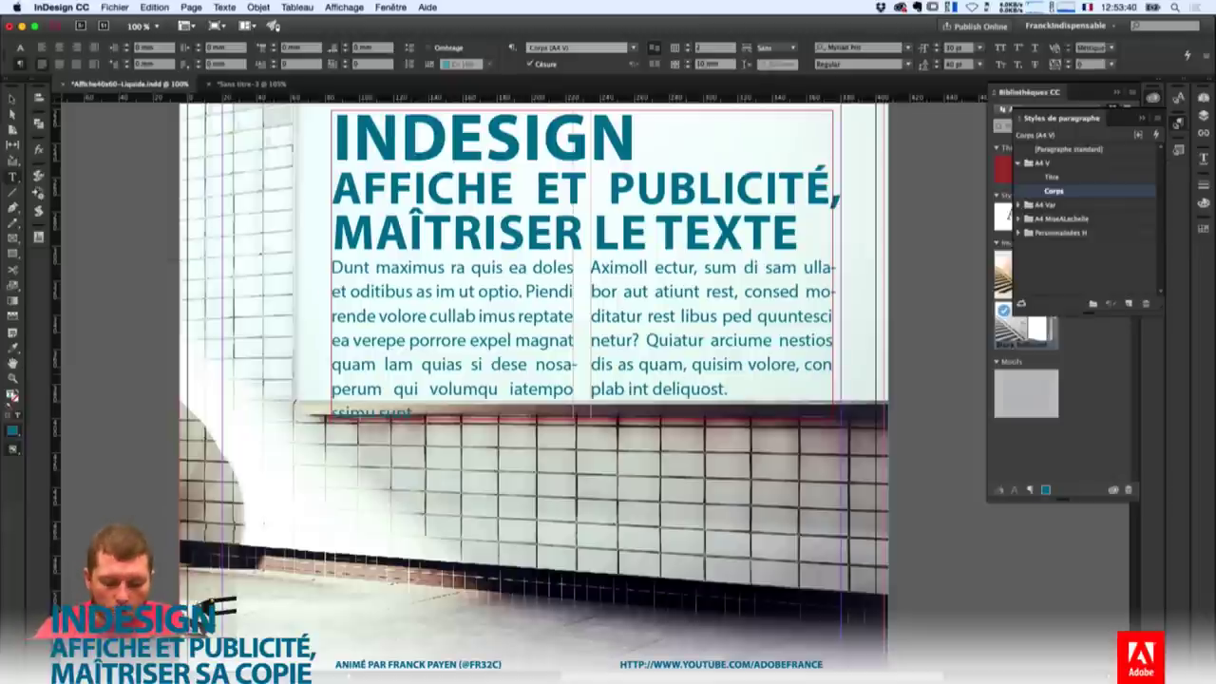
# Type 'complète' and a closing sentence ending 'par un client.', then zoom out to the whole poster.
pyautogui.write('complè')
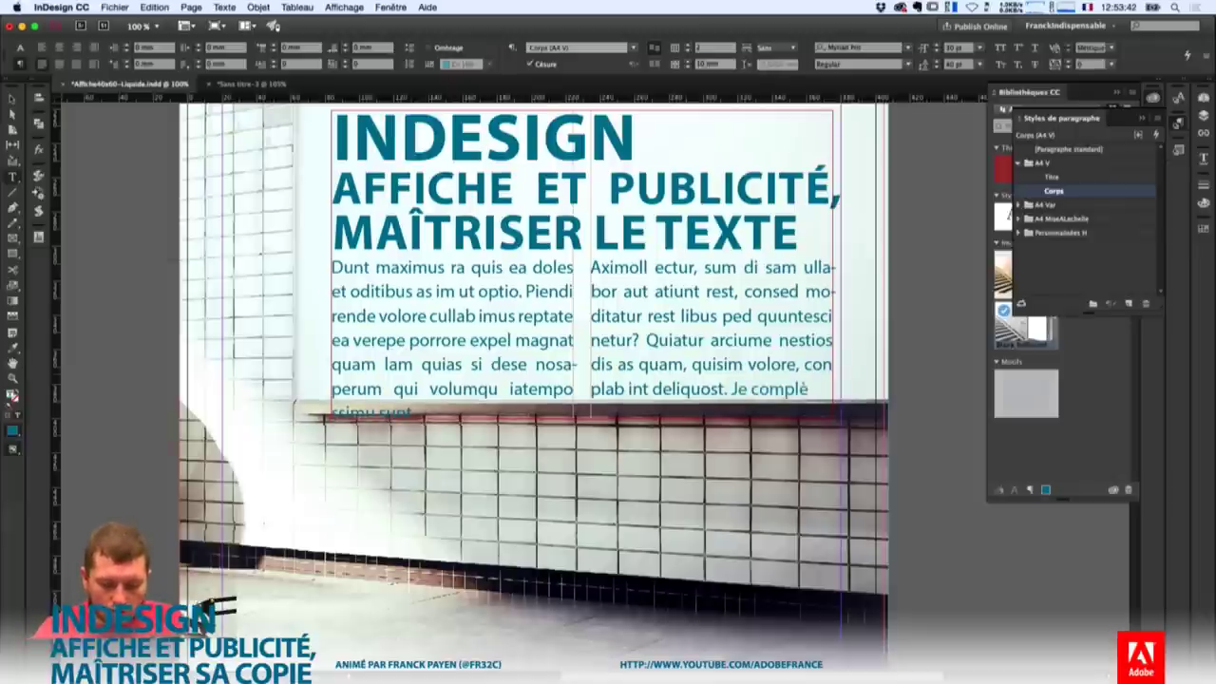
pyautogui.write('te')
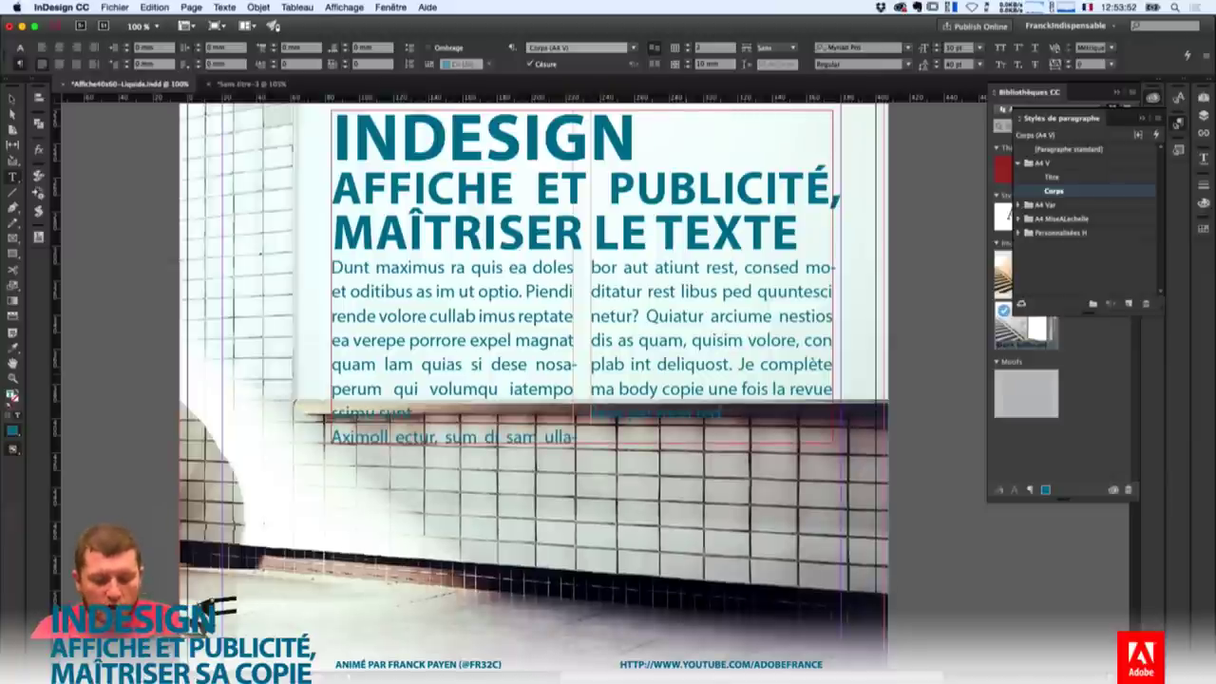
pyautogui.write('par un client.')
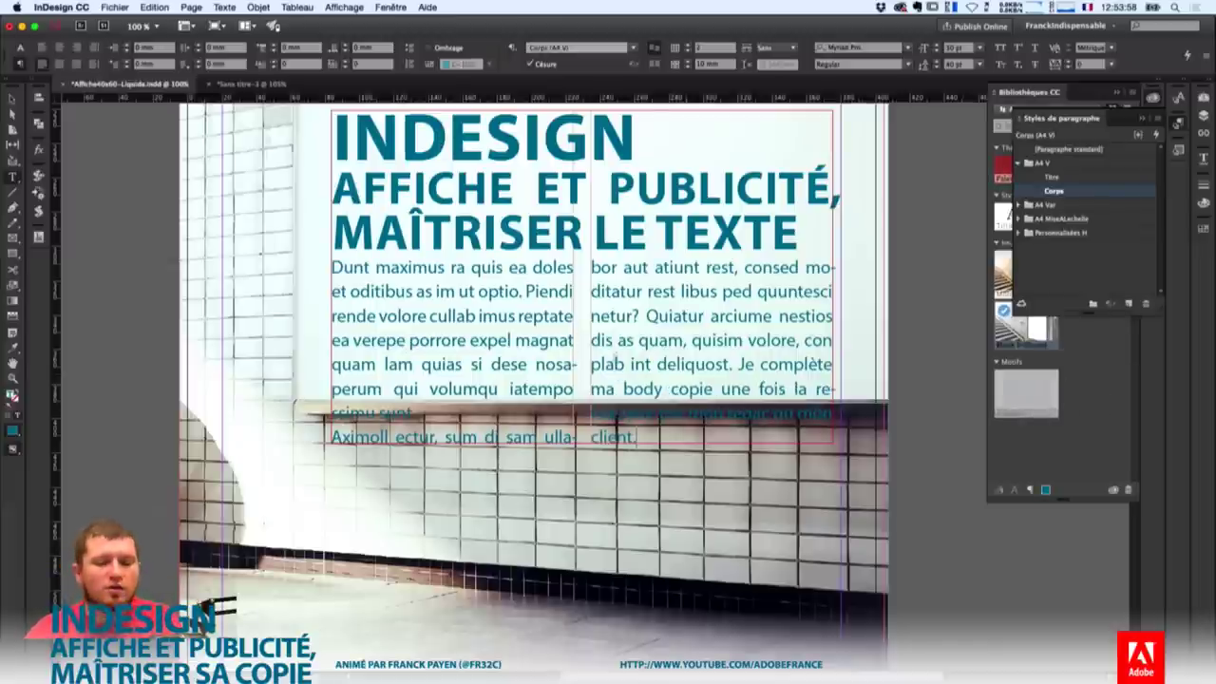
pyautogui.press('super+minus')
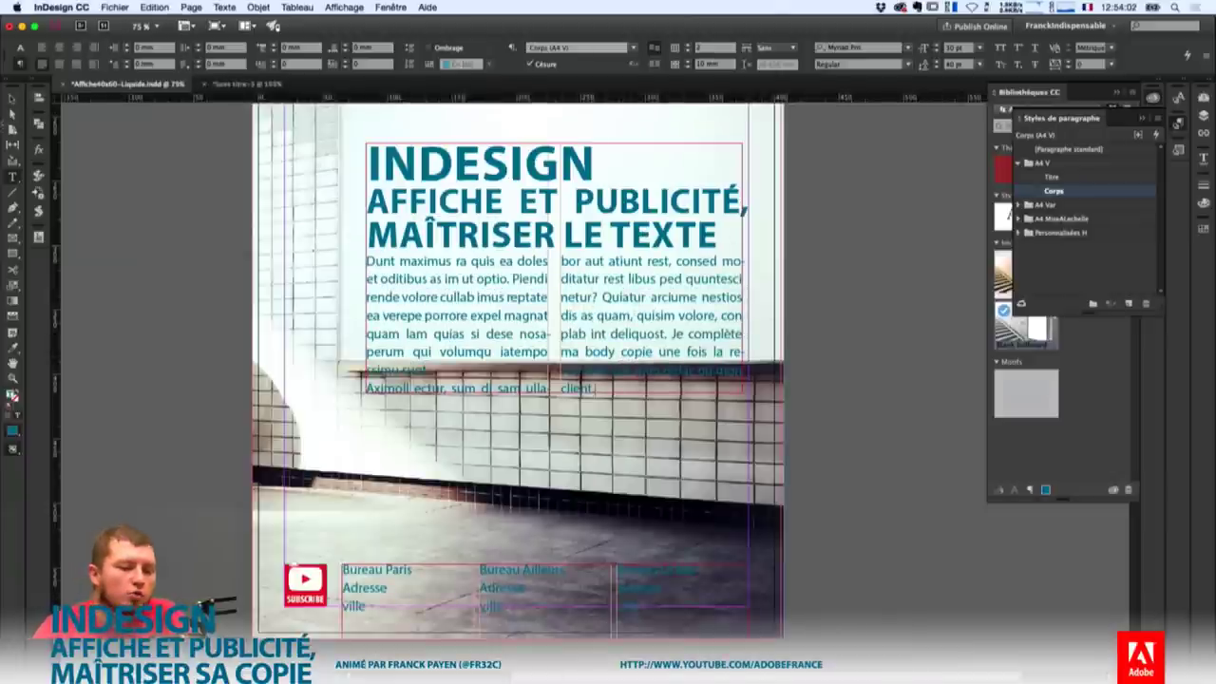
# Fill the text frame with the white Paper colour.
pyautogui.press('Escape')
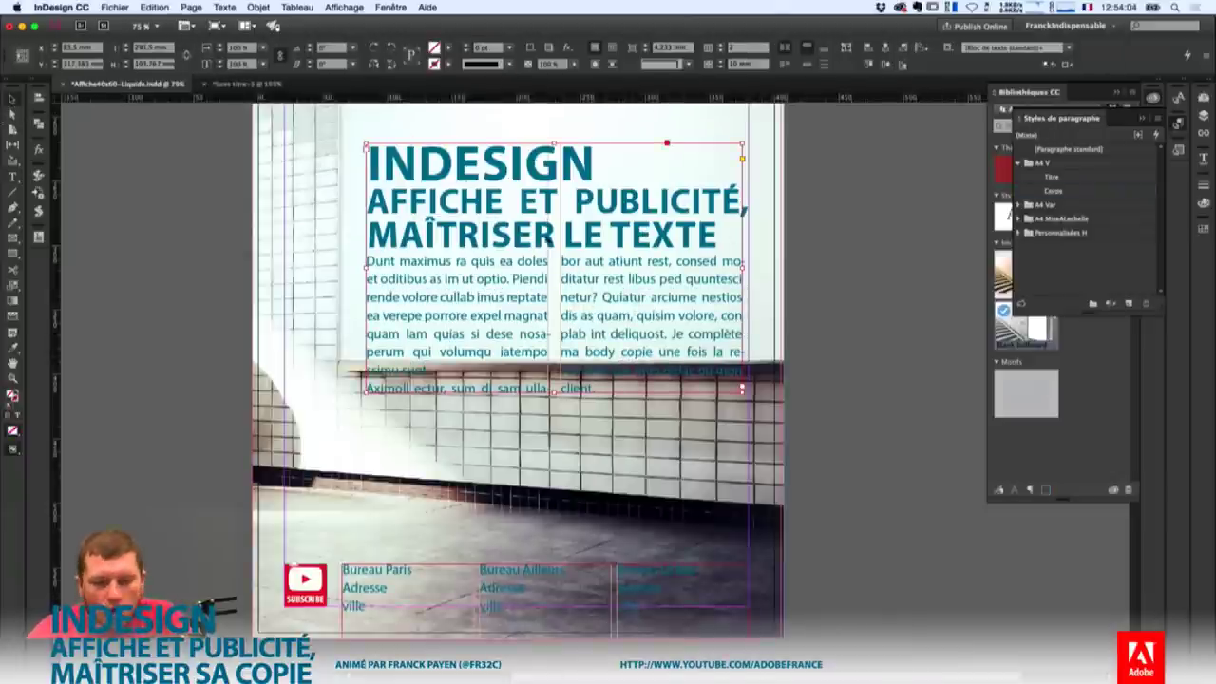
pyautogui.click(448, 48)
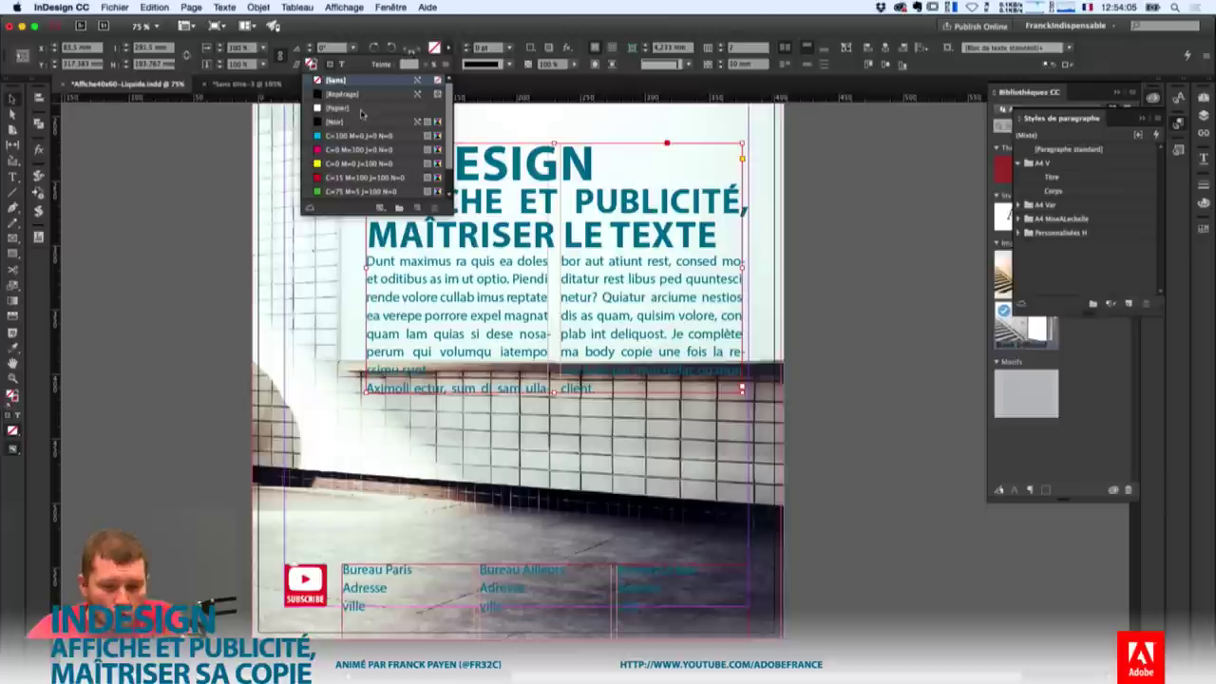
pyautogui.click(359, 109)
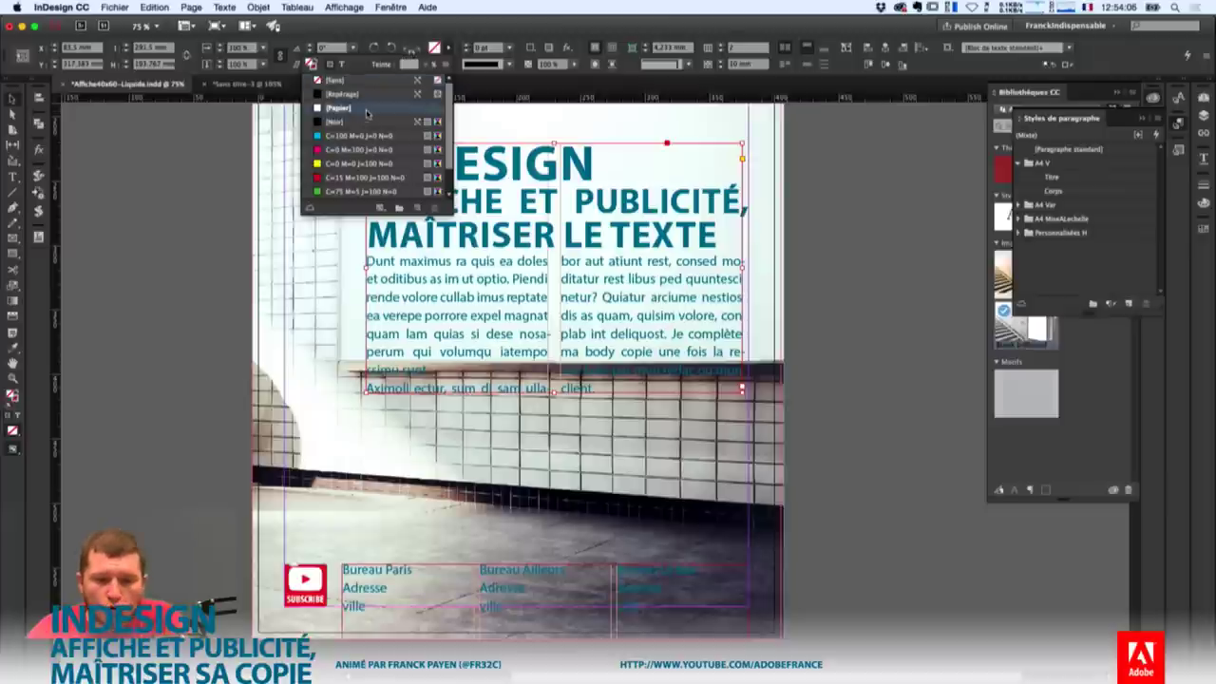
pyautogui.click(857, 310)
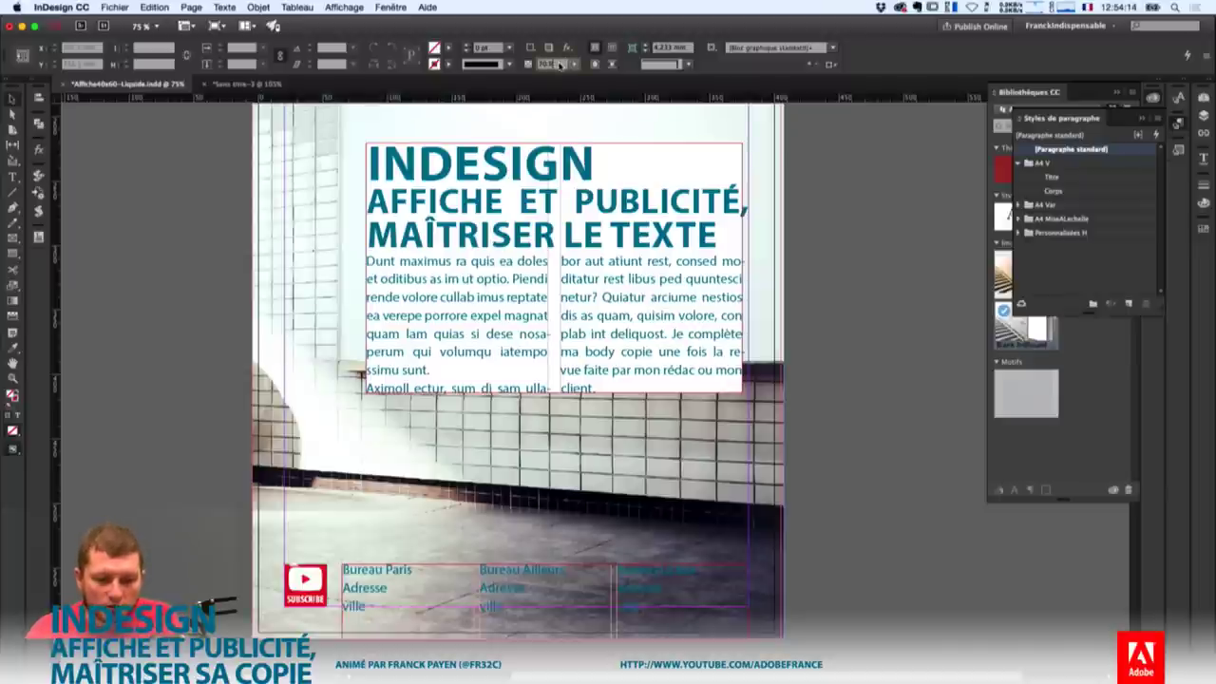
# Try whole-frame opacity at 50 % and 40 %, then restore it to 100 %.
pyautogui.click(665, 186)
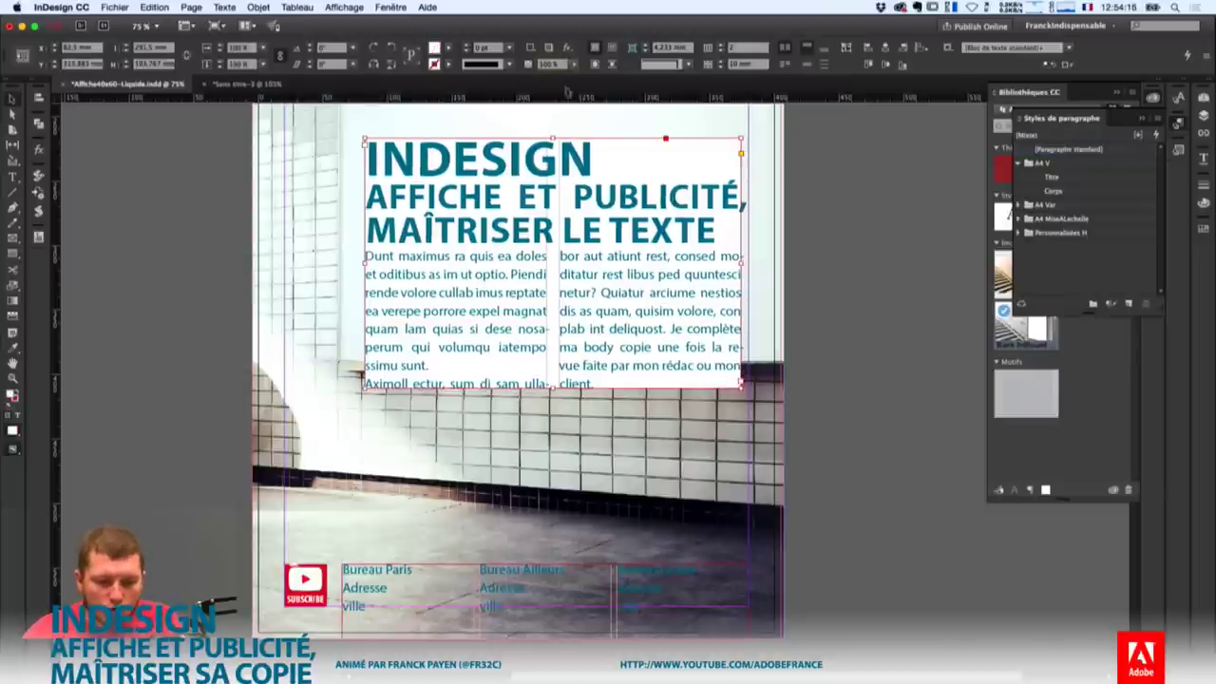
pyautogui.write('50')
pyautogui.press('Return')
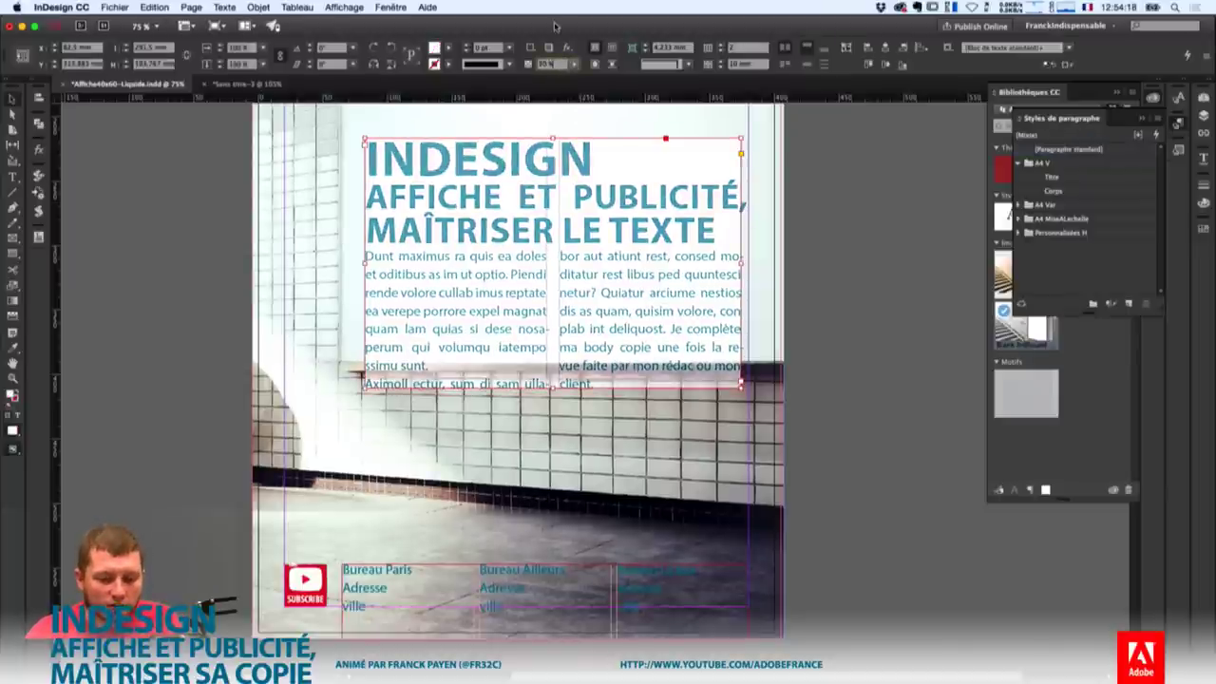
pyautogui.write('40')
pyautogui.press('Return')
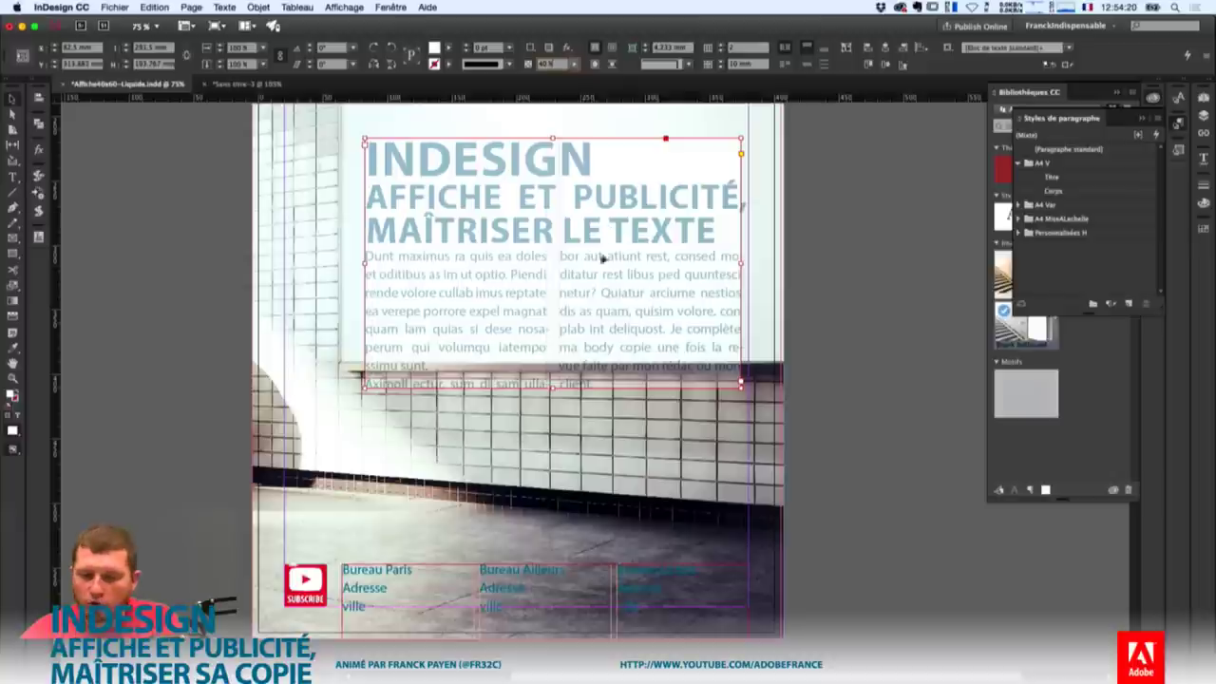
pyautogui.write('100')
pyautogui.press('Return')
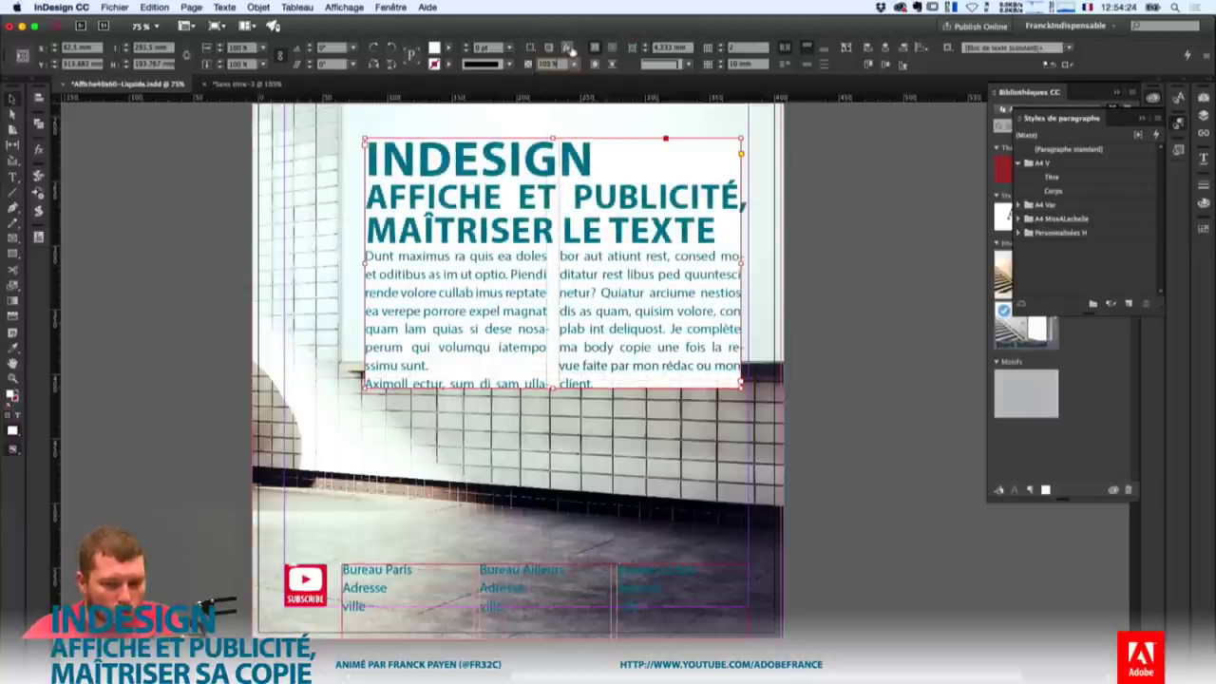
# Lower only the fill's opacity so the wall shows through, then view the poster in Preview mode.
pyautogui.click(535, 49)
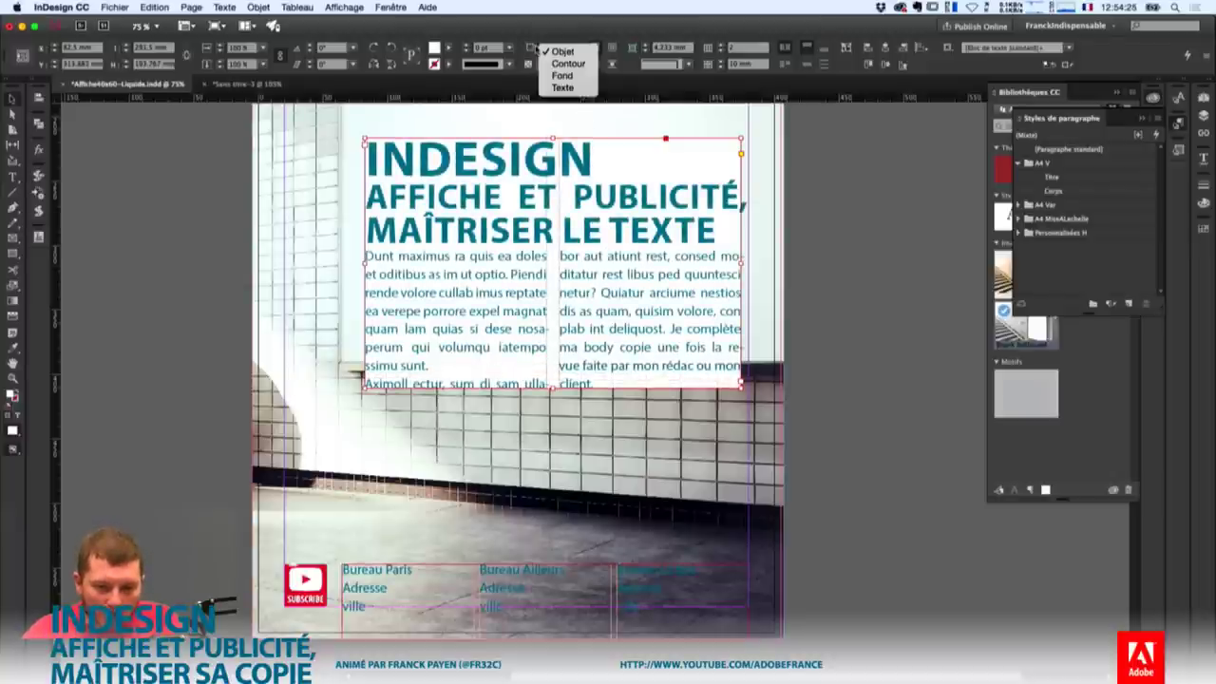
pyautogui.click(563, 76)
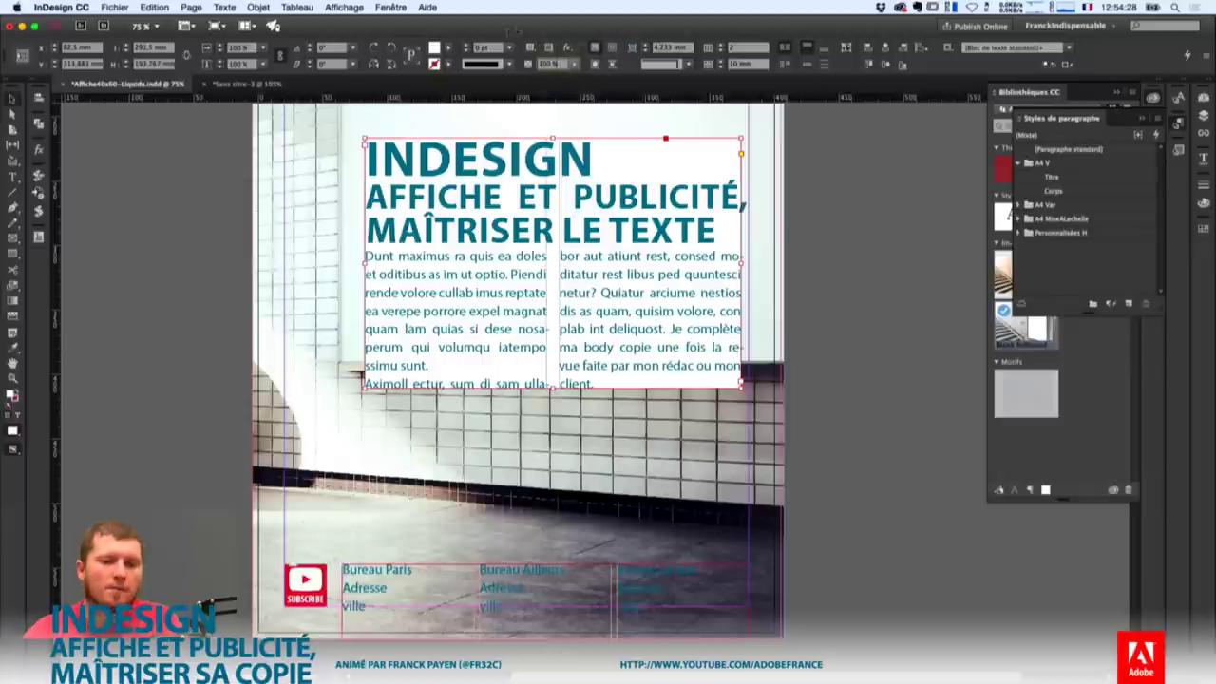
pyautogui.click(549, 63)
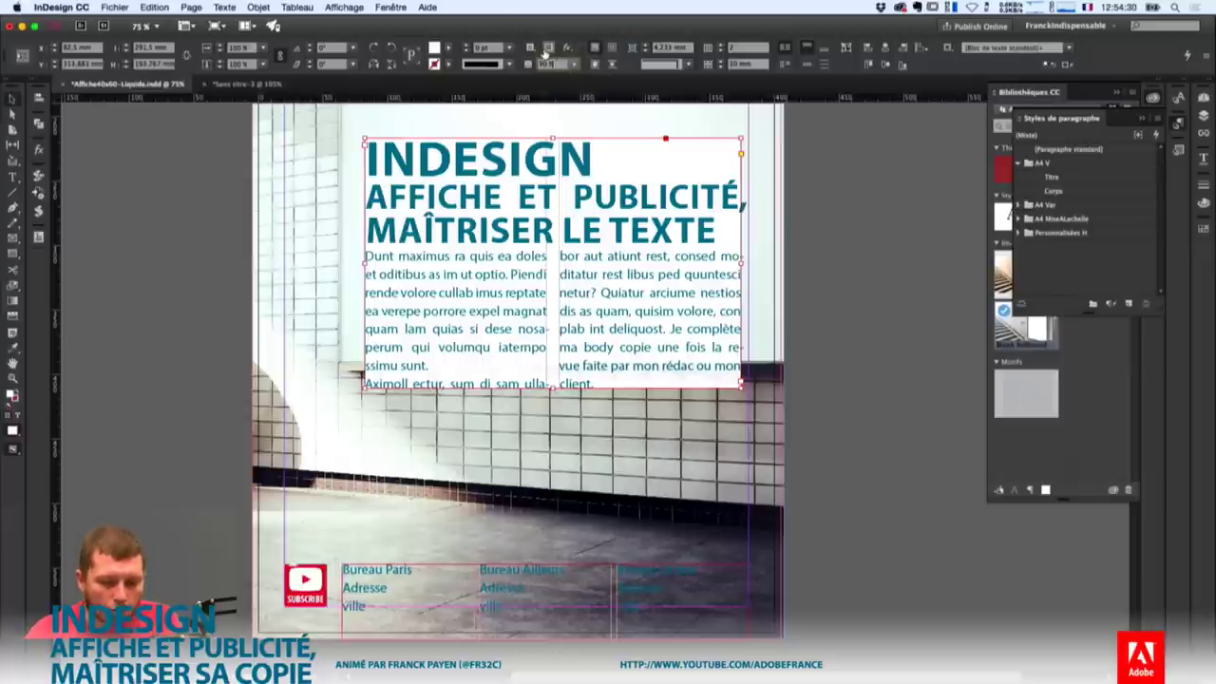
pyautogui.press('Down')
pyautogui.press('Down')
pyautogui.press('Down')
pyautogui.press('Down')
pyautogui.press('Down')
pyautogui.press('Down')
pyautogui.press('Down')
pyautogui.press('Down')
pyautogui.press('Down')
pyautogui.press('Down')
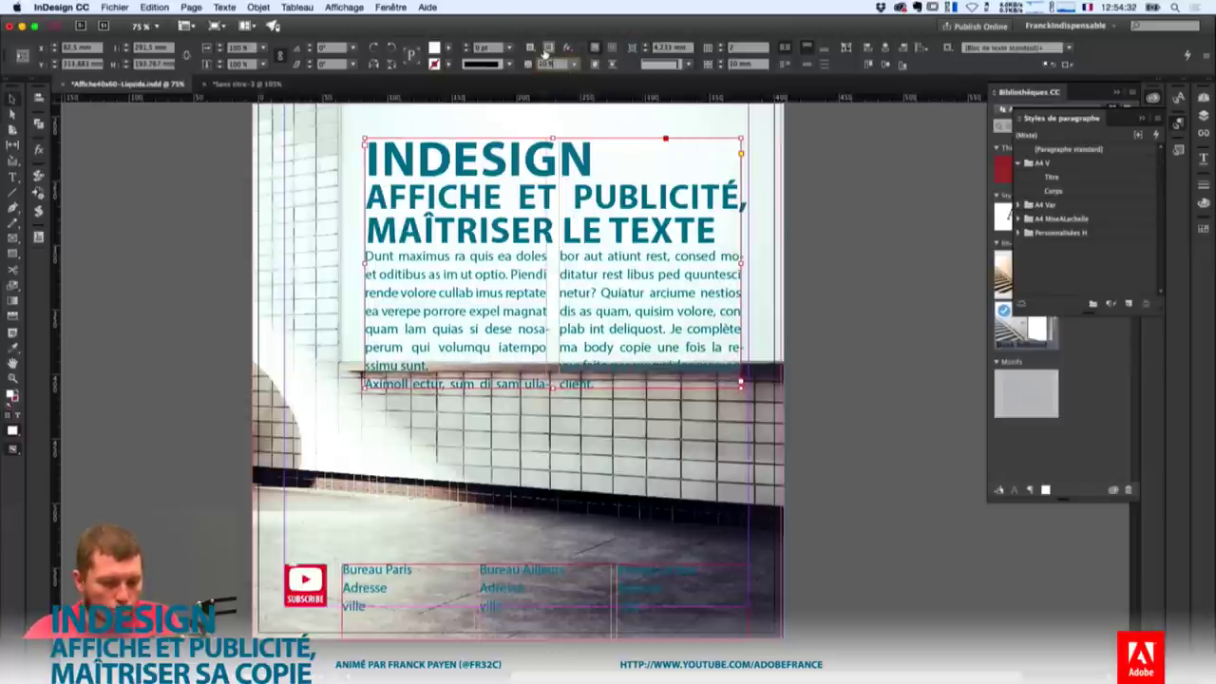
pyautogui.press('Down')
pyautogui.press('Down')
pyautogui.press('Down')
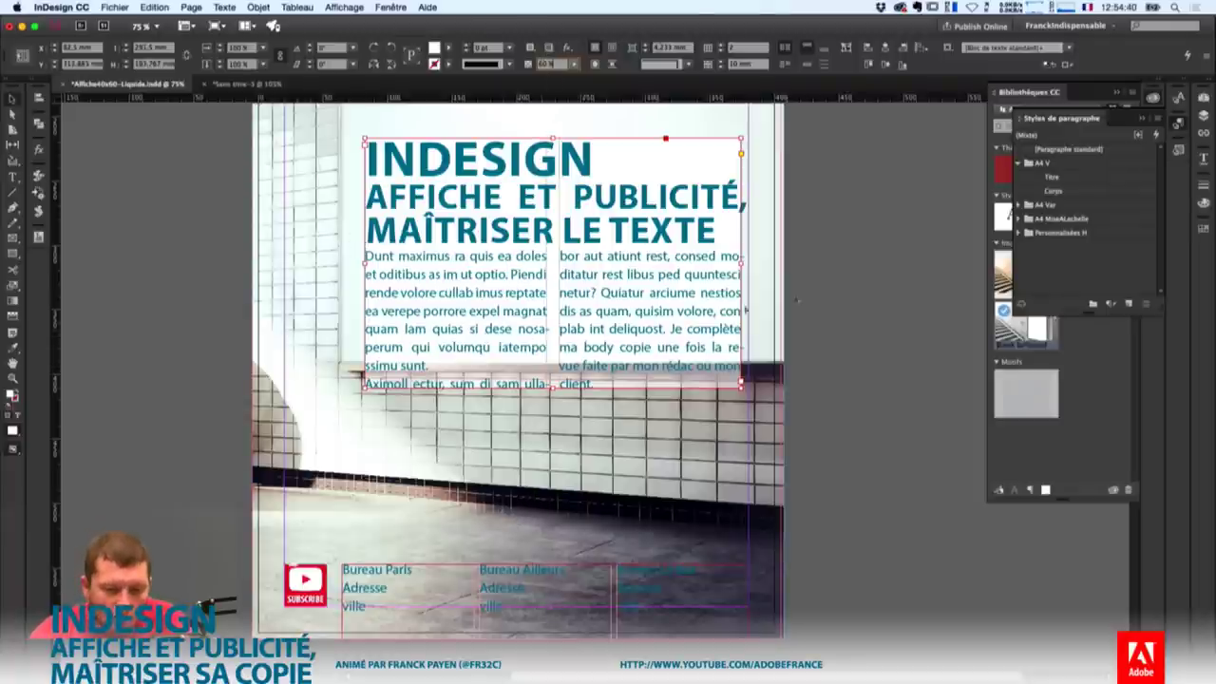
pyautogui.press('super+shift+a')
pyautogui.press('w')
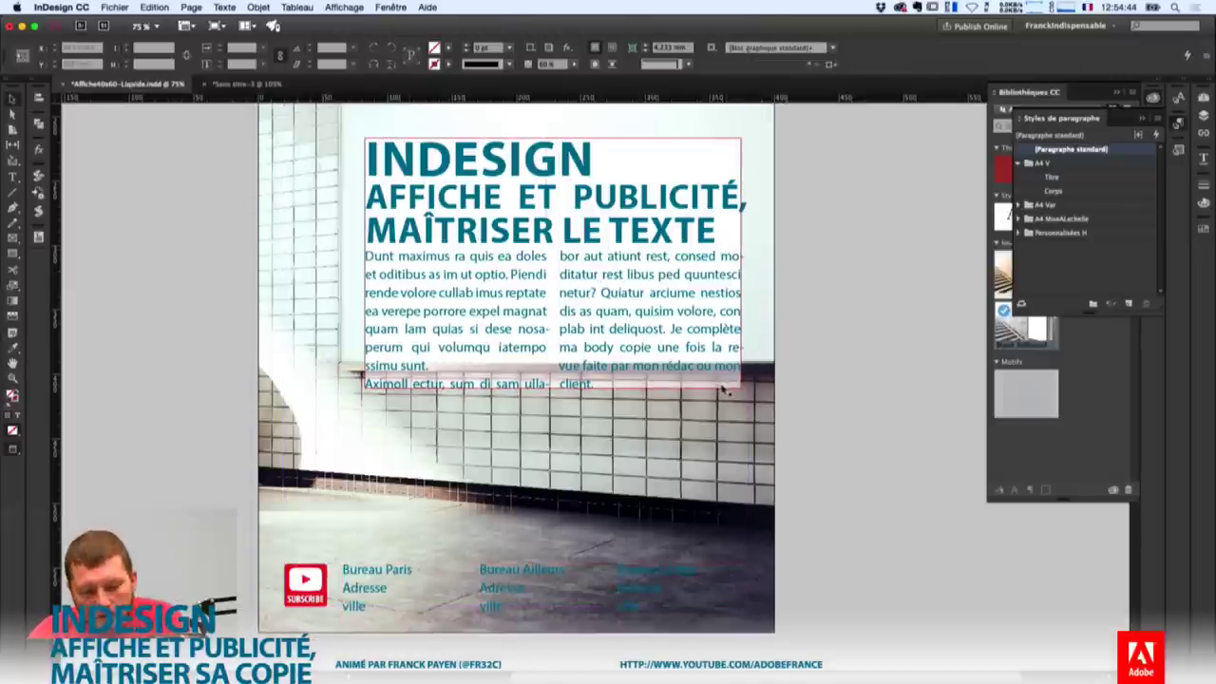
# Link all four text frame inset margins at 5 mm.
pyautogui.click(258, 8)
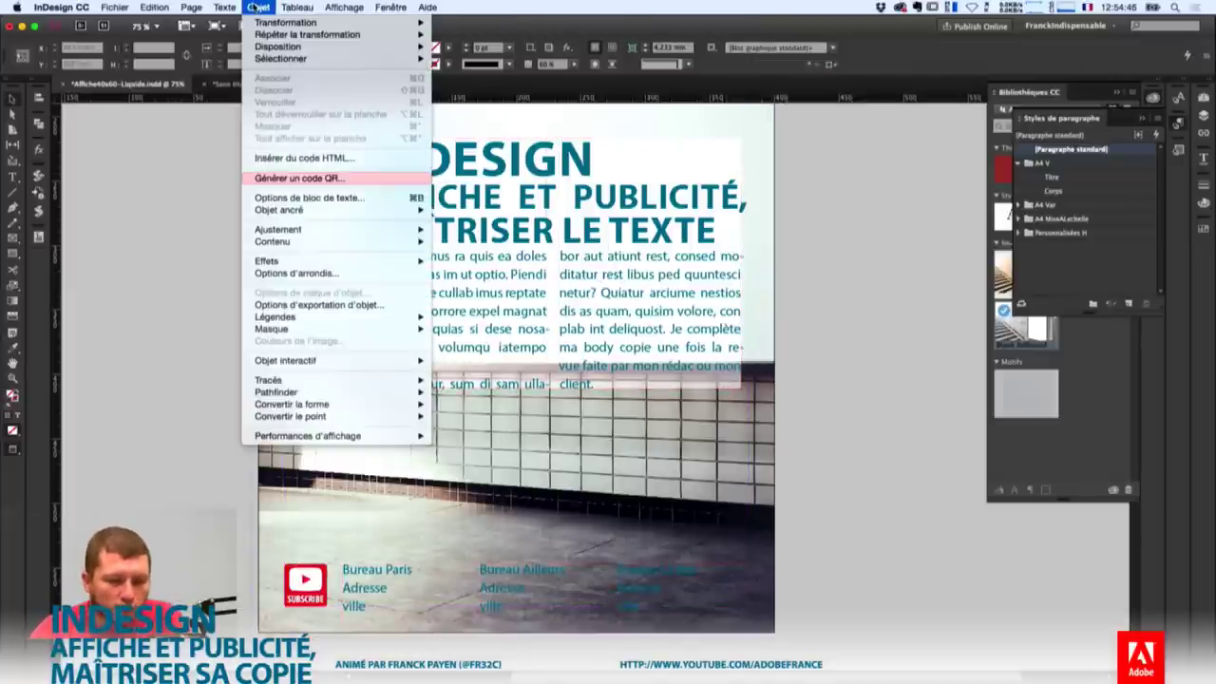
pyautogui.click(307, 200)
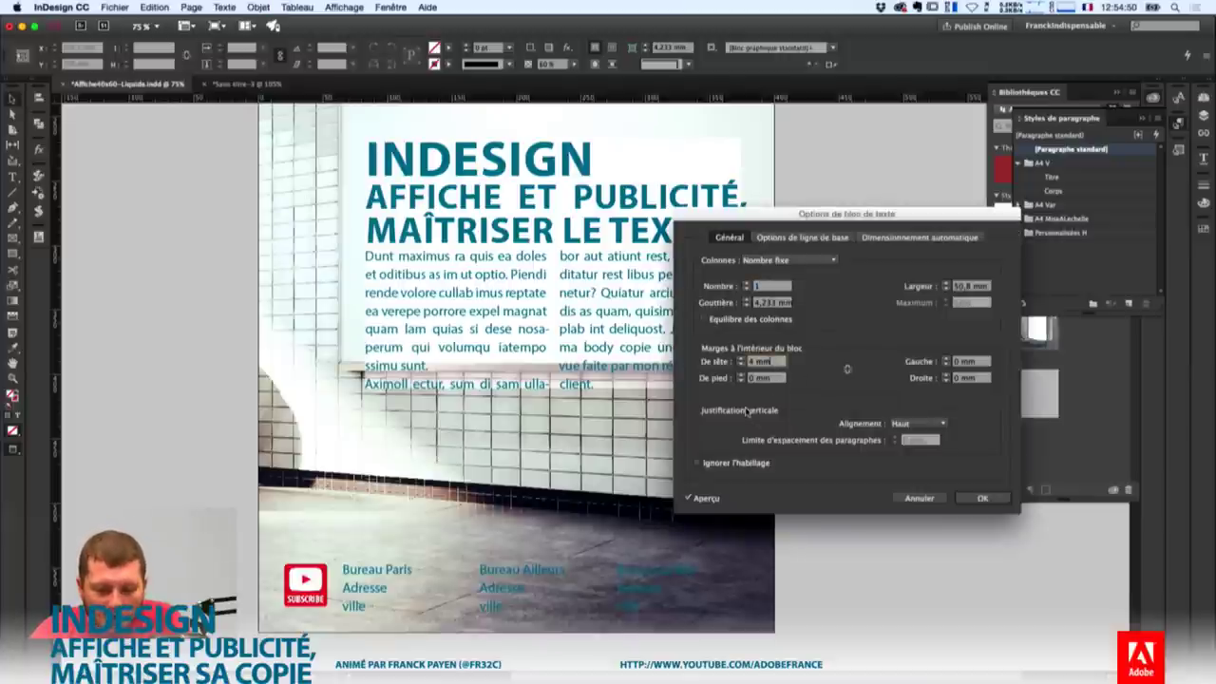
pyautogui.click(846, 369)
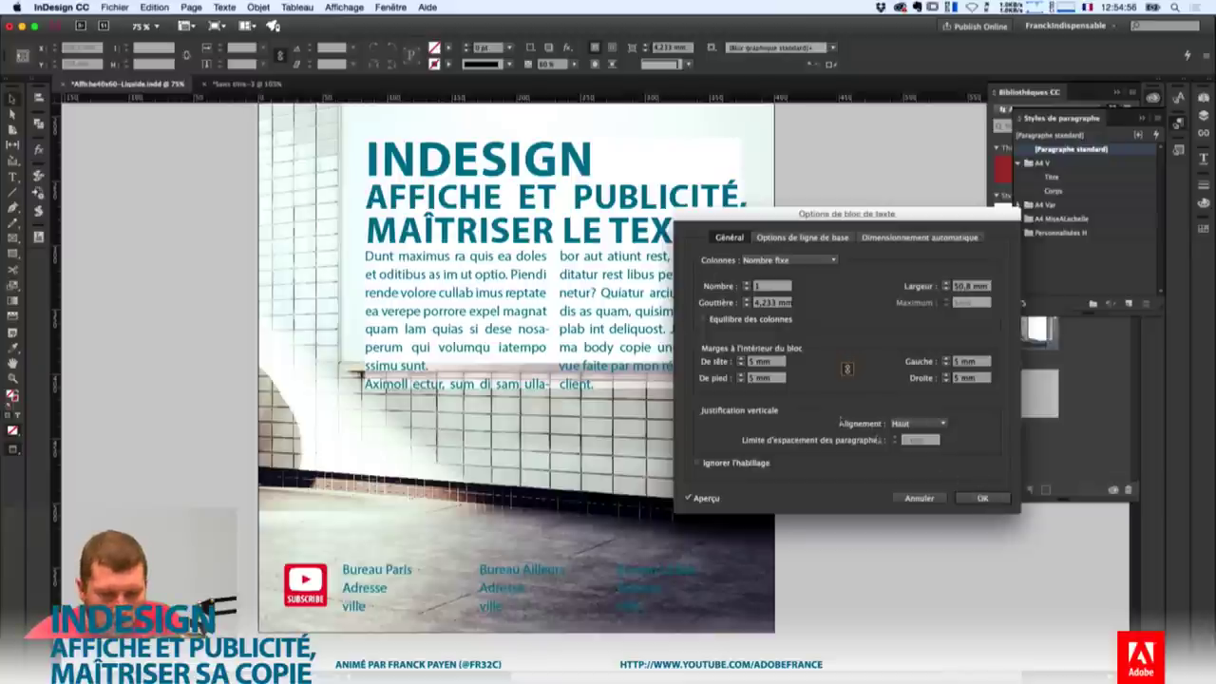
pyautogui.click(995, 501)
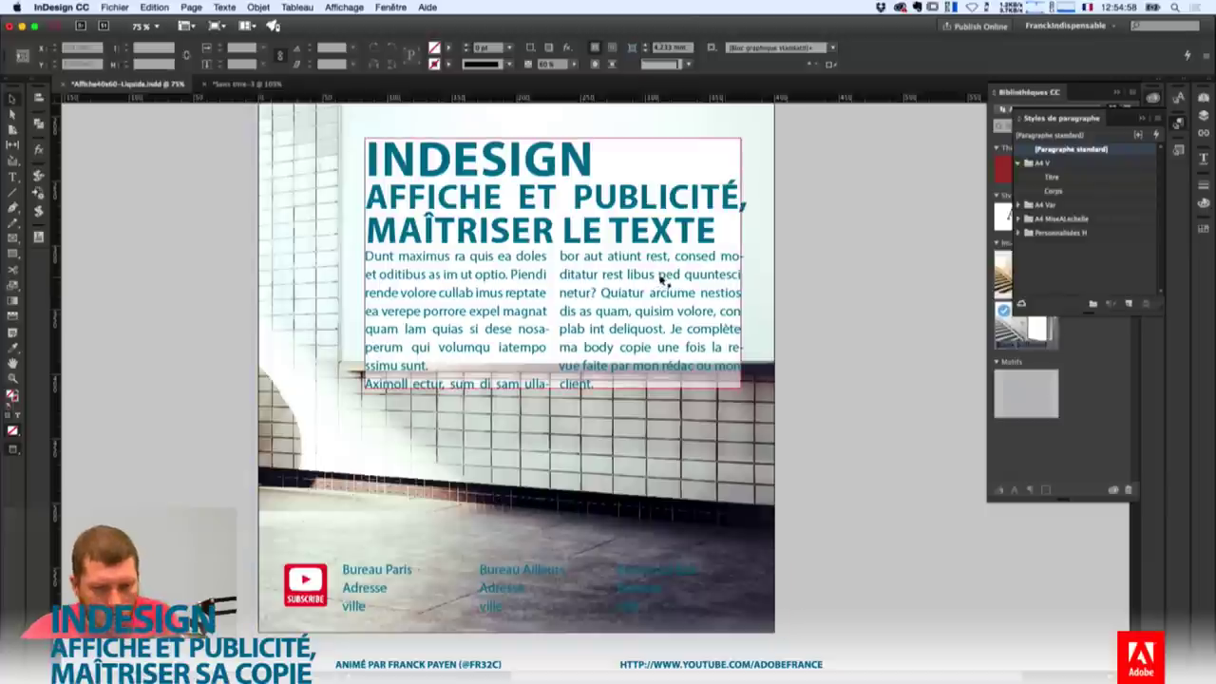
# Reduce the linked text inset to 3 mm on every side.
pyautogui.press('super+b')
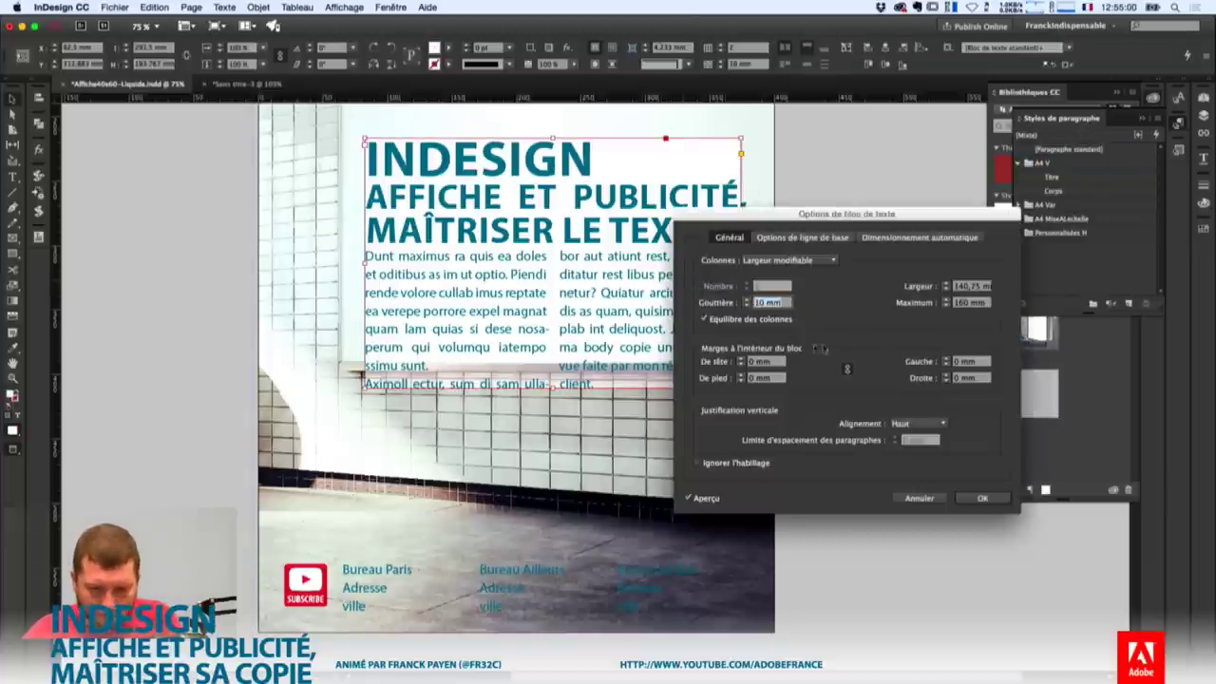
pyautogui.press('Tab')
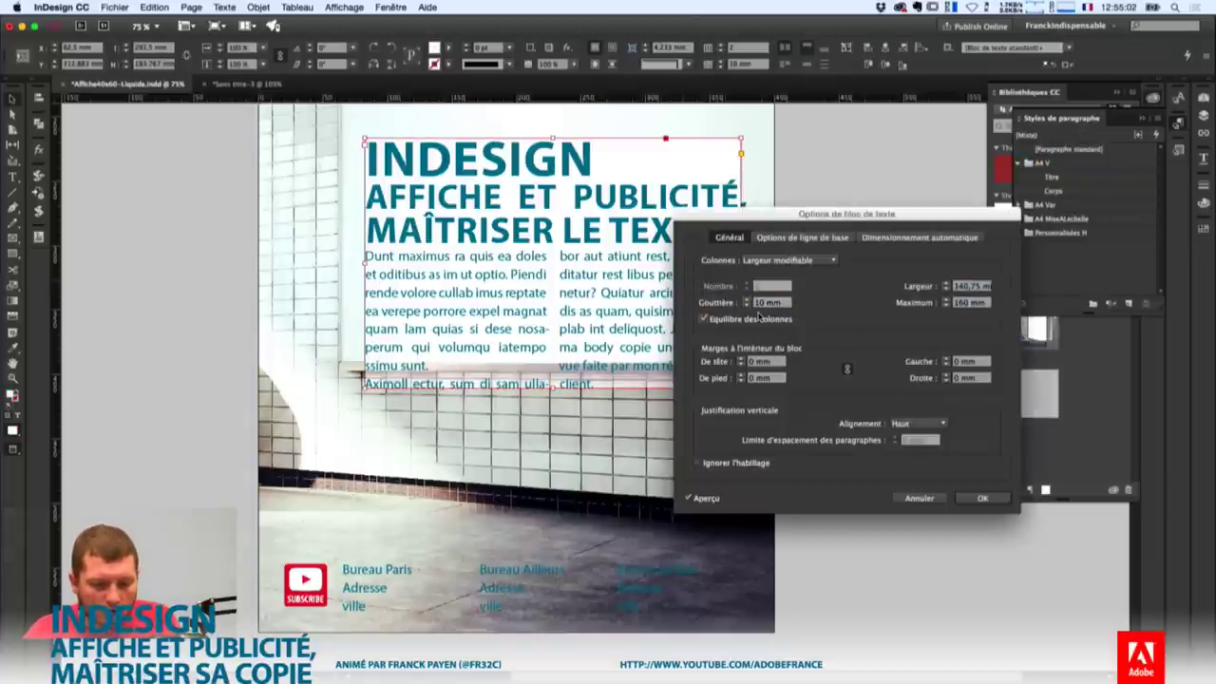
pyautogui.write('4')
pyautogui.press('Tab')
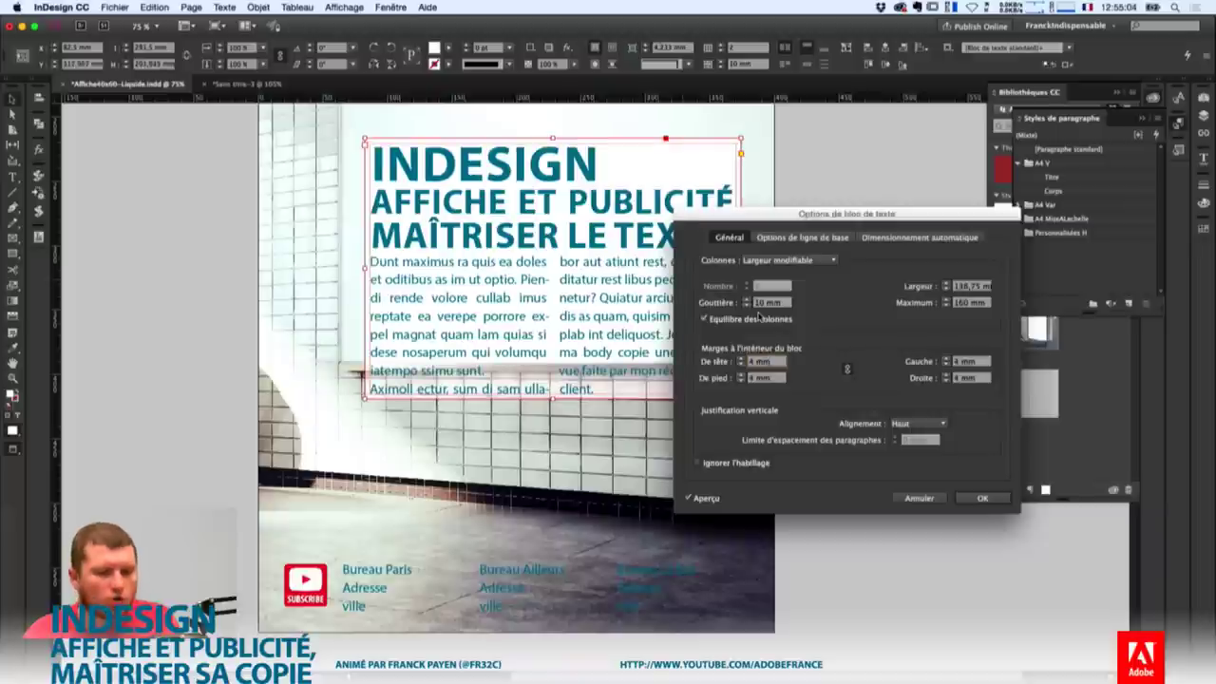
pyautogui.press('Down')
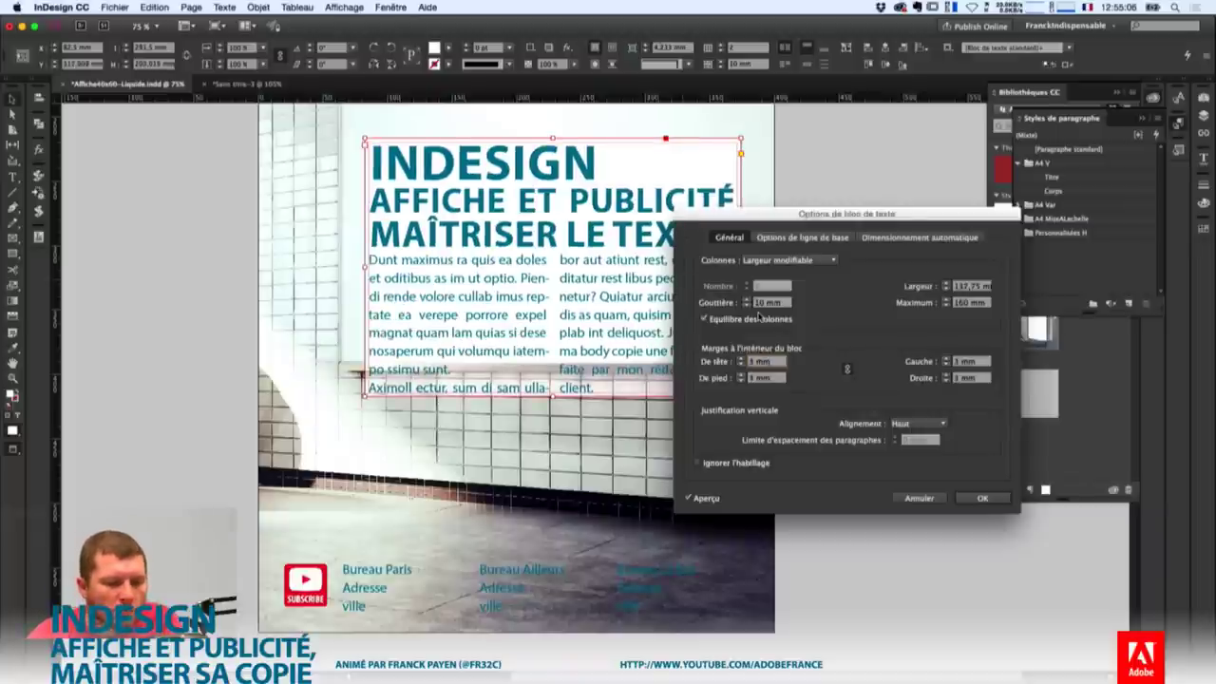
pyautogui.press('Return')
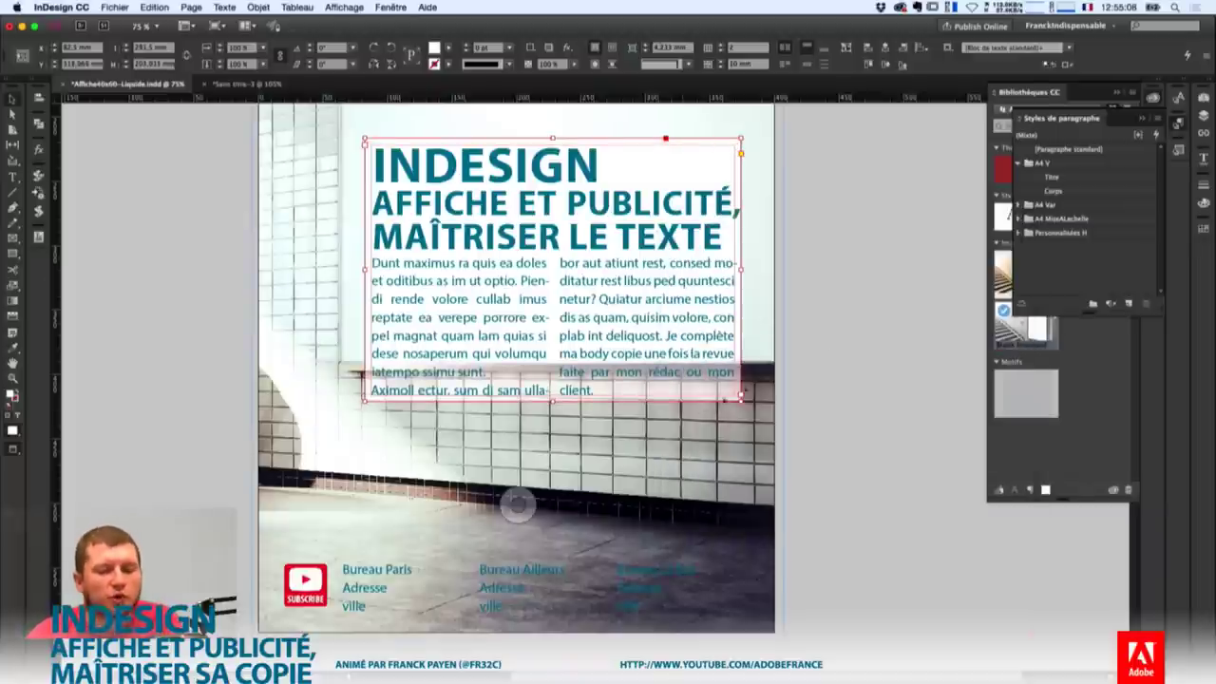
pyautogui.click(904, 342)
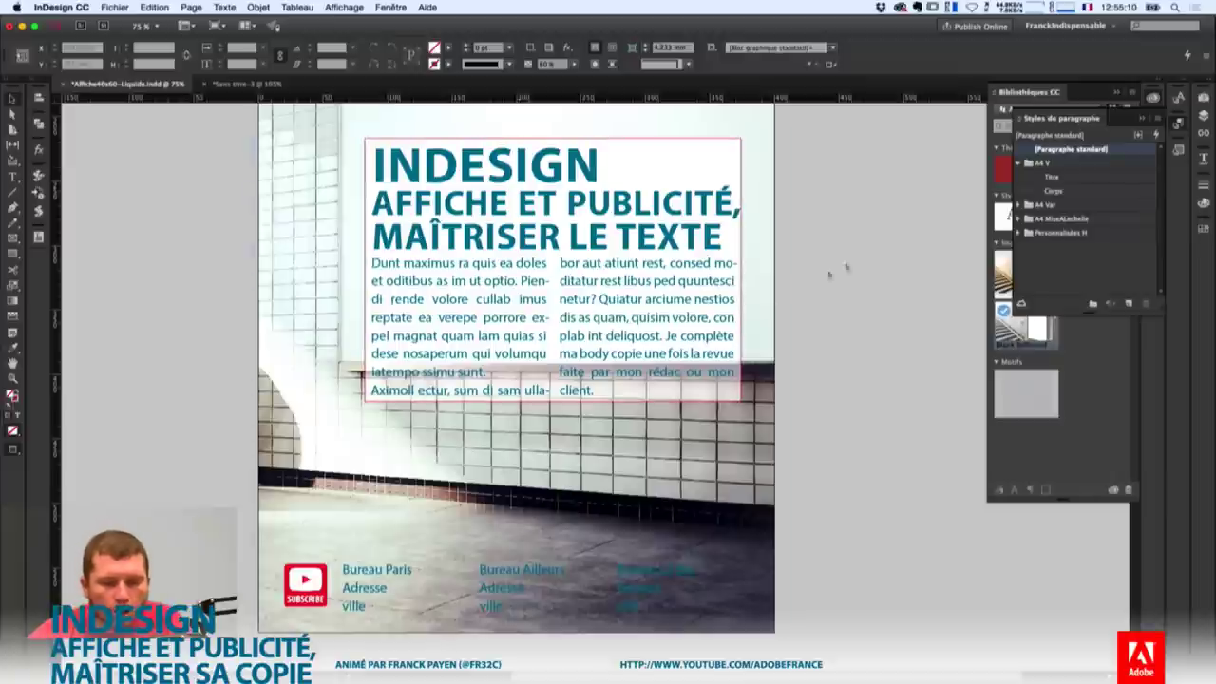
# Reposition the headline frame higher on the page.
pyautogui.click(633, 271)
pyautogui.moveTo(633, 272); pyautogui.dragTo(635, 243)
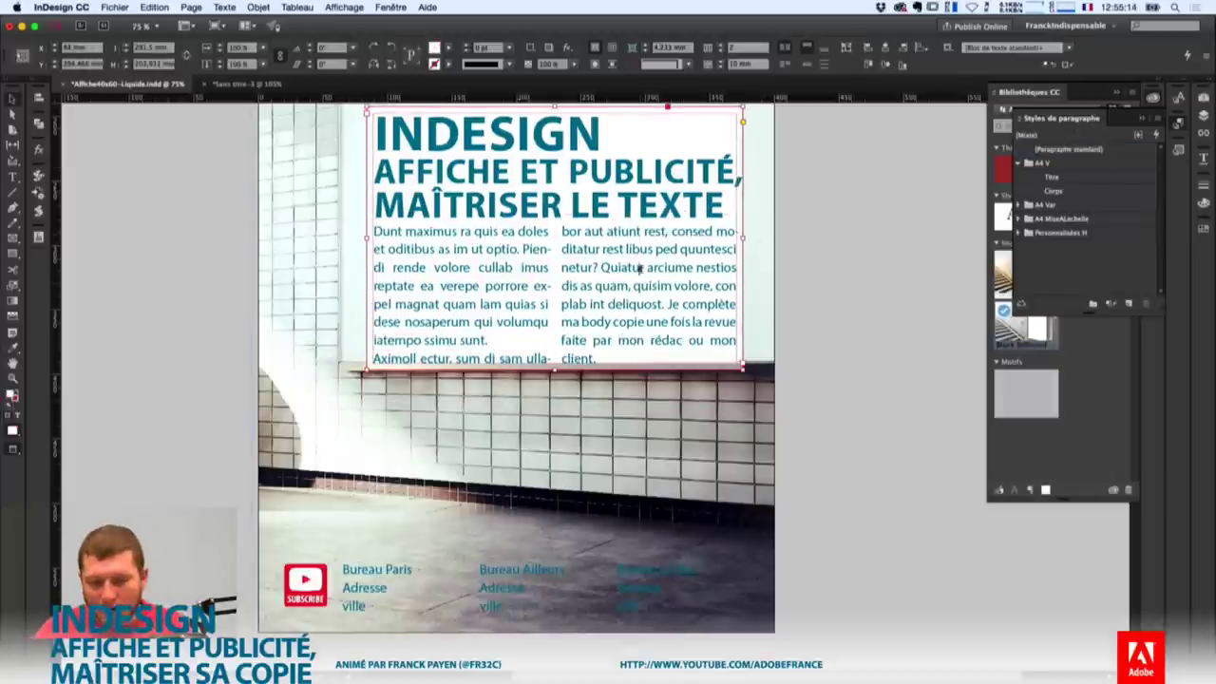
pyautogui.moveTo(643, 261); pyautogui.dragTo(637, 271)
pyautogui.scroll(-1, 756, 435)
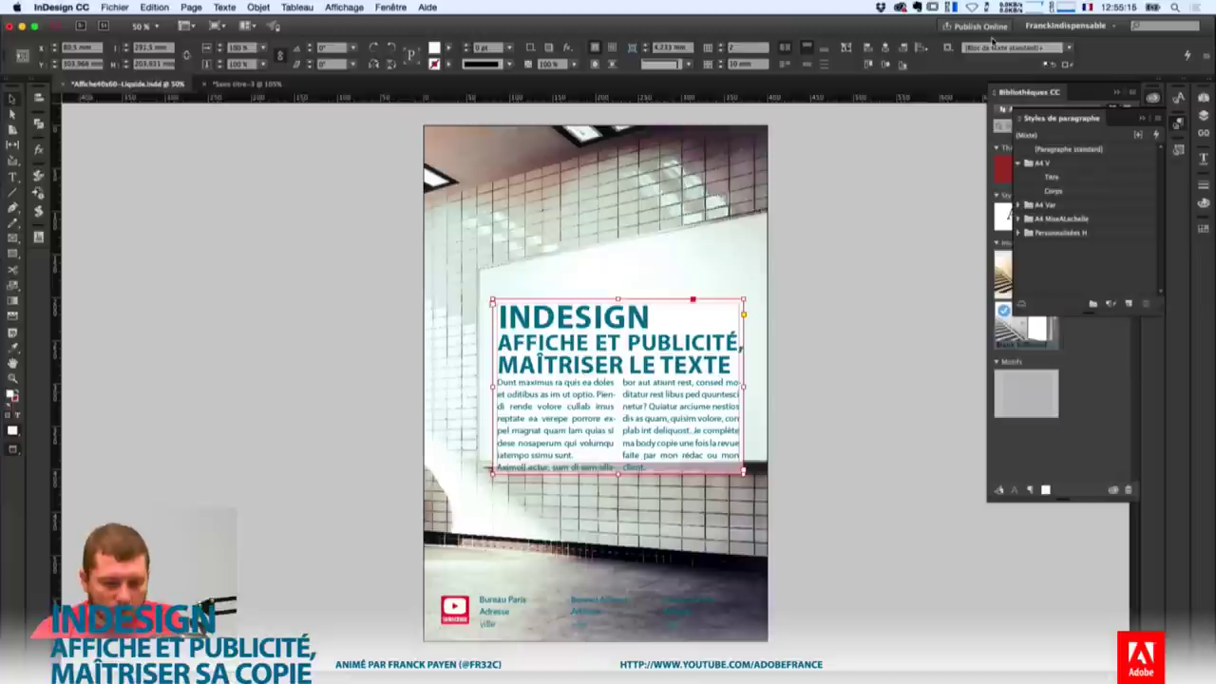
pyautogui.moveTo(643, 430); pyautogui.dragTo(718, 448)
# Delete the closing sentences ending in 'client.' and select the background wall photo.
pyautogui.doubleClick(676, 407)
pyautogui.moveTo(701, 406); pyautogui.dragTo(722, 509)
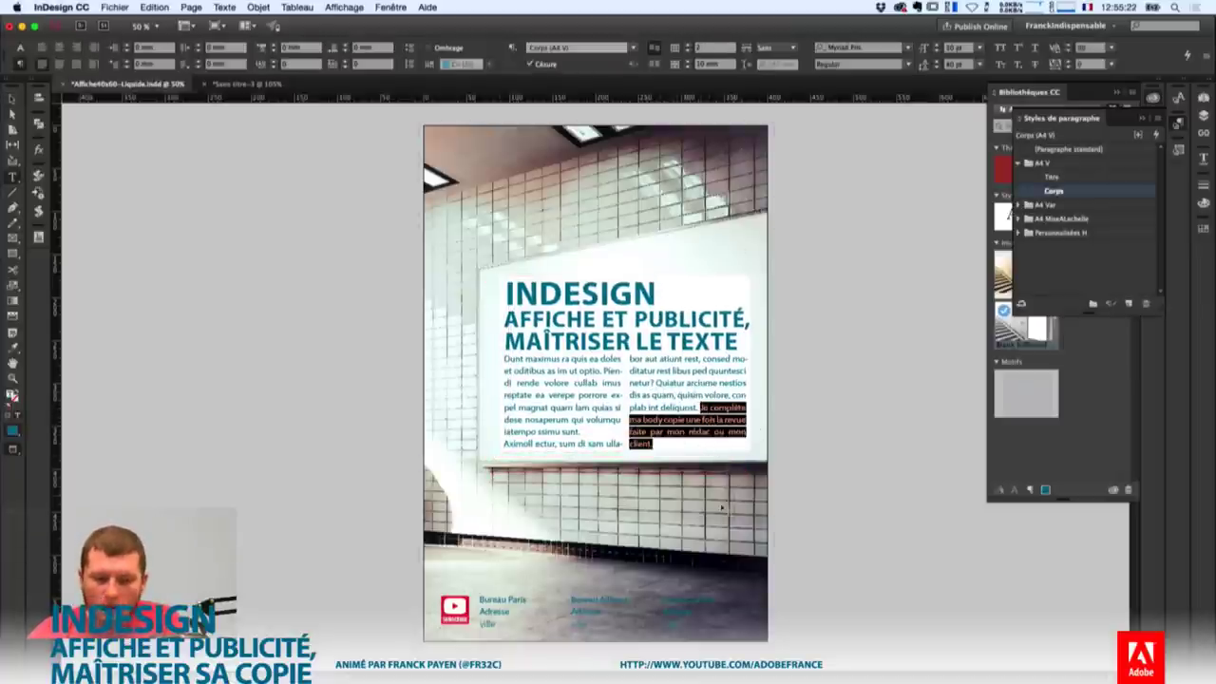
pyautogui.press('BackSpace')
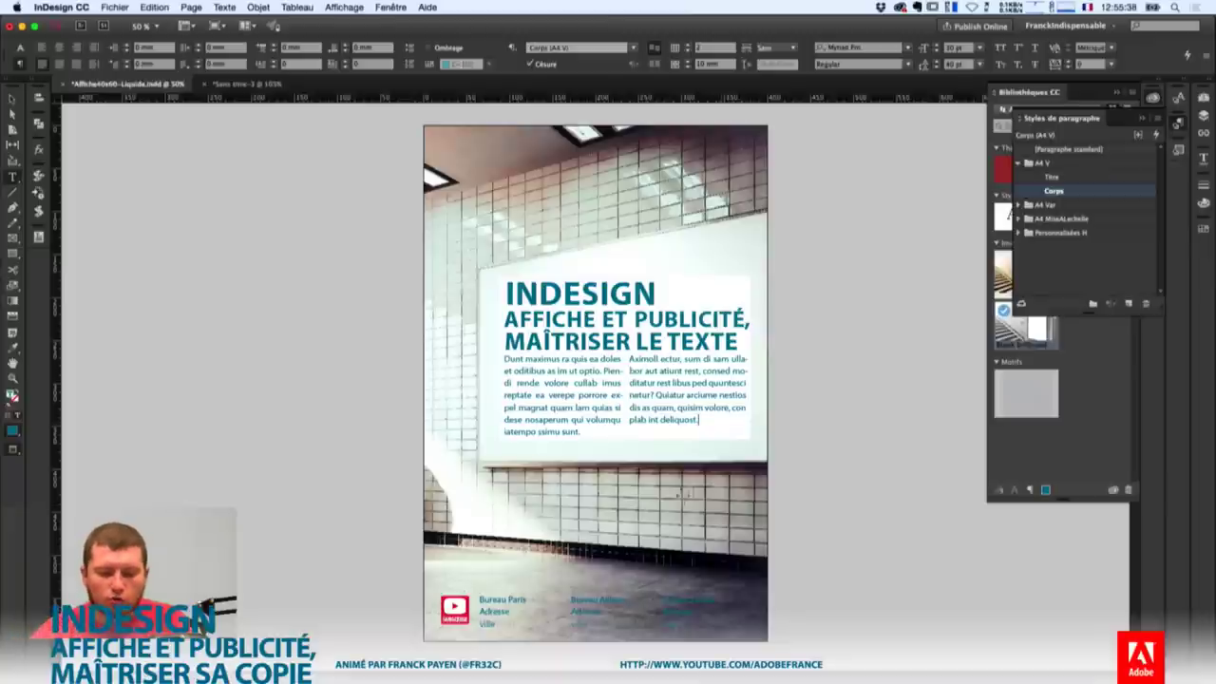
pyautogui.press('Escape')
pyautogui.click(690, 282)
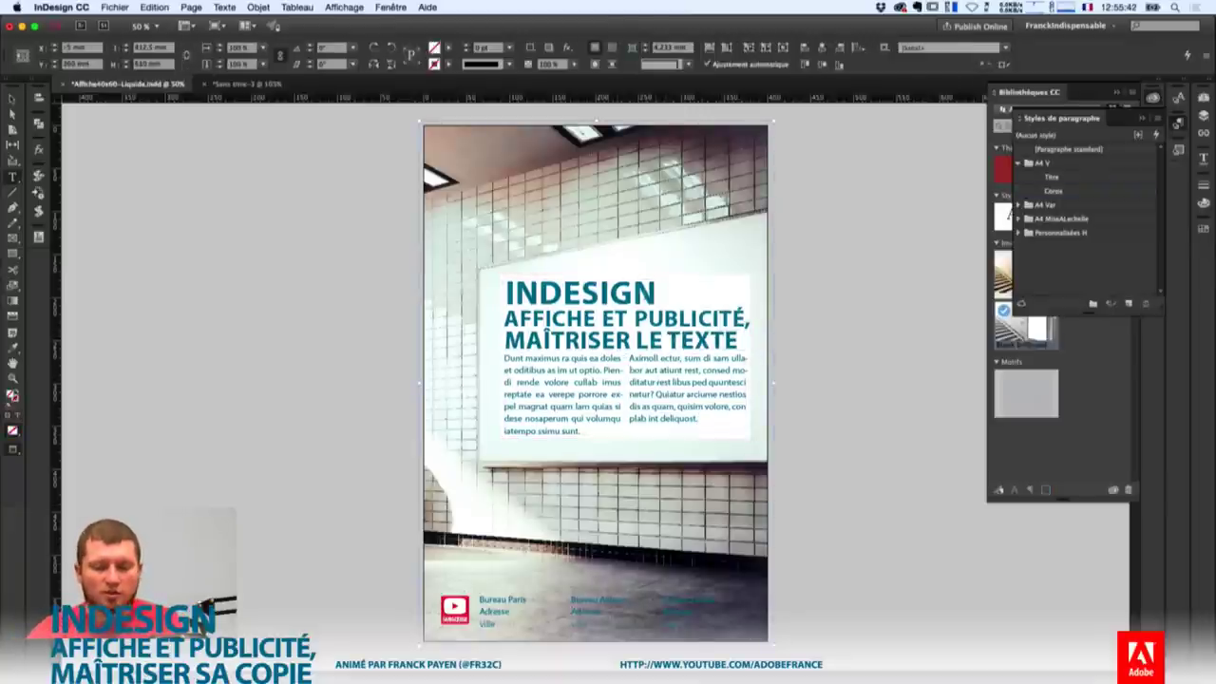
# Select the white inset title-and-body frame and show the Object Styles panel.
pyautogui.click(660, 323)
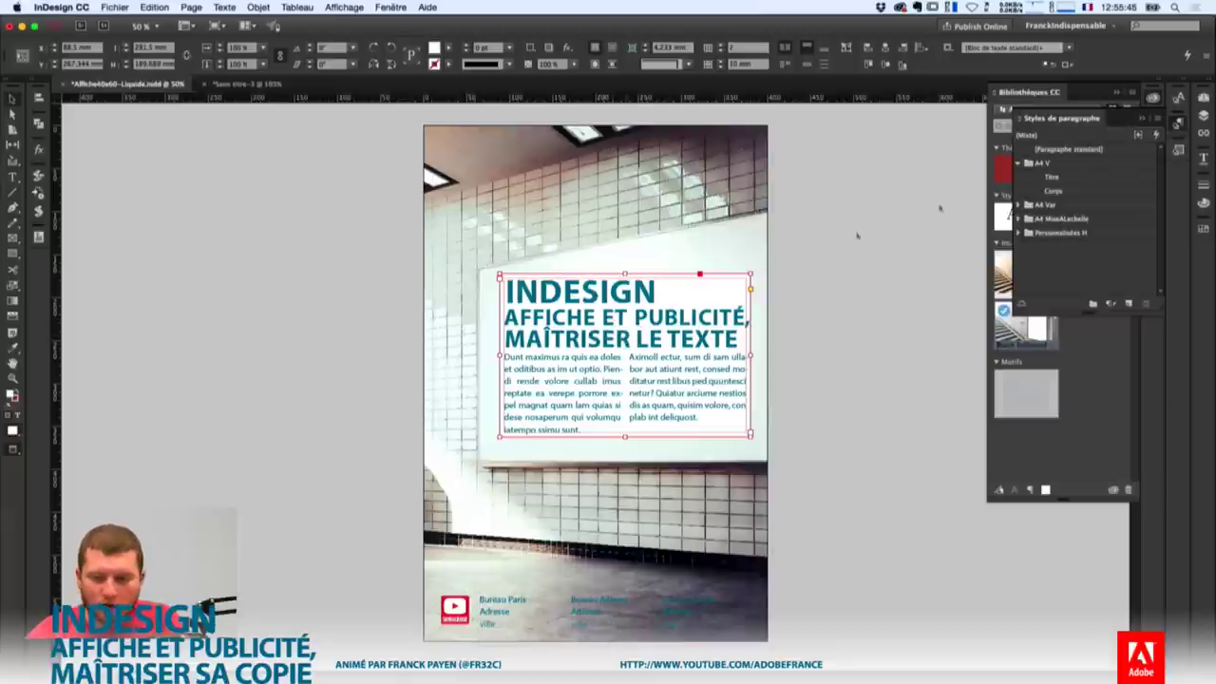
pyautogui.click(1142, 118)
pyautogui.click(1178, 125)
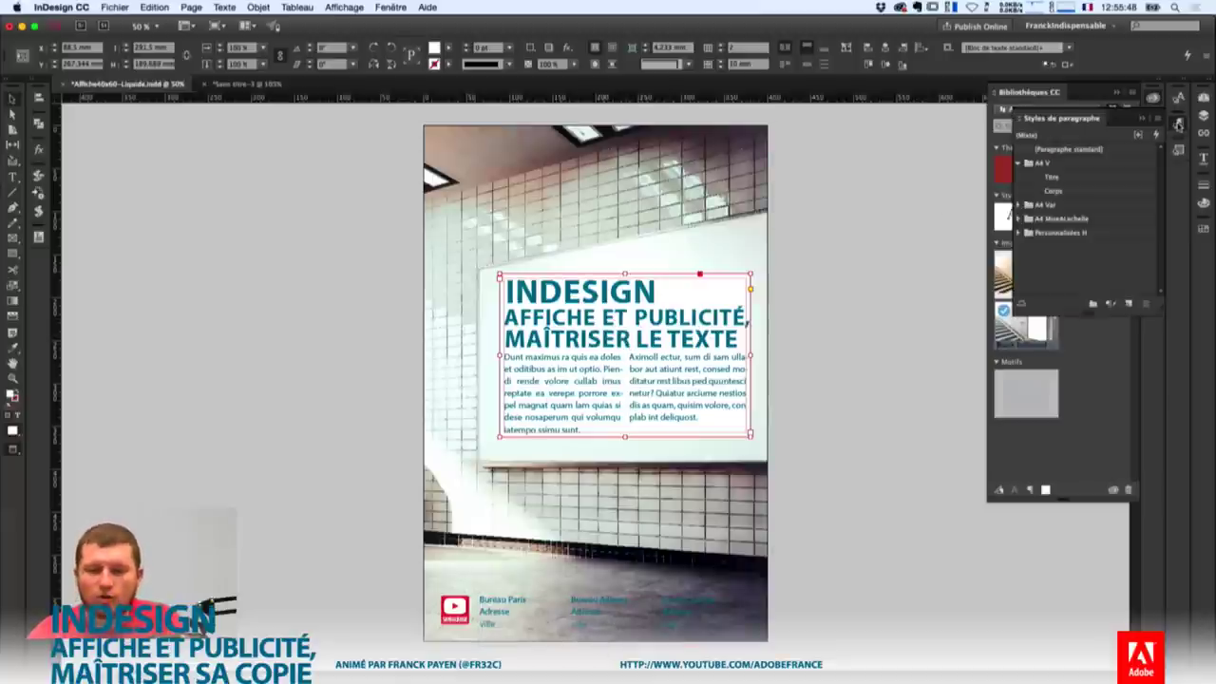
pyautogui.click(390, 7)
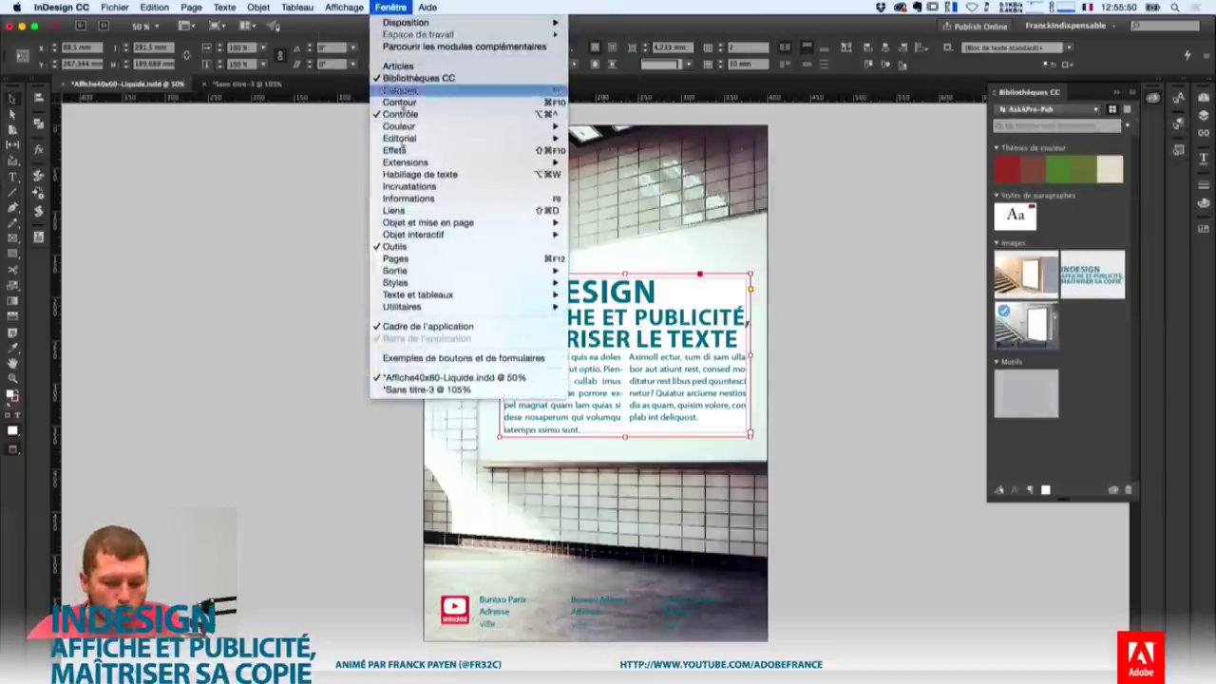
pyautogui.moveTo(408, 282)
pyautogui.click(649, 287)
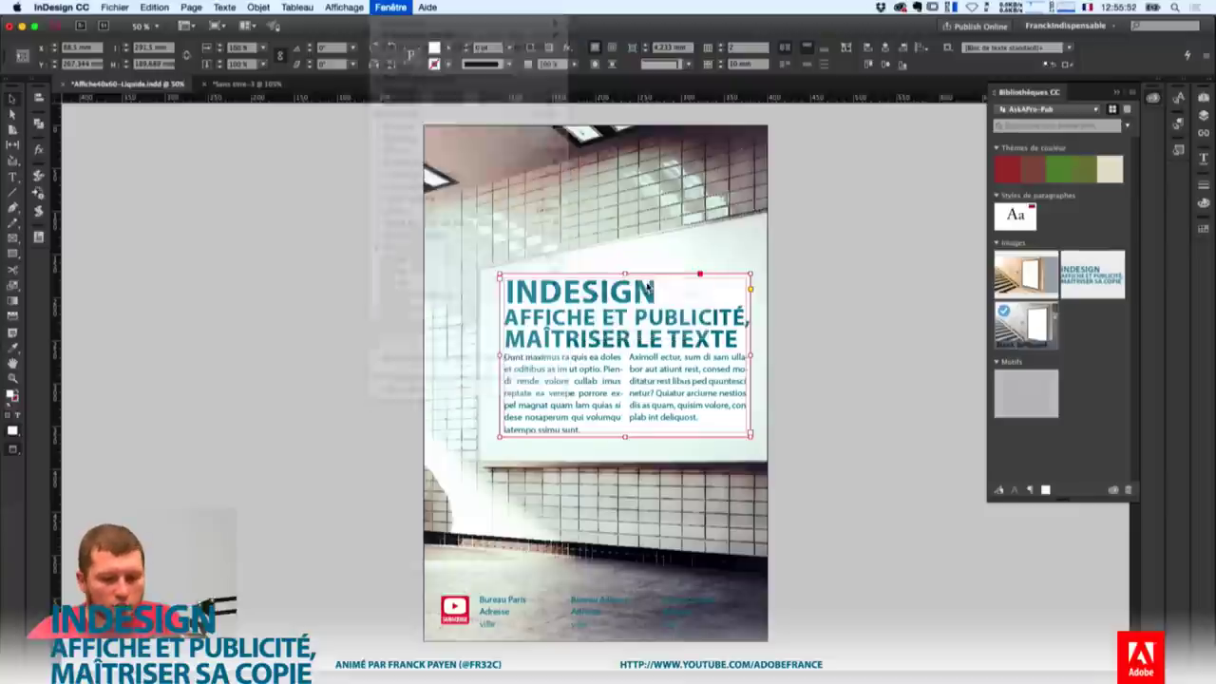
# Create a new object style from that frame and name it Bloc Transparent.
pyautogui.click(1128, 329)
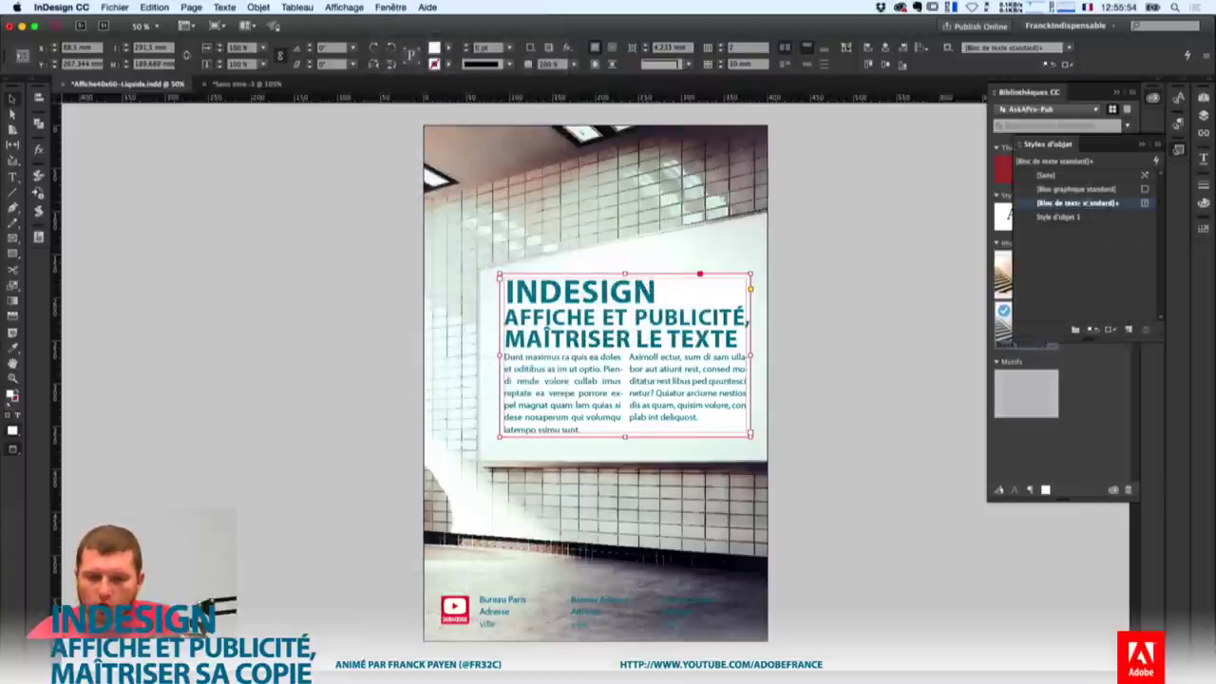
pyautogui.doubleClick(1069, 218)
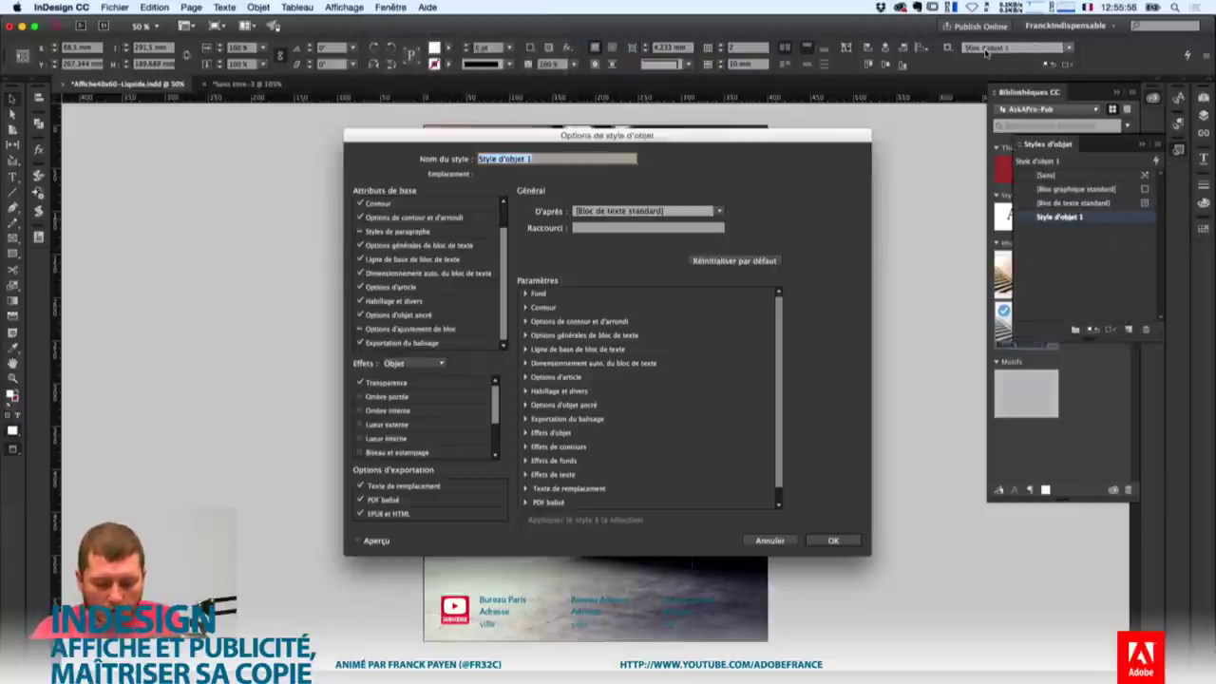
pyautogui.write('E')
pyautogui.write('loc Trans')
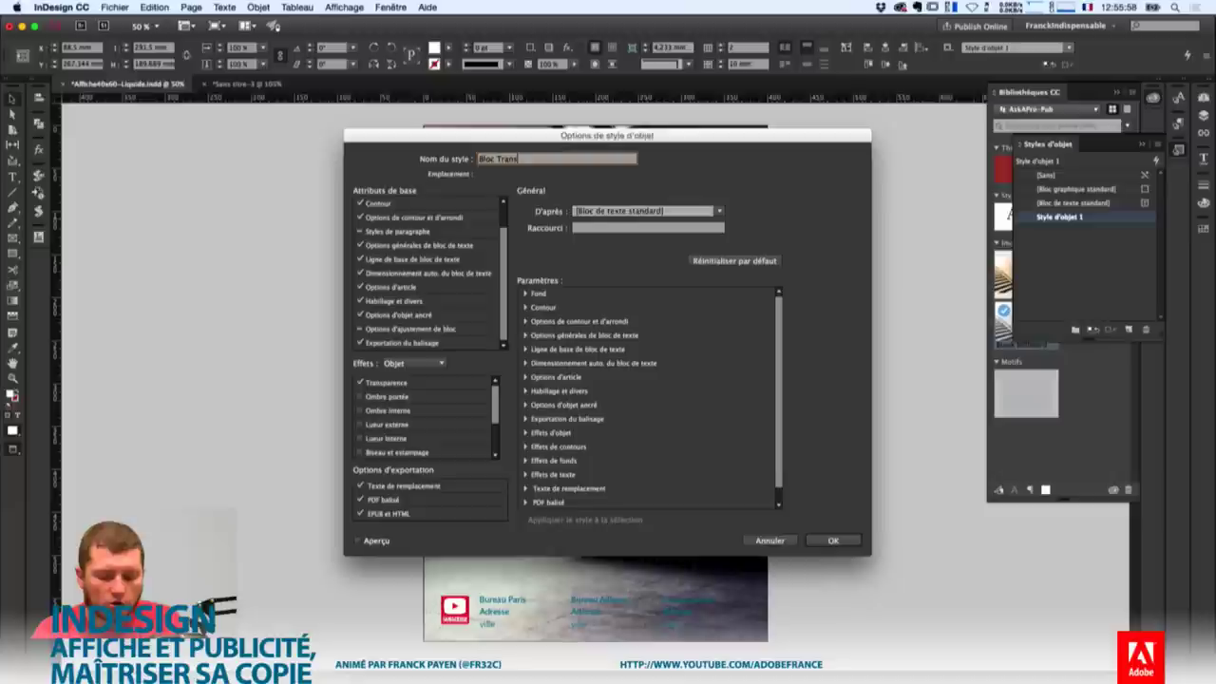
pyautogui.write('parent')
pyautogui.press('Return')
pyautogui.click(560, 600)
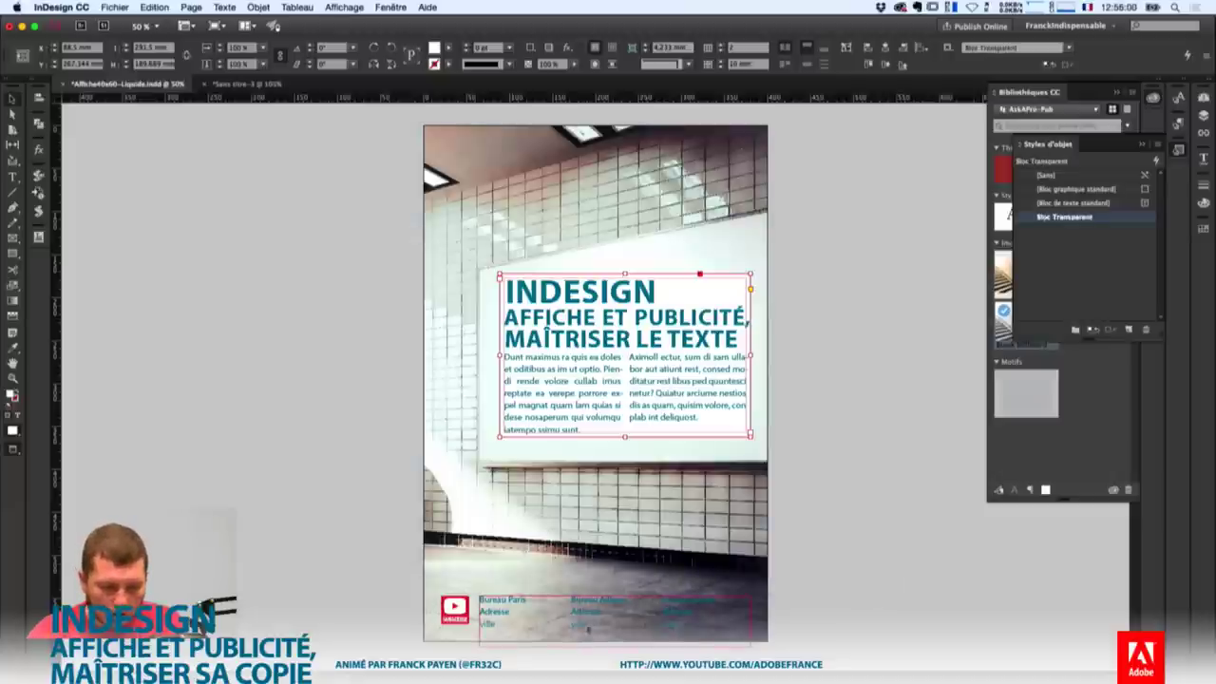
# Apply the Bloc Transparent object style to the footer address frame and nudge it slightly left.
pyautogui.click(1087, 217)
pyautogui.click(1088, 217)
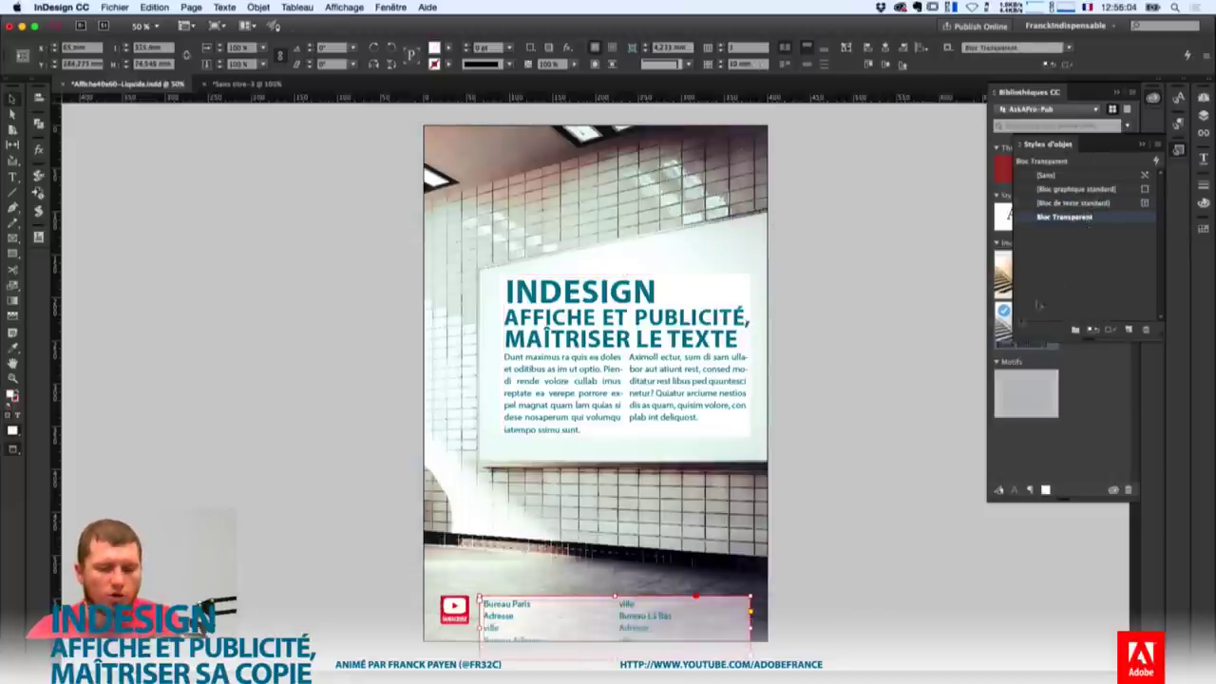
pyautogui.click(722, 53)
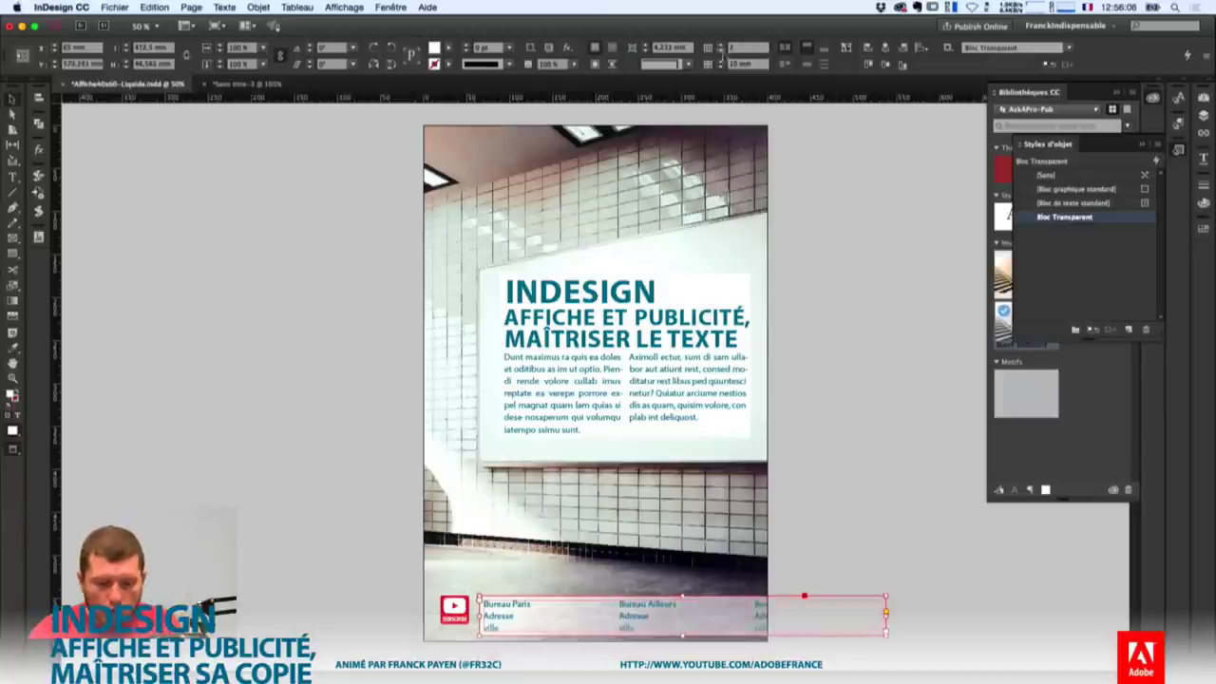
pyautogui.moveTo(699, 612); pyautogui.dragTo(694, 610)
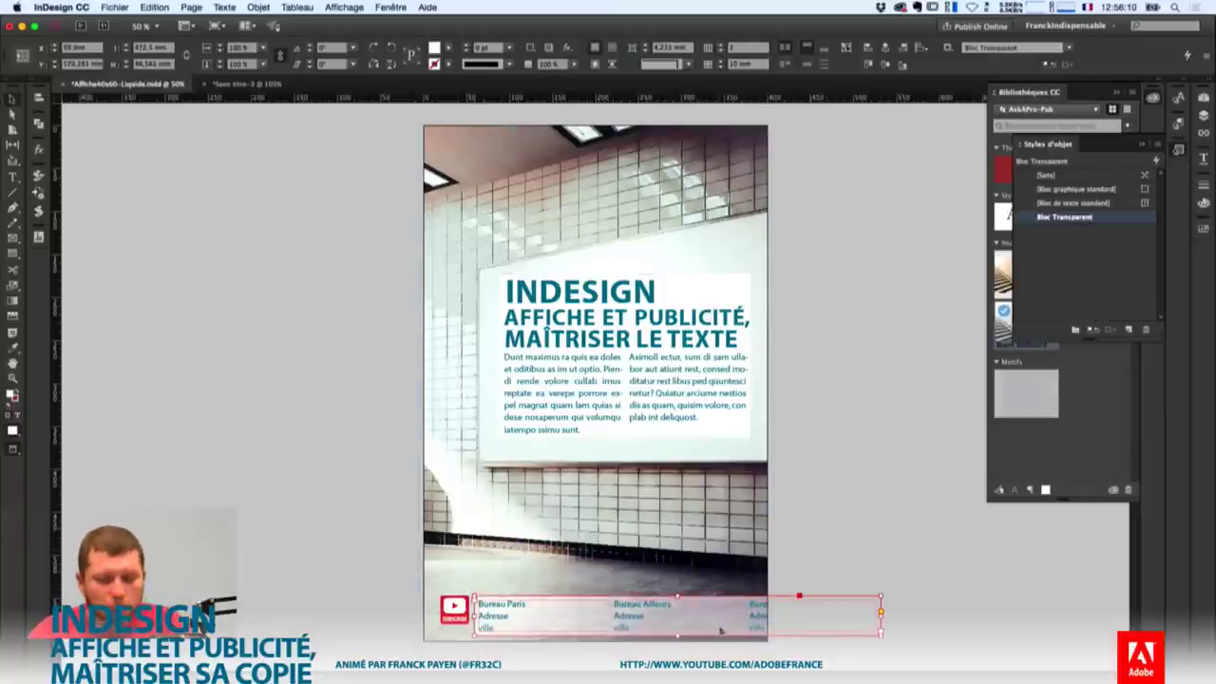
# Set the footer frame's columns to Fixed Number and narrow the frame to fit the page.
pyautogui.press('super+b')
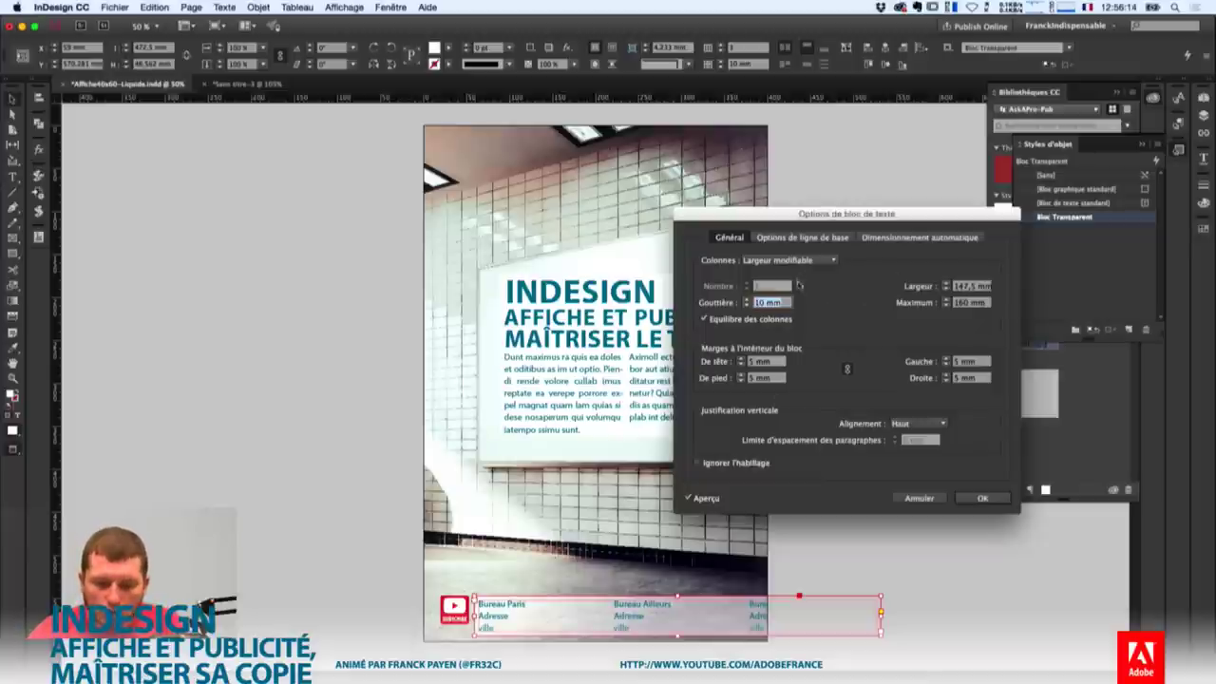
pyautogui.click(765, 262)
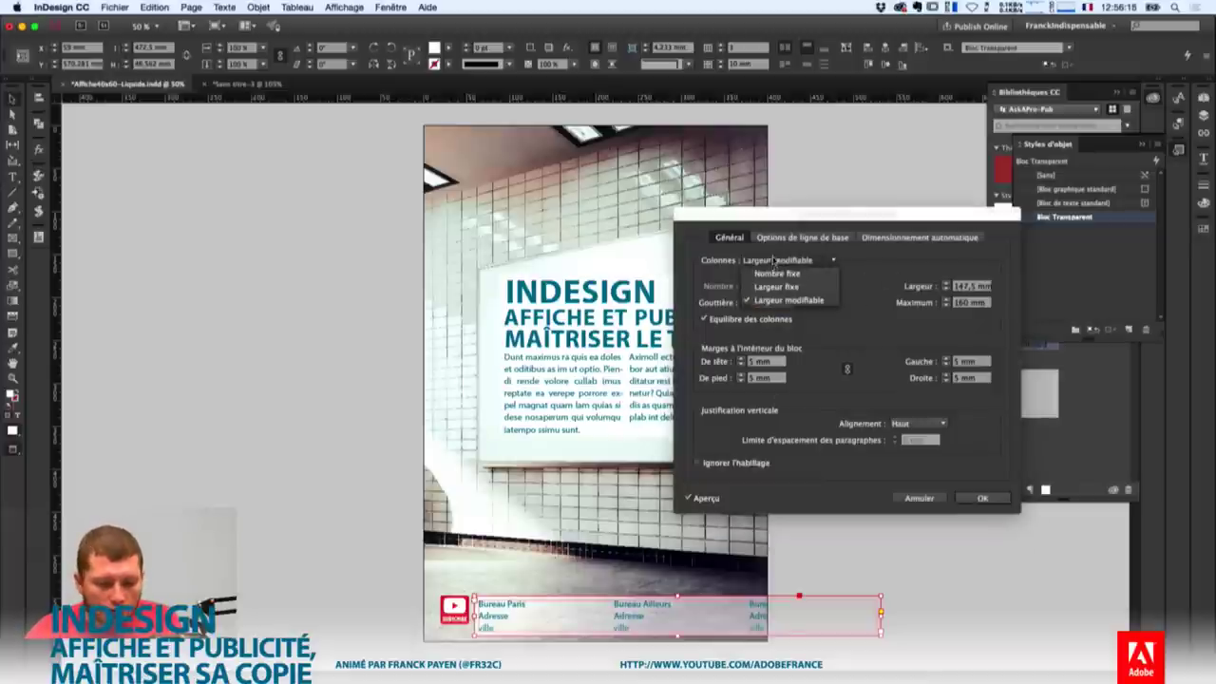
pyautogui.click(776, 275)
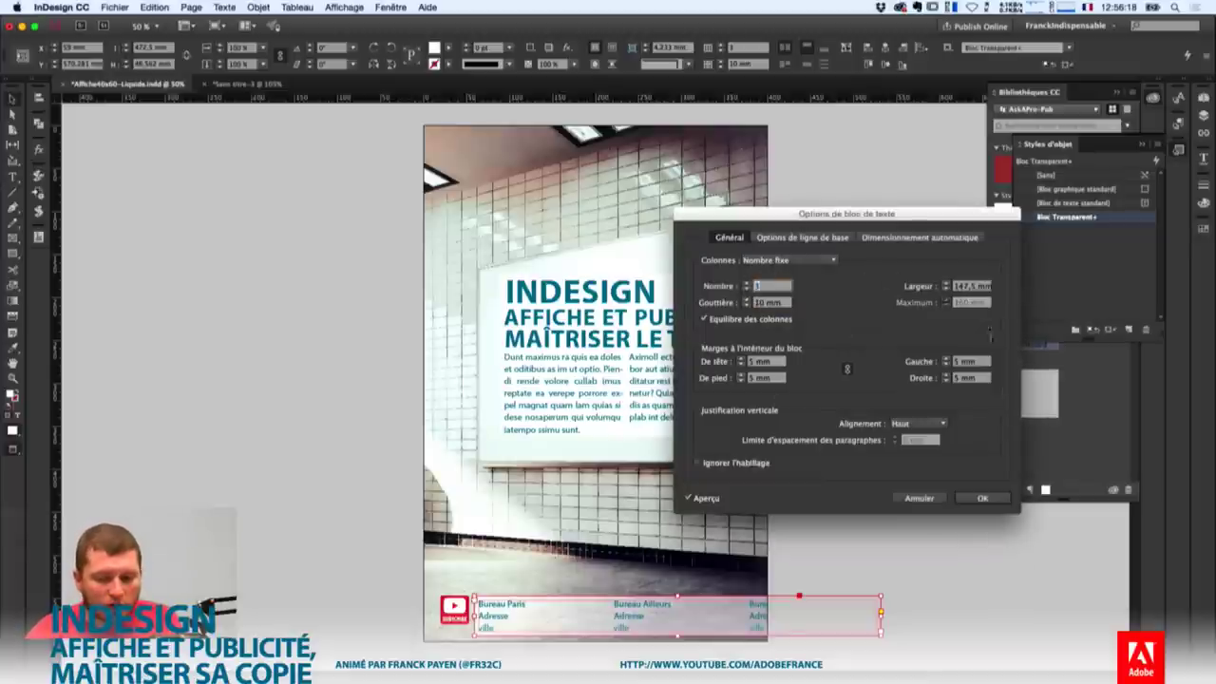
pyautogui.click(986, 498)
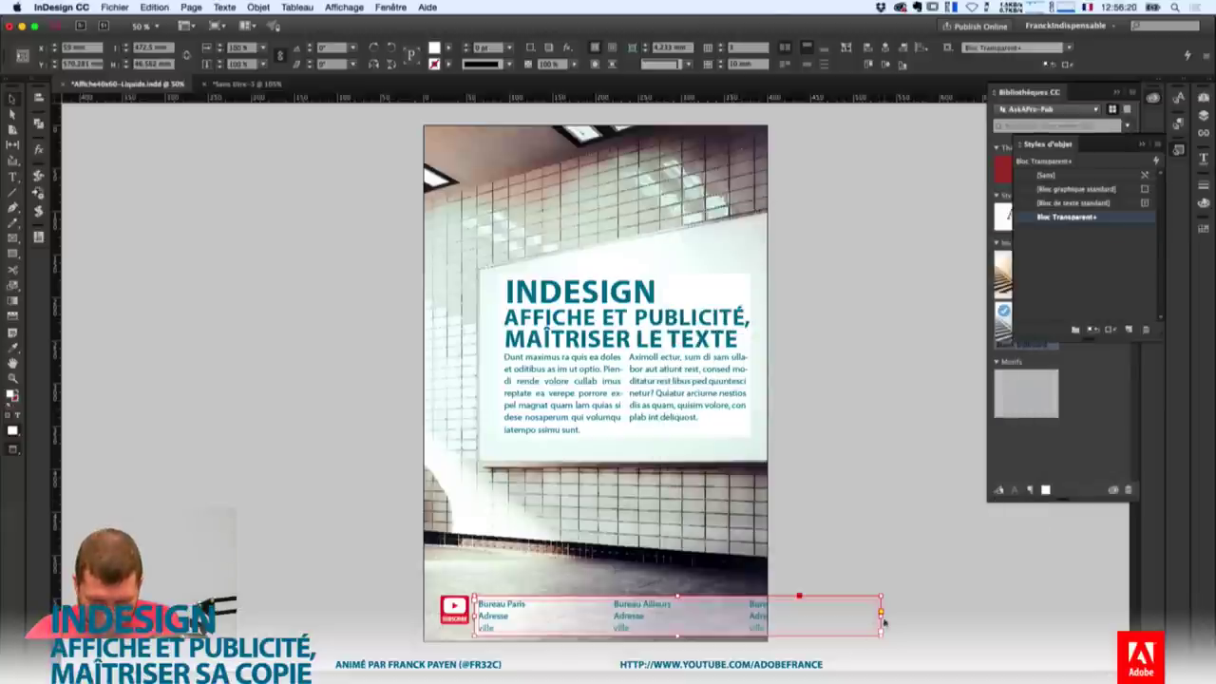
pyautogui.moveTo(883, 620); pyautogui.dragTo(749, 618)
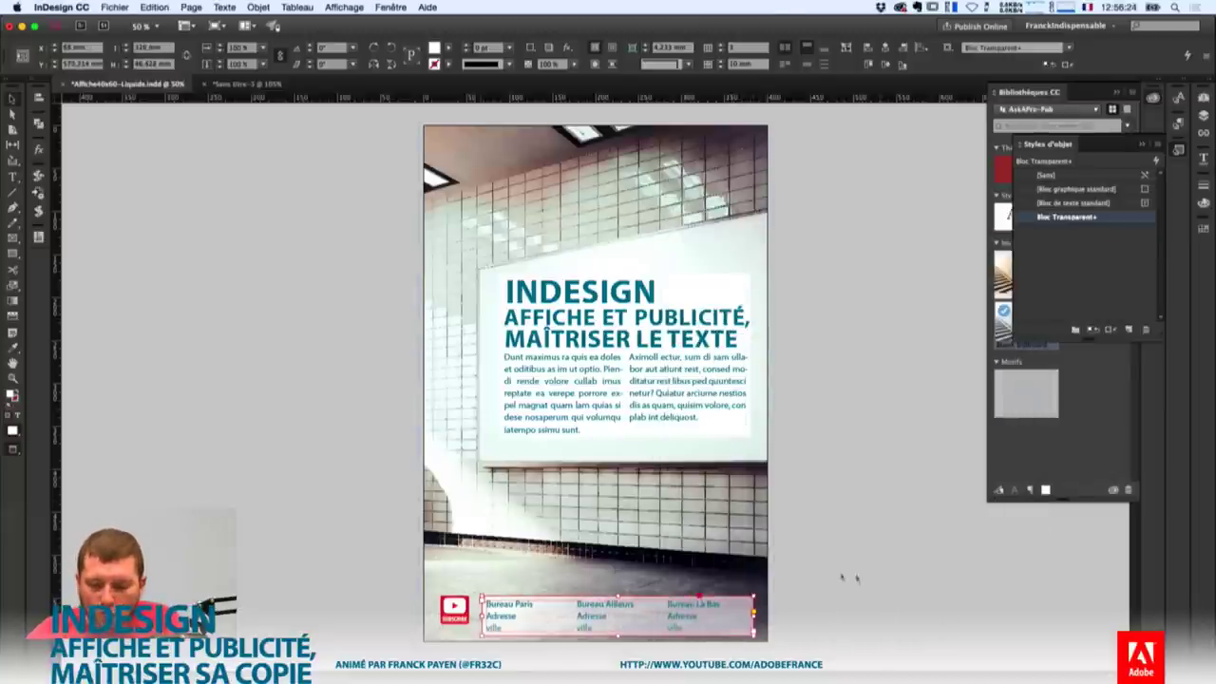
pyautogui.click(828, 603)
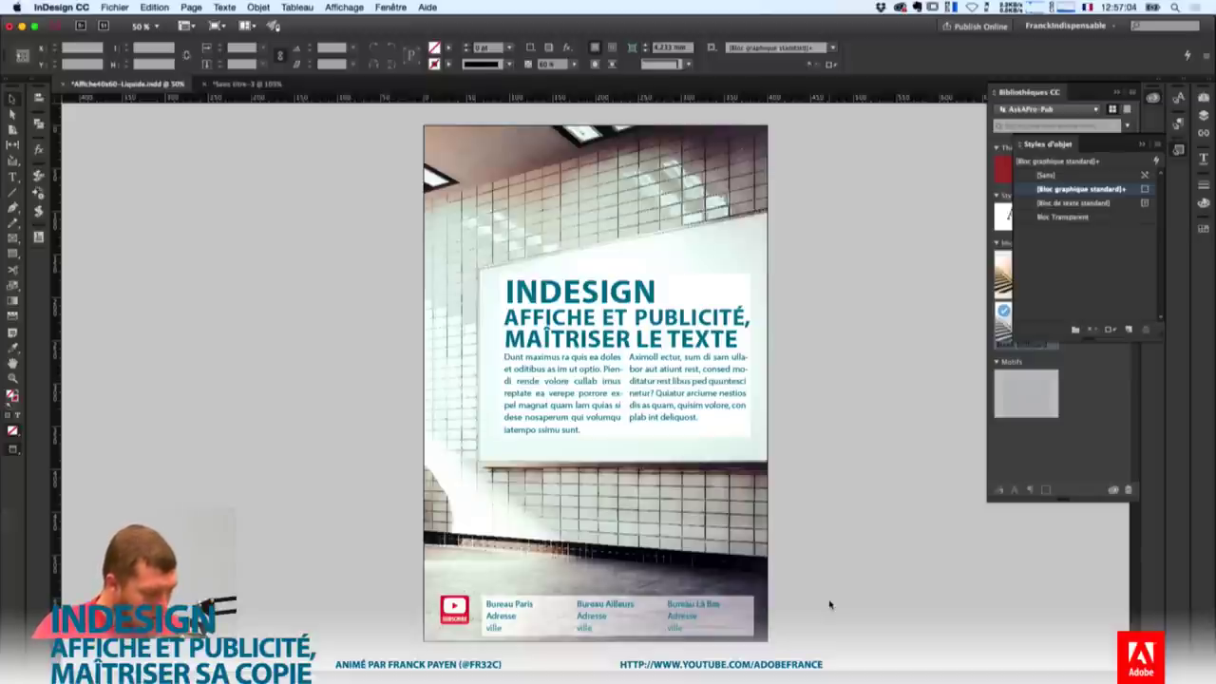
# Add the footer group with the YouTube logo and addresses to the CC library's Images.
pyautogui.click(454, 609)
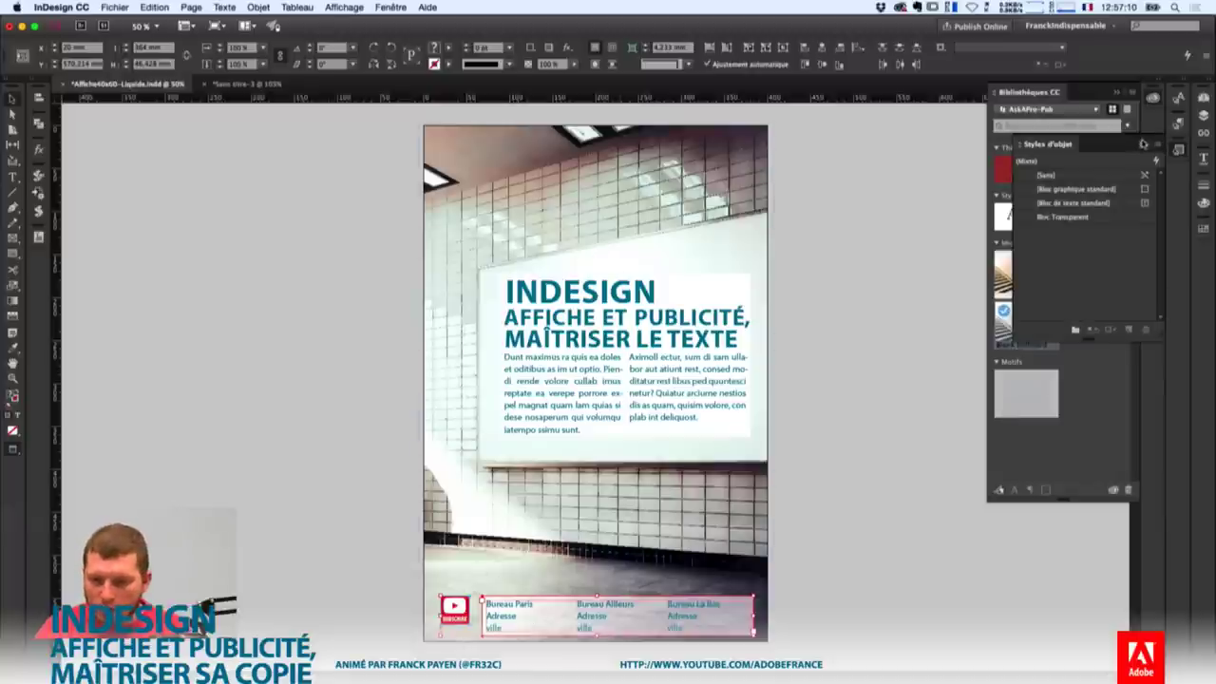
pyautogui.press('super+F7')
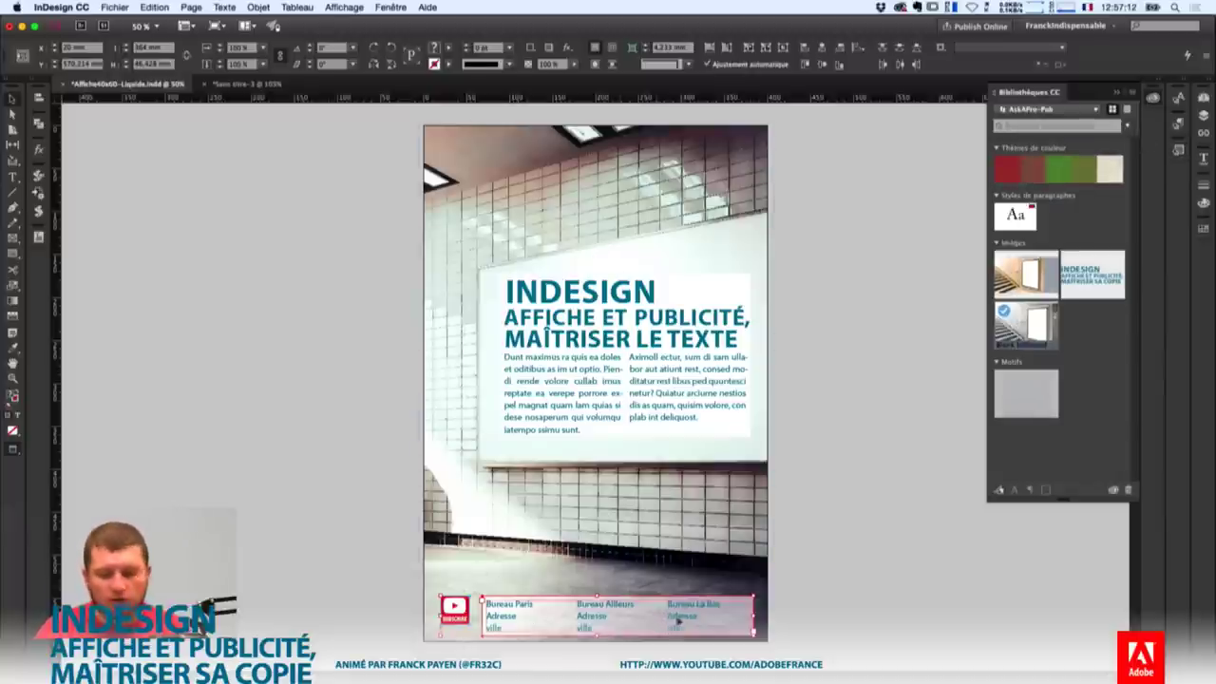
pyautogui.moveTo(677, 620); pyautogui.dragTo(1068, 340)
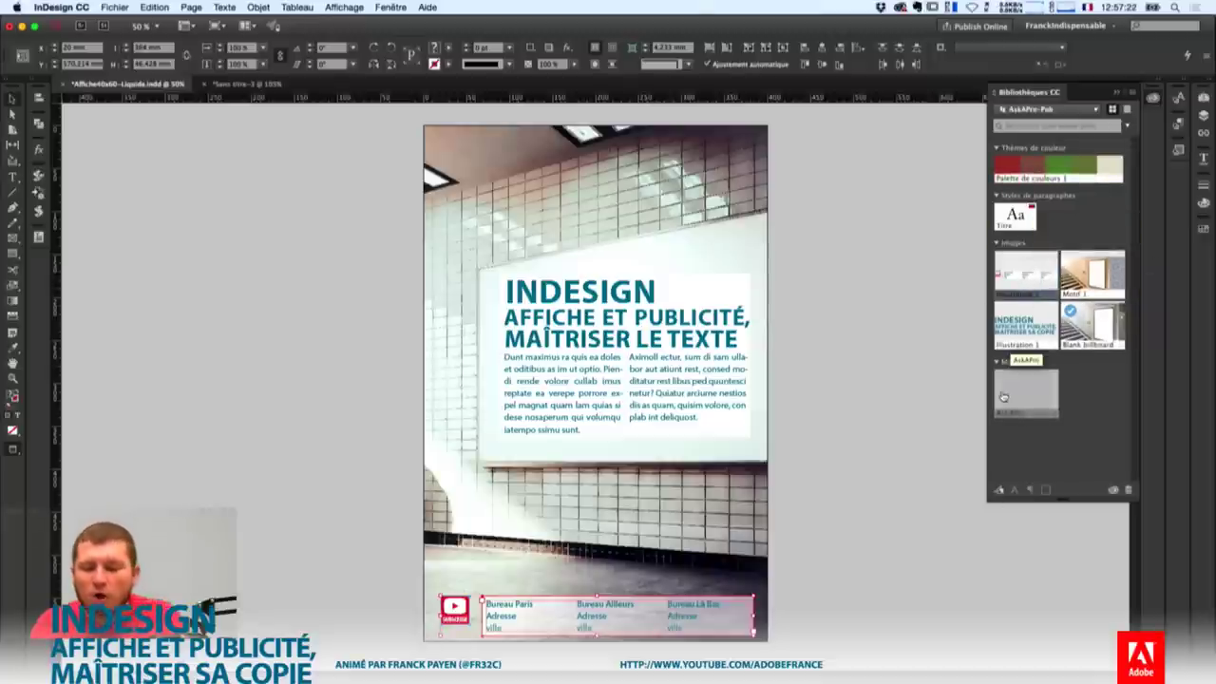
# Create a new document with default A4 settings and place the saved footer graphic on it.
pyautogui.press('super+n')
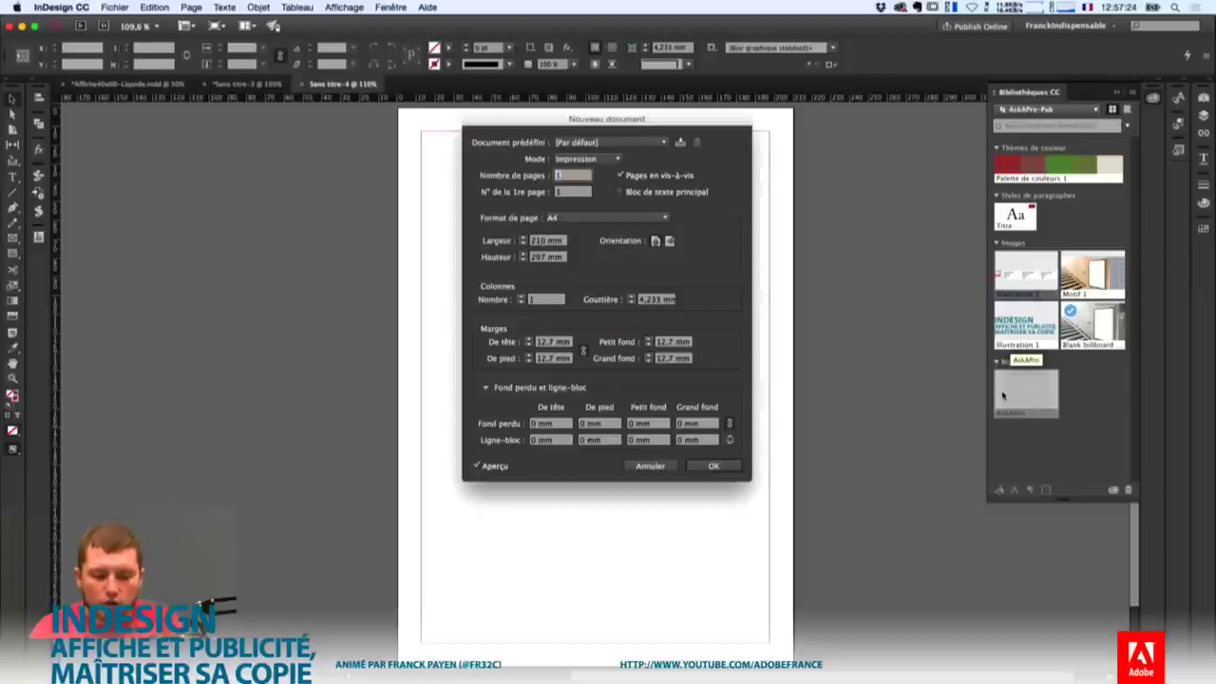
pyautogui.press('Return')
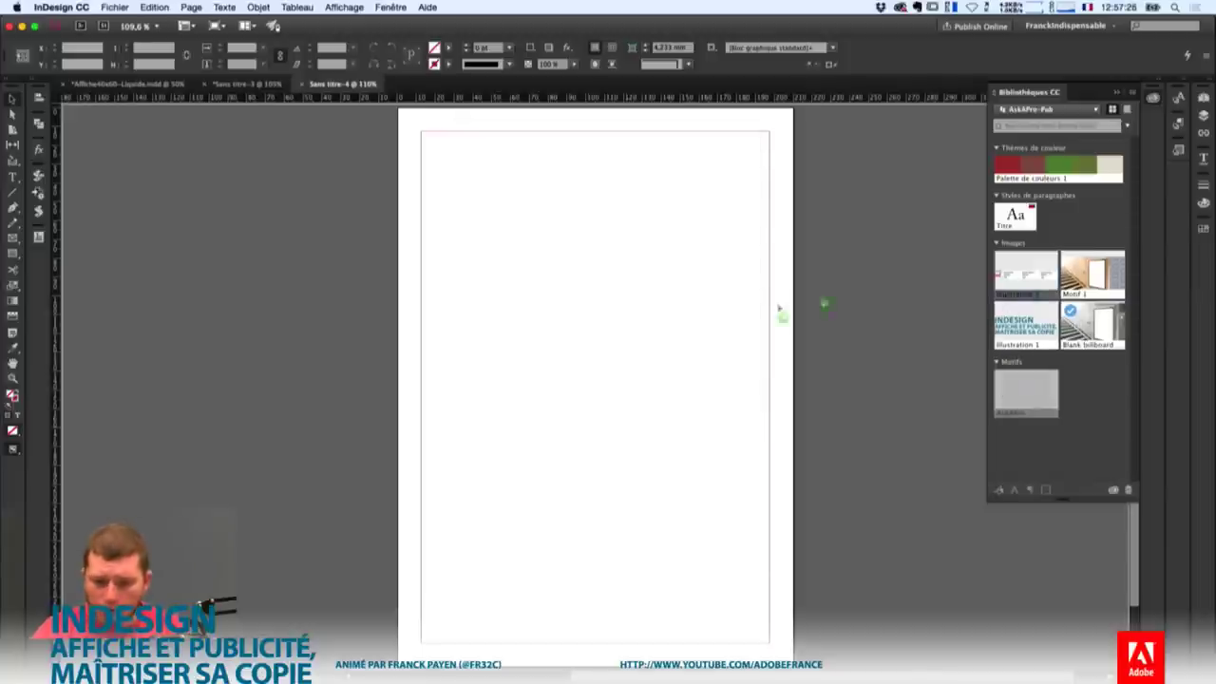
pyautogui.click(475, 383)
pyautogui.moveTo(741, 401); pyautogui.dragTo(710, 441)
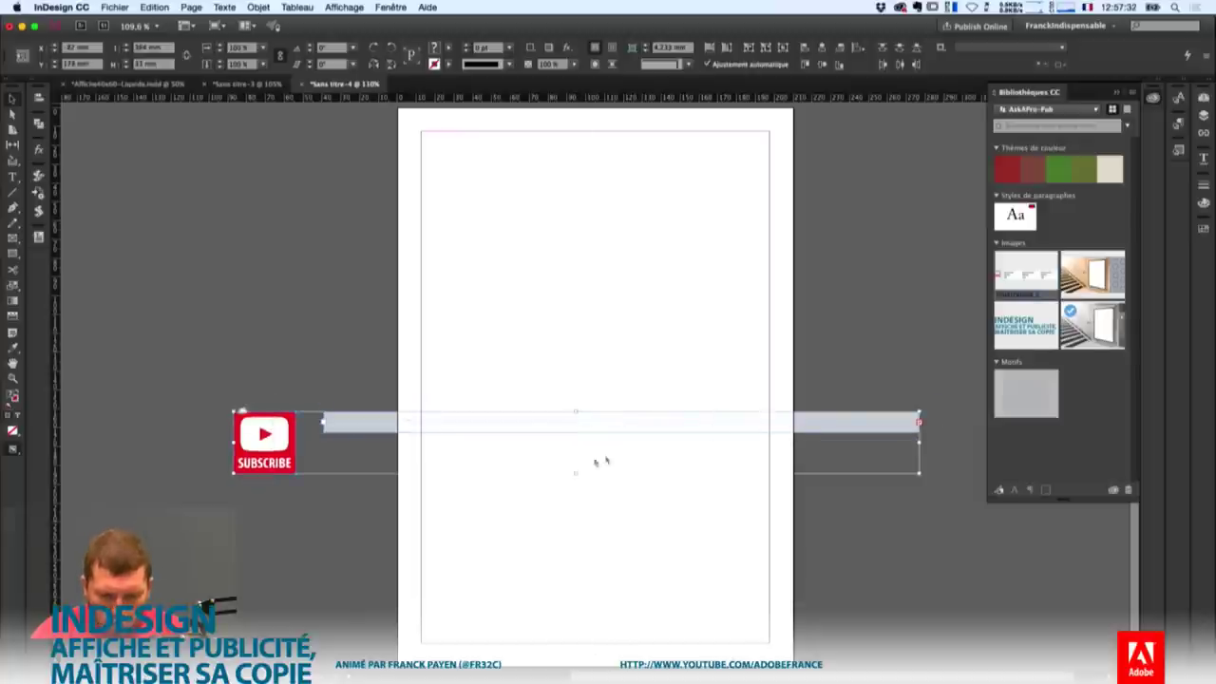
# Extend the grey bar text frame downward to reveal the three office addresses.
pyautogui.click(606, 389)
pyautogui.click(599, 427)
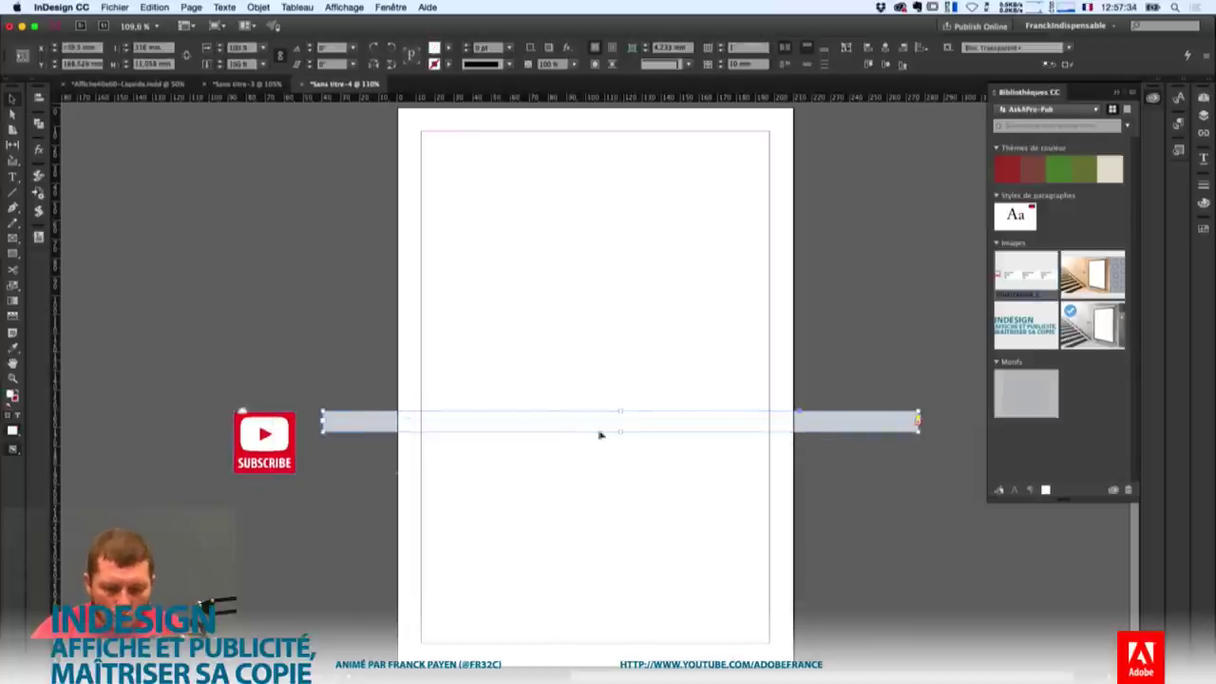
pyautogui.moveTo(622, 432); pyautogui.dragTo(622, 654)
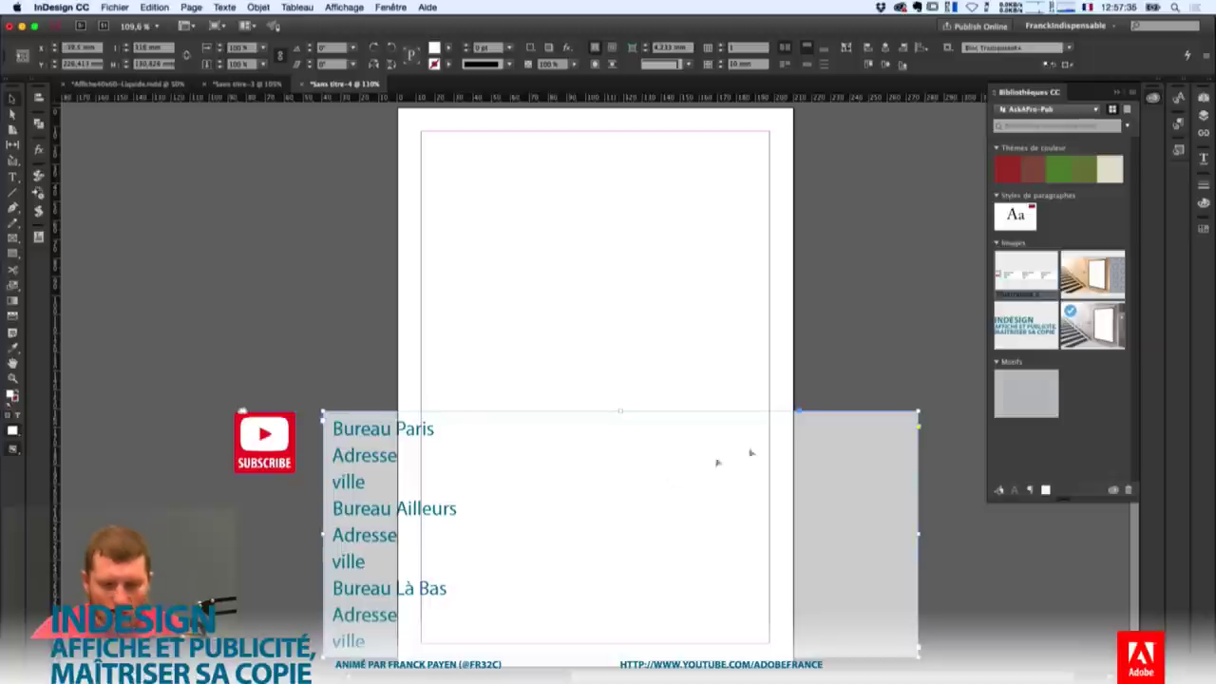